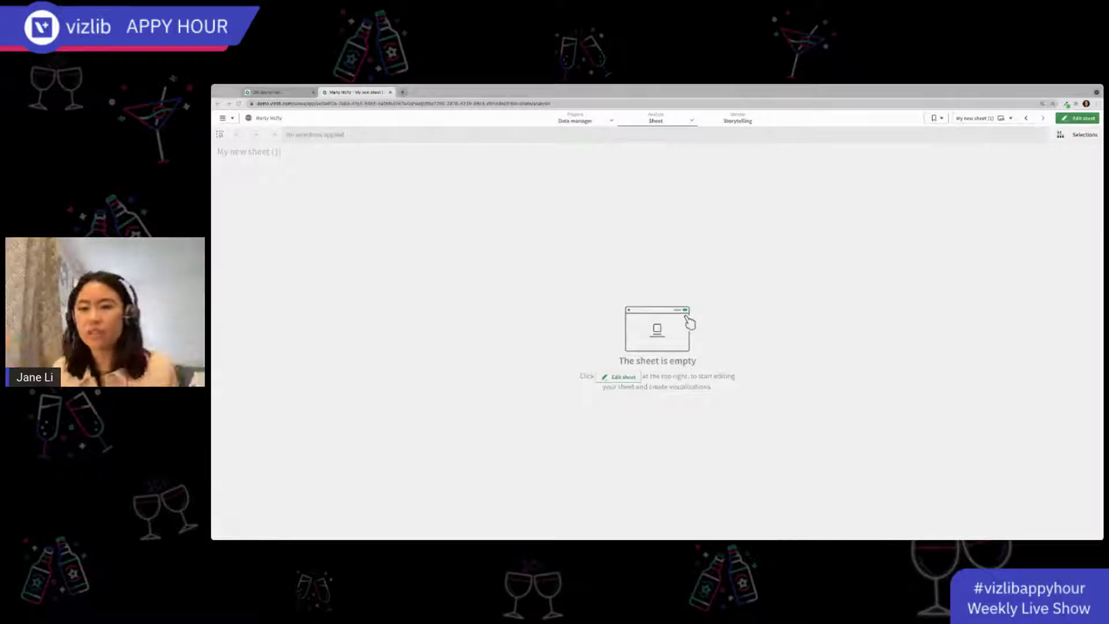
Try to put My new sheet (1) into edit mode and dismiss the error dialog
click(971, 122)
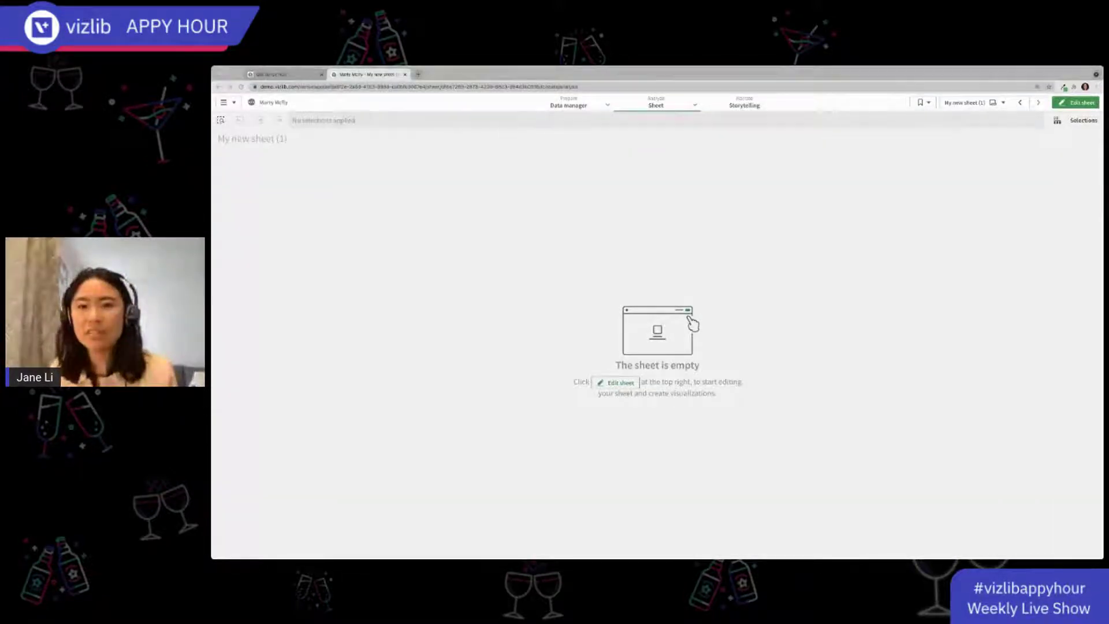
click(1076, 103)
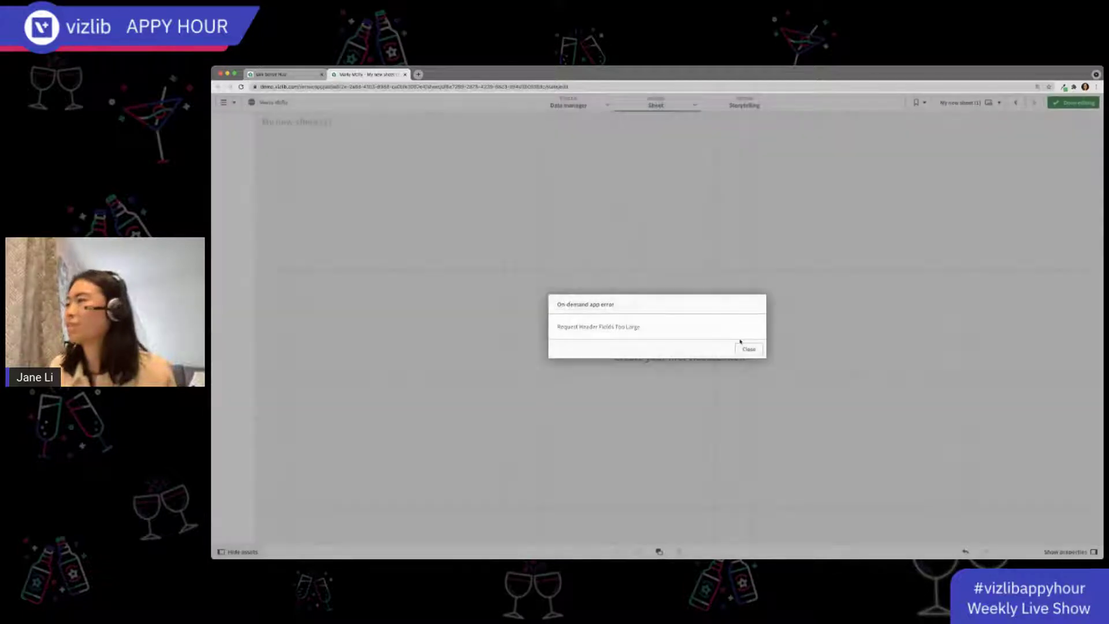
click(749, 349)
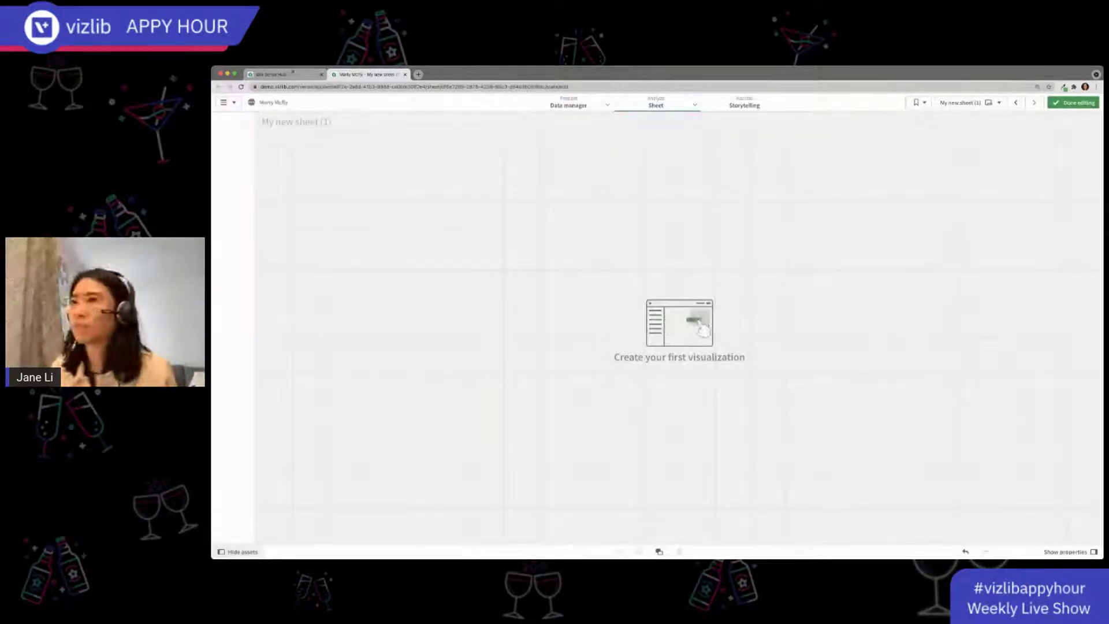
Reload the sheet's edit page from its address and dismiss the on-demand app error dialogs
click(276, 87)
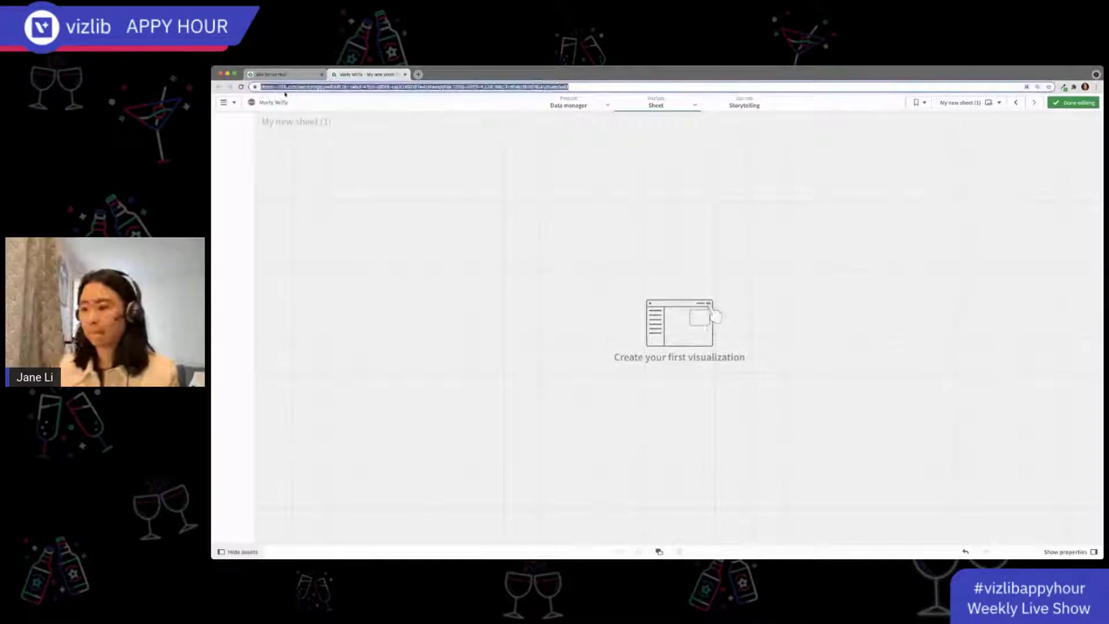
key(Return)
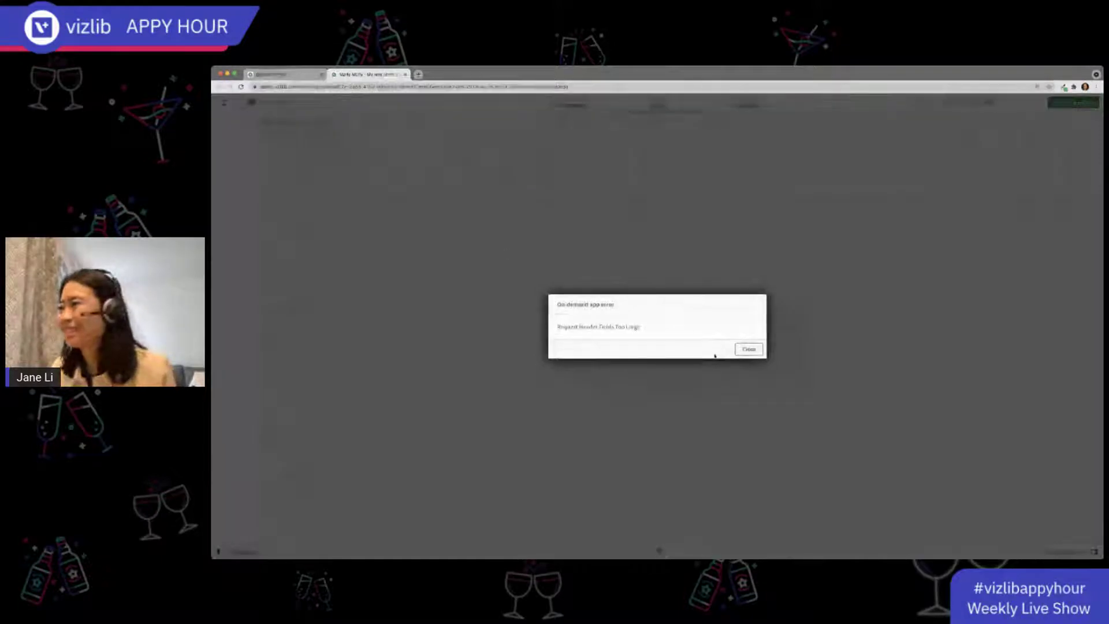
click(749, 349)
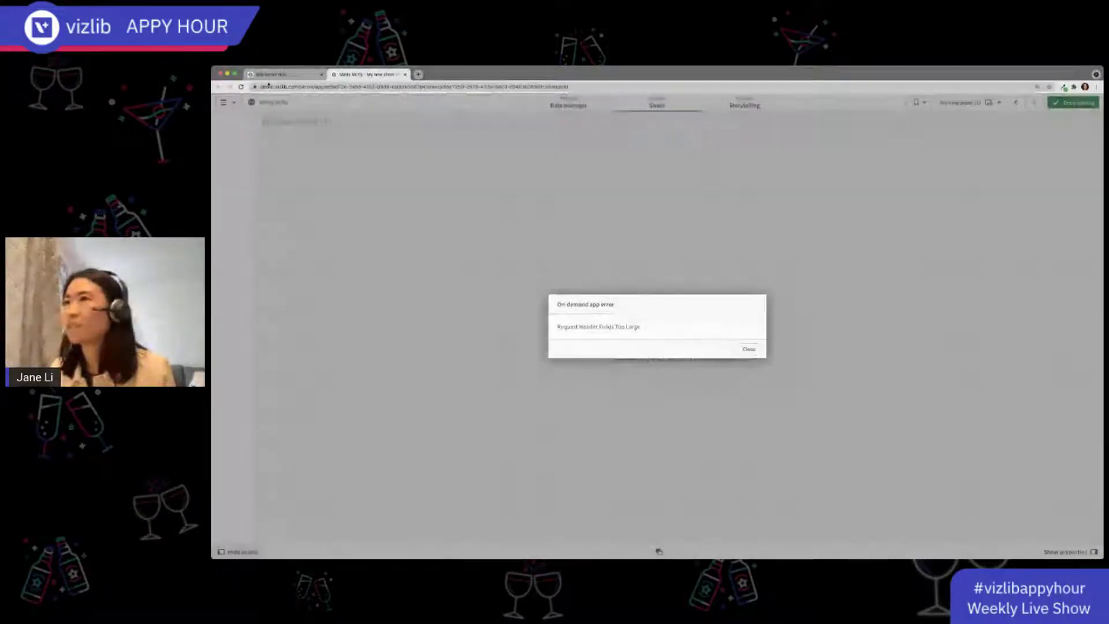
click(750, 349)
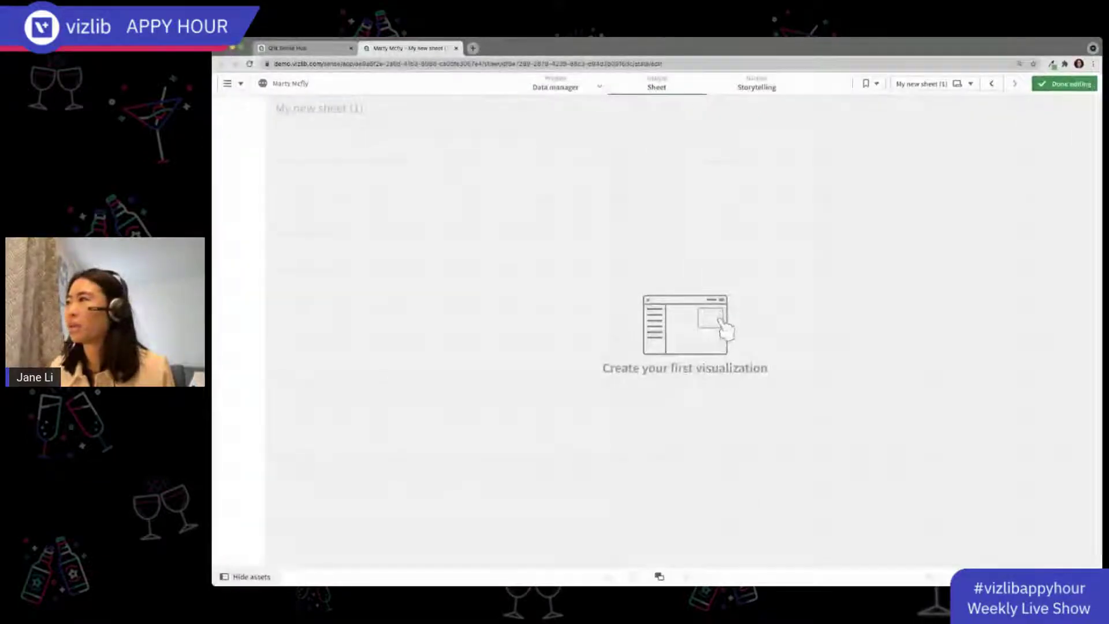
click(576, 65)
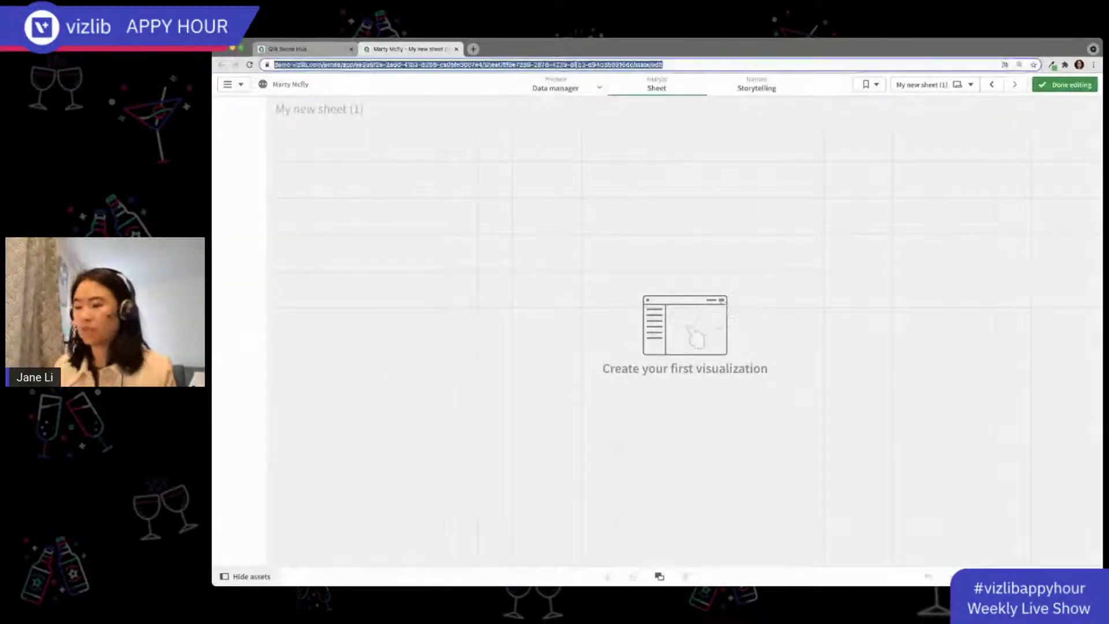
key(Return)
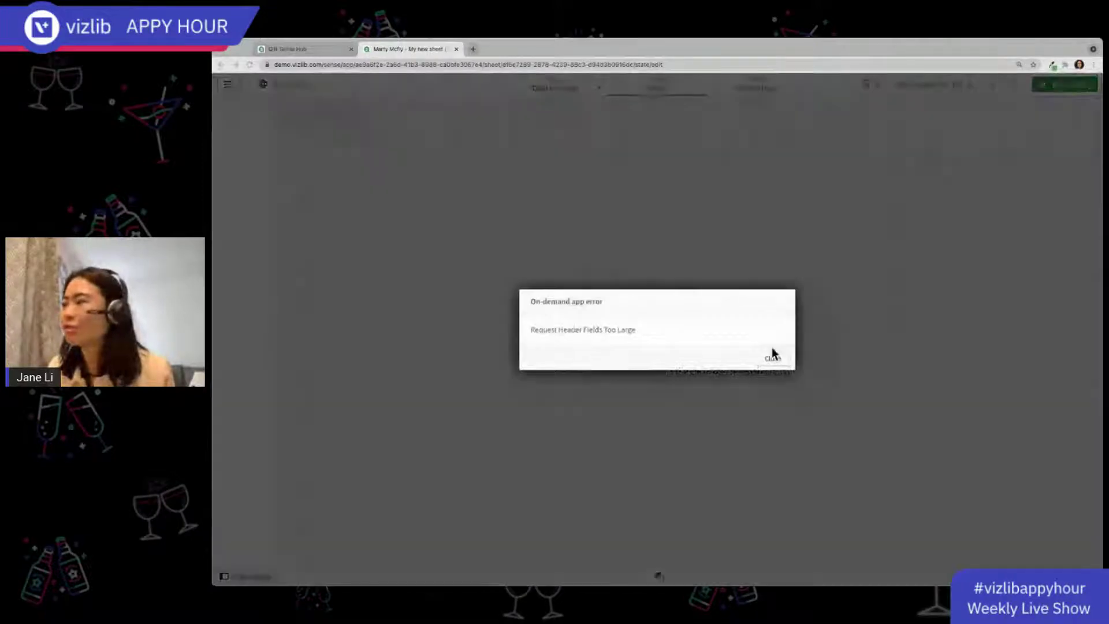
click(777, 363)
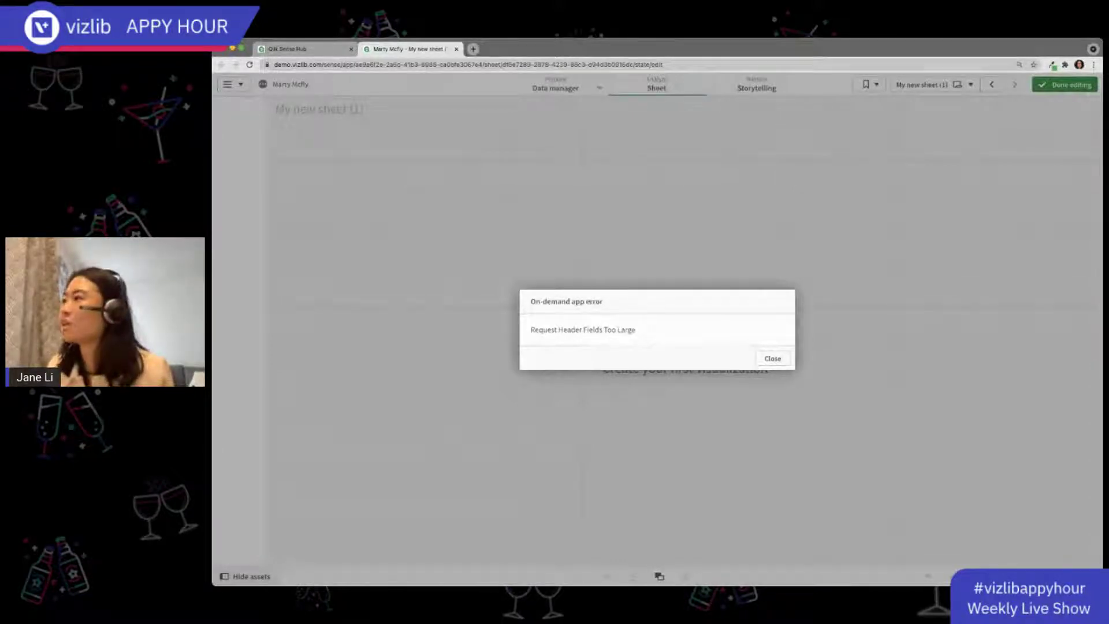
Go to the Work area of the Qlik Sense hub and open the Marty Mcfly app
click(505, 64)
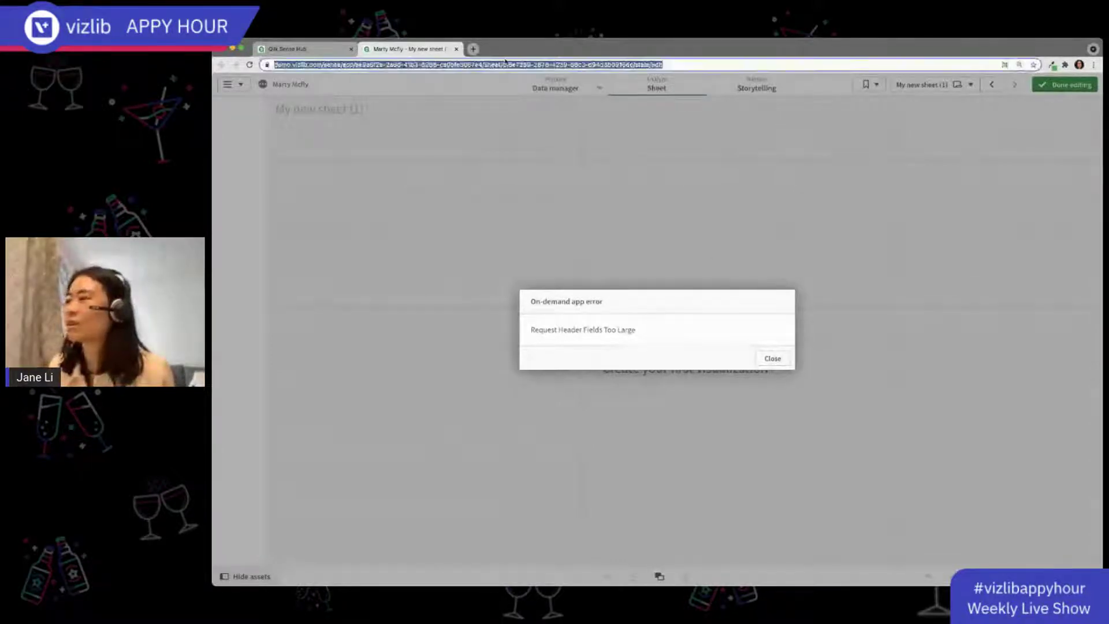
key(Return)
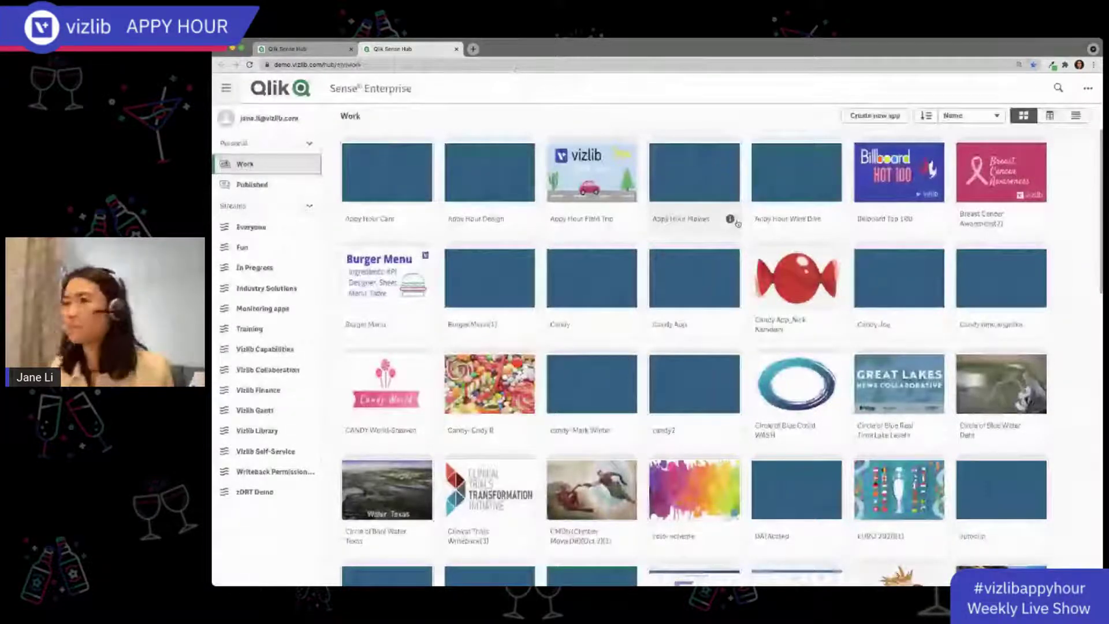
scroll(796, 390, down, 5)
scroll(796, 390, down, 10)
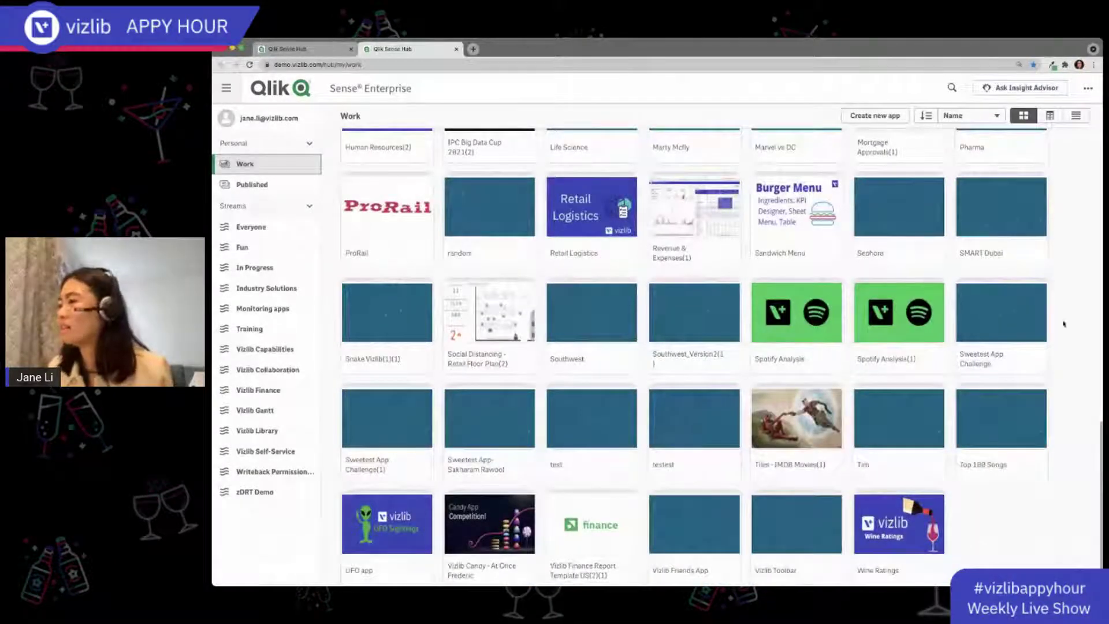
scroll(913, 418, up, 1)
scroll(913, 419, up, 3)
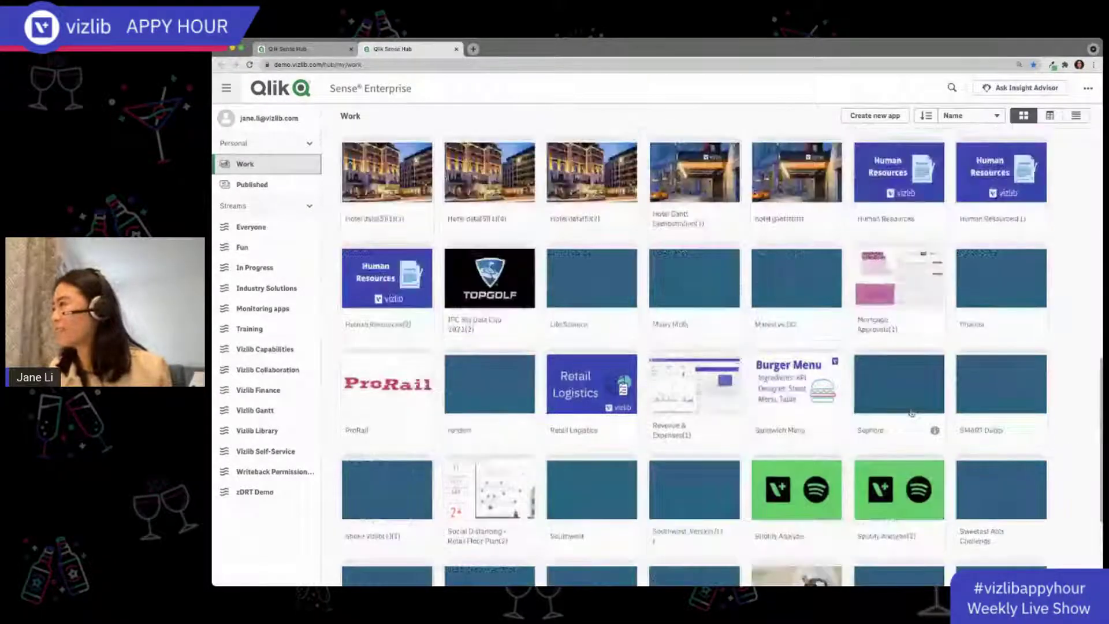
click(666, 277)
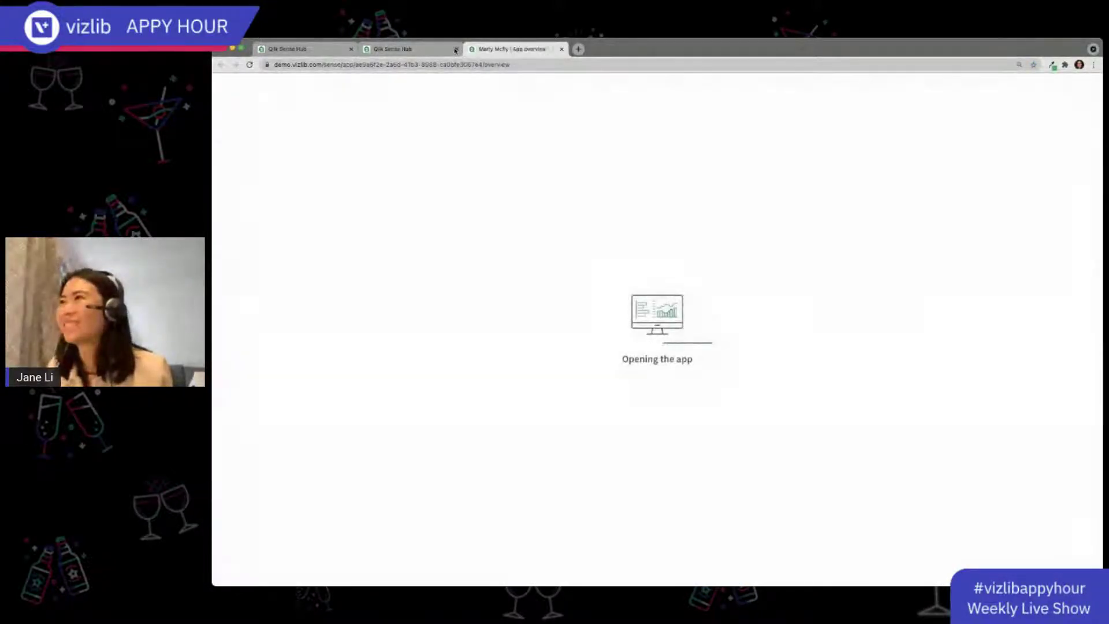
Close the redundant hub tab and open My new sheet (1) of the Marty Mcfly app in edit mode
click(456, 50)
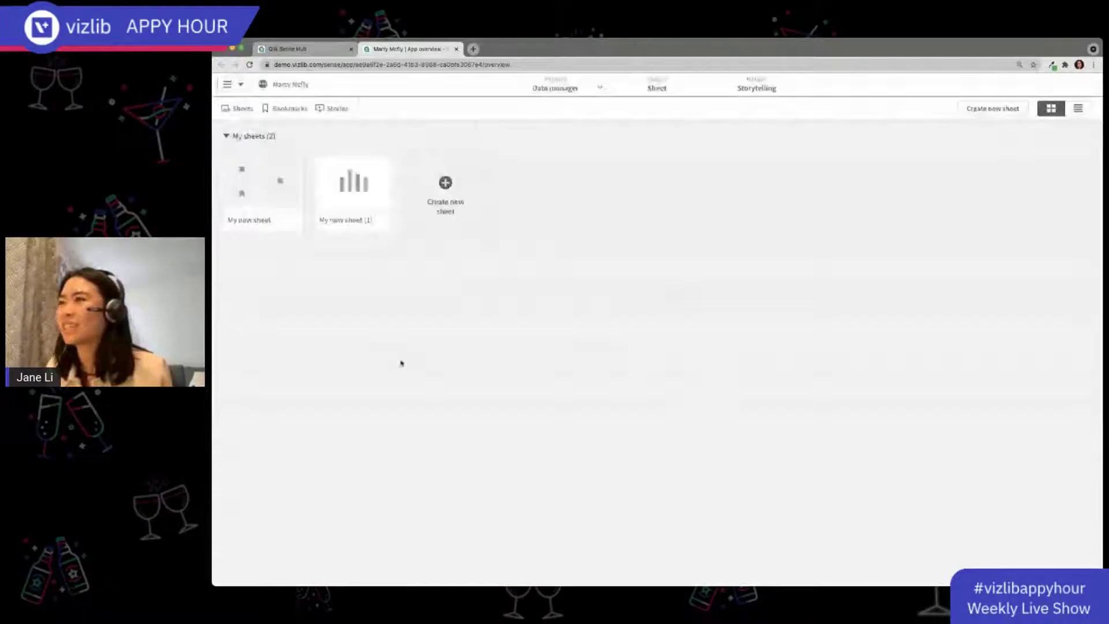
click(353, 283)
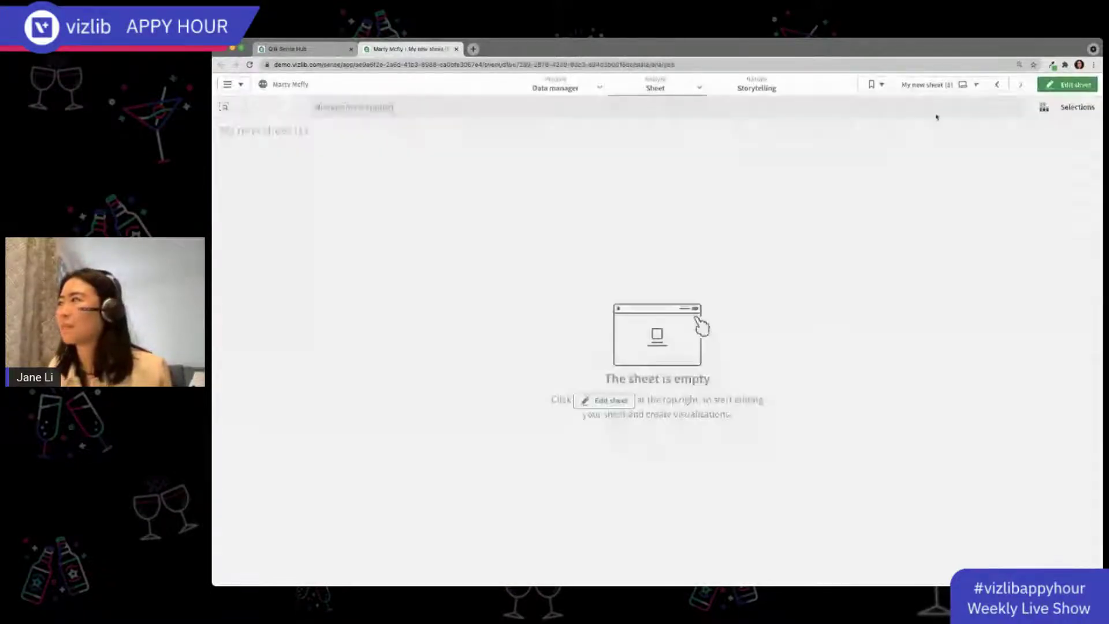
click(936, 85)
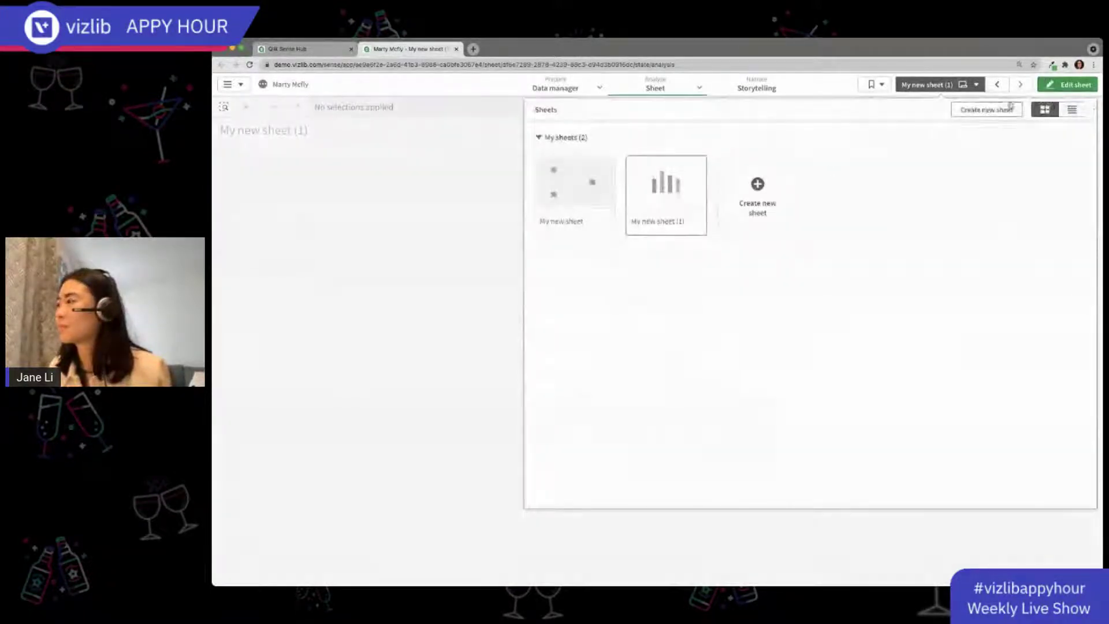
click(1071, 85)
click(1070, 85)
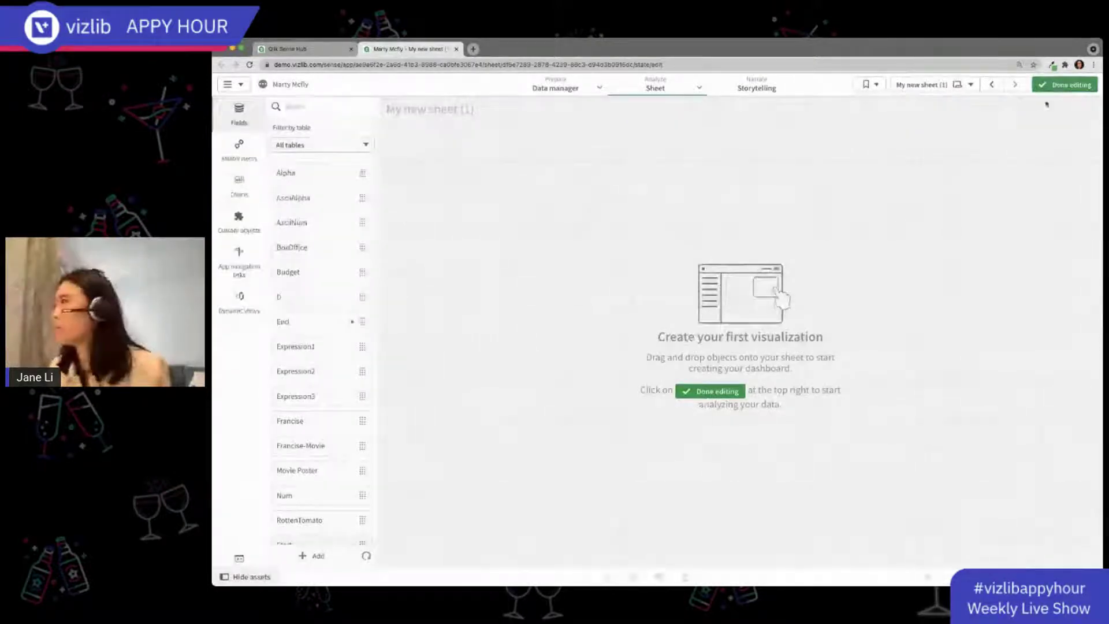
Find "sheet menu" among the custom objects, add the Vizlib Sheet Menu to the sheet and hide the object in the canvas
click(239, 149)
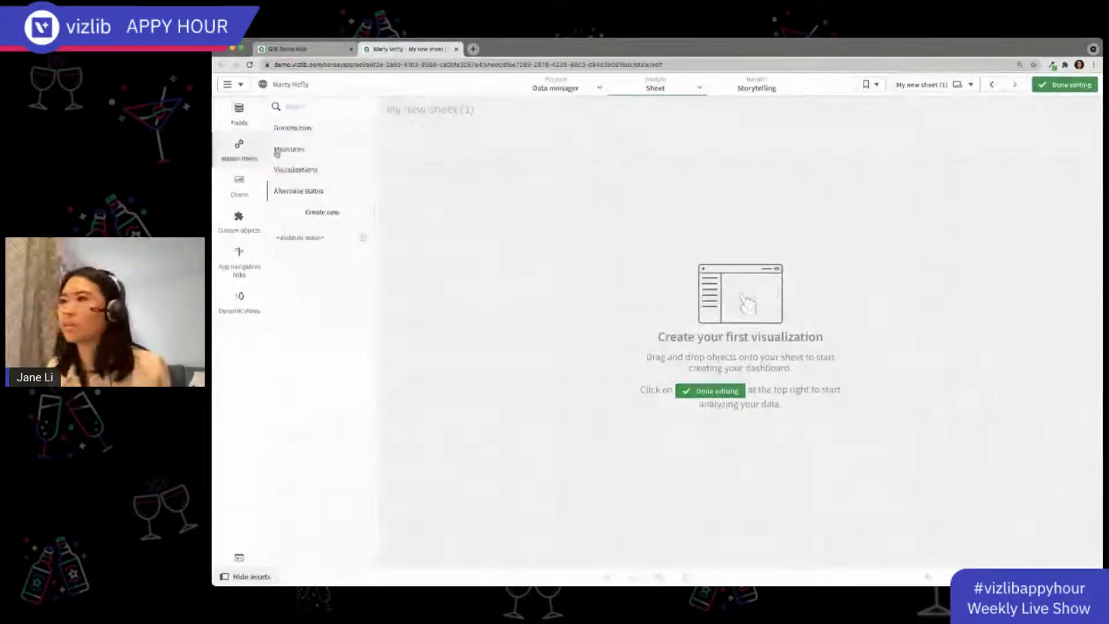
click(240, 218)
text(sheet menu)
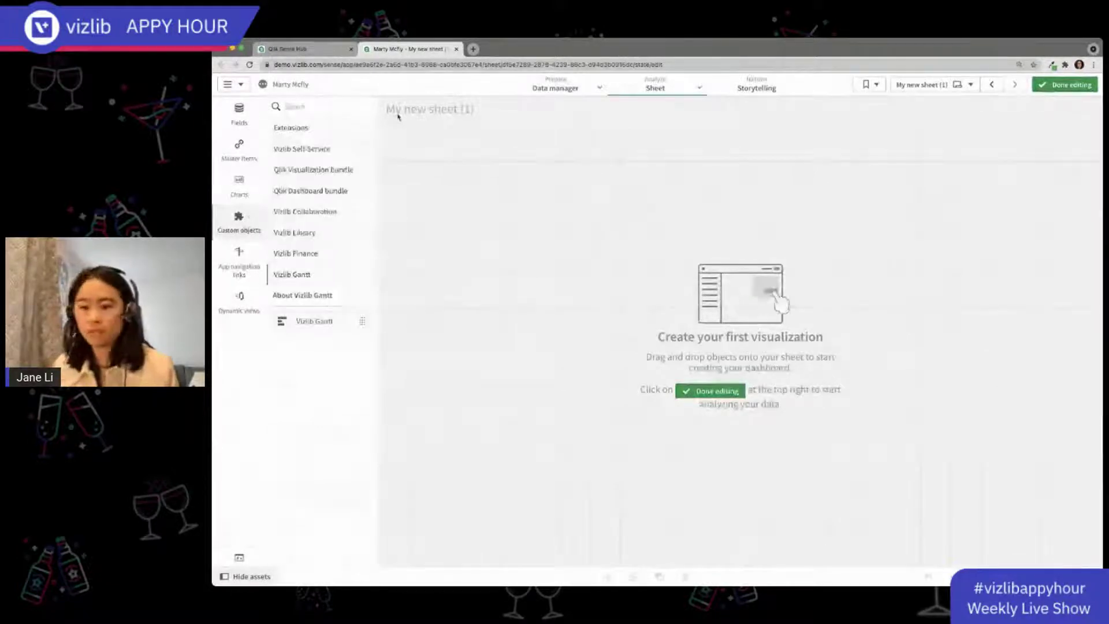
click(347, 234)
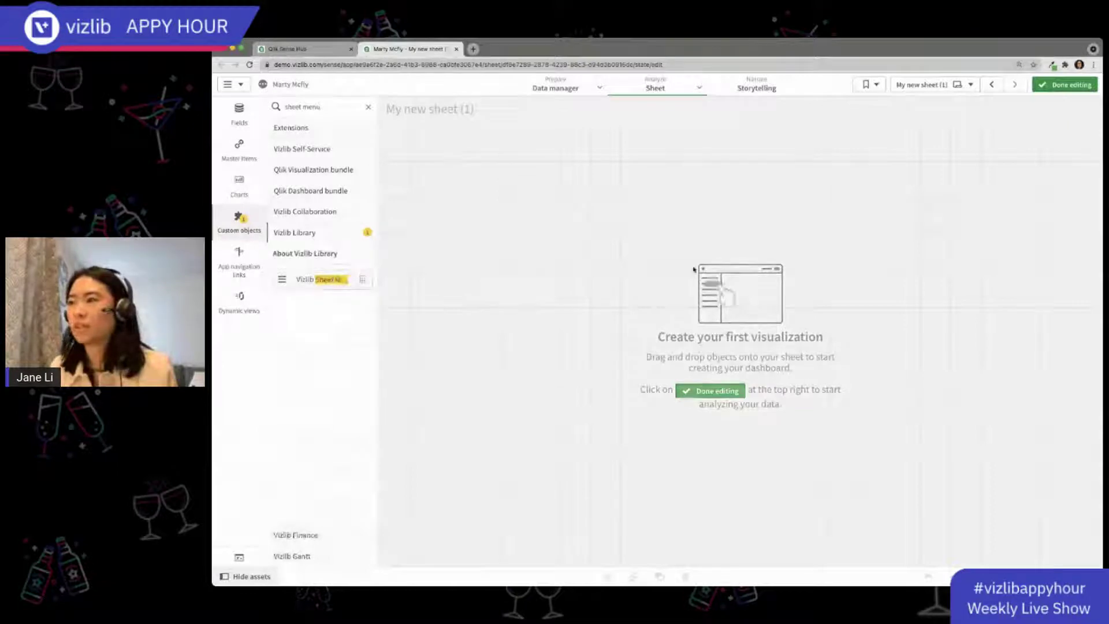
drag(657, 181, 645, 243)
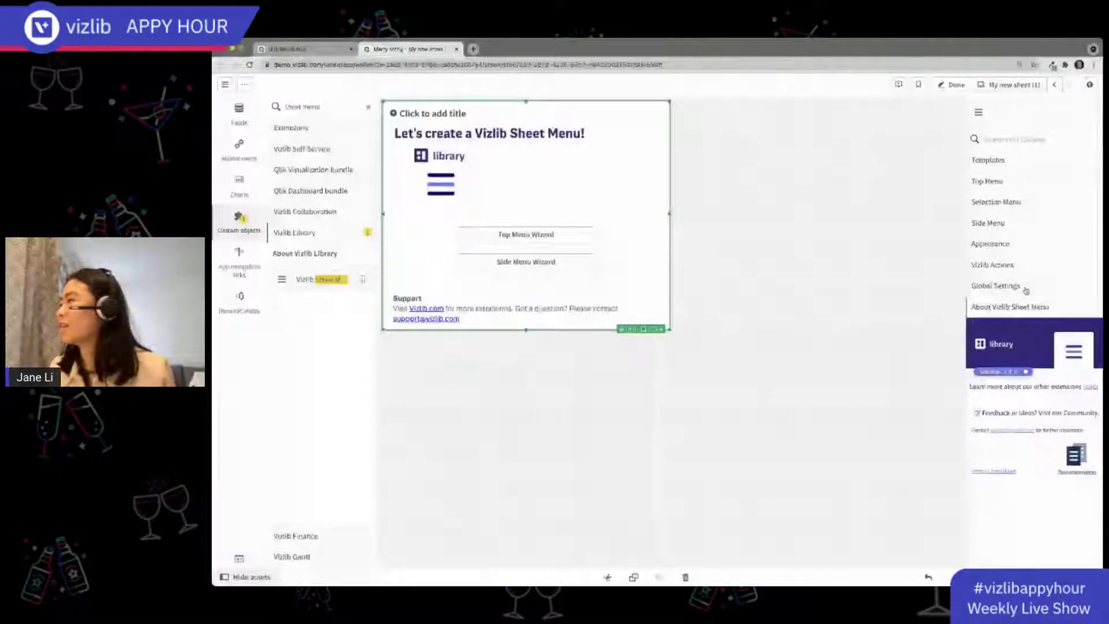
click(1026, 287)
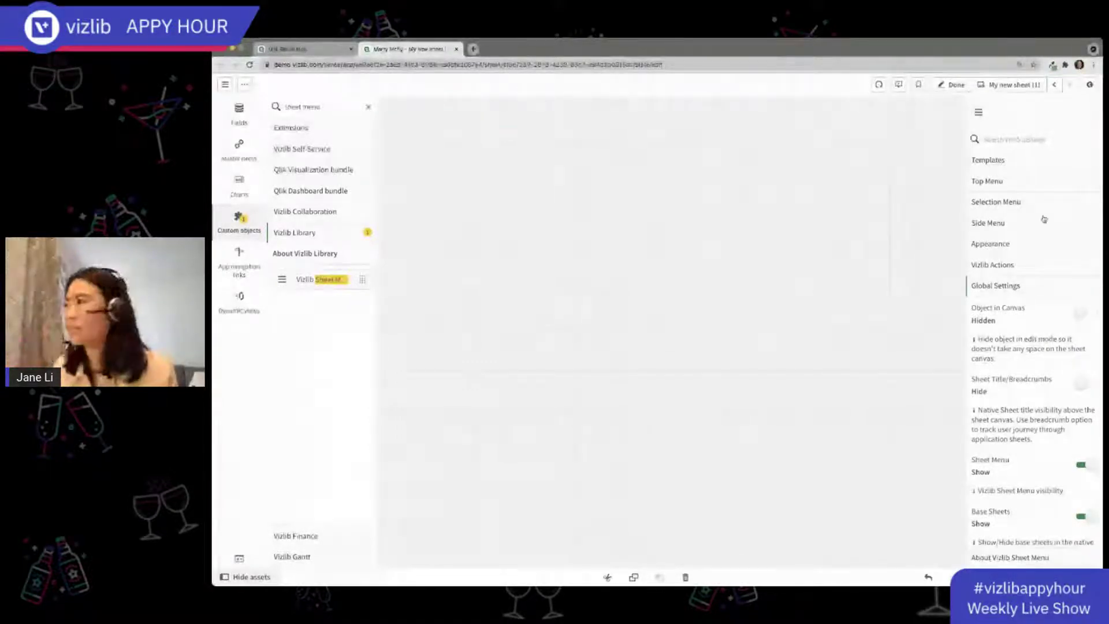
Examine the custom top menu's settings for menu items and native buttons
click(1008, 181)
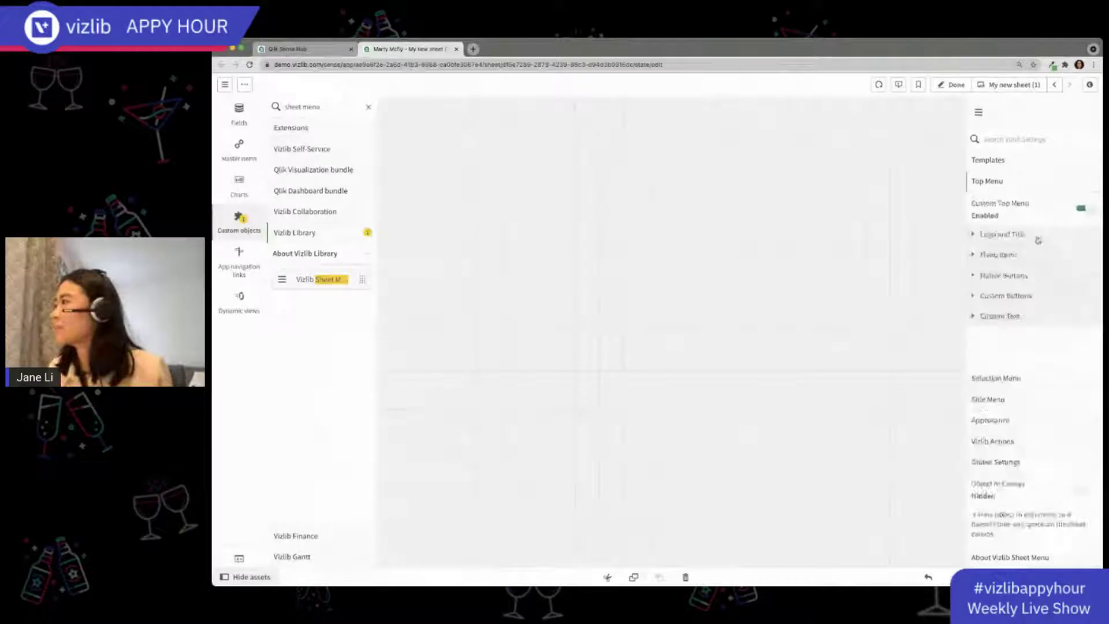
click(1008, 254)
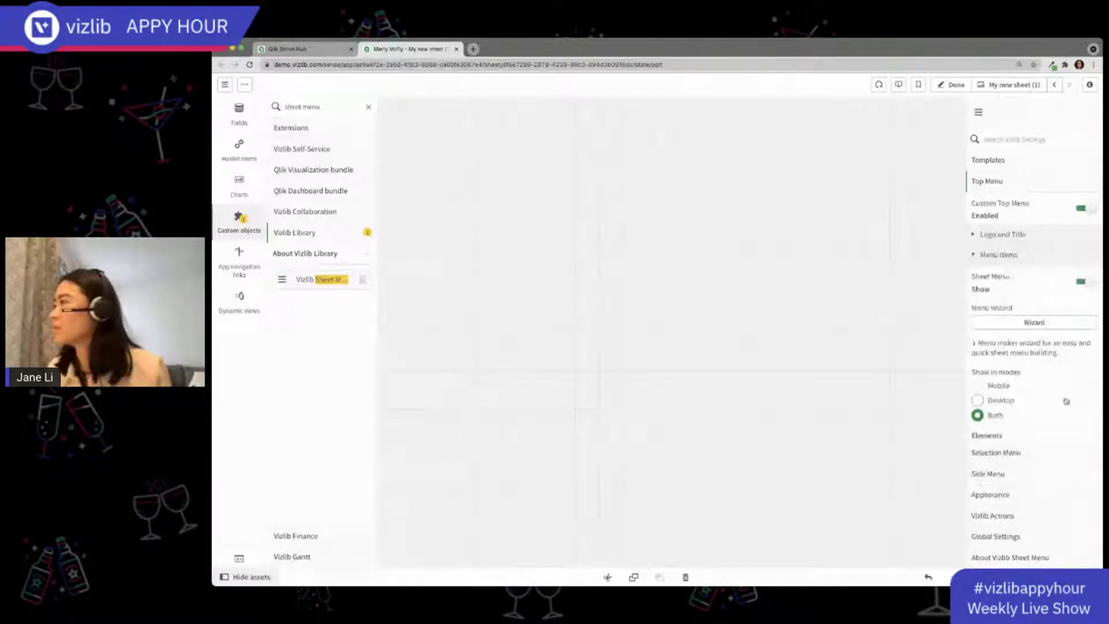
scroll(1040, 416, down, 2)
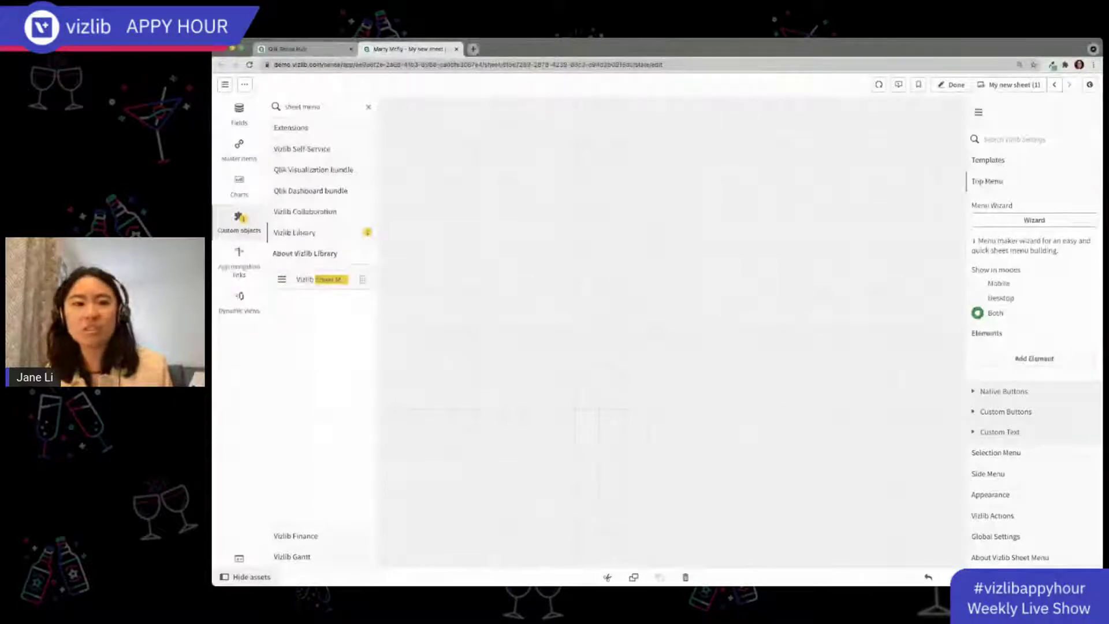
click(1018, 391)
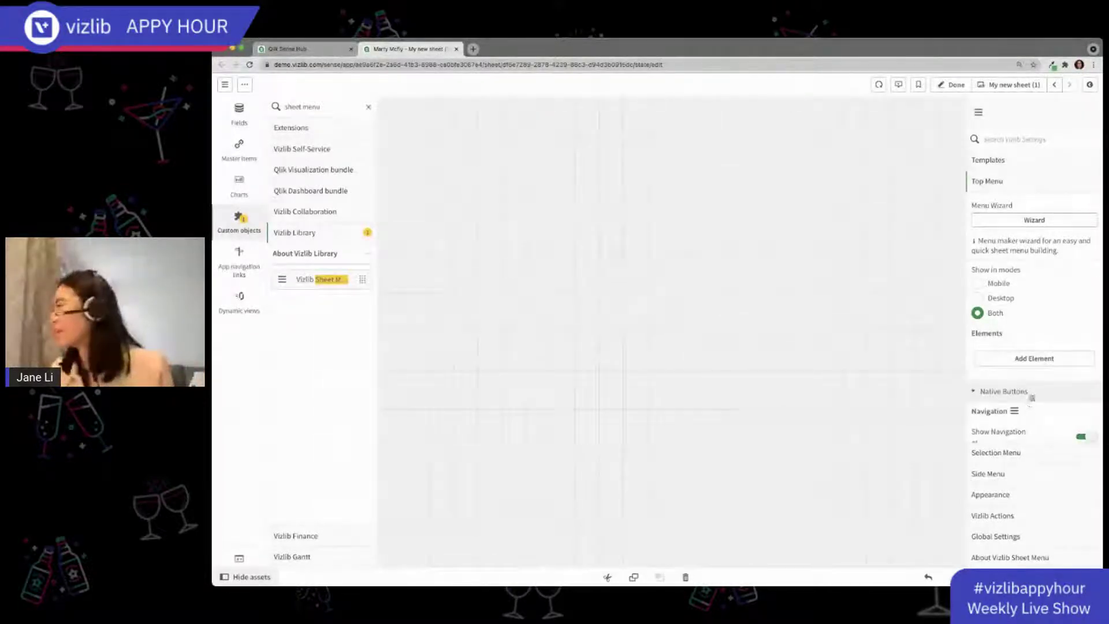
scroll(1032, 391, down, 3)
scroll(1023, 405, down, 5)
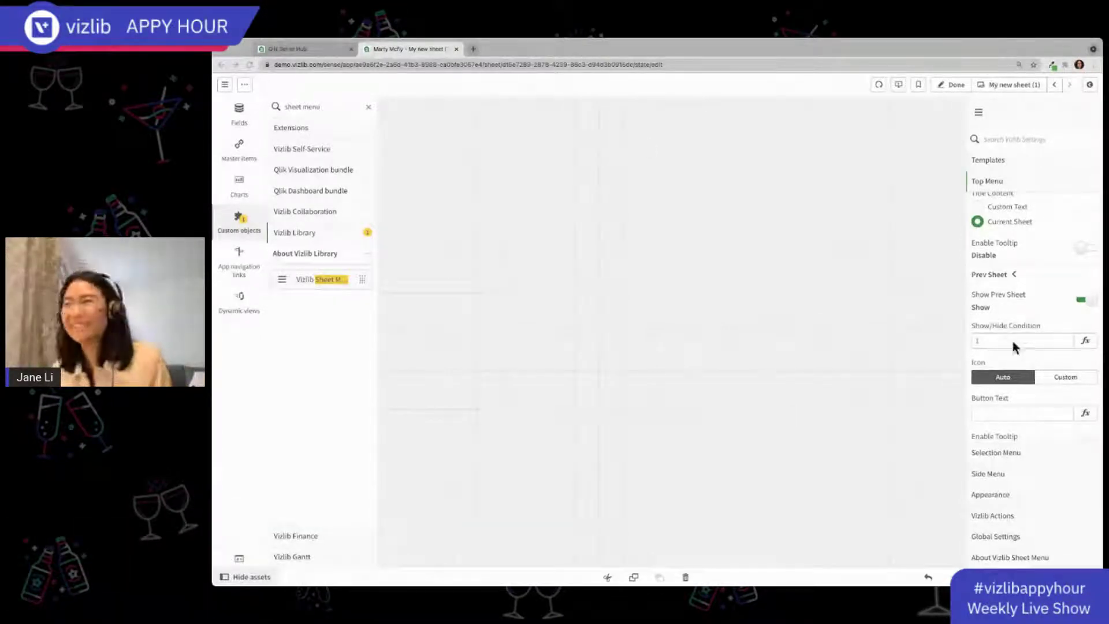
scroll(1034, 355, down, 5)
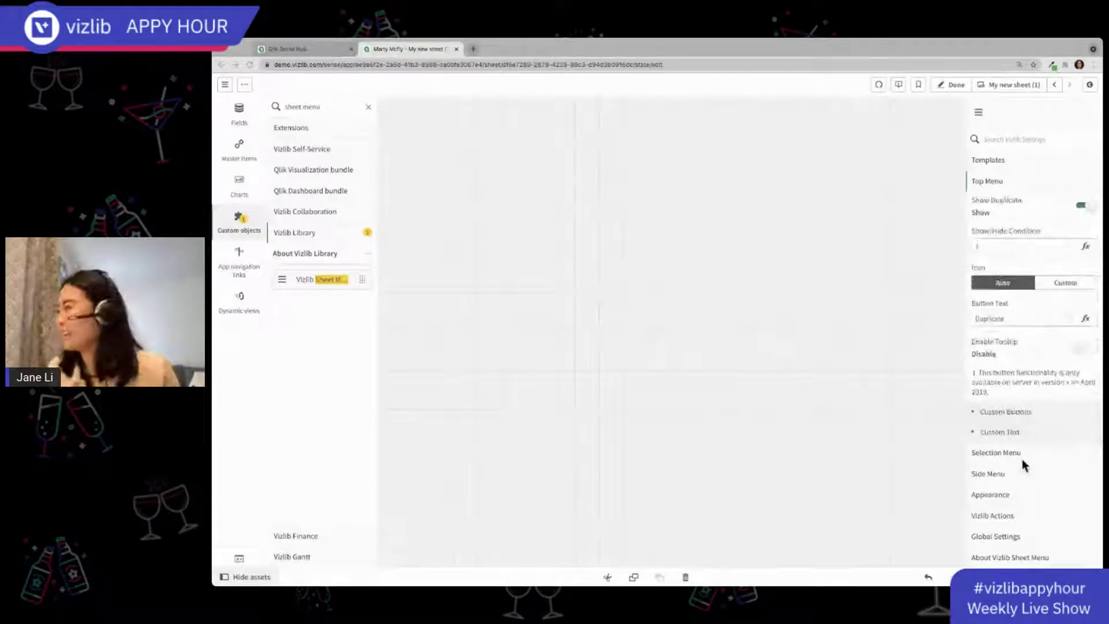
Look through the settings of the selection menu and the side menu
click(1002, 453)
scroll(1026, 301, down, 5)
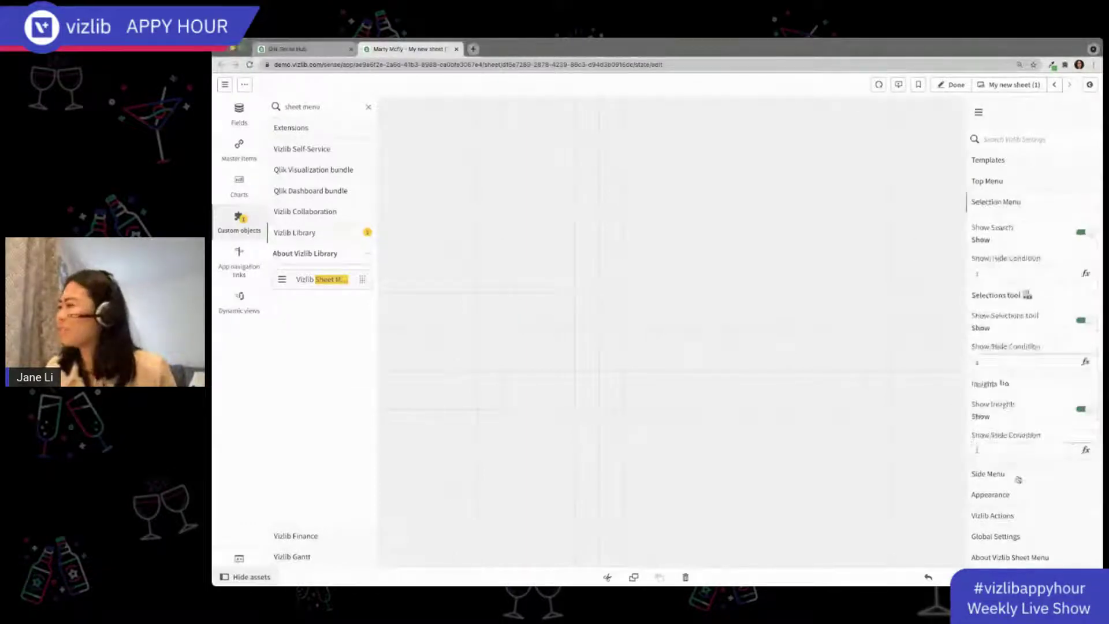
click(1019, 475)
Set the top menu's background color to black (#000000) in the sheet menu's appearance settings
click(1008, 491)
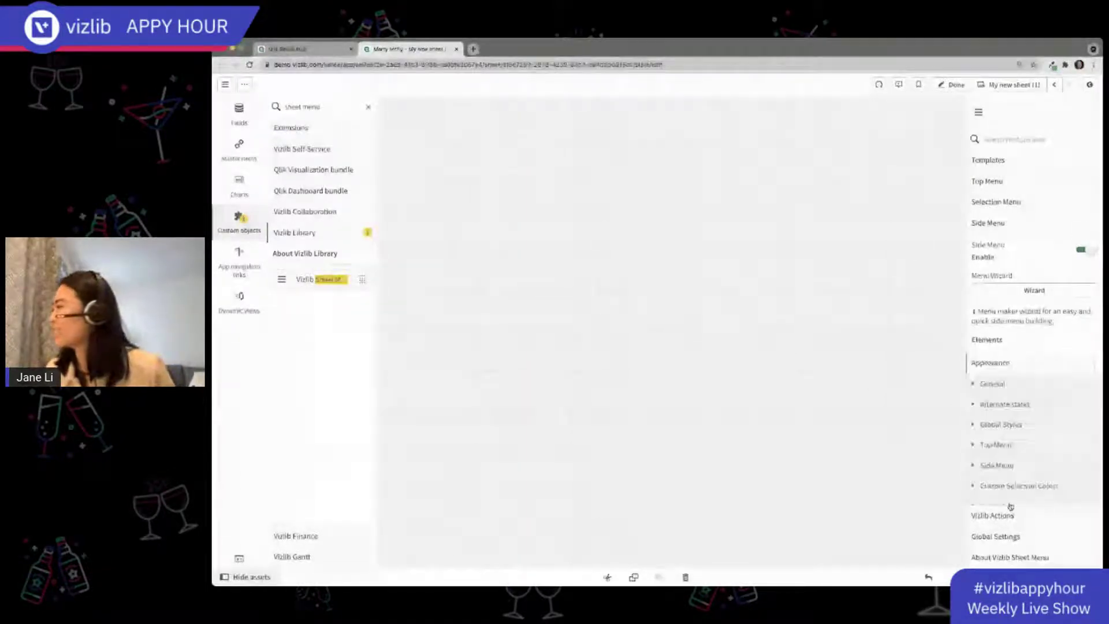
click(1014, 289)
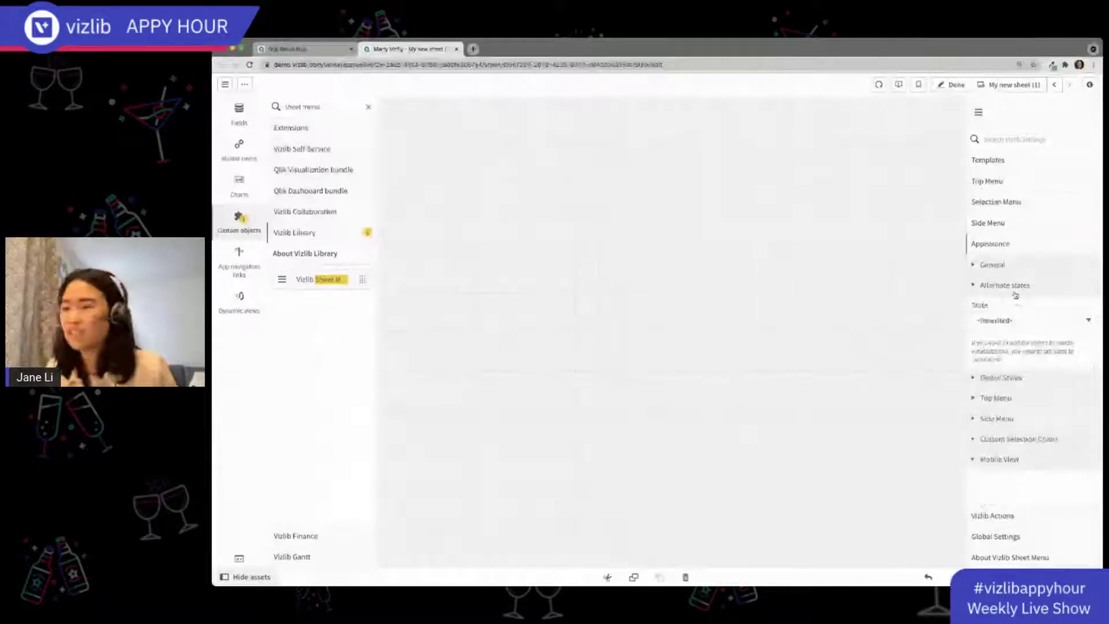
click(1011, 380)
scroll(1023, 370, down, 3)
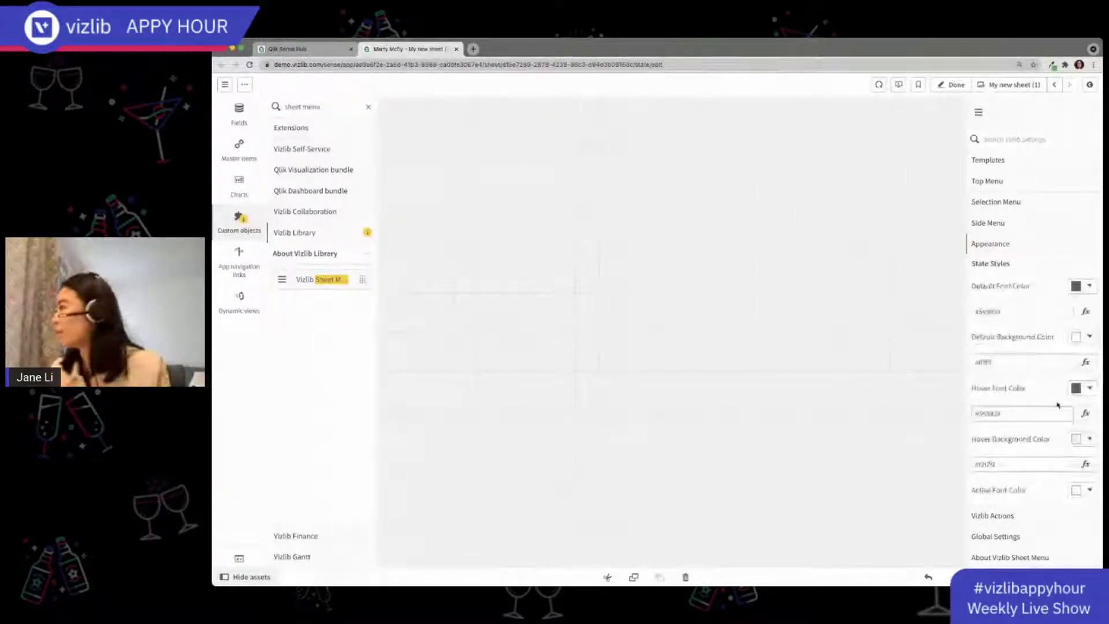
scroll(1005, 404, up, 3)
scroll(999, 433, down, 3)
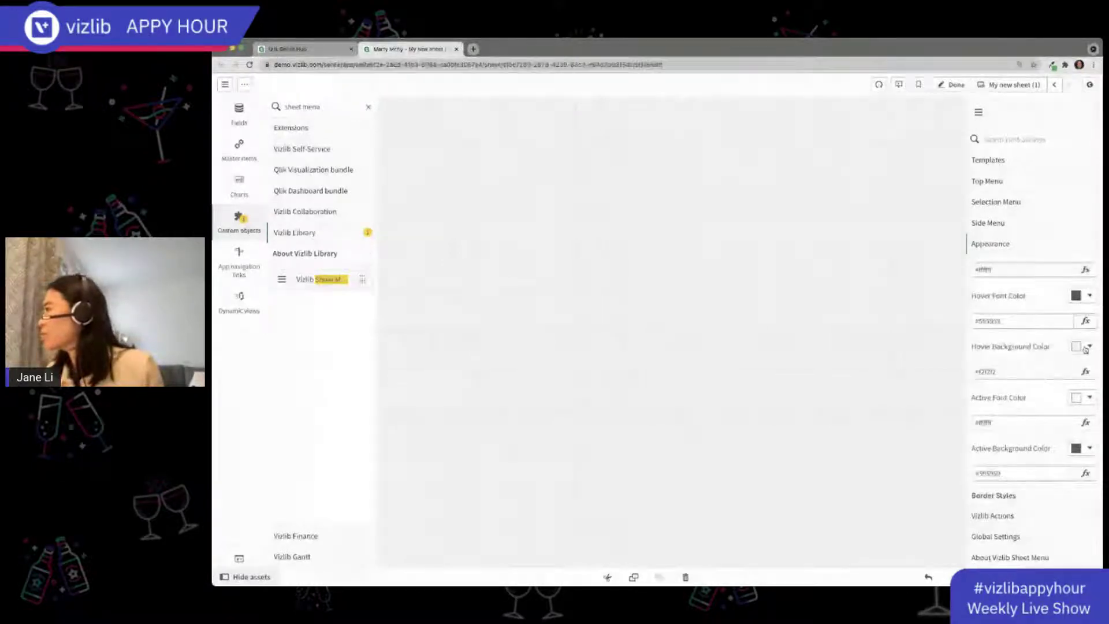
scroll(1049, 362, down, 6)
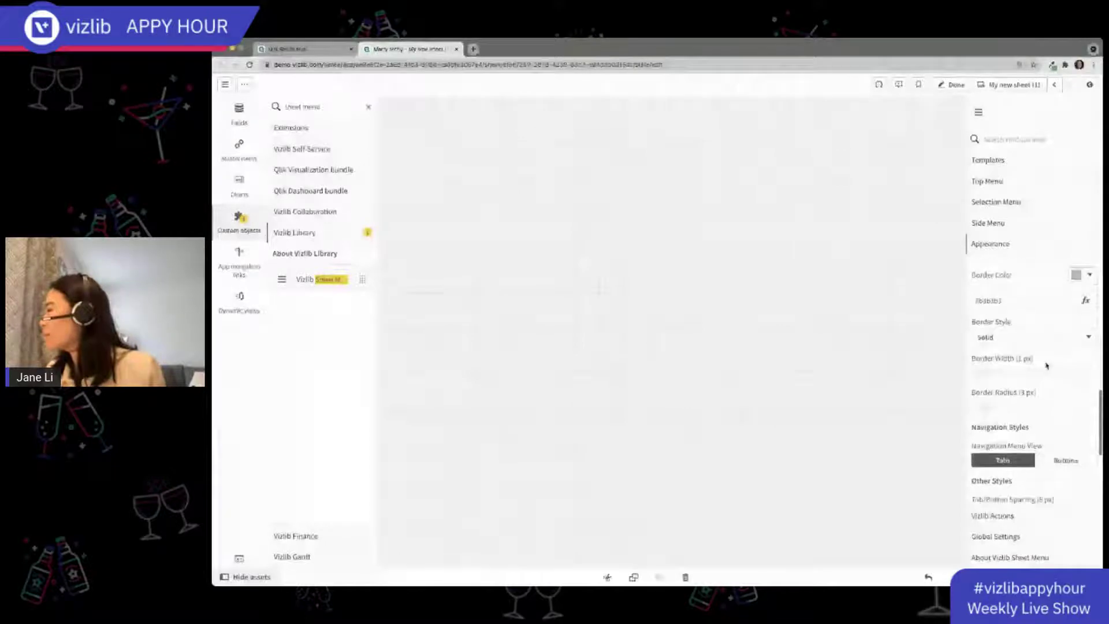
click(995, 433)
scroll(1051, 393, down, 3)
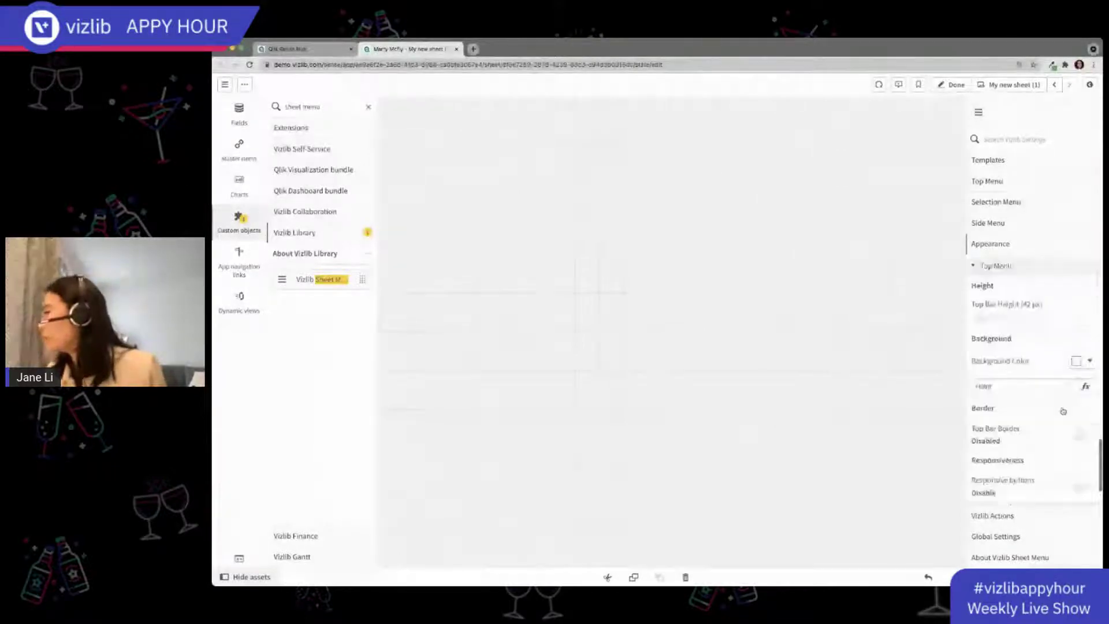
click(1080, 358)
click(1089, 286)
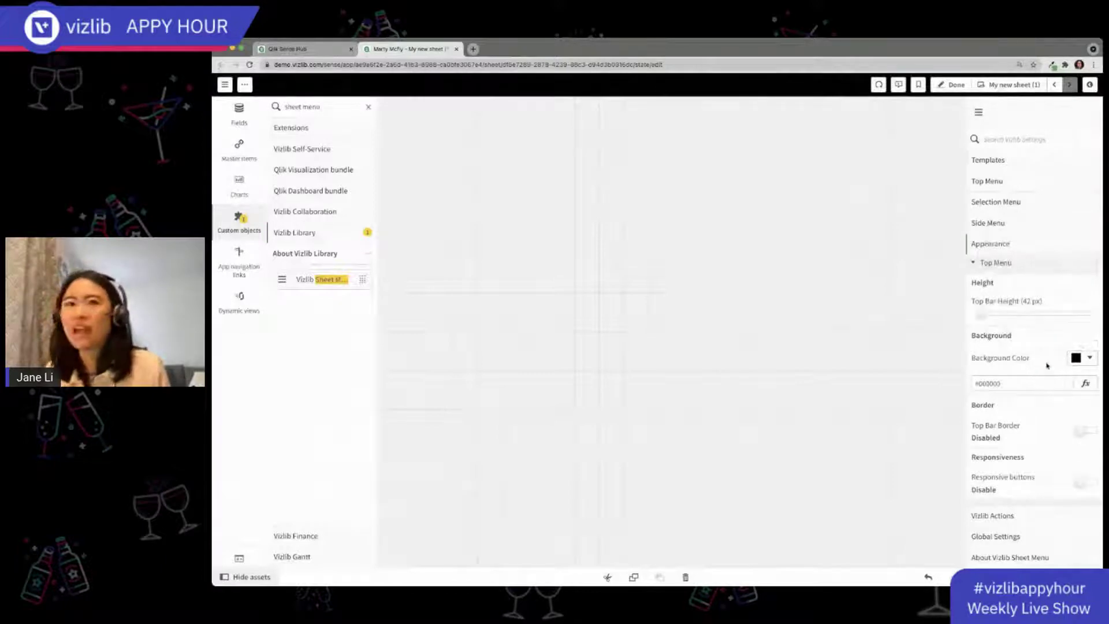
Set the global state styles to a black (#000000) default background color and a white (#ffffff) default font color
scroll(1049, 361, up, 5)
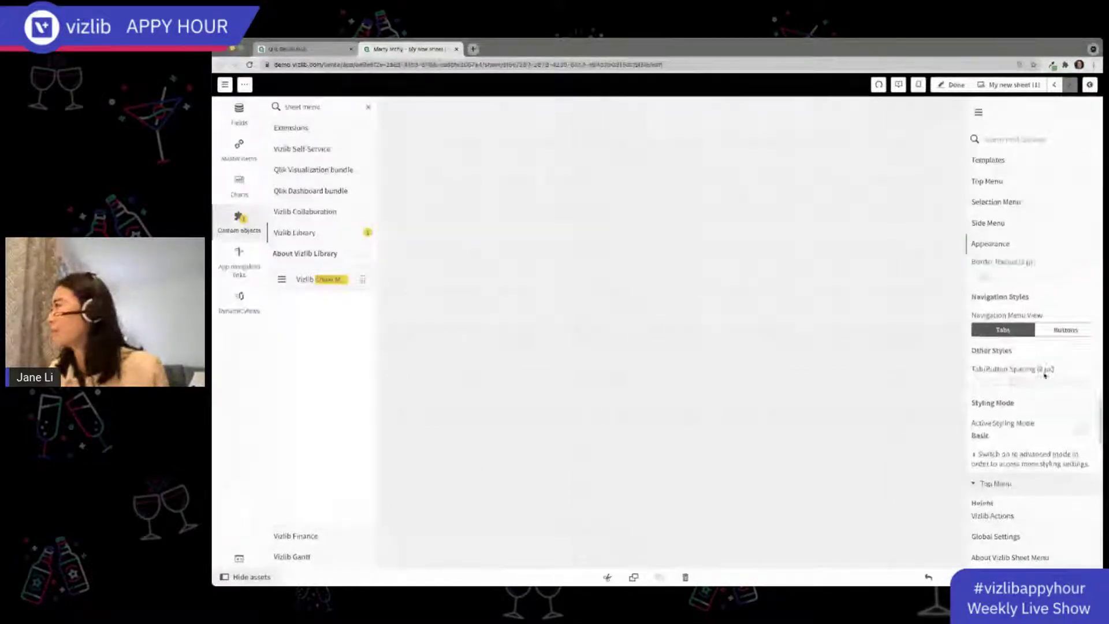
scroll(1044, 372, up, 6)
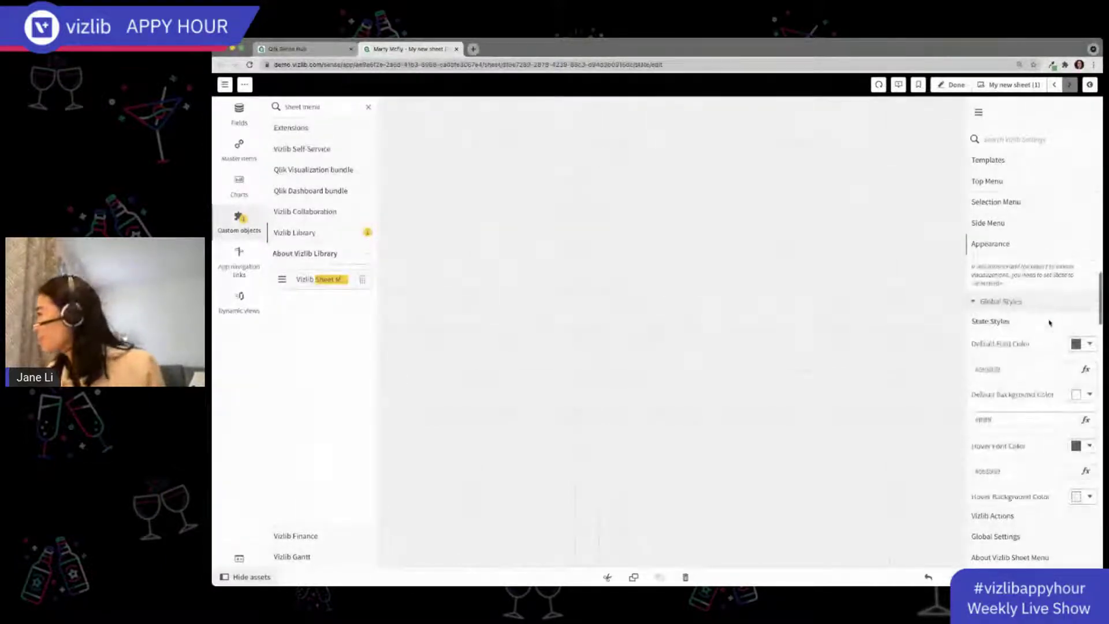
scroll(1062, 367, down, 2)
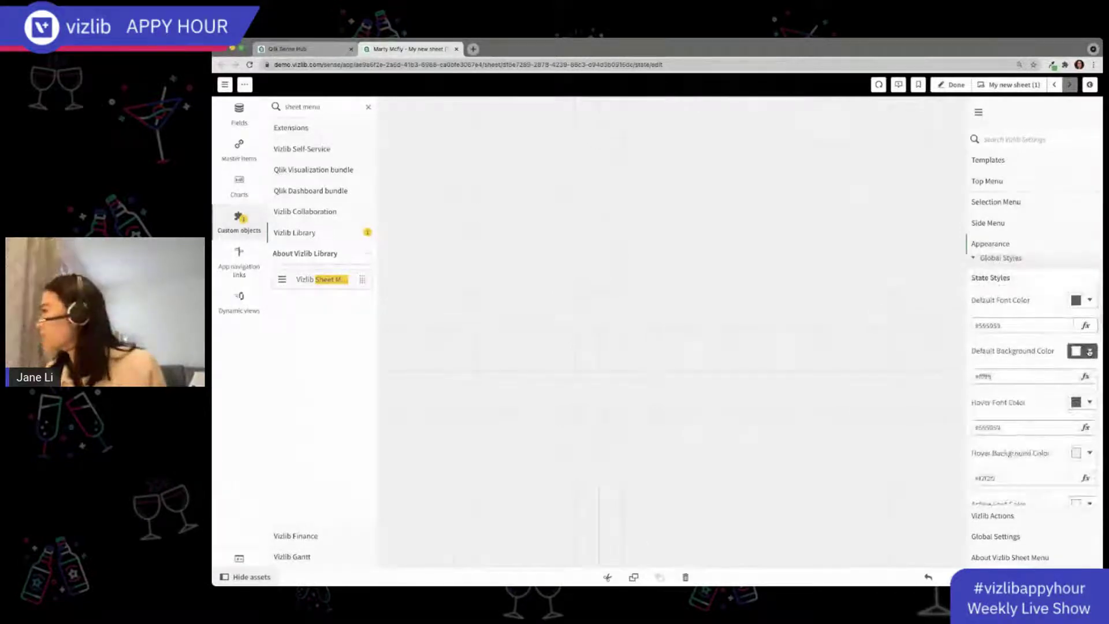
click(1089, 352)
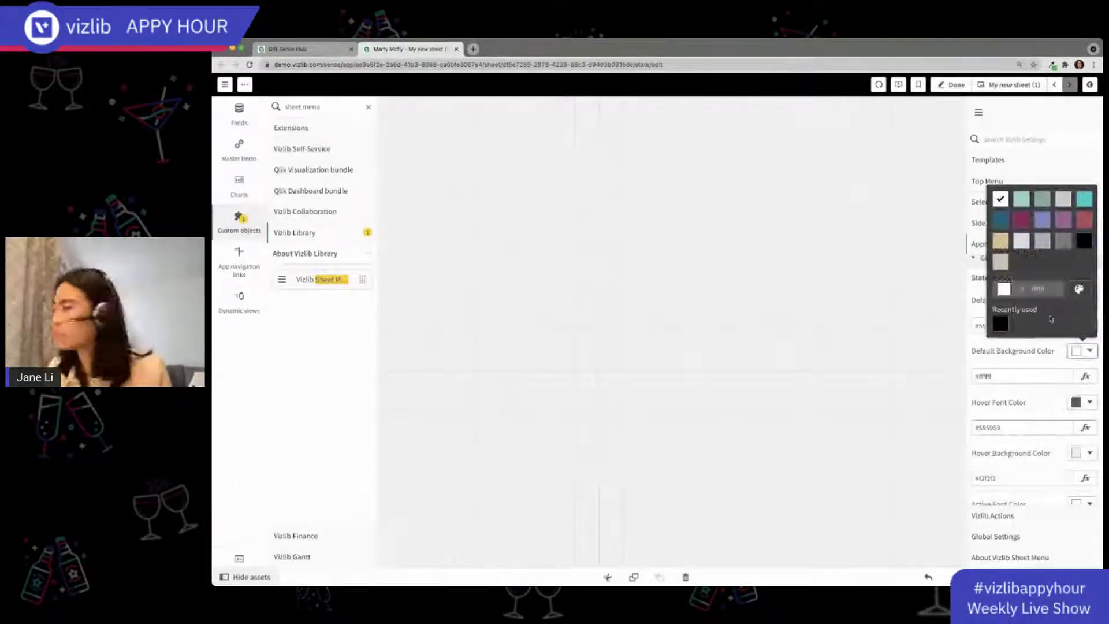
click(1084, 240)
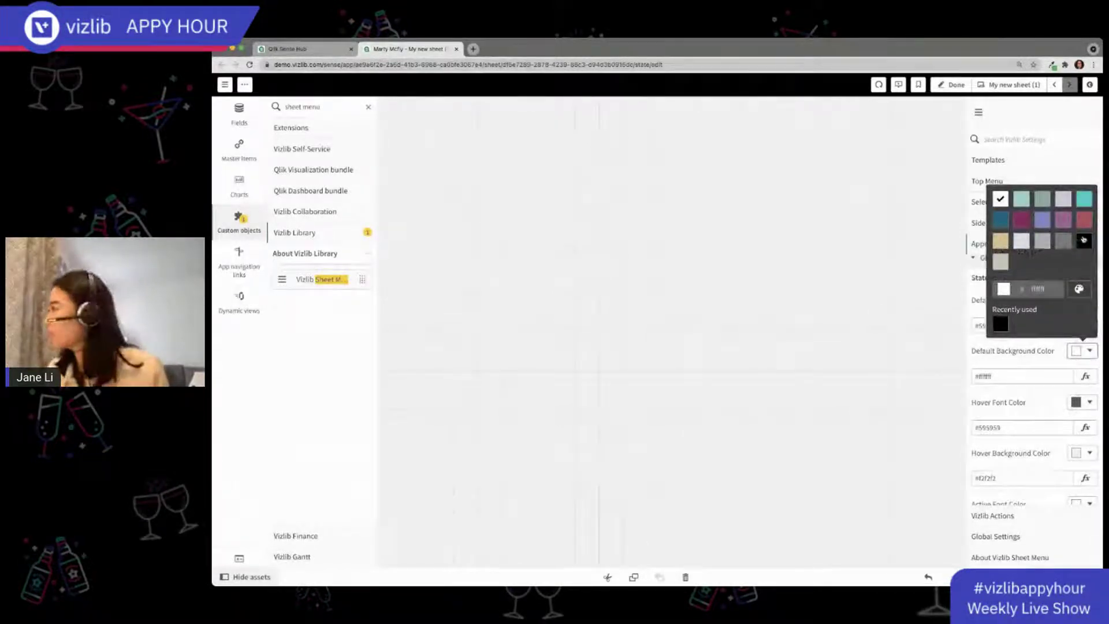
click(1035, 352)
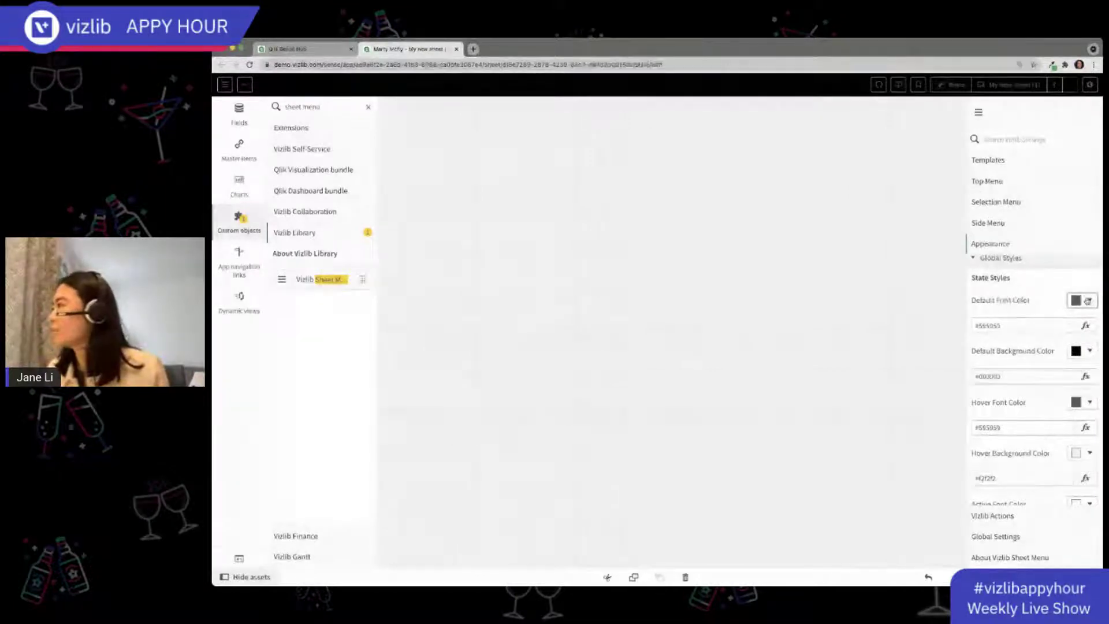
click(1087, 301)
click(1001, 146)
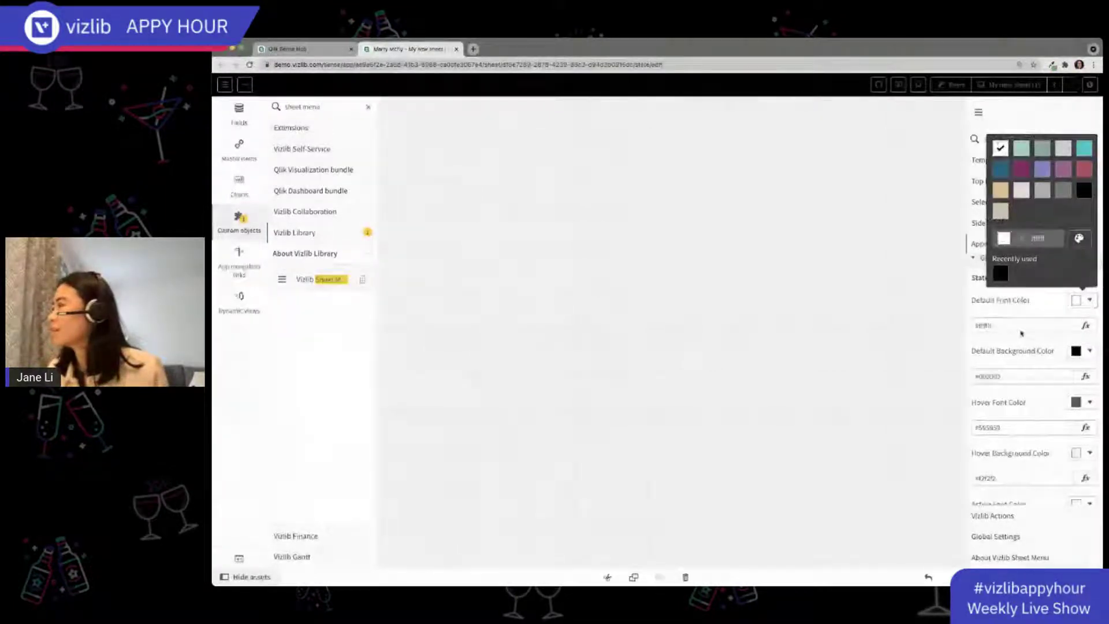
click(1023, 308)
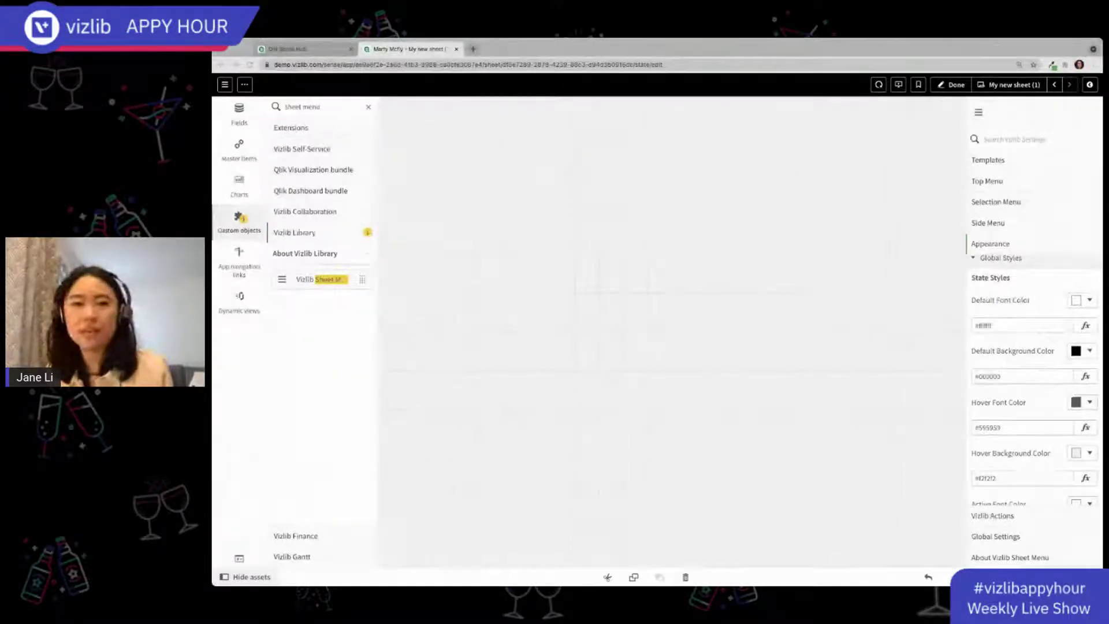
Open the CSS styles expression in the sheet menu's global settings and paste the prepared styling code into it
scroll(1025, 460, down, 10)
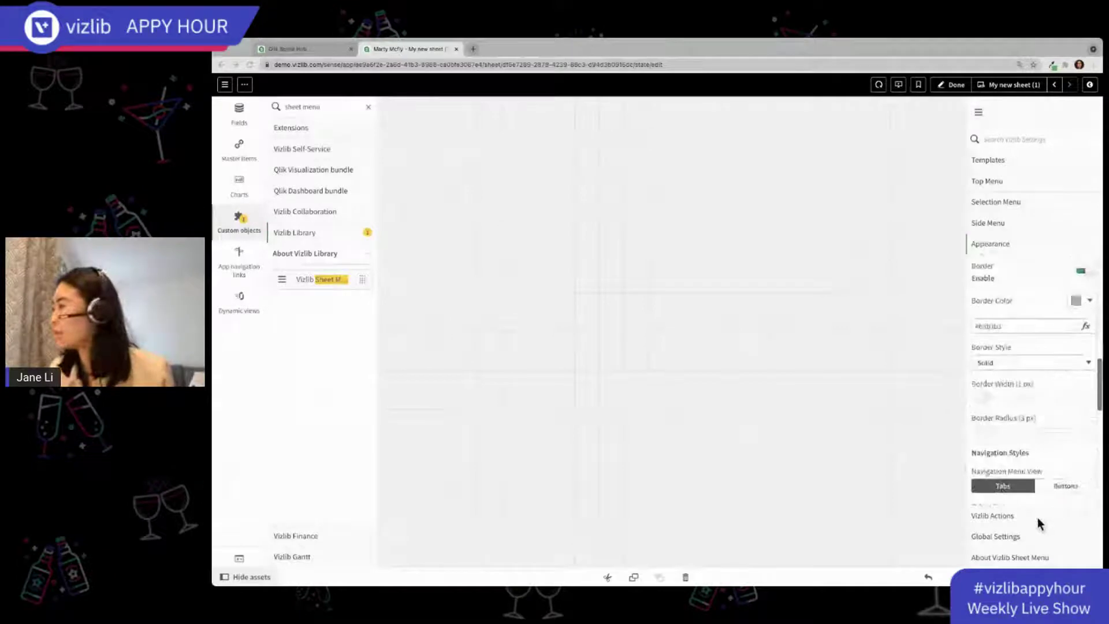
click(1029, 536)
click(1028, 535)
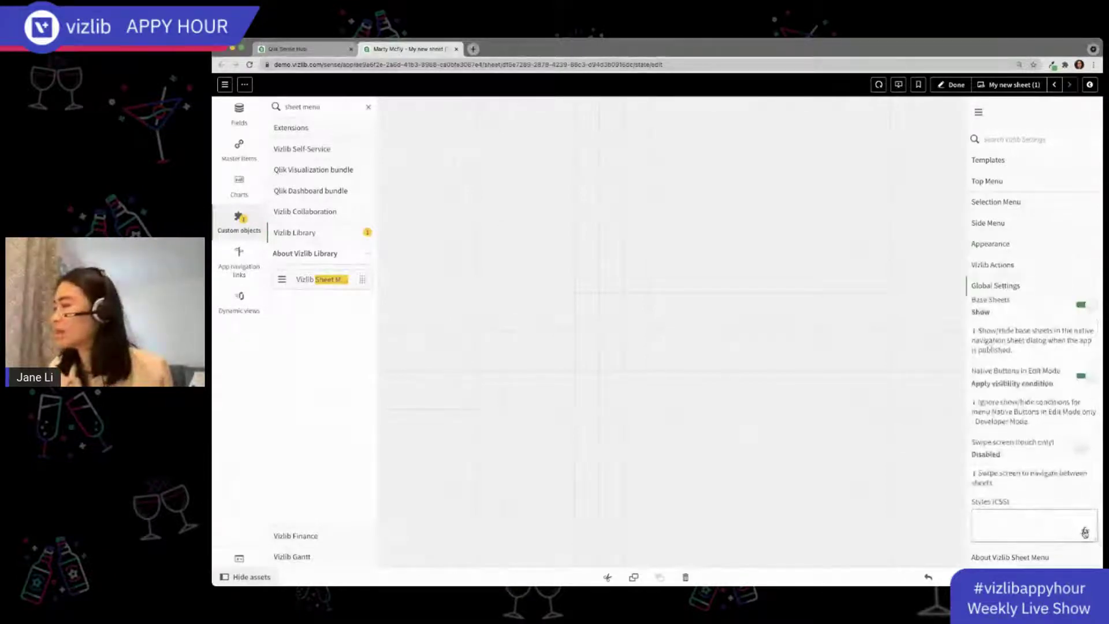
click(1085, 532)
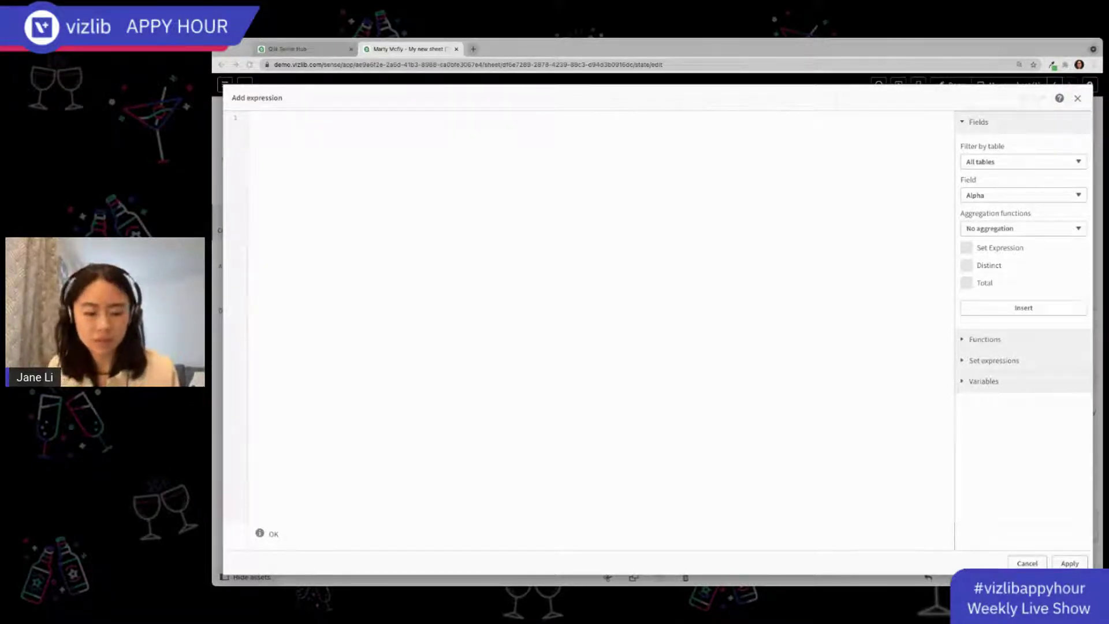
key(super+v)
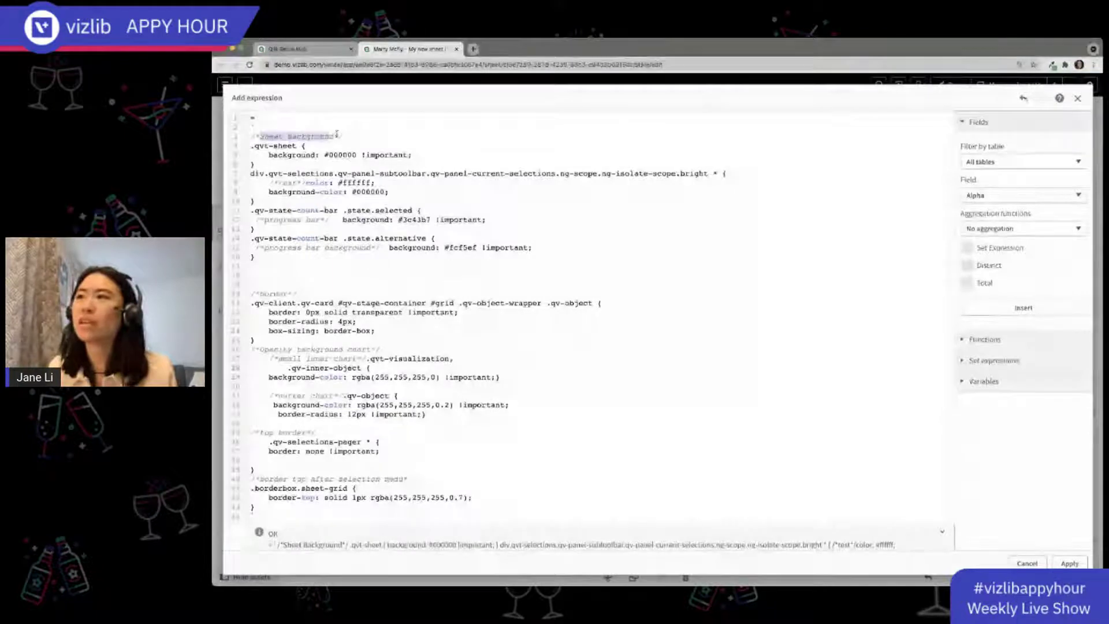
Add the comment /*Selection Menu*/ above the selections toolbar rule, apply the CSS and finish editing the sheet
drag(414, 154, 249, 146)
click(261, 166)
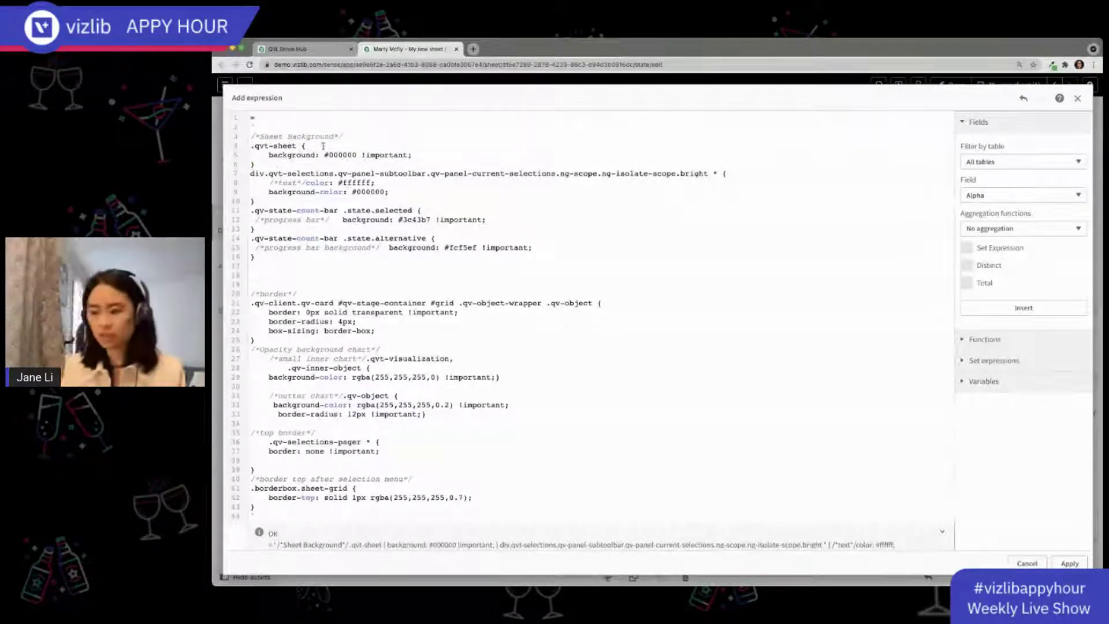
key(Return)
text(/*)
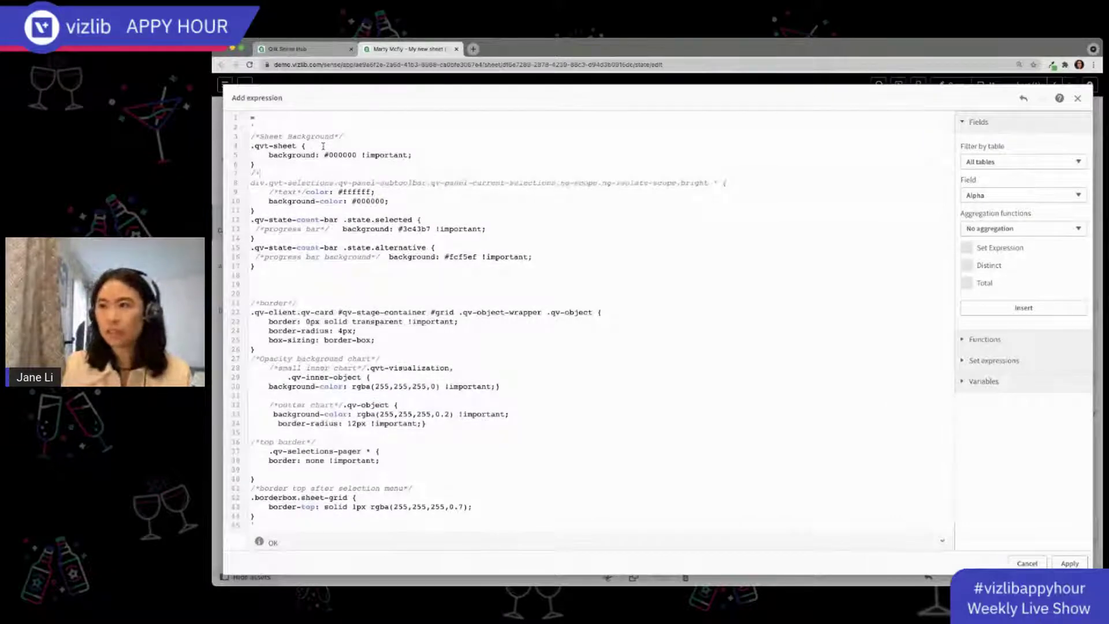
text(*/)
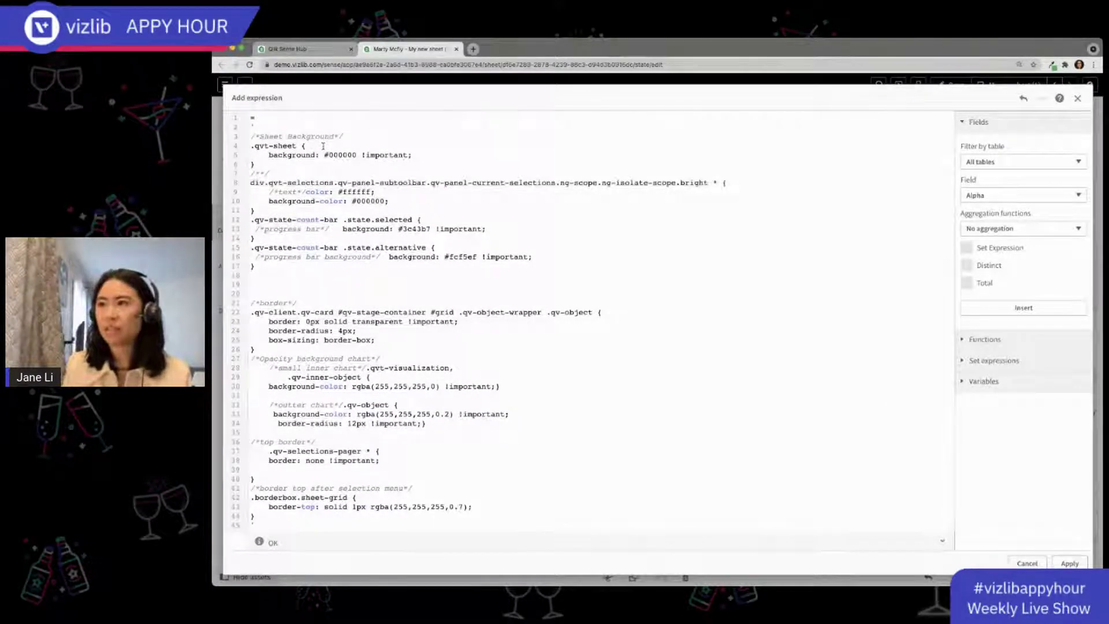
key(Left)
key(Left)
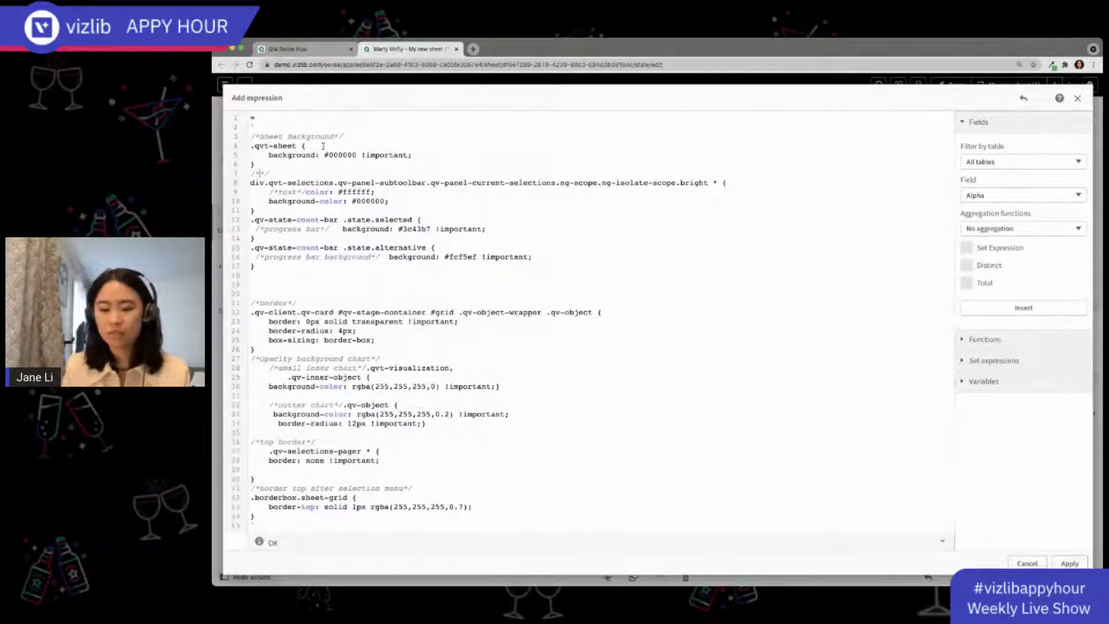
text(Selection )
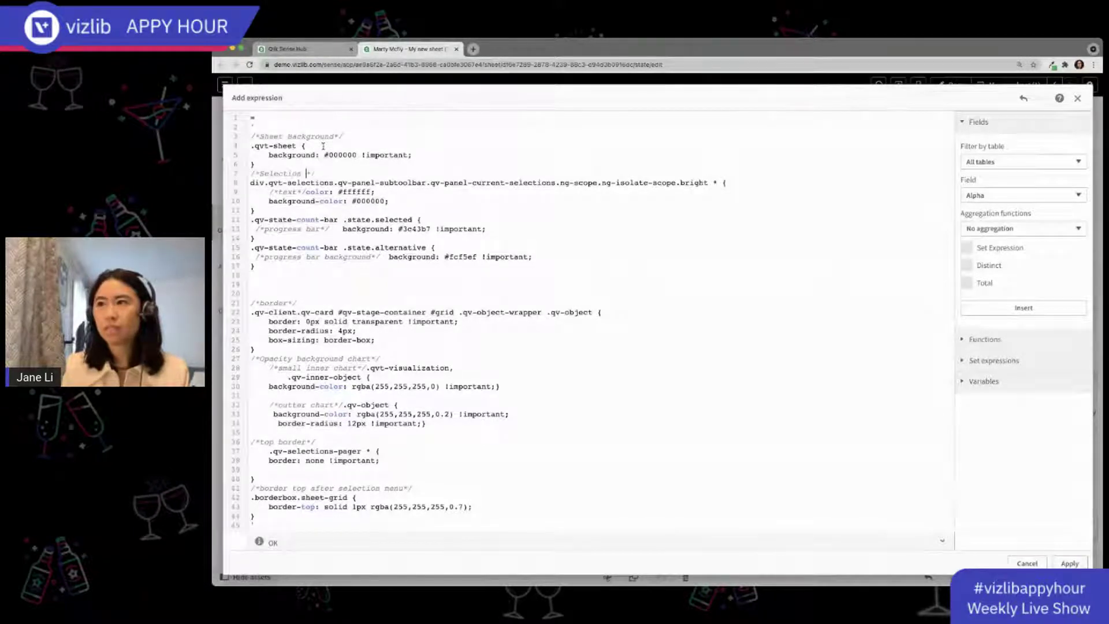
text(Menu)
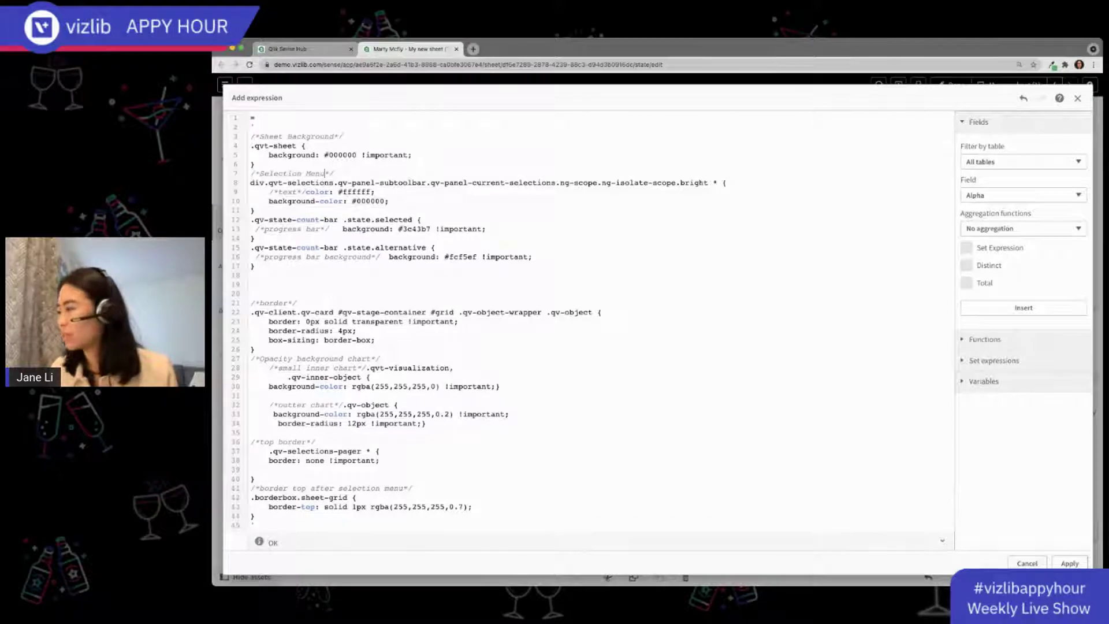
click(1069, 563)
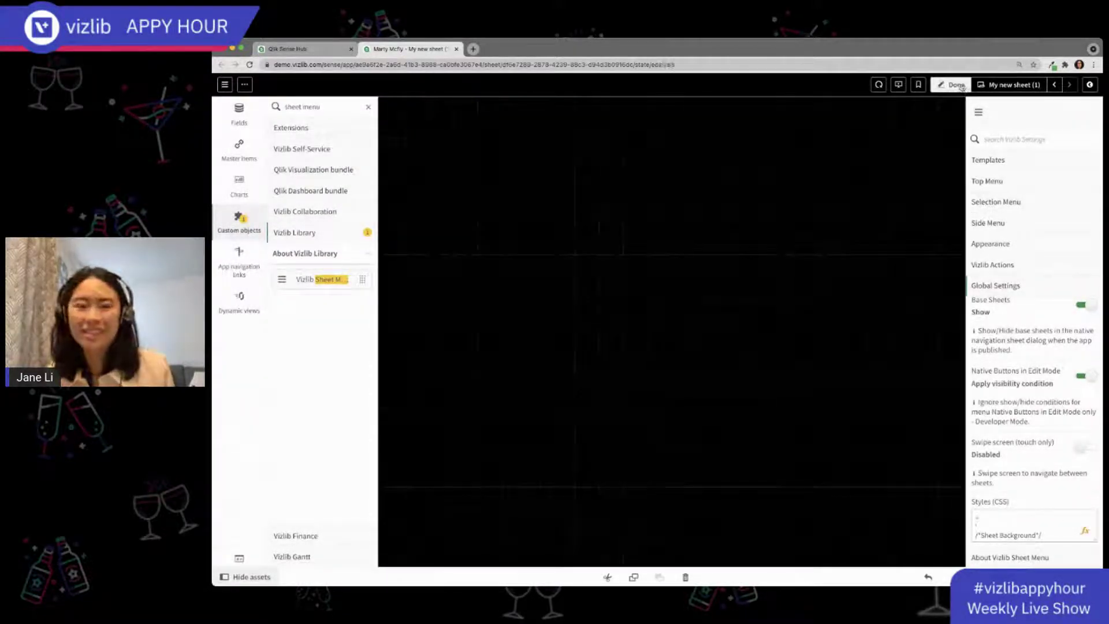
click(959, 85)
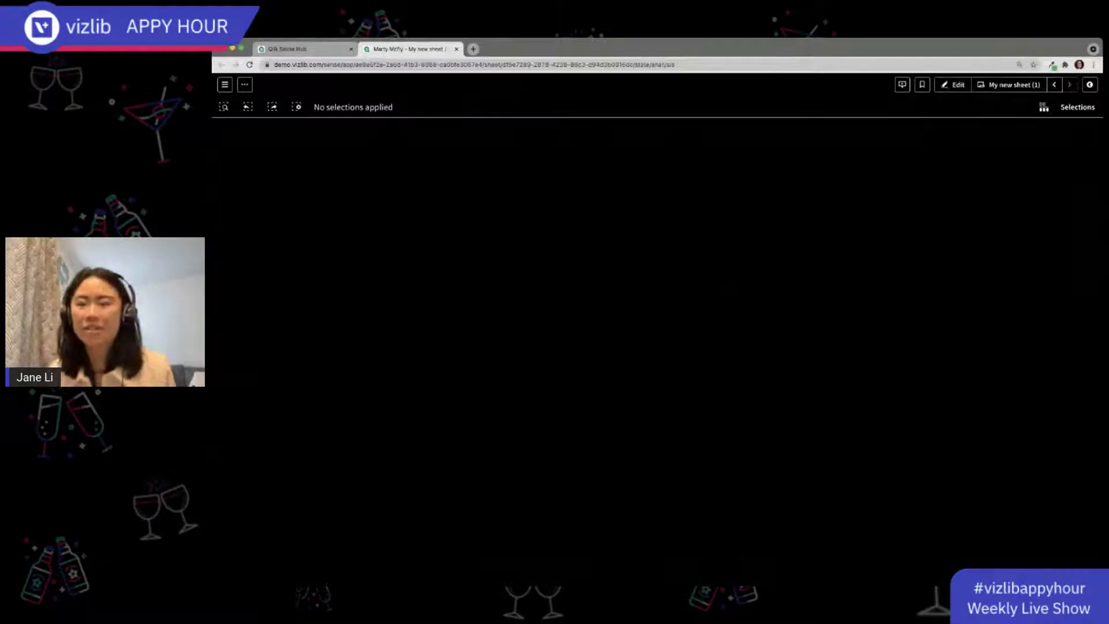
Resume editing the sheet, find "kpi" among the custom objects, add the Vizlib KPI Designer and reduce its height by about a third
click(954, 85)
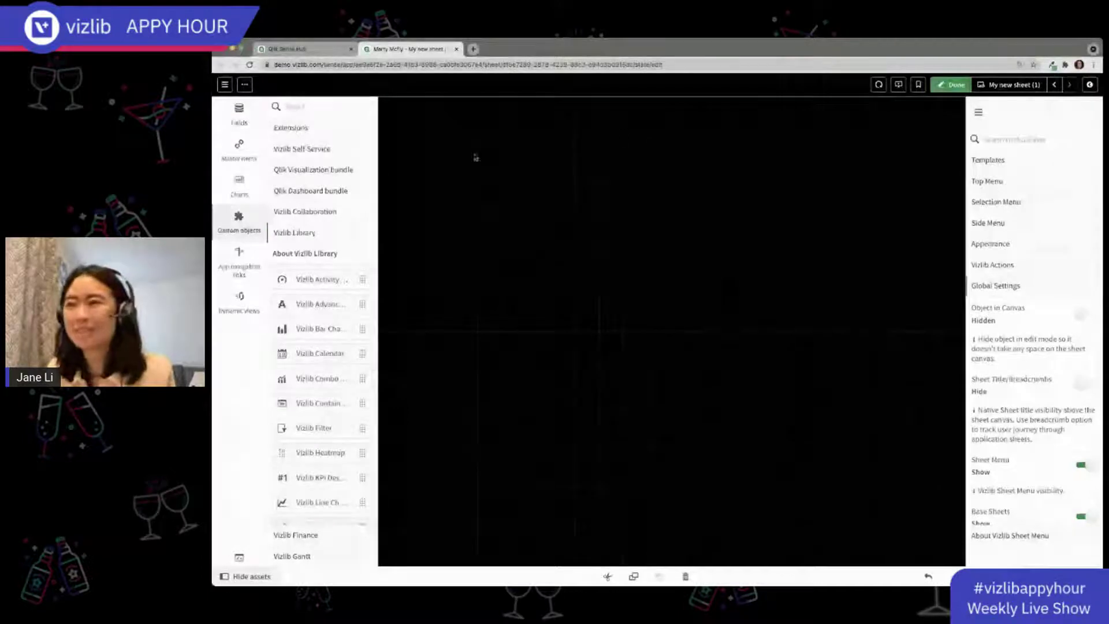
click(346, 105)
text(kpi)
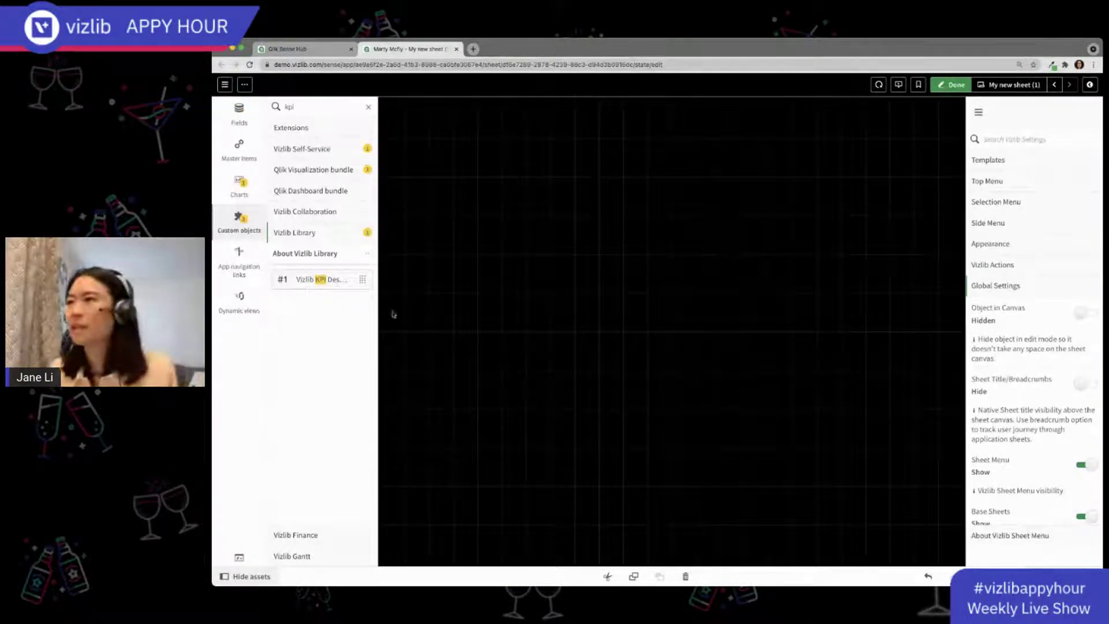
drag(351, 288, 581, 213)
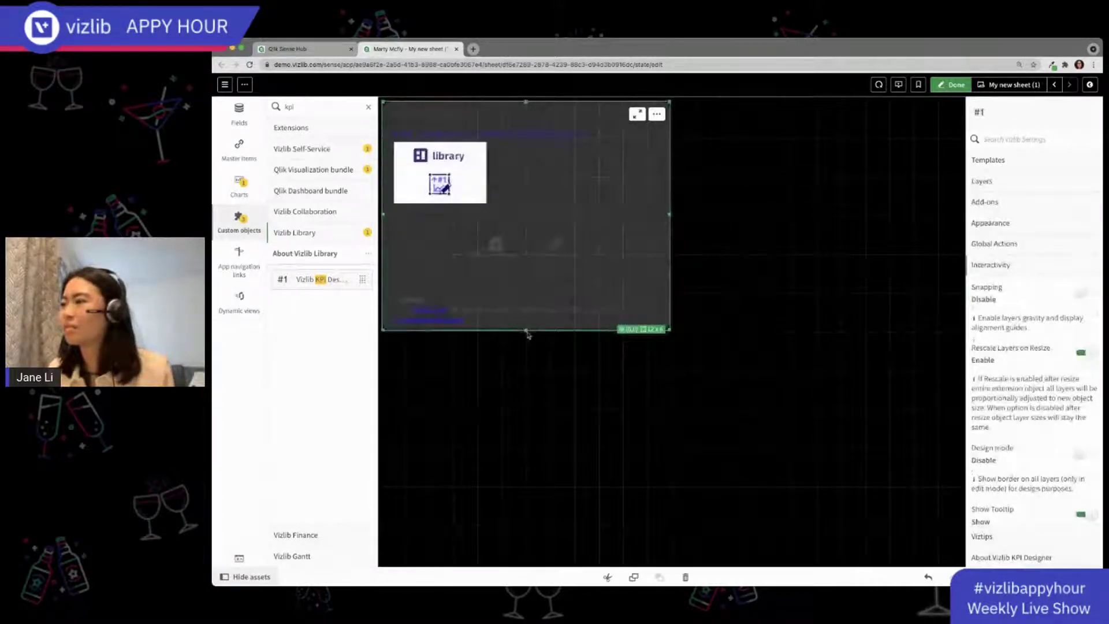
drag(527, 327, 527, 253)
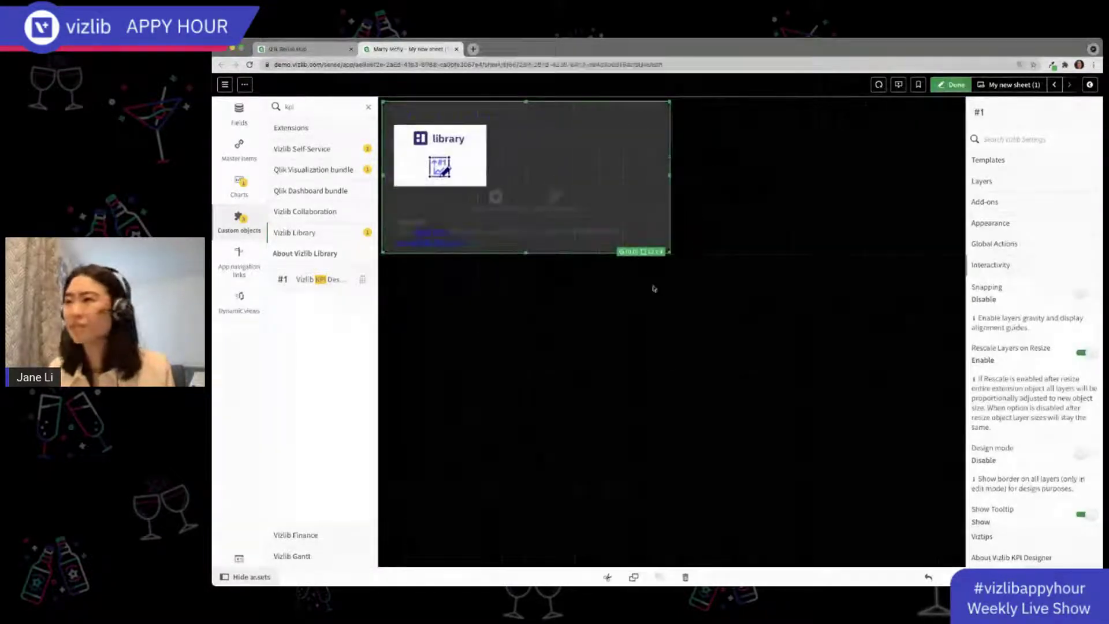
click(252, 224)
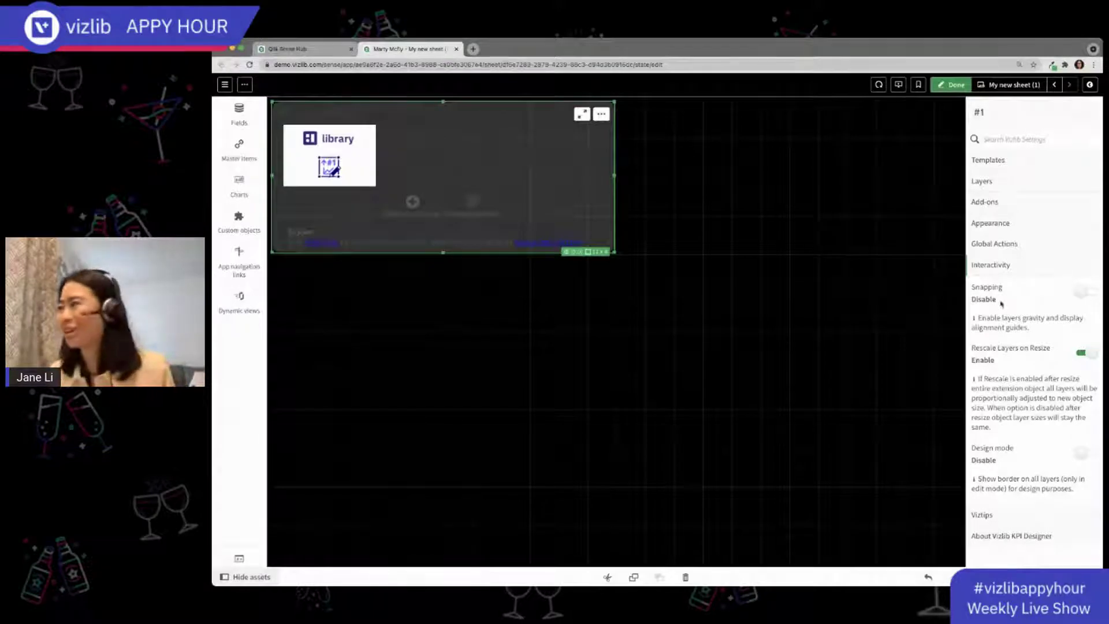
Turn off the titles of the KPI Designer object in its general appearance settings
scroll(1001, 304, down, 2)
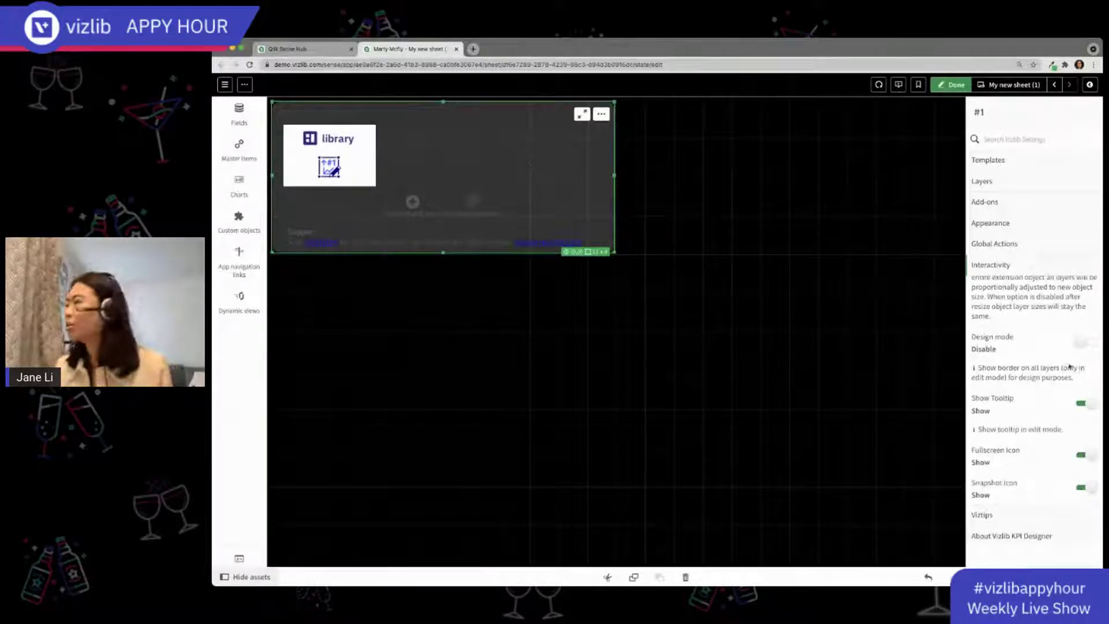
scroll(1013, 309, up, 2)
click(983, 181)
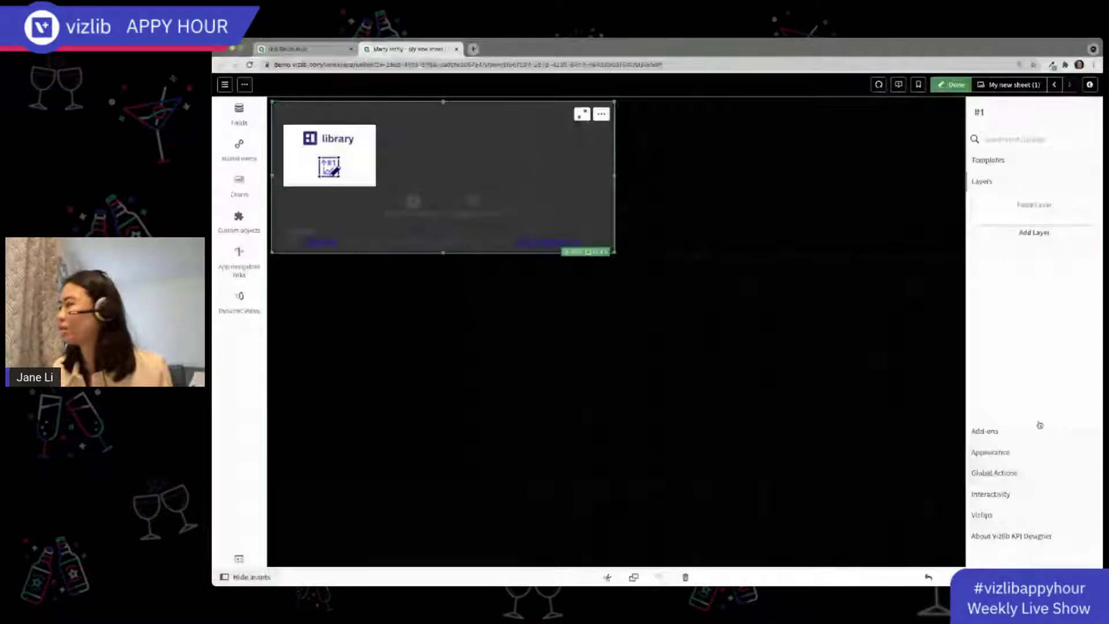
click(1031, 453)
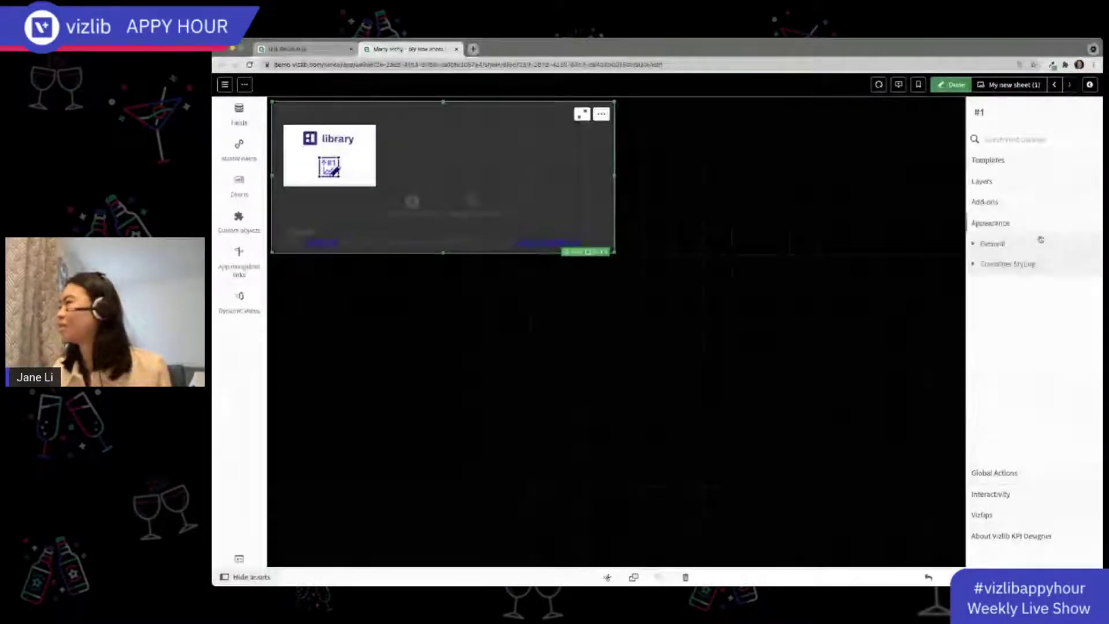
click(1041, 241)
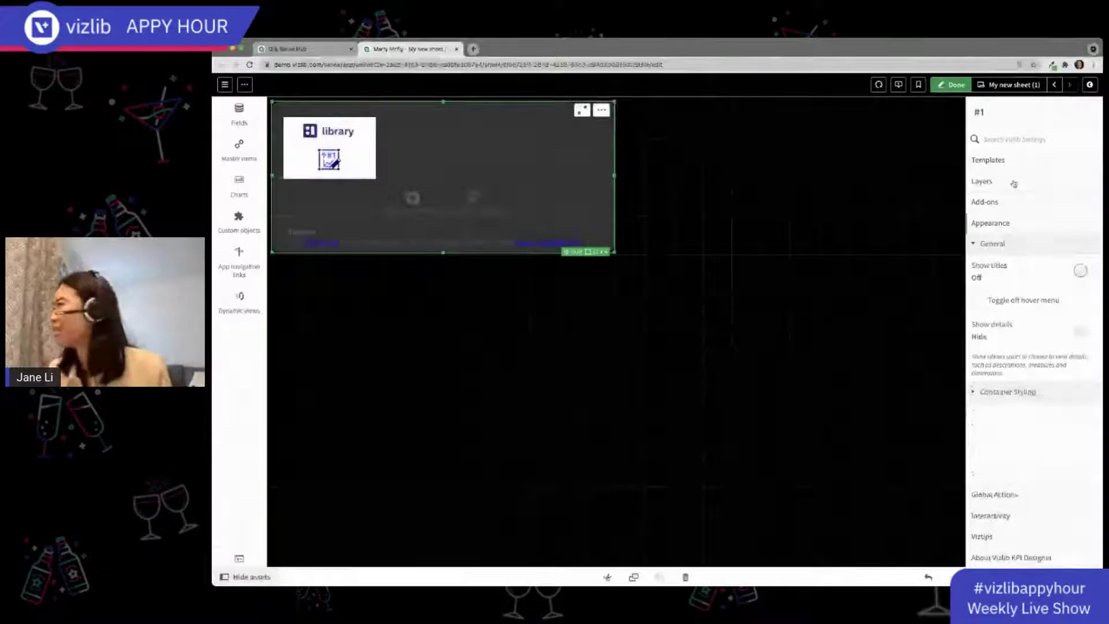
Add an image layer to the KPI object and name it Marty 1
click(1014, 183)
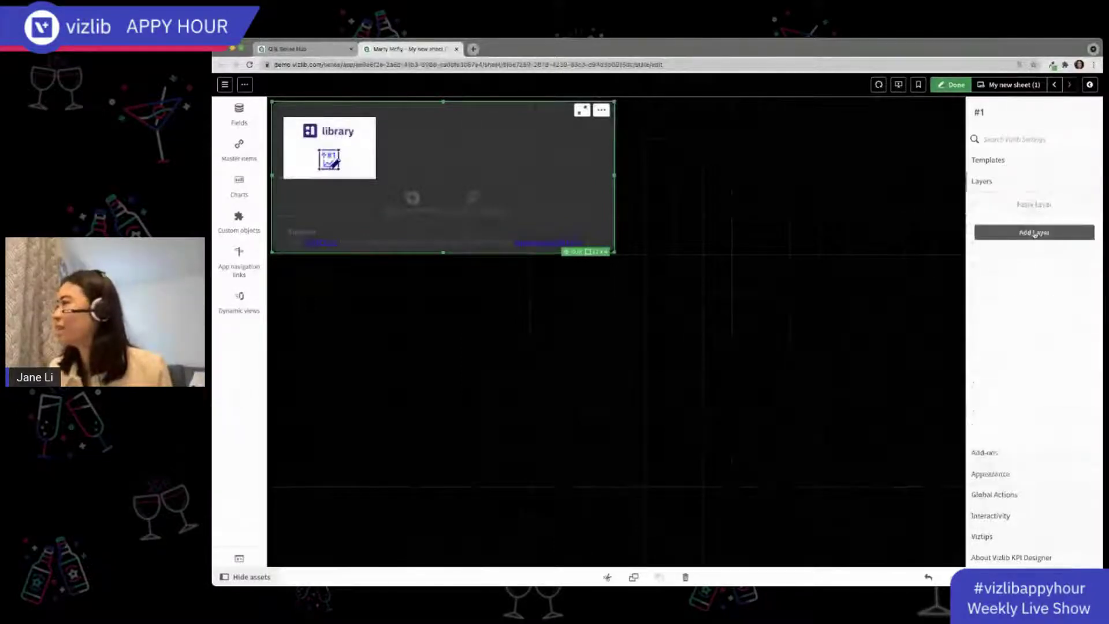
click(1034, 231)
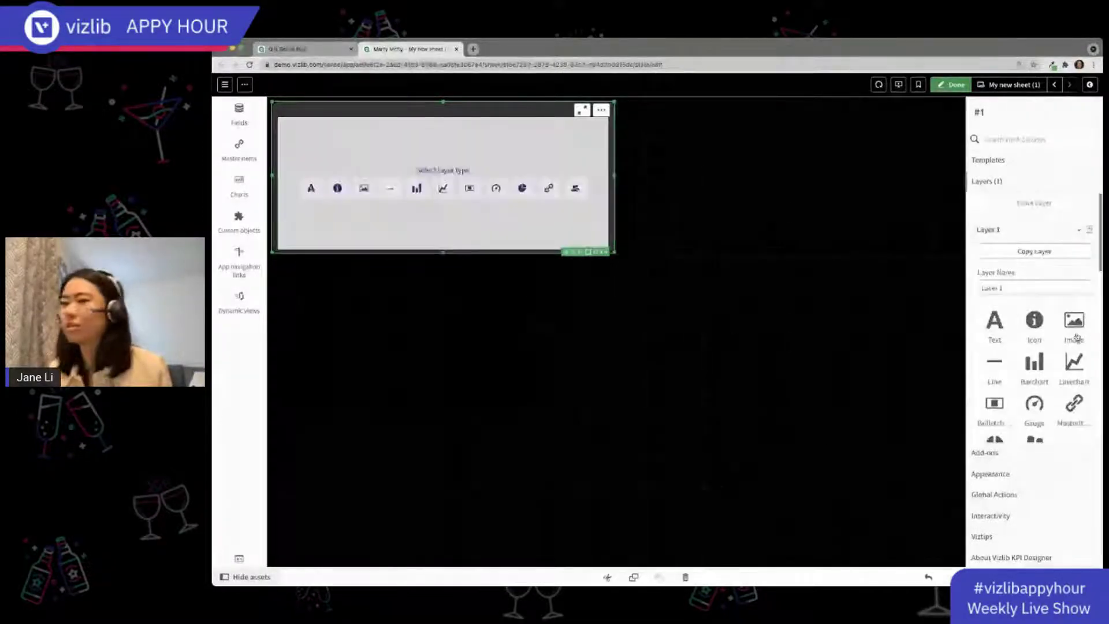
click(1074, 327)
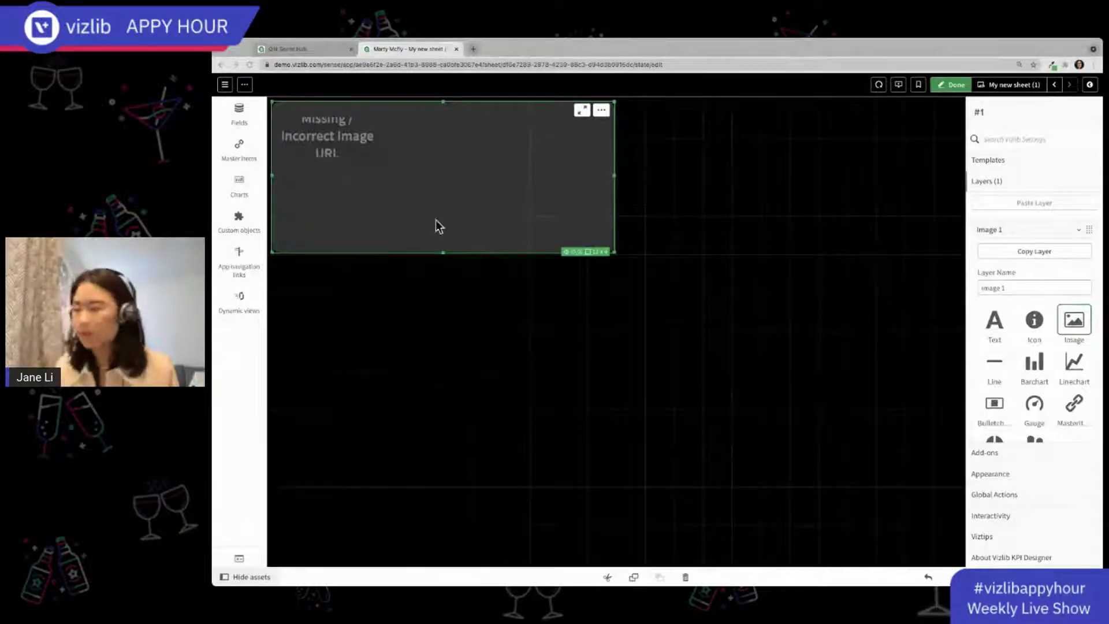
scroll(1039, 315, down, 3)
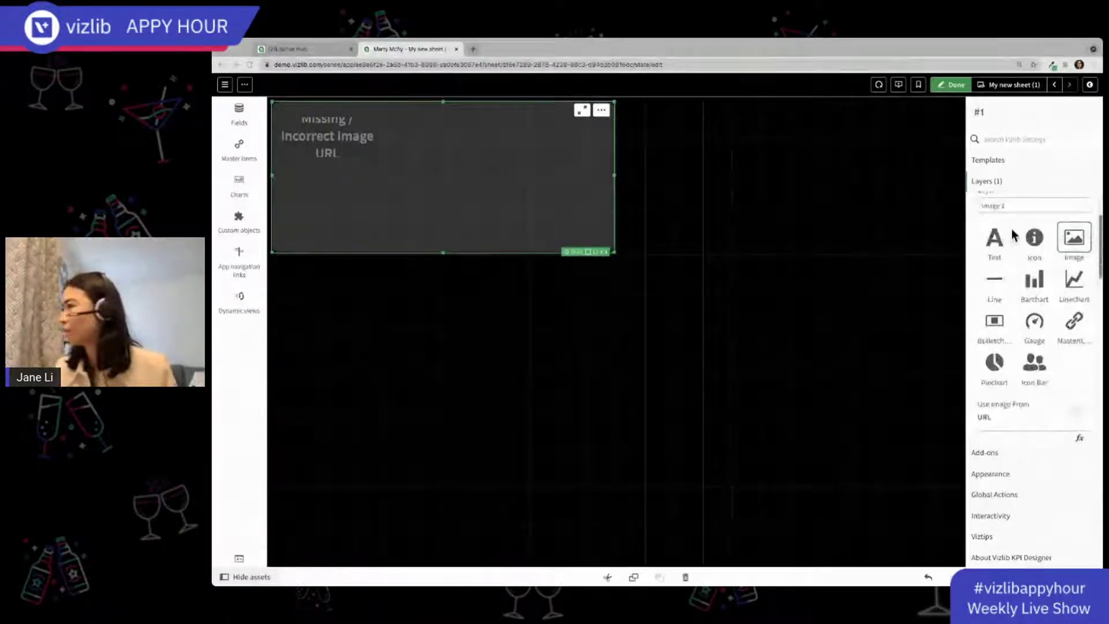
click(1019, 204)
double_click(992, 206)
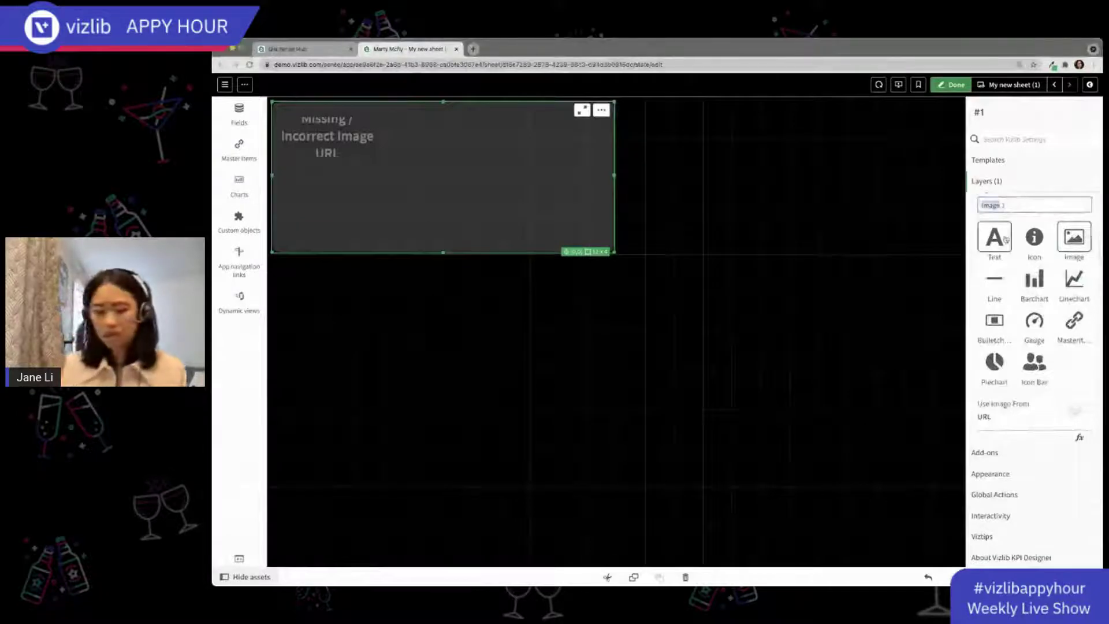
text(Marty)
Paste the copied image URL as the Marty 1 layer's source and enlarge the picture to most of the object's height
scroll(1045, 281, down, 1)
scroll(1042, 283, down, 2)
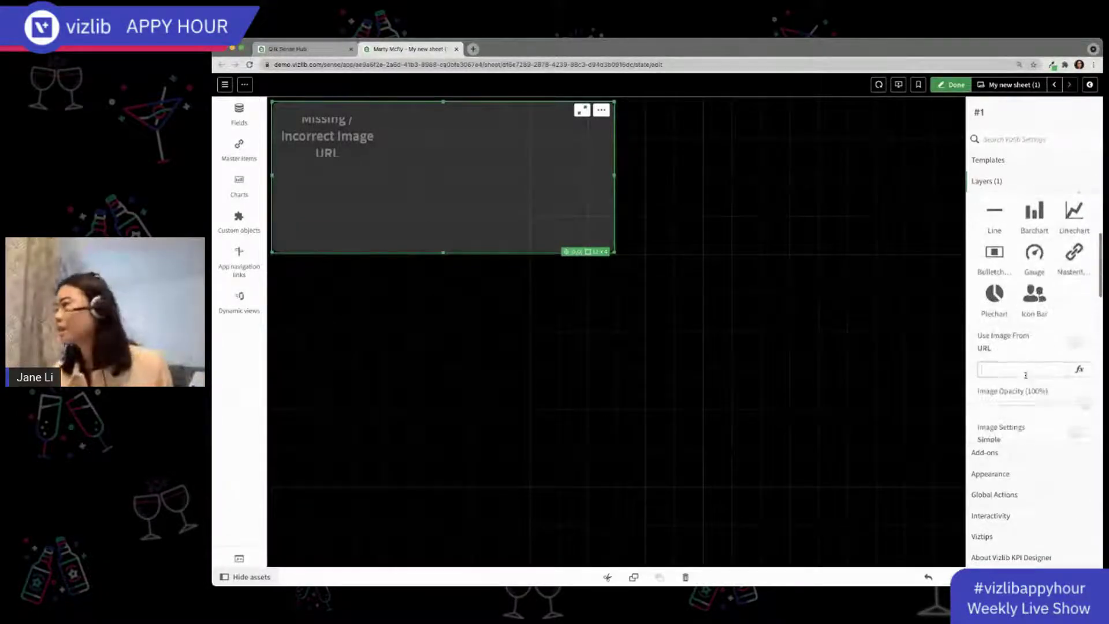
click(1027, 368)
key(super+v)
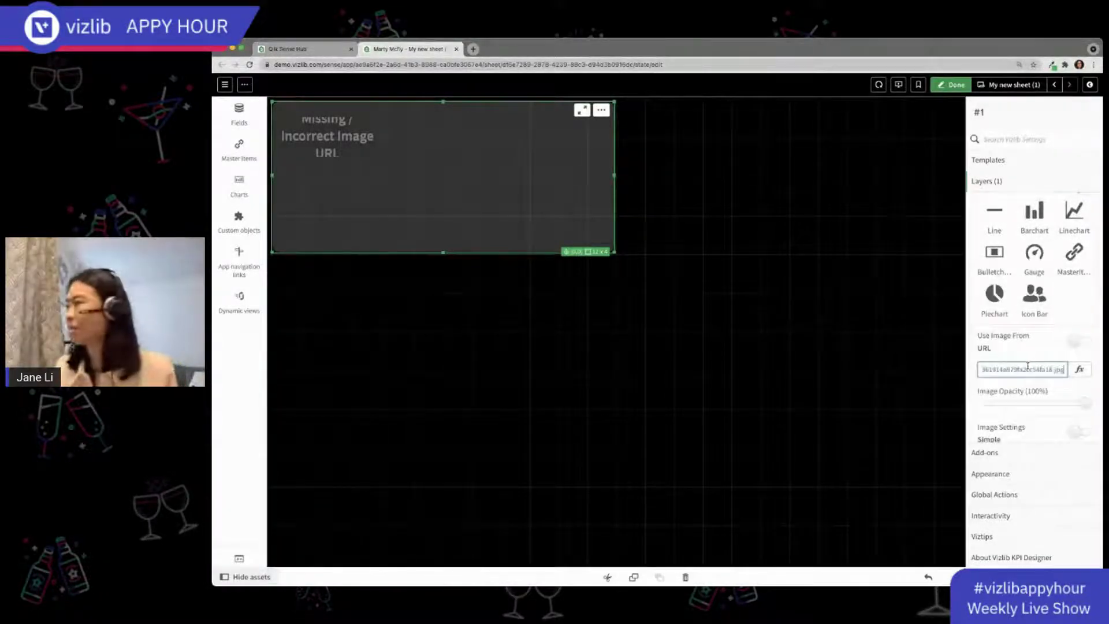
key(Return)
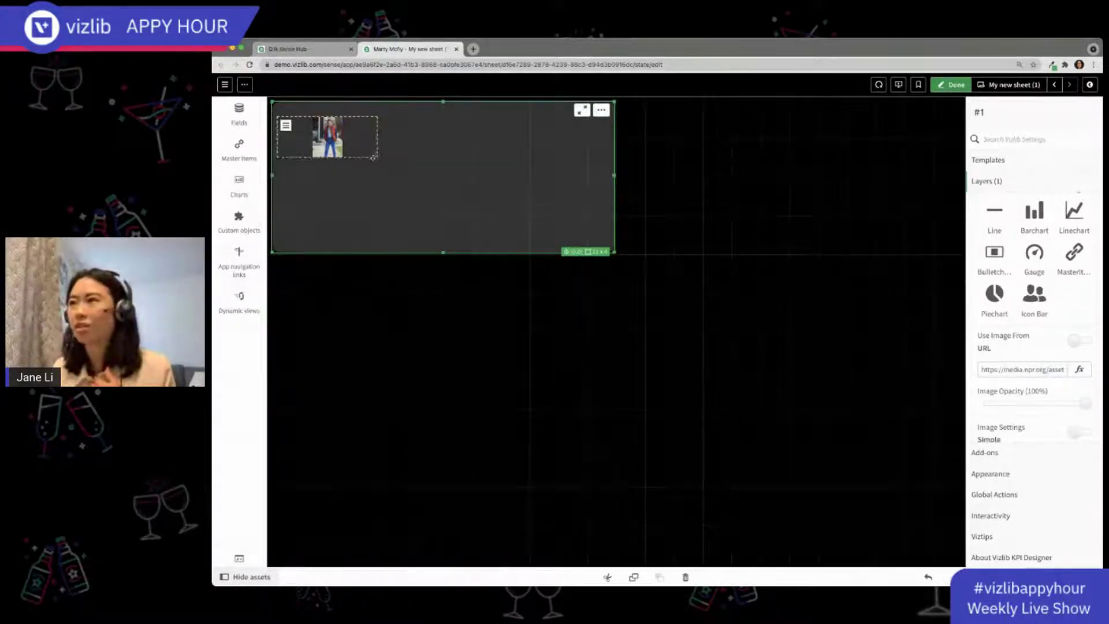
drag(375, 157, 373, 238)
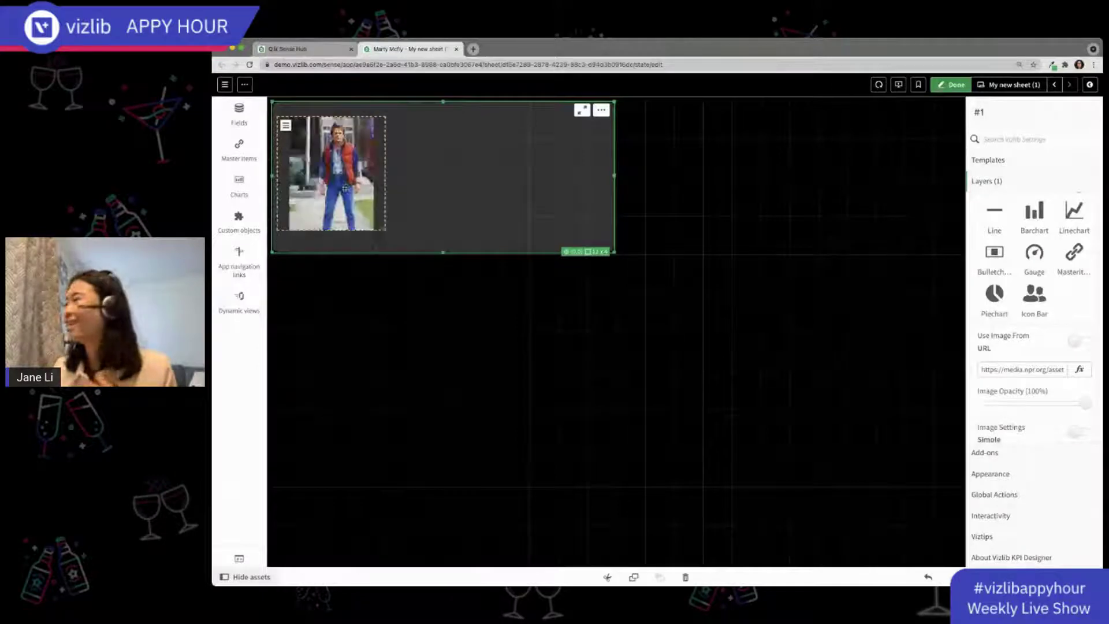
Set the Marty 1 image's stretch mode to Cover, narrow the picture to a portrait shape and shift it slightly right
scroll(1036, 342, down, 3)
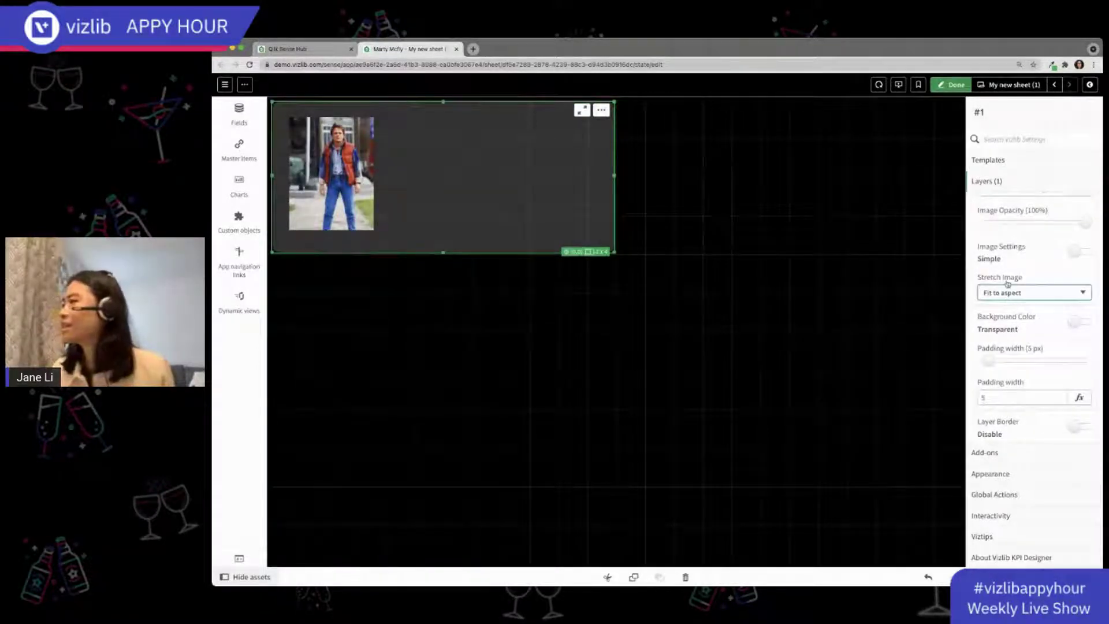
click(1009, 283)
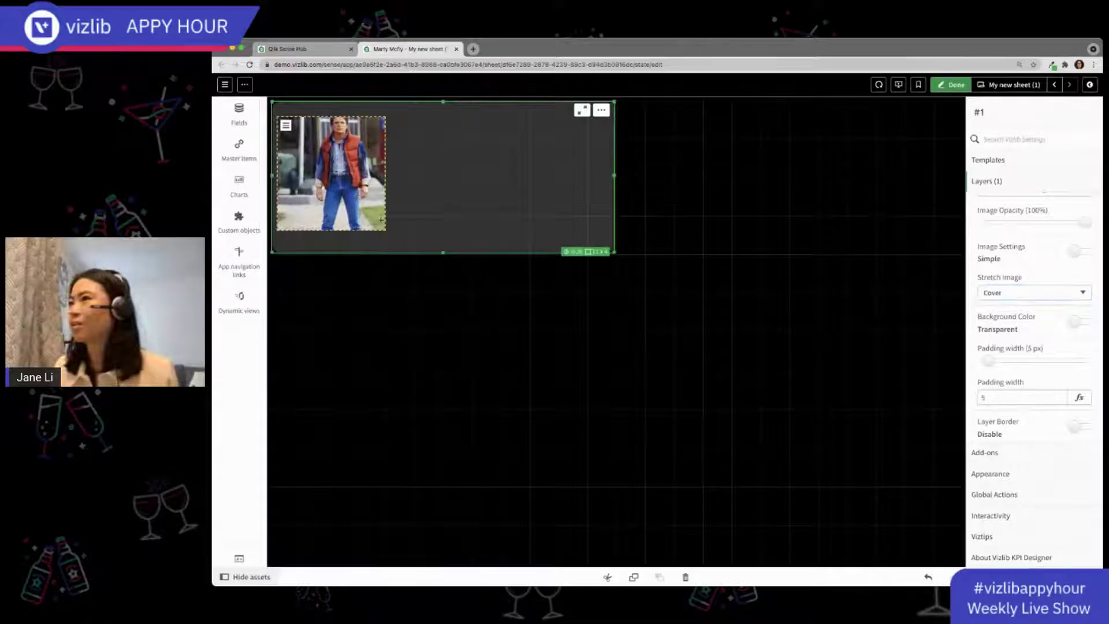
drag(381, 219, 360, 234)
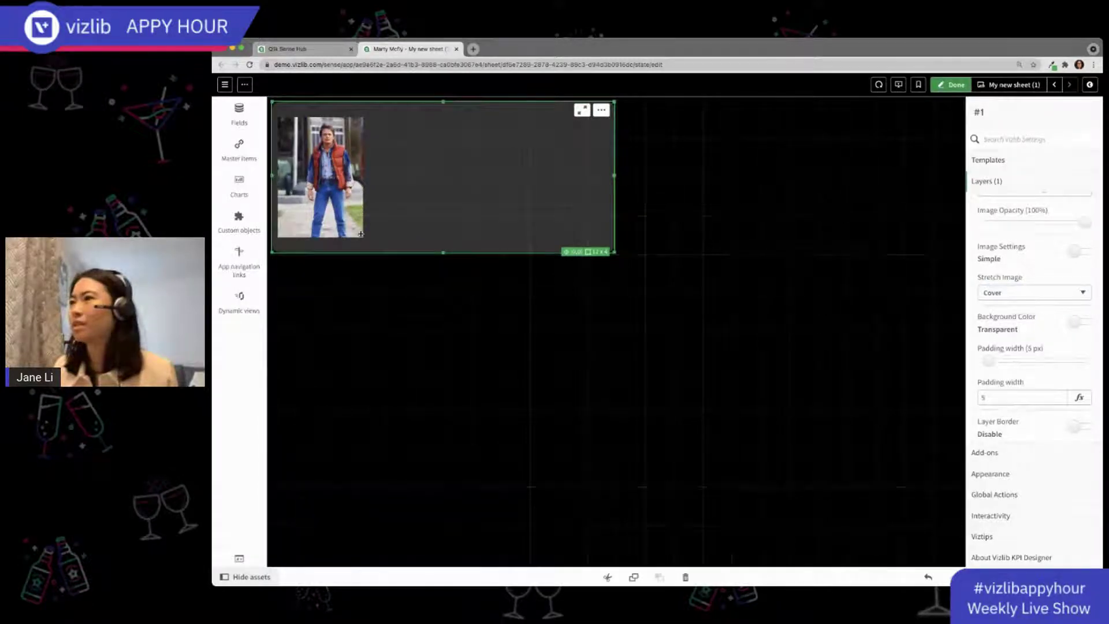
drag(348, 193, 361, 194)
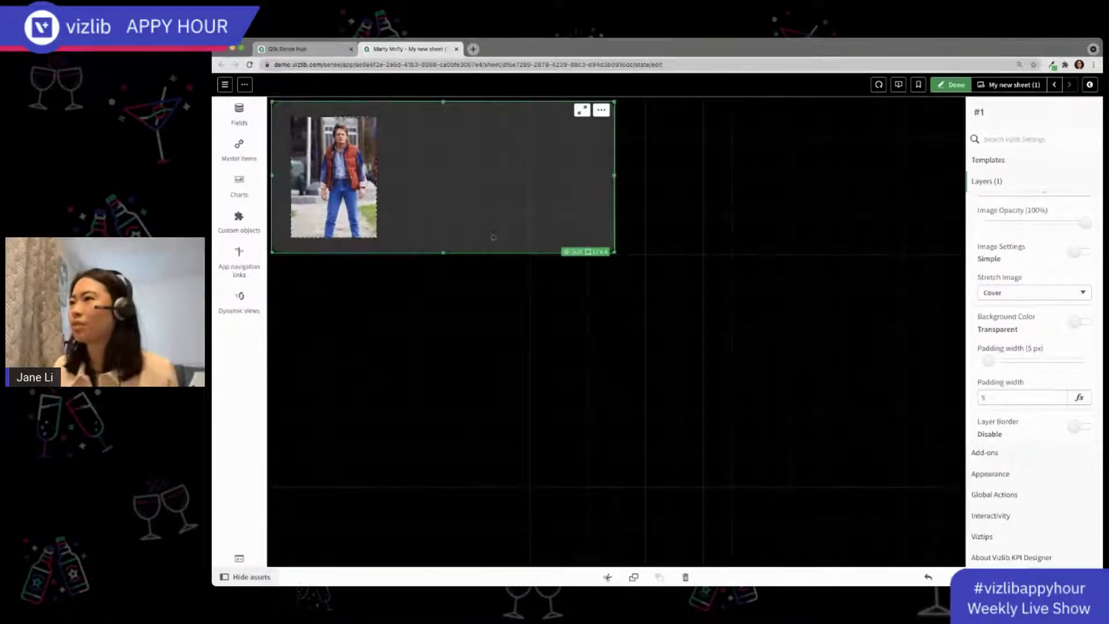
Increase the KPI object's height by about a third and make the Marty 1 picture shorter and slightly wider
drag(437, 252, 445, 289)
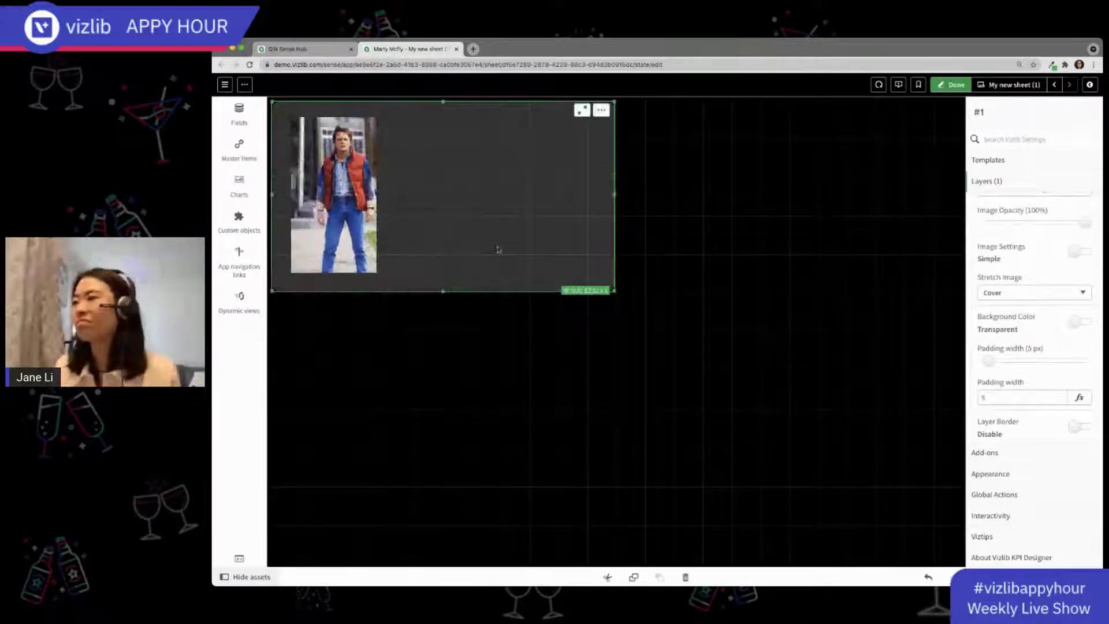
click(874, 399)
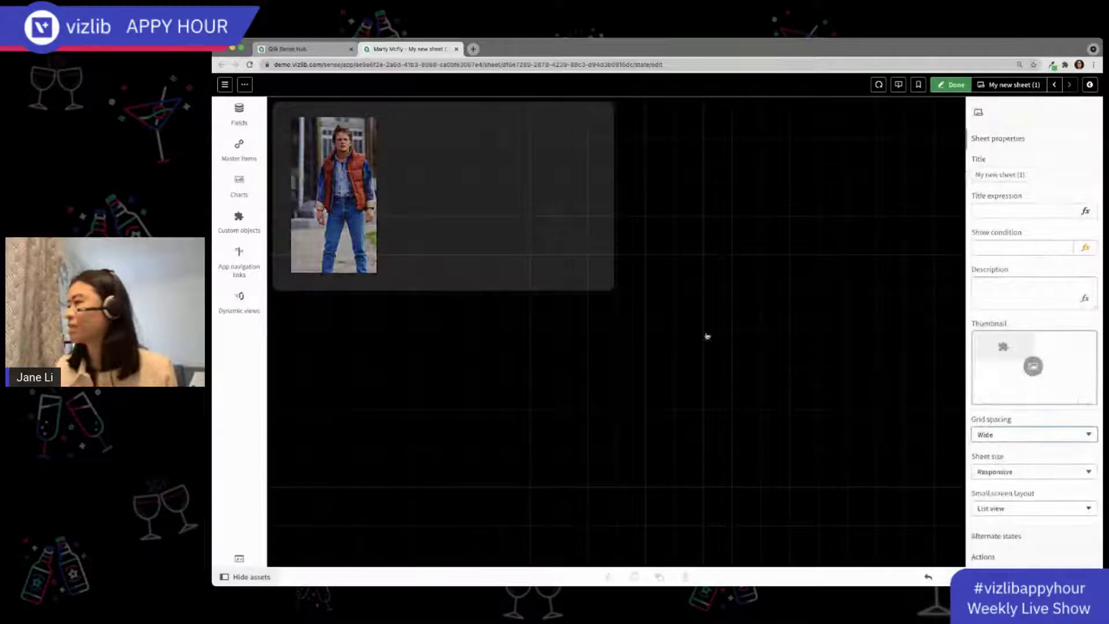
click(616, 290)
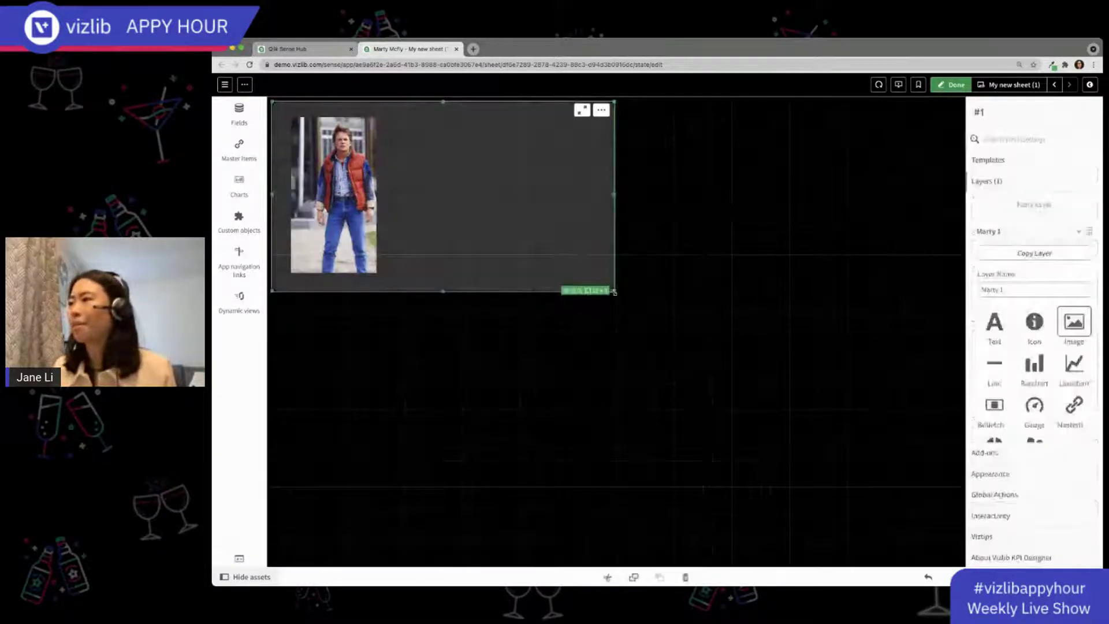
drag(611, 301, 613, 304)
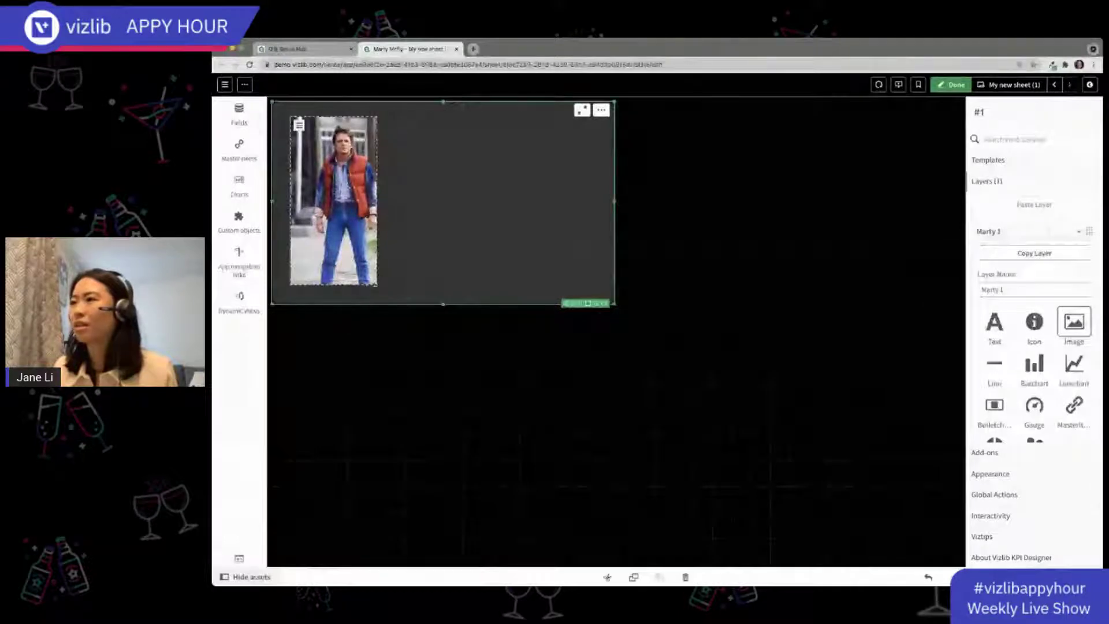
click(335, 246)
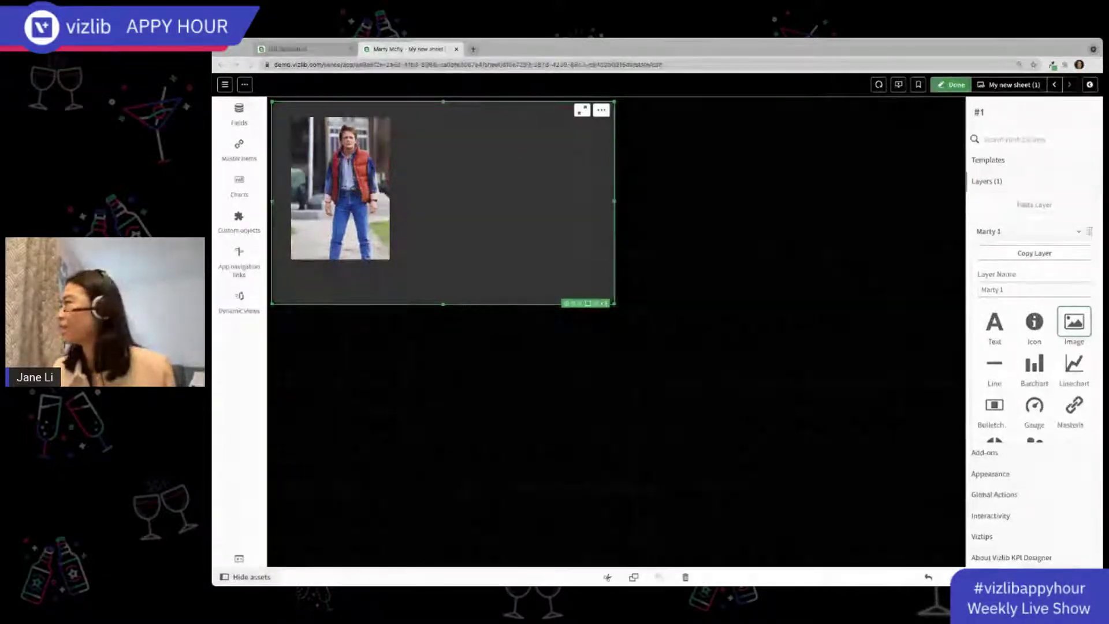
Add a second layer to the KPI object and name it Marty 2
click(1044, 253)
click(1043, 234)
click(1049, 259)
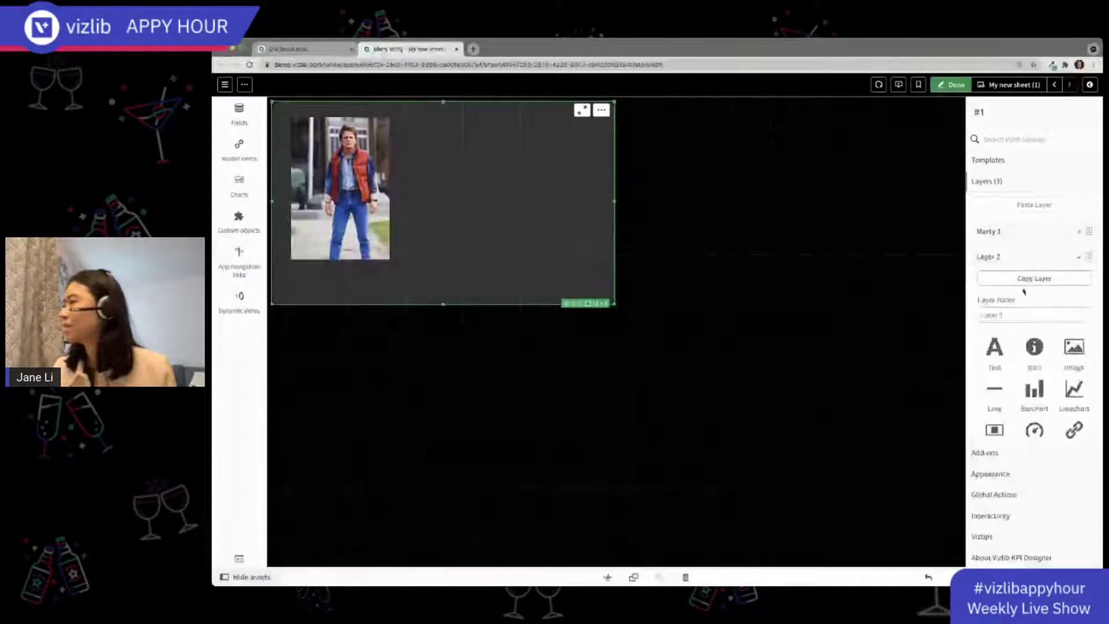
double_click(993, 316)
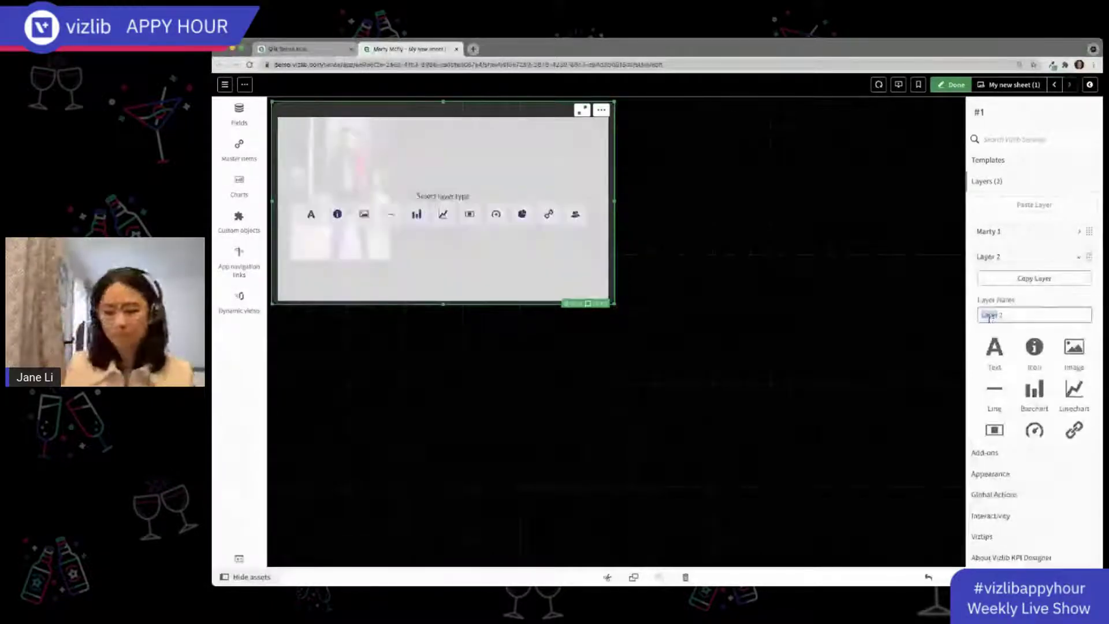
text(Marty)
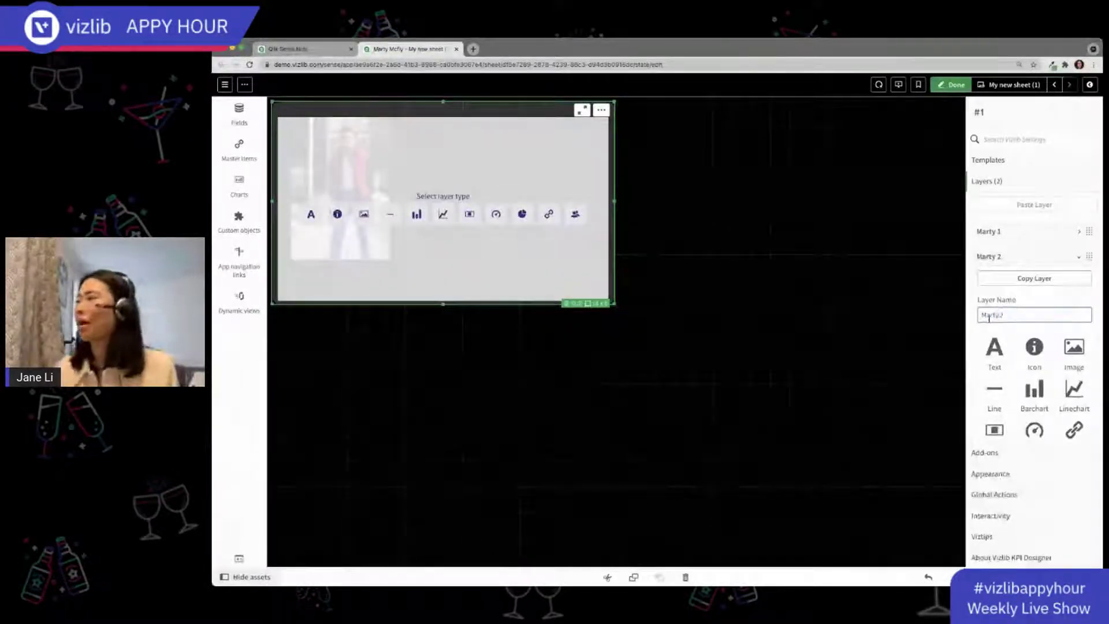
Make Marty 2 an image layer and paste the copied URL of the second picture as its source
scroll(989, 317, down, 3)
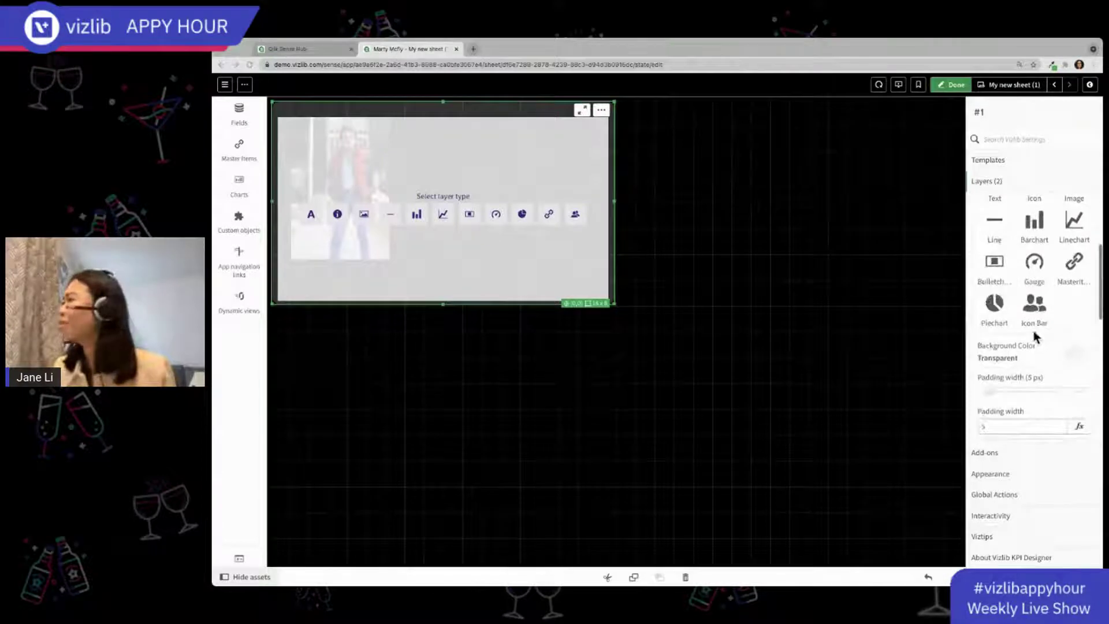
scroll(1034, 330, up, 2)
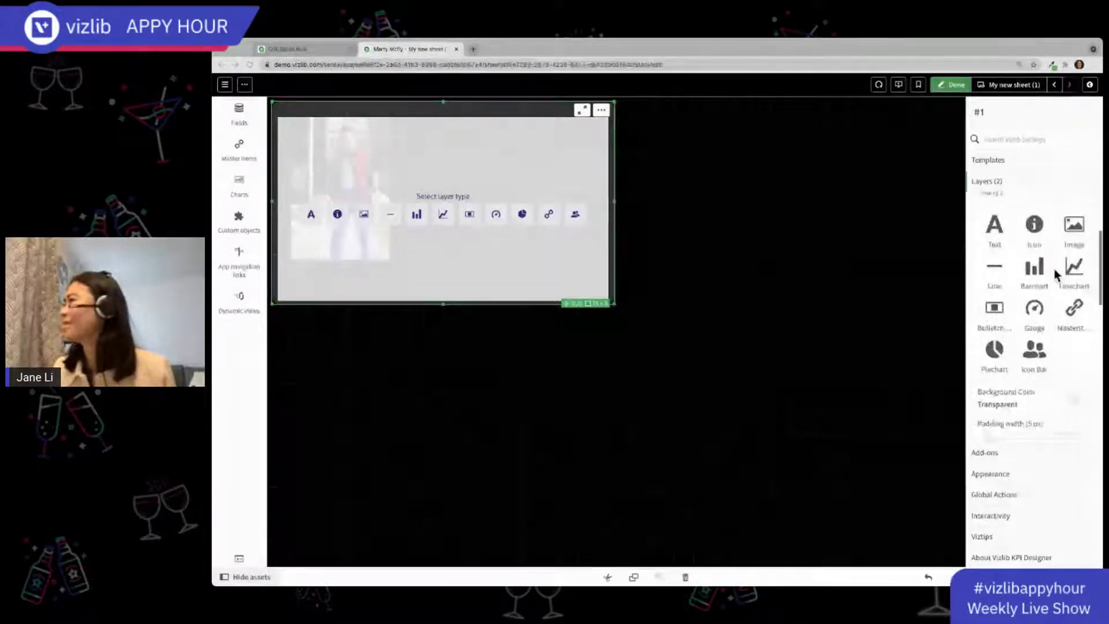
scroll(1031, 292, down, 4)
scroll(1015, 274, up, 2)
scroll(1018, 276, up, 3)
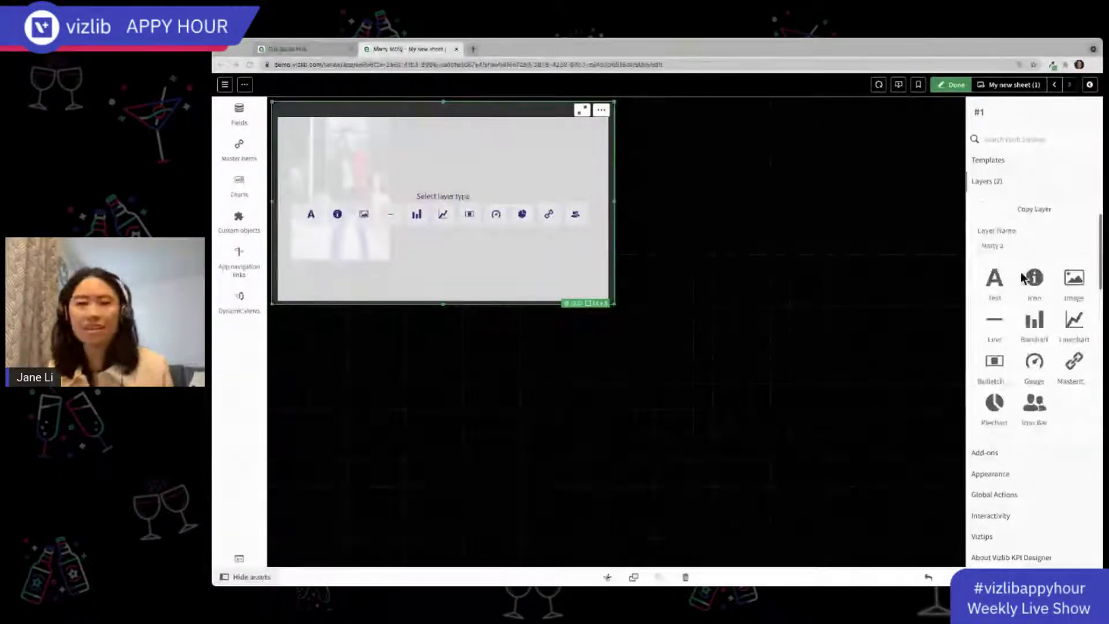
scroll(1029, 306, down, 1)
scroll(1031, 306, down, 6)
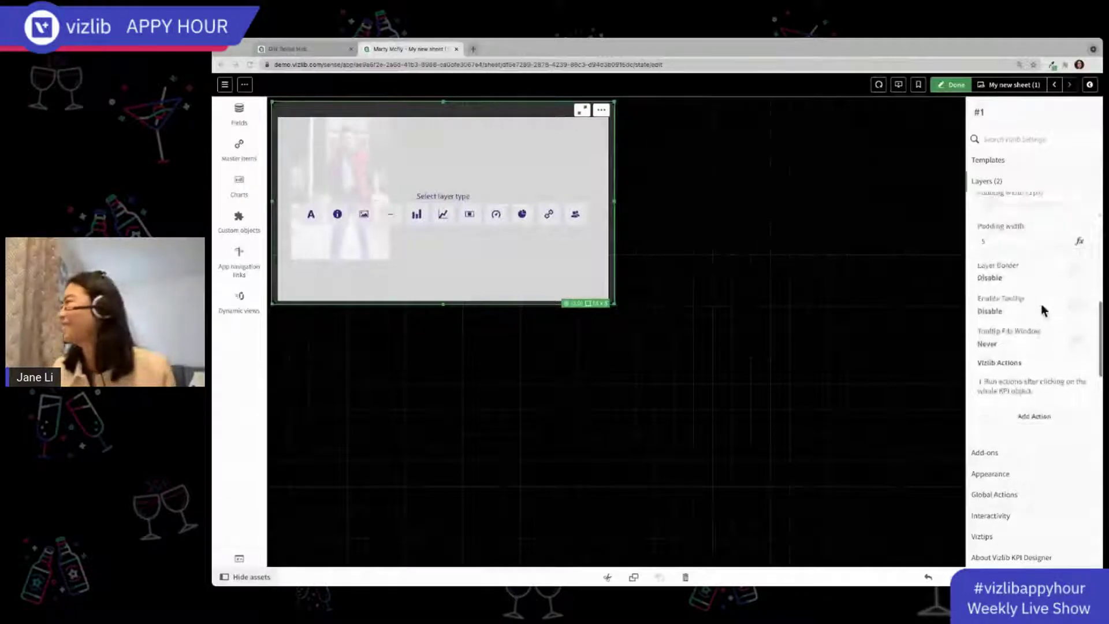
scroll(1037, 303, up, 5)
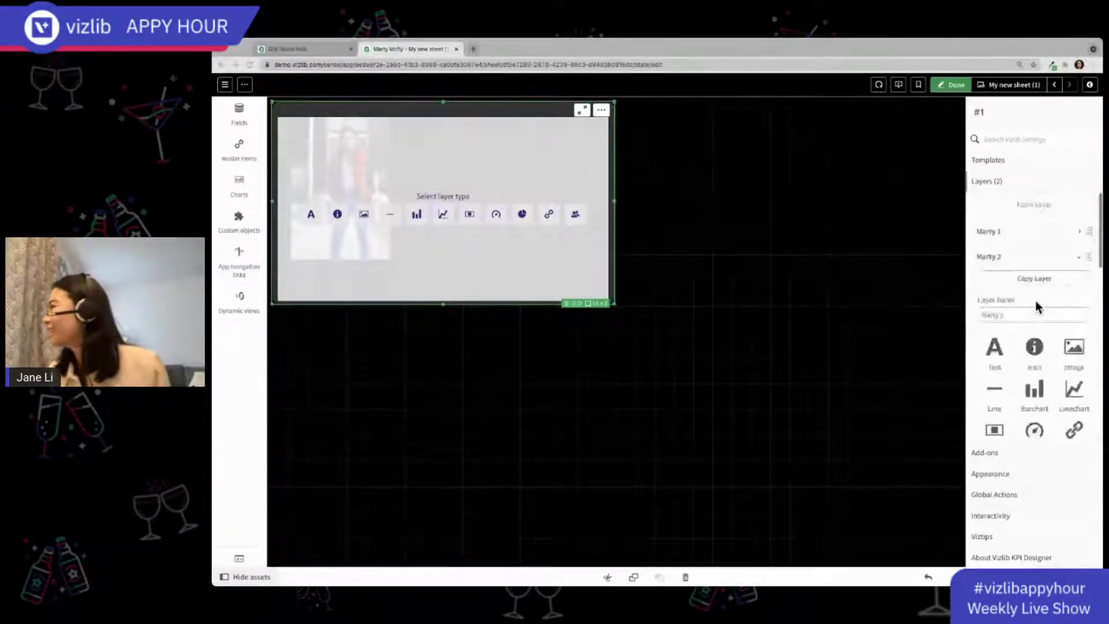
scroll(1064, 337, down, 2)
scroll(1064, 336, down, 2)
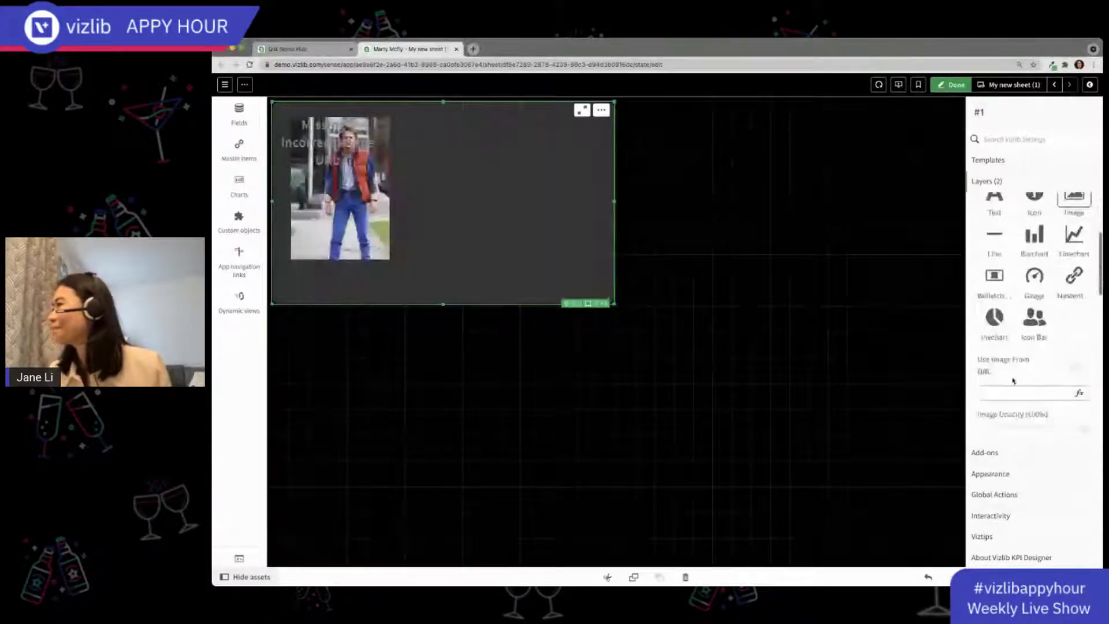
click(1014, 375)
key(super+v)
click(1020, 358)
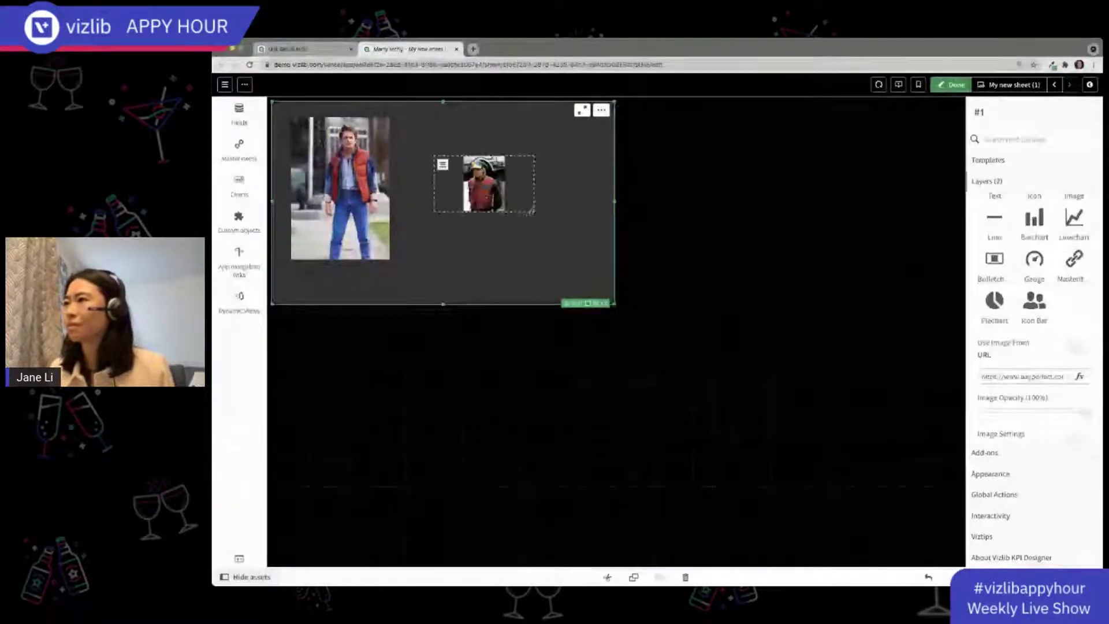
Enlarge the Marty 2 picture and place it beside the first one, with their upper edges aligned
drag(534, 212, 534, 264)
drag(473, 173, 444, 135)
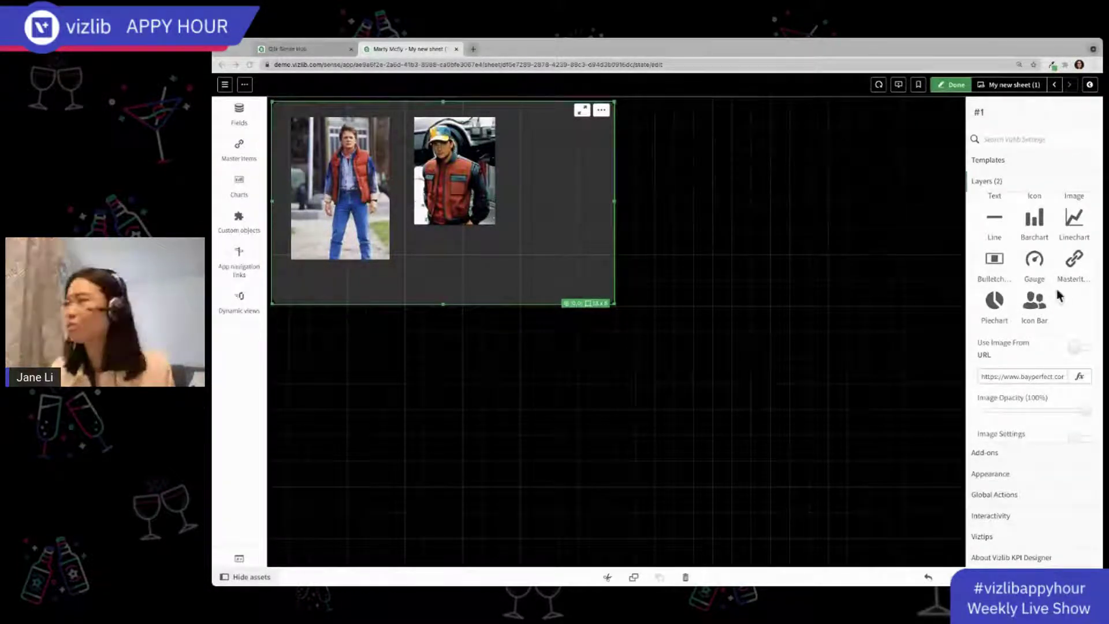
Set the Marty 2 picture's image stretch to Stretch and enlarge it to match the first picture's height
scroll(1020, 366, down, 3)
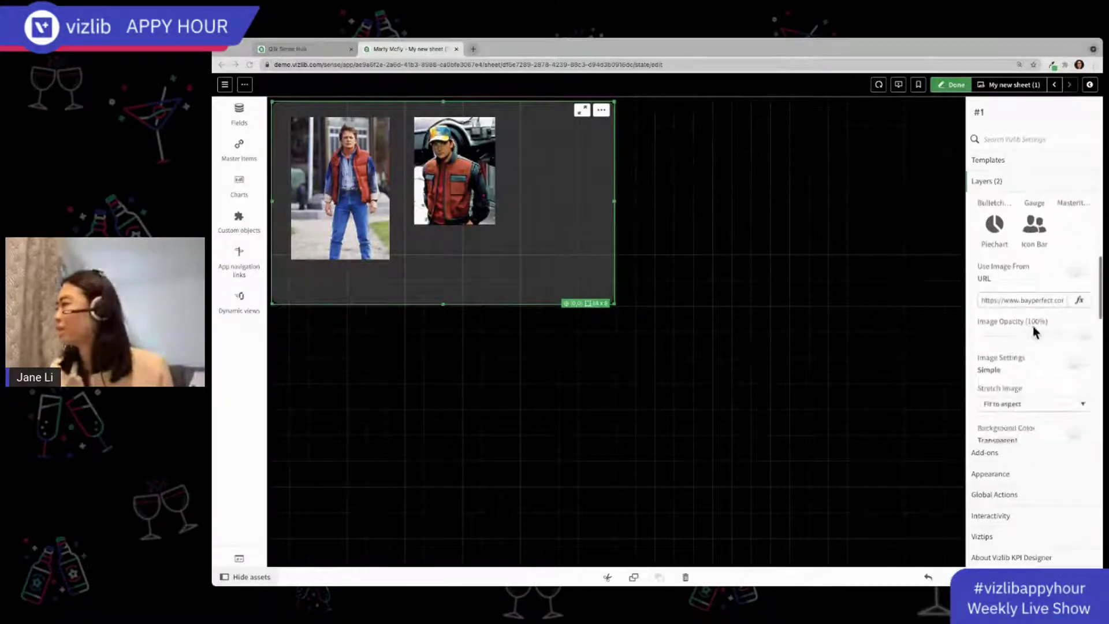
click(1039, 391)
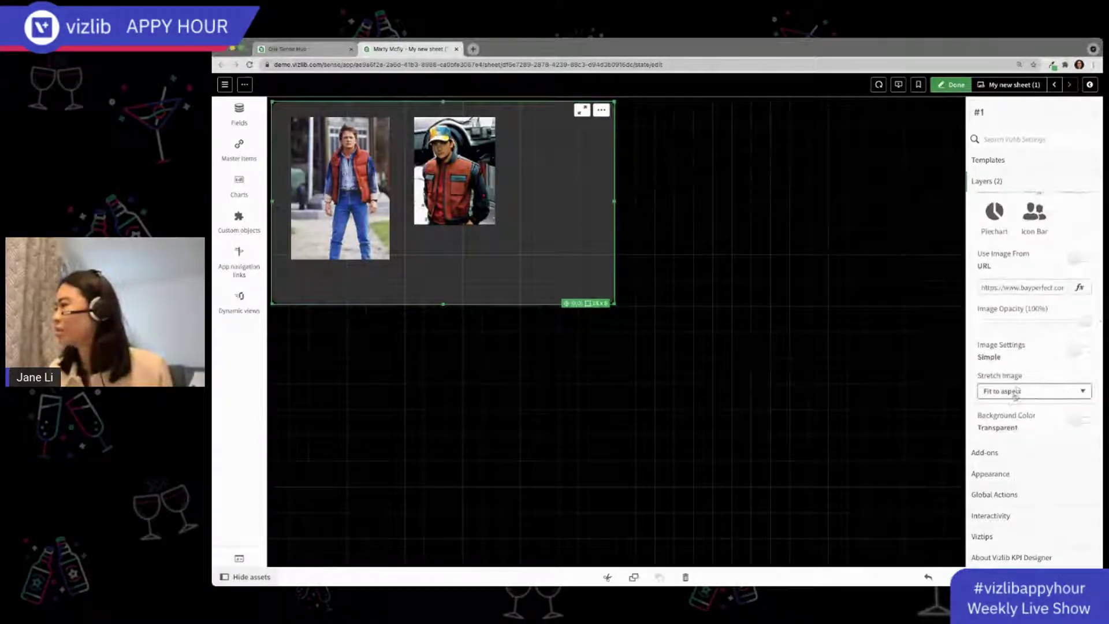
click(1014, 406)
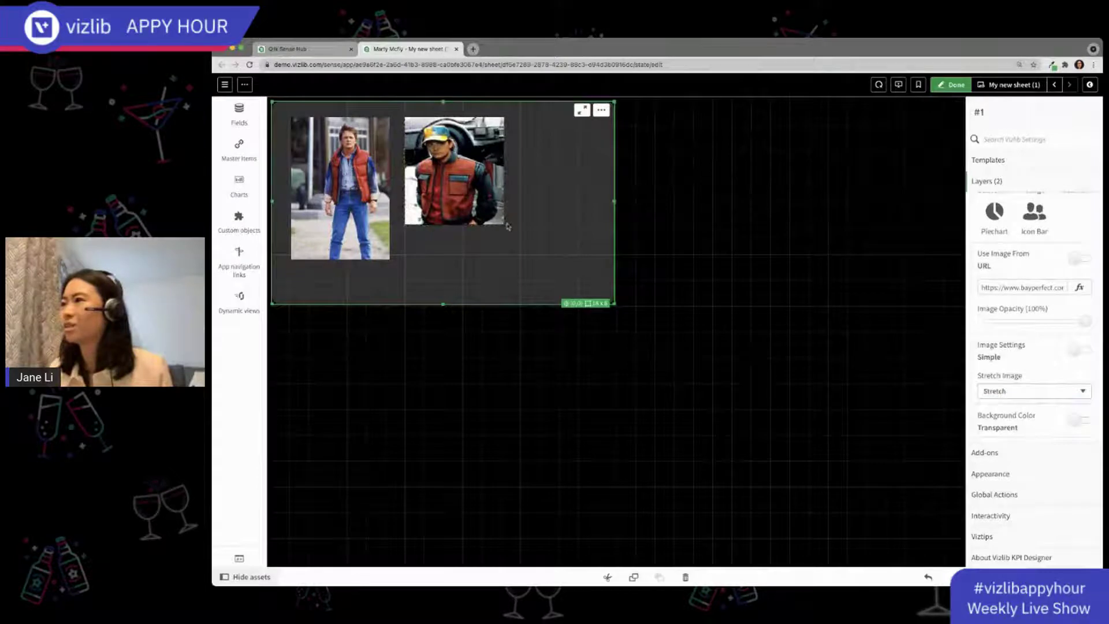
drag(505, 226, 509, 258)
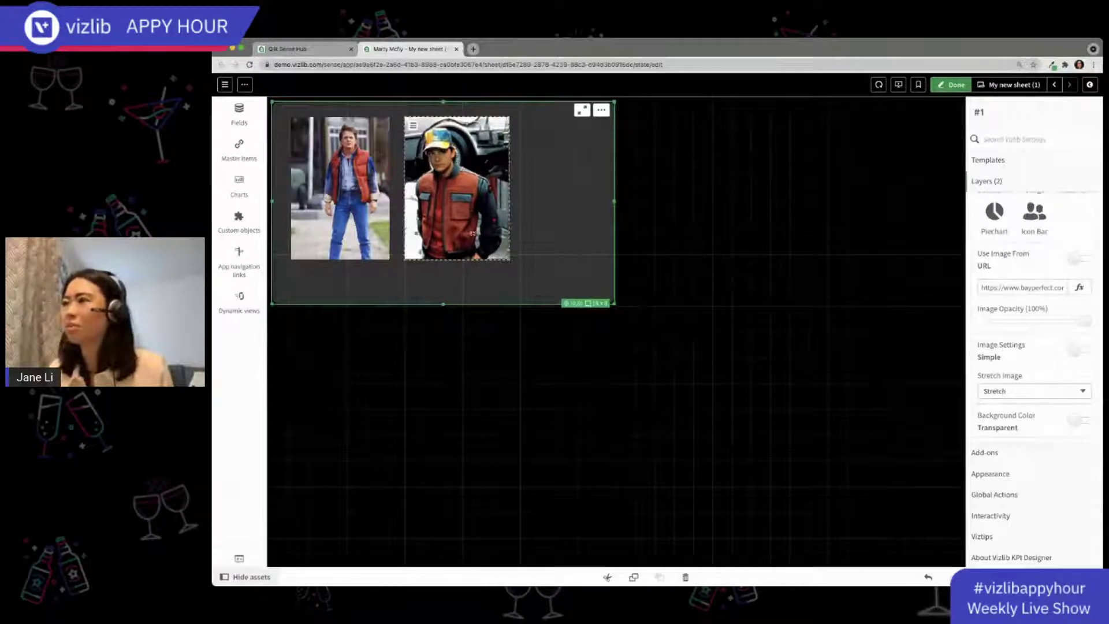
drag(471, 211, 469, 212)
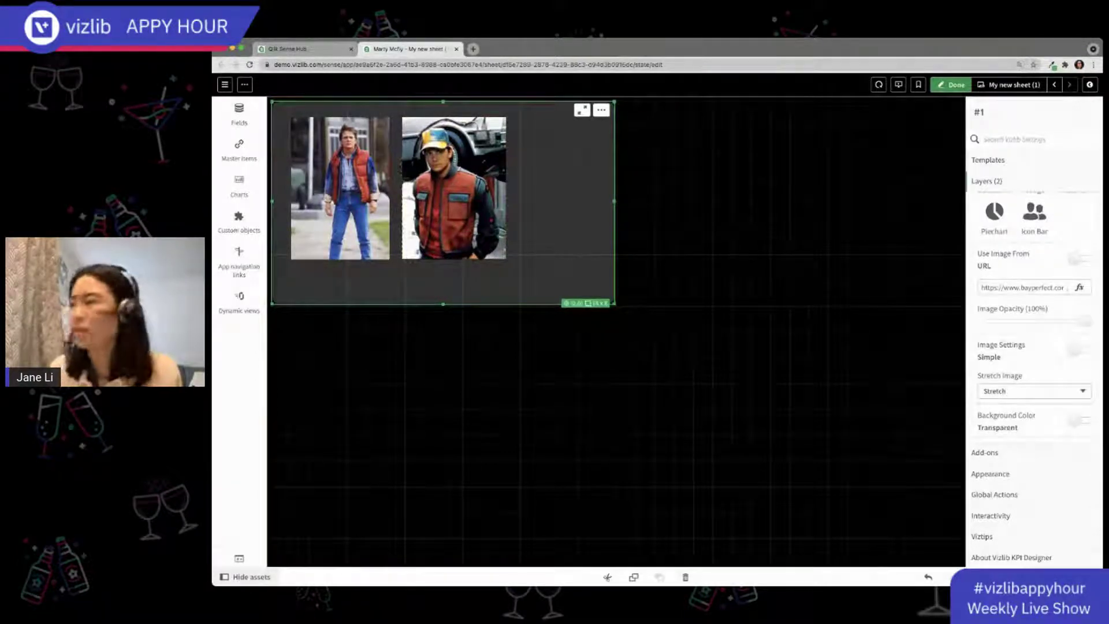
Add a third layer to the KPI object and name it Marty 3
click(1002, 253)
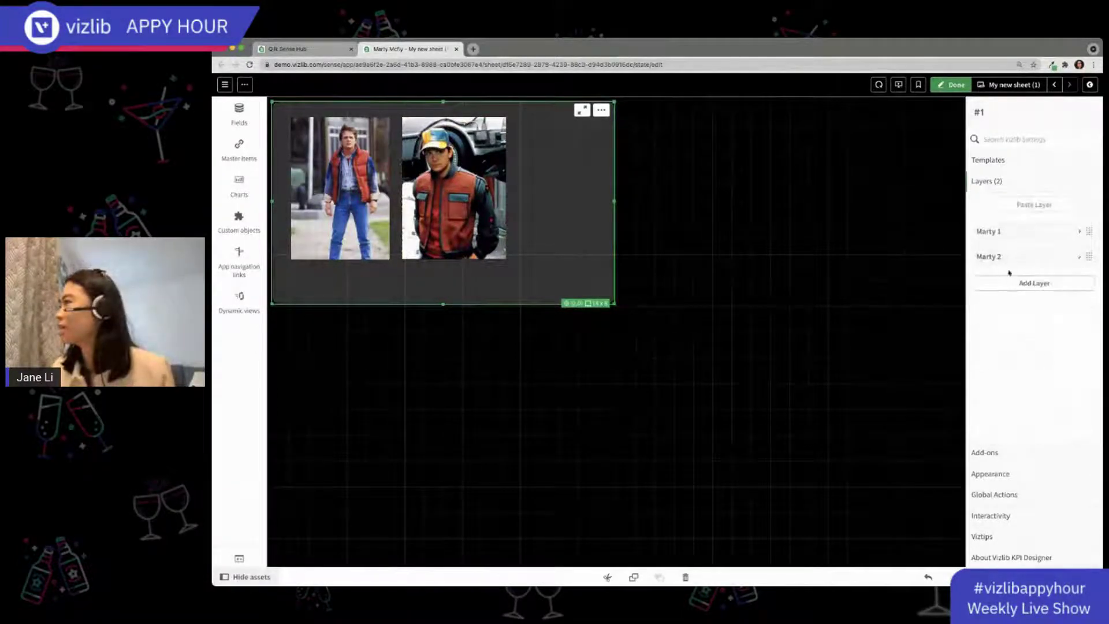
click(1012, 279)
double_click(989, 341)
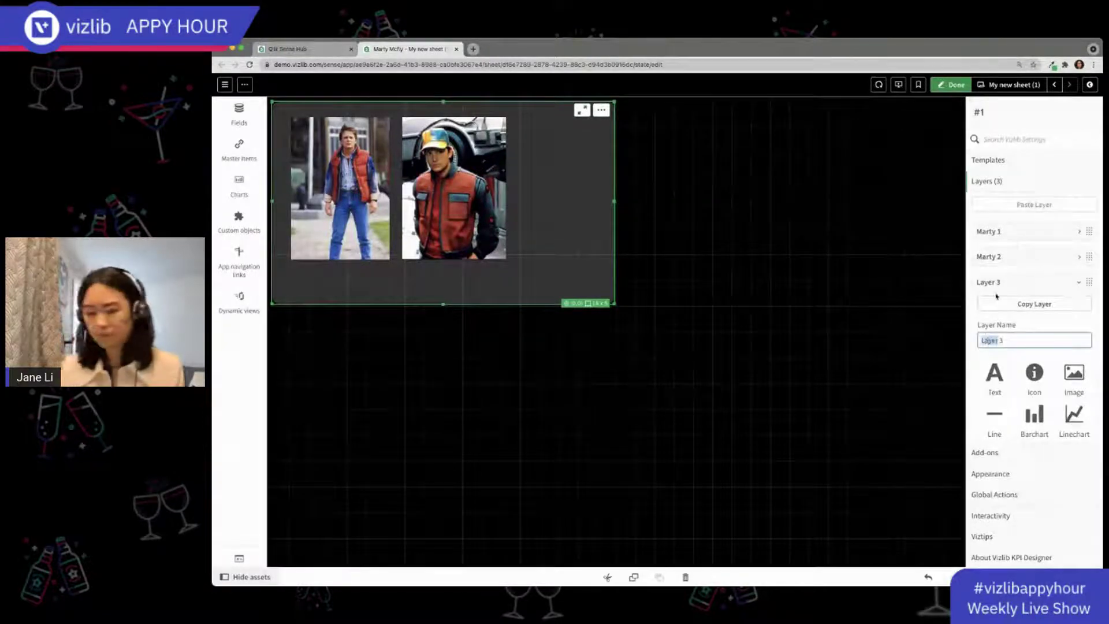
text(Marty)
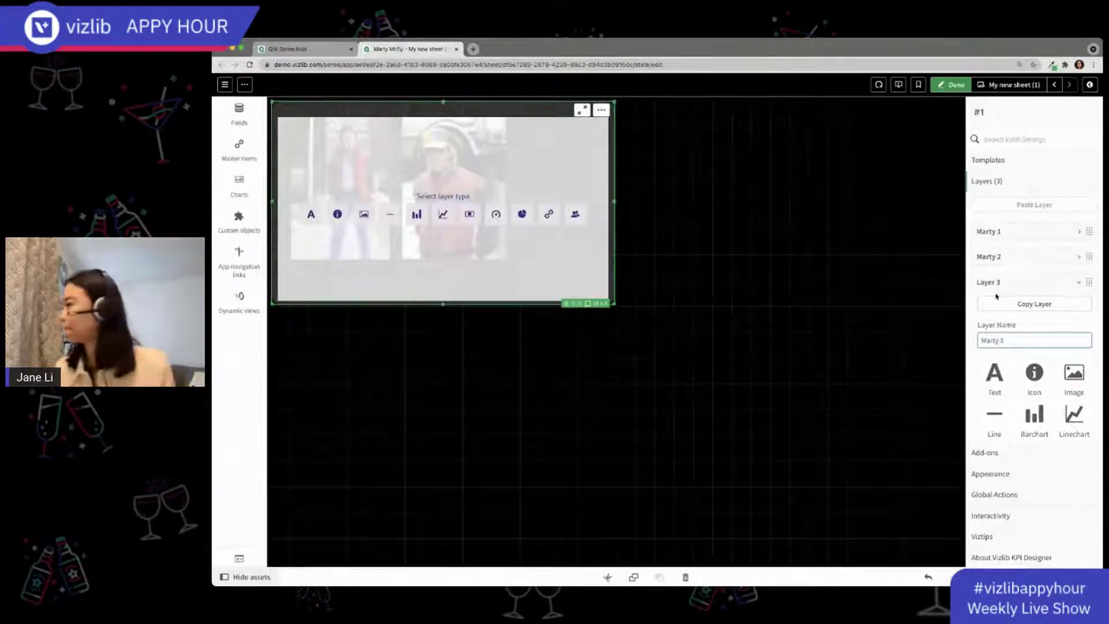
Make Marty 3 an image layer and paste the copied URL of the third picture as its source
scroll(1011, 272, down, 5)
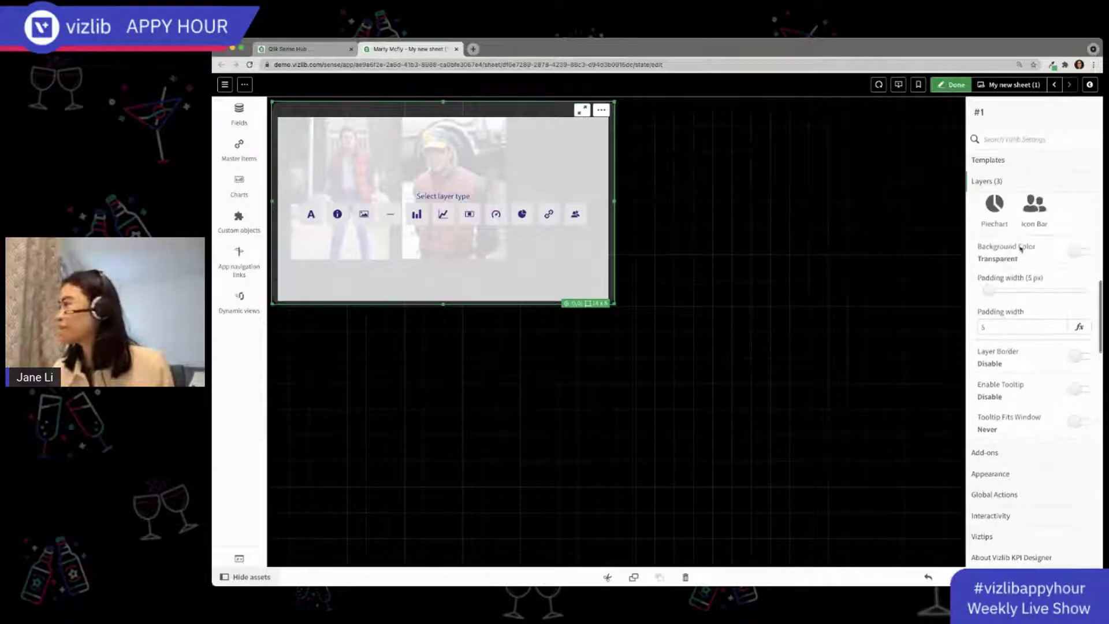
scroll(1020, 249, up, 3)
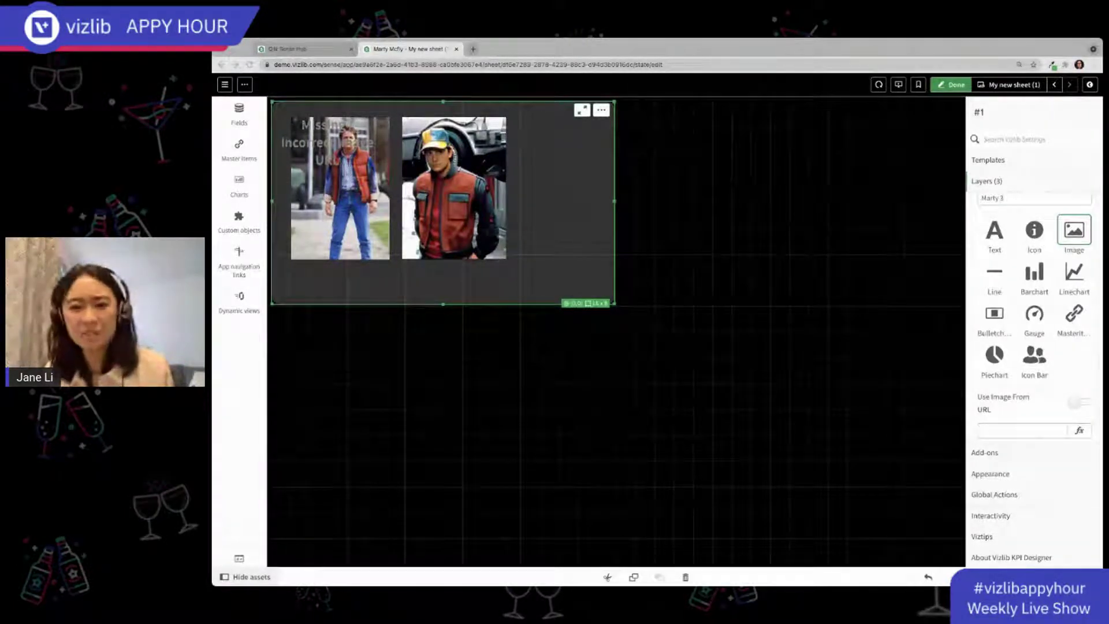
scroll(1028, 347, down, 3)
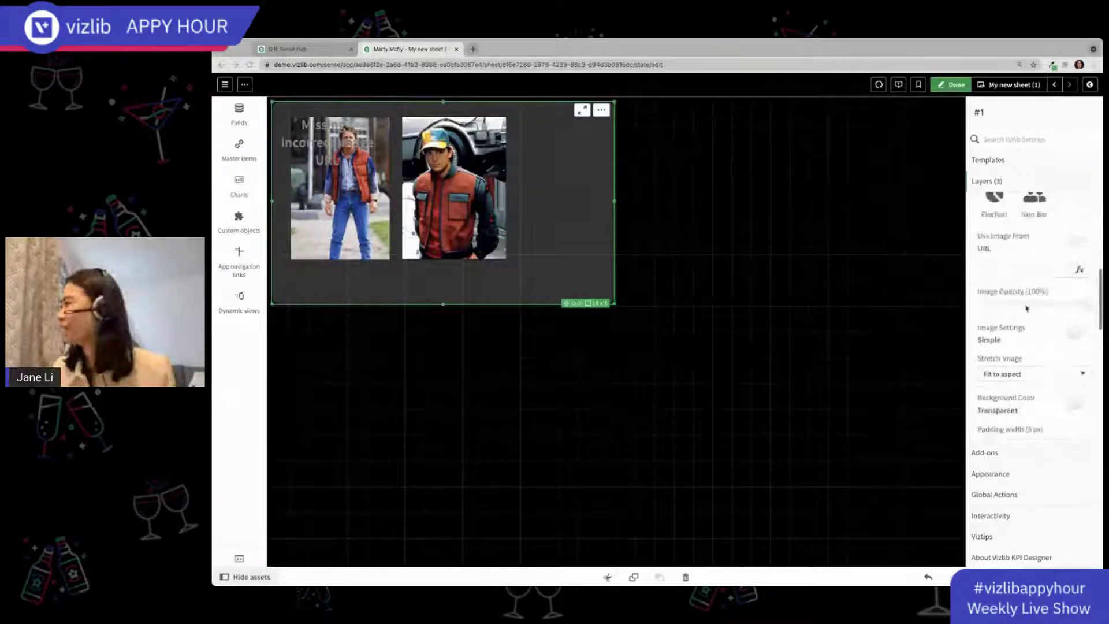
click(1010, 268)
key(ctrl+v)
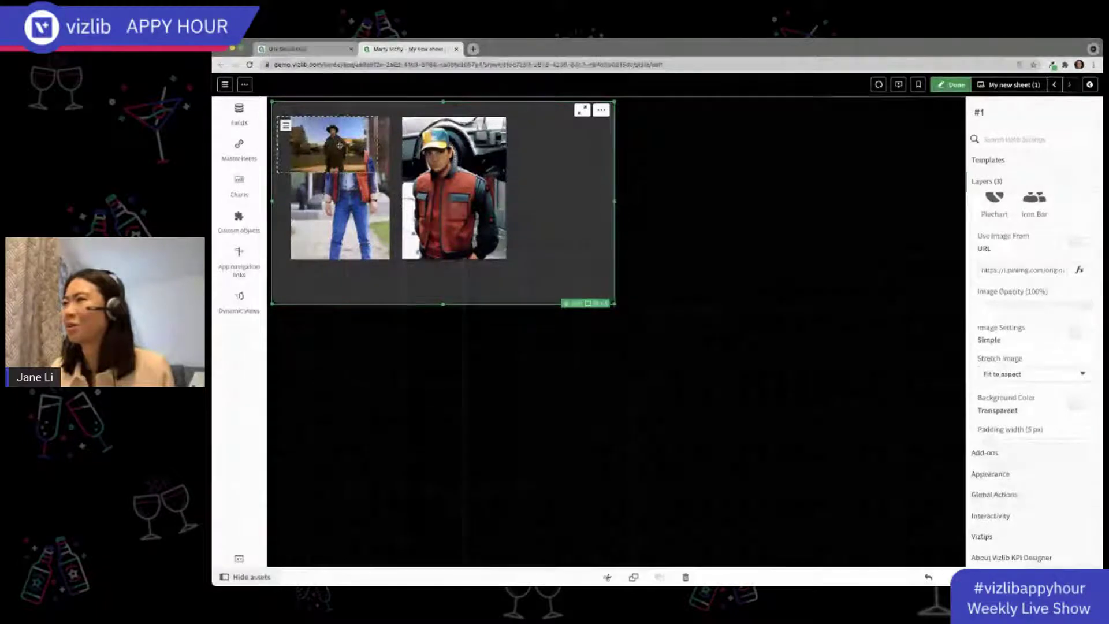
Move the Marty 3 picture beside the second one and set its image stretch to Cover
drag(340, 145, 561, 180)
scroll(1040, 341, down, 1)
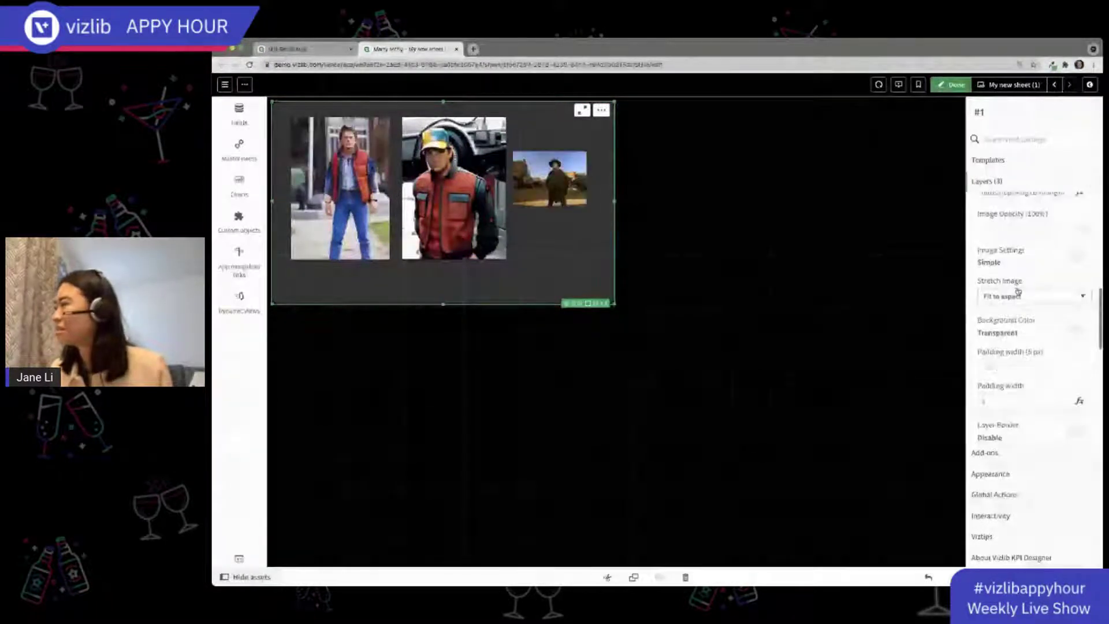
click(1024, 306)
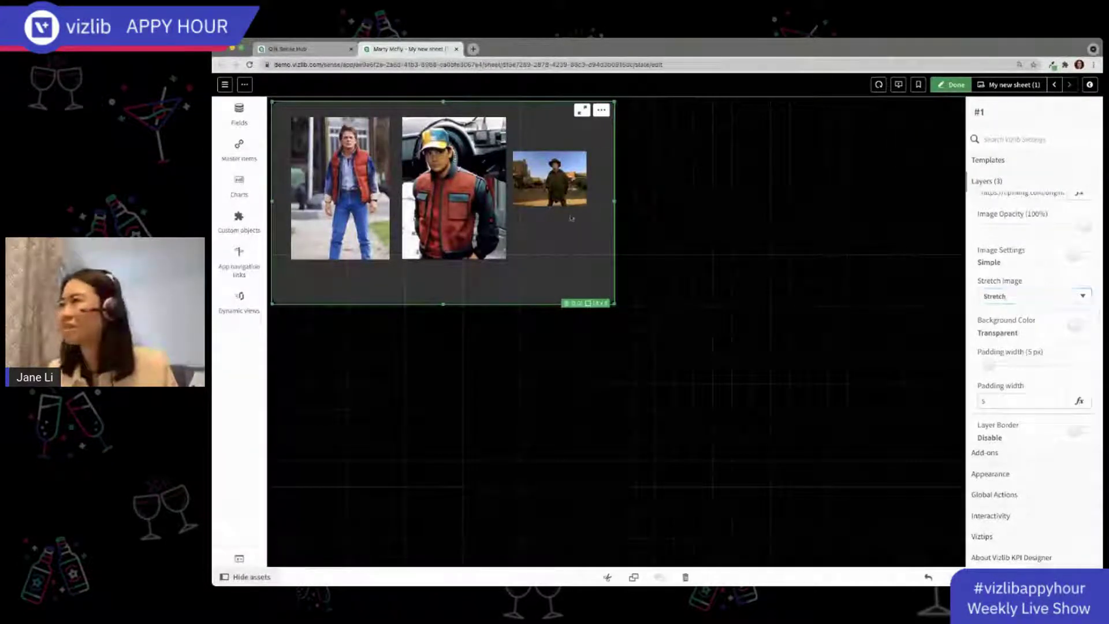
click(1070, 305)
click(1037, 297)
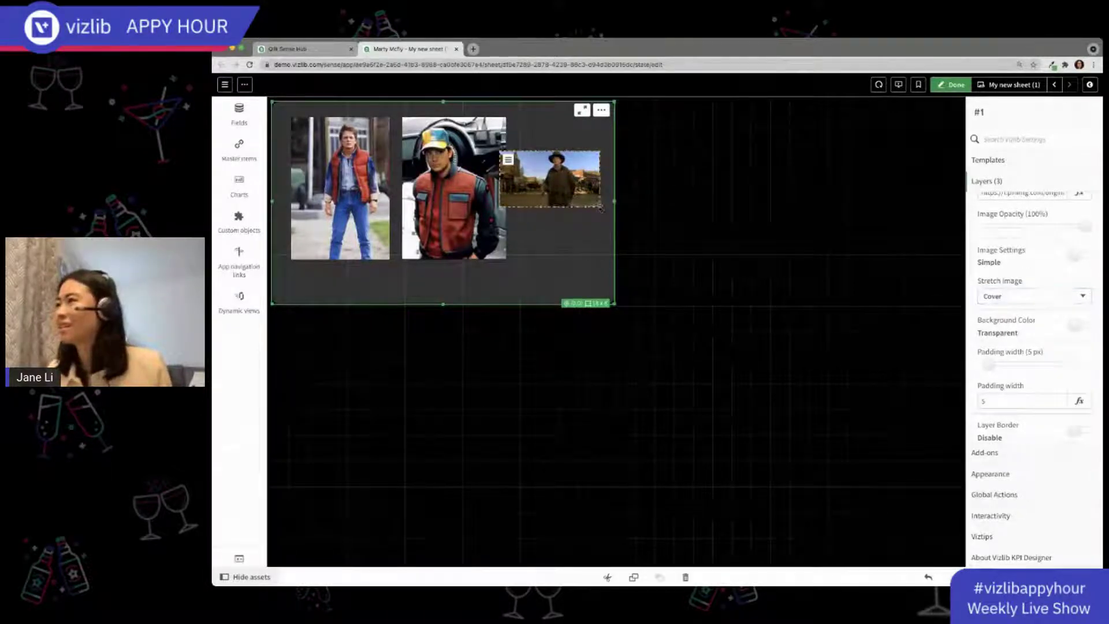
Enlarge the Marty 3 picture to the other pictures' height and space all three evenly across the KPI object
drag(599, 207, 606, 260)
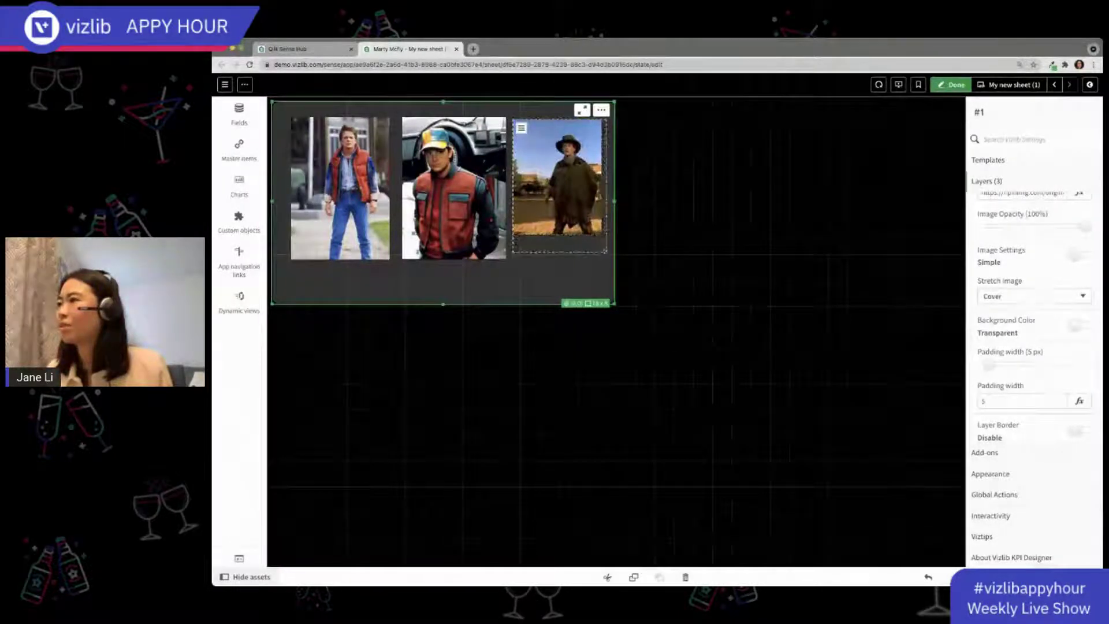
drag(586, 241, 584, 238)
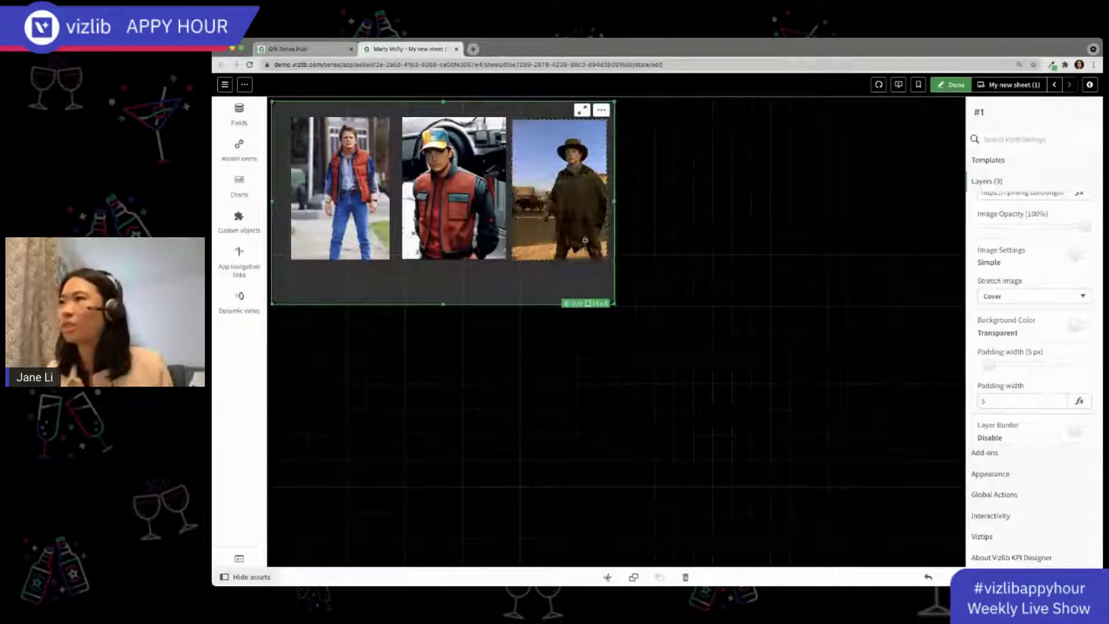
drag(348, 197, 340, 196)
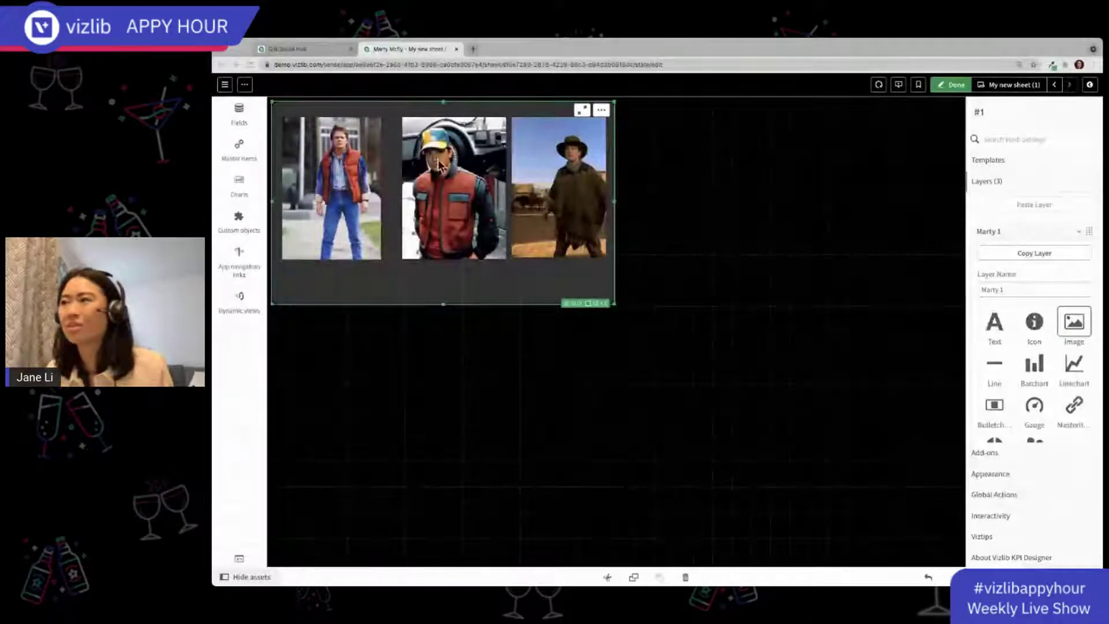
drag(434, 165, 424, 165)
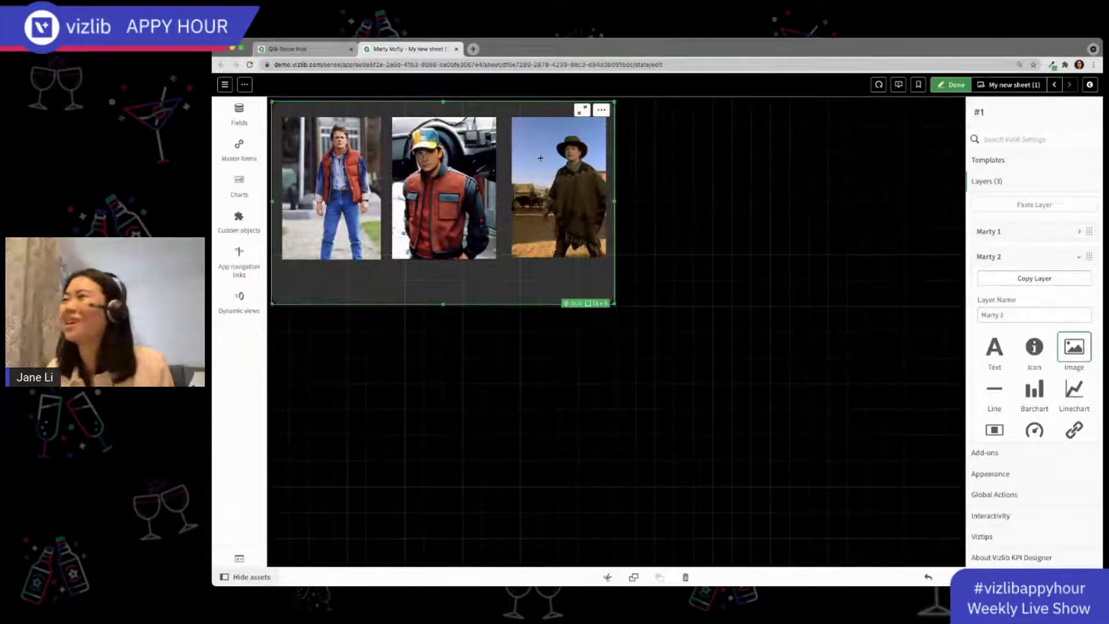
drag(535, 159, 529, 159)
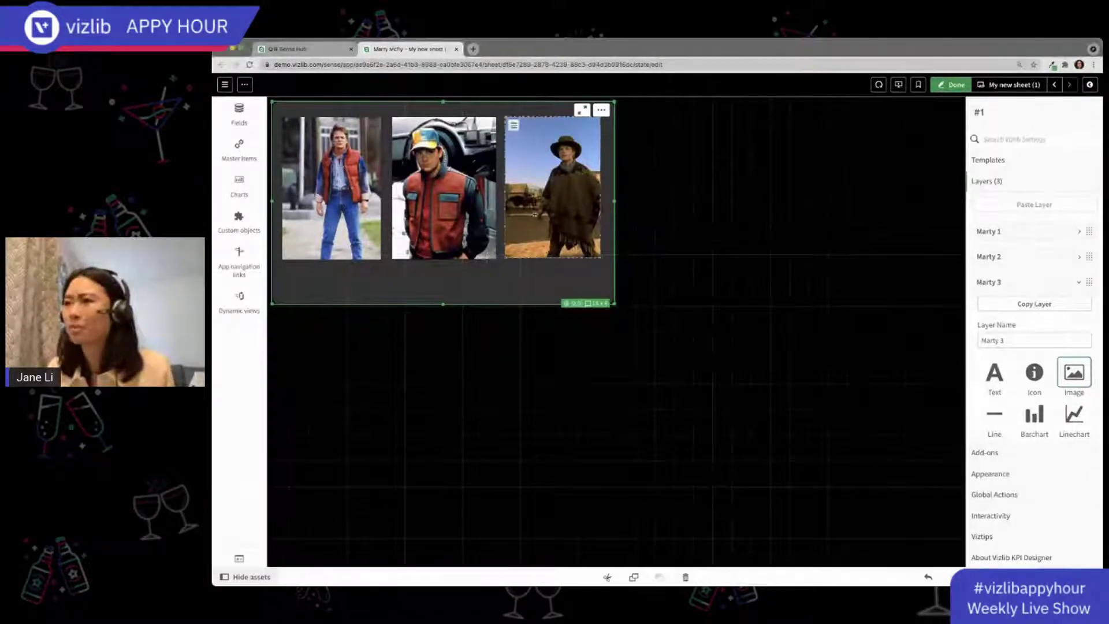
click(501, 362)
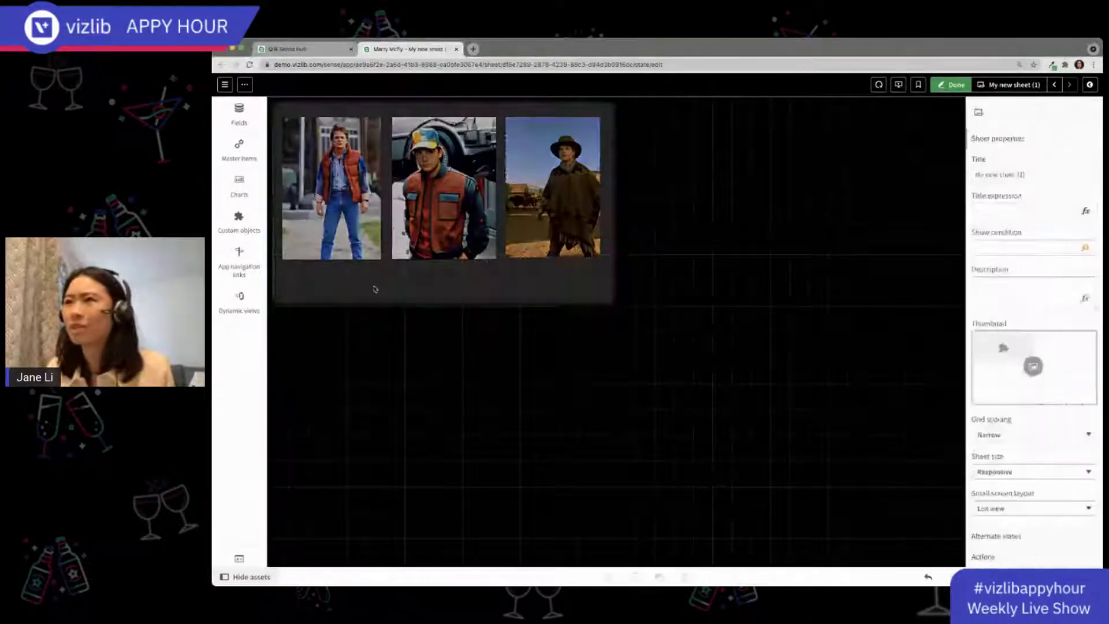
click(241, 157)
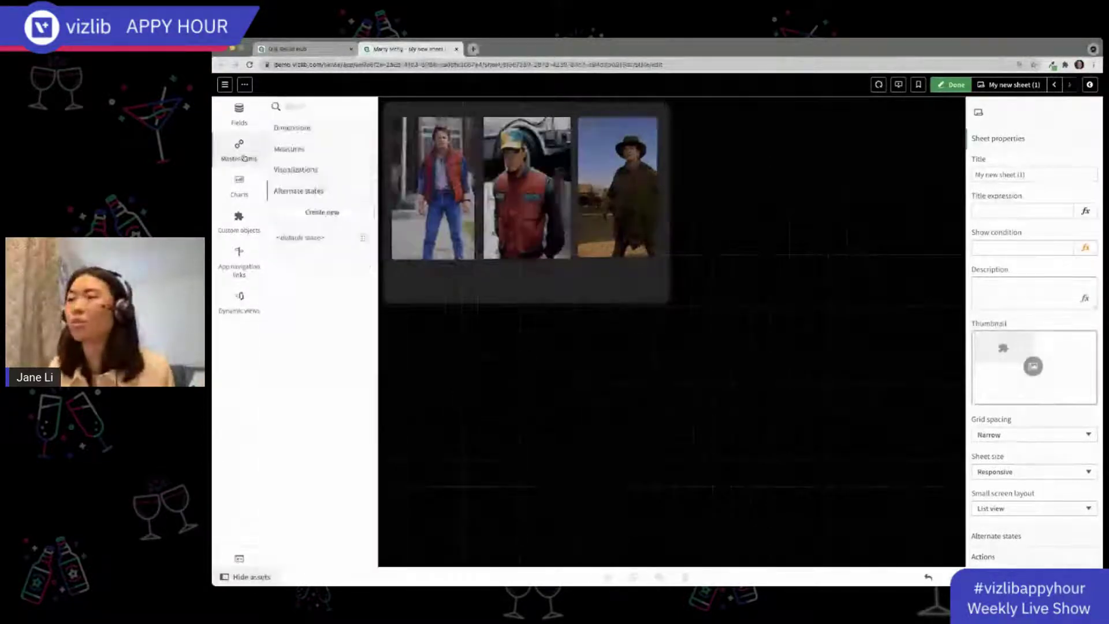
click(524, 301)
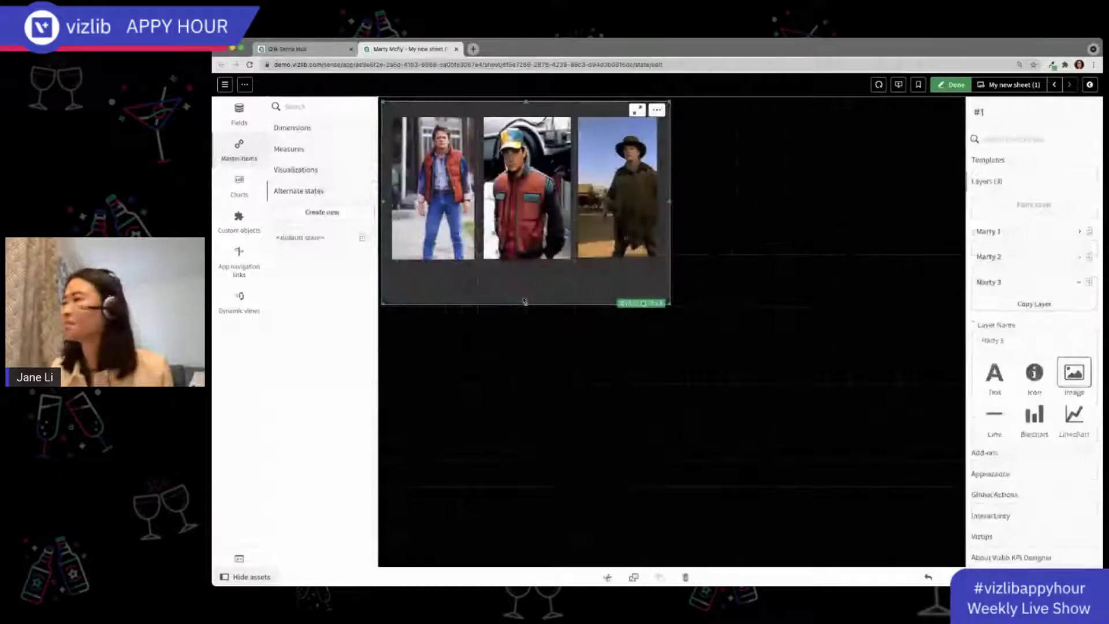
click(236, 160)
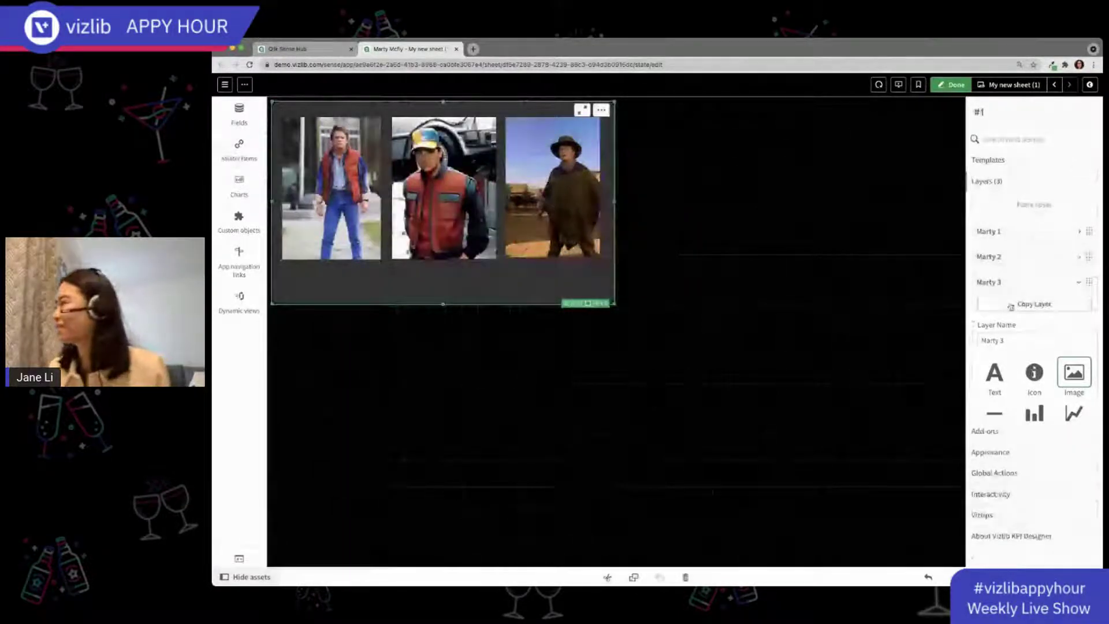
Add a fourth layer to the KPI object, named Pick a Marty, and make it a text layer
click(1010, 307)
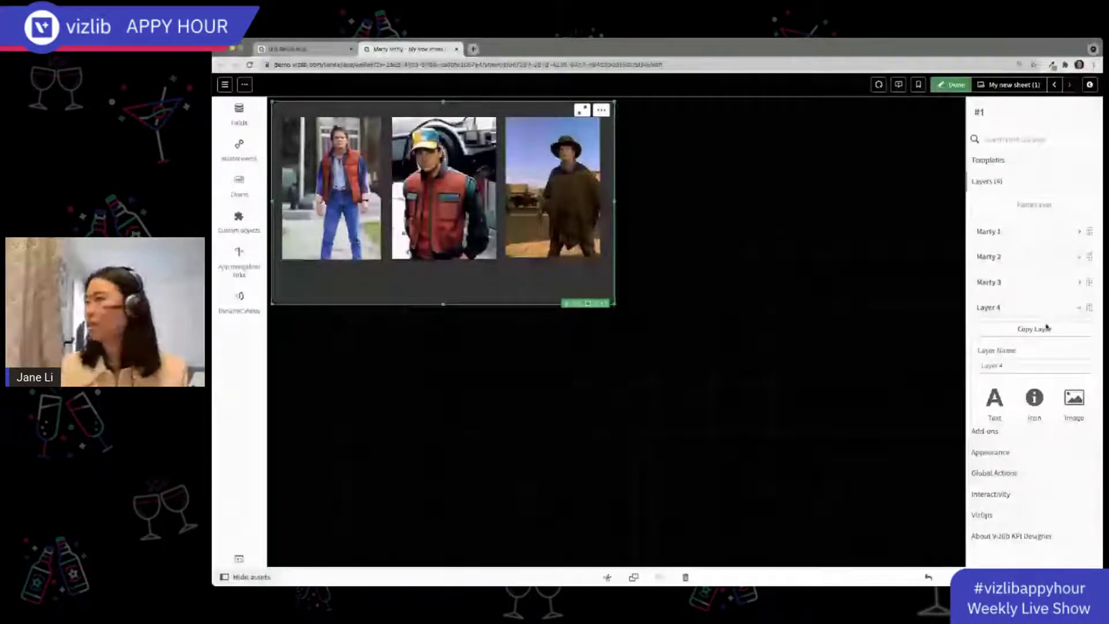
click(1047, 327)
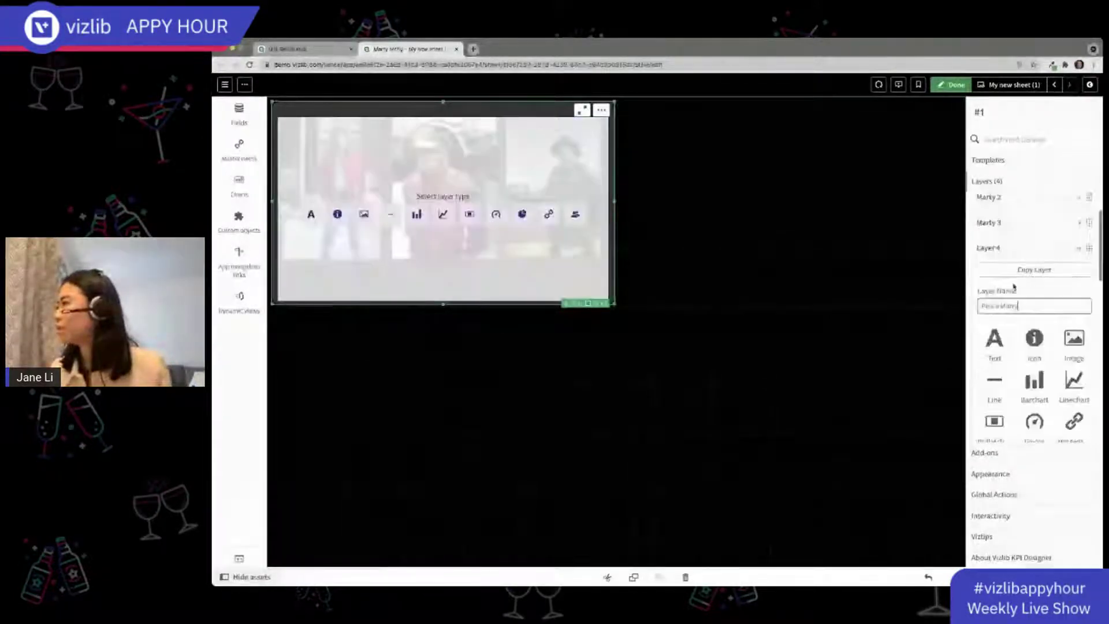
click(1002, 342)
scroll(1024, 399, down, 3)
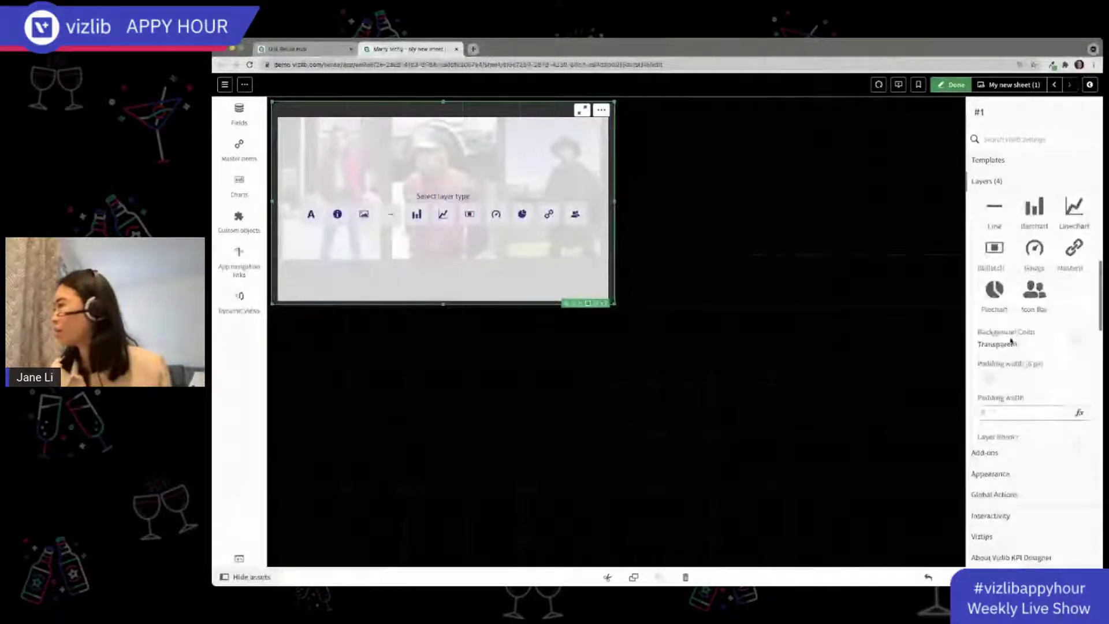
scroll(1025, 398, down, 1)
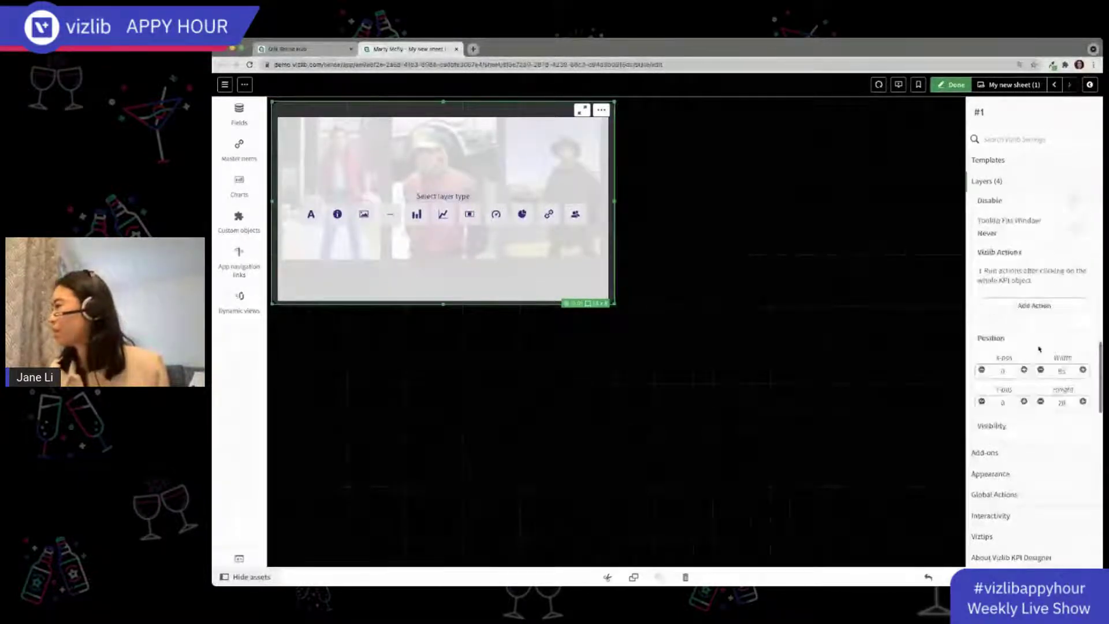
scroll(1031, 346, down, 5)
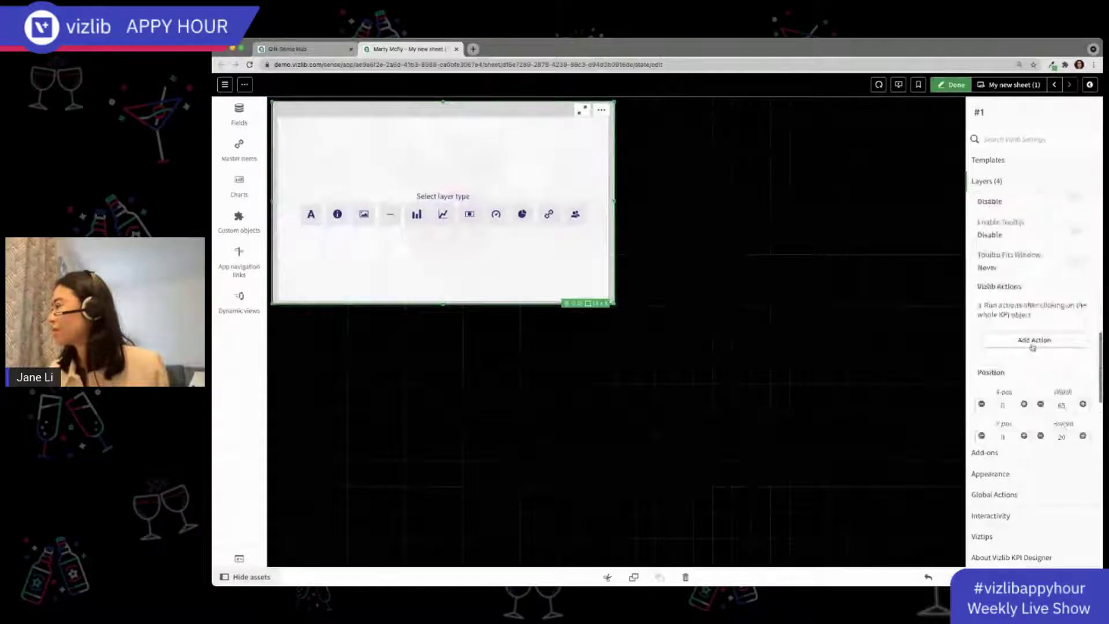
scroll(1028, 346, up, 5)
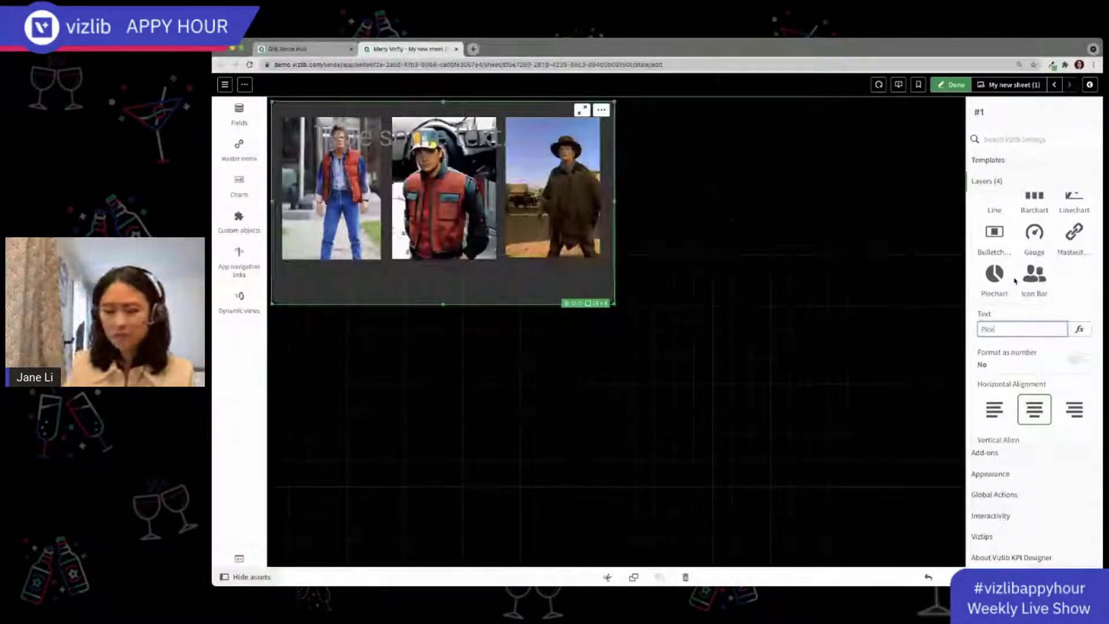
Enter "Pick a Marty" as the layer's text and place it centred beneath the three pictures
text(k)
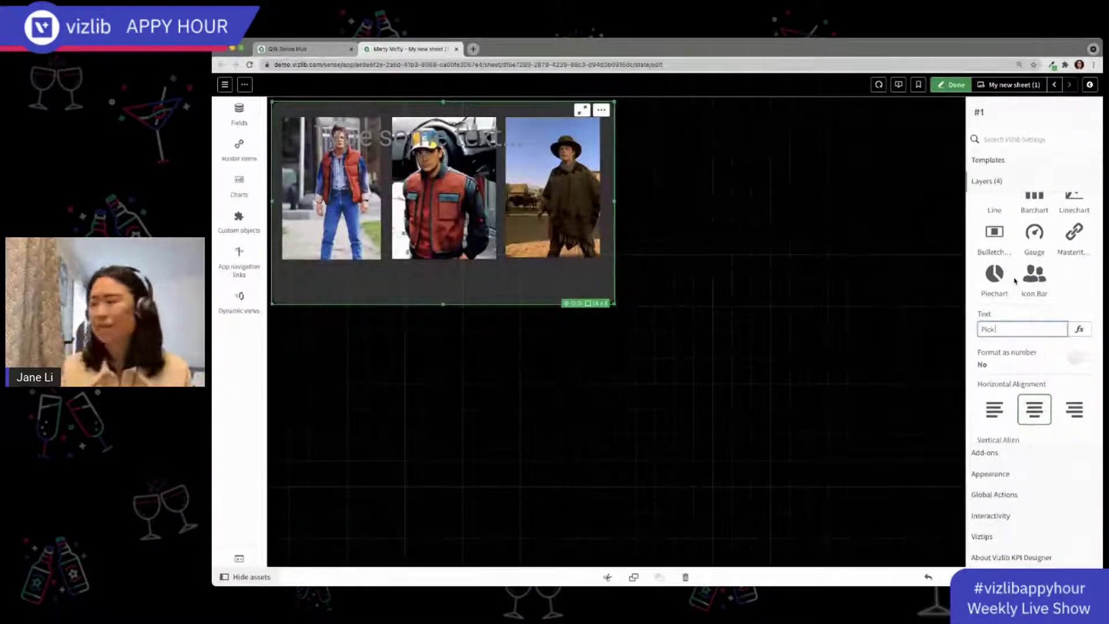
text( a M)
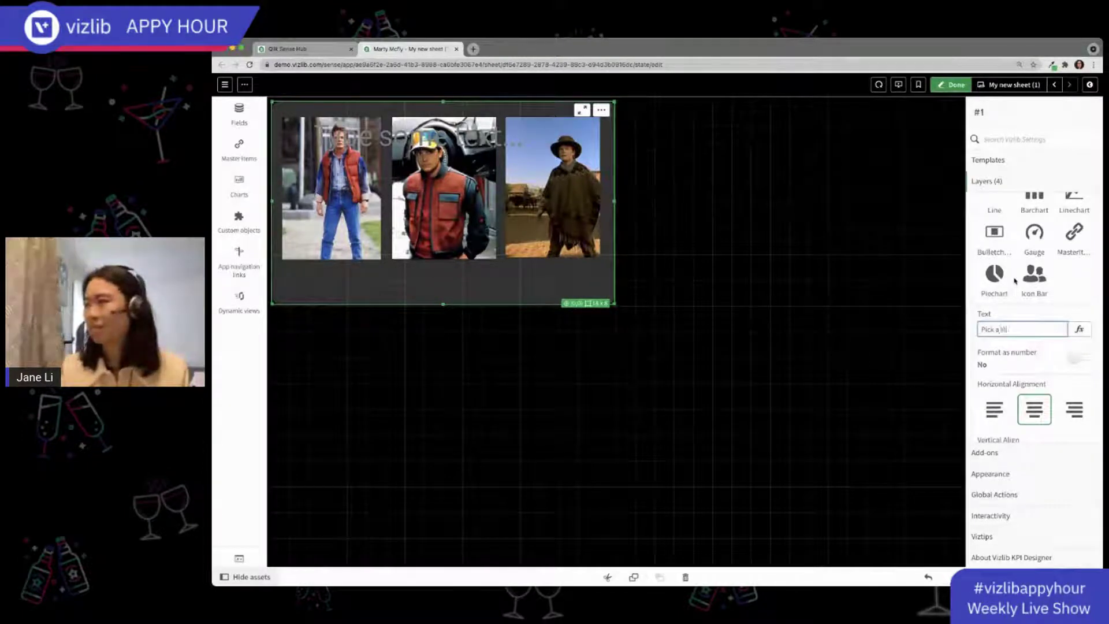
text(arty)
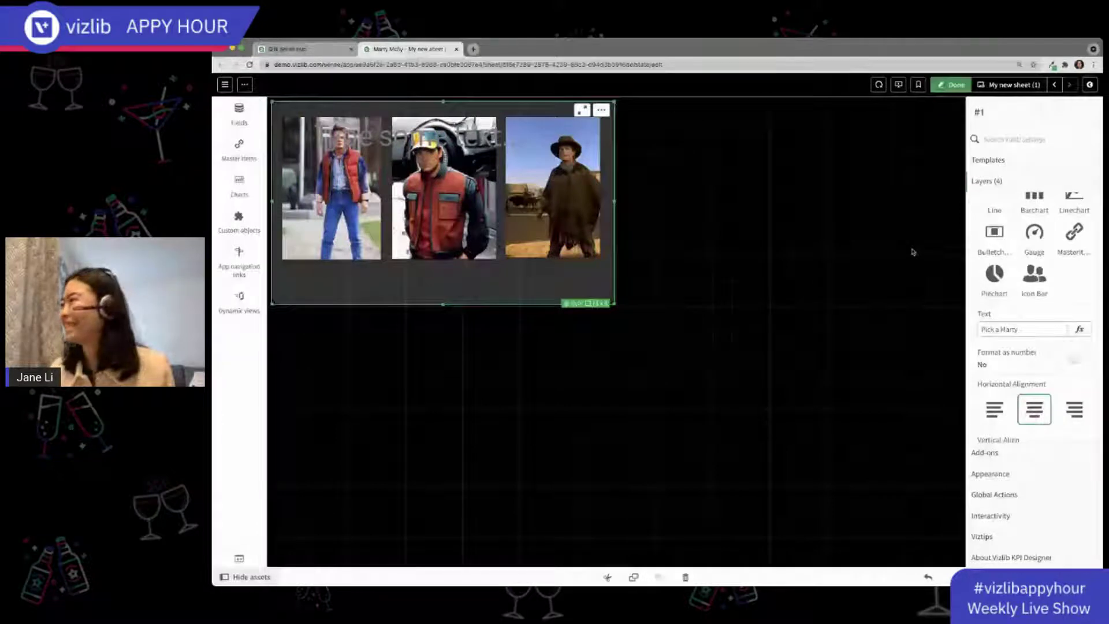
drag(594, 284, 478, 283)
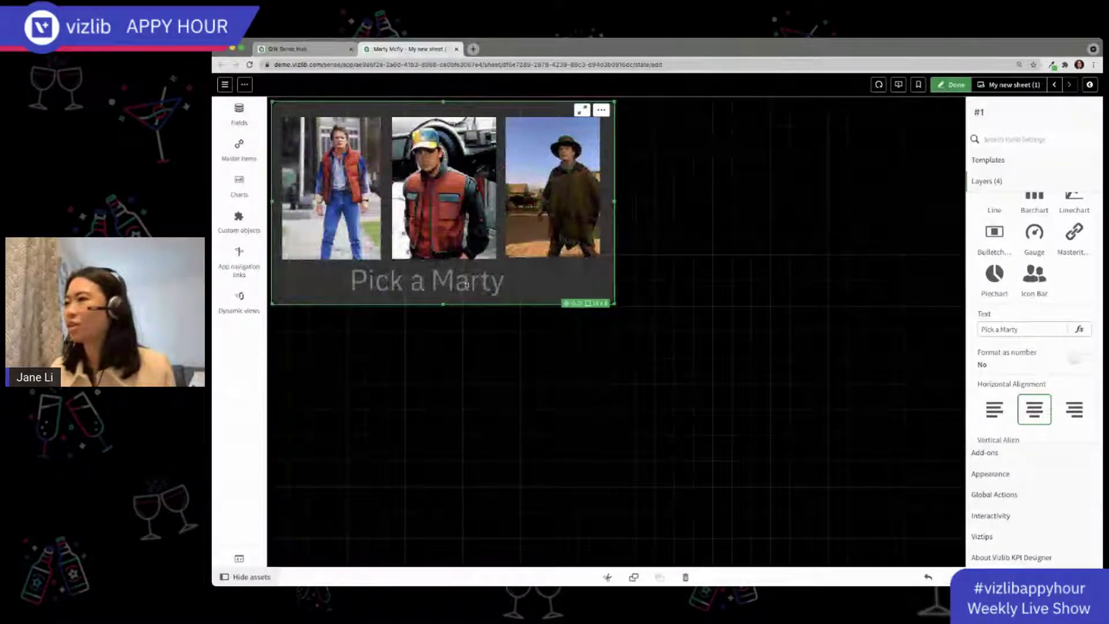
scroll(1075, 248, up, 1)
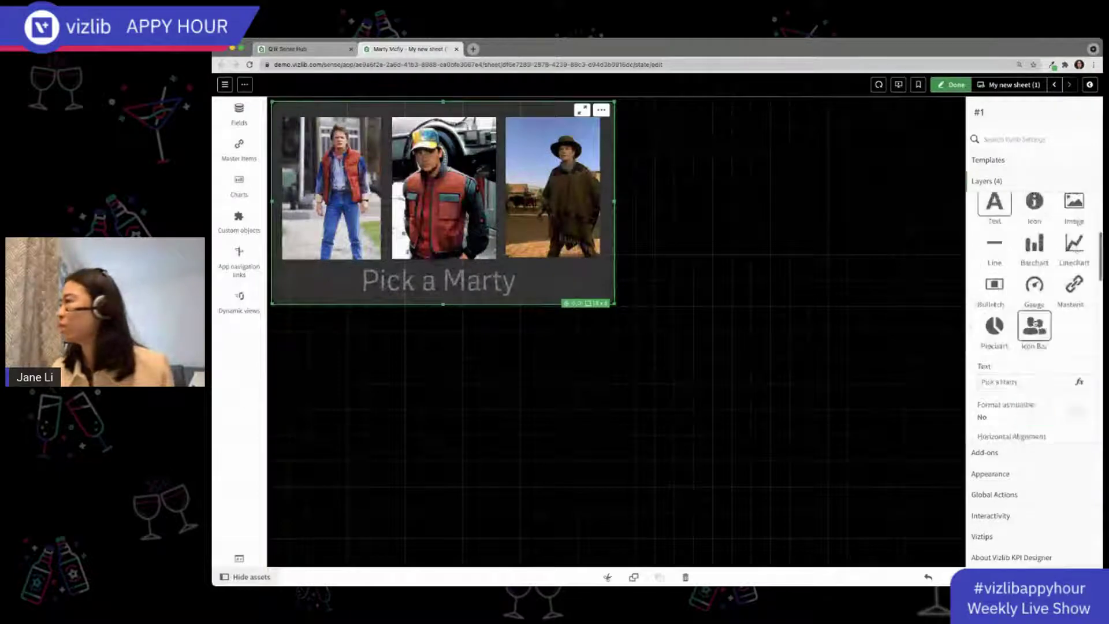
Find the Vizlib KPI Designer among the custom objects by searching for "Kpi" and place one on the sheet below the Pick a Marty object
scroll(1077, 347, down, 3)
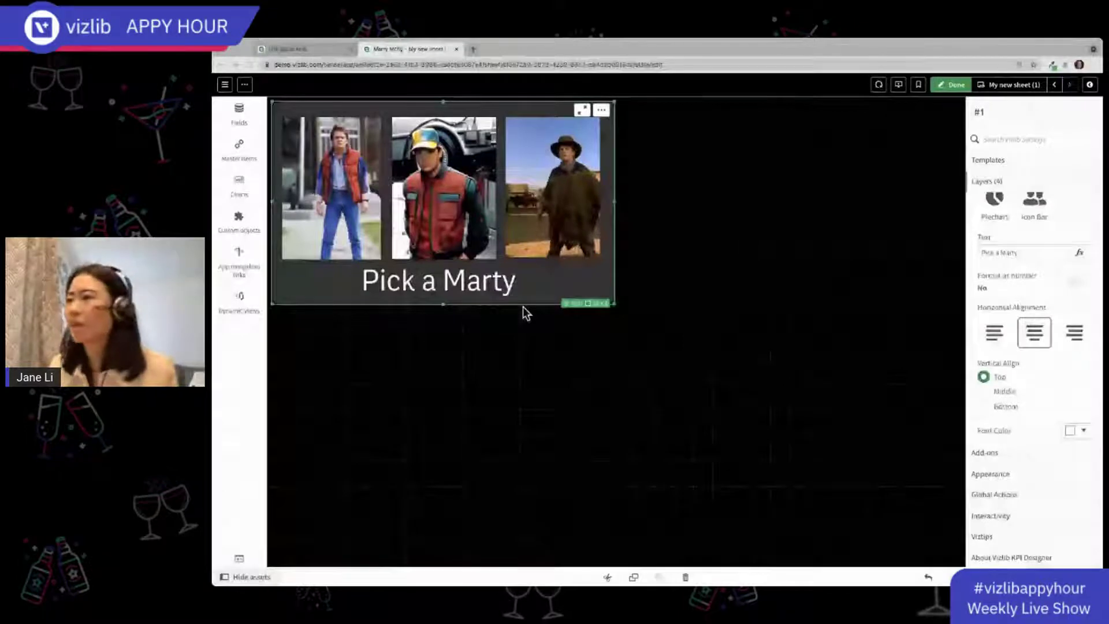
click(229, 184)
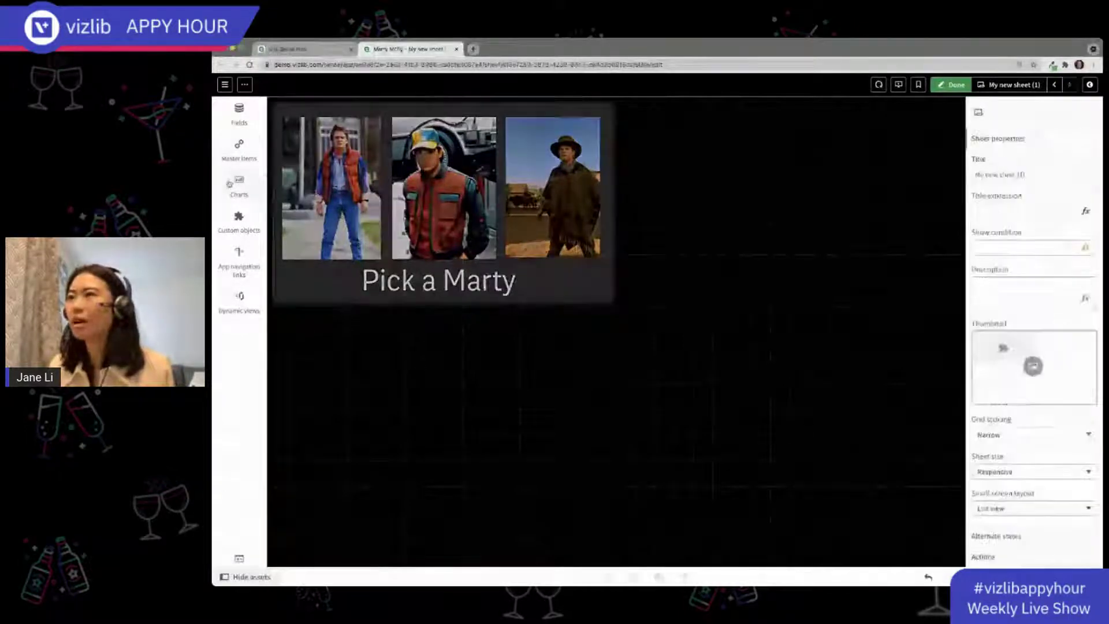
click(239, 149)
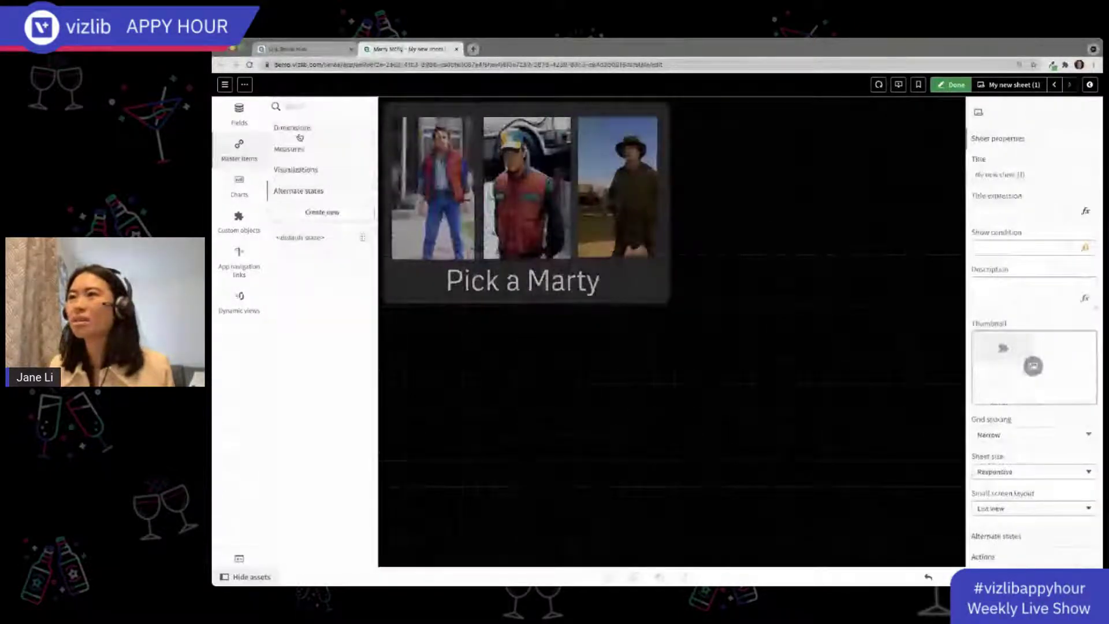
click(312, 105)
text(Kpi)
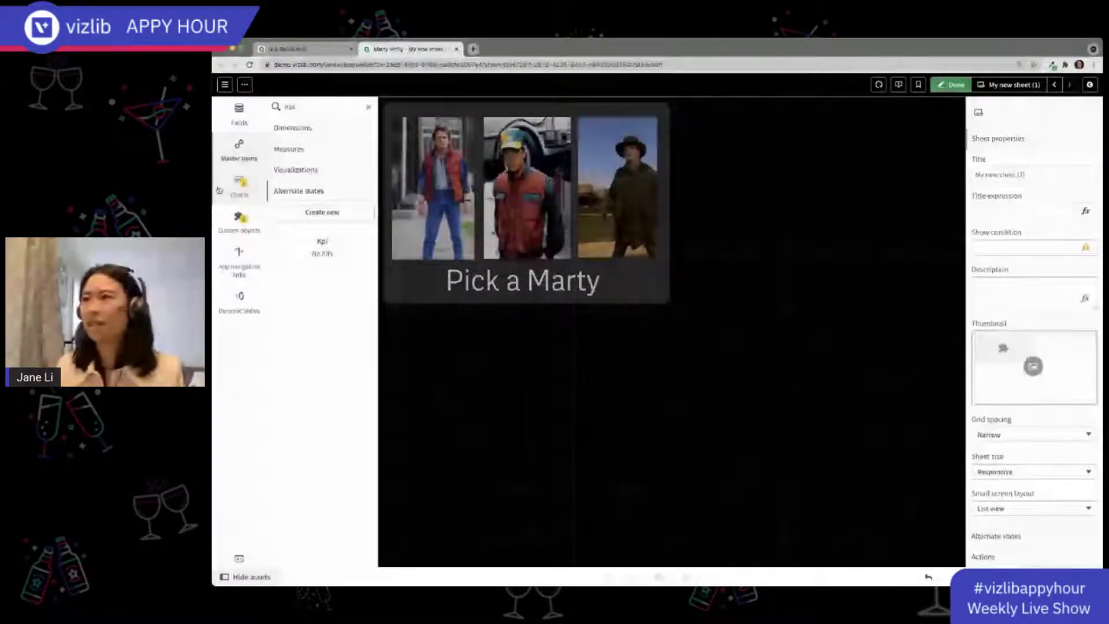
click(239, 221)
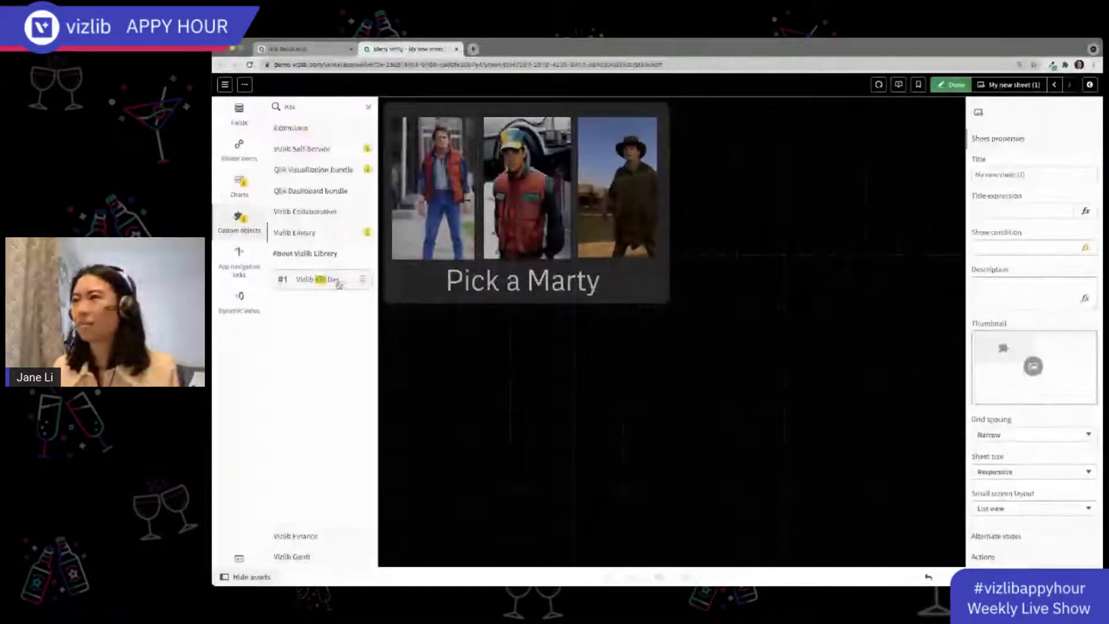
drag(339, 281, 514, 383)
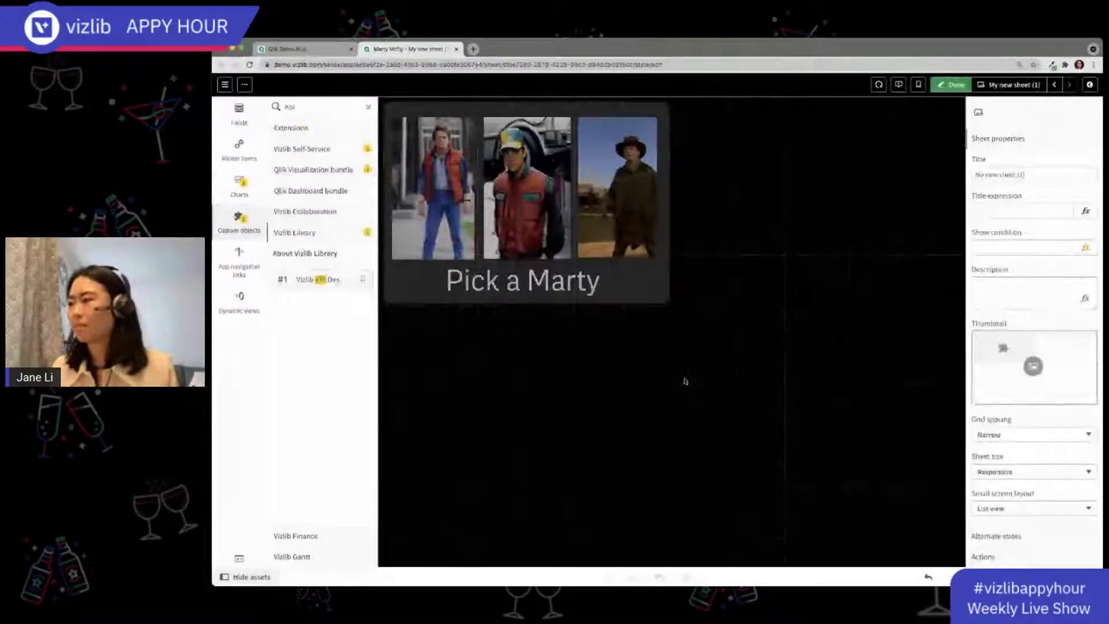
click(257, 222)
click(257, 222)
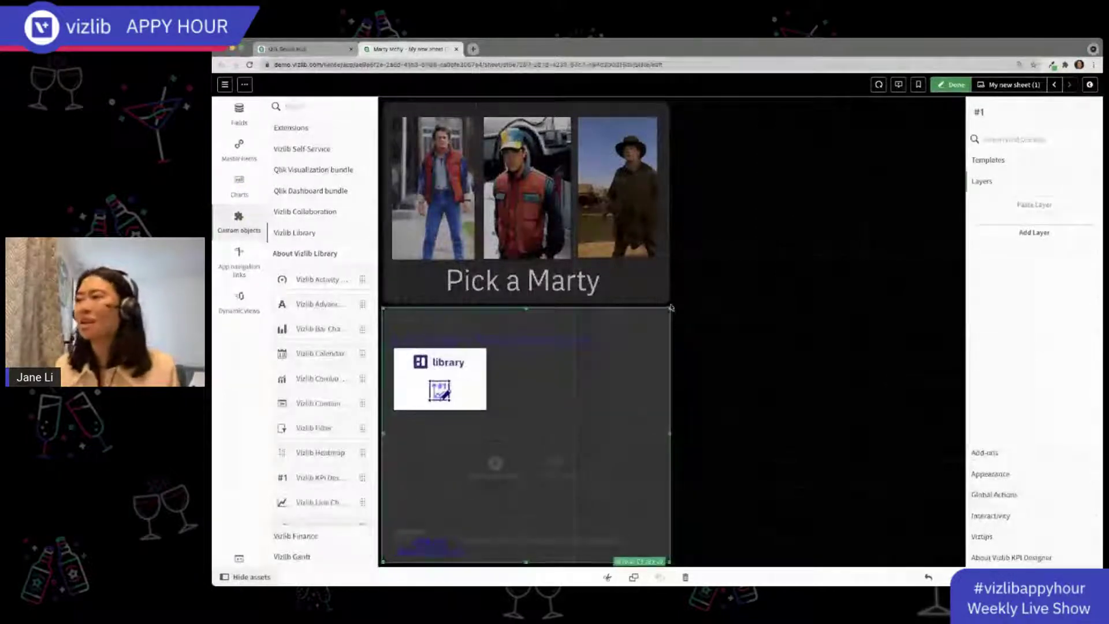
click(231, 230)
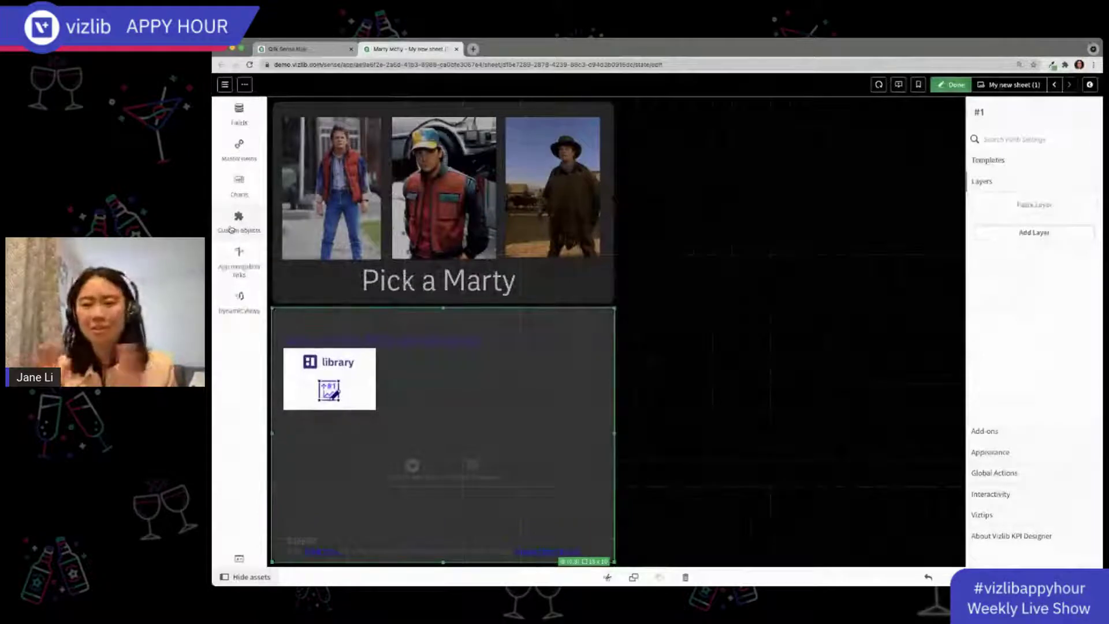
Add a layer to the new KPI Designer object and name it Flux Capacitor
click(1061, 231)
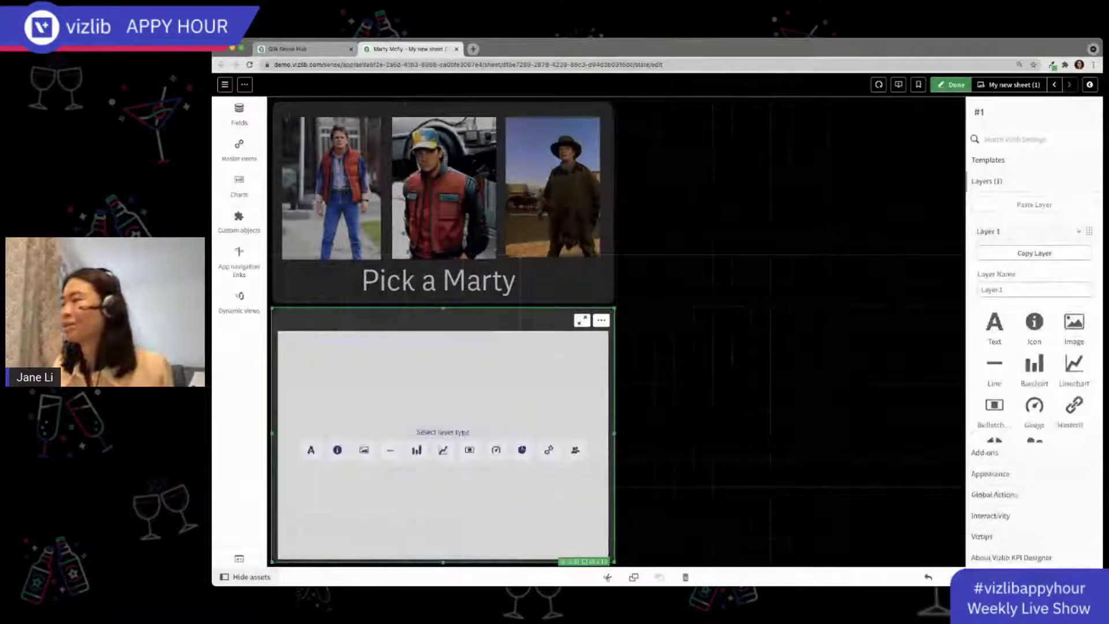
click(1068, 290)
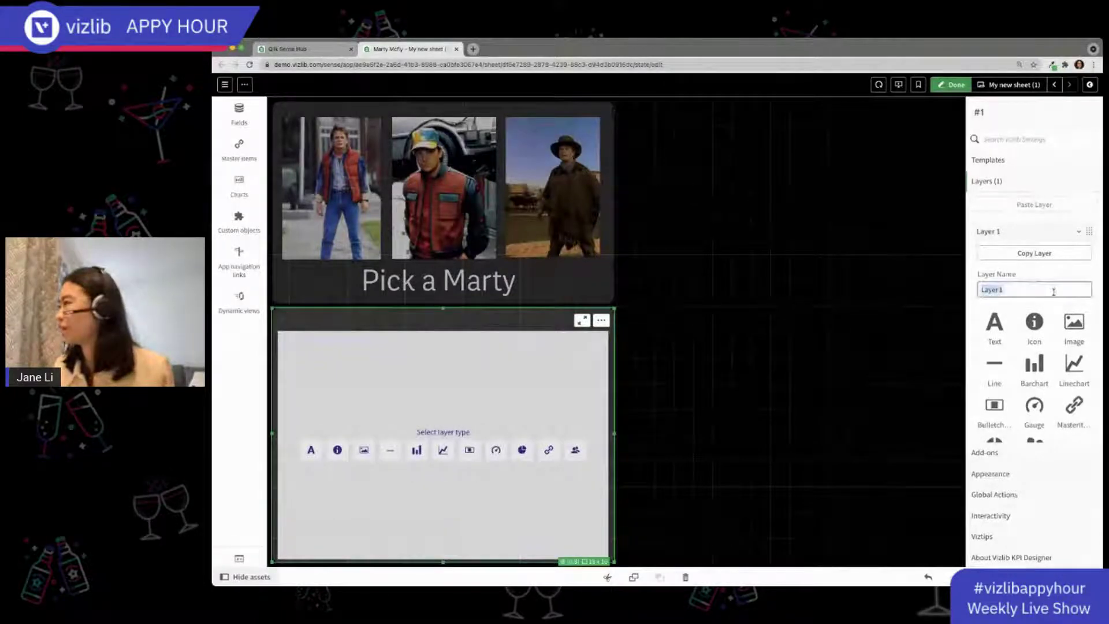
text(R)
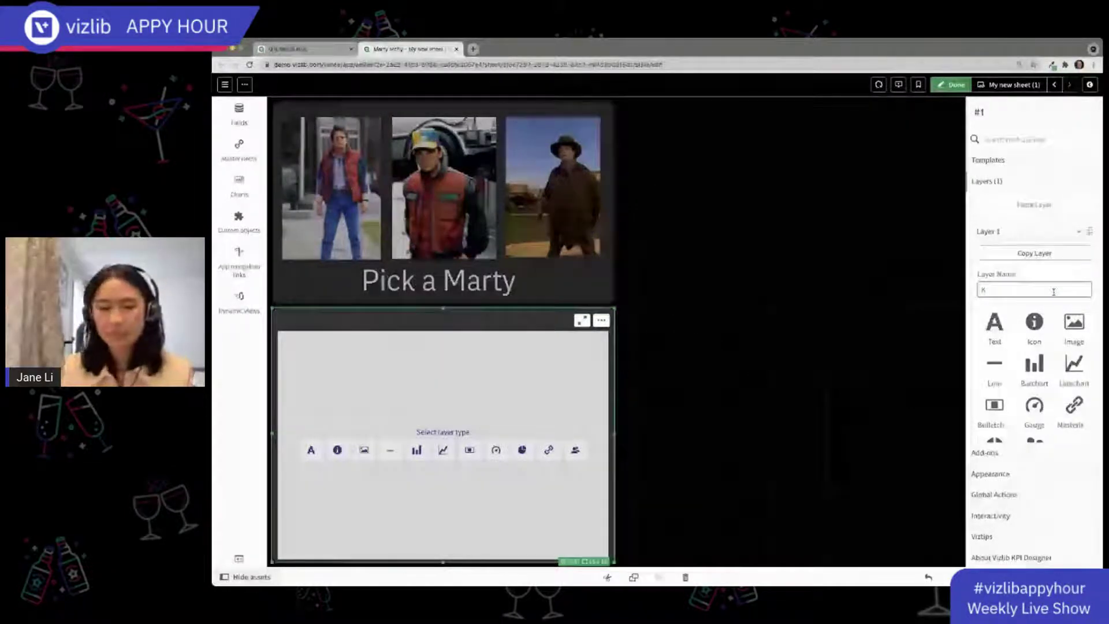
text(h)
text(r)
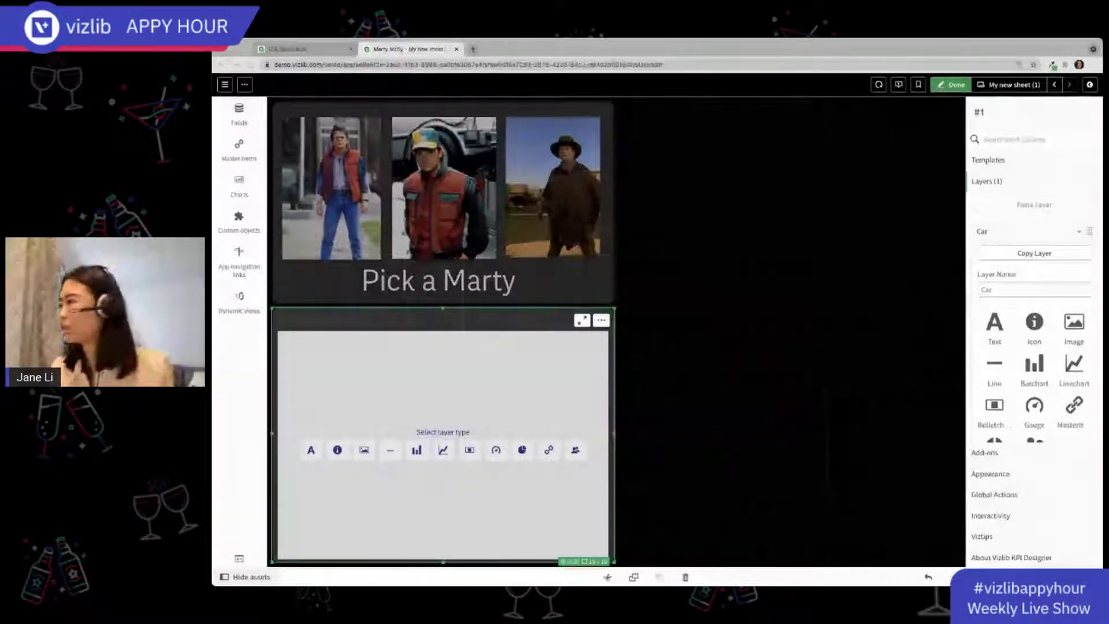
drag(1034, 288, 856, 268)
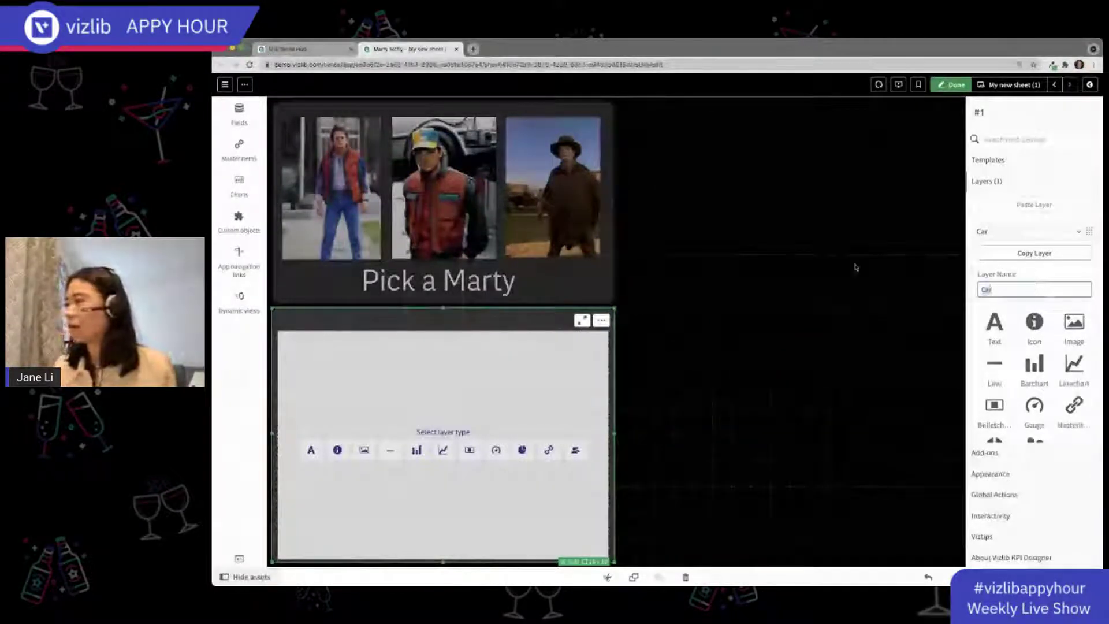
text(Flux Ca)
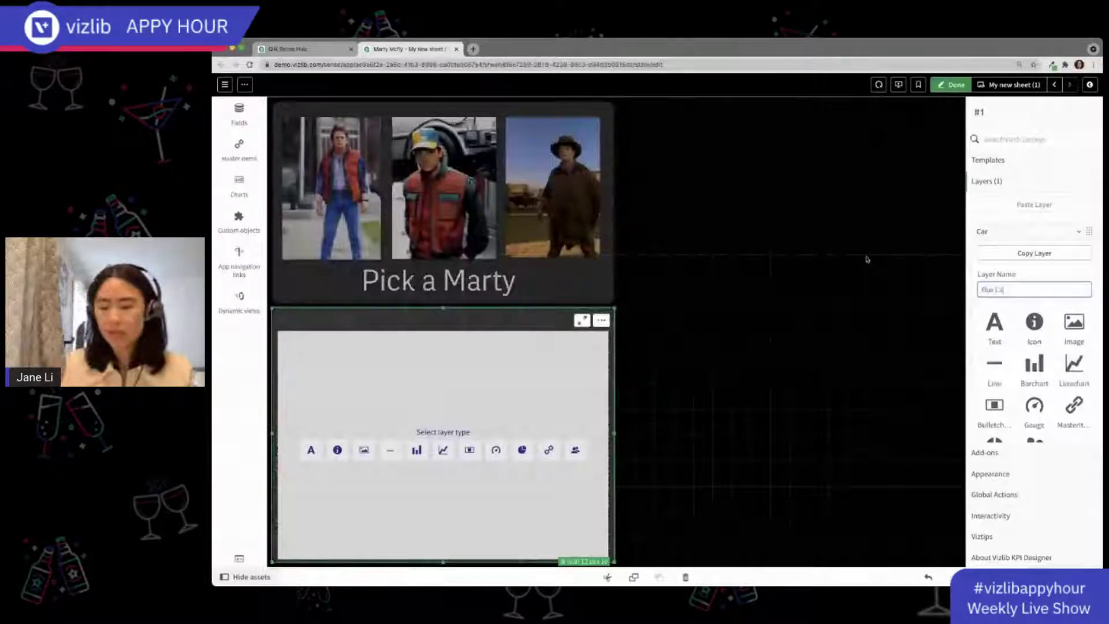
text(pacitor)
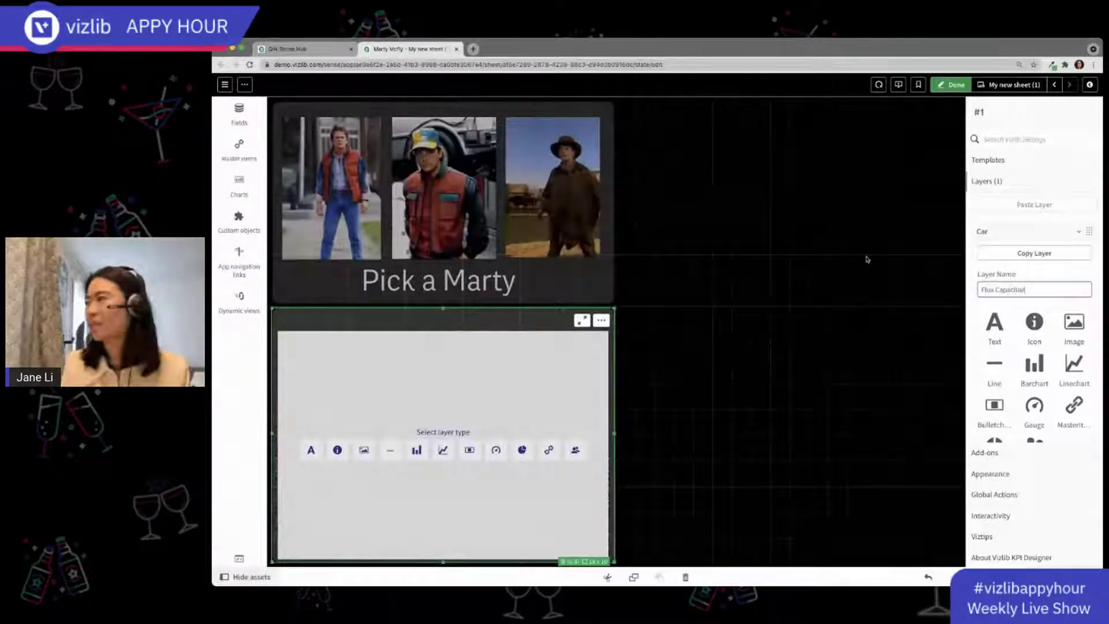
scroll(1028, 325, down, 5)
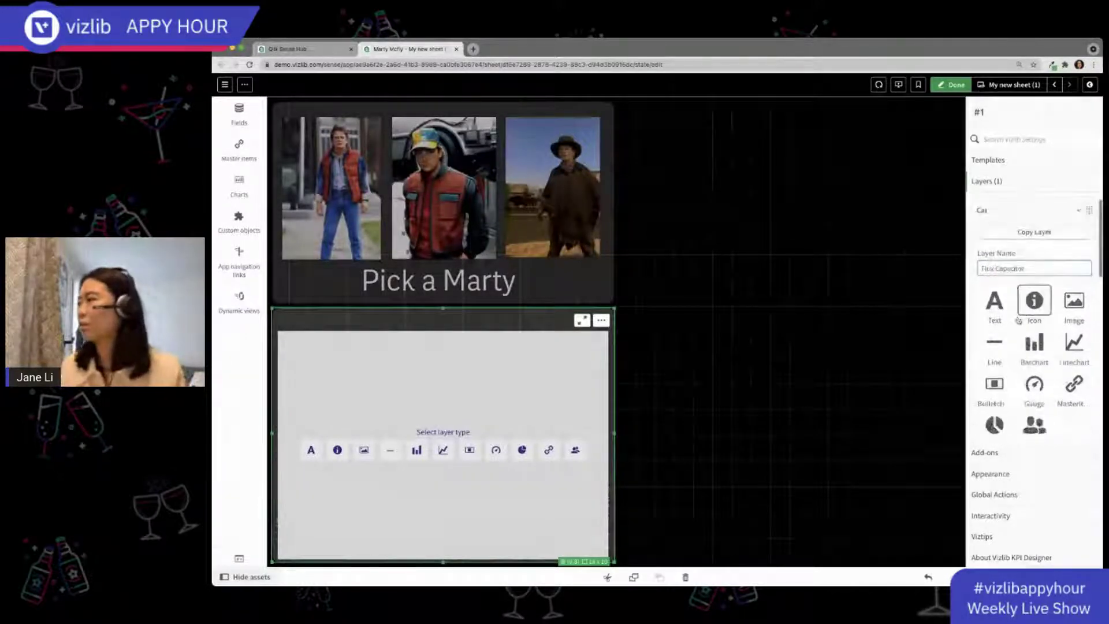
scroll(1028, 325, up, 5)
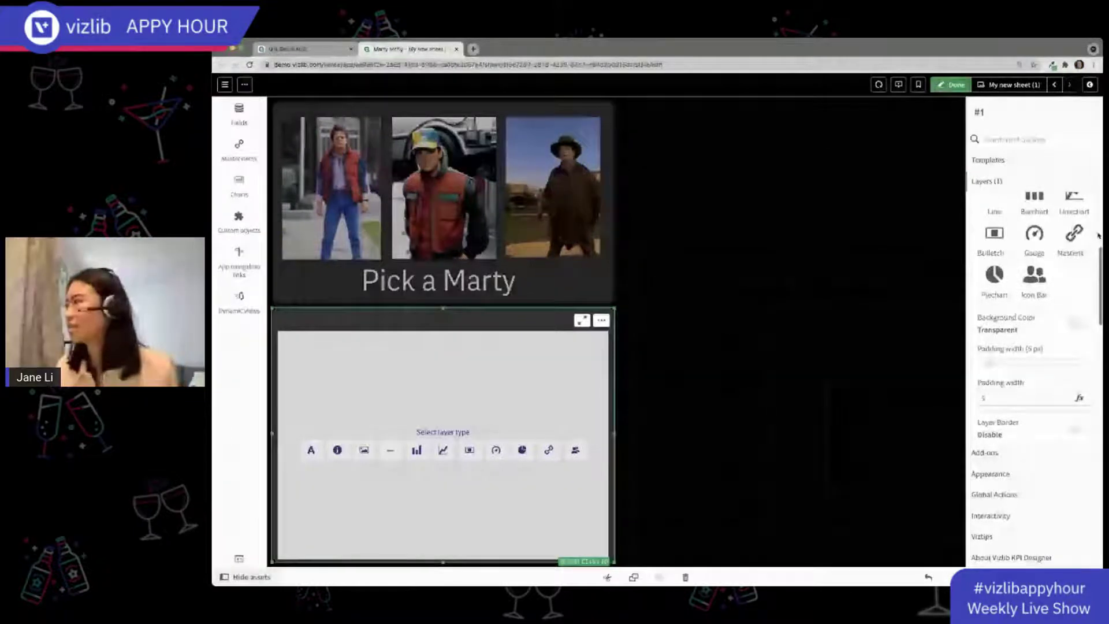
click(1072, 411)
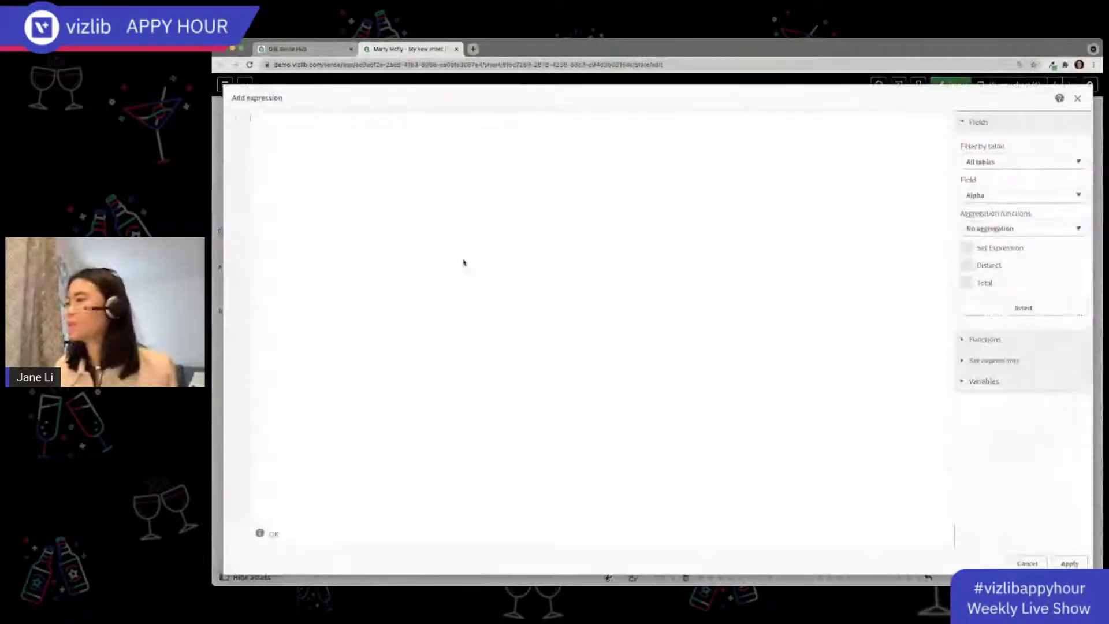
text(=if(GetSelectedCount([Francise-Movie])>0,   [Movie Poster], 'https://www.pngkey.com/png/full/86-862597_back-to-the-future-delorean-clipart-back-to.png'))
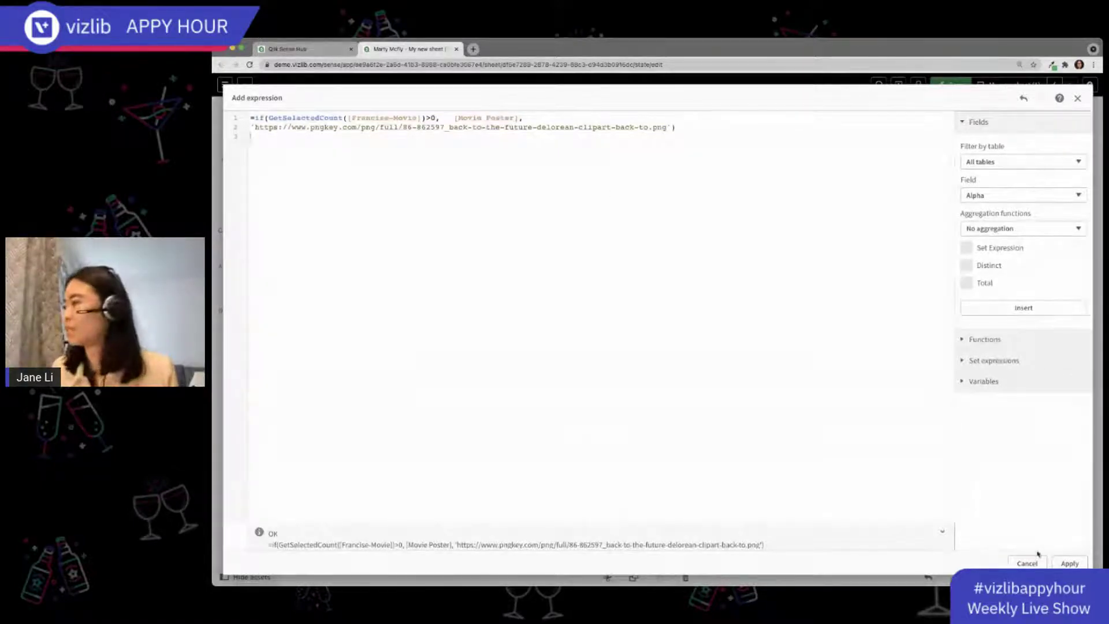
click(1070, 563)
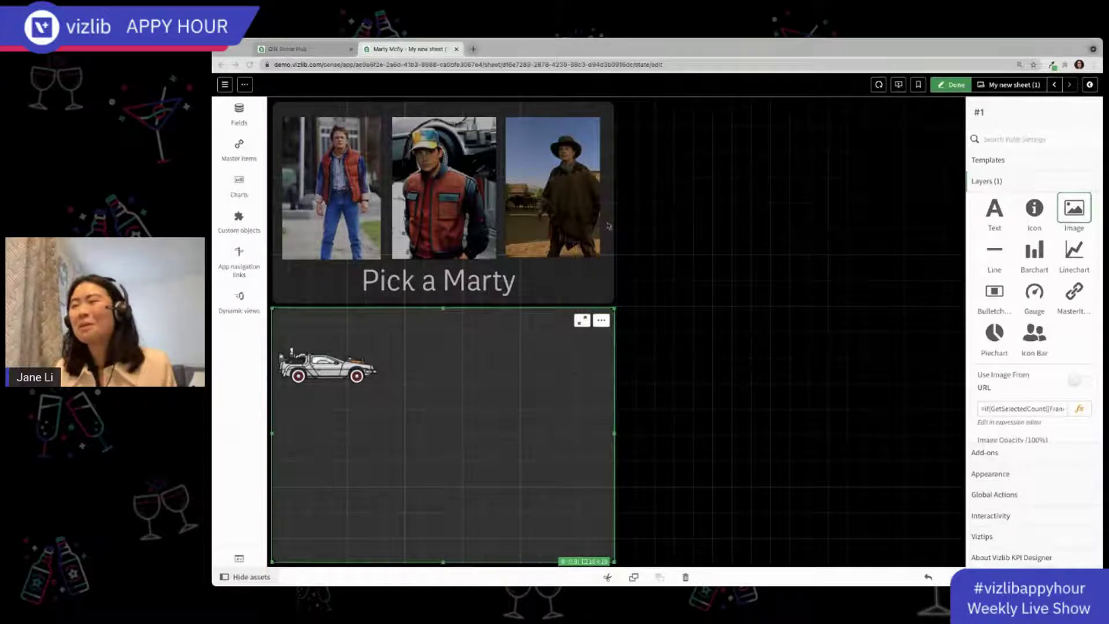
Enlarge the car image to span nearly the full width of its KPI object and finish editing the sheet
click(359, 381)
drag(376, 397, 600, 477)
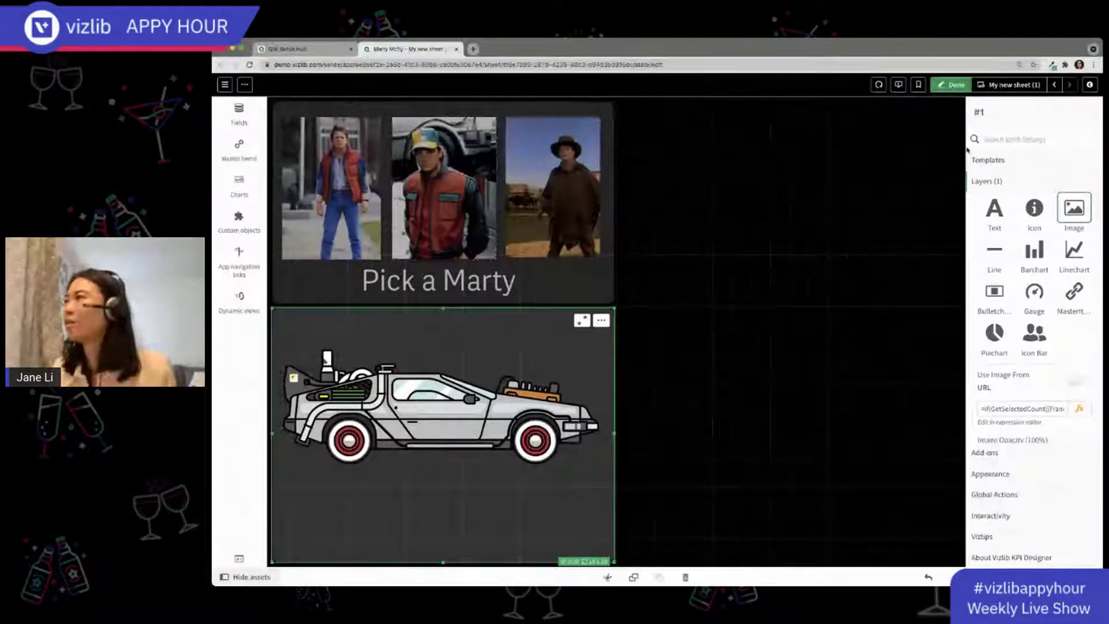
click(951, 85)
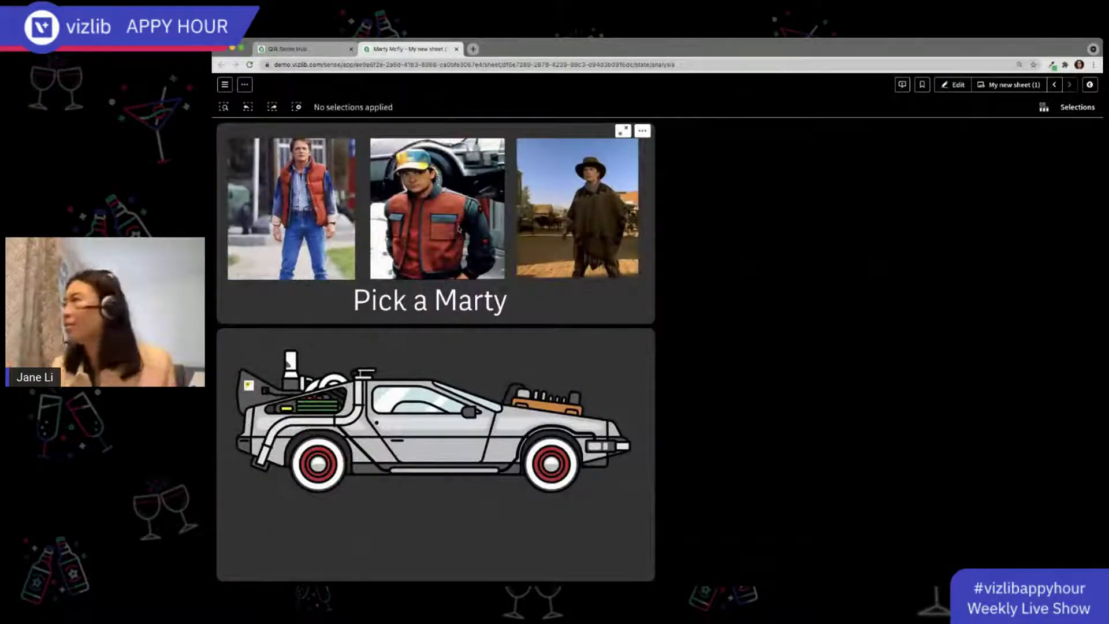
Reopen the sheet for editing and add a Selection in Field action to the Marty 1 layer of the Pick a Marty object
click(953, 84)
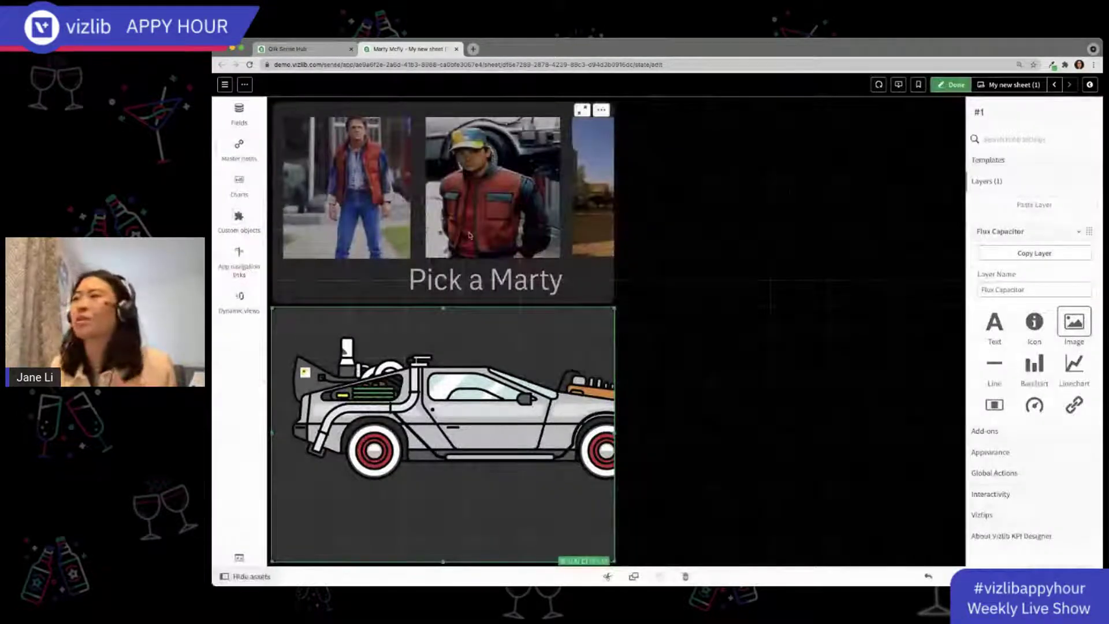
click(469, 235)
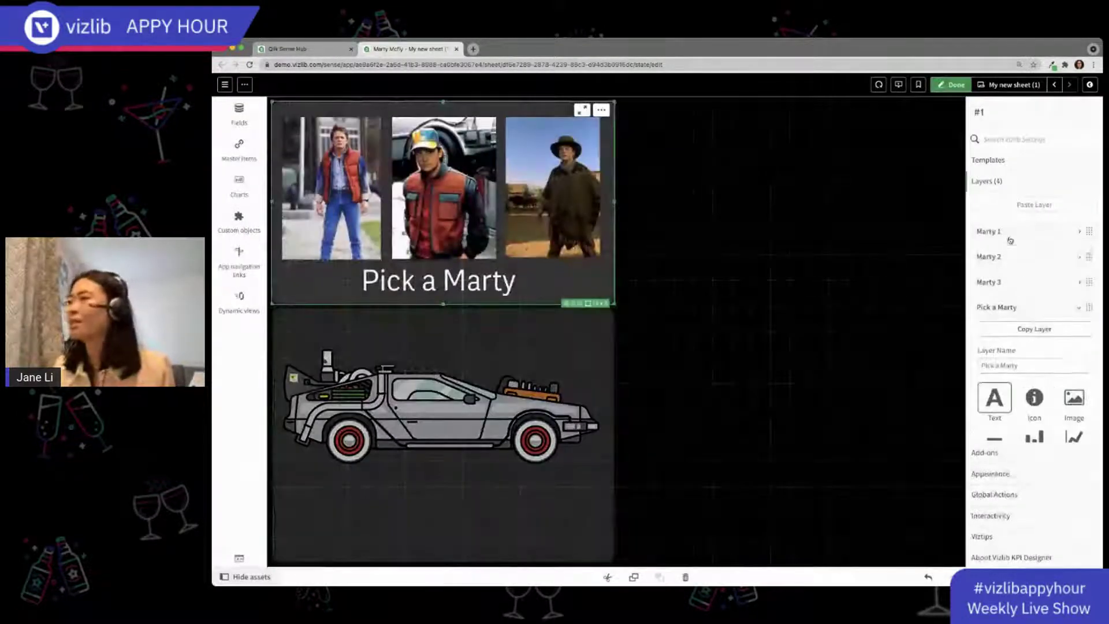
click(1078, 231)
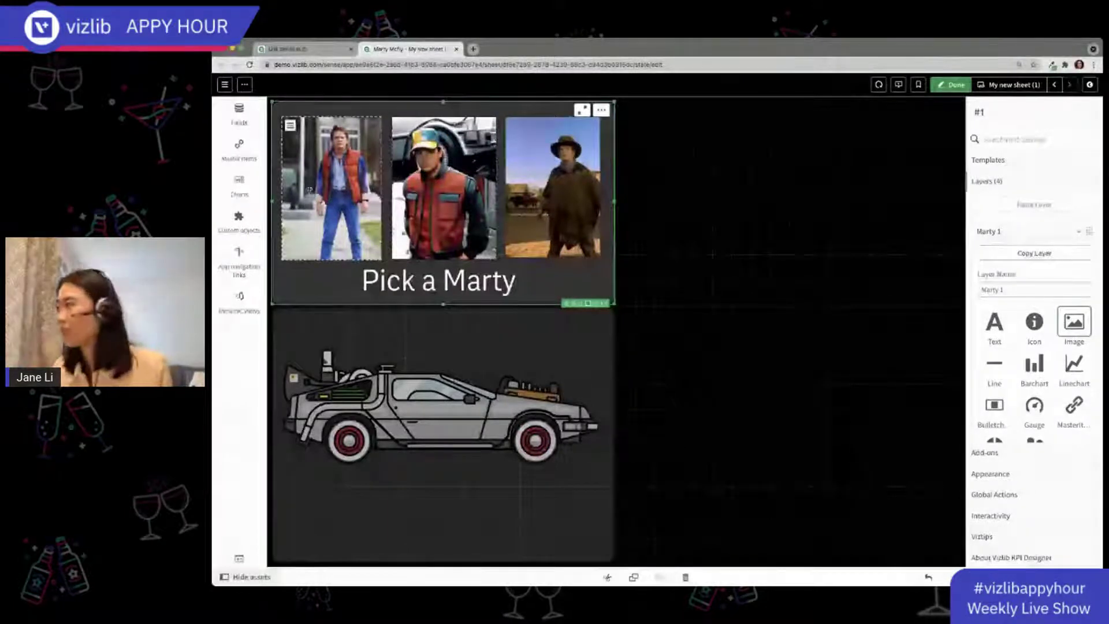
scroll(1059, 403, down, 5)
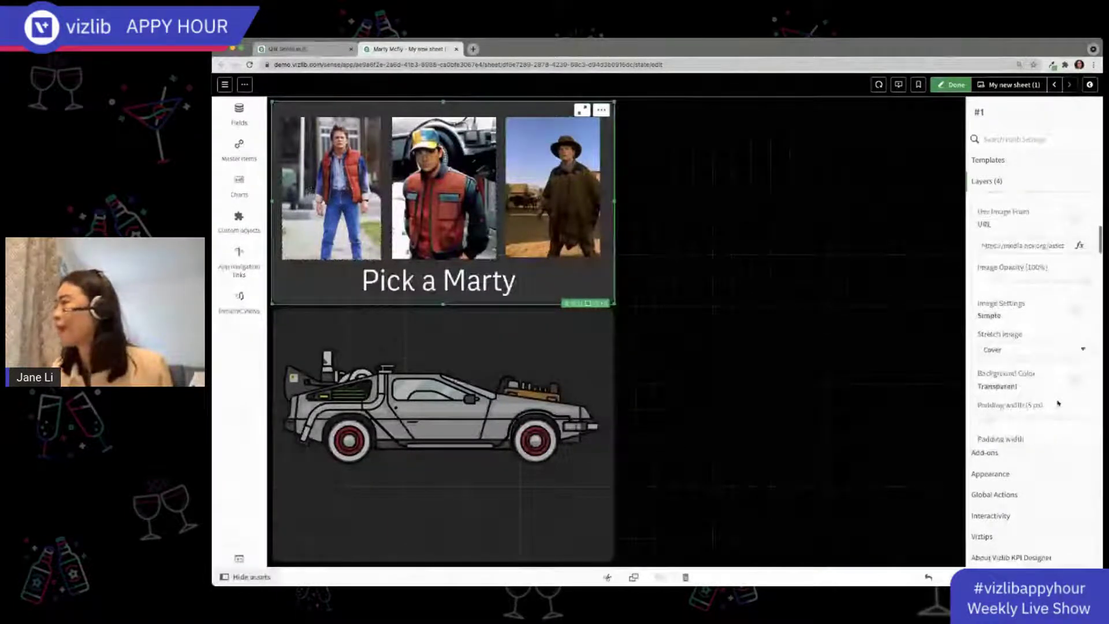
scroll(1059, 403, down, 5)
click(1023, 353)
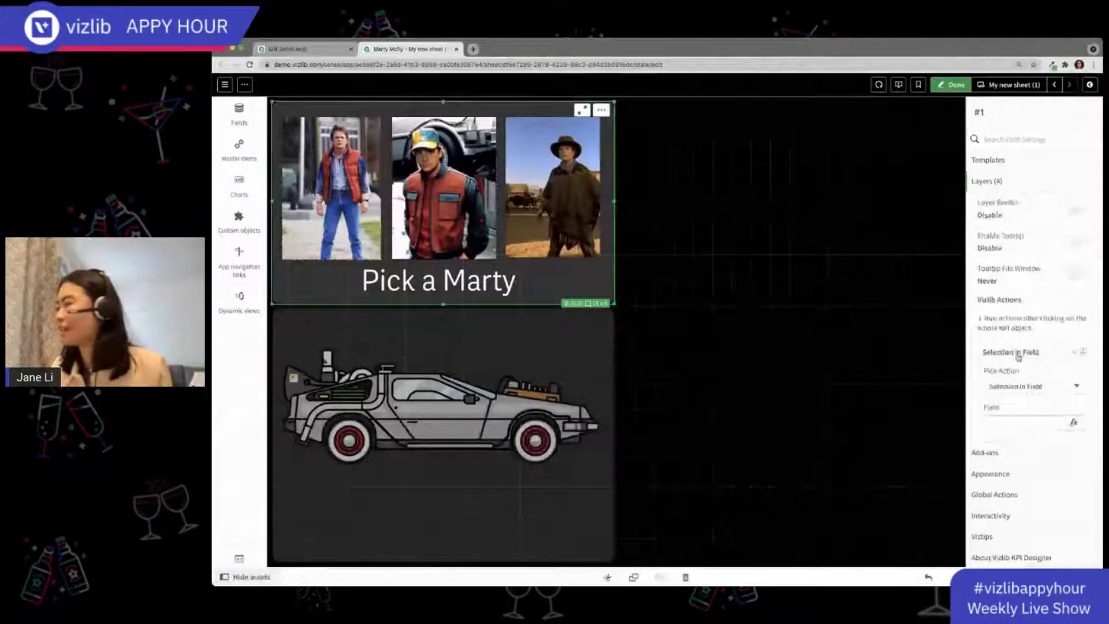
scroll(1034, 347, down, 2)
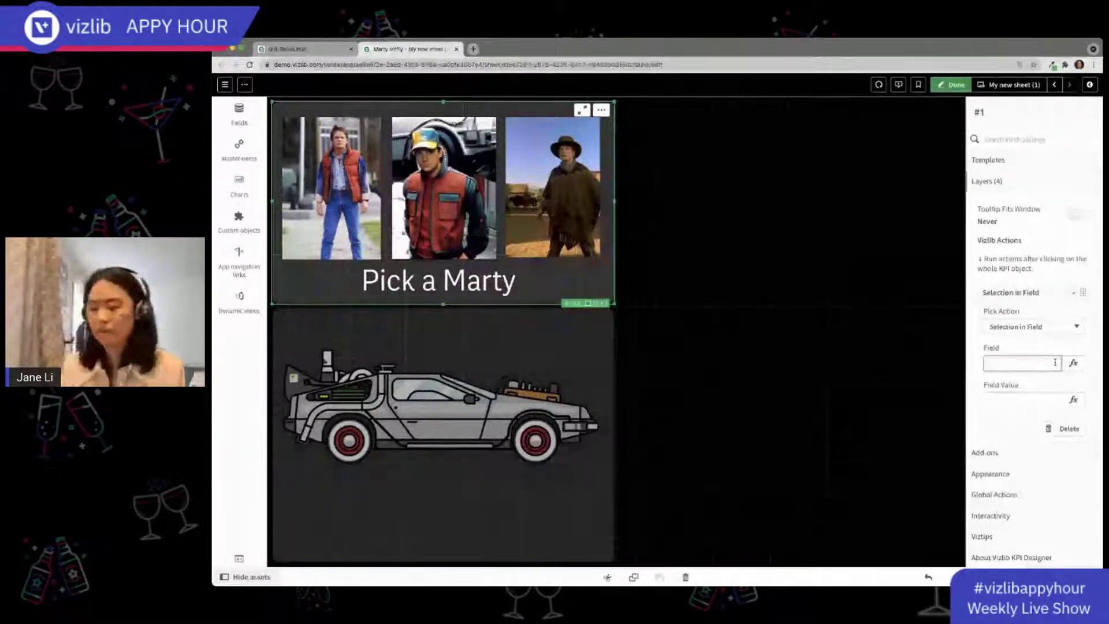
Set the Marty 1 action's field expression to [Francise-Movie] and its field value to 1, and finish editing the sheet
click(1072, 363)
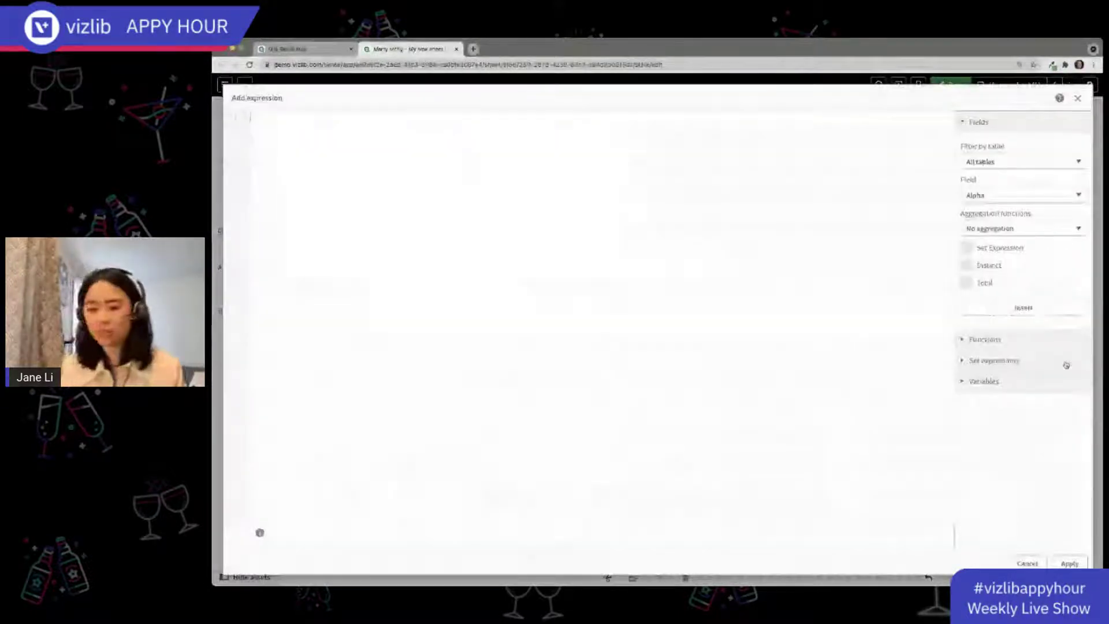
text(franchi)
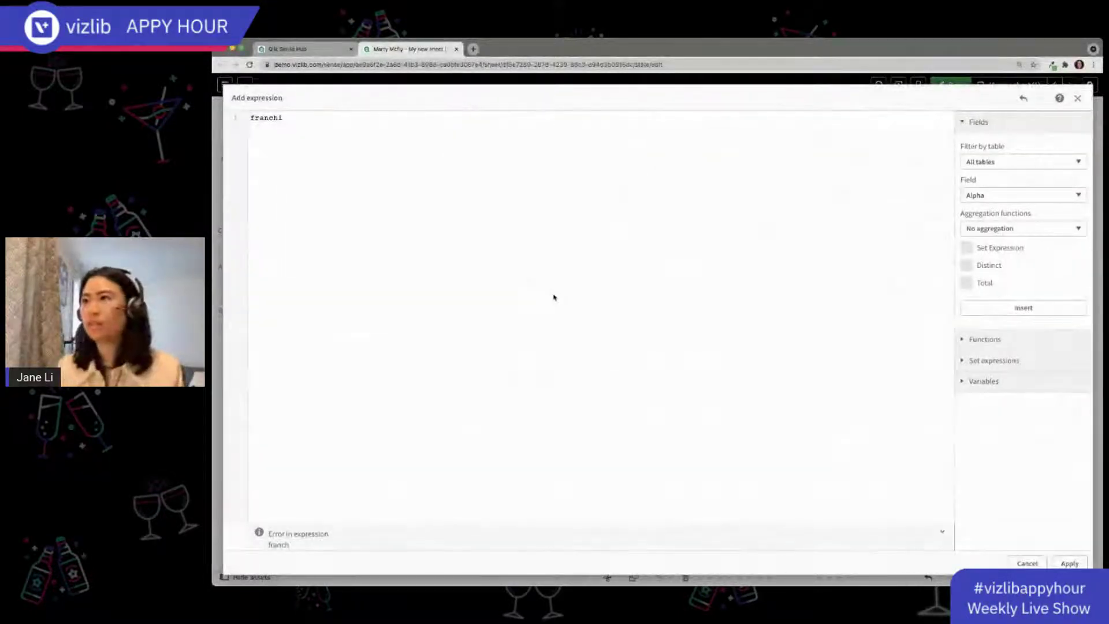
text(se)
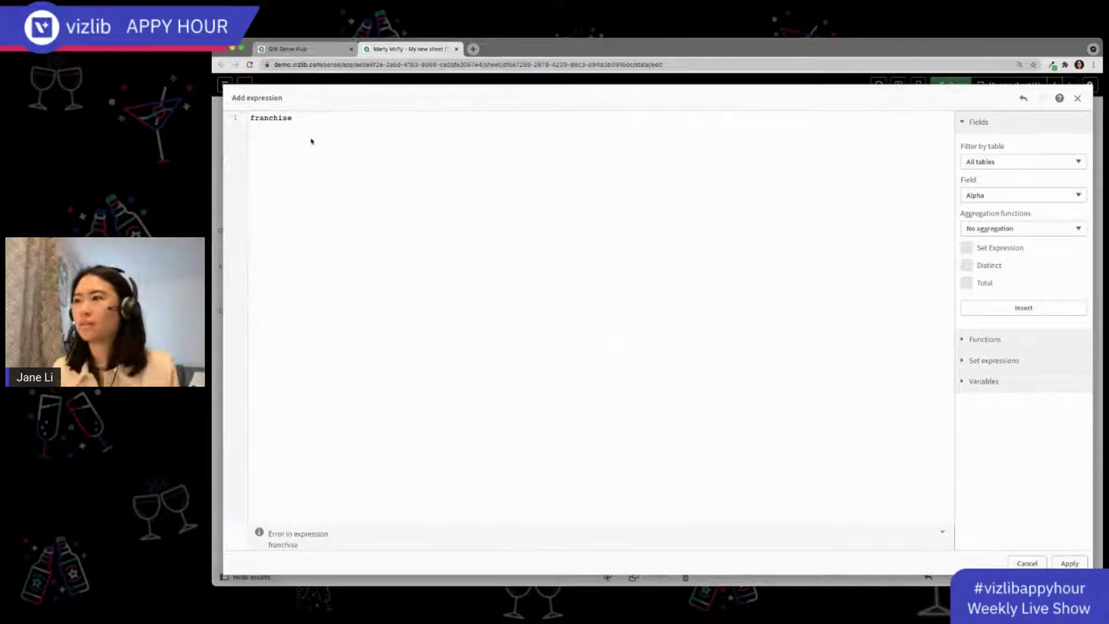
drag(311, 121, 236, 115)
key(BackSpace)
text(fr)
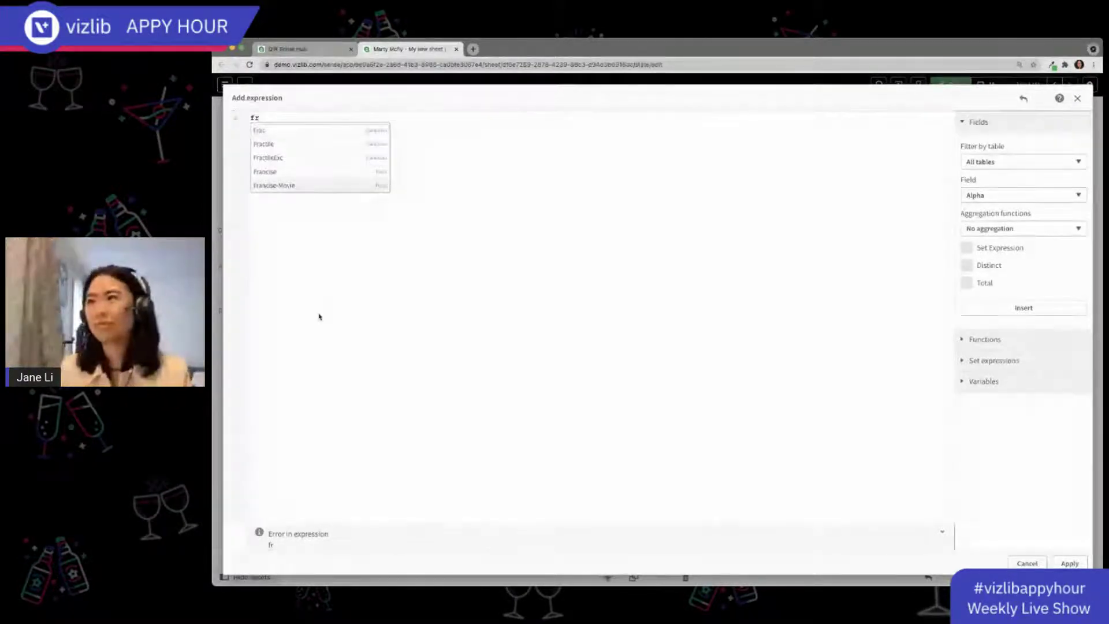
click(282, 186)
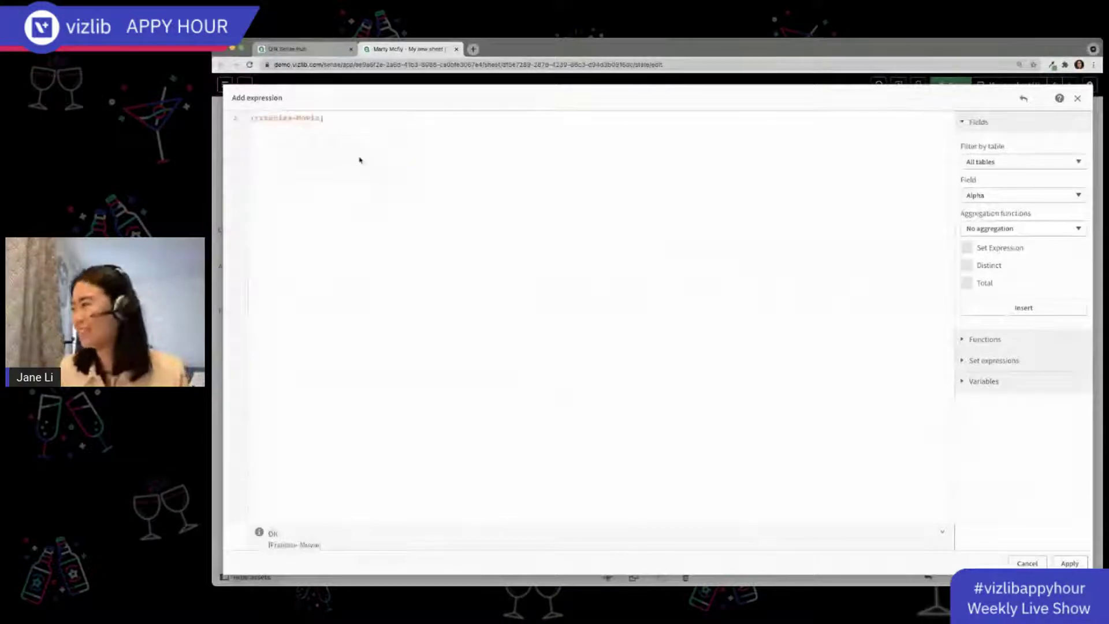
click(1070, 563)
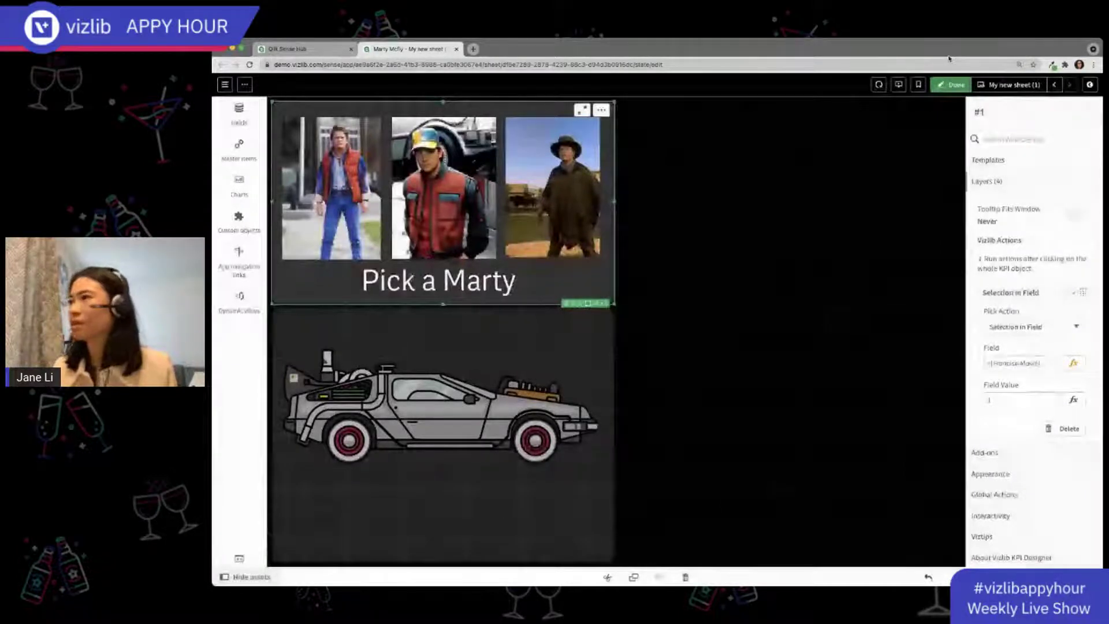
click(949, 85)
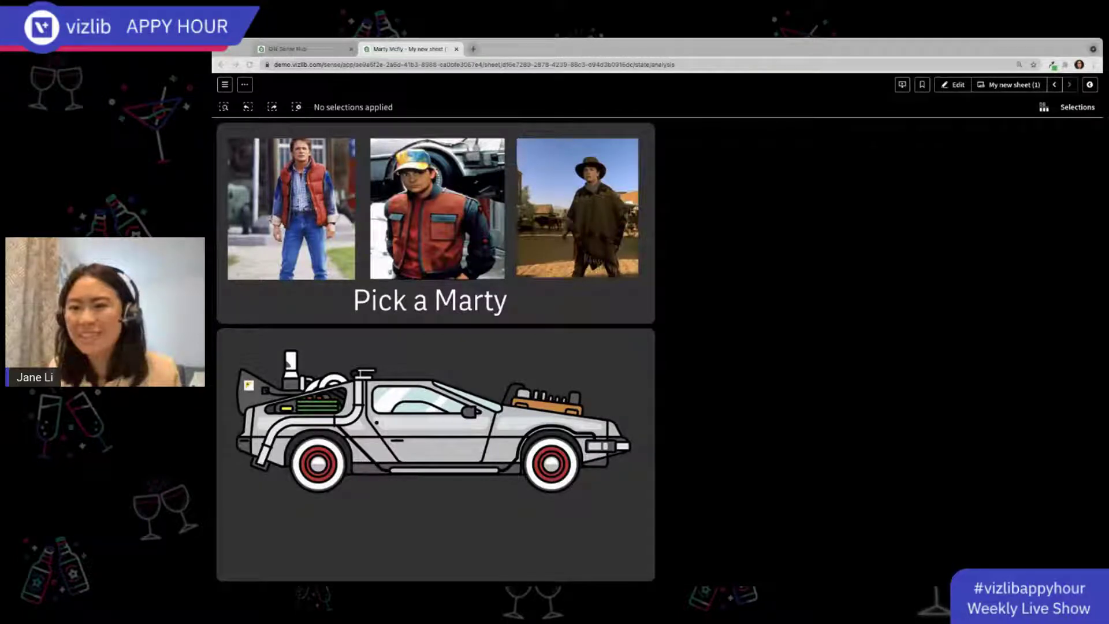
Review the Marty 1 layer's action settings in edit mode, test the first Marty picture on the finished sheet, and clear the selection
click(948, 86)
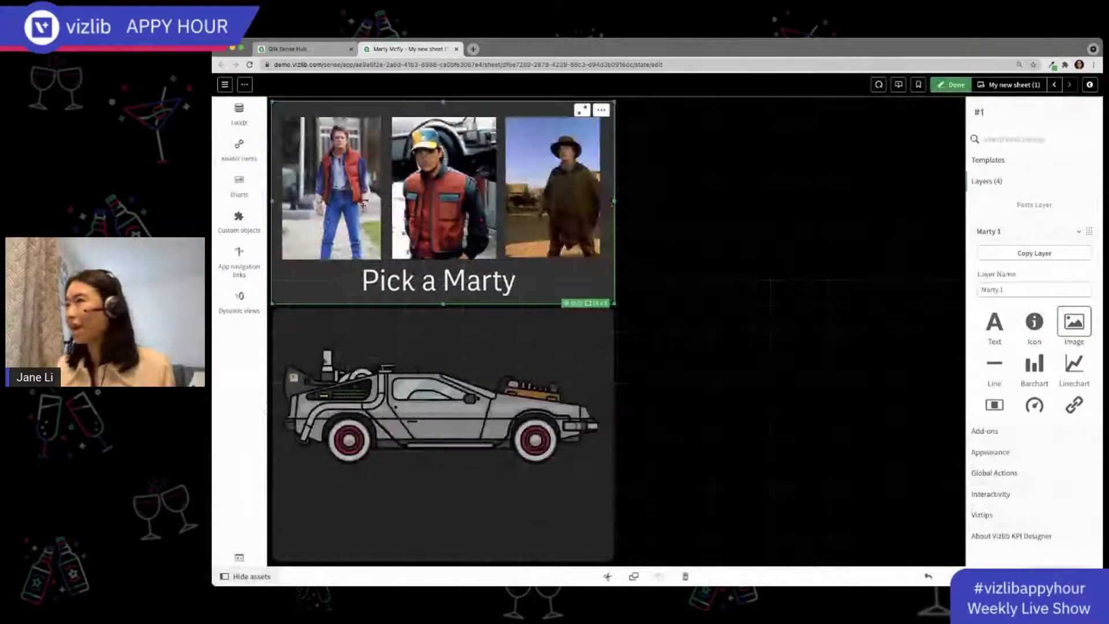
scroll(1026, 356, down, 5)
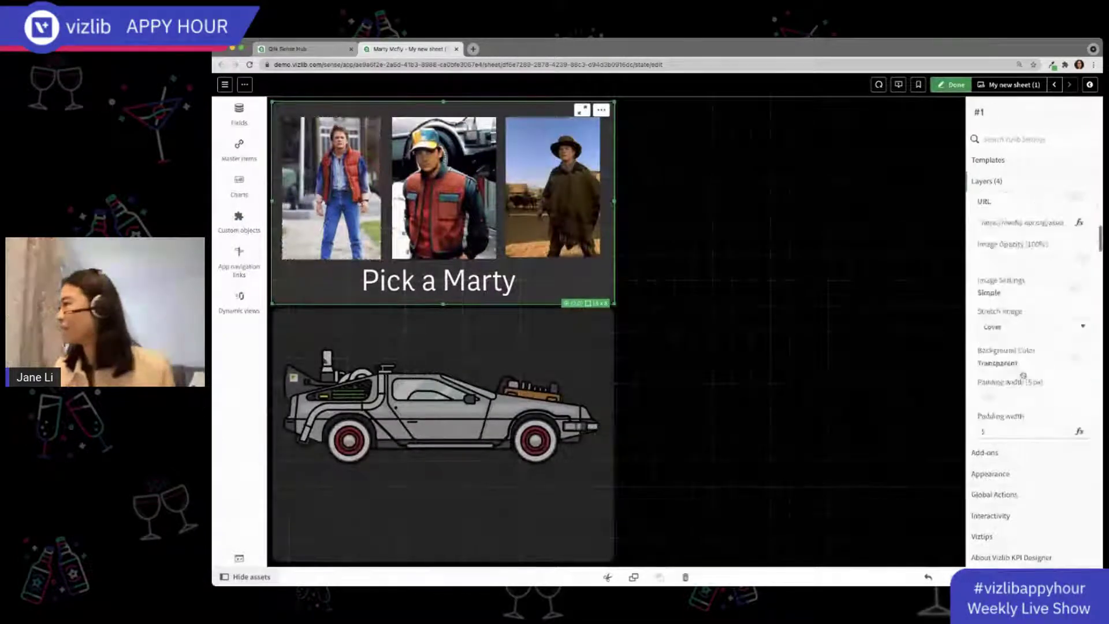
scroll(1026, 355, down, 3)
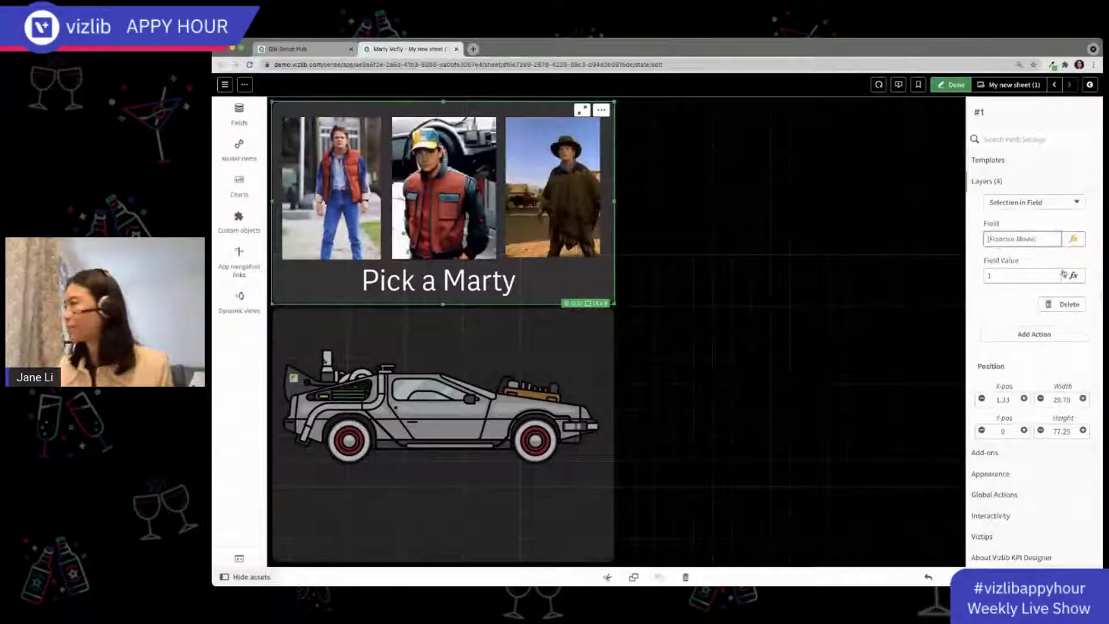
click(940, 85)
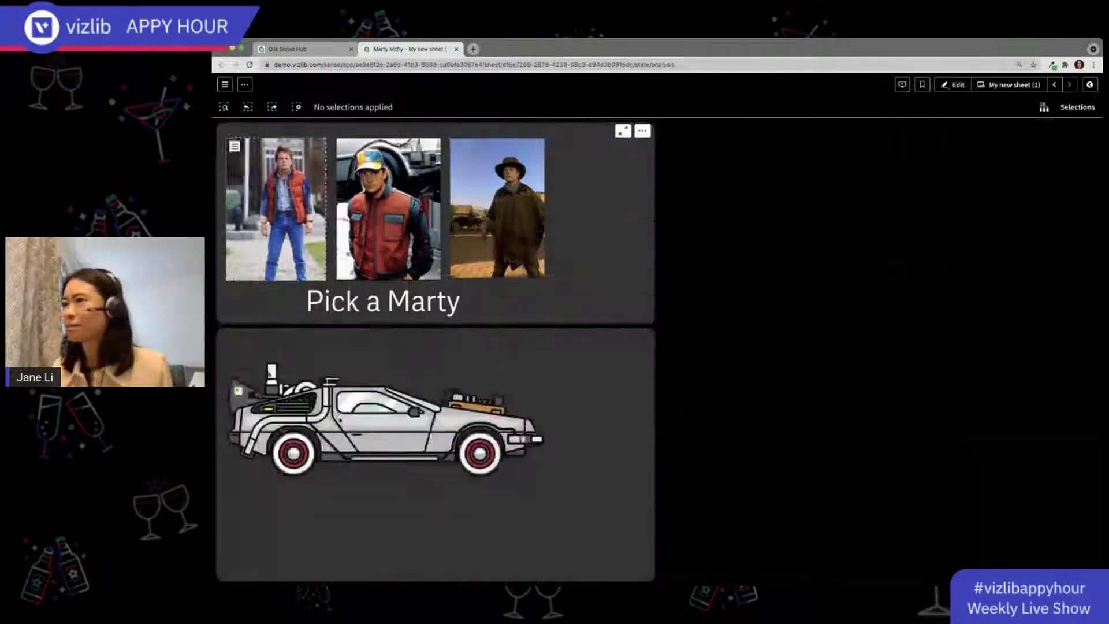
click(307, 230)
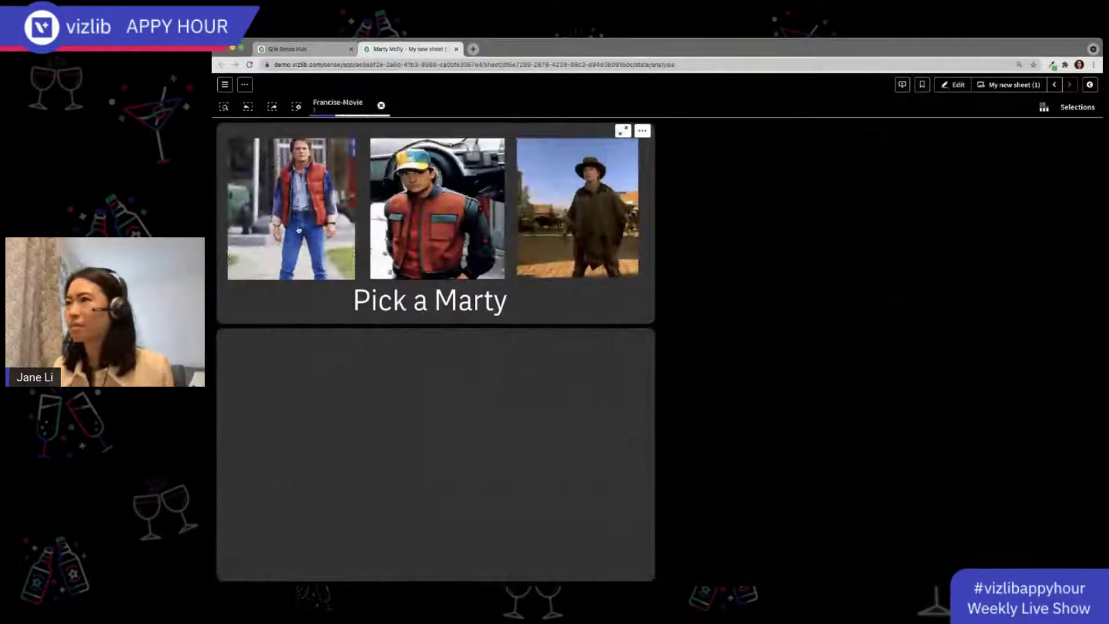
click(381, 105)
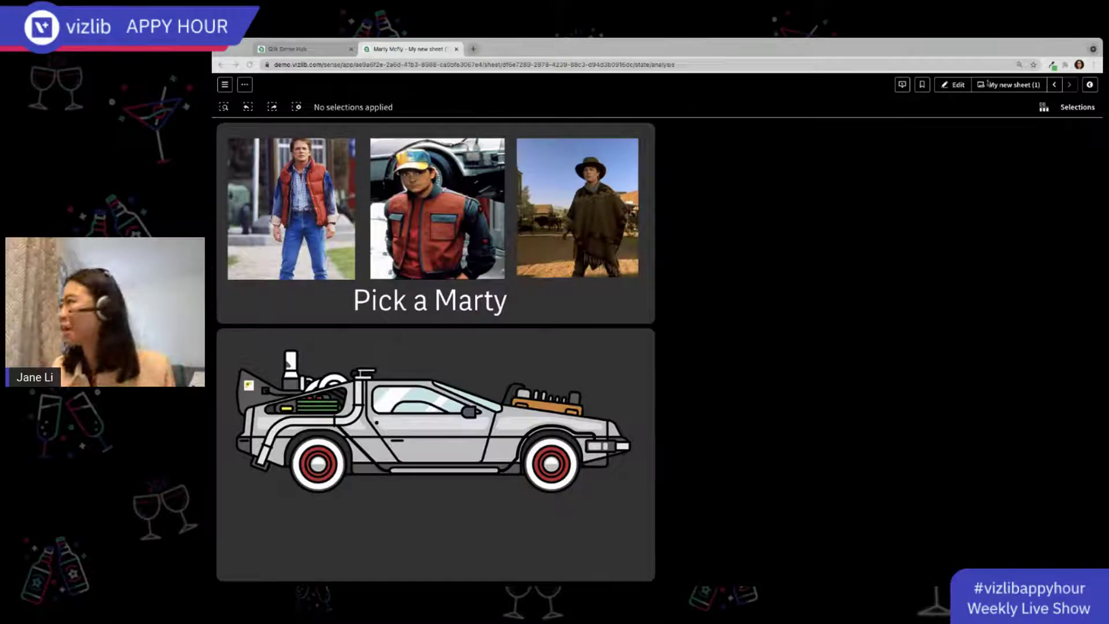
Reopen the sheet for editing and add a Selection in Field action to the Marty 2 layer of the Pick a Marty object
click(959, 86)
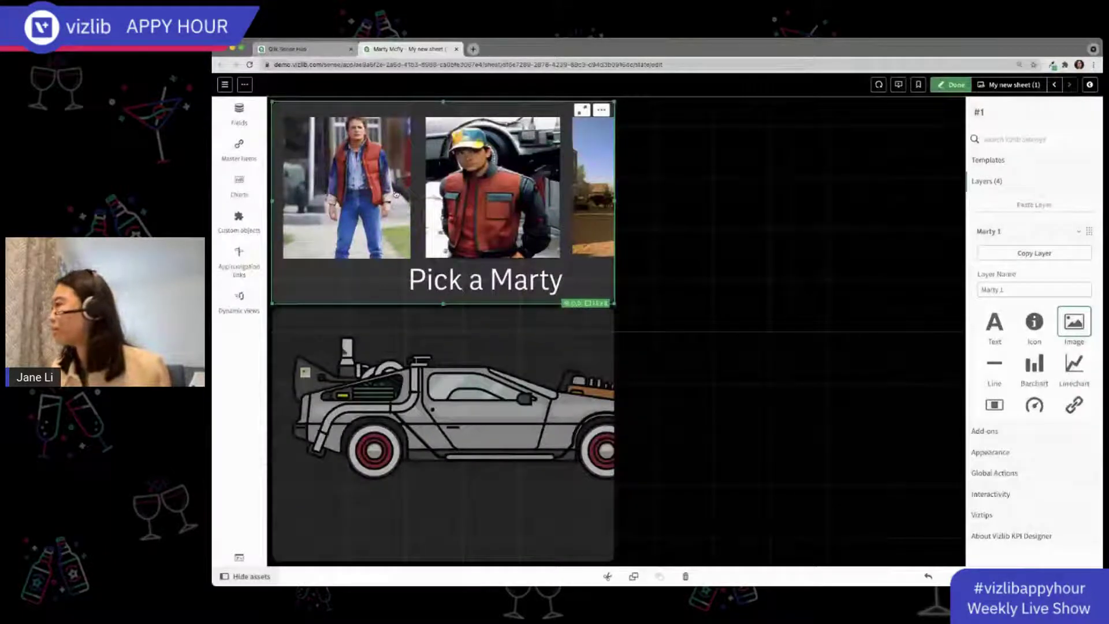
scroll(1034, 399, down, 10)
click(1035, 400)
scroll(1037, 347, down, 3)
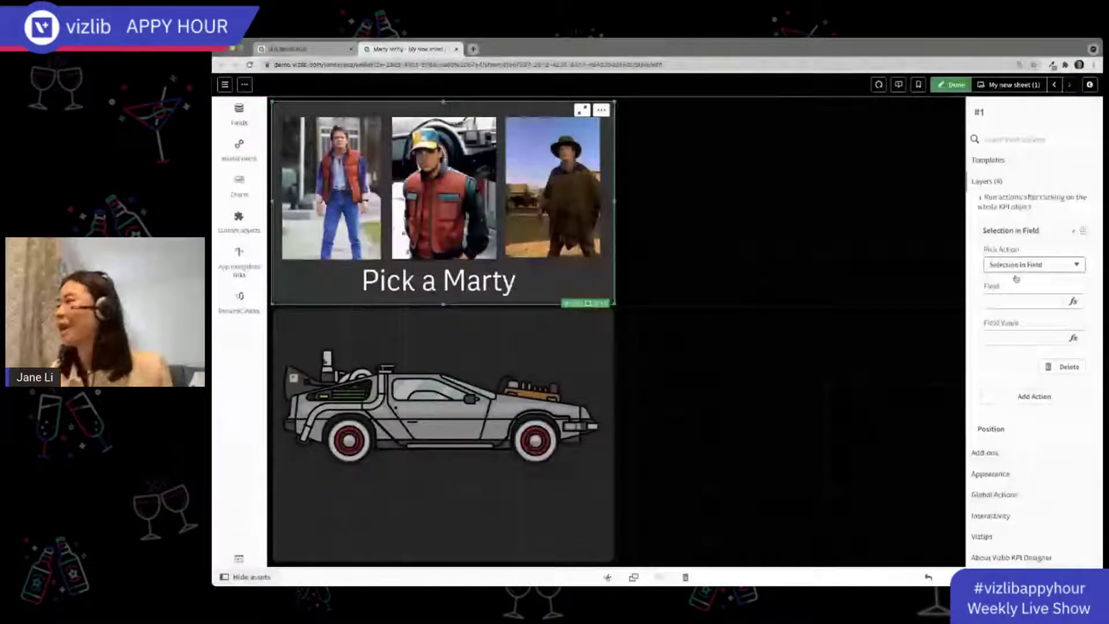
Set the Marty 2 action's field expression to [Francise-Movie] and its field value to 2
click(1011, 299)
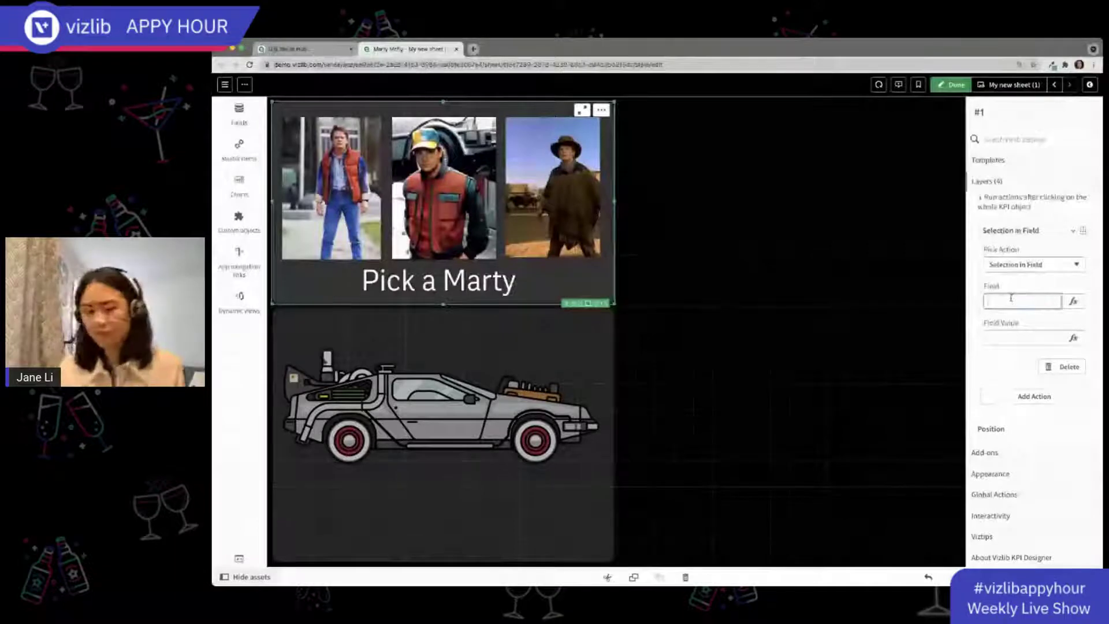
click(1073, 301)
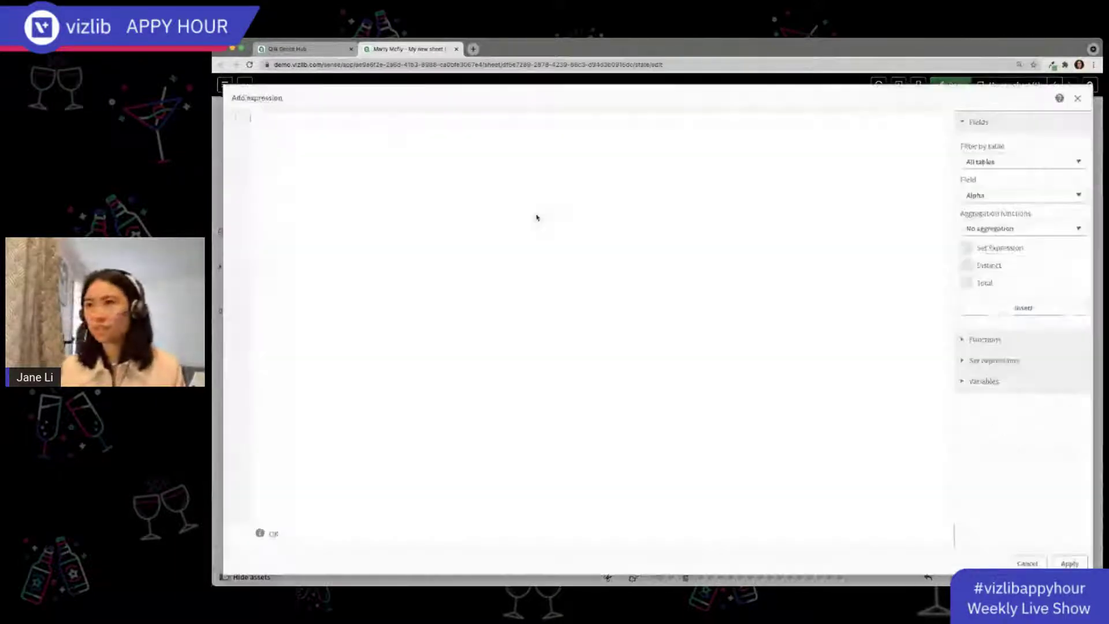
text(Franc)
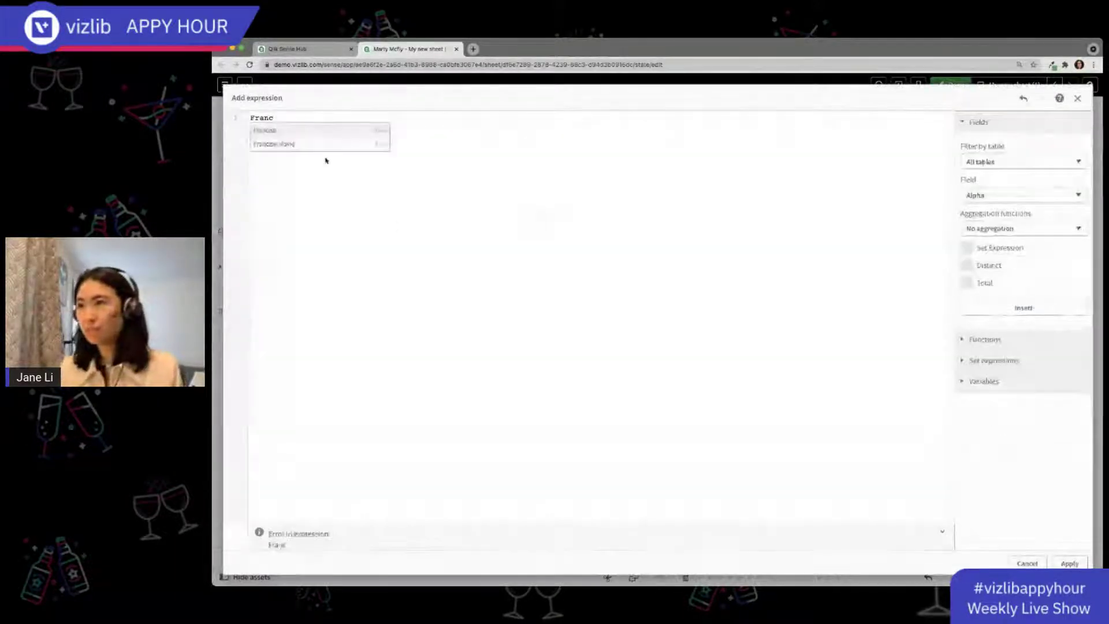
click(327, 144)
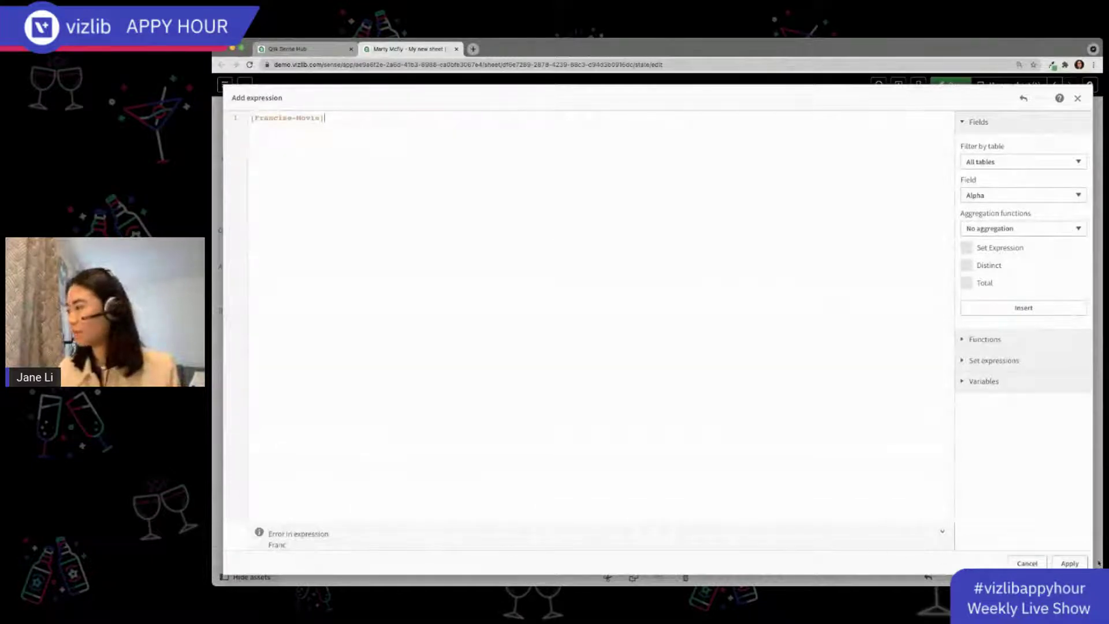
click(1070, 563)
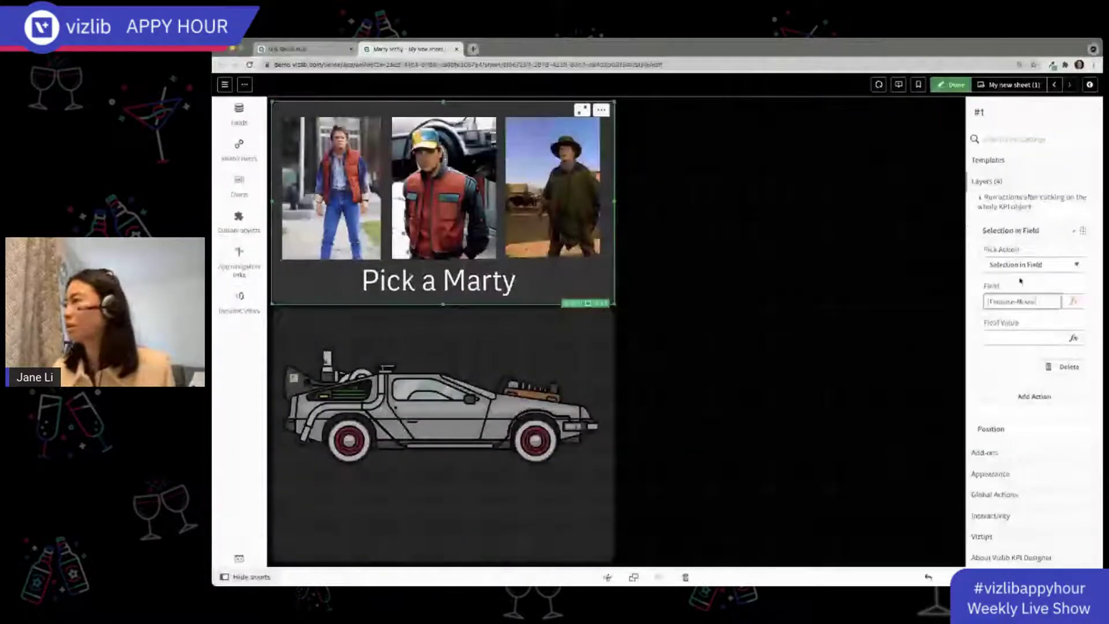
click(1021, 339)
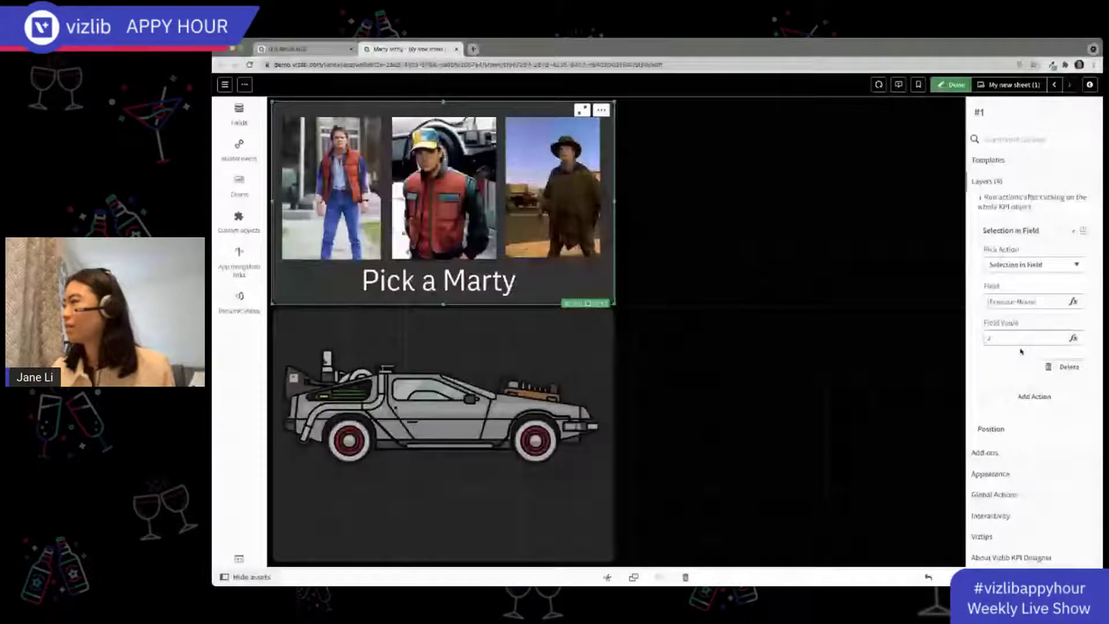
Add a Selection in Field action to the Marty 3 layer with the field expression [Francise-Movie]
scroll(1028, 348, down, 10)
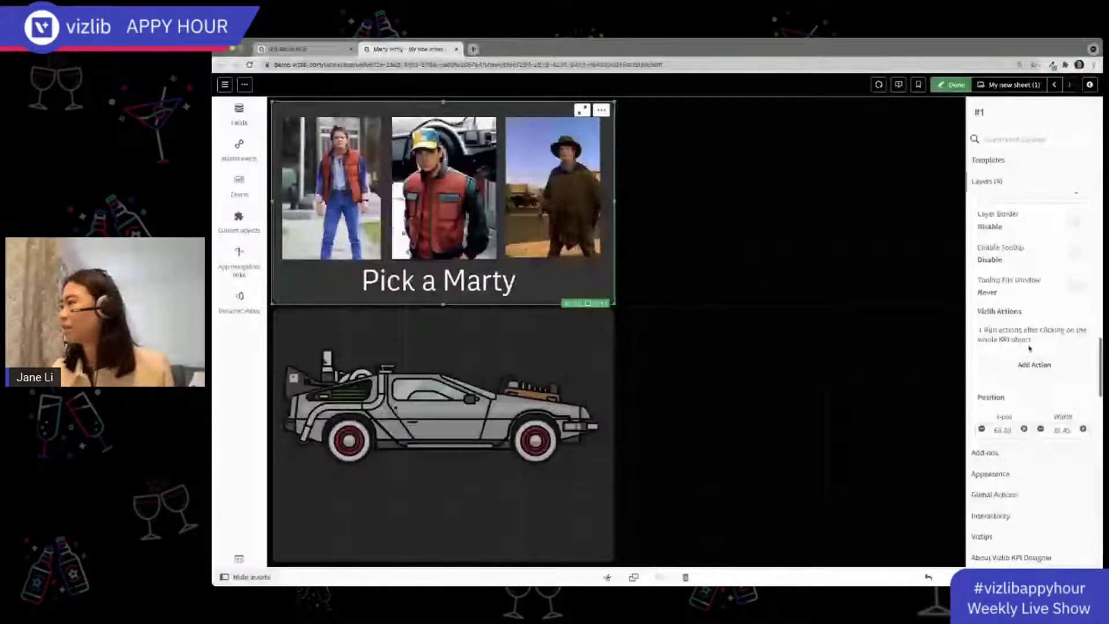
scroll(1040, 349, down, 3)
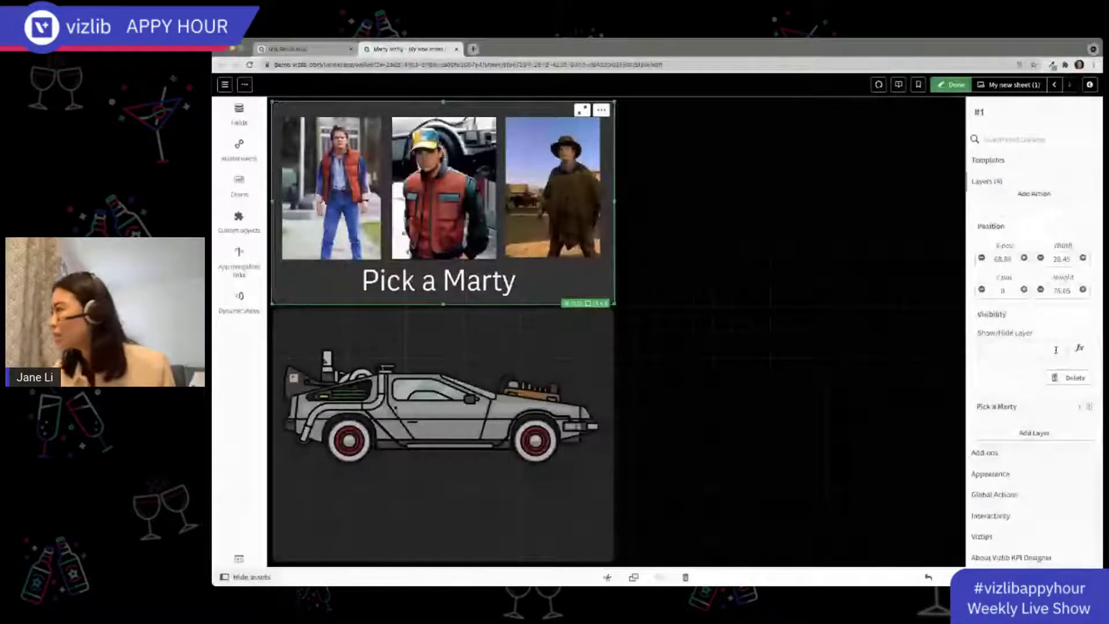
scroll(1023, 289, up, 3)
click(1031, 266)
click(1028, 335)
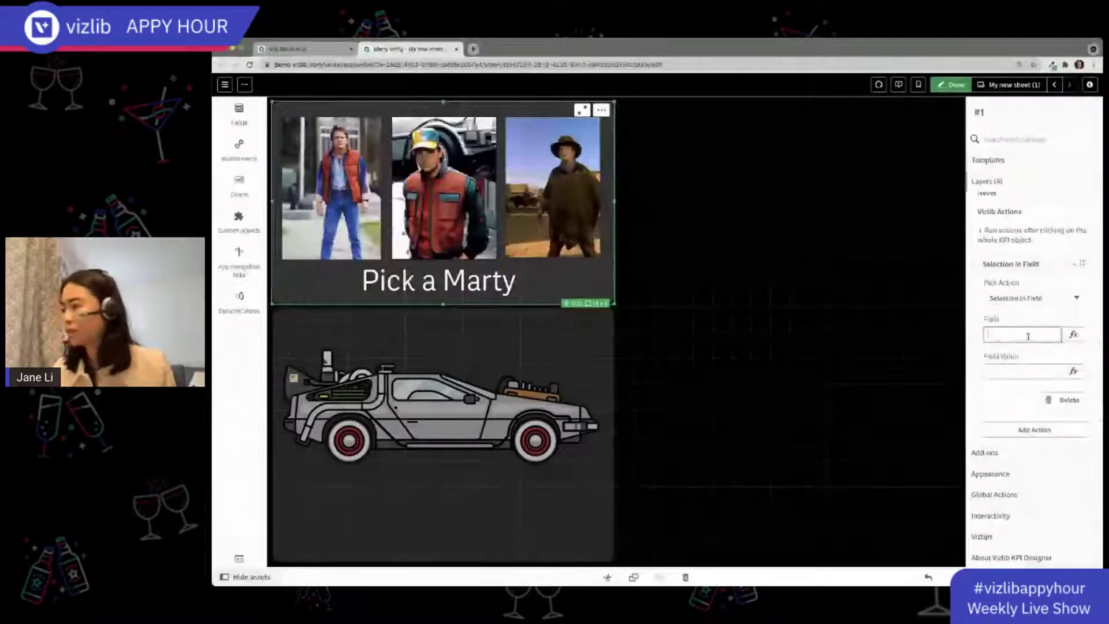
click(1074, 334)
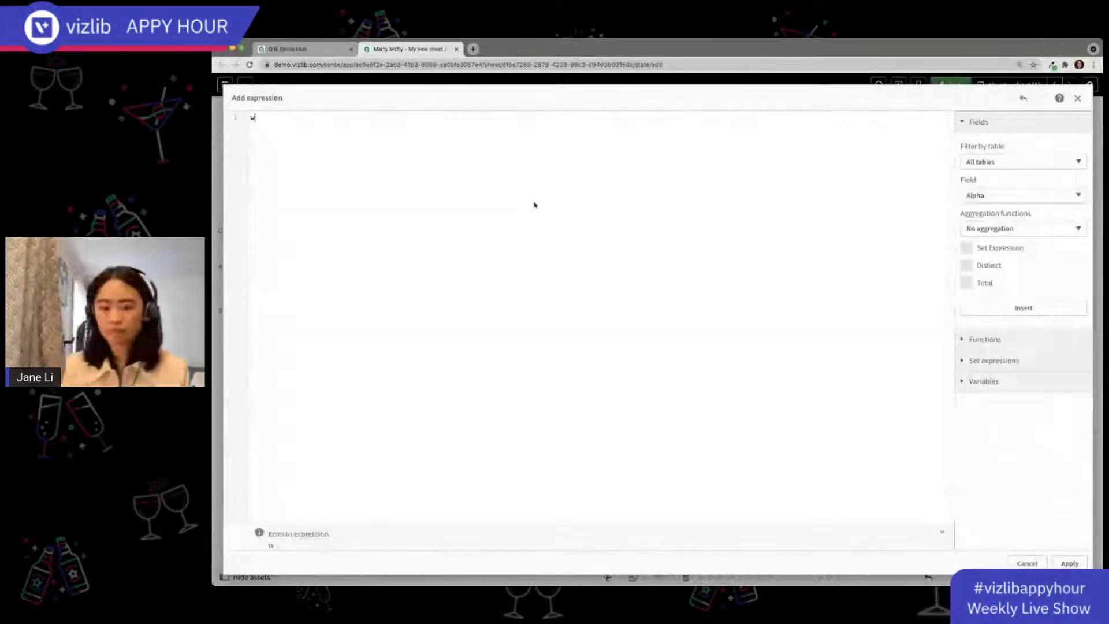
text(franc)
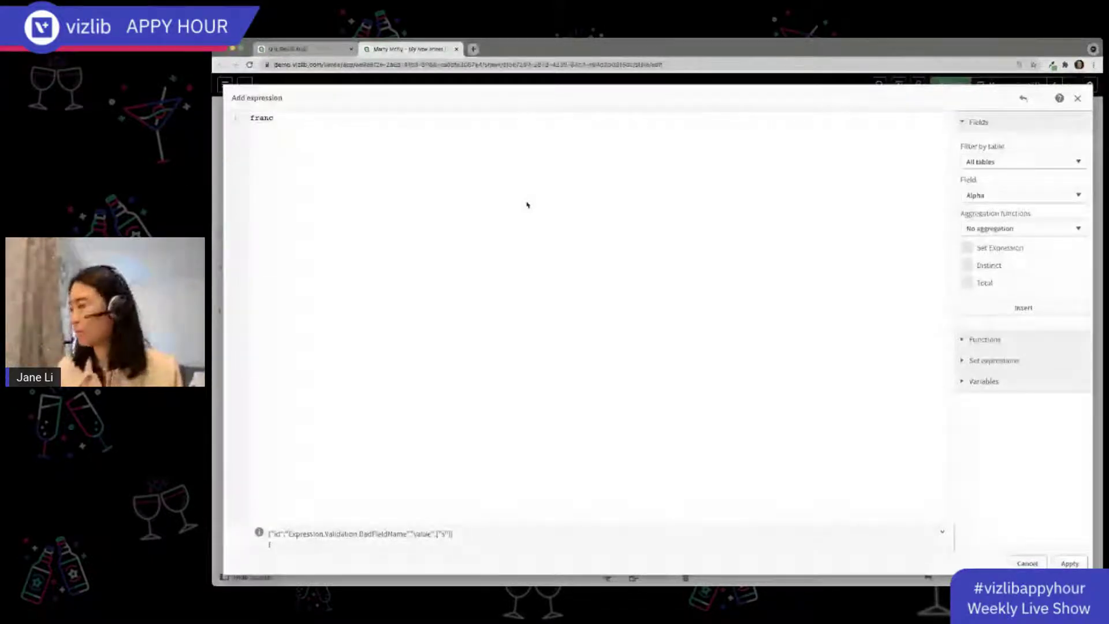
click(1069, 563)
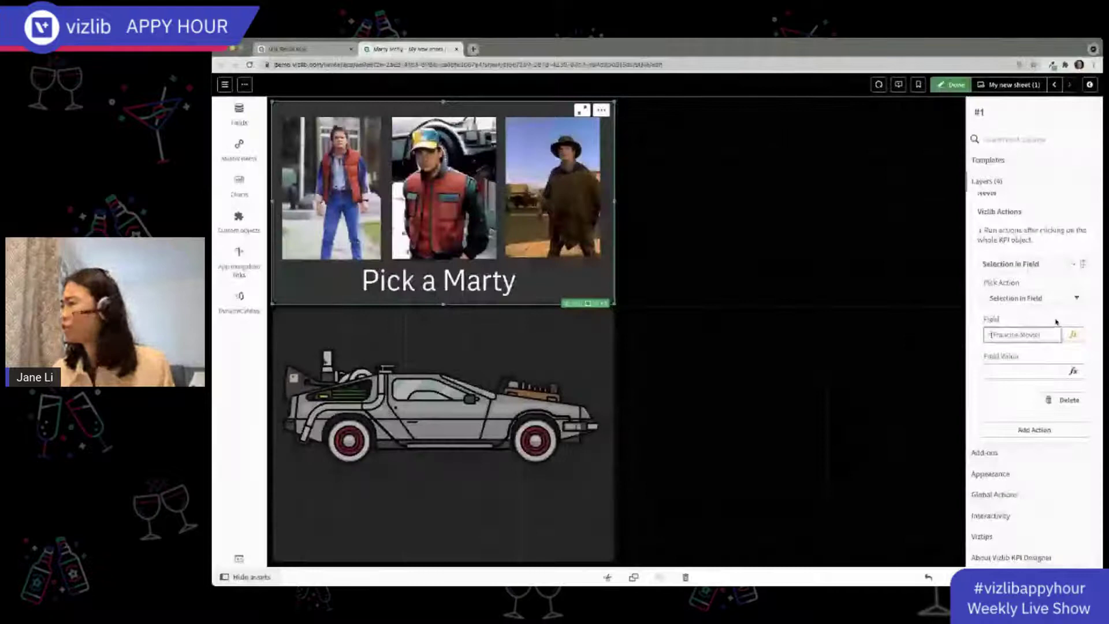
Set the Marty 3 action's field value expression to 3 and finish editing the sheet
click(1021, 371)
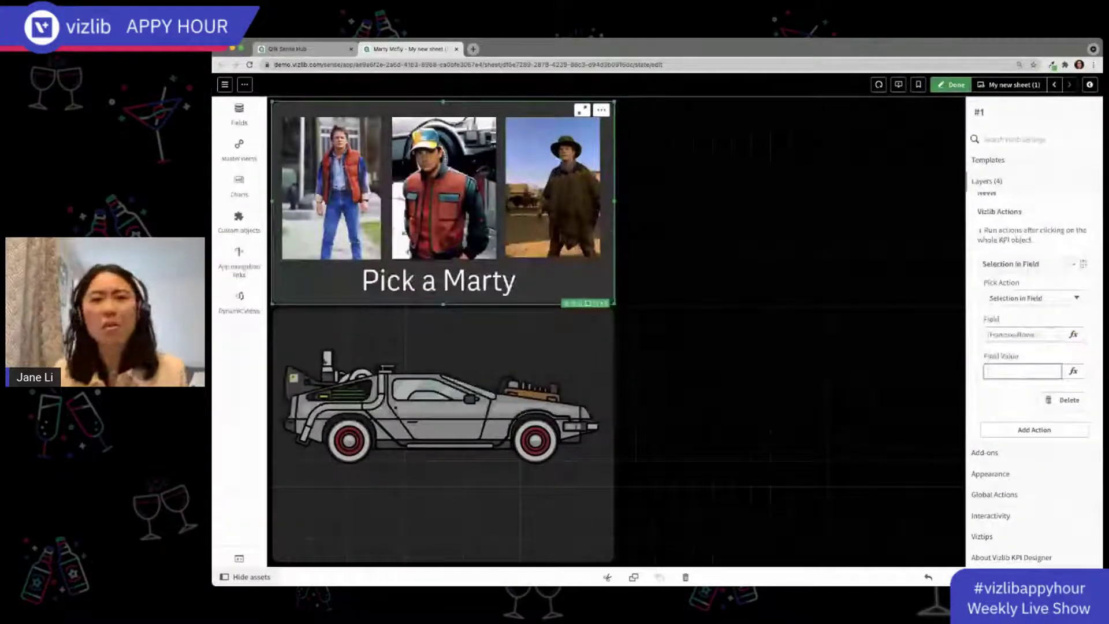
key(super+Tab)
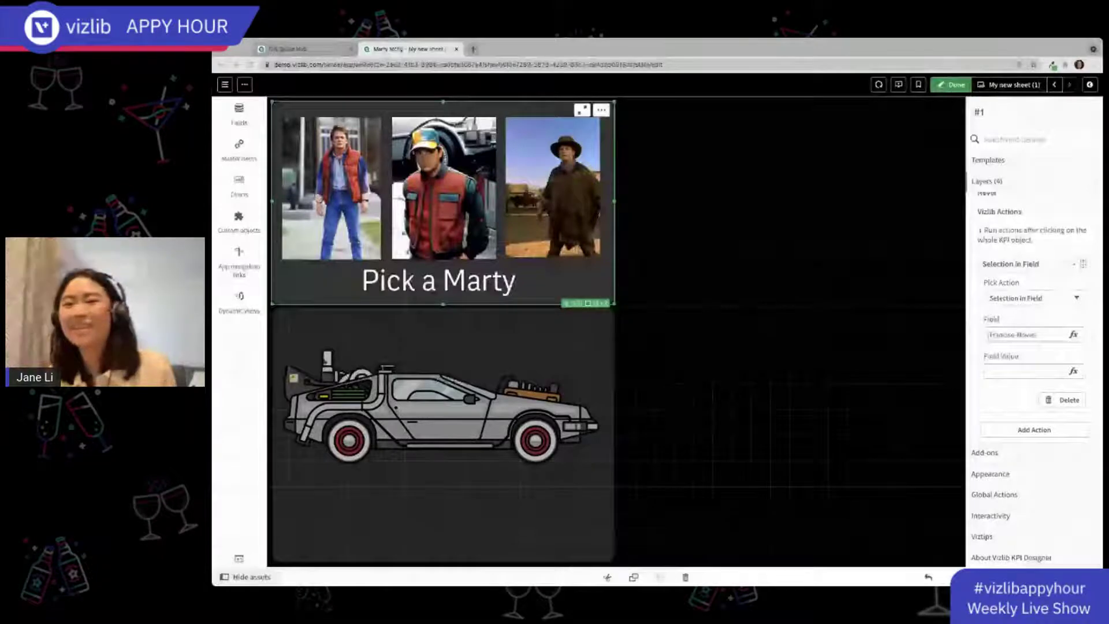
click(1055, 372)
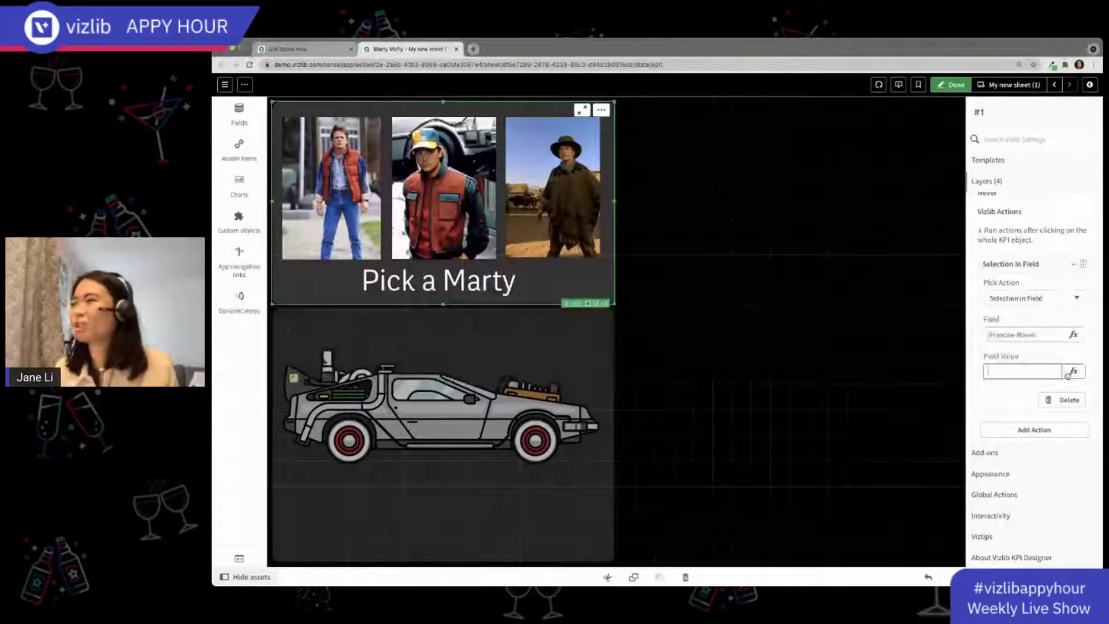
click(1072, 372)
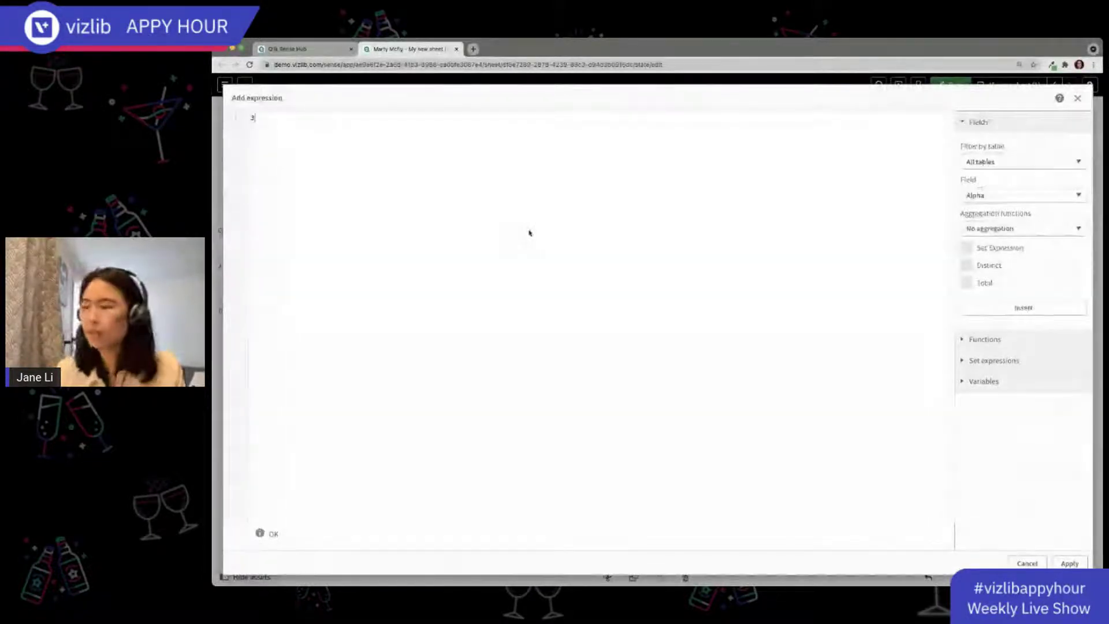
text(3)
click(1070, 563)
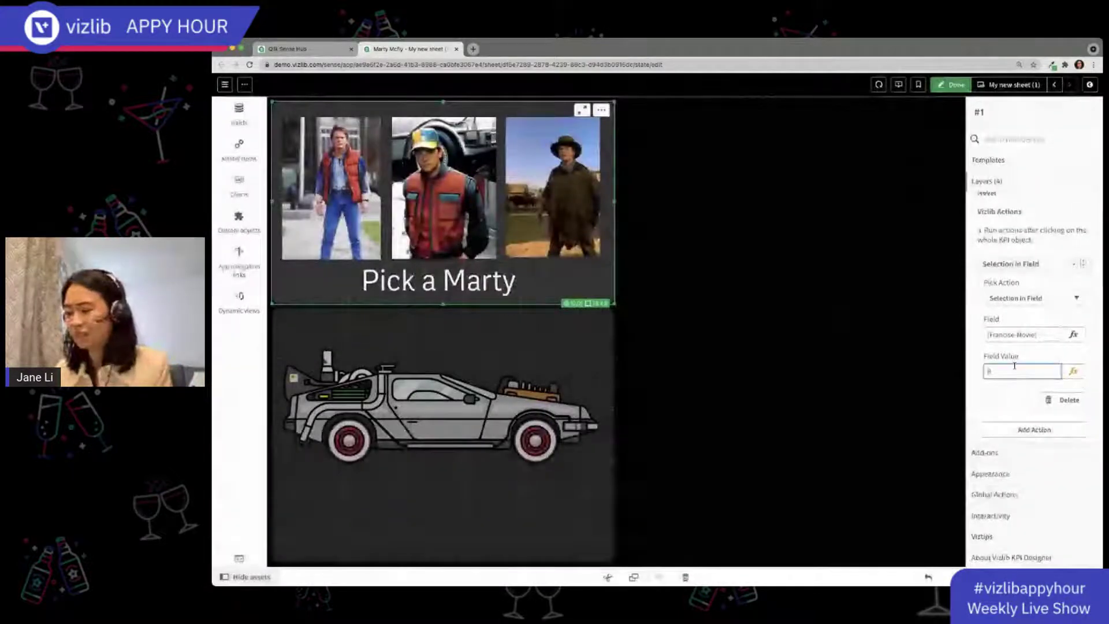
click(950, 84)
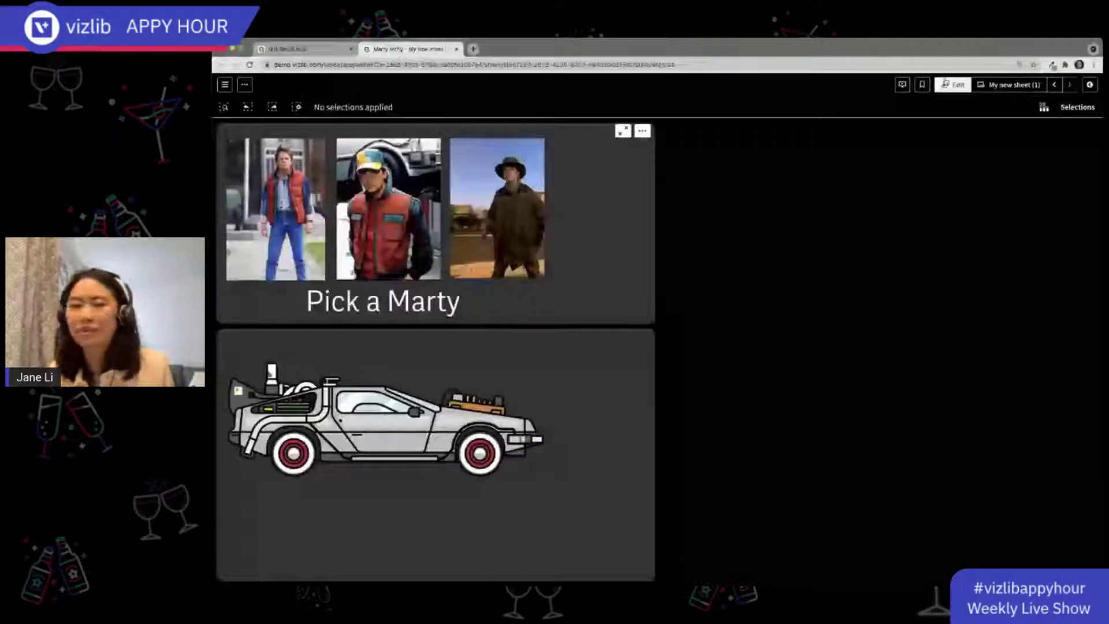
Test the Marty 3 and Marty 2 pictures to check which movie poster each one brings up
click(520, 220)
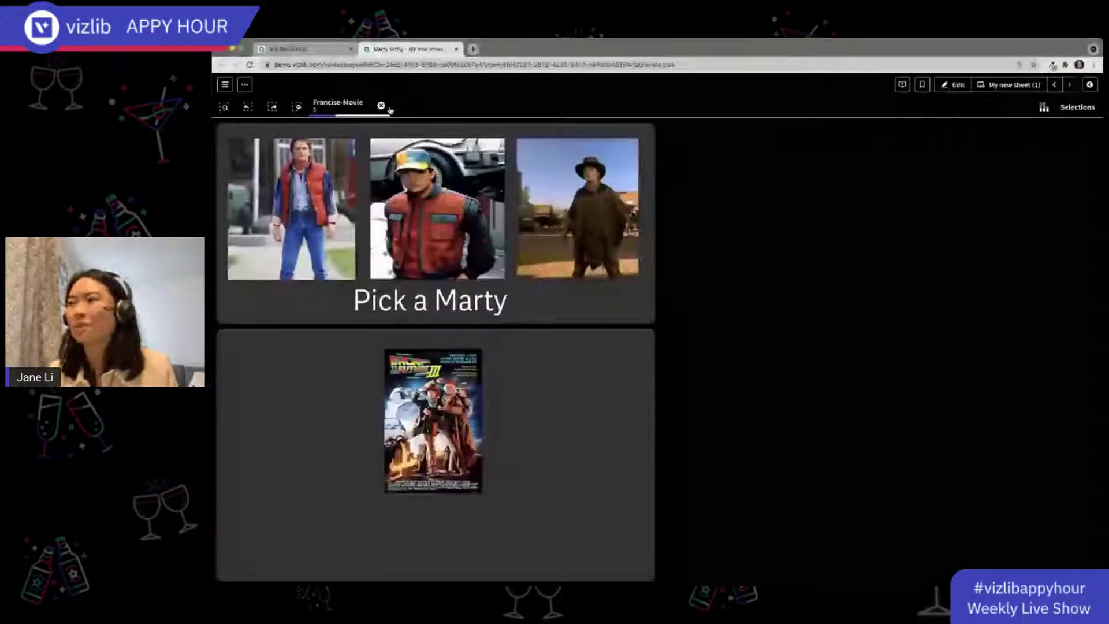
click(434, 215)
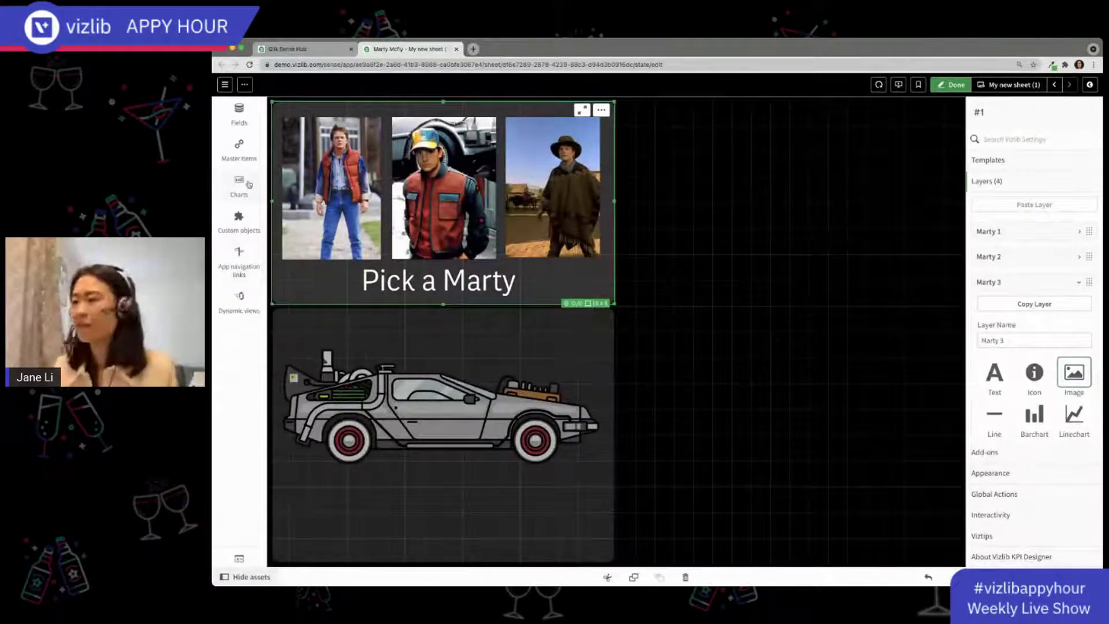
Add a second layer named "Box office text" to the DeLorean KPI object in edit mode
click(543, 508)
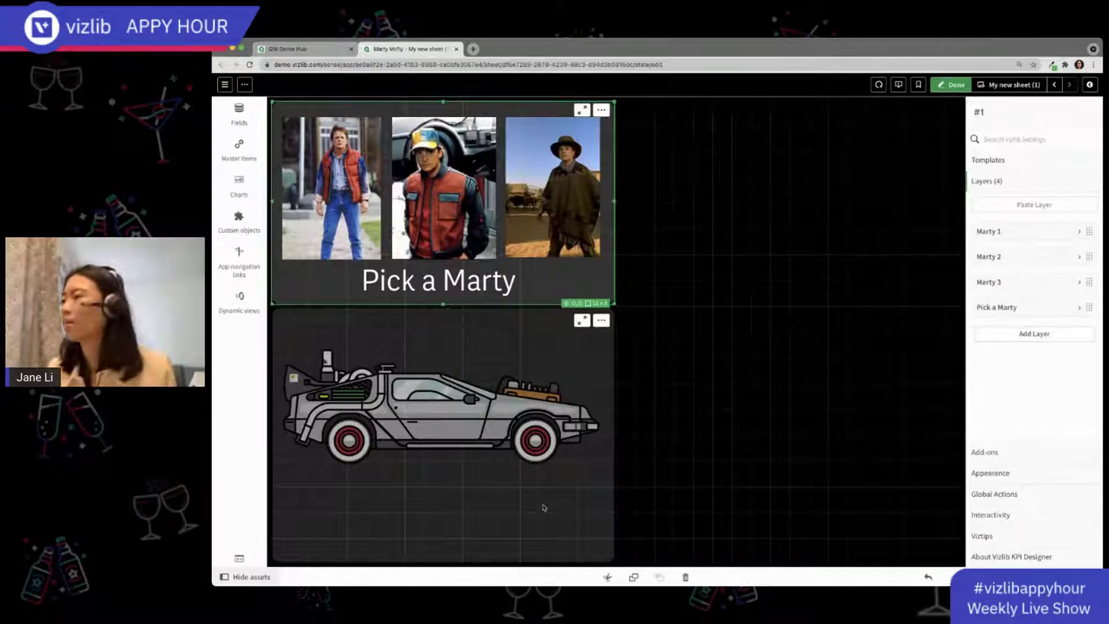
click(543, 509)
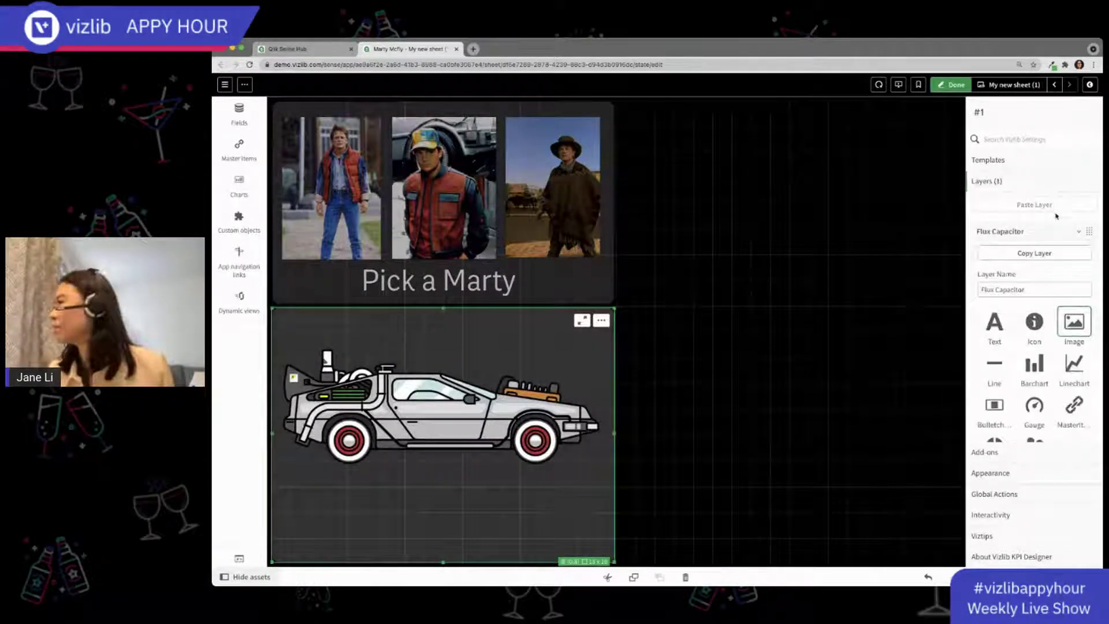
click(1010, 233)
click(1016, 255)
drag(1017, 313, 1001, 287)
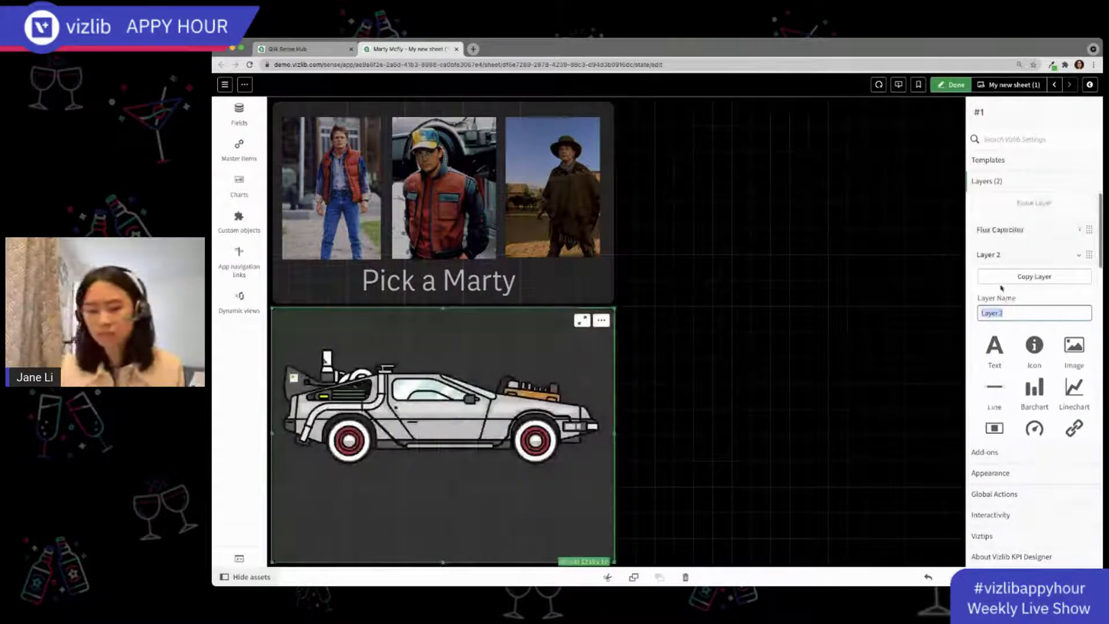
text(Box o)
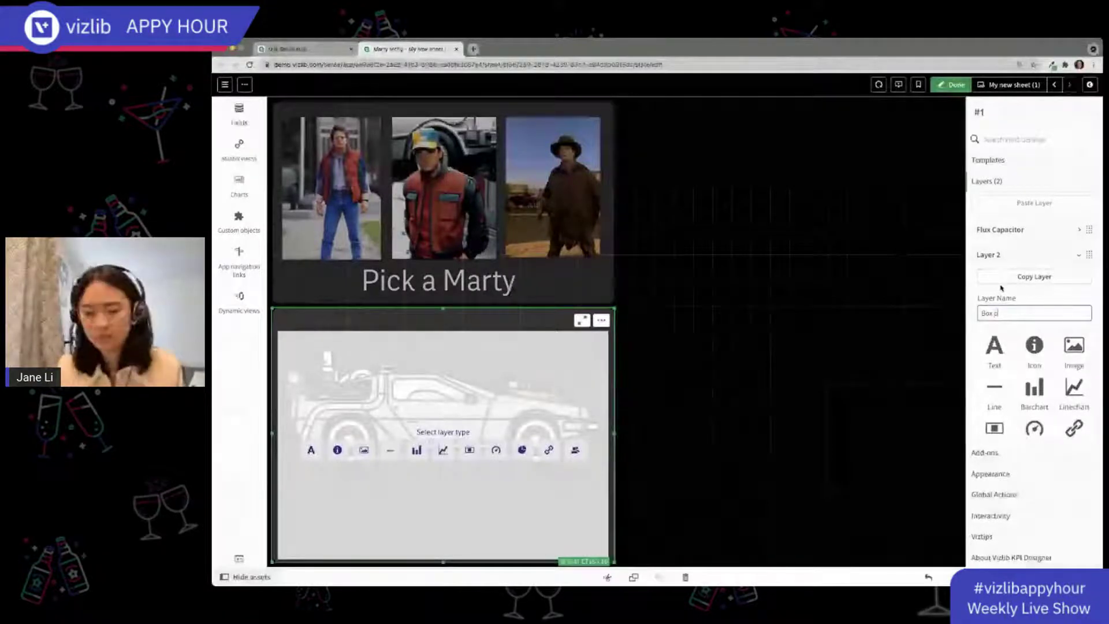
text(ffice text)
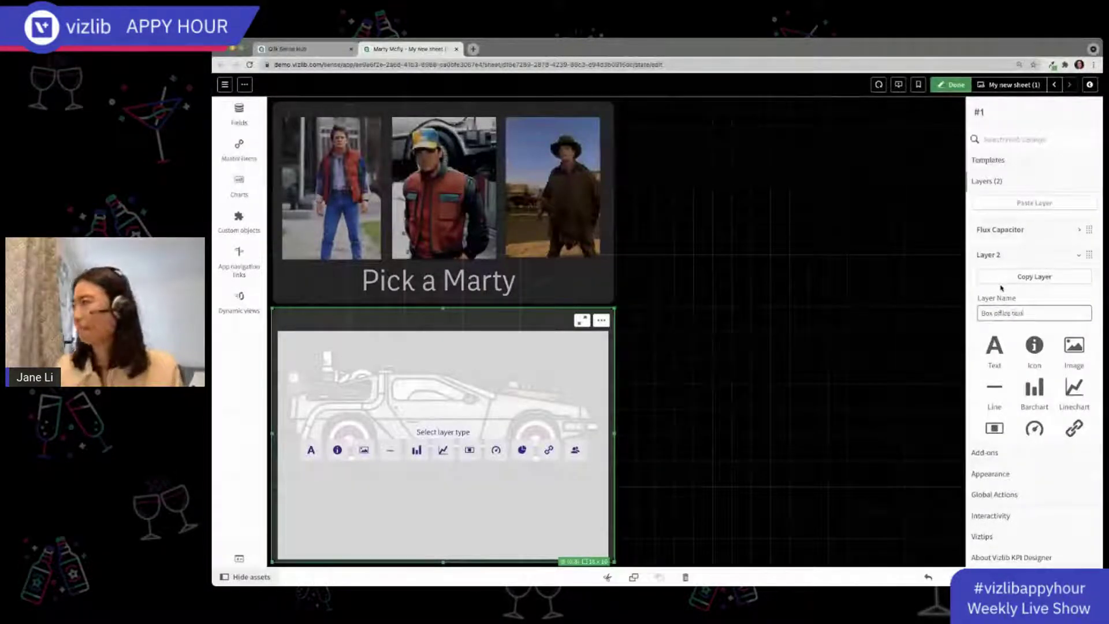
Make the Box office text layer a text layer that reads "Box Office"
click(994, 347)
scroll(1021, 368, down, 4)
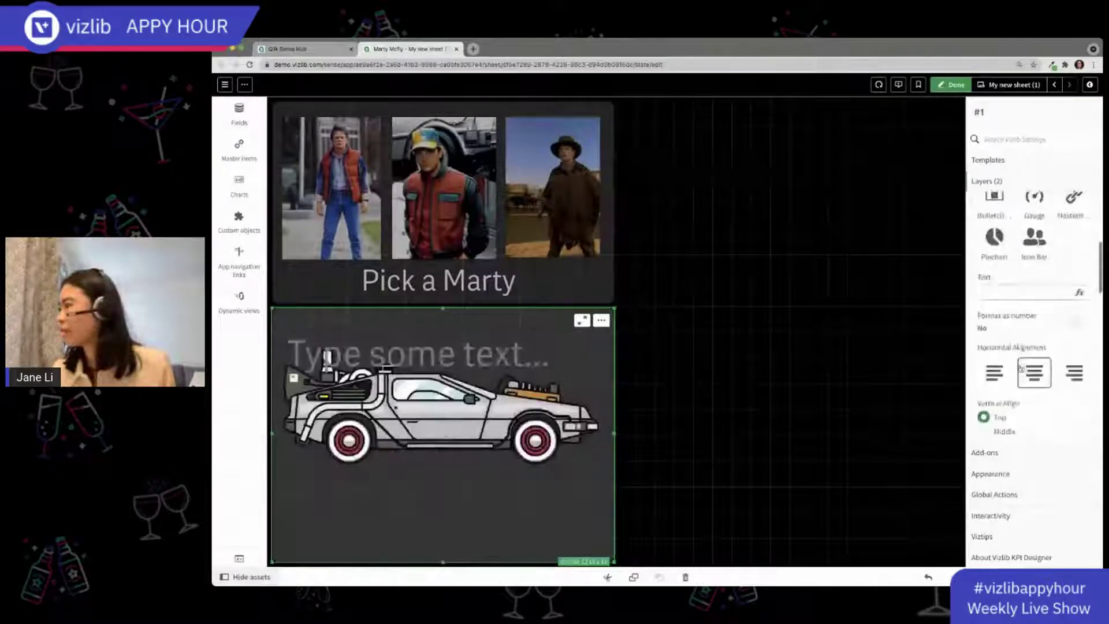
scroll(1020, 369, down, 2)
scroll(1015, 372, up, 1)
click(1007, 242)
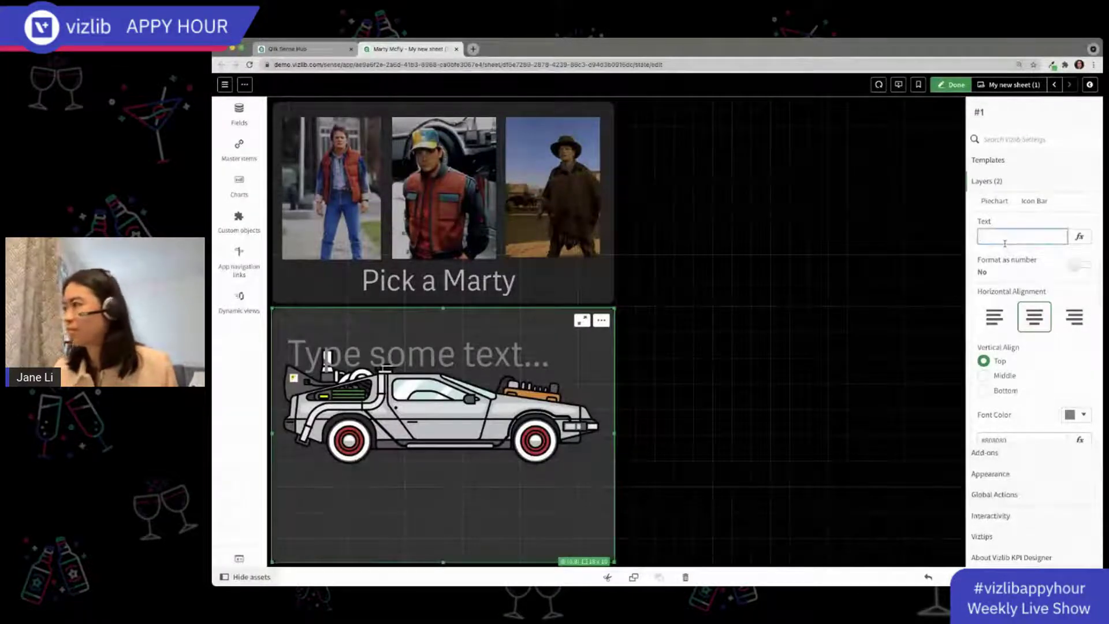
text(Box Office)
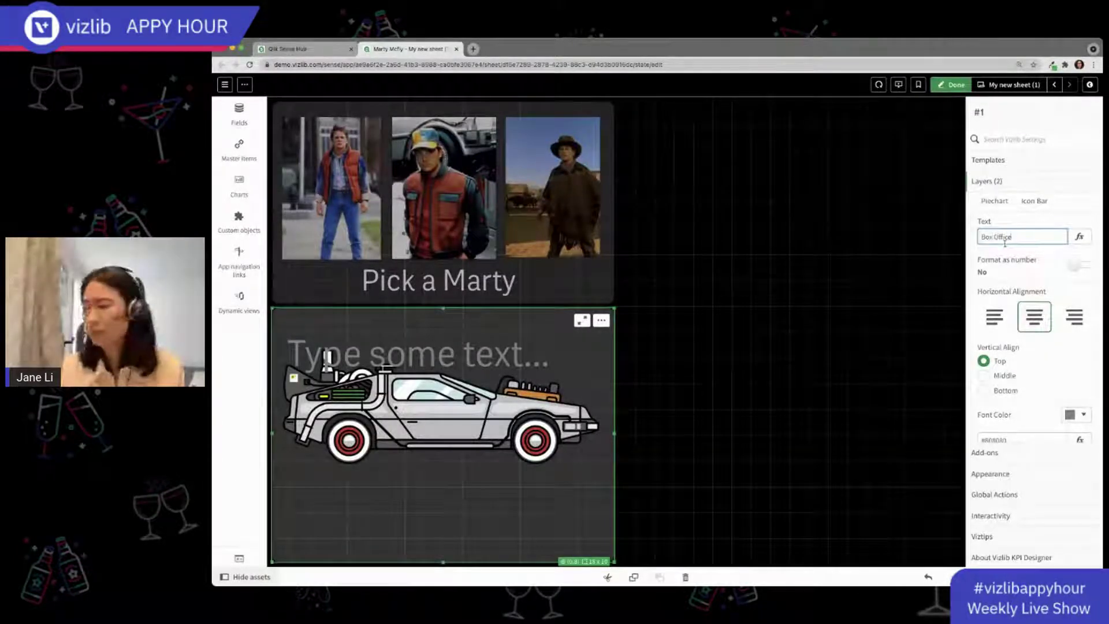
Color the Box Office text white and place it small in the lower-left corner beneath the DeLorean
click(1088, 419)
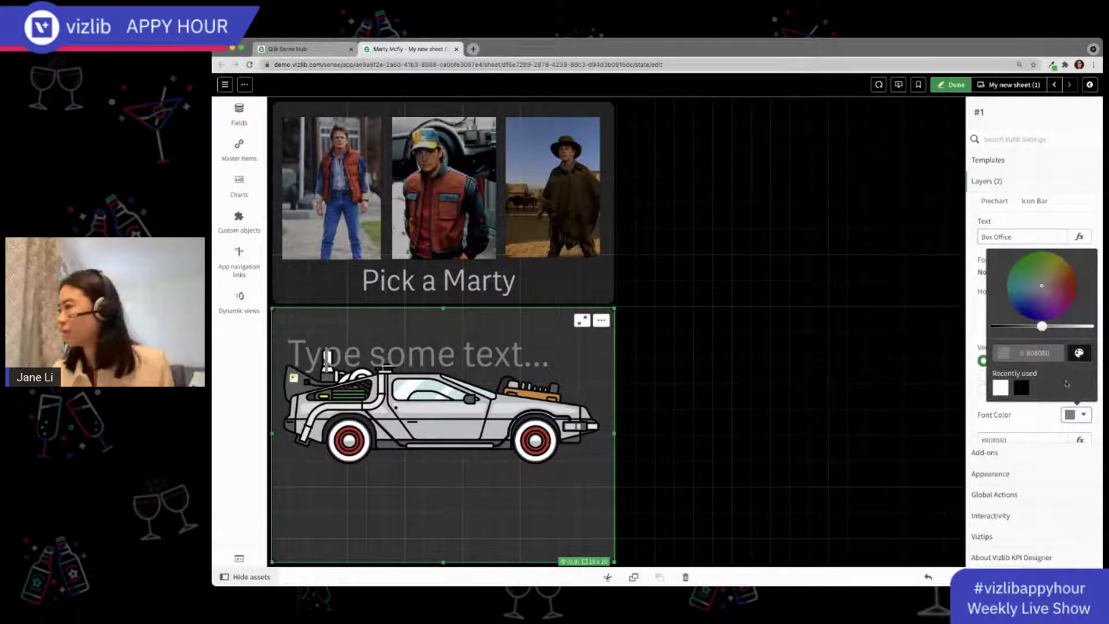
click(1078, 353)
click(1001, 388)
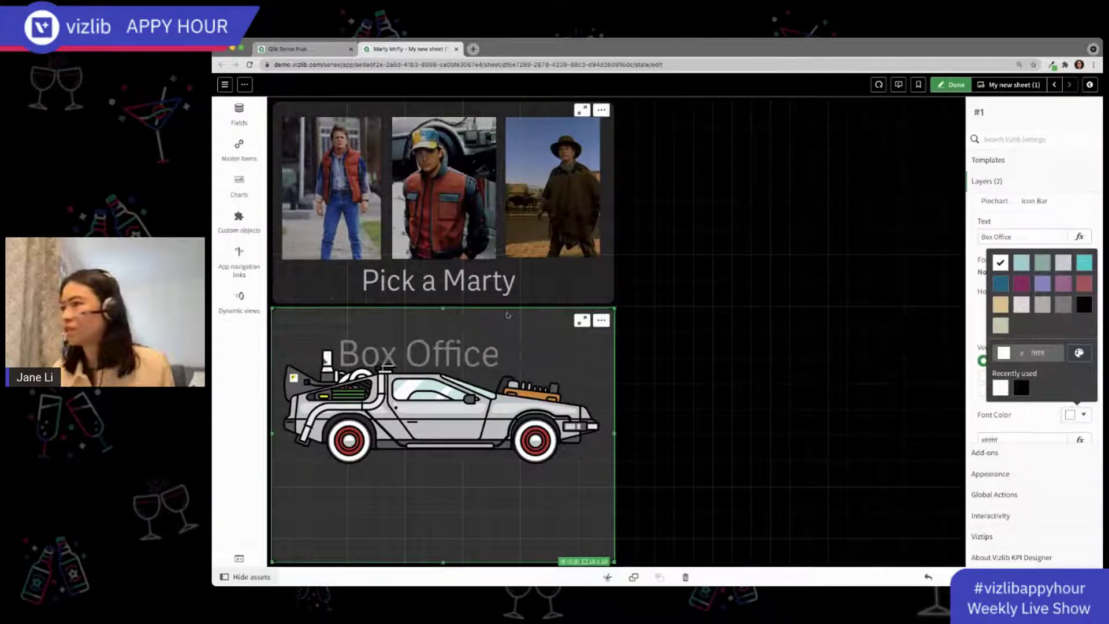
drag(413, 359, 413, 512)
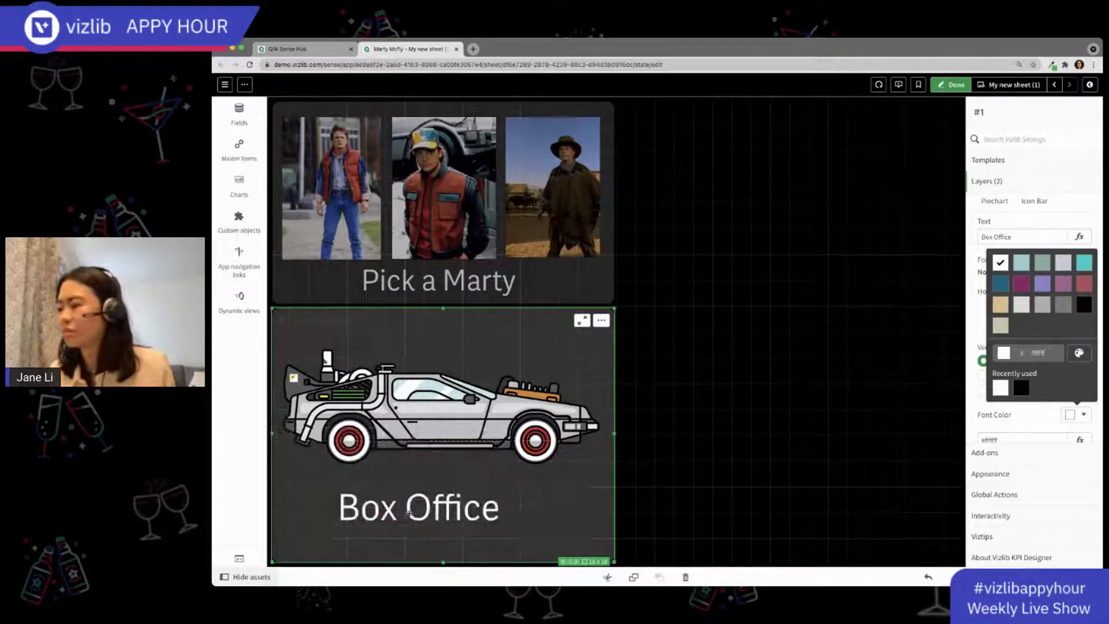
drag(557, 530, 312, 547)
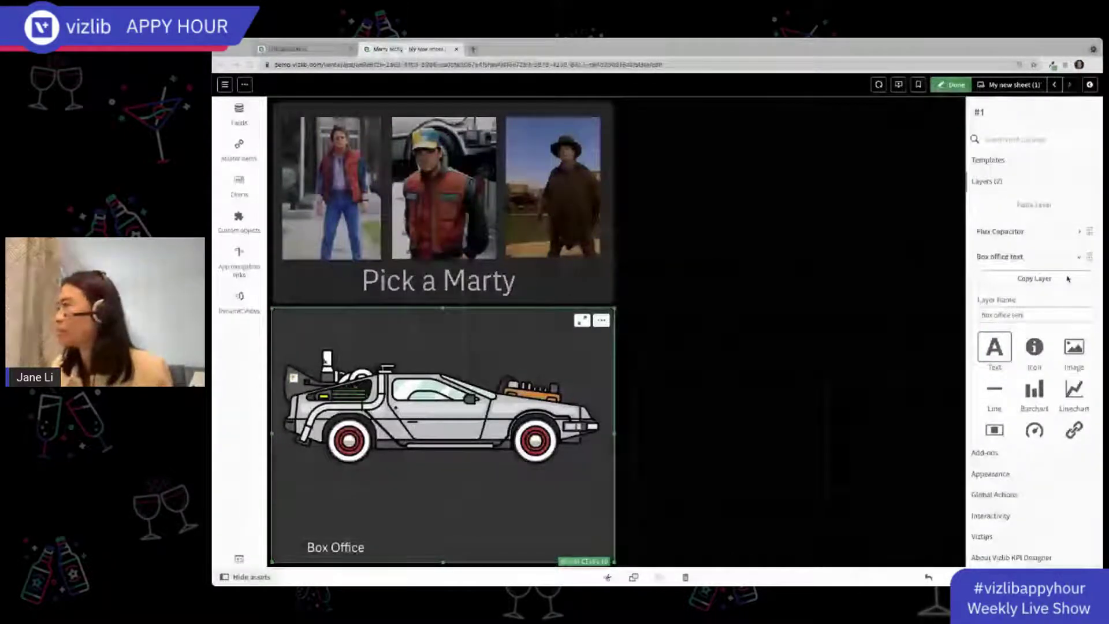
Add a third layer named "Rotten Tomato Ratings" to the DeLorean KPI object
scroll(1069, 279, down, 3)
scroll(1041, 358, down, 4)
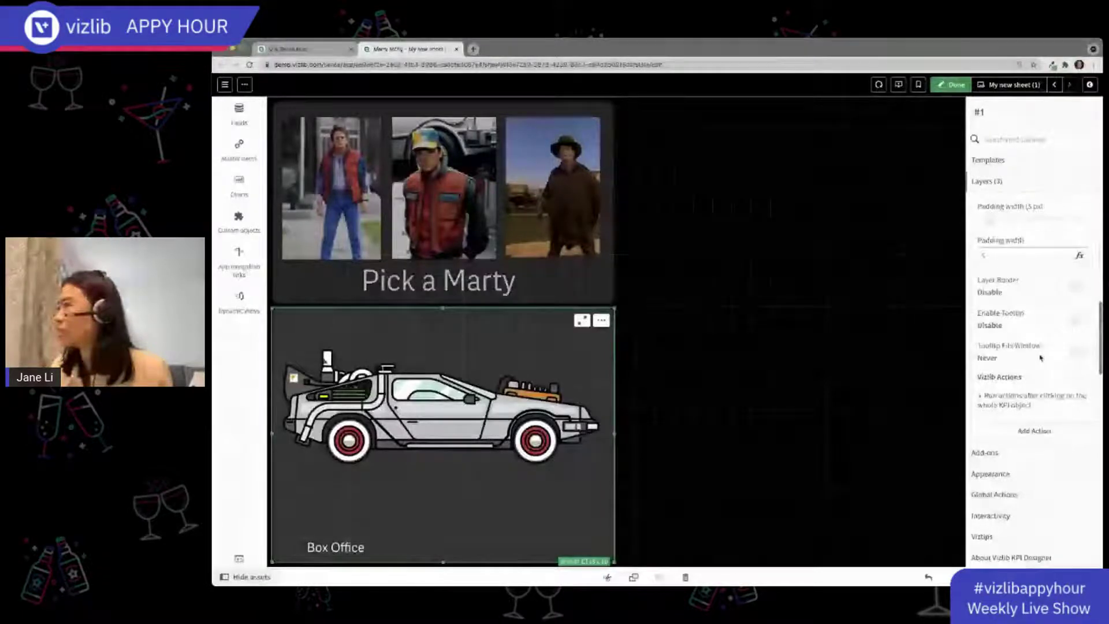
scroll(1040, 335, up, 6)
triple_click(1019, 285)
text(Re)
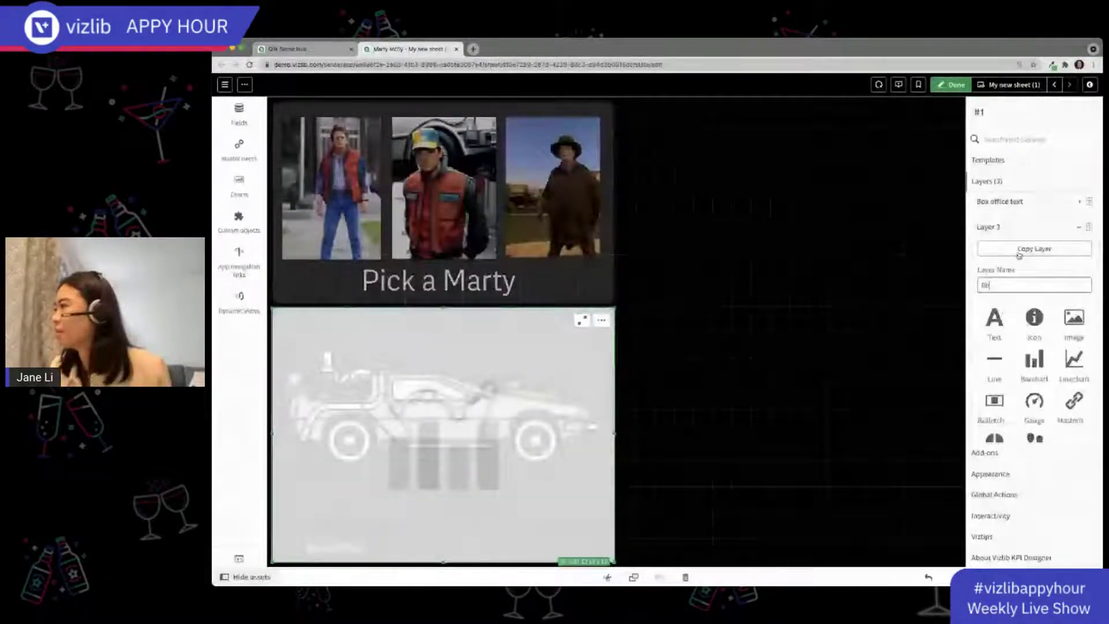
text(tten Tomato R)
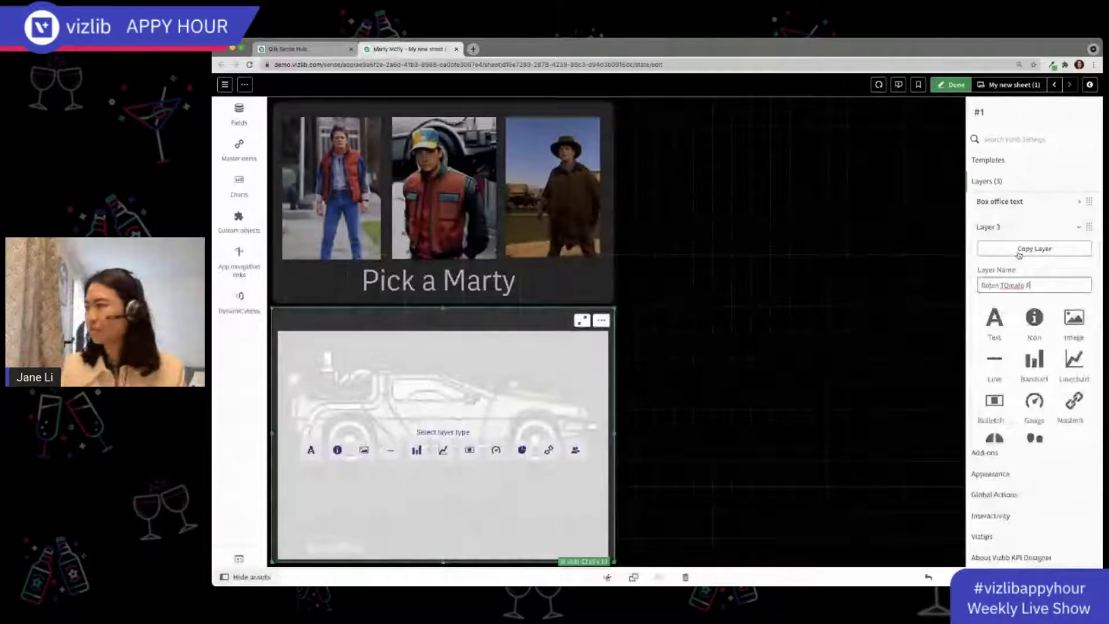
key(BackSpace)
key(BackSpace)
key(BackSpace)
key(BackSpace)
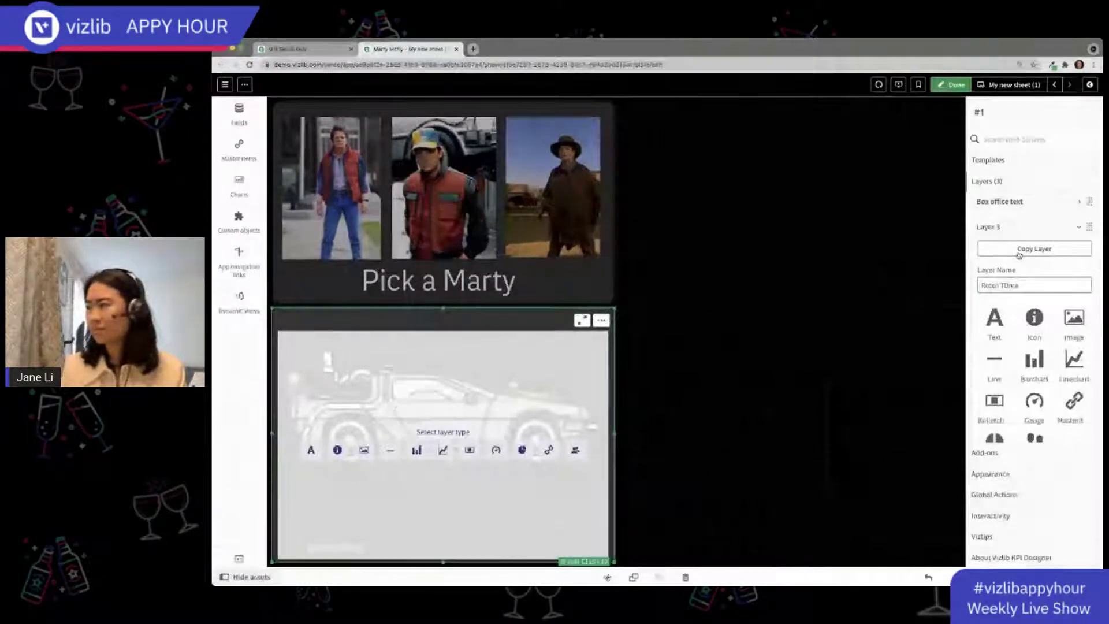
key(BackSpace)
key(BackSpace)
key(BackSpace)
text(omato Ratings)
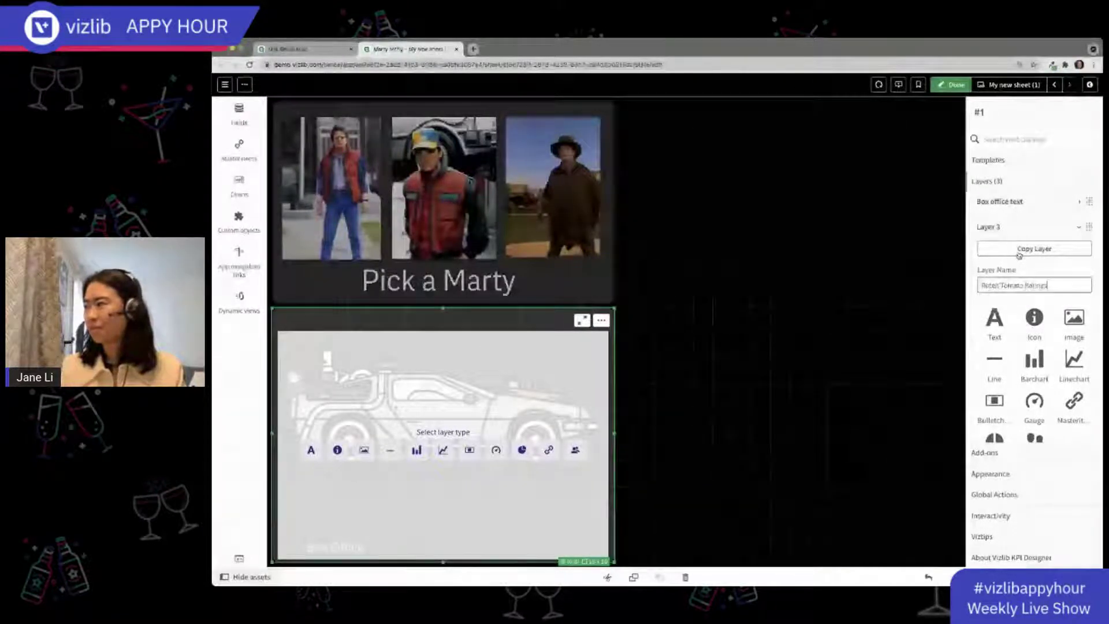
Make the Rotten Tomato Ratings layer a text layer that reads "Rotten Tomato Ratings"
scroll(999, 268, down, 1)
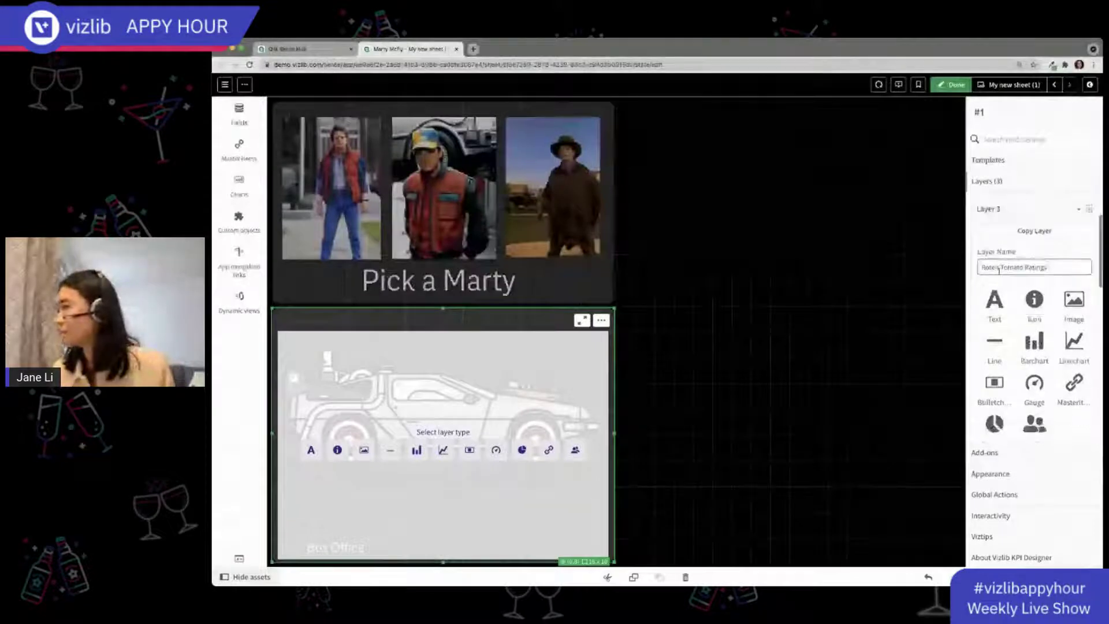
scroll(1035, 356, down, 3)
scroll(1035, 355, down, 3)
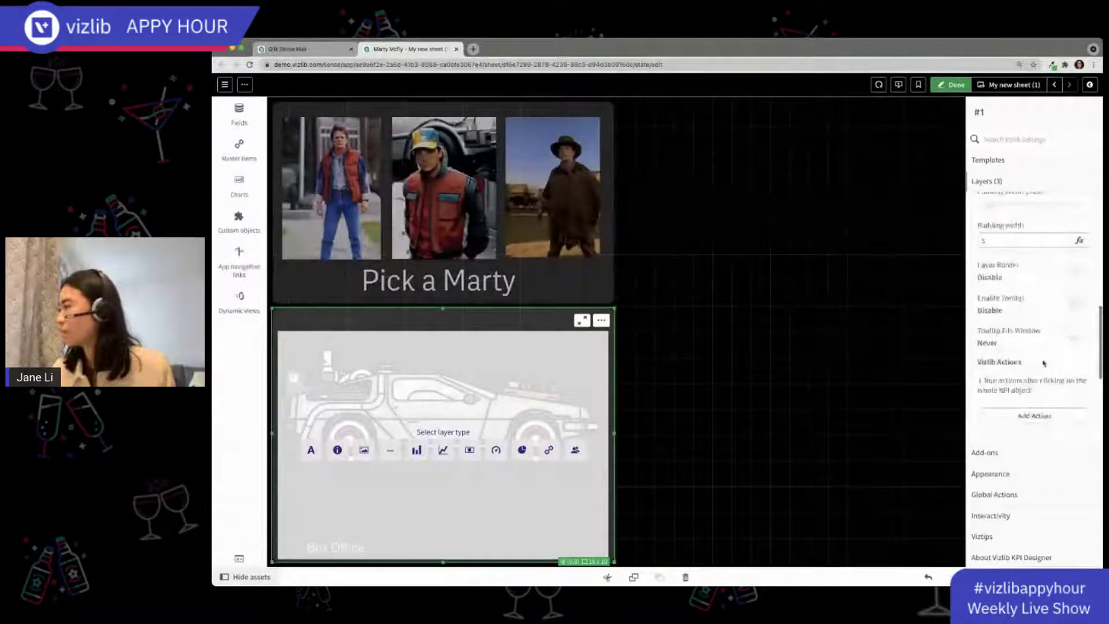
scroll(1040, 354, up, 7)
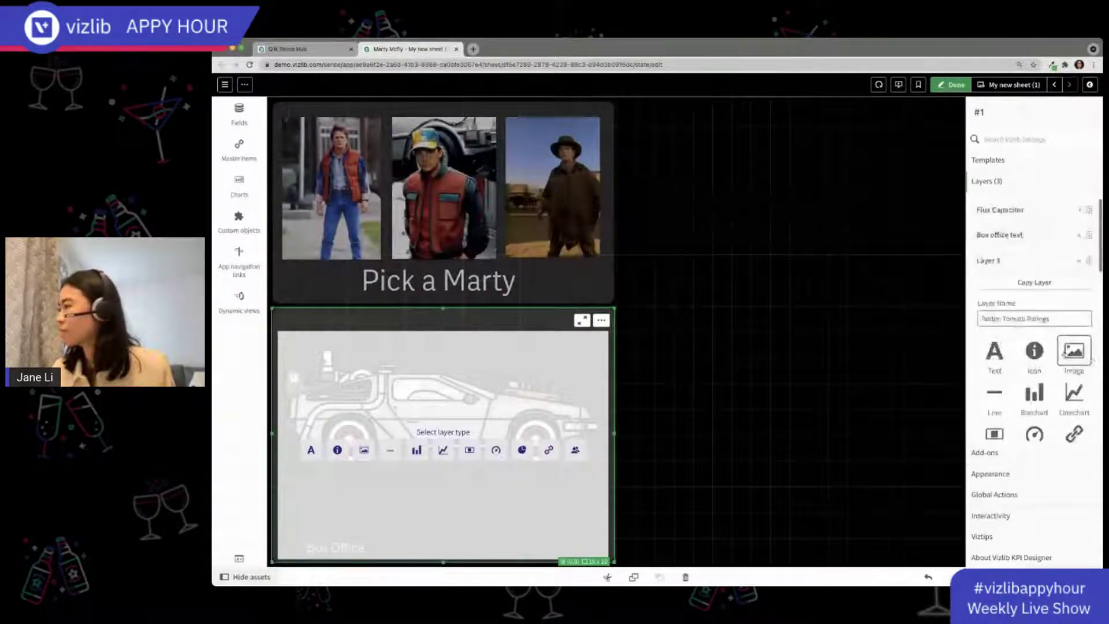
click(1011, 348)
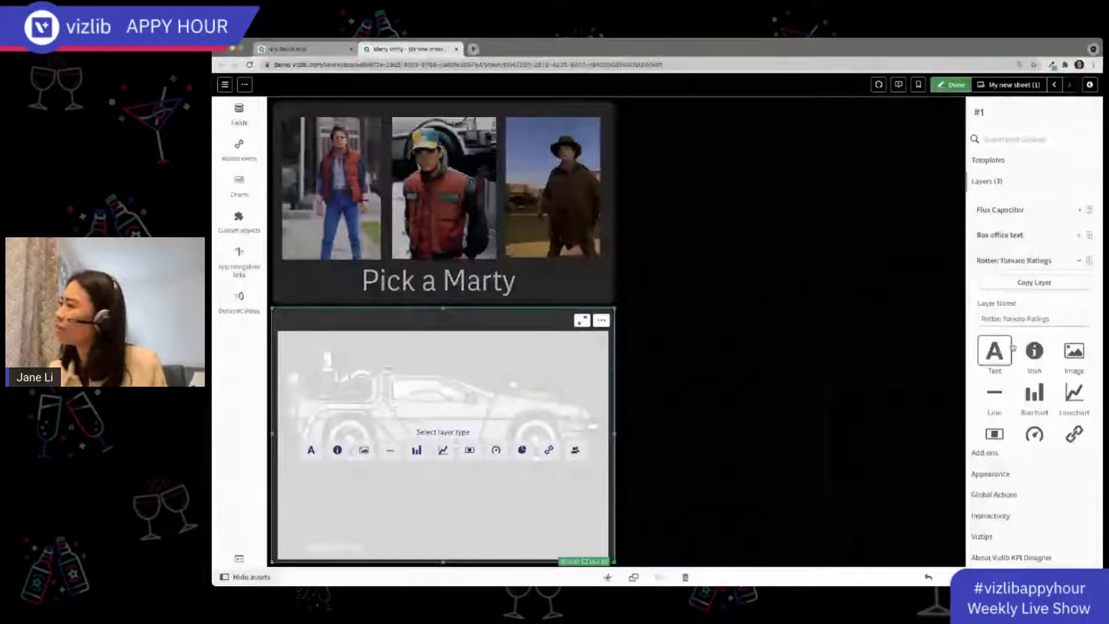
text(Rotten)
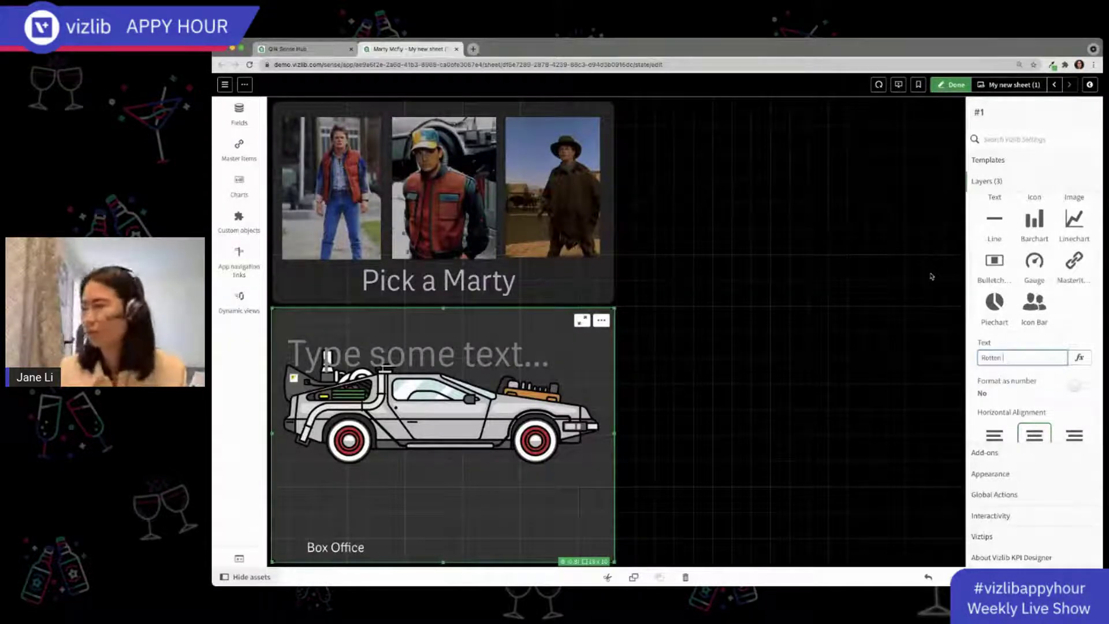
text( Tomato)
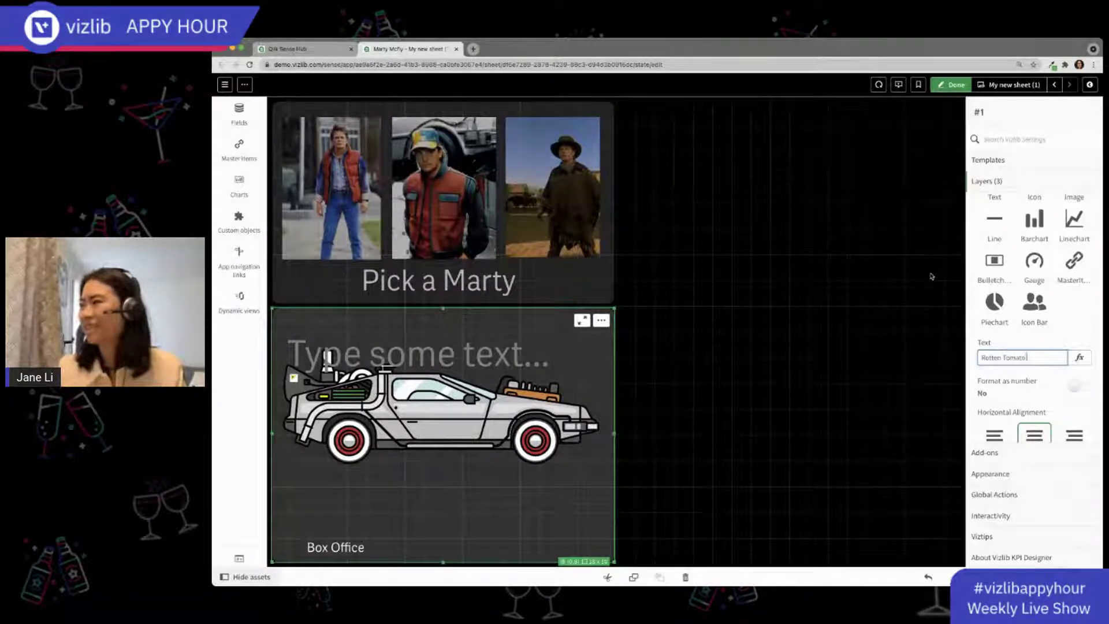
text( Ratings)
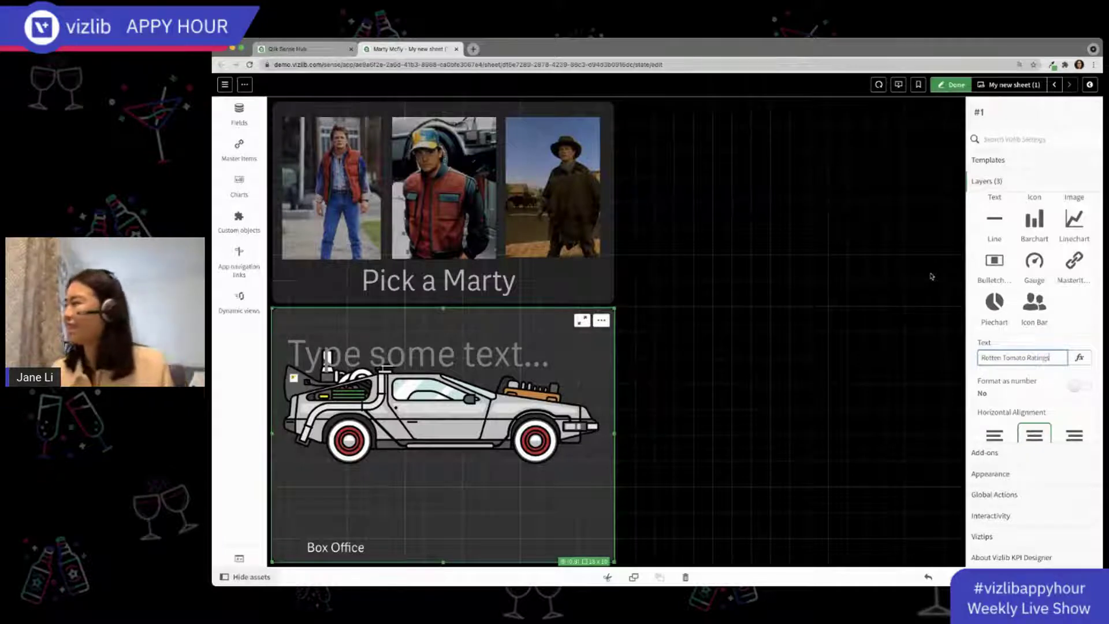
key(Return)
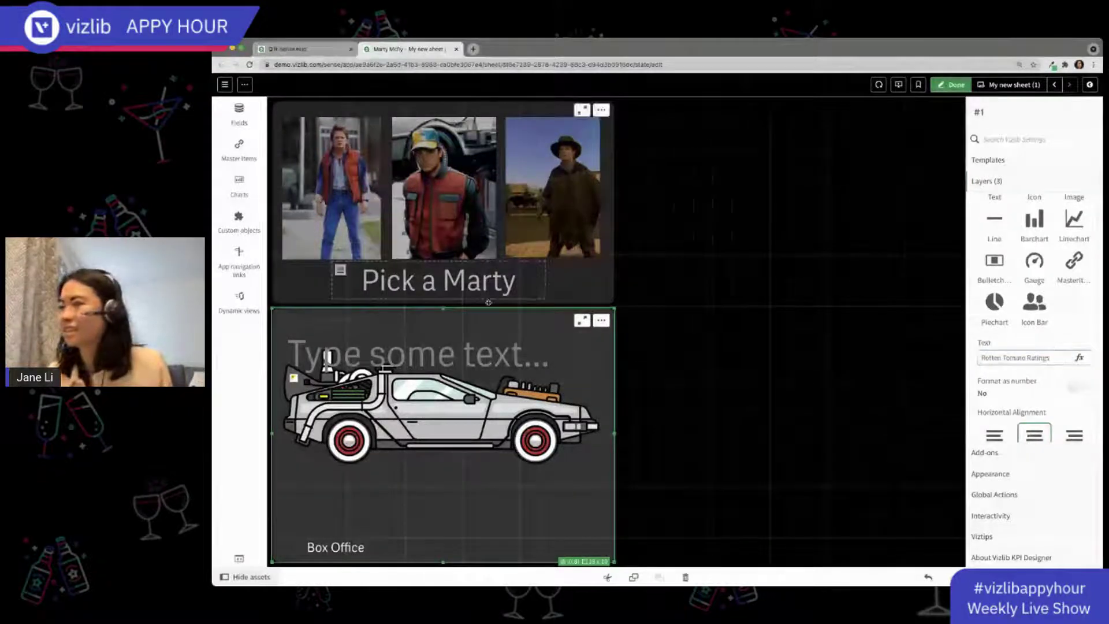
Move the Rotten Tomato Ratings text down to the area just above the Box Office text
drag(483, 366, 439, 480)
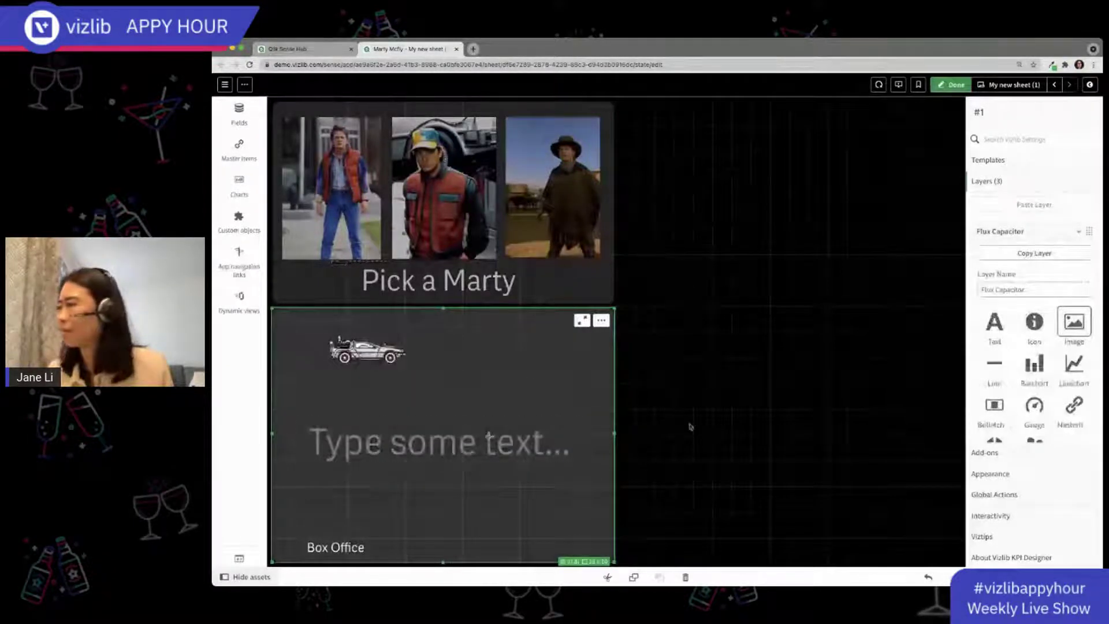
click(1039, 235)
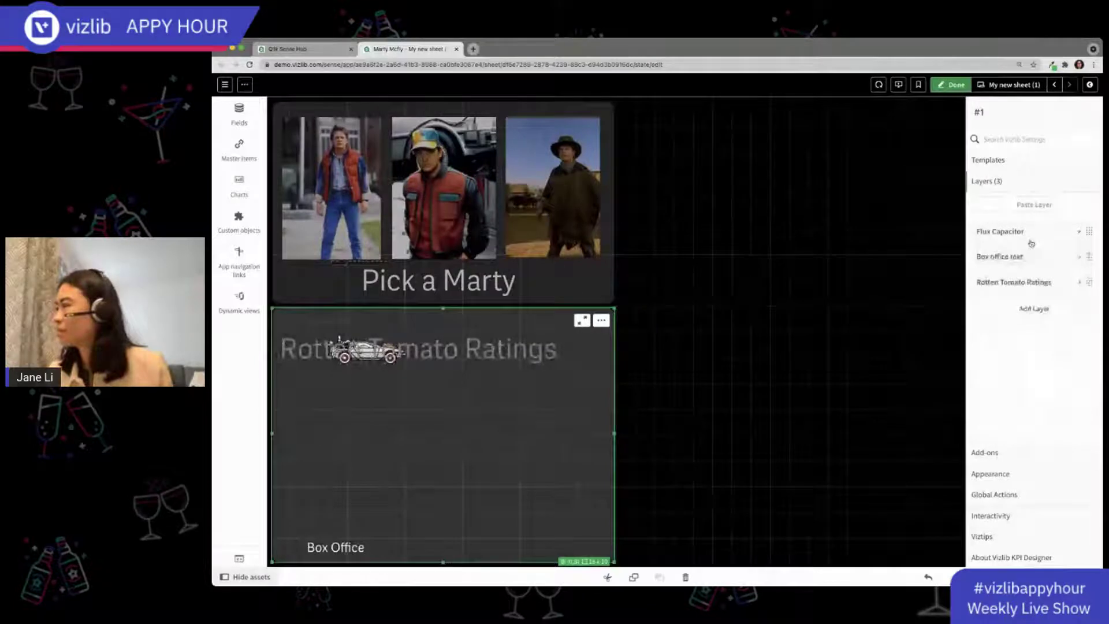
click(1030, 282)
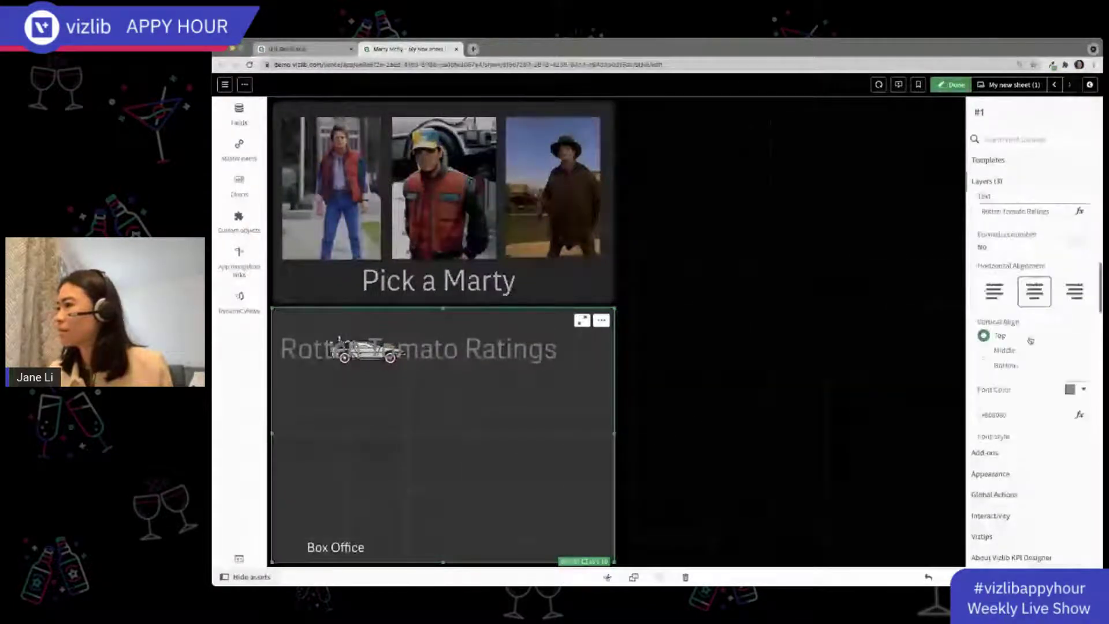
drag(376, 350, 396, 475)
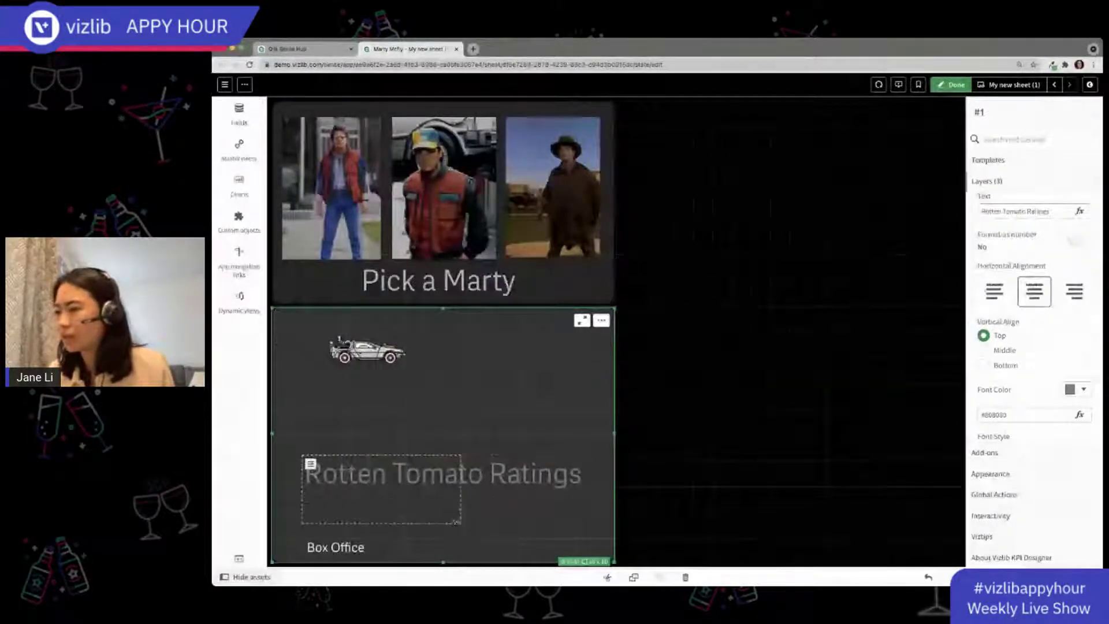
Set the Rotten Tomato Ratings text to fit to layer and place it small in the object's lower-right corner
scroll(1078, 309, up, 2)
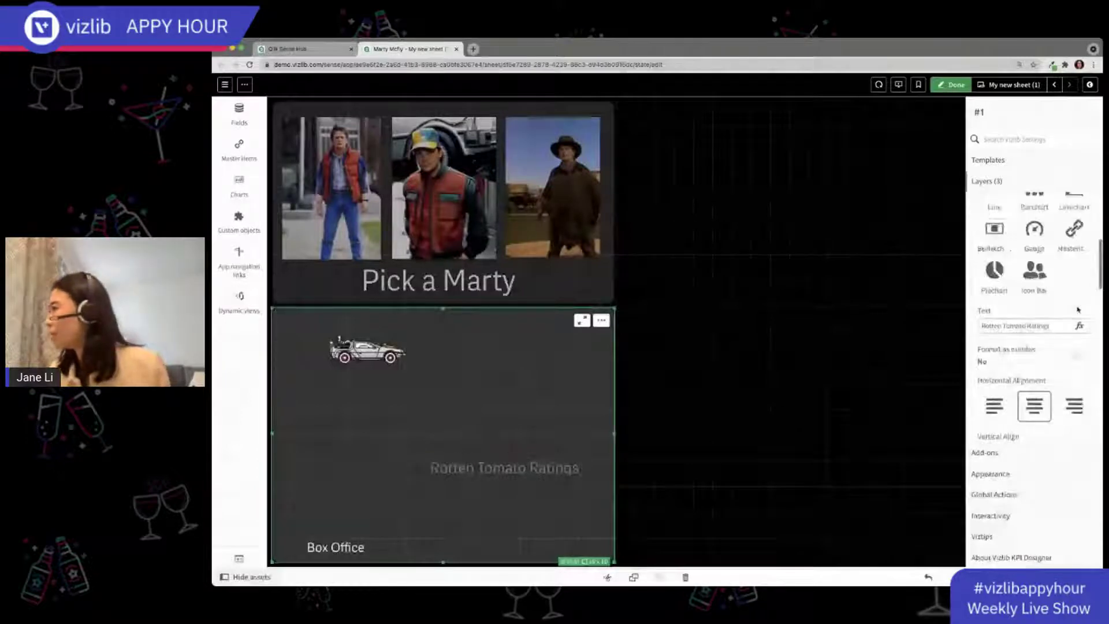
scroll(1078, 310, down, 5)
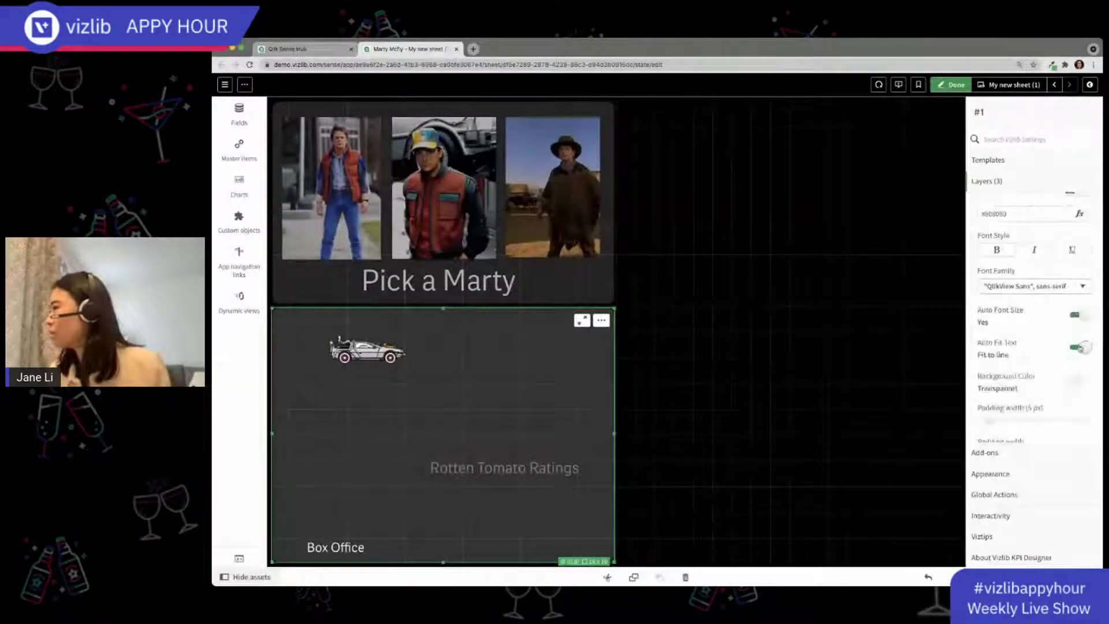
click(1079, 347)
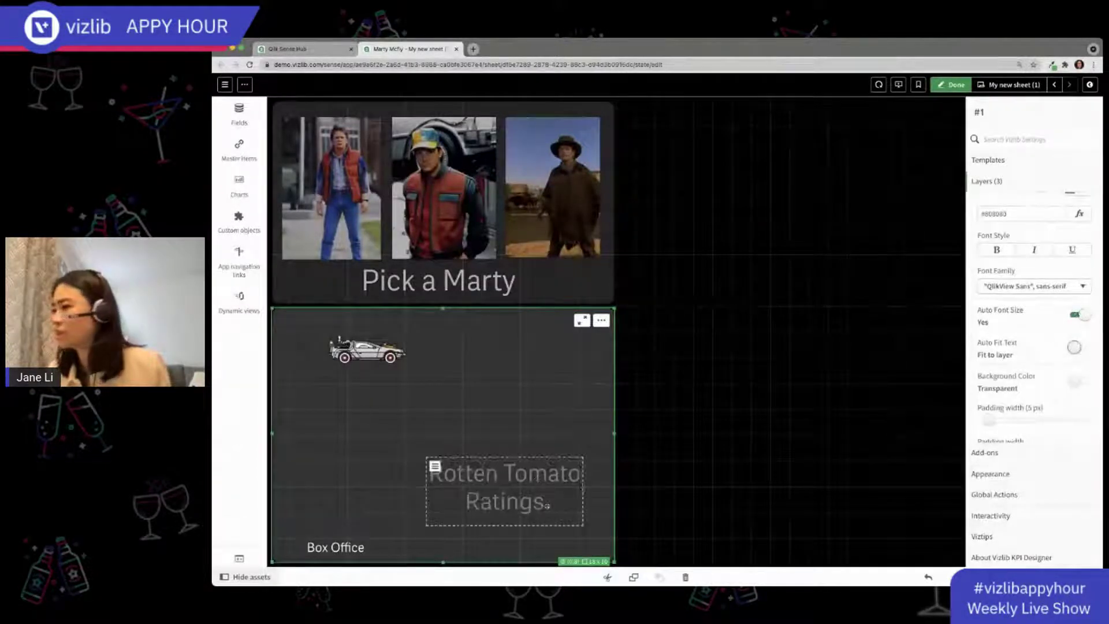
drag(576, 517, 540, 549)
Adjust the Box Office text's position and enlarge the DeLorean image to span the object's width
drag(340, 549, 343, 536)
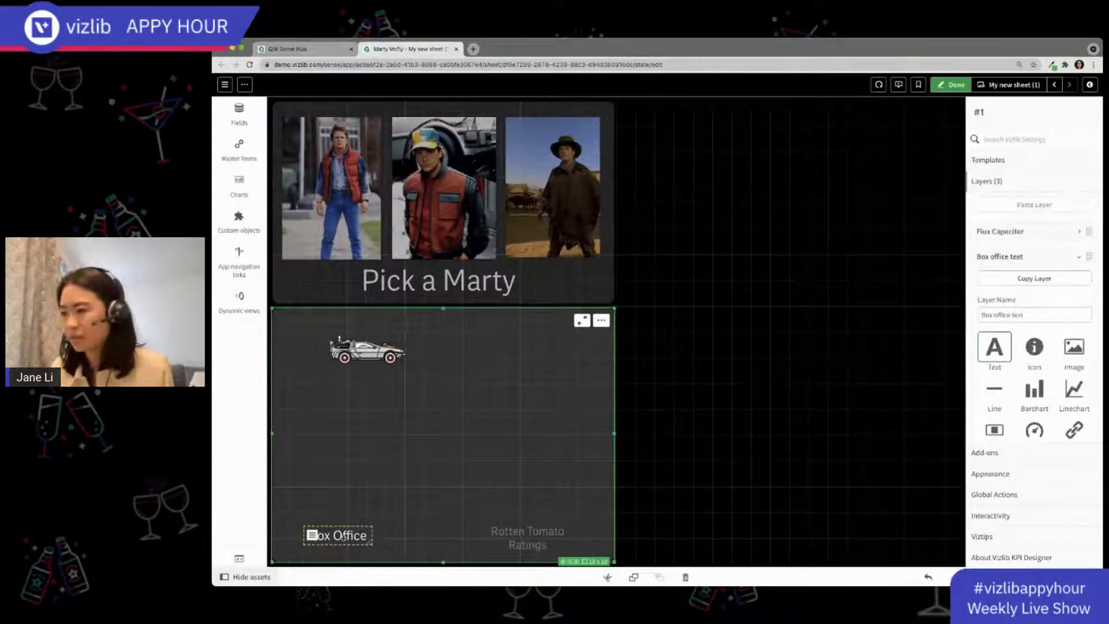
click(396, 360)
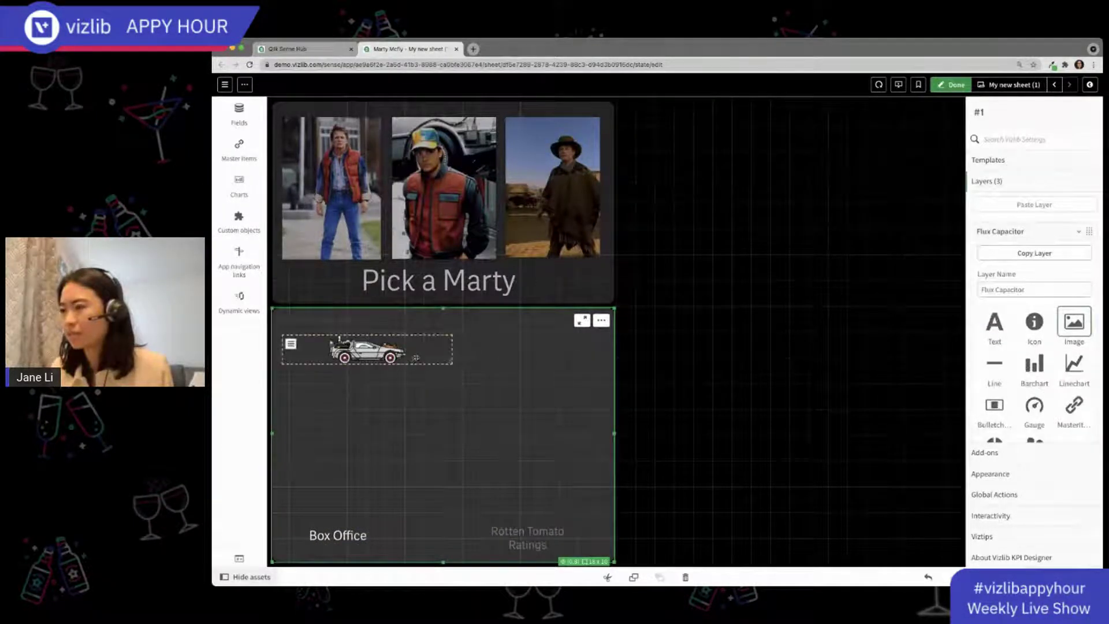
drag(452, 364, 600, 369)
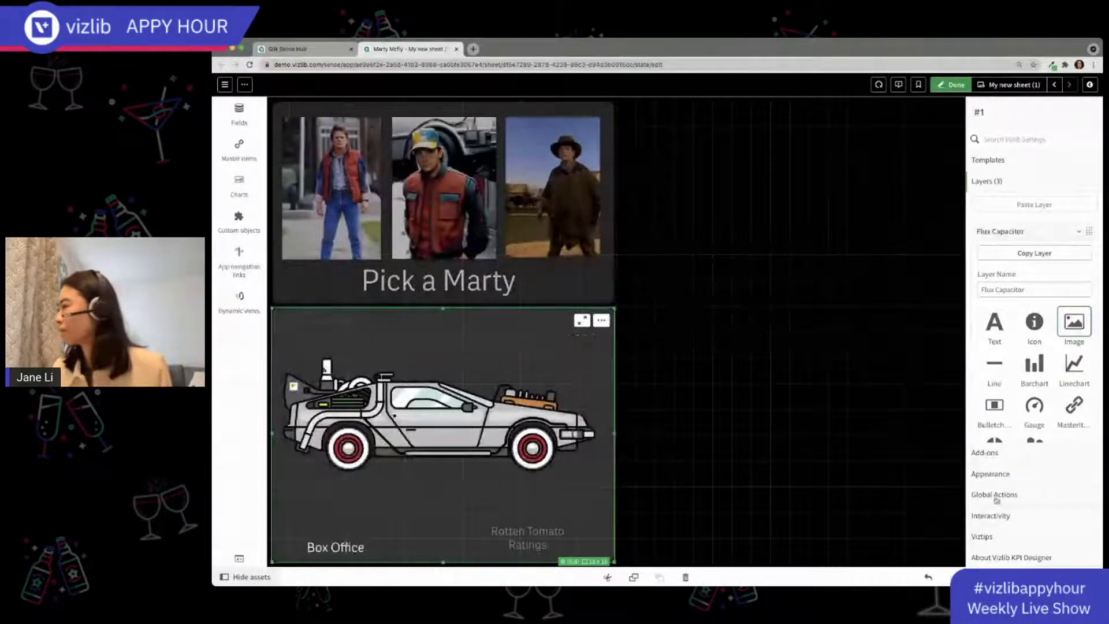
Turn off titles for the DeLorean KPI object and select its car image
click(990, 474)
click(1081, 270)
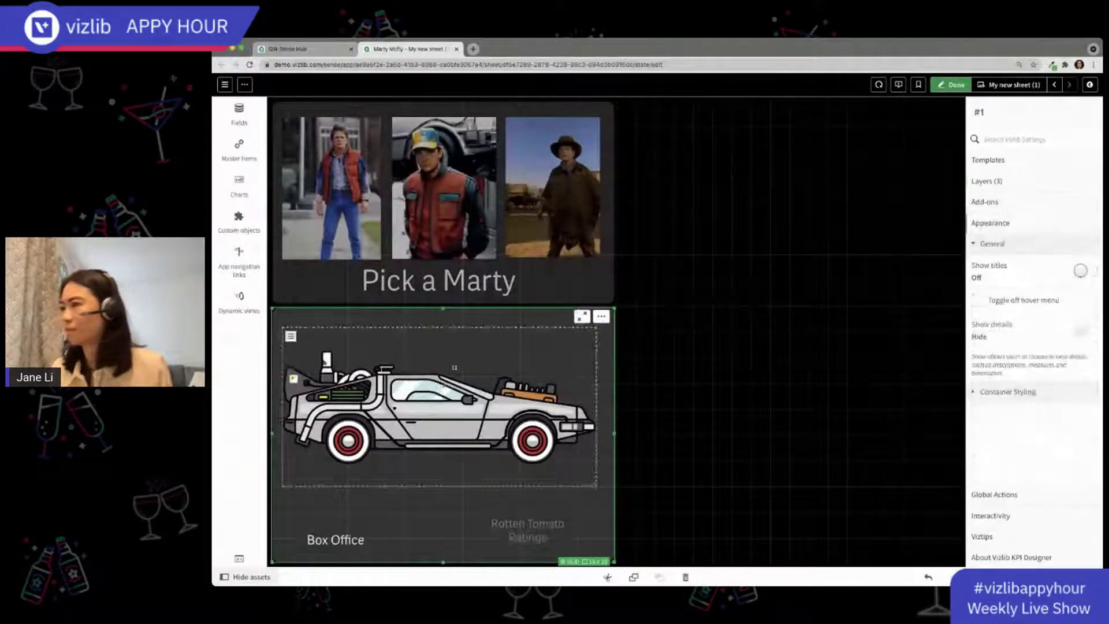
click(433, 399)
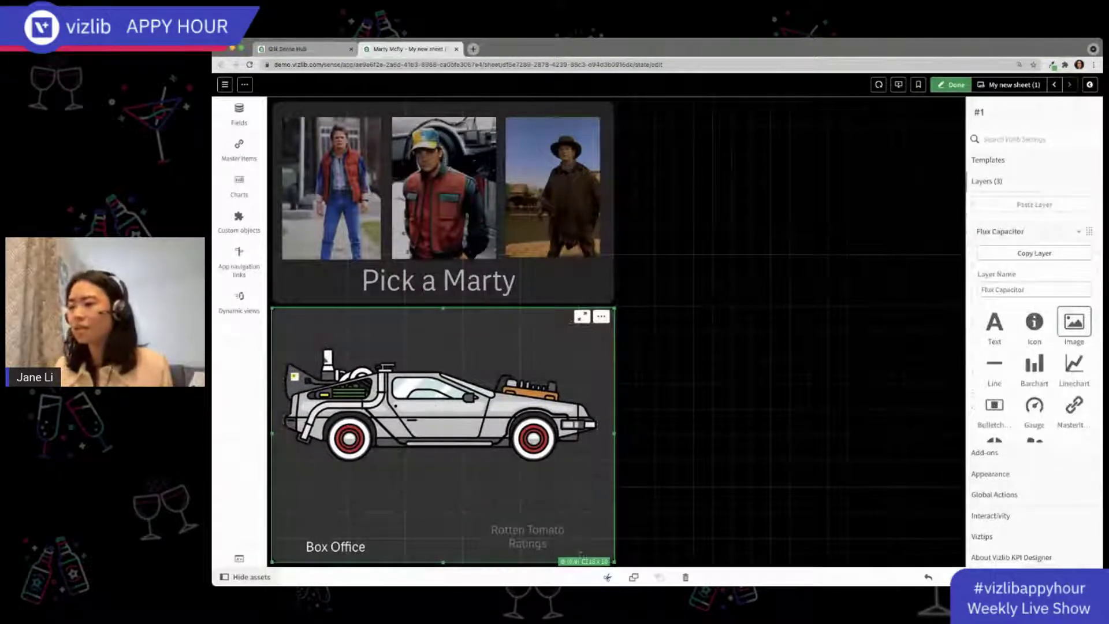
Set the font color of the Rotten Tomato Ratings text to white
click(527, 536)
scroll(1048, 328, down, 7)
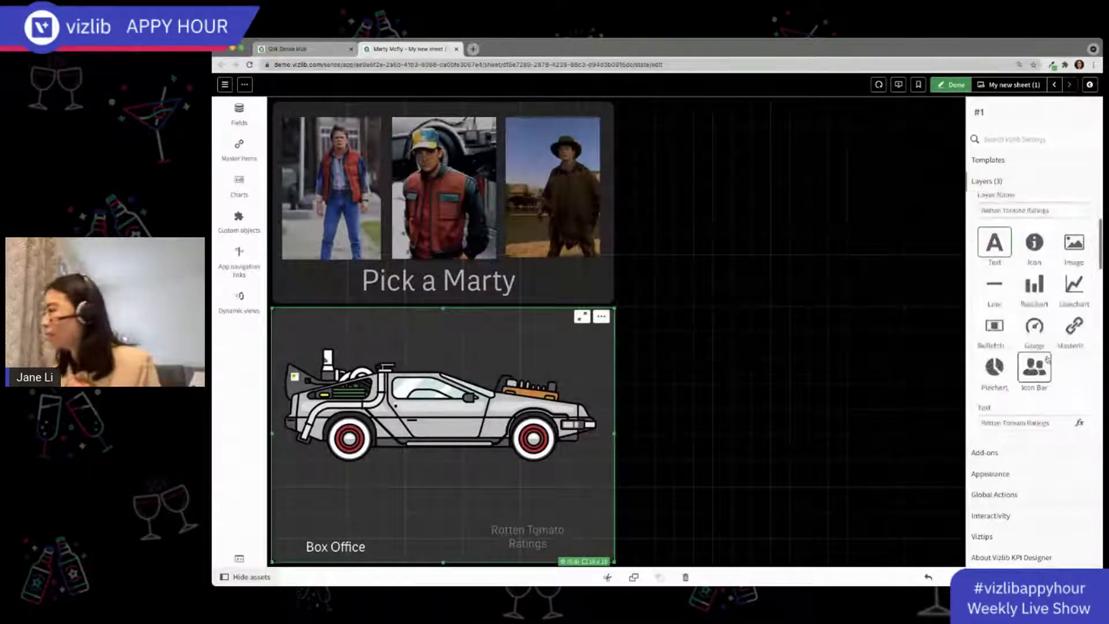
click(1082, 341)
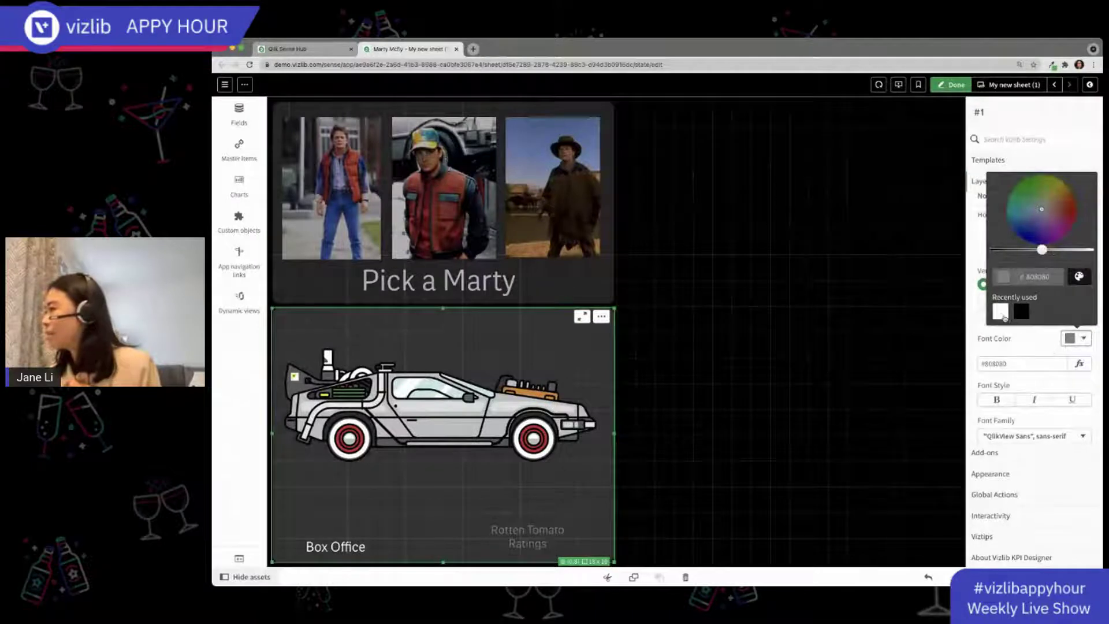
click(1002, 314)
click(1027, 342)
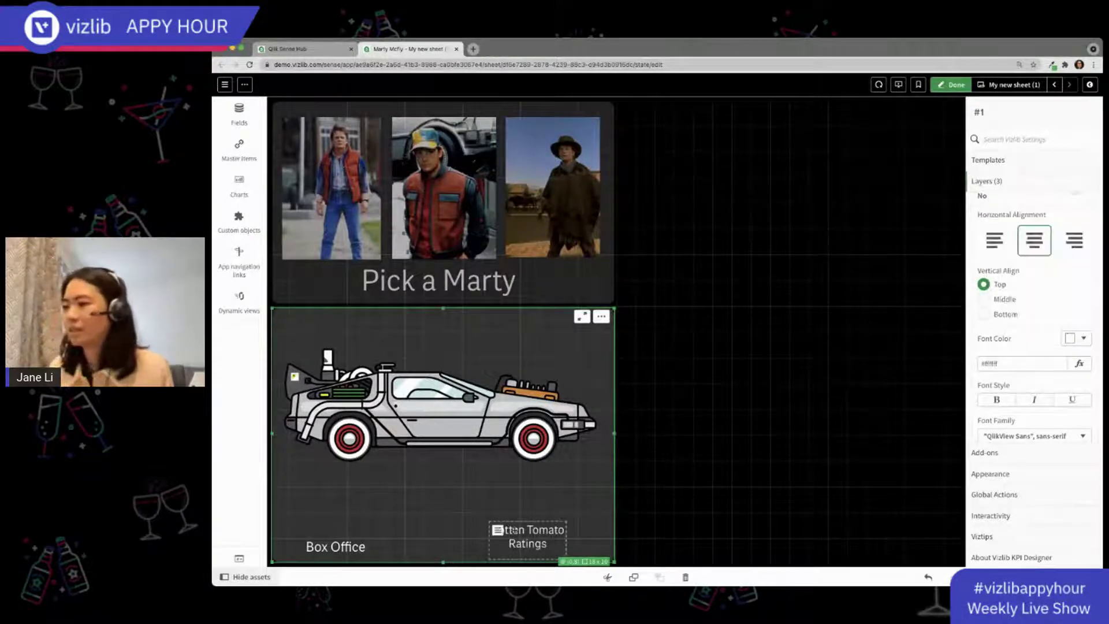
Nudge the Box Office text upward and add a new layer named "Box Office $" to the DeLorean KPI object
click(340, 542)
drag(340, 545, 339, 540)
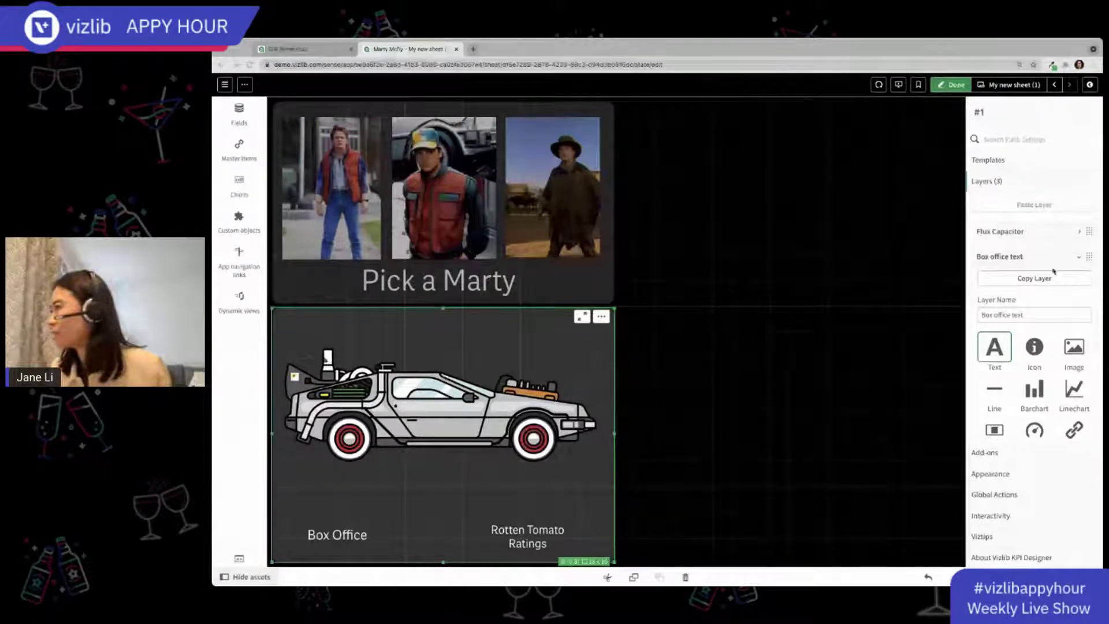
click(1054, 266)
click(1023, 310)
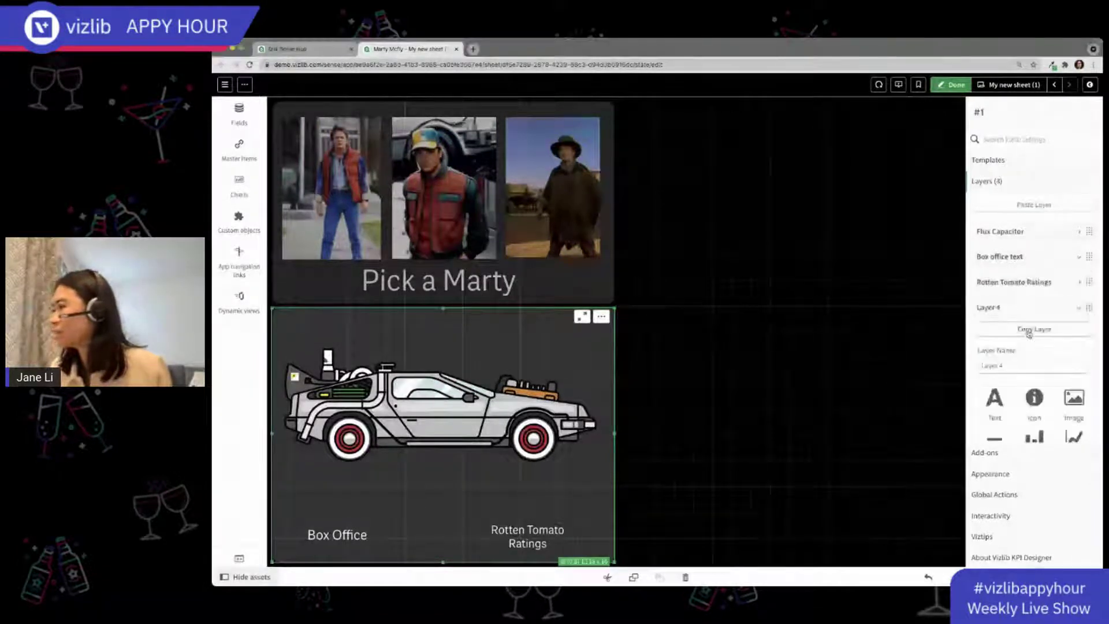
click(1032, 366)
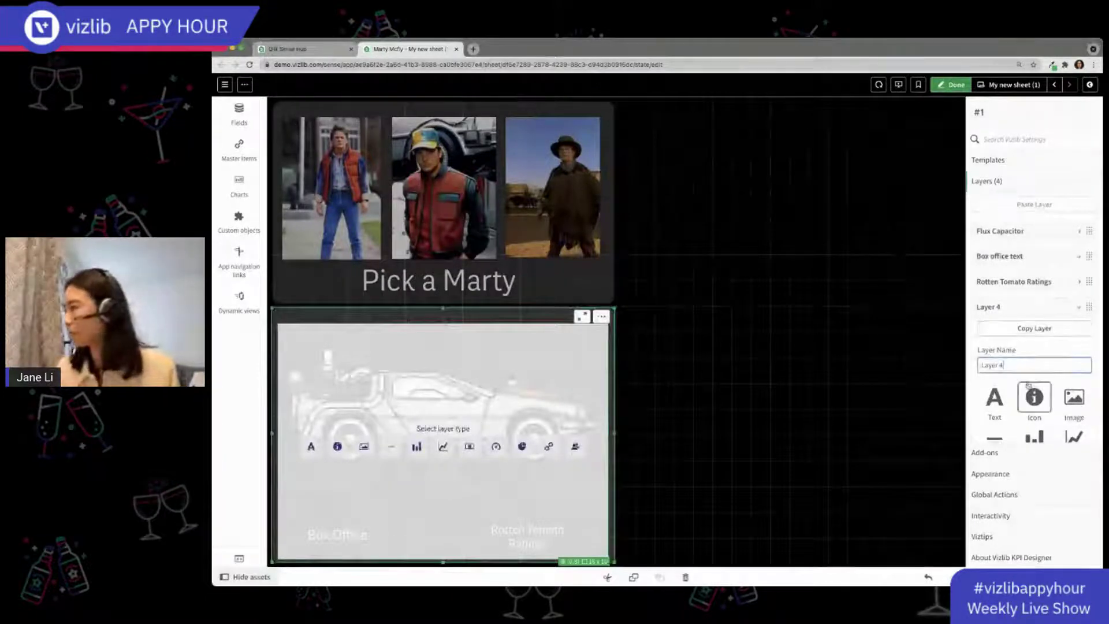
scroll(1013, 357, down, 1)
drag(1012, 357, 893, 374)
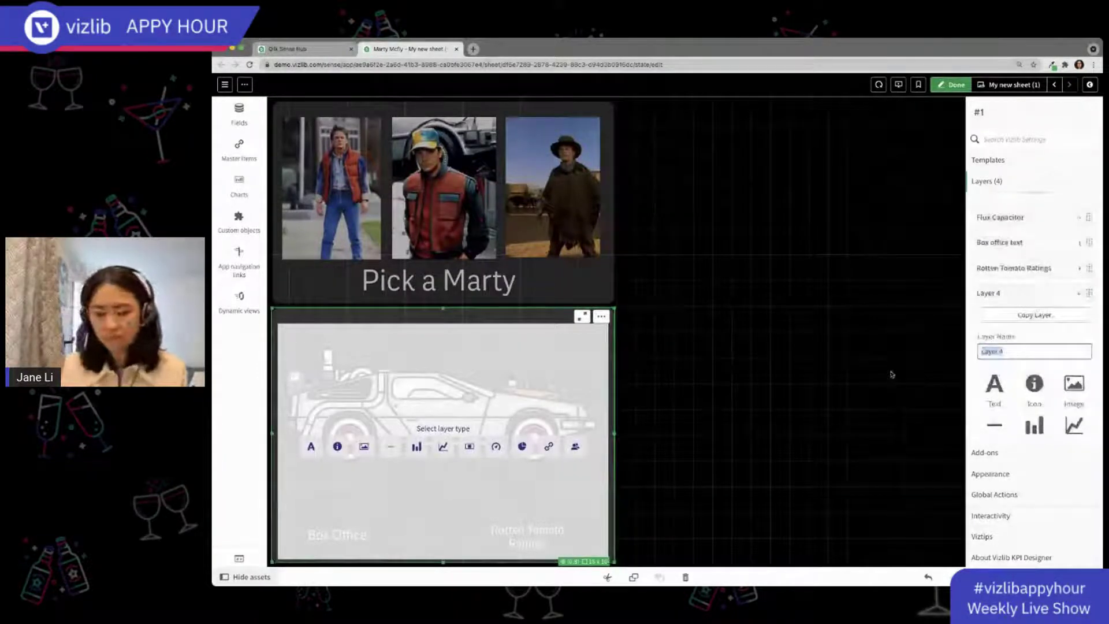
text(Box Office $)
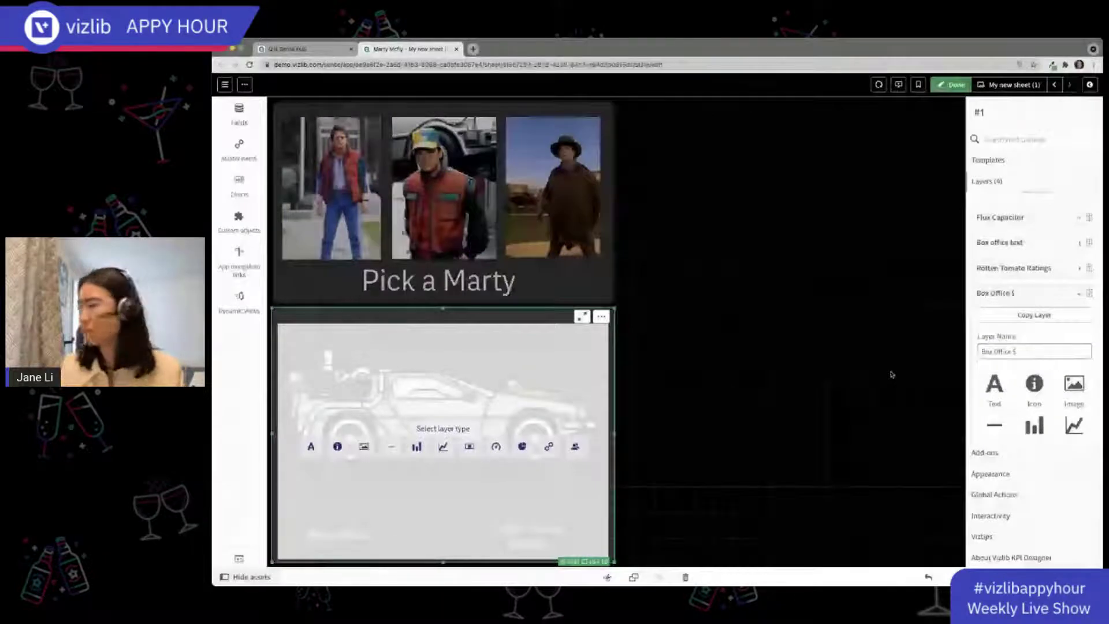
Make the Box Office $ layer a text layer with the expression =if(GetSelectedCount([Francise-Movie])>0,'$'&BoxOffice&' M','Select a Marty.')
scroll(1041, 363, down, 5)
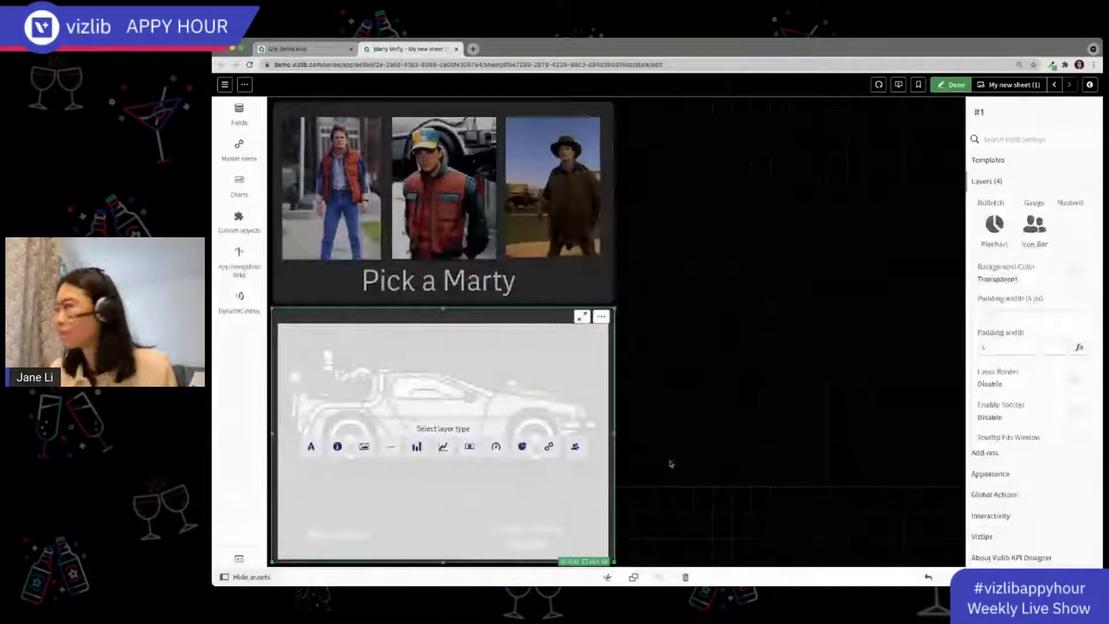
scroll(1045, 372, up, 3)
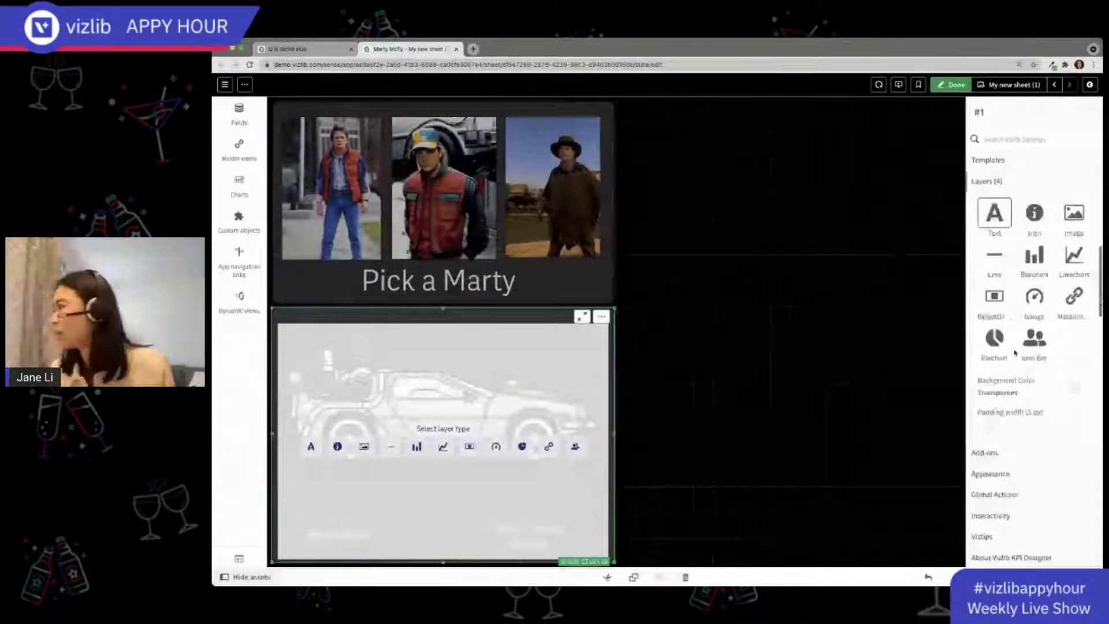
scroll(1015, 353, down, 4)
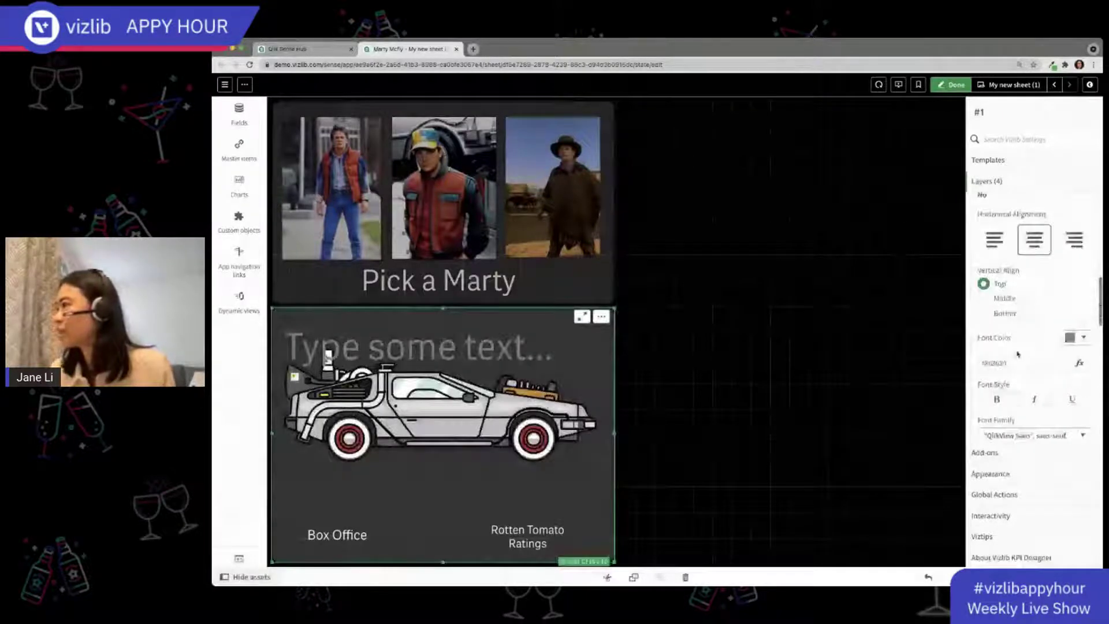
click(1078, 362)
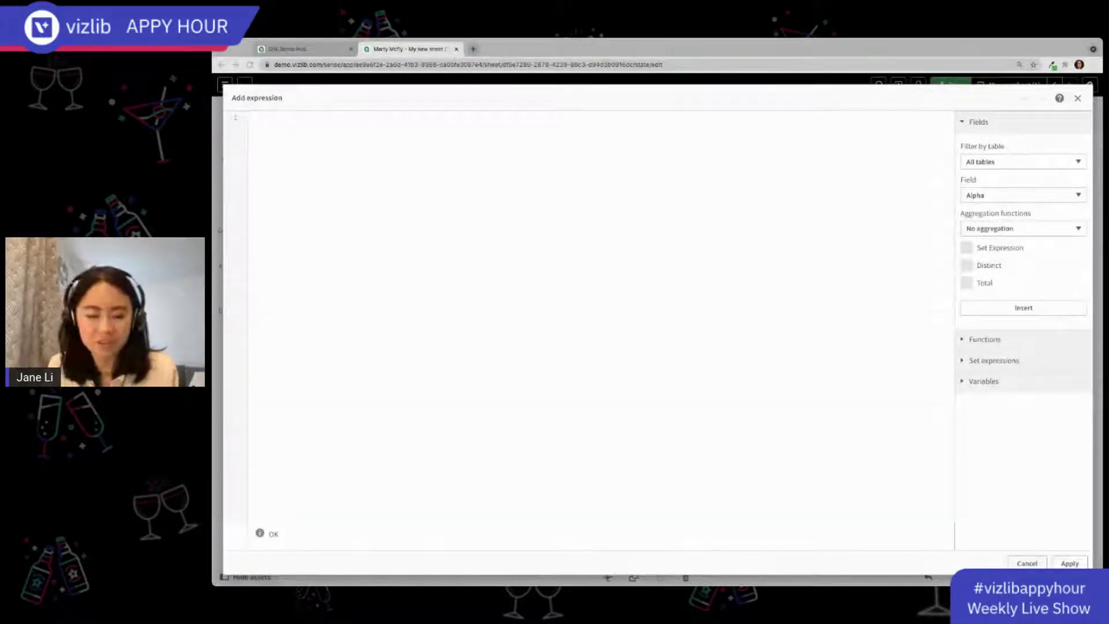
click(359, 156)
text(=if(GetSelectedCount([Francise-Movie])>0,'$'&BoxOffice&' M','Select a Marty.'))
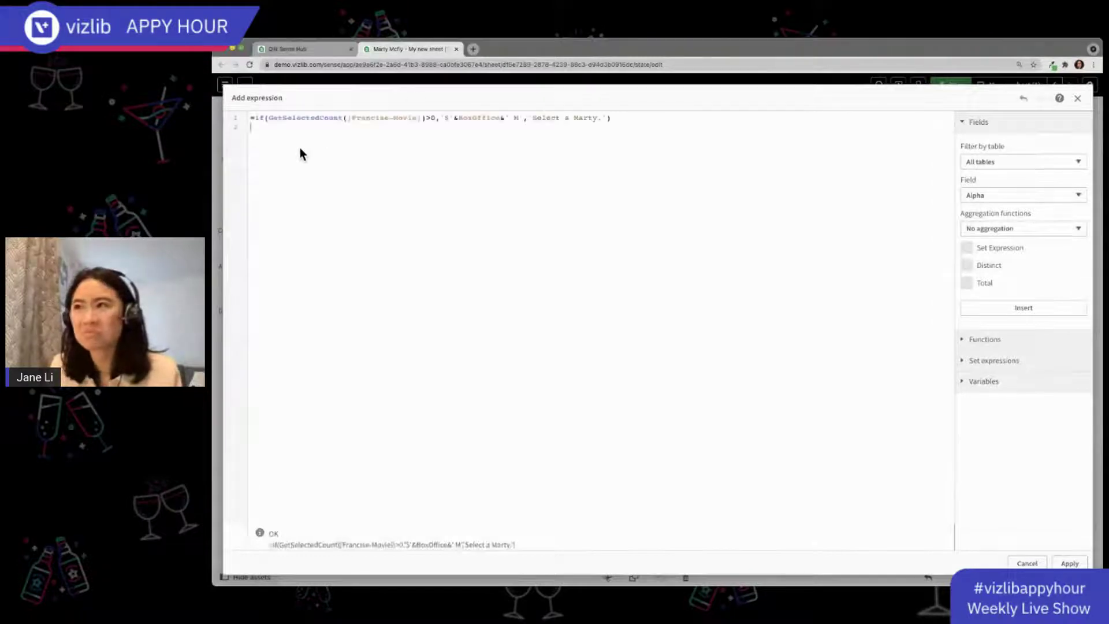
key(super+Tab)
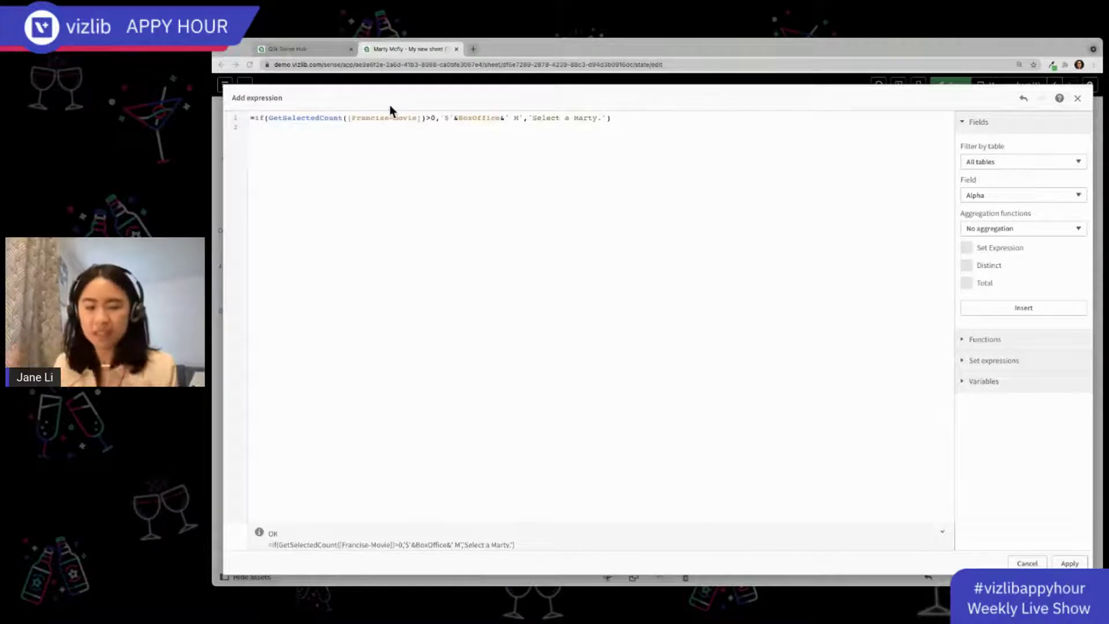
click(1071, 563)
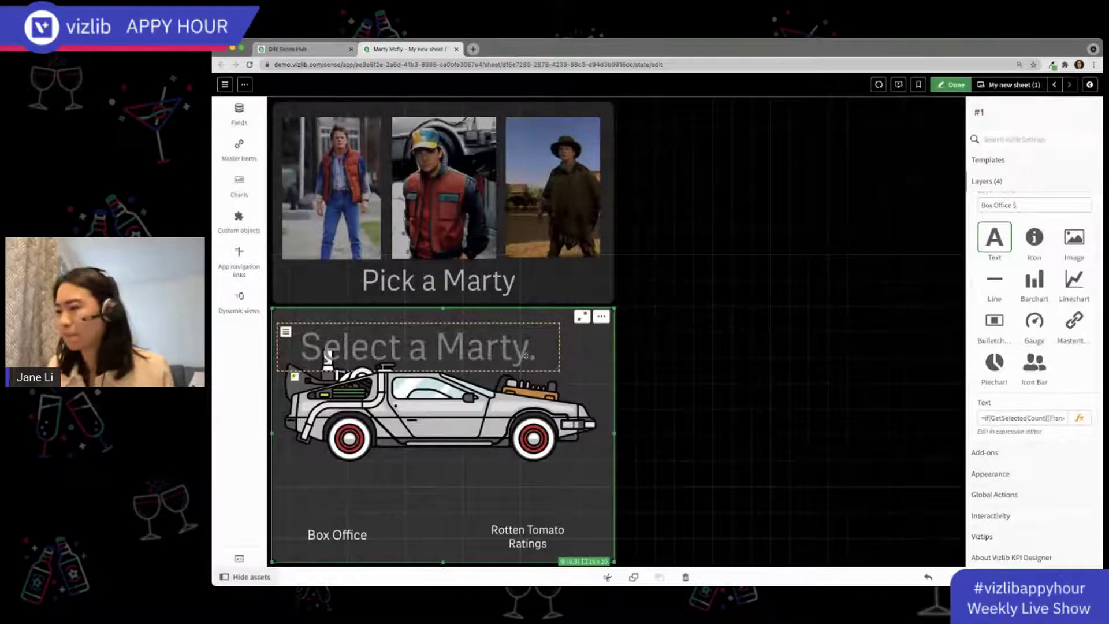
Shrink the "Select a Marty." text, place it just above the Box Office label, and set its font color to bright green
drag(518, 351, 393, 506)
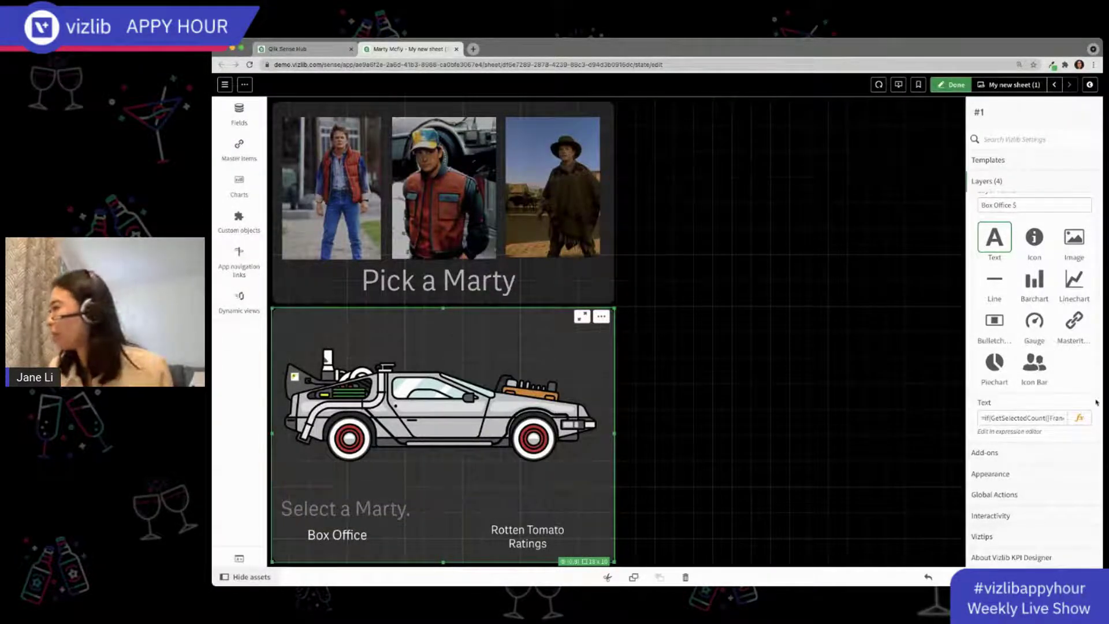
scroll(1096, 403, down, 5)
click(1075, 324)
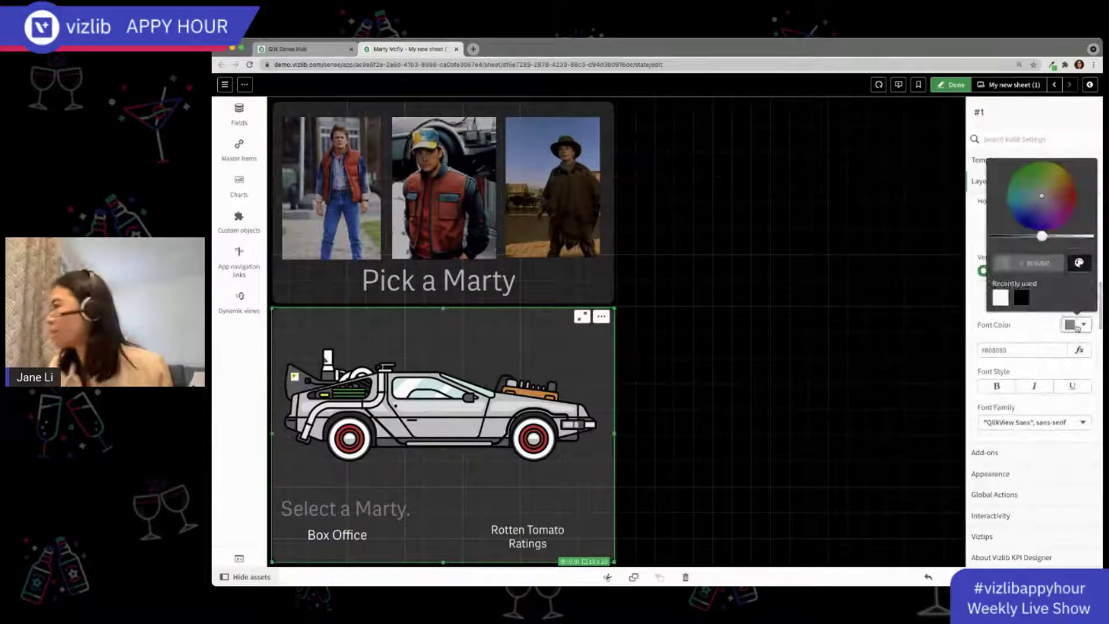
click(1080, 264)
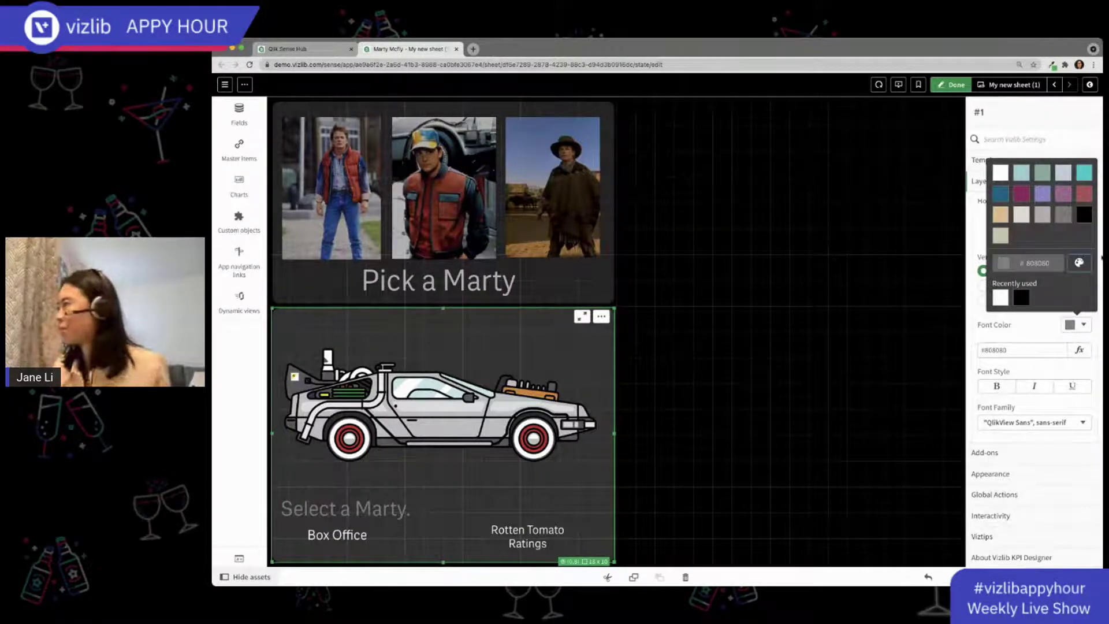
click(1080, 263)
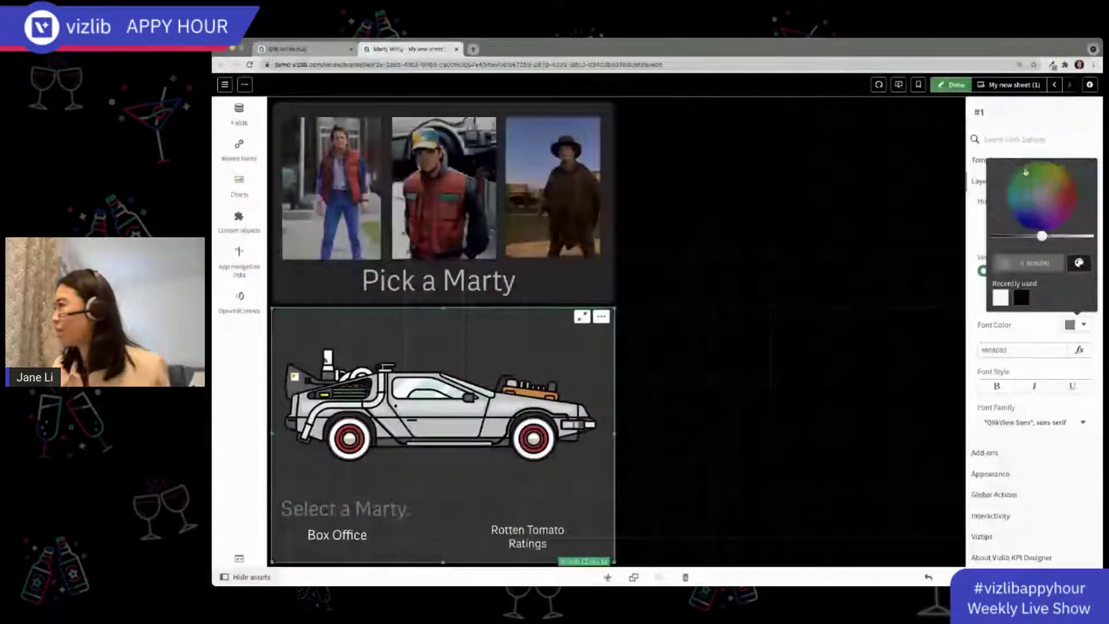
click(1032, 176)
click(1030, 174)
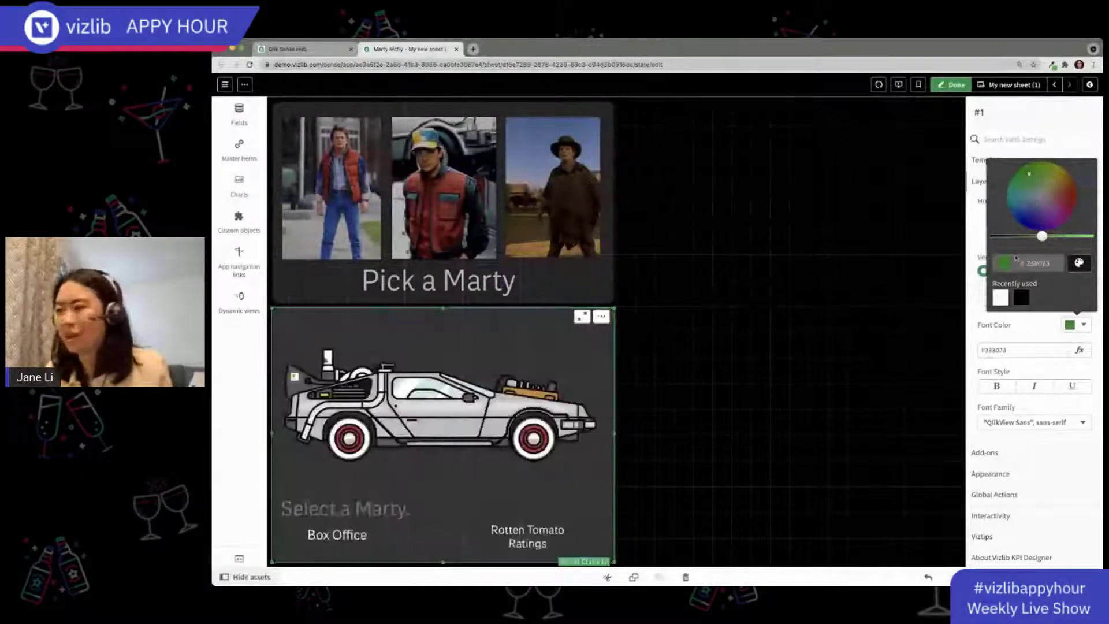
drag(1041, 236, 1076, 236)
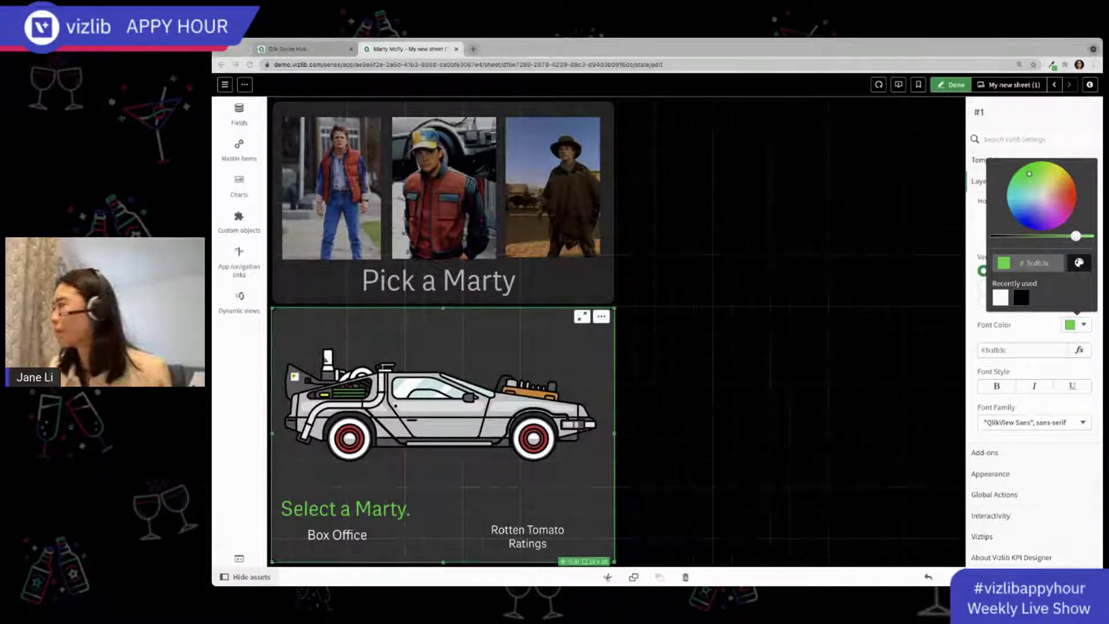
Add another layer to the DeLorean KPI object and name it "Ratings"
click(1030, 313)
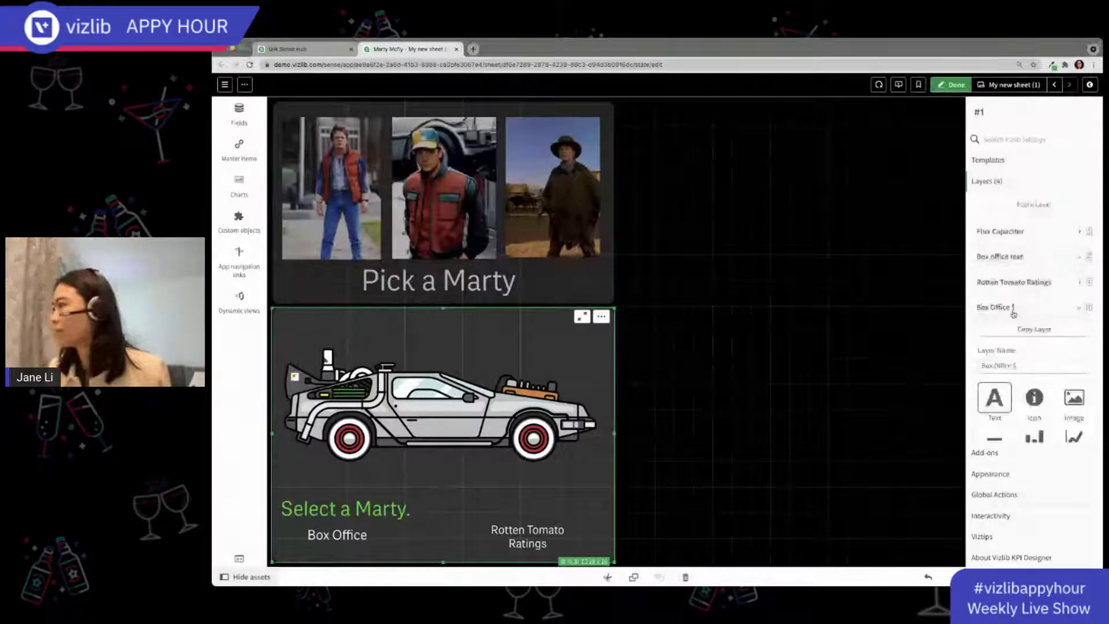
click(1013, 313)
click(1021, 332)
scroll(1028, 370, down, 1)
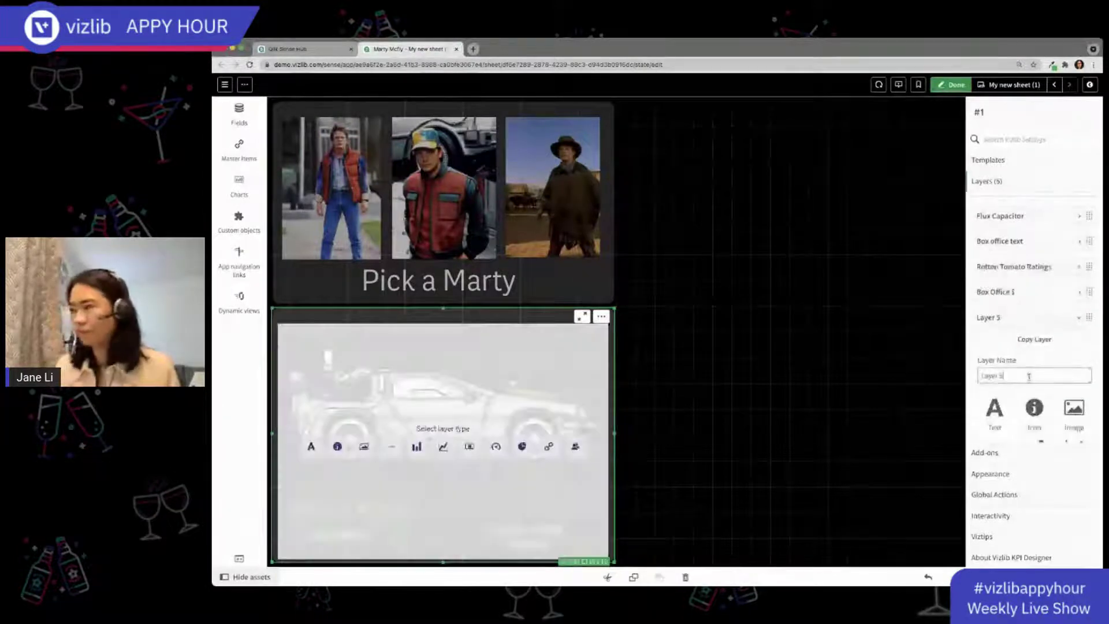
triple_click(1029, 376)
text(Ratings)
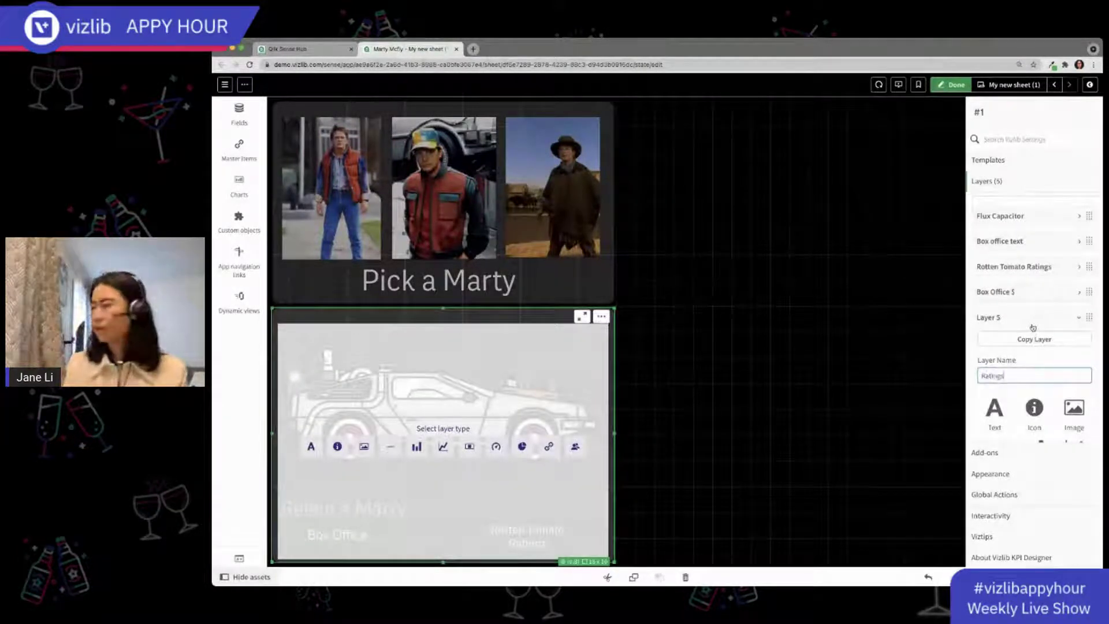
Make the Ratings layer an Icon Bar and set its number of icons to 5
scroll(1074, 326, down, 5)
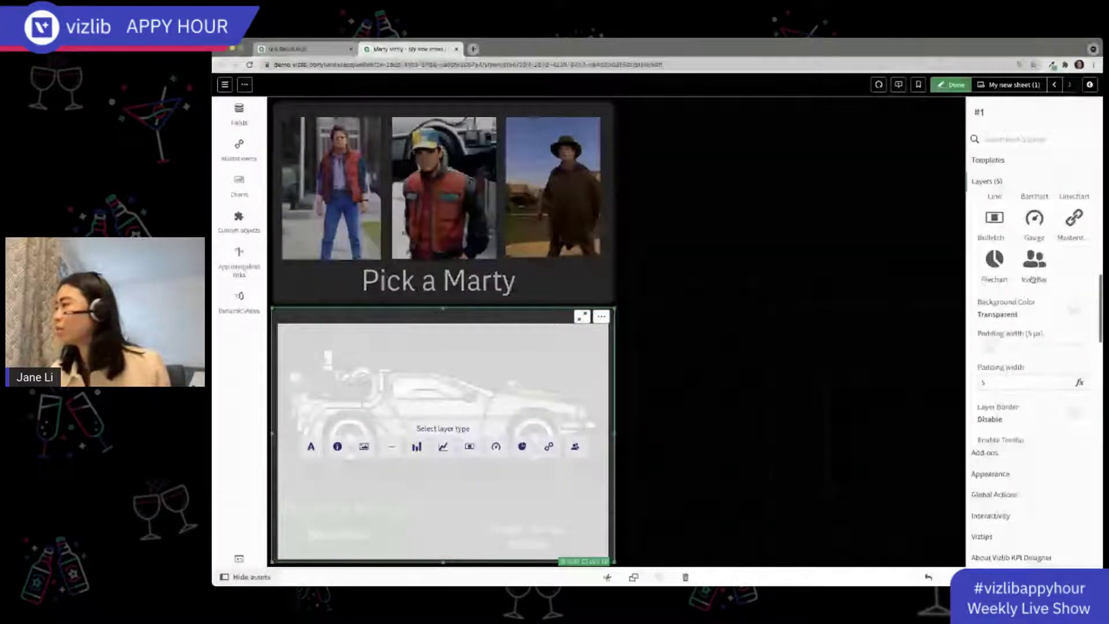
scroll(1038, 420, up, 3)
scroll(1048, 348, down, 3)
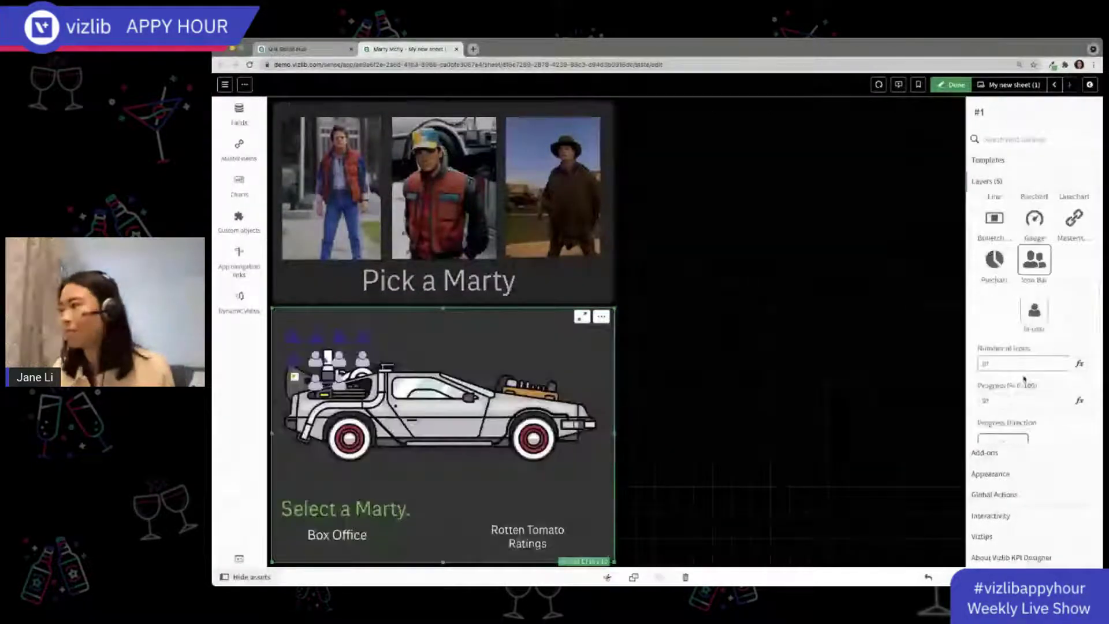
drag(1023, 304, 869, 293)
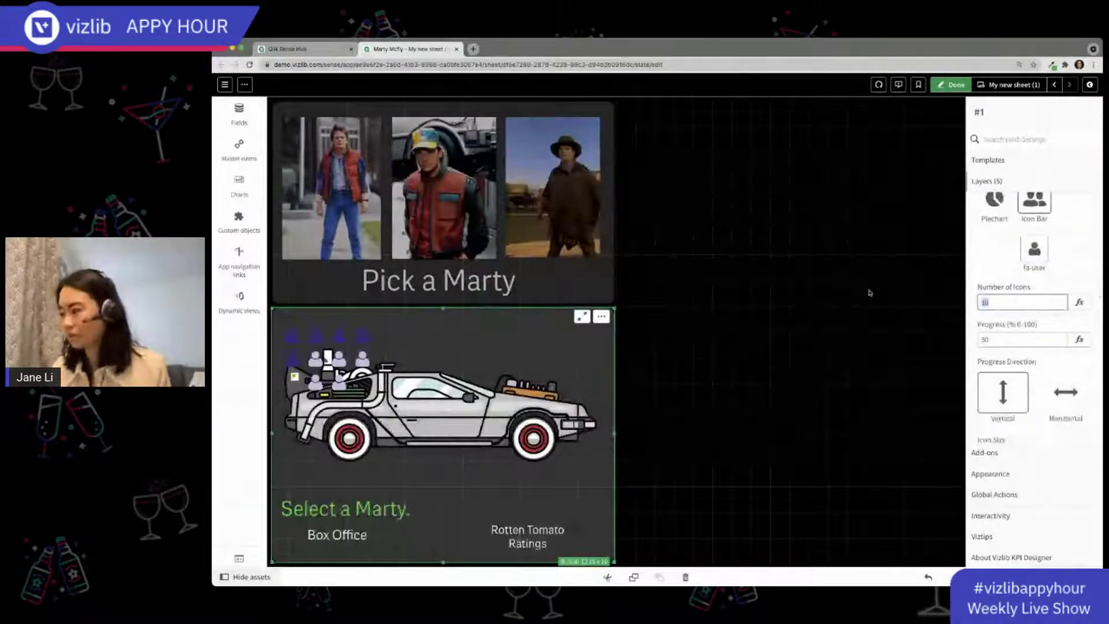
text(5)
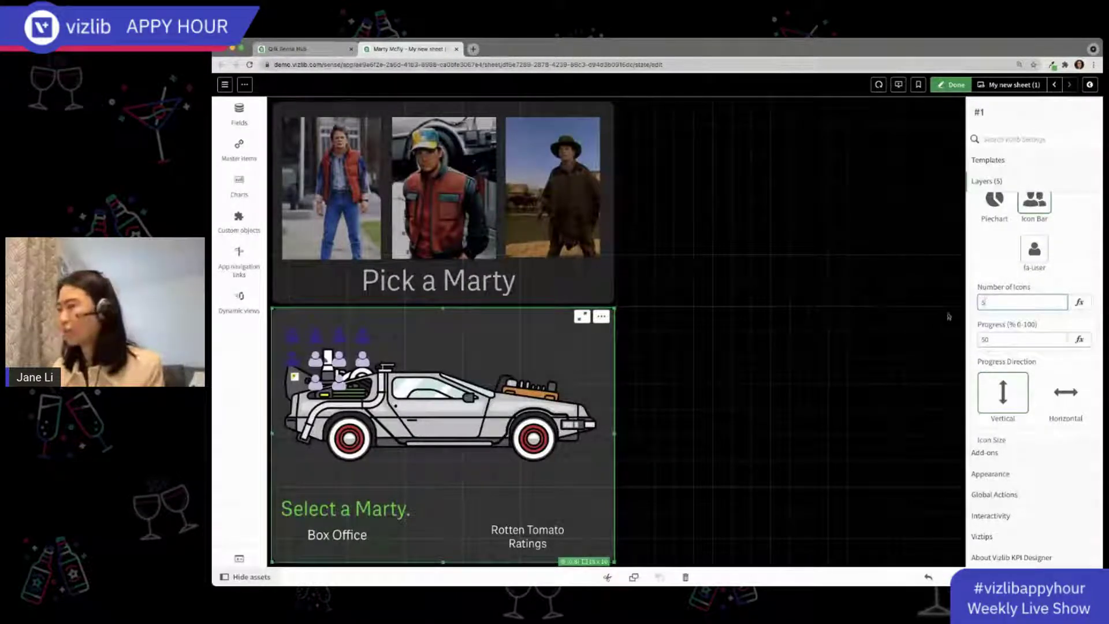
click(1068, 277)
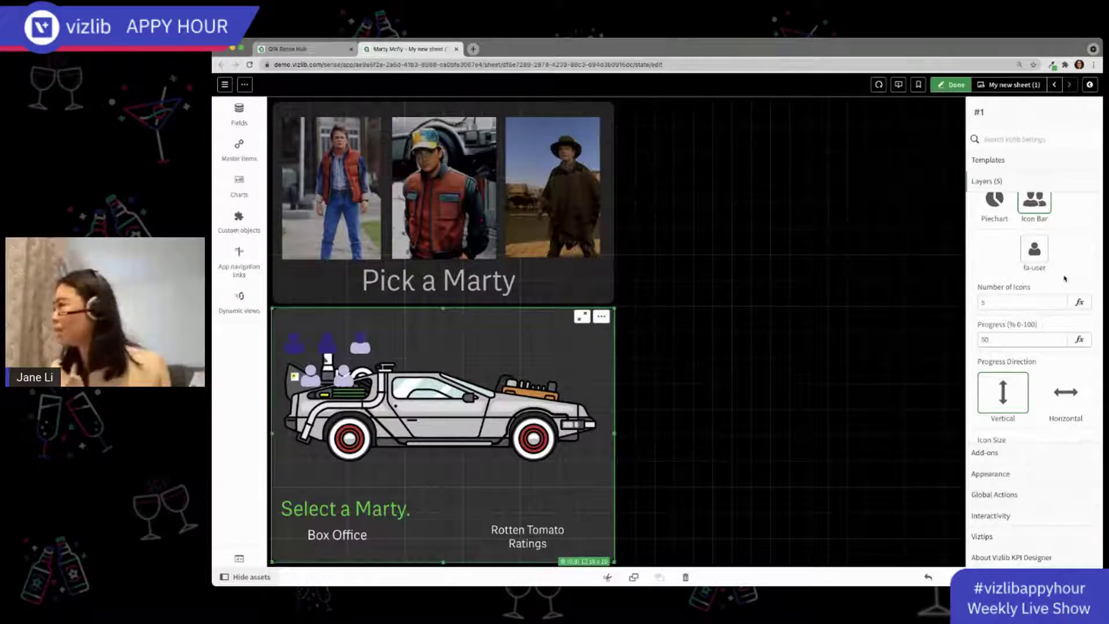
Set the Ratings icon bar's progress percentage to an expression using the RottenTomato field
scroll(1064, 279, down, 5)
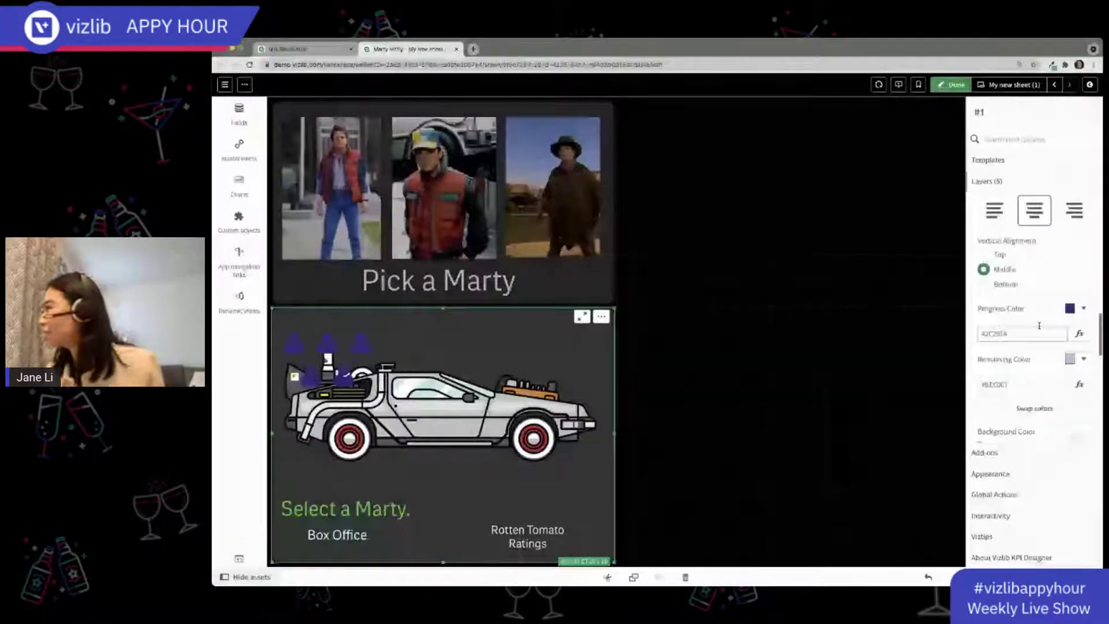
scroll(1048, 341, up, 10)
scroll(1049, 340, up, 3)
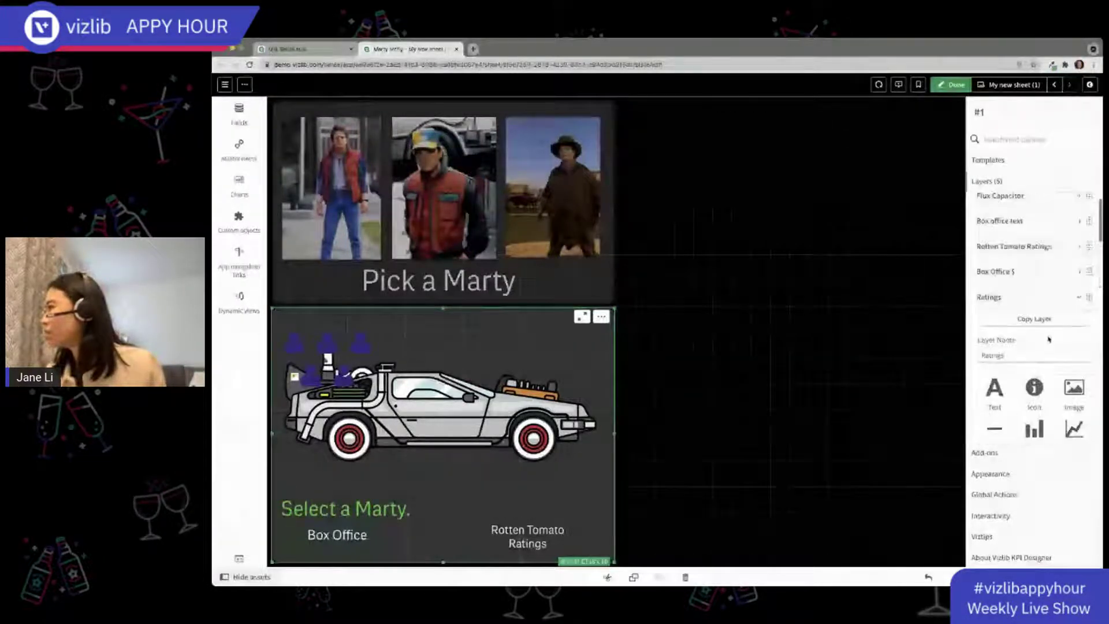
scroll(1049, 338, down, 4)
scroll(1048, 338, down, 3)
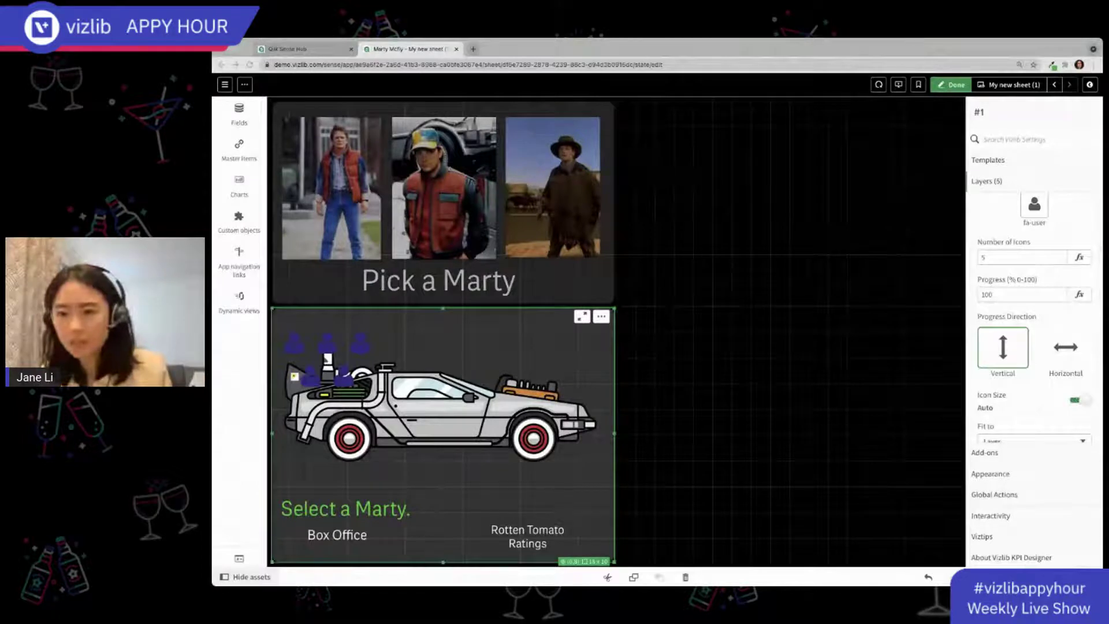
click(1080, 295)
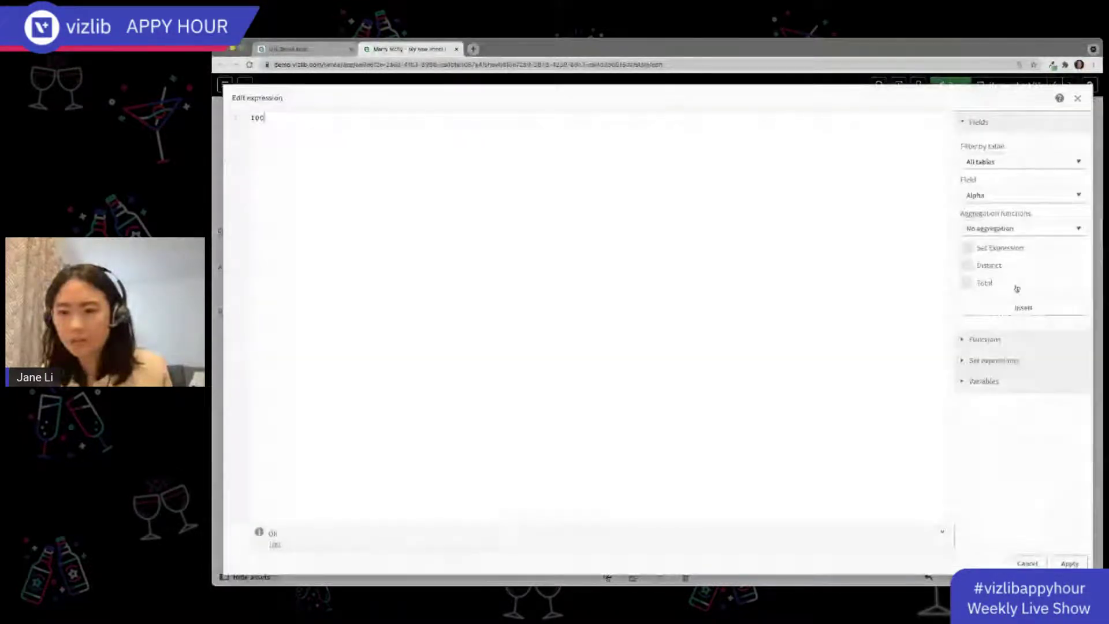
key(BackSpace)
text(rotten)
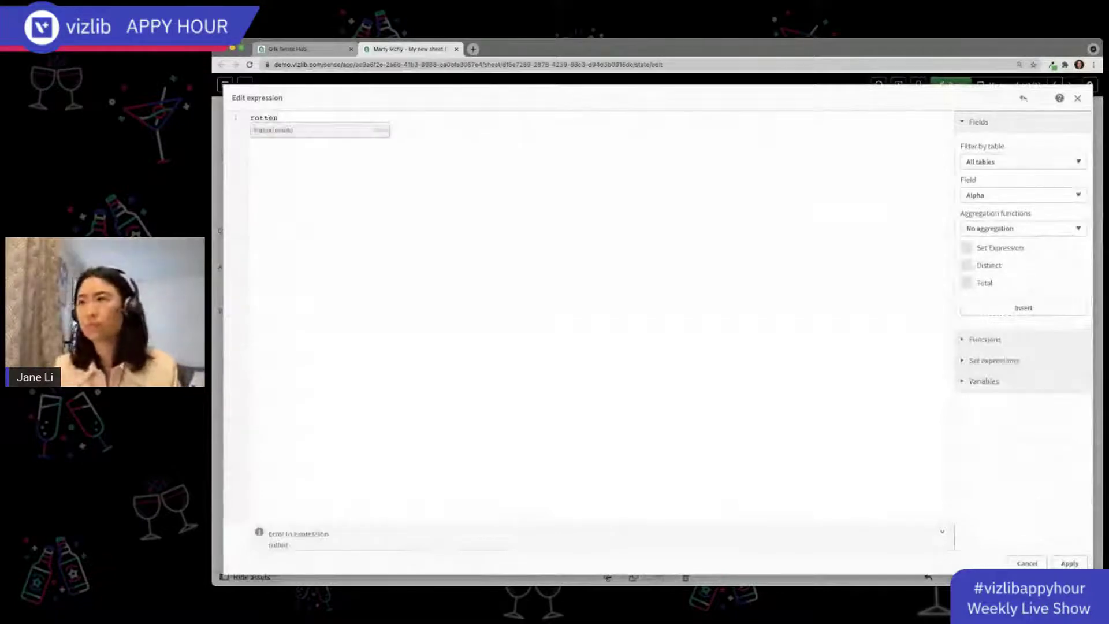
key(Return)
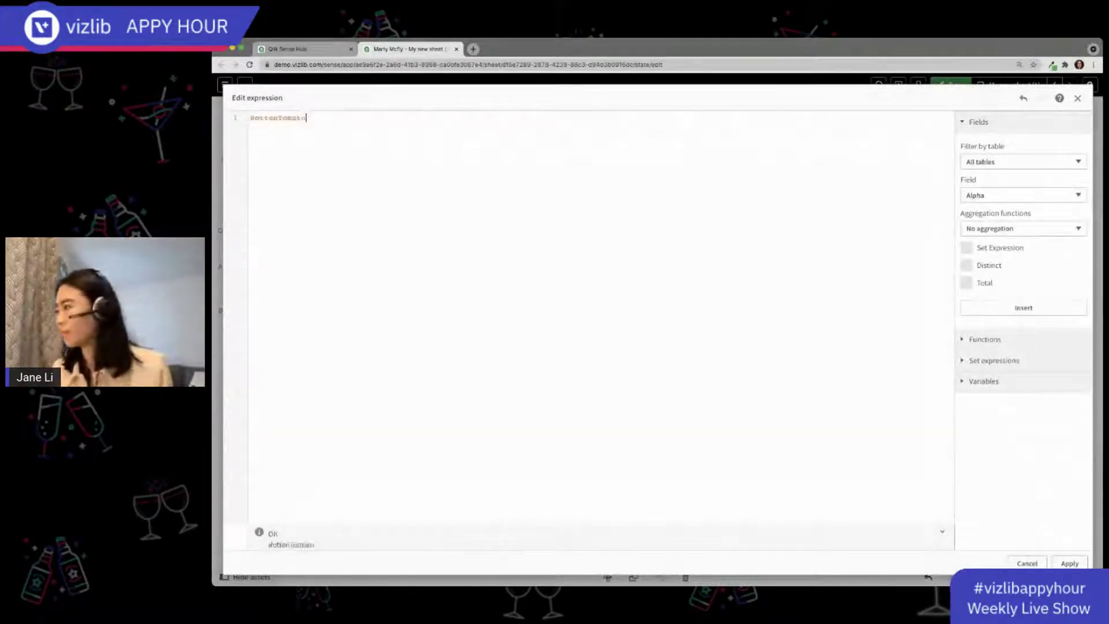
click(1069, 563)
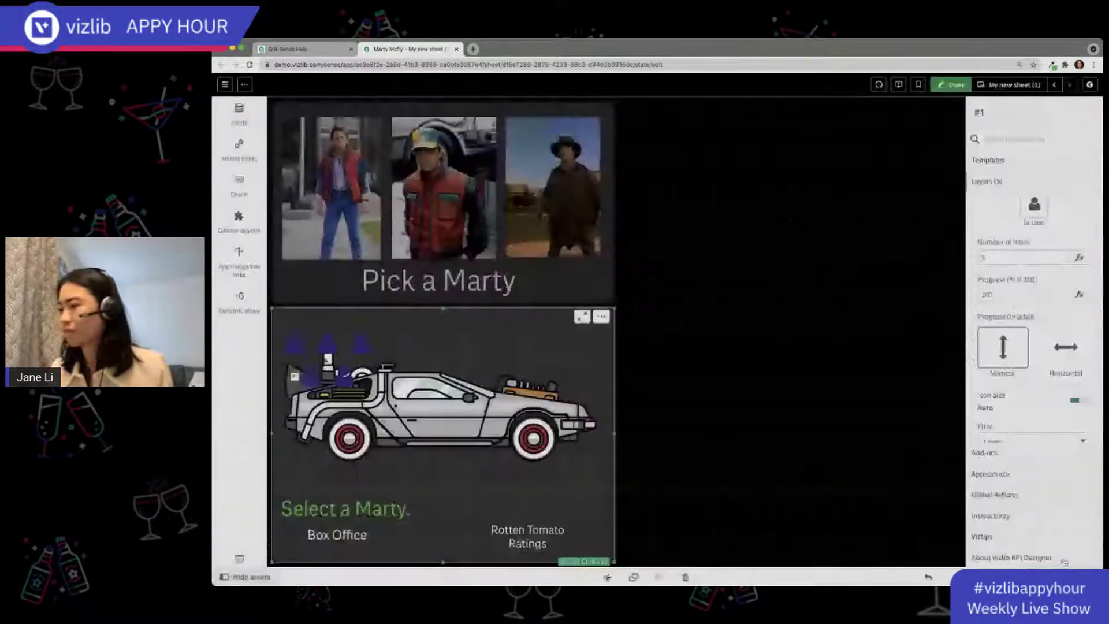
Place the icon bar above the Rotten Tomato Ratings text and size it so the icons sit in one row
drag(359, 372, 582, 513)
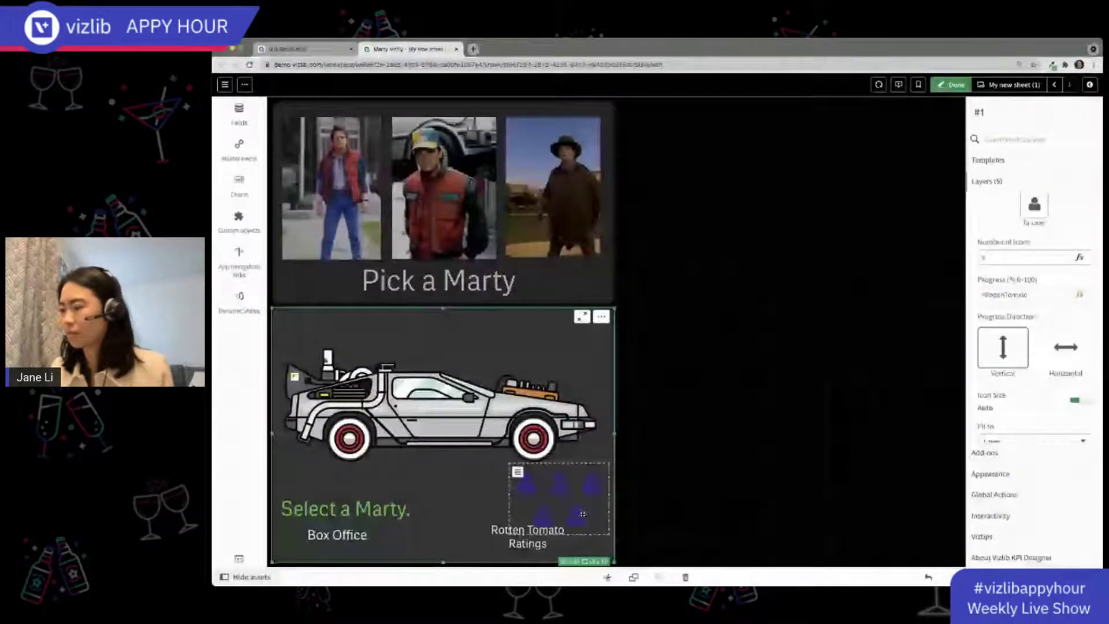
drag(583, 514, 557, 507)
scroll(1037, 276, down, 5)
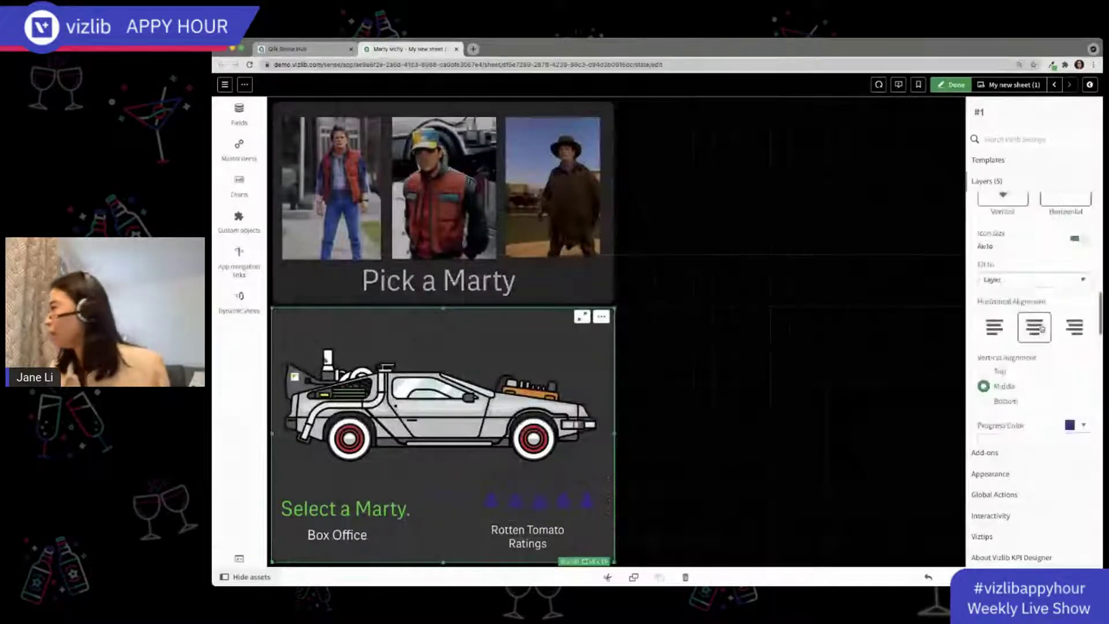
Set the Ratings icon bar's progress color to red, #d32527
scroll(1037, 276, up, 2)
scroll(1037, 276, up, 3)
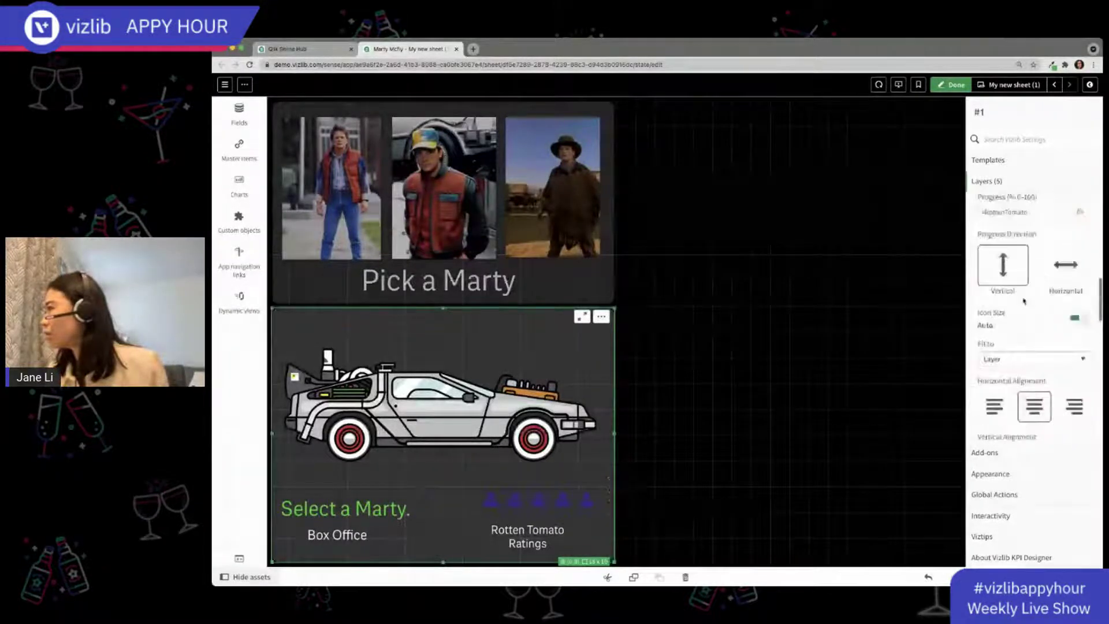
scroll(1034, 294, down, 4)
scroll(1034, 318, down, 8)
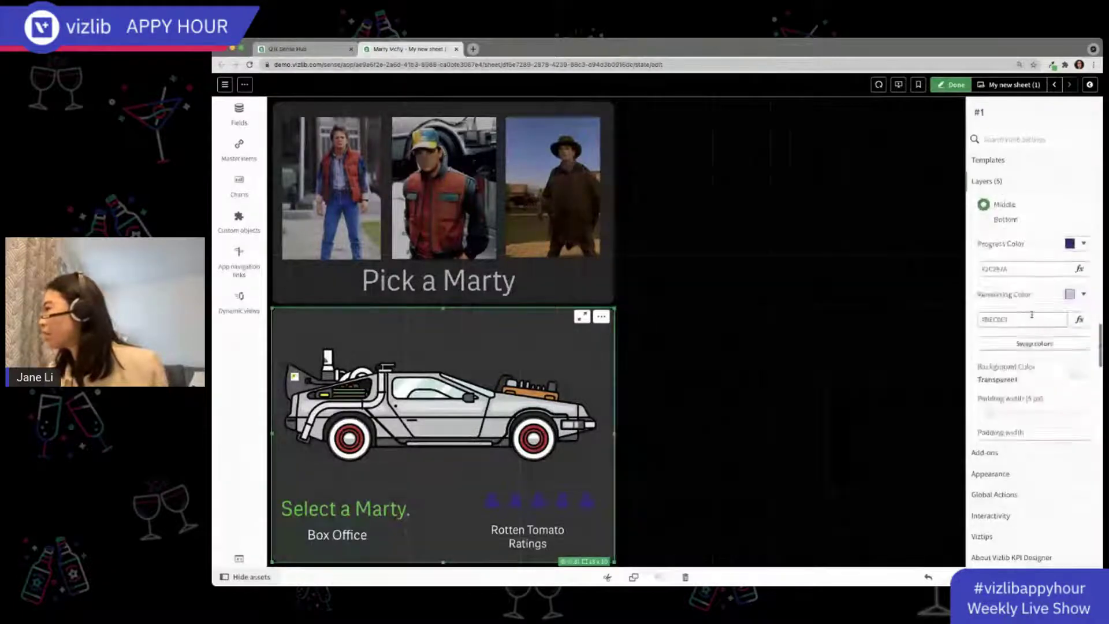
scroll(1040, 324, up, 5)
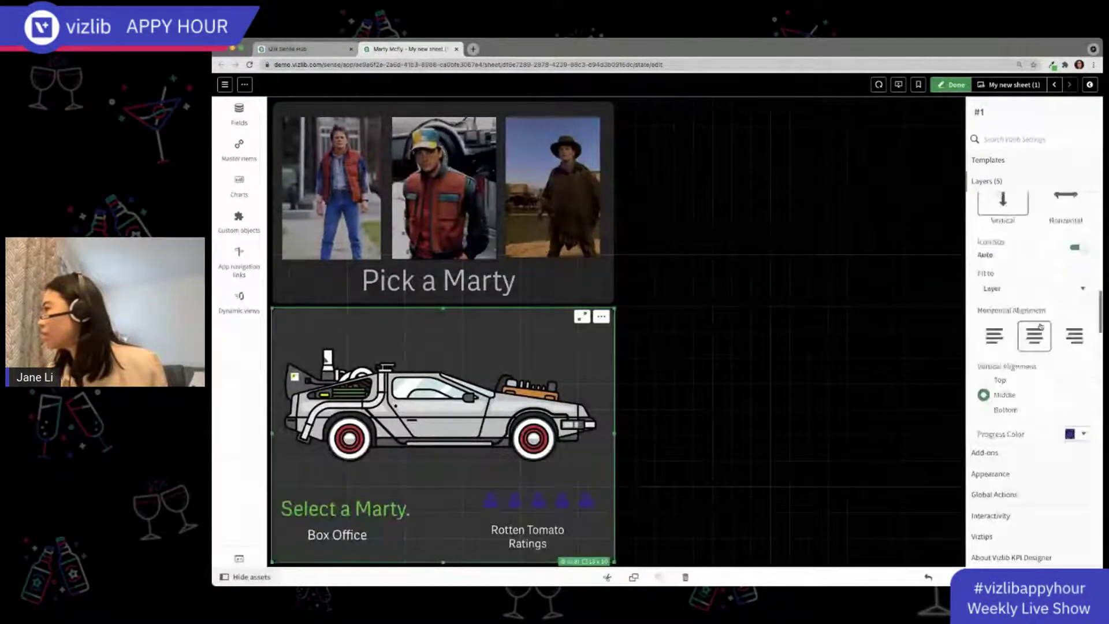
scroll(1051, 347, down, 2)
click(1077, 364)
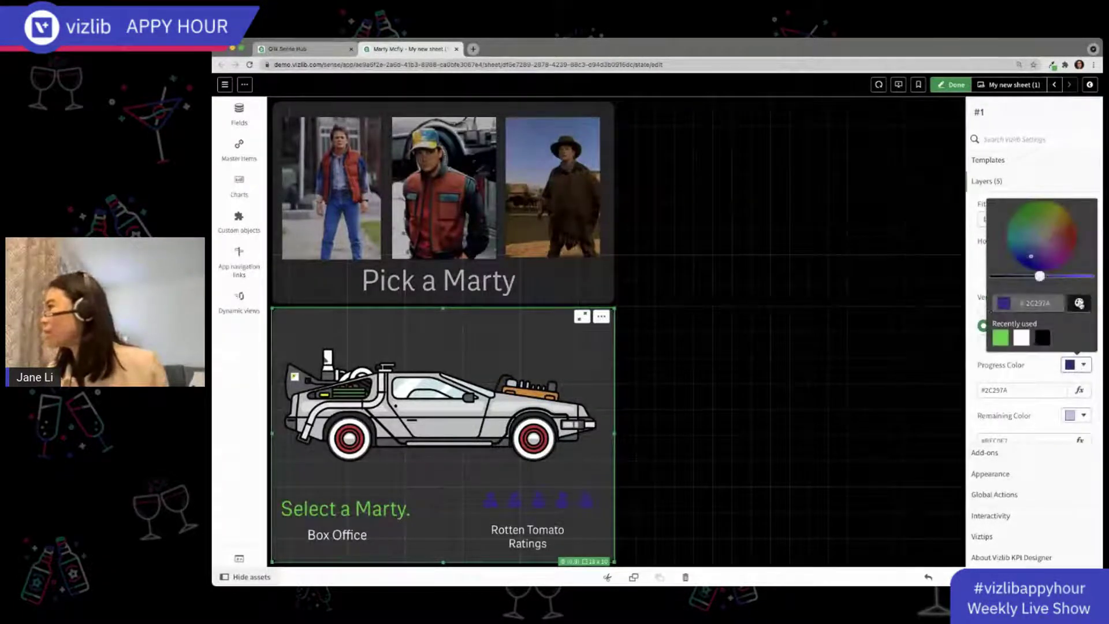
click(1079, 302)
click(1079, 302)
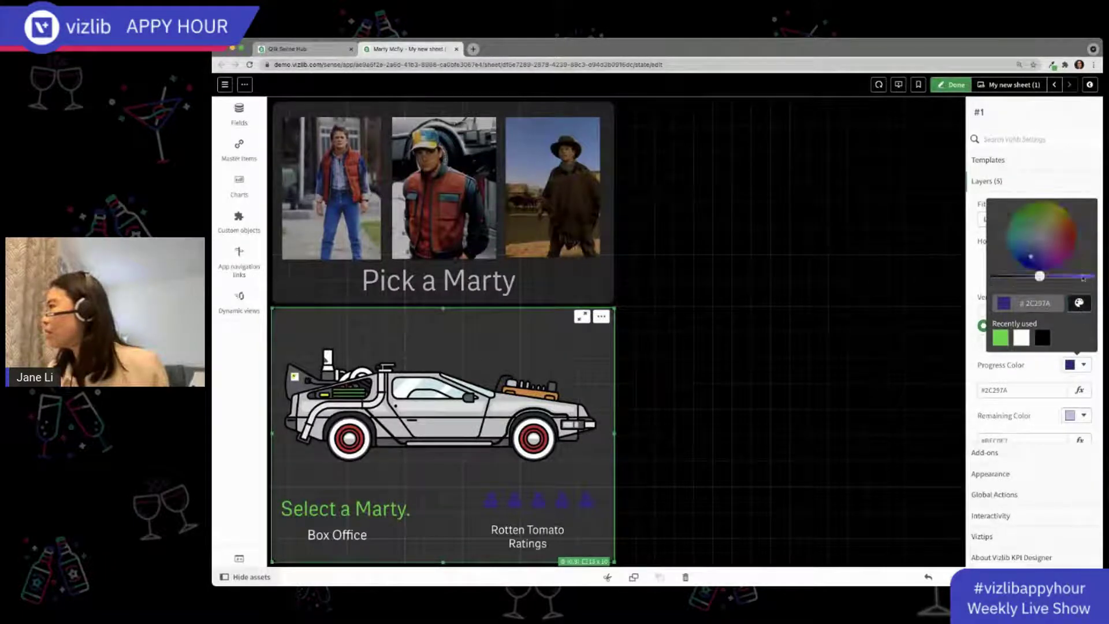
click(1071, 235)
drag(1048, 276, 1074, 278)
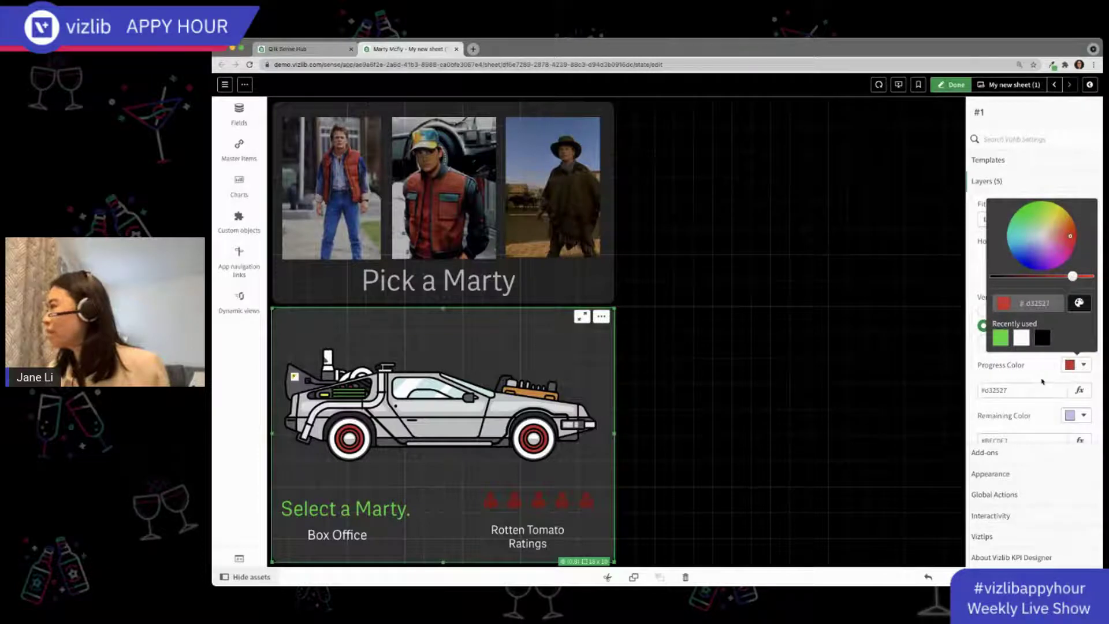
Set the Ratings icon bar's remaining color to a dark, muted red
click(1085, 416)
click(1079, 354)
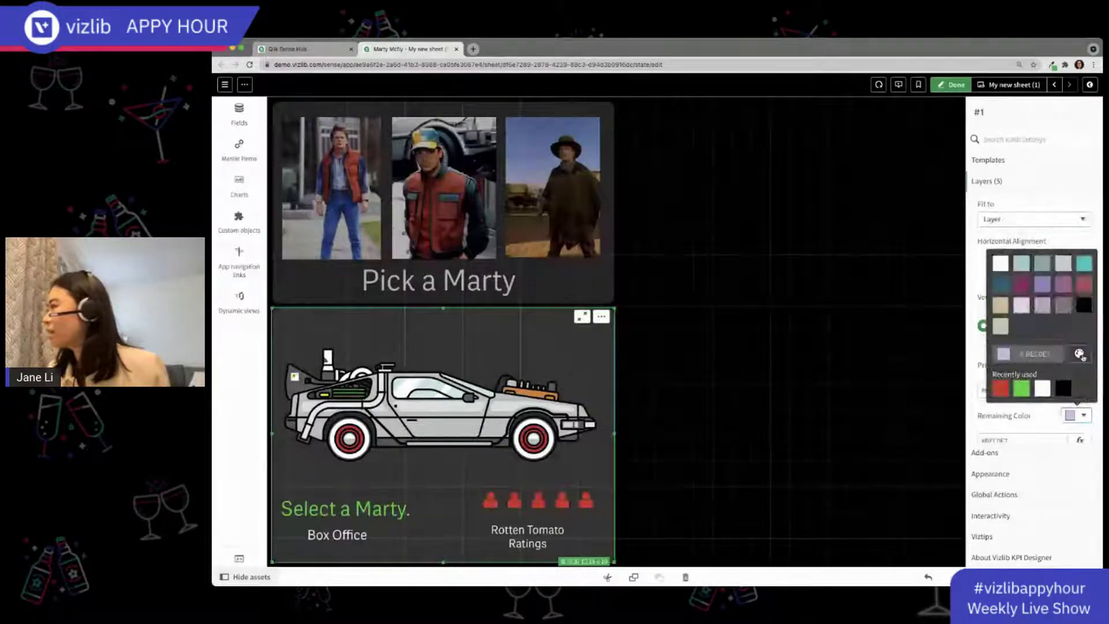
click(1084, 285)
click(1043, 426)
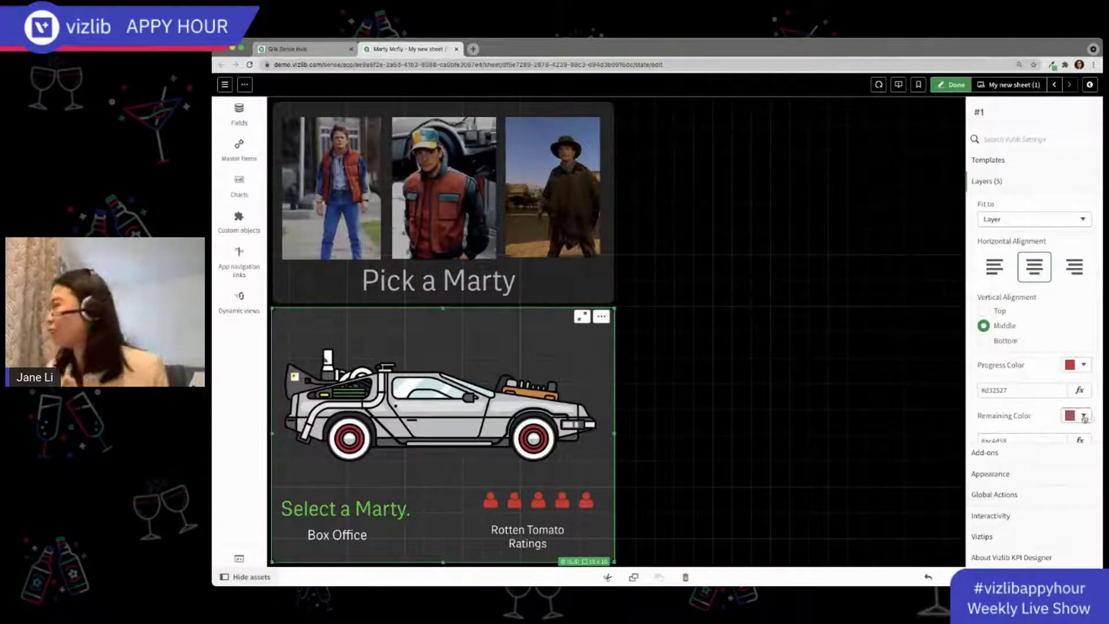
click(1085, 416)
click(1079, 353)
drag(1057, 327, 1045, 328)
click(1036, 428)
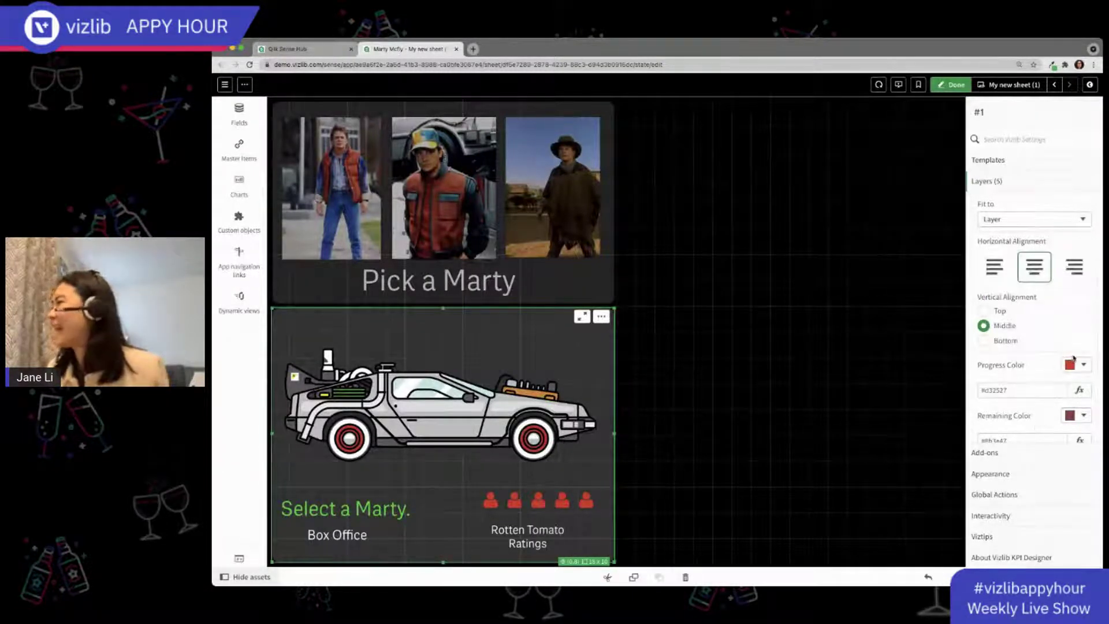
Raise the brightness of the Ratings icon bar's red progress color to nearly full
click(1084, 365)
drag(1073, 276, 1087, 276)
click(1029, 375)
Try a star as the rating icon and search the icon library for a tomato
scroll(1025, 375, up, 10)
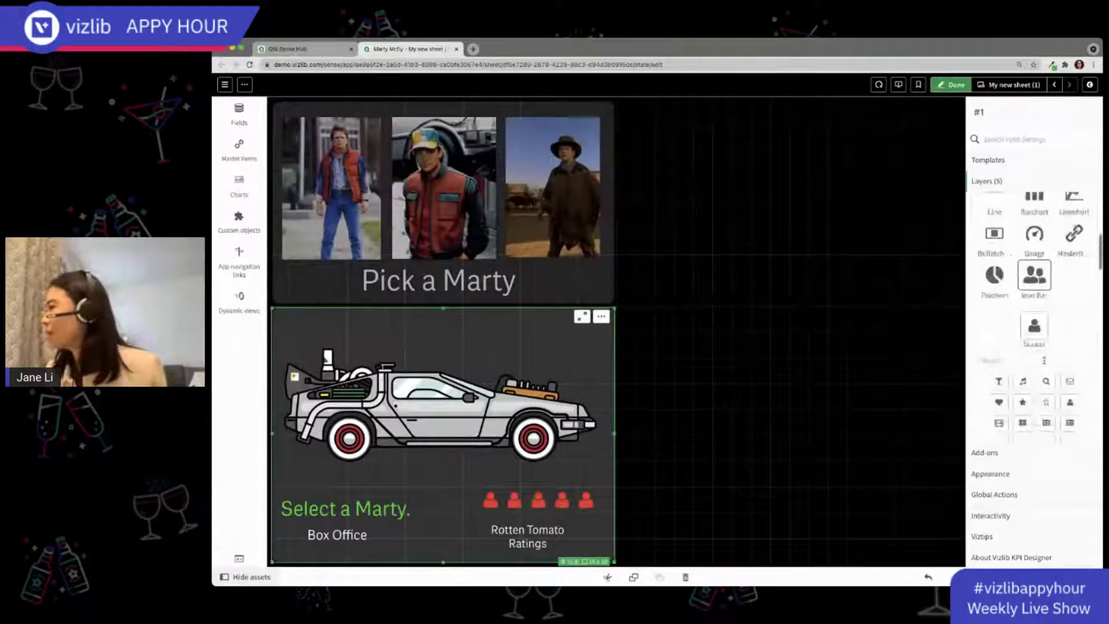
scroll(1025, 376, down, 2)
click(1042, 300)
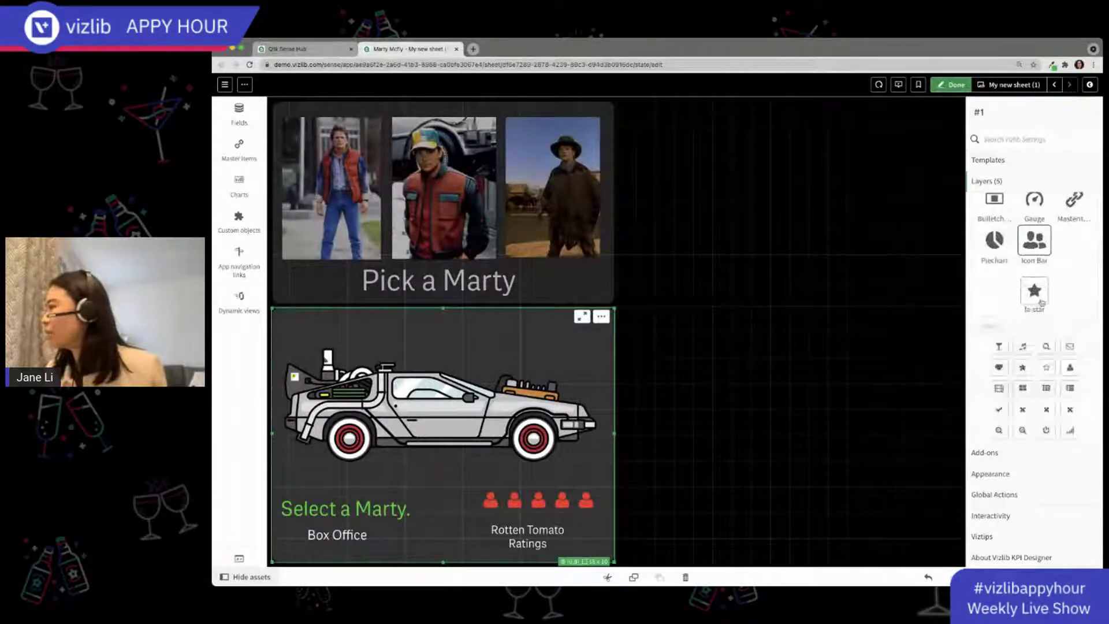
text(bo)
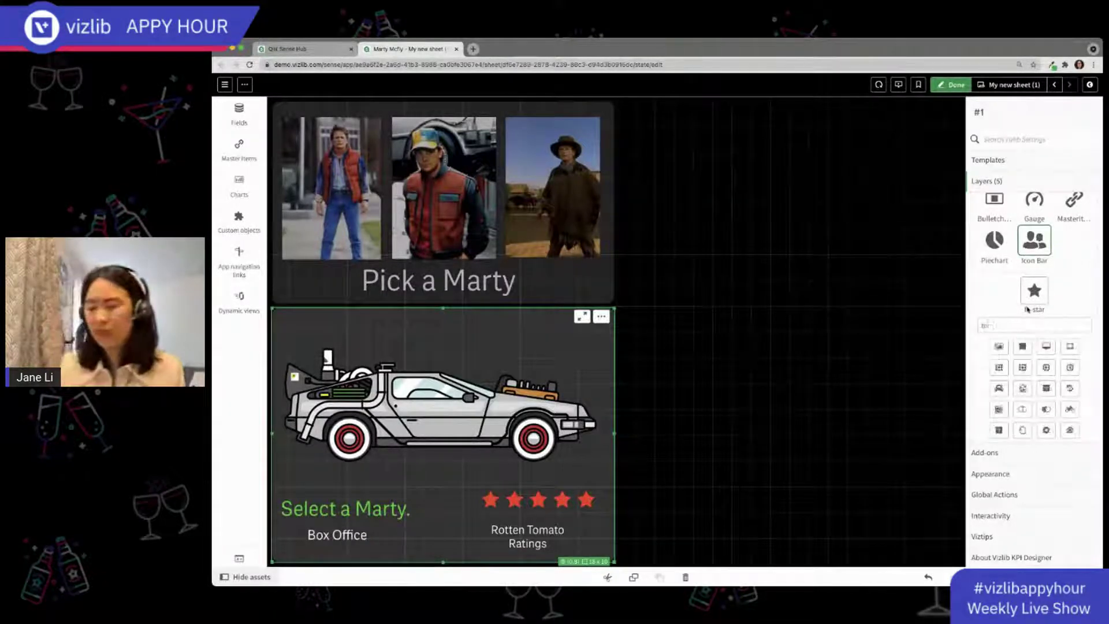
text(mat)
key(BackSpace)
key(BackSpace)
key(BackSpace)
key(BackSpace)
key(BackSpace)
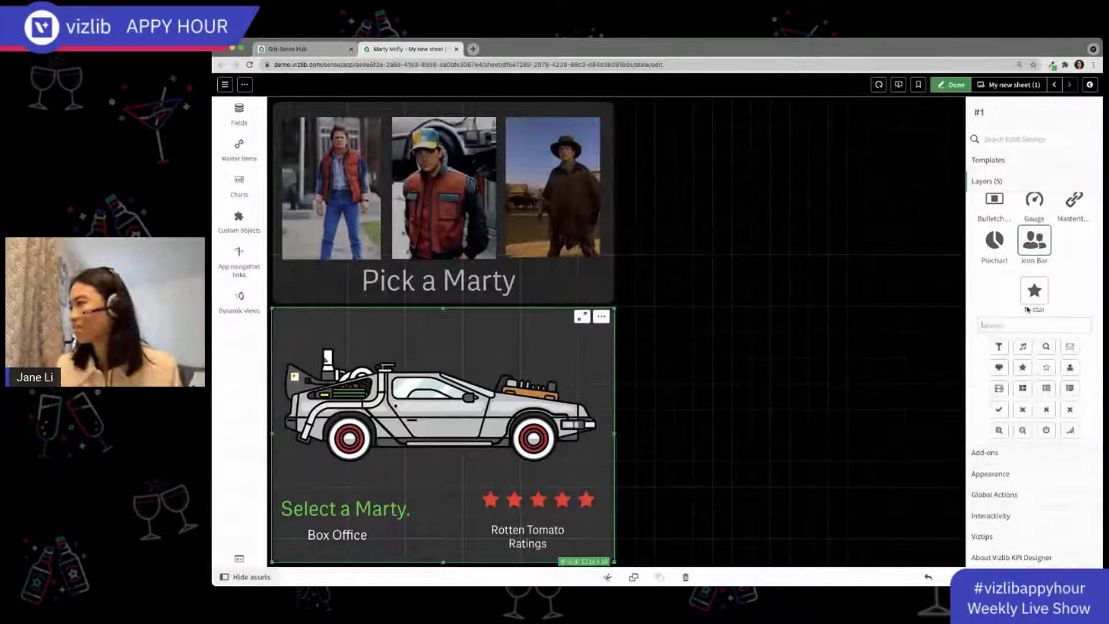
text(fr)
key(BackSpace)
key(BackSpace)
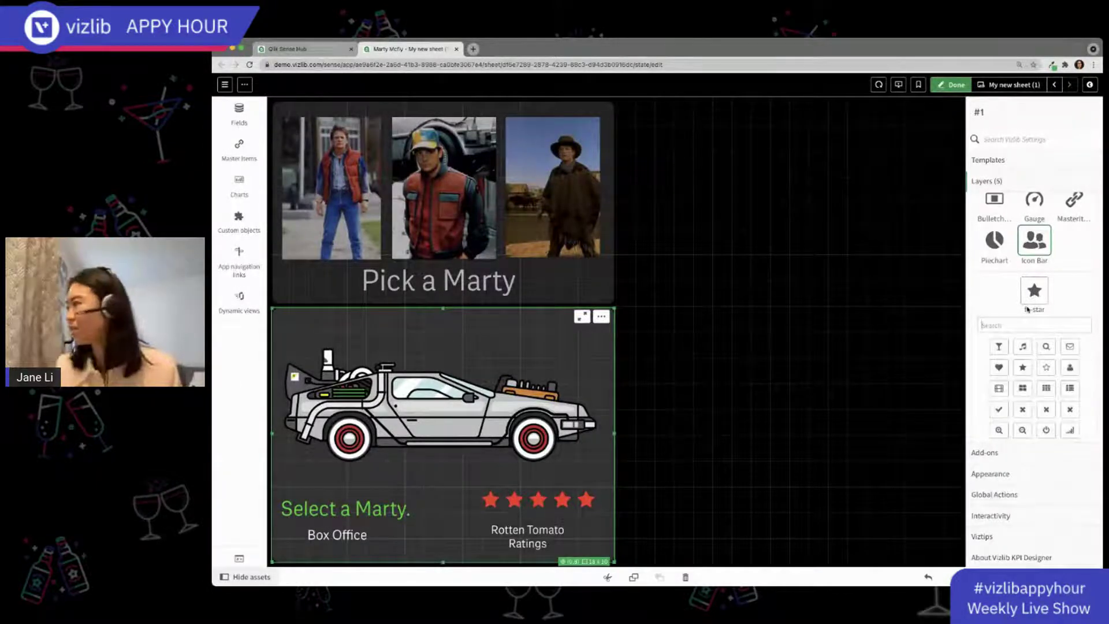
Browse the icon library, search it for "heart" and set the Ratings icon to the solid heart, fa-heart
scroll(1092, 372, down, 2)
click(1079, 395)
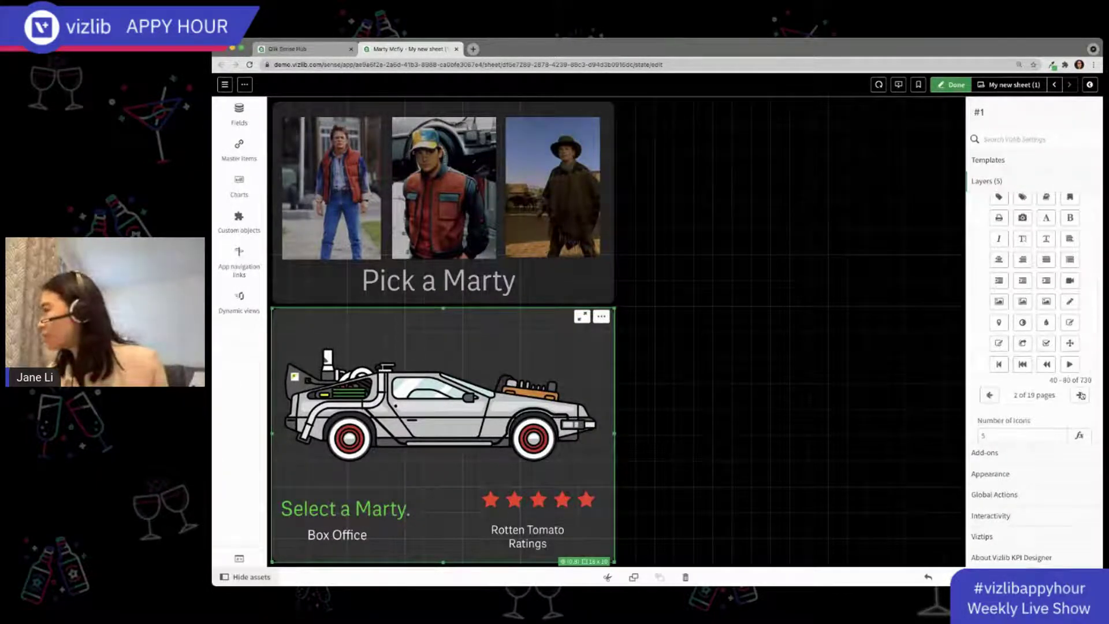
click(1080, 395)
click(1080, 398)
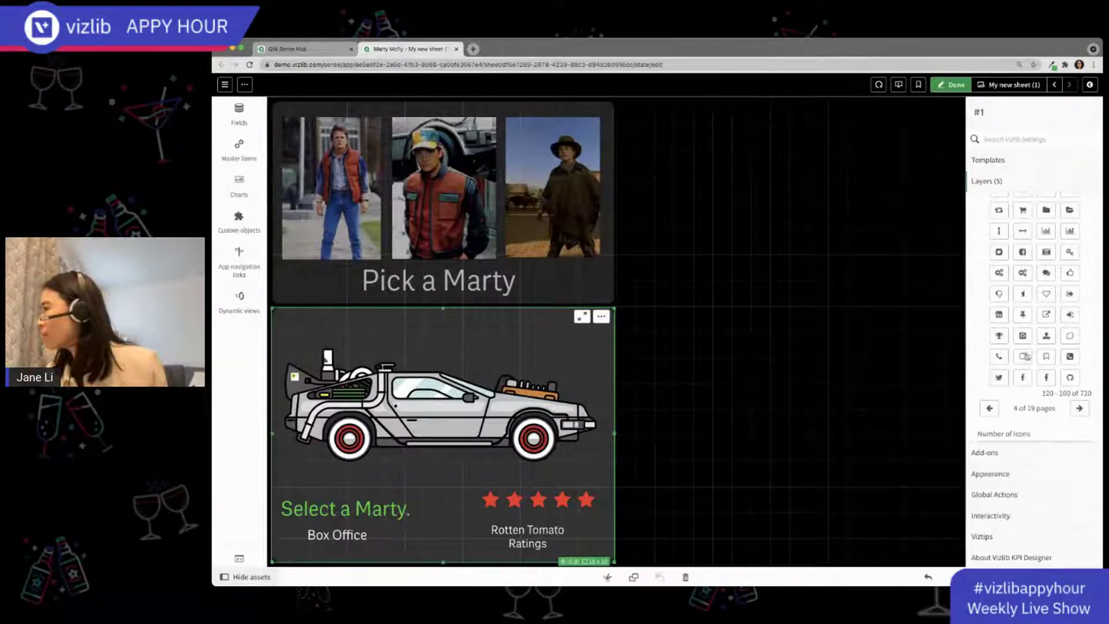
click(1080, 409)
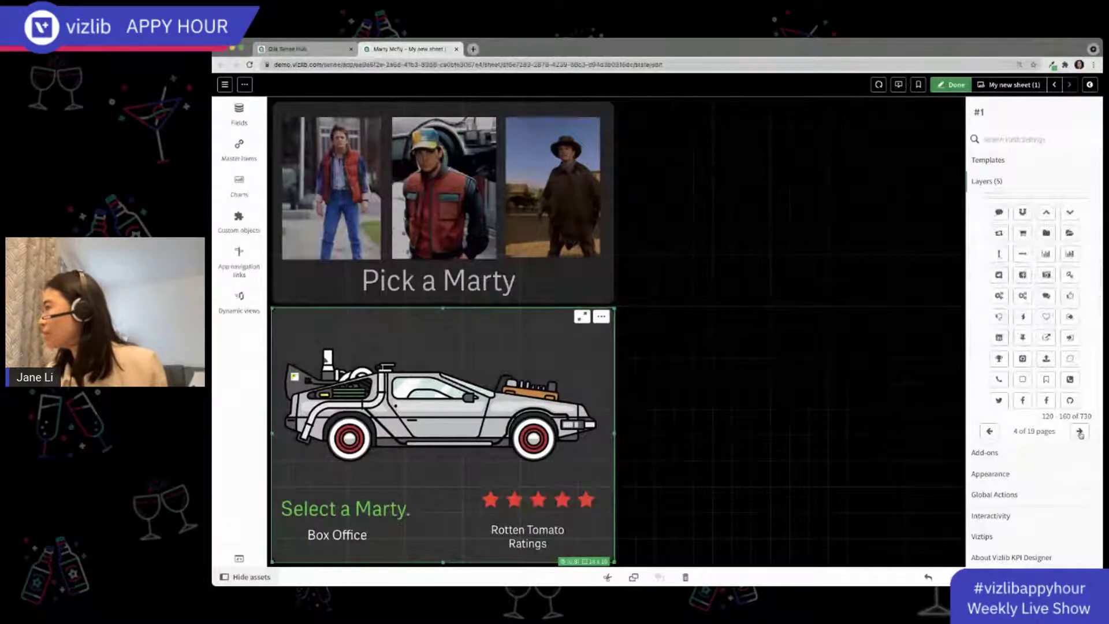
scroll(1079, 416, up, 2)
click(1019, 263)
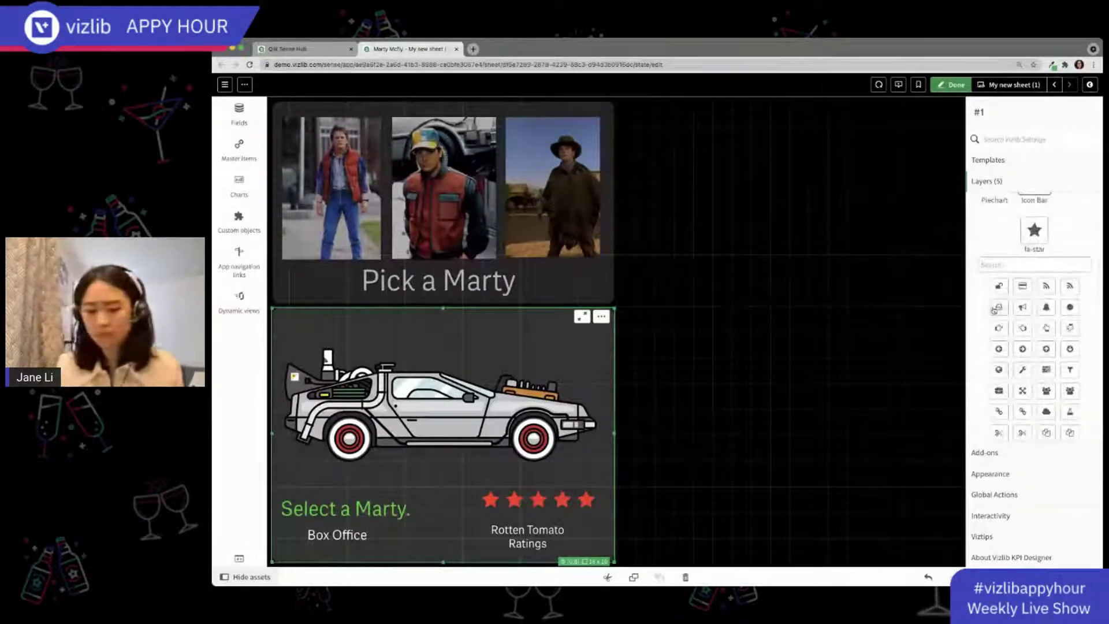
text(heart)
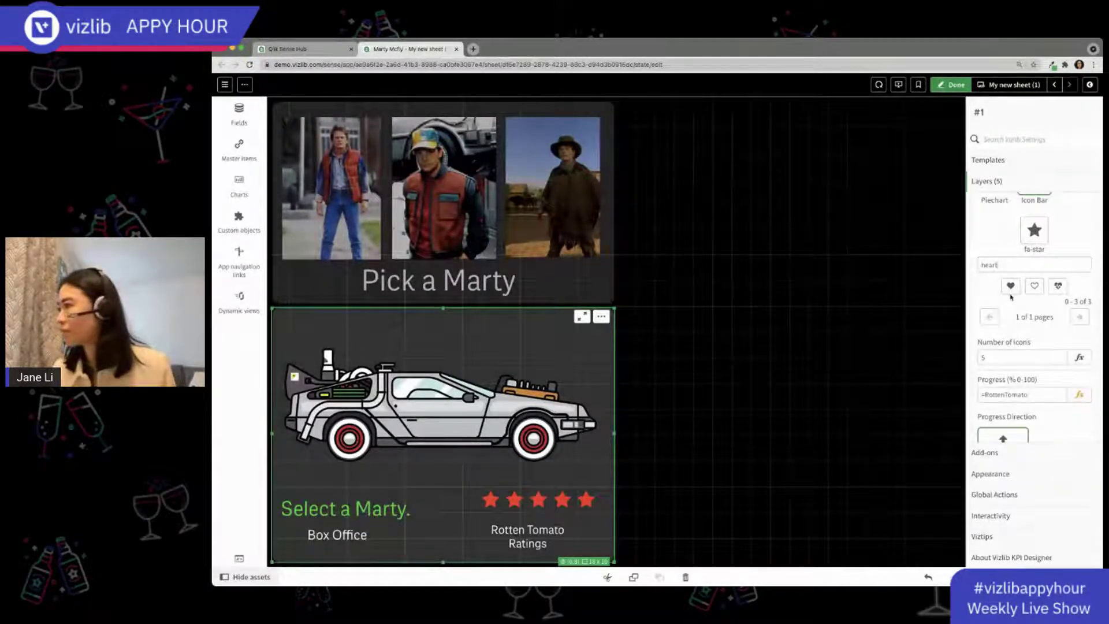
click(1005, 287)
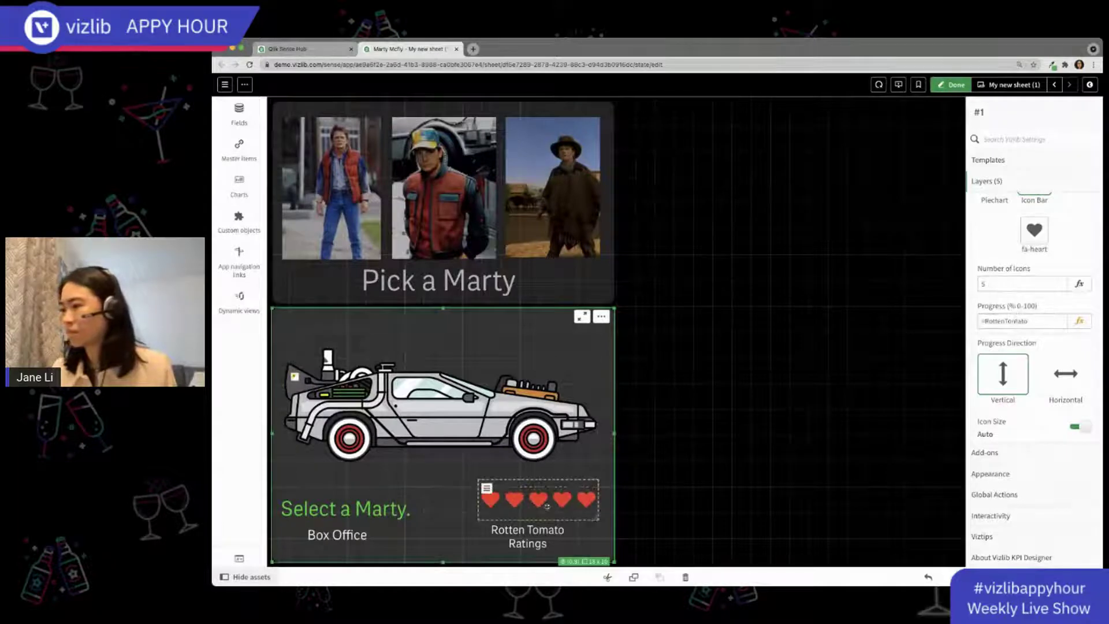
Leave edit mode and select each Marty picture in turn to check the movie poster, box office and heart ratings
click(954, 87)
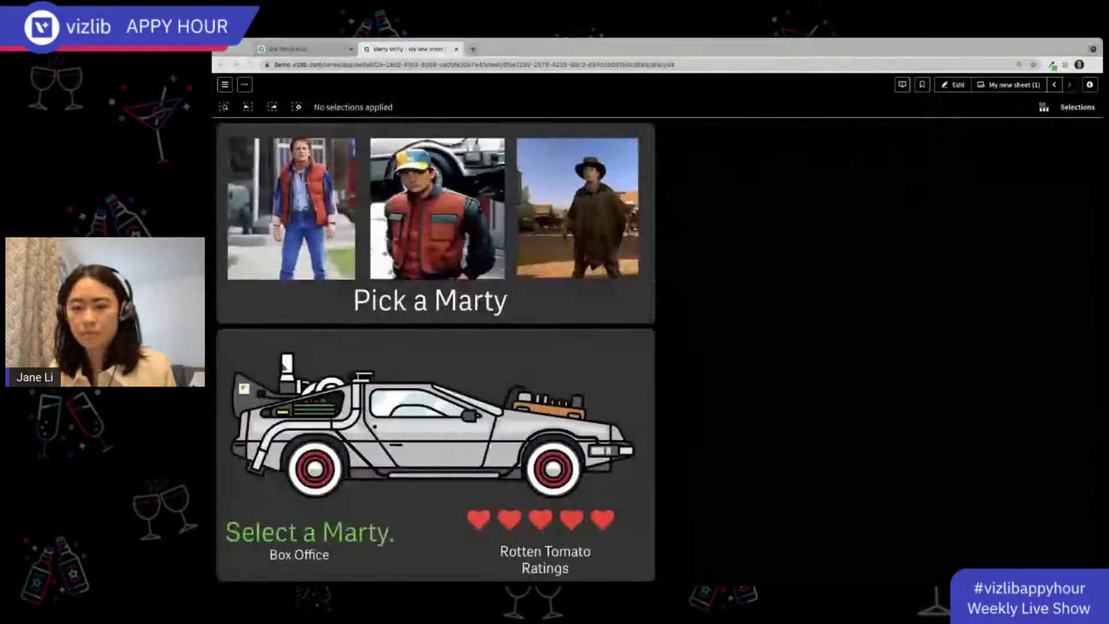
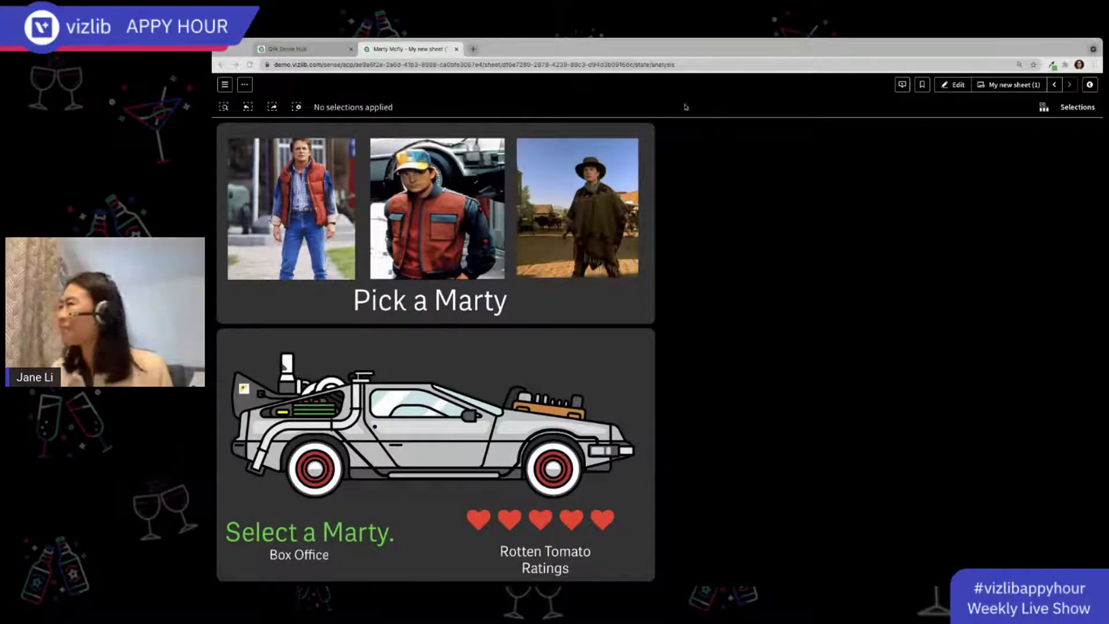
click(953, 85)
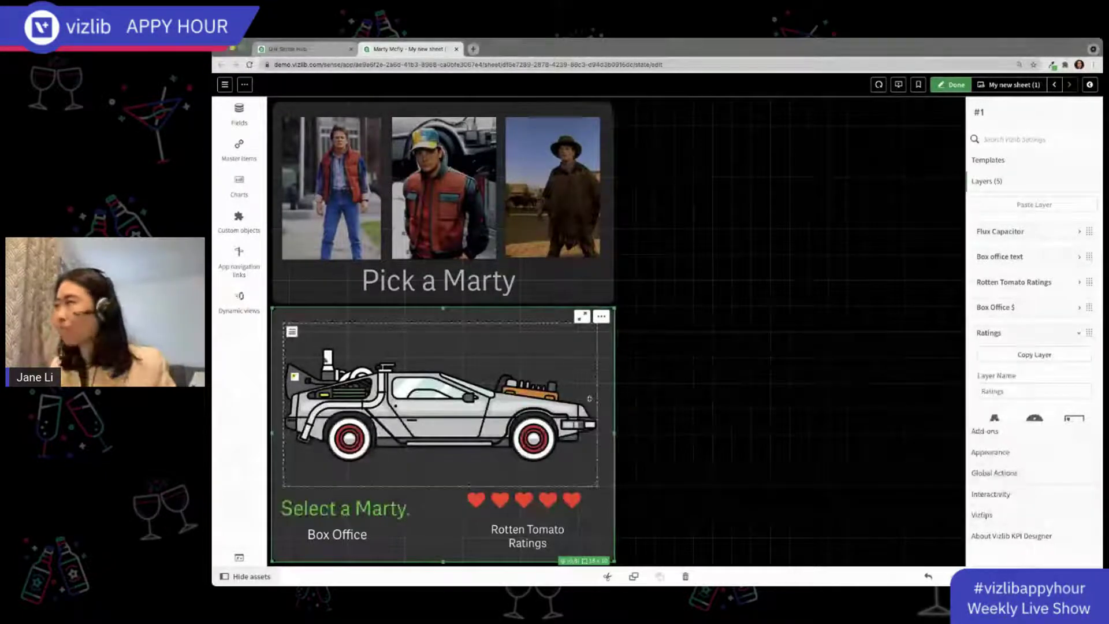
click(965, 84)
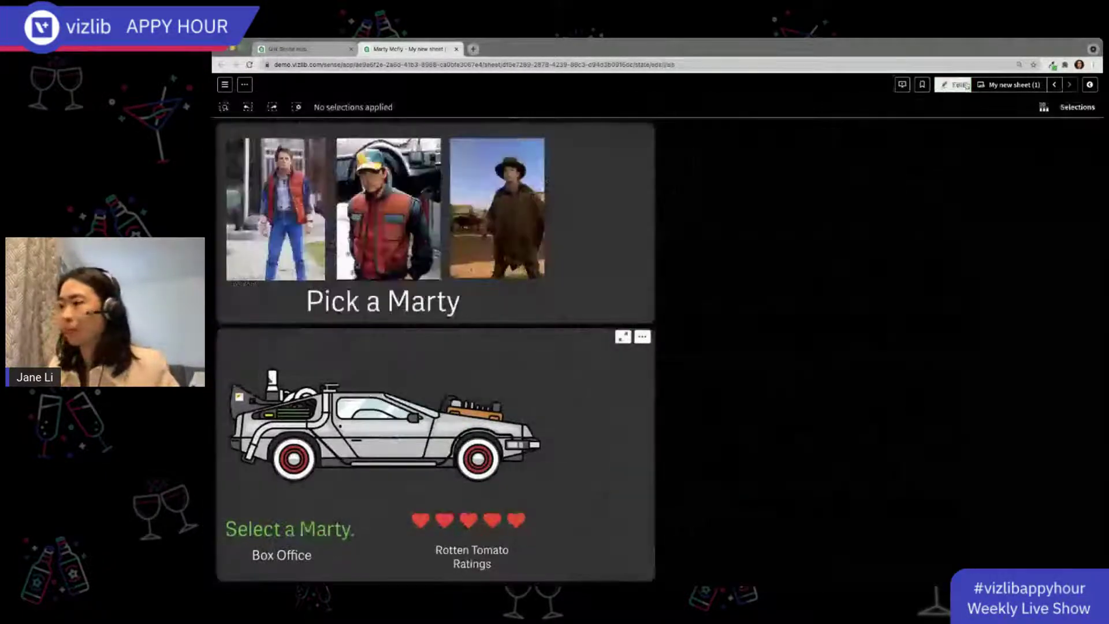
click(475, 233)
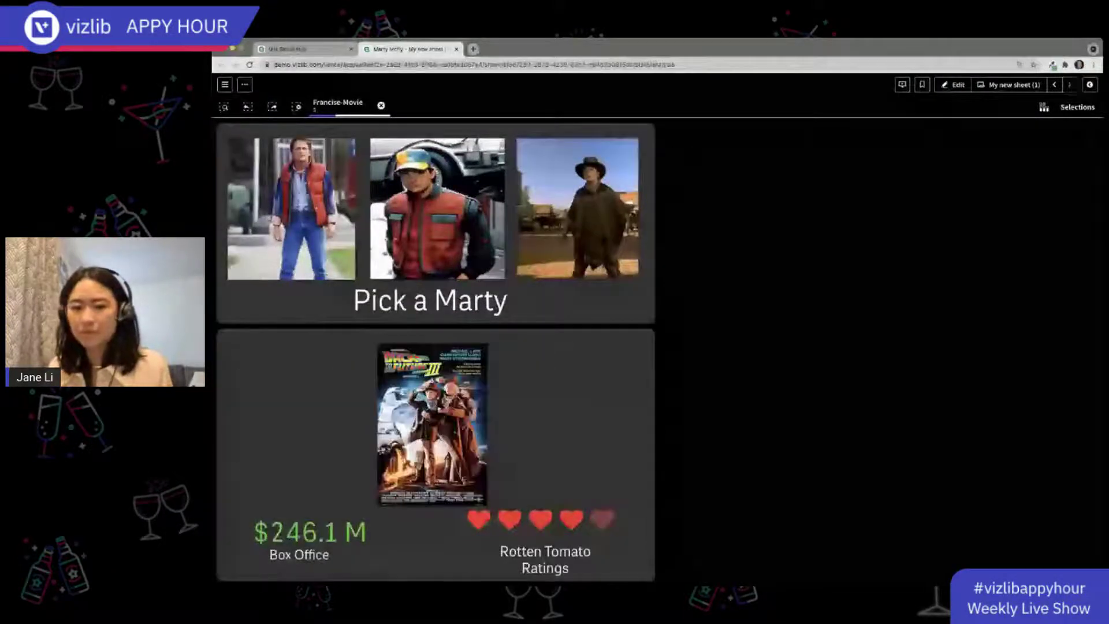
click(424, 209)
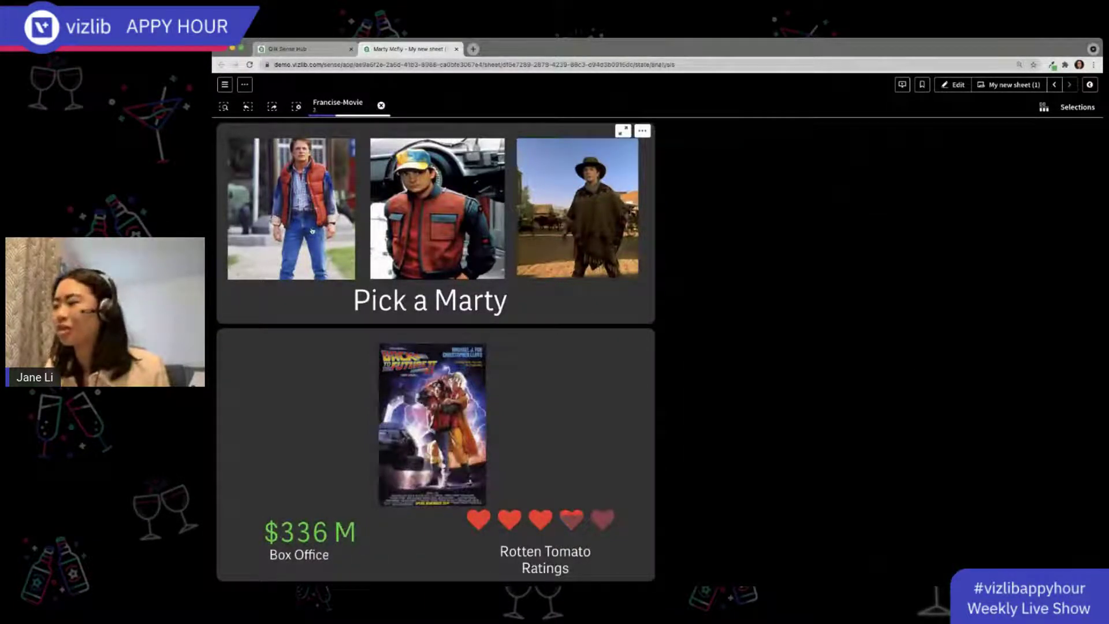
click(321, 227)
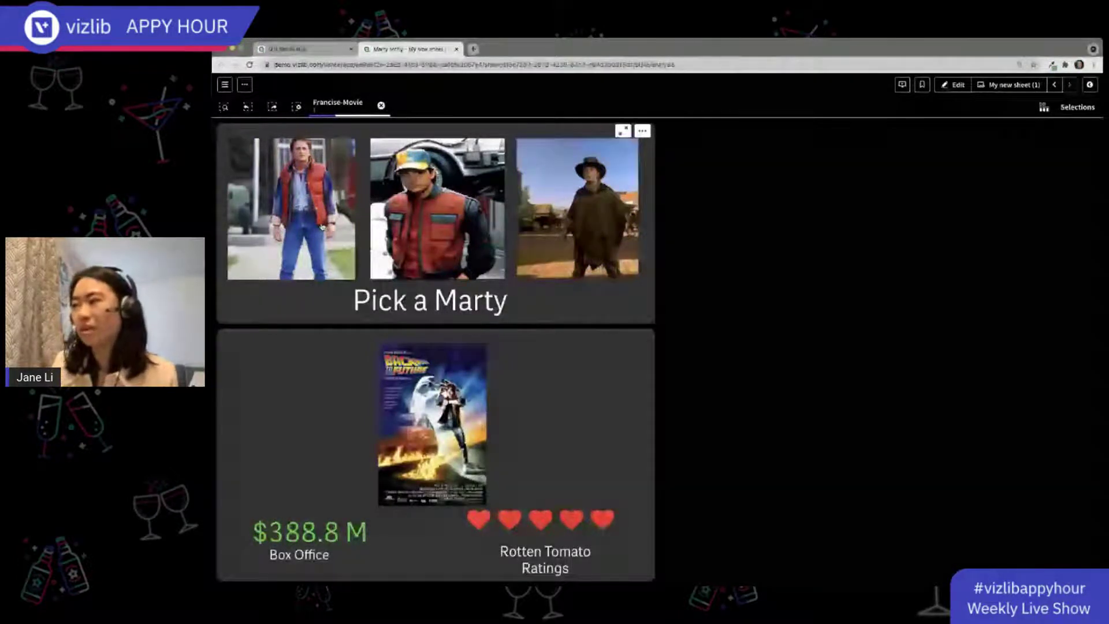
click(564, 257)
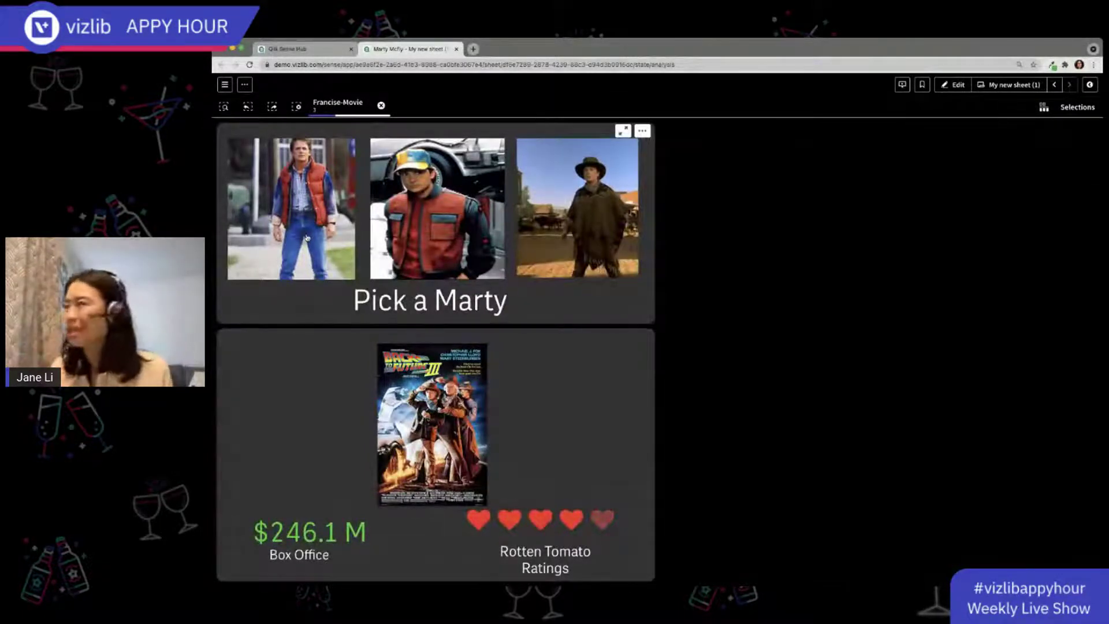
Return to editing, find the Vizlib Story Timeline object with "story" and place it at full height in the empty area beside the KPI objects
click(953, 85)
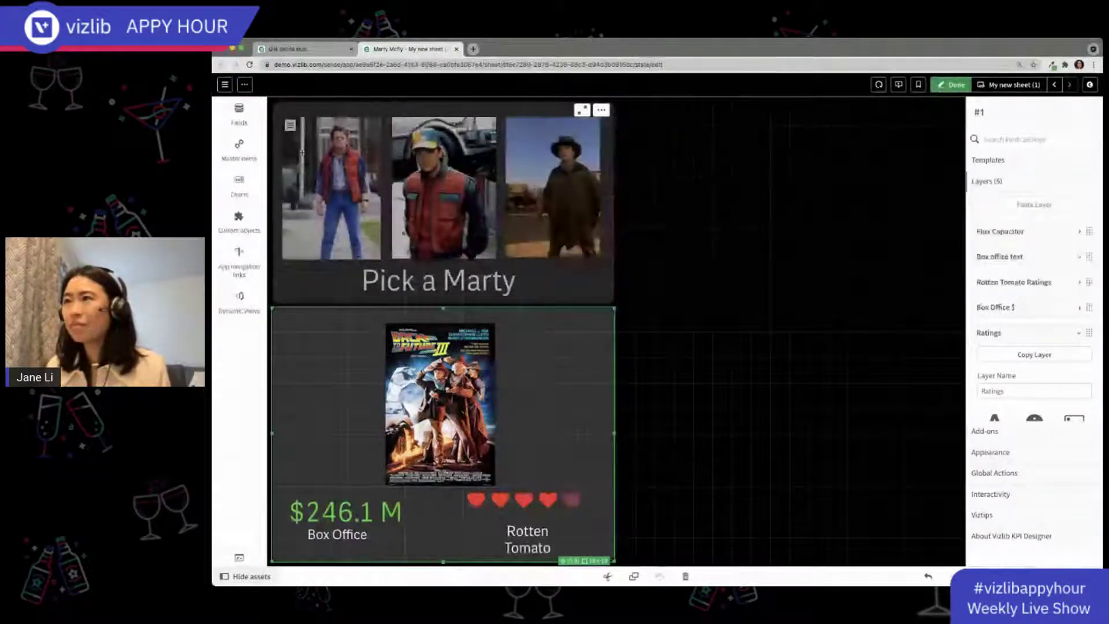
click(239, 222)
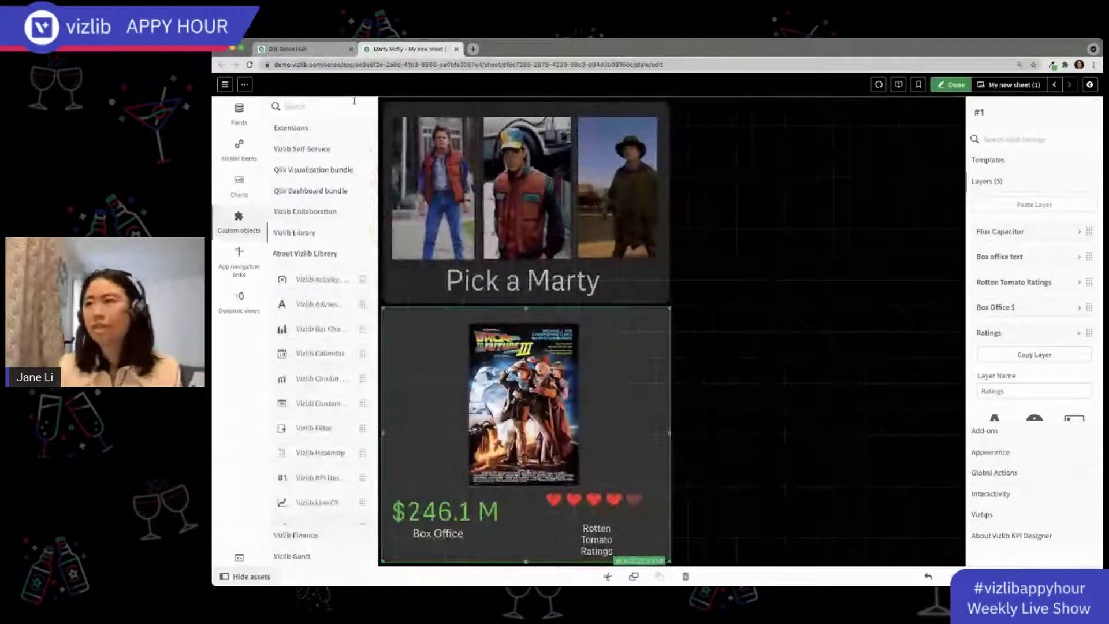
text(story)
drag(303, 281, 869, 248)
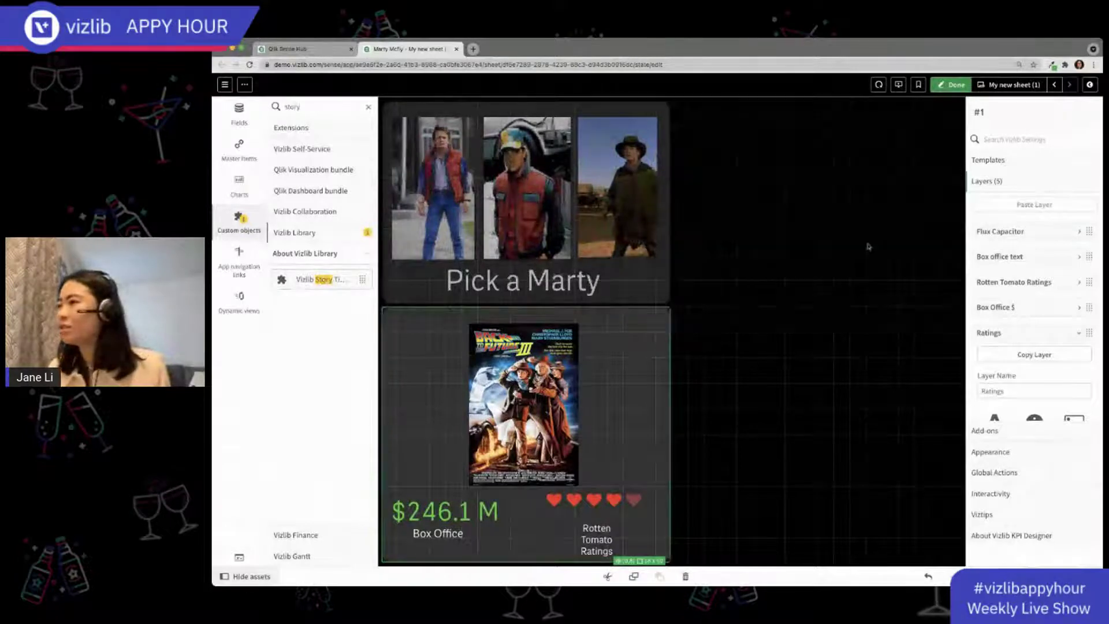
click(255, 227)
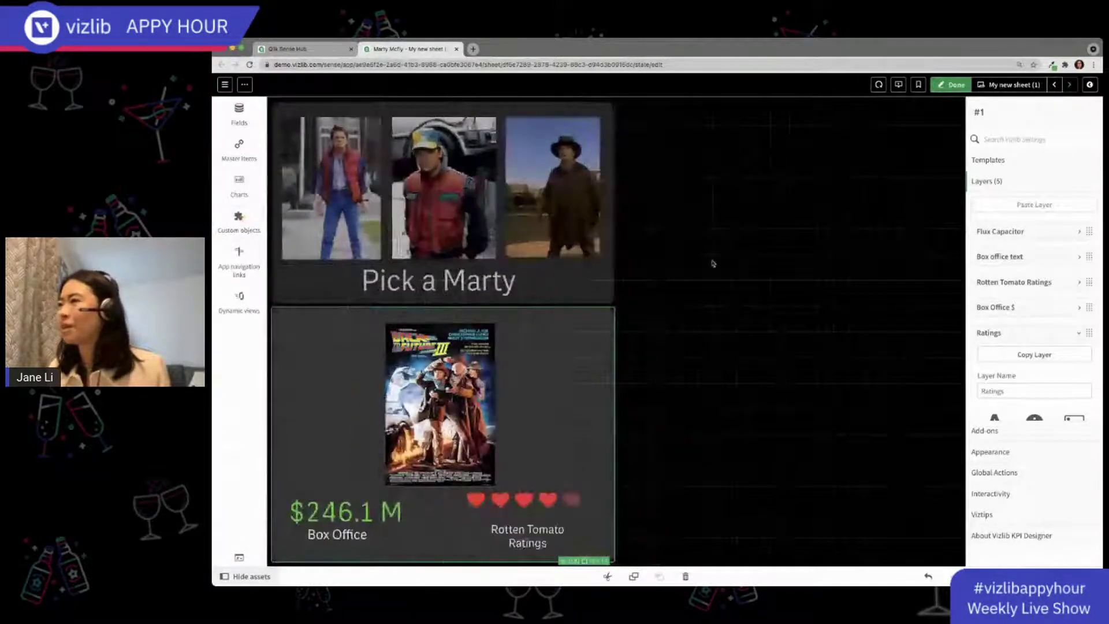
drag(619, 331, 619, 562)
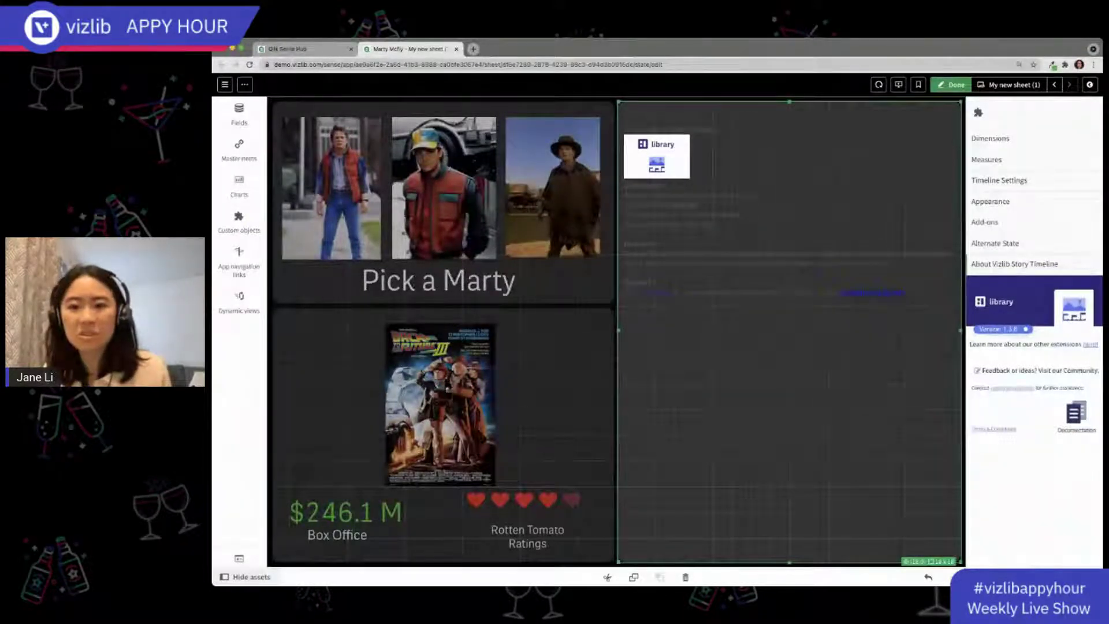
Add Start.autoCalendar.Date as the first dimension of the story timeline, finding the field with "start"
click(1032, 149)
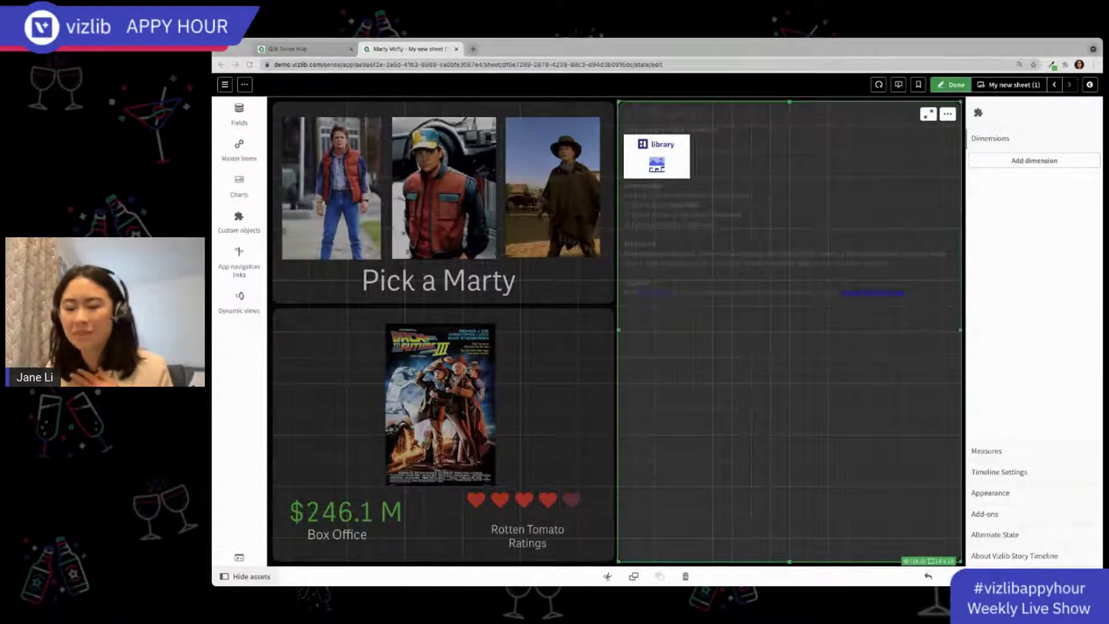
click(1007, 165)
click(1008, 164)
text(s)
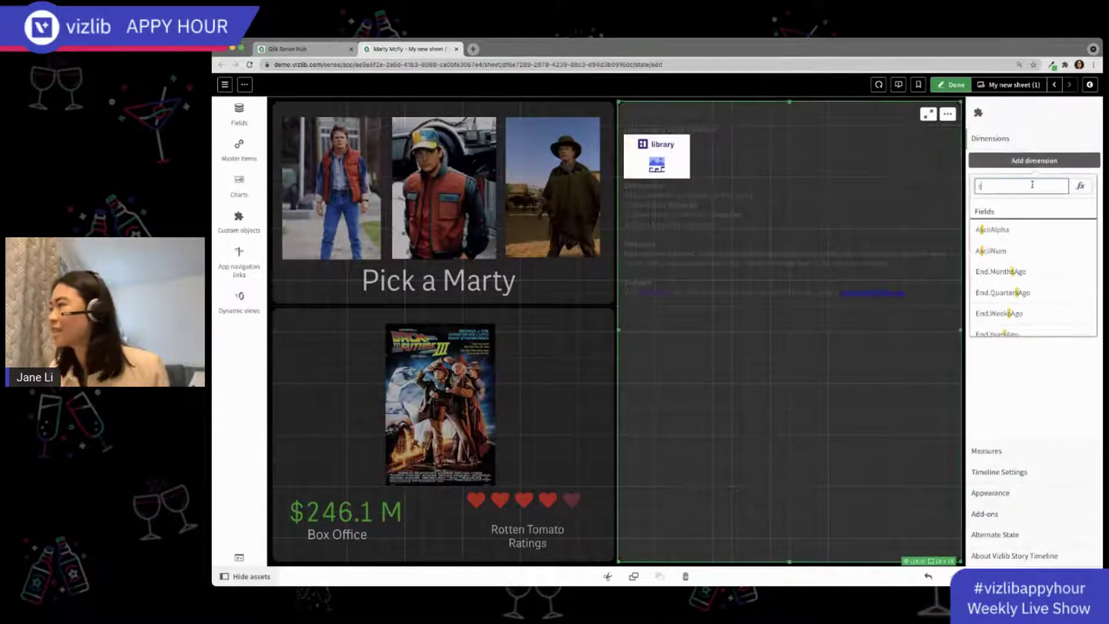
text(tart)
scroll(1034, 269, down, 3)
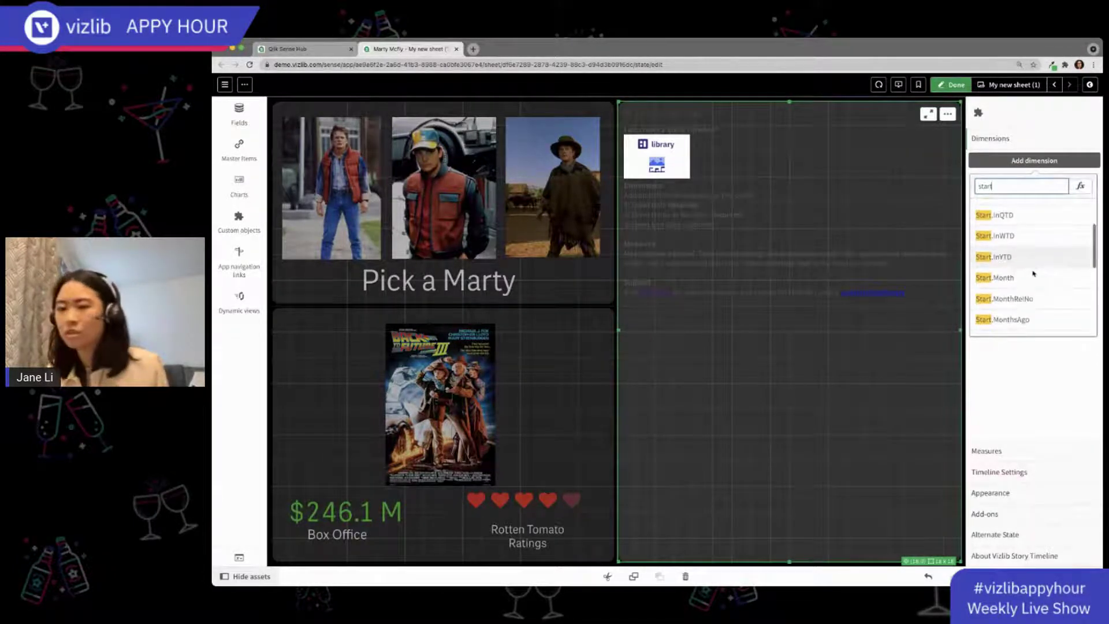
scroll(1038, 273, up, 5)
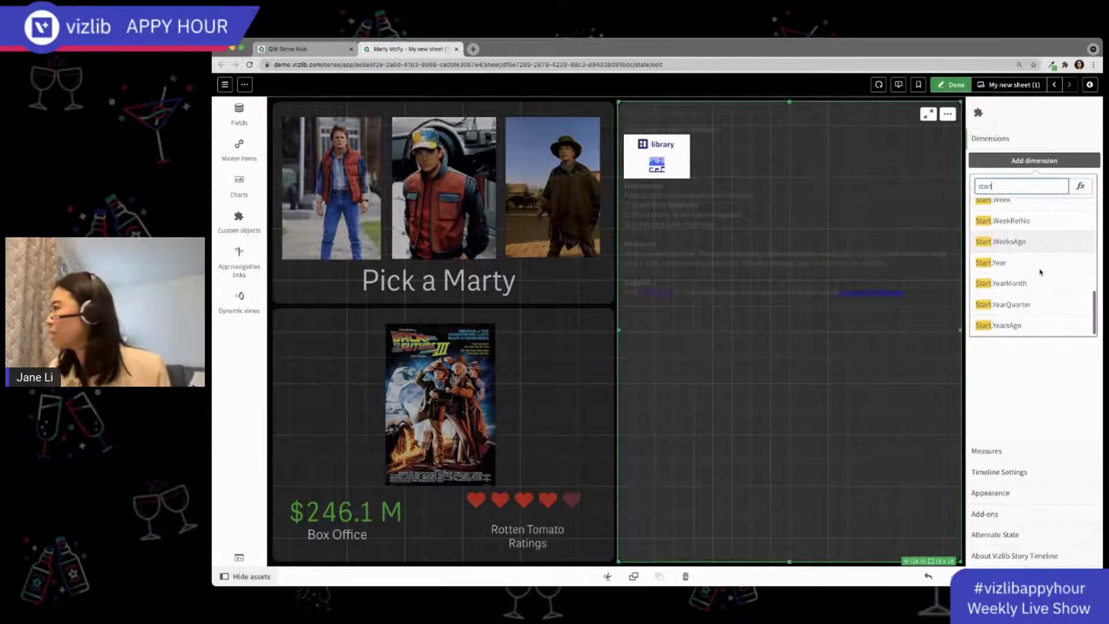
click(1022, 250)
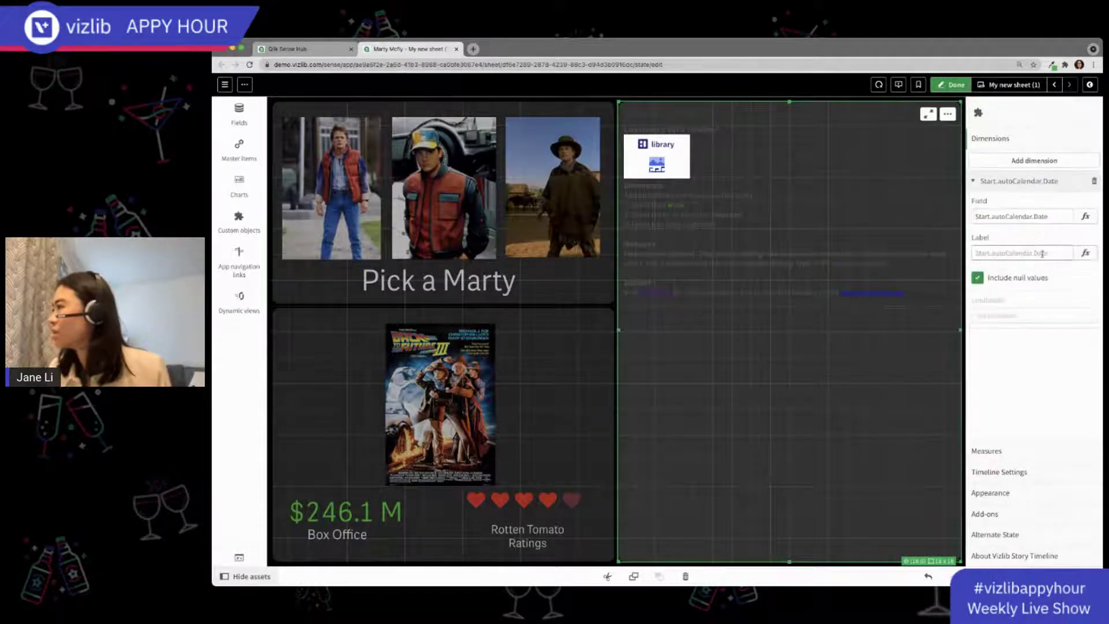
Add the field D as the second dimension of the story timeline
click(1039, 165)
text(d)
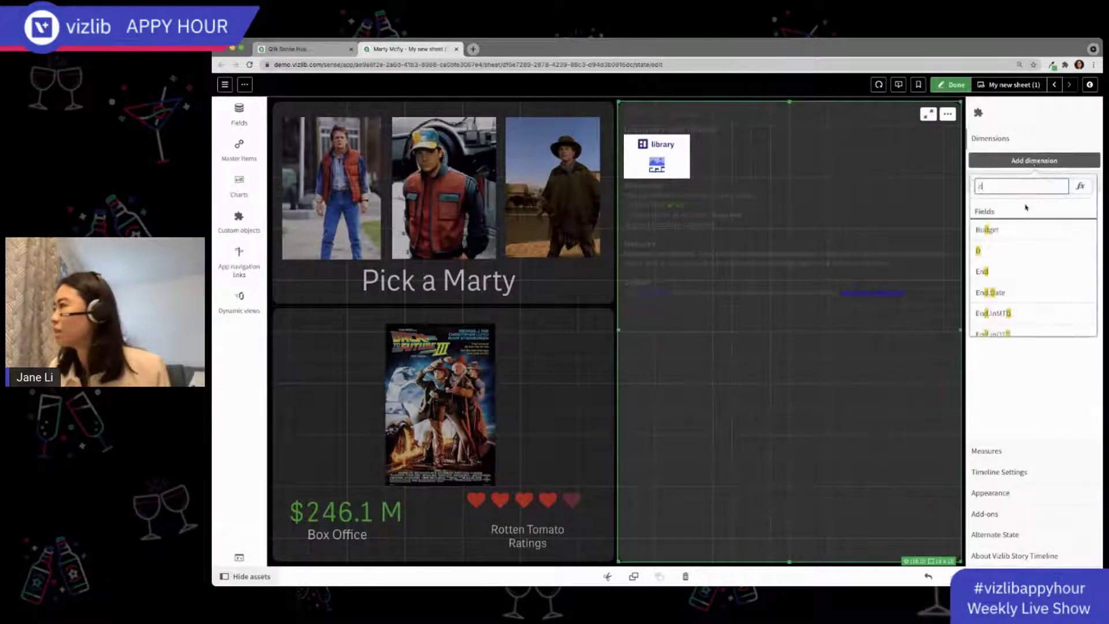
click(1011, 251)
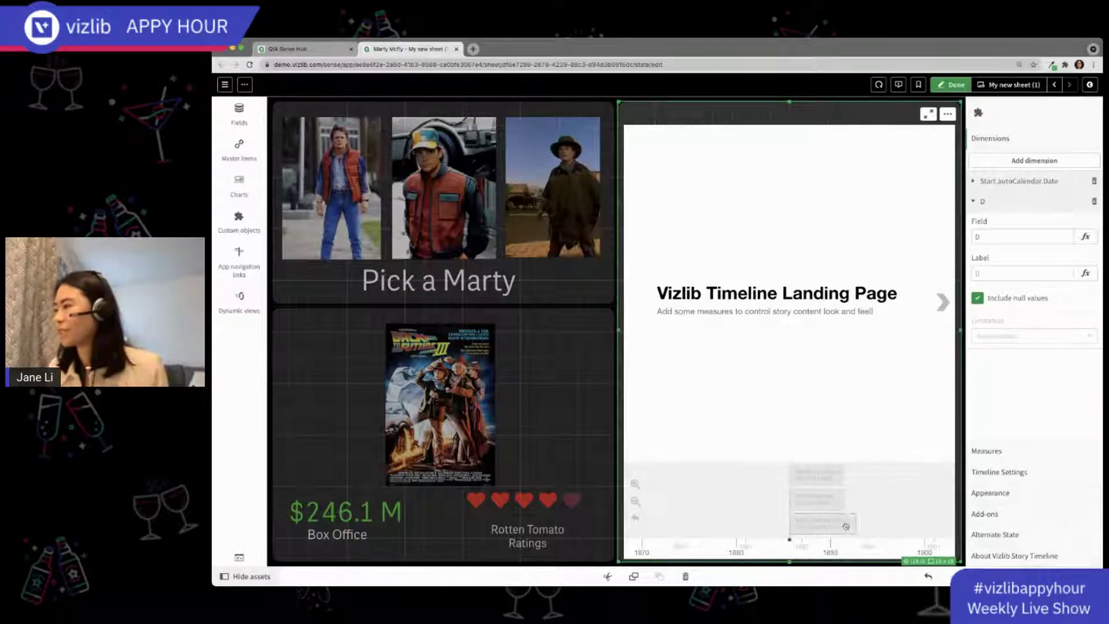
Leave edit mode, clear the Francise-Movie selection and pick the first Marty, in the red vest and jeans
click(951, 85)
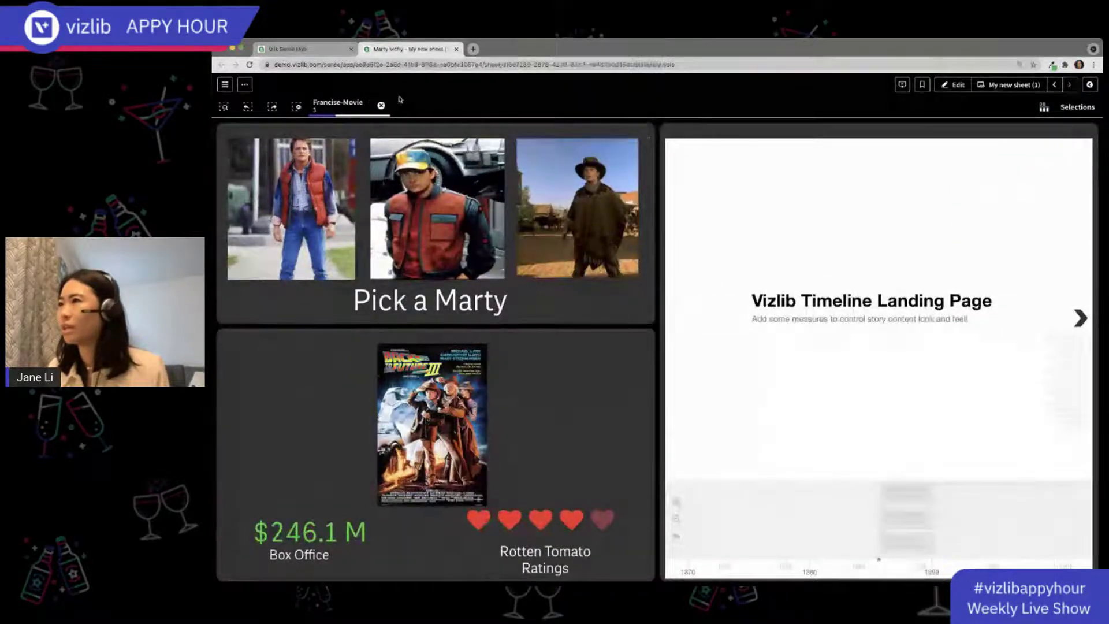
click(381, 105)
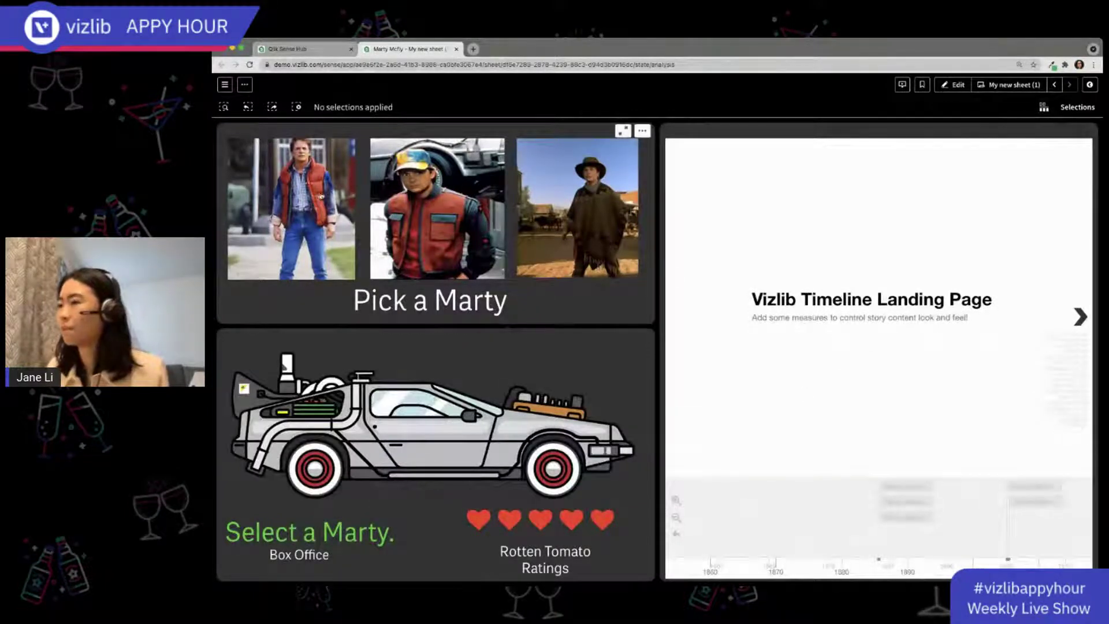
click(320, 196)
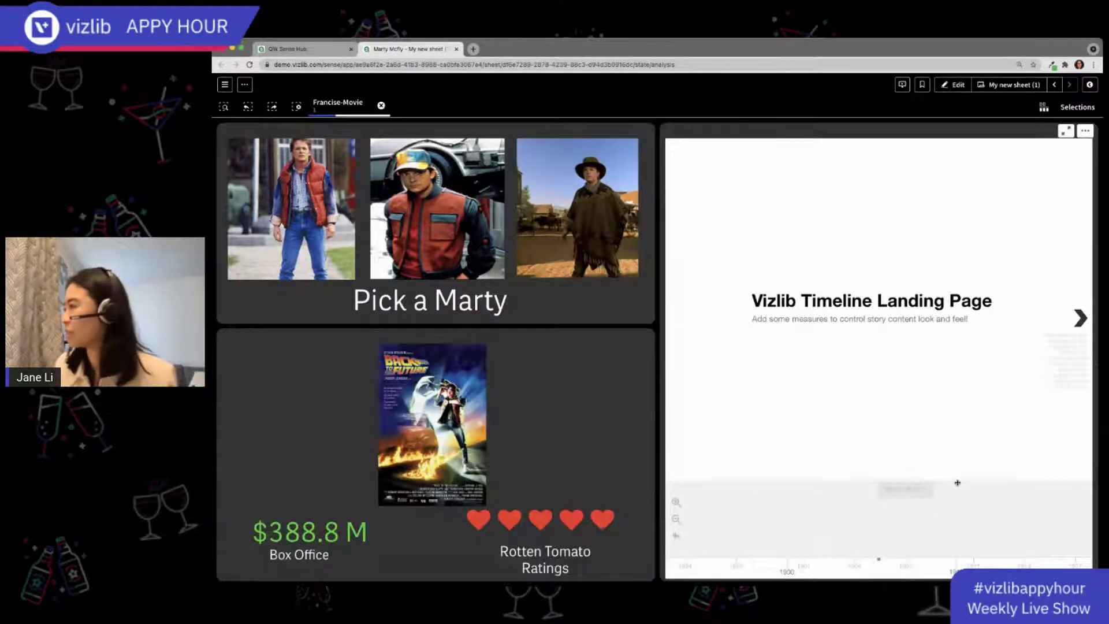
Page forward and back through the story timeline's entries to read the plot of the selected movie
click(1075, 323)
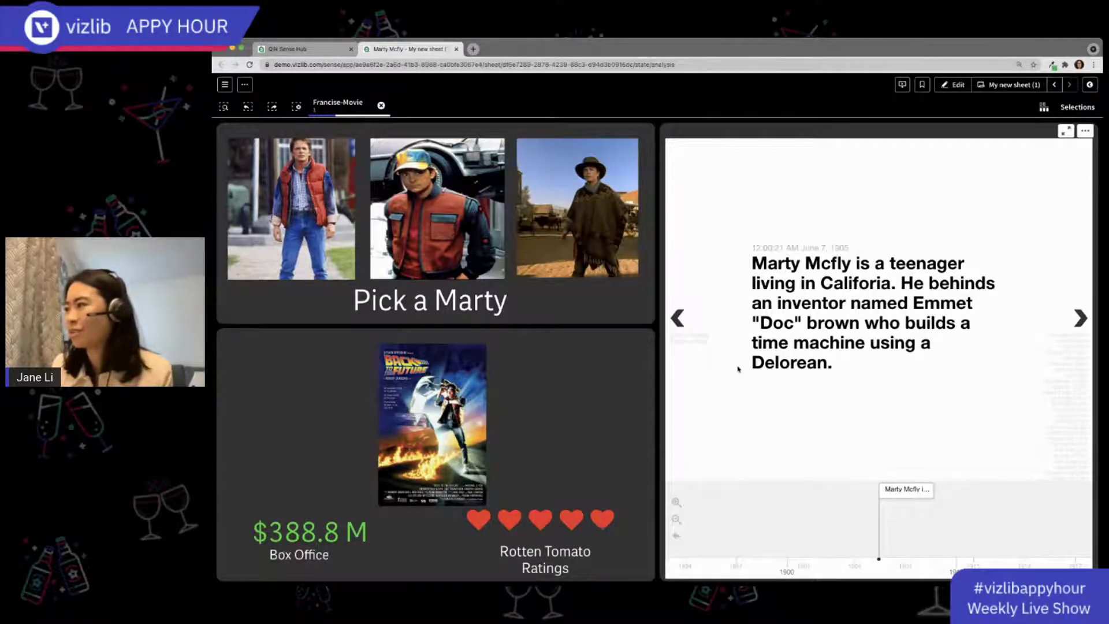
click(1080, 316)
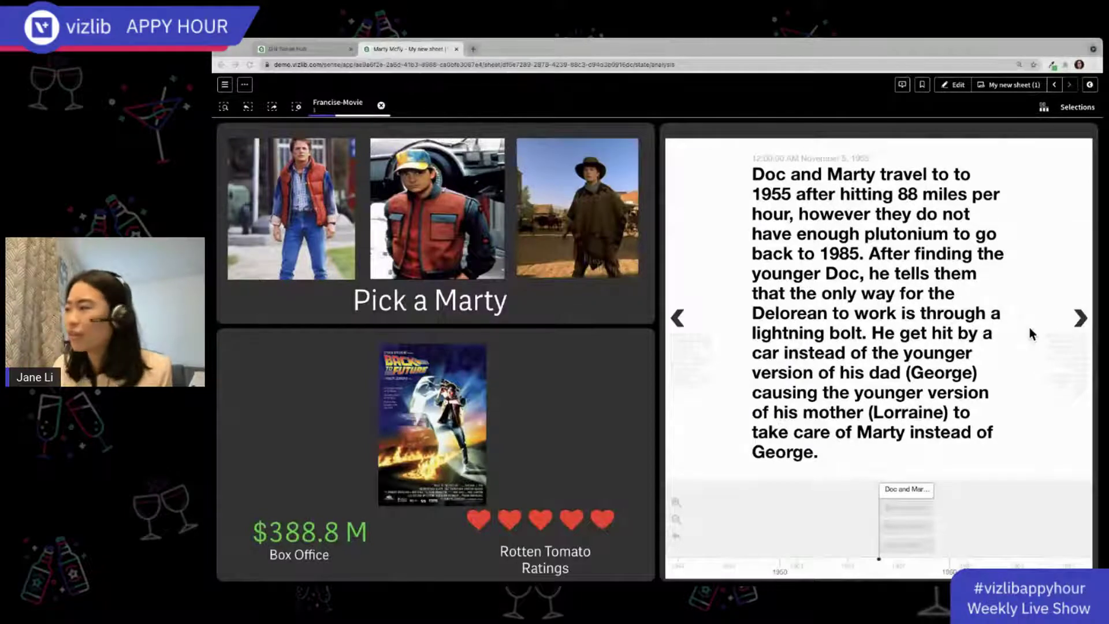
click(1073, 317)
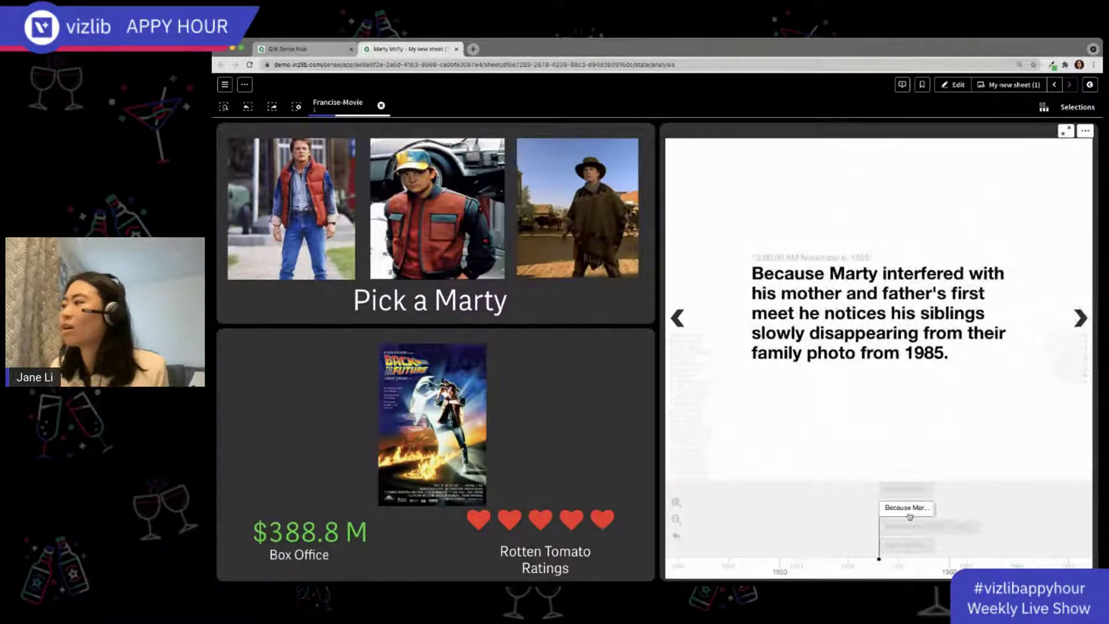
click(677, 319)
click(677, 318)
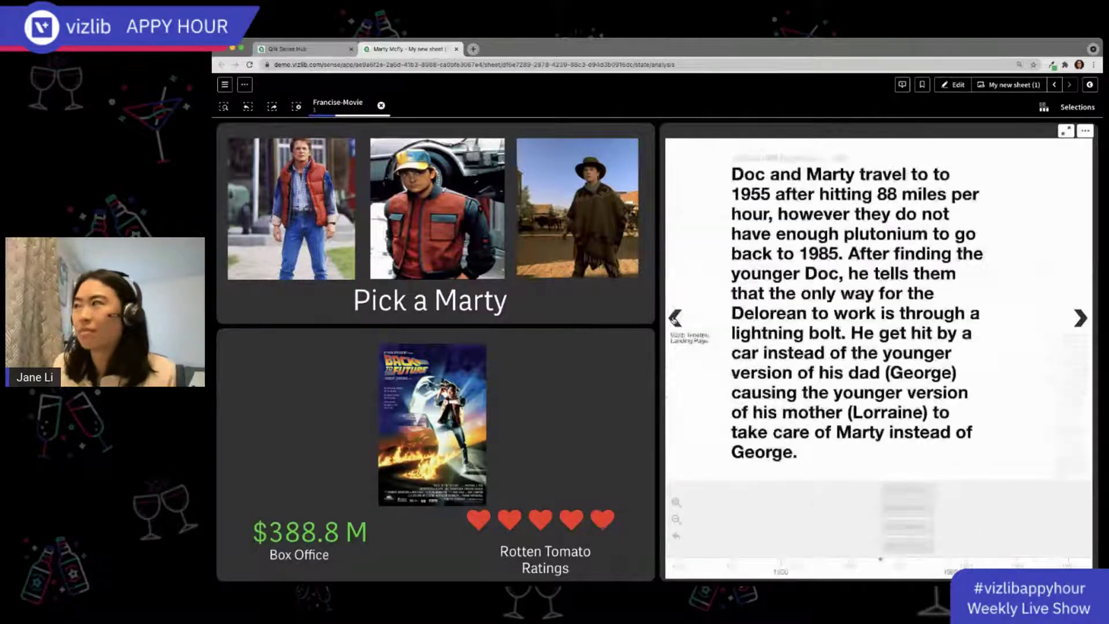
Return to editing and shrink the story timeline to the height of the movie KPI object, freeing the area above it
click(953, 85)
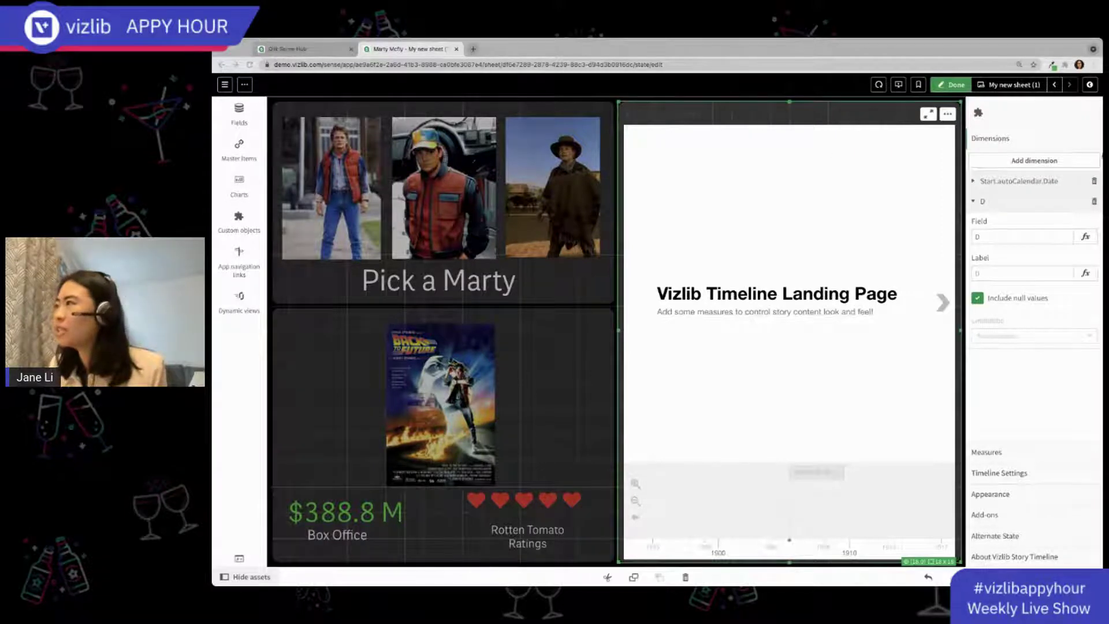
click(953, 87)
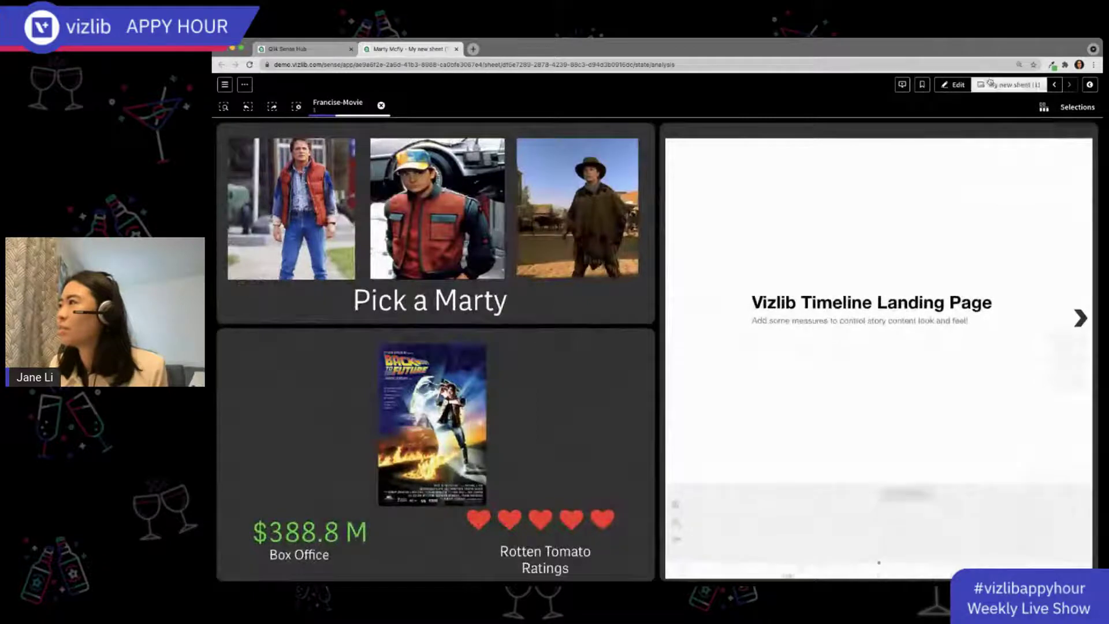
click(955, 85)
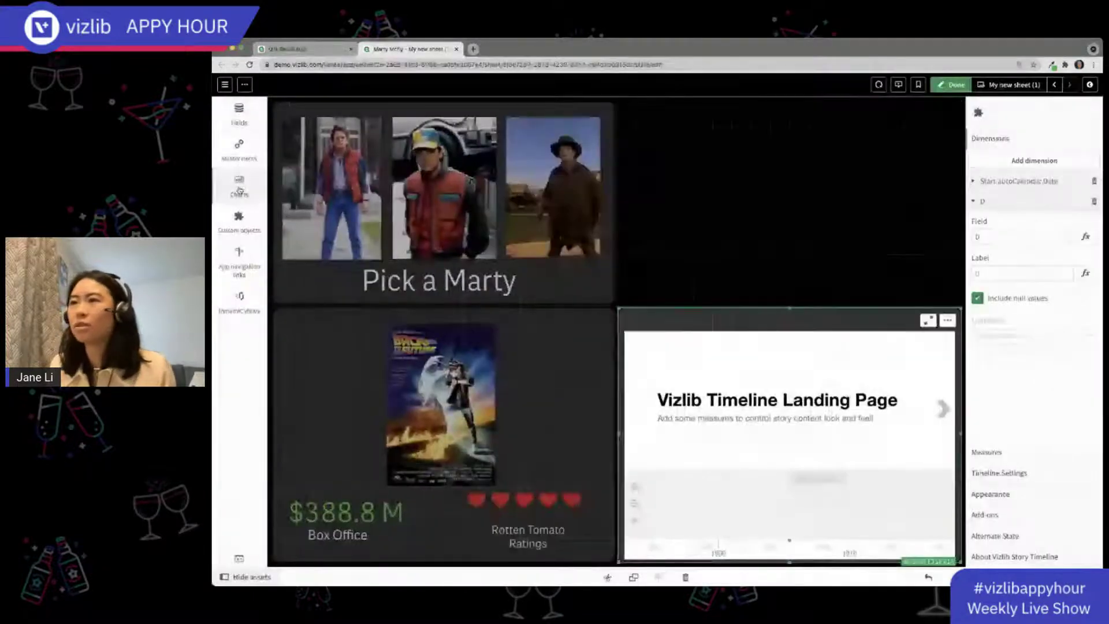
Find the Vizlib Table object with "table" and place it in the empty area above the story timeline
text(d)
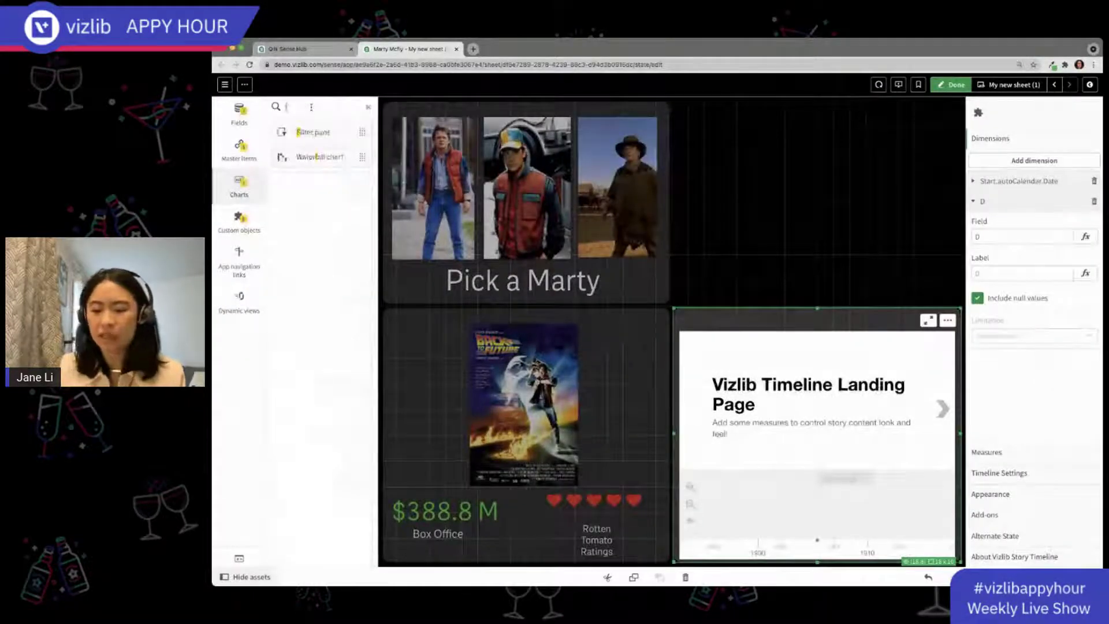
key(BackSpace)
text(table)
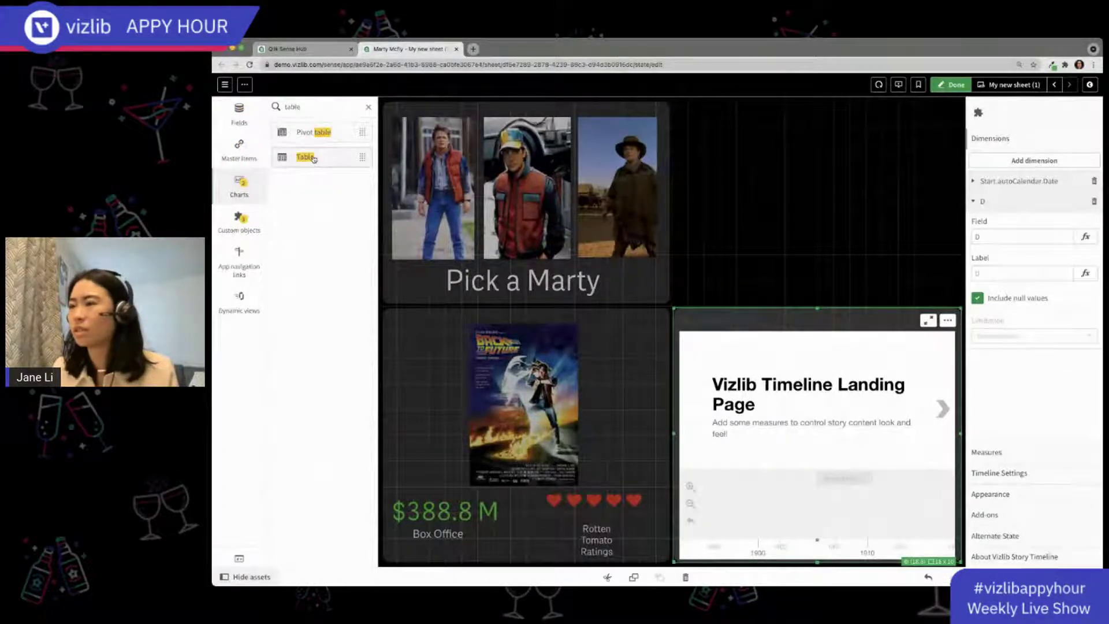
click(253, 216)
drag(342, 308, 869, 218)
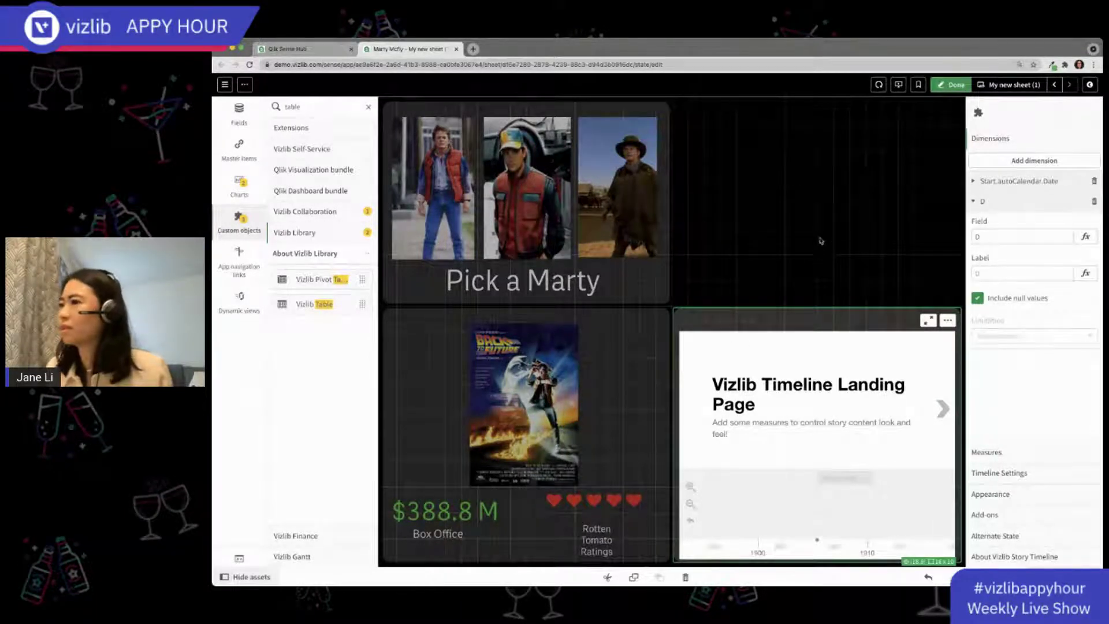
key(super+Tab)
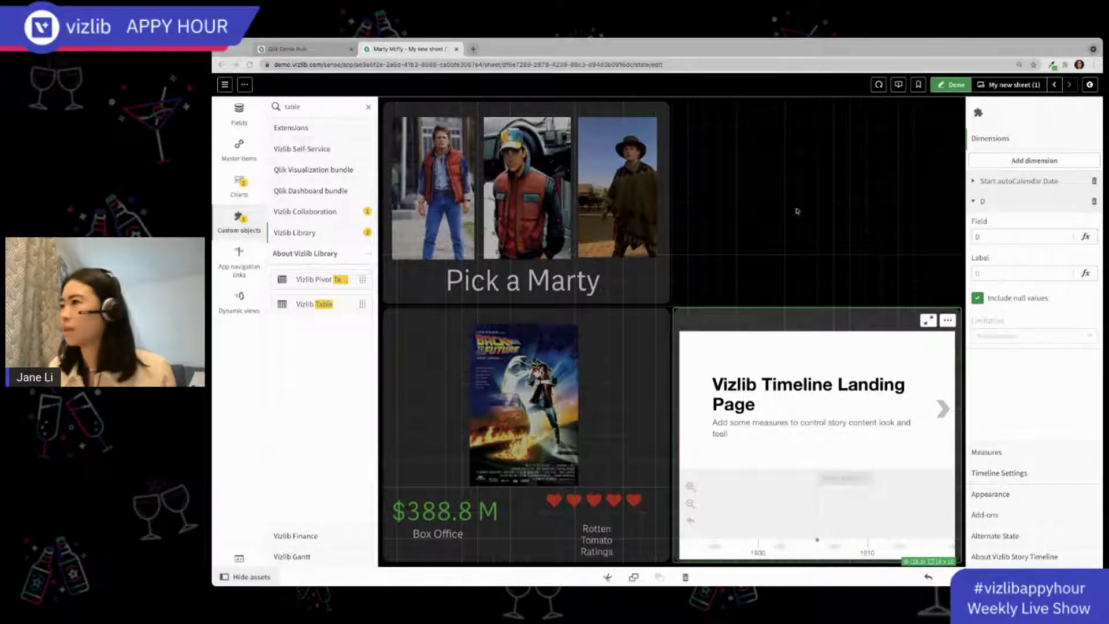
click(345, 303)
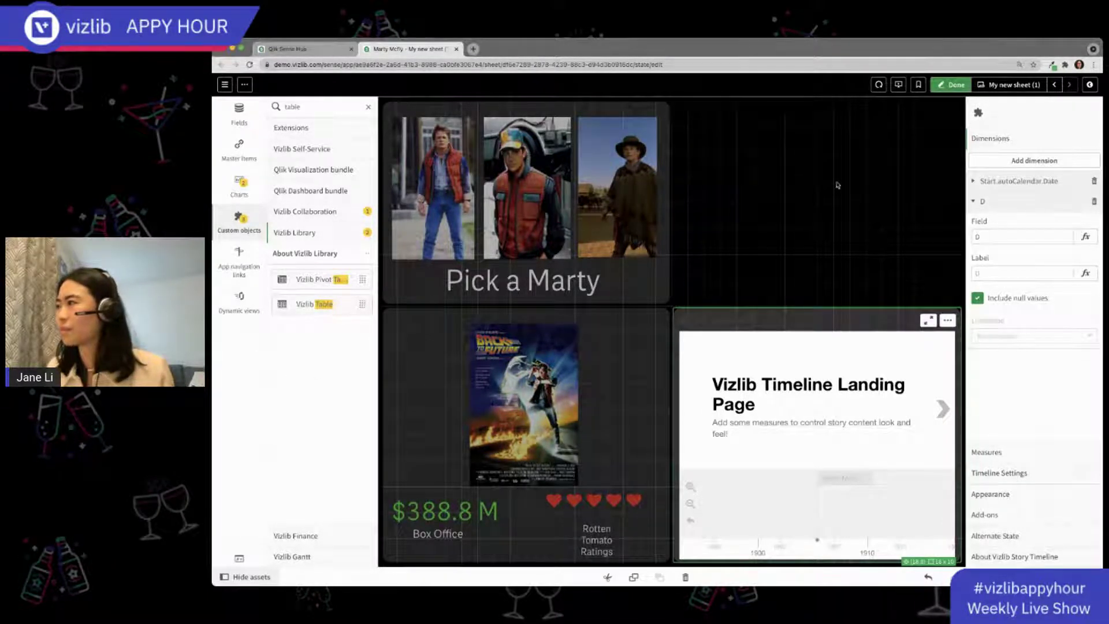
click(810, 208)
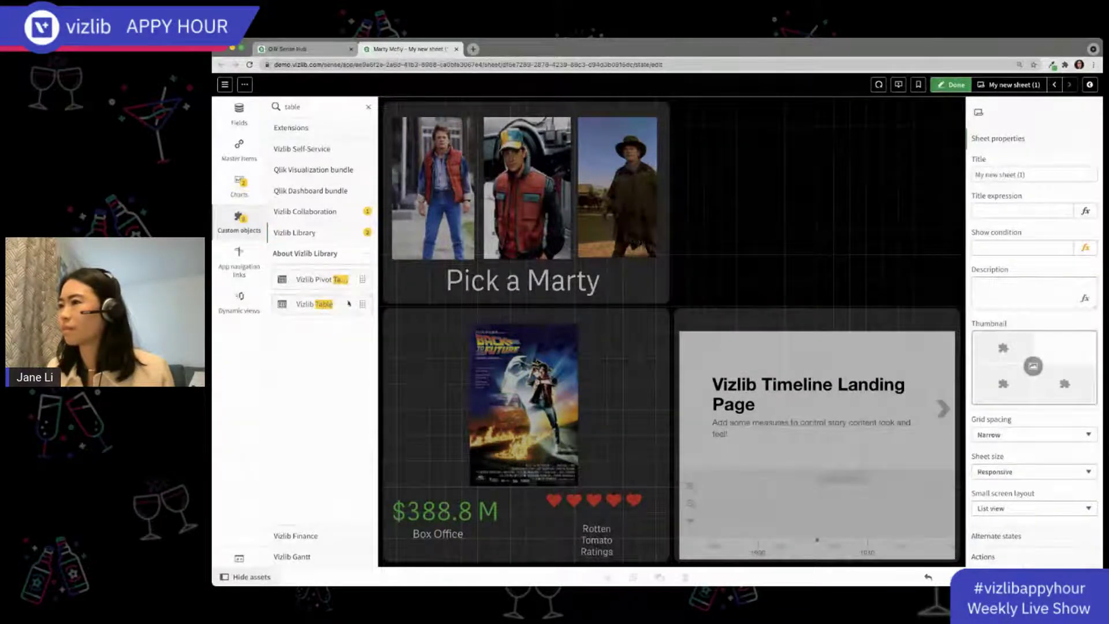
drag(345, 305, 803, 201)
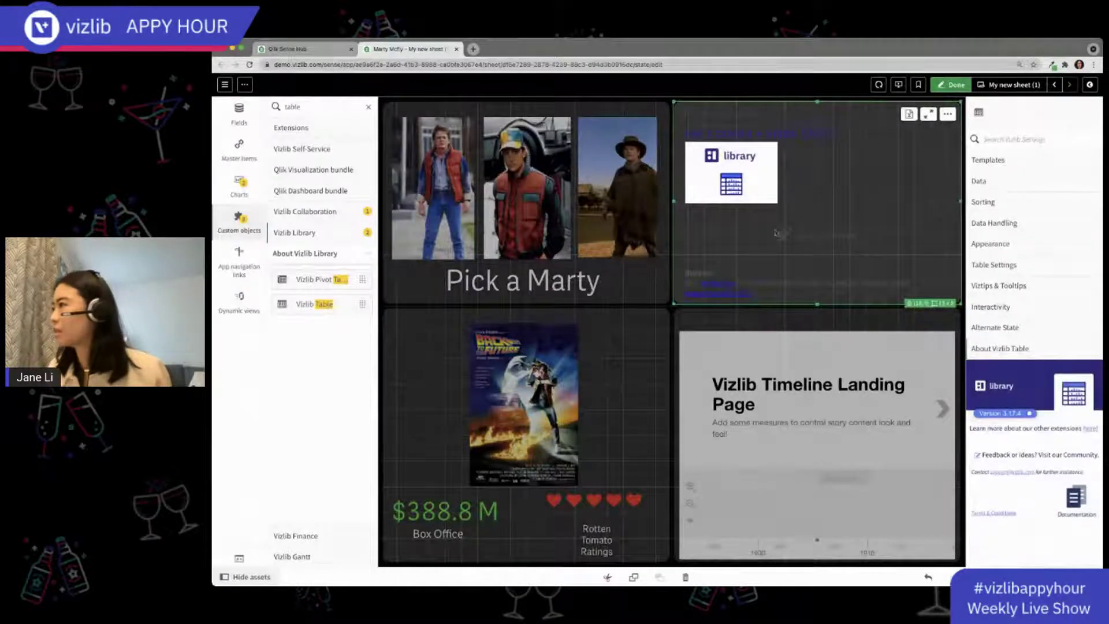
Open the template settings of the new Vizlib Table
click(996, 166)
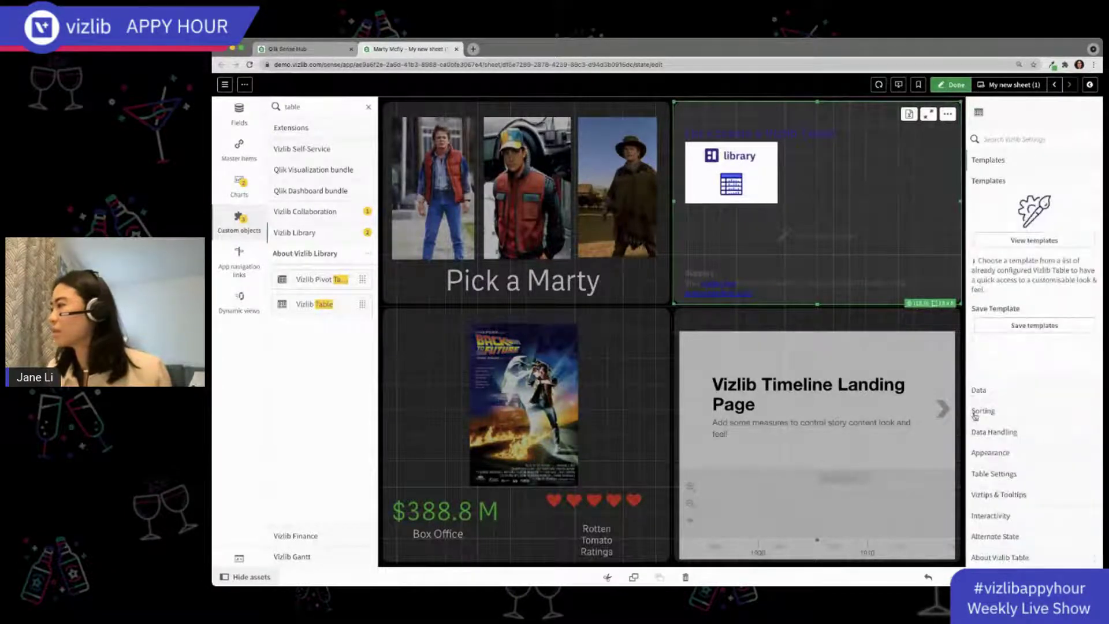
Add the Francise-Movie field as a dimension column to the new Vizlib Table
click(978, 313)
click(1034, 219)
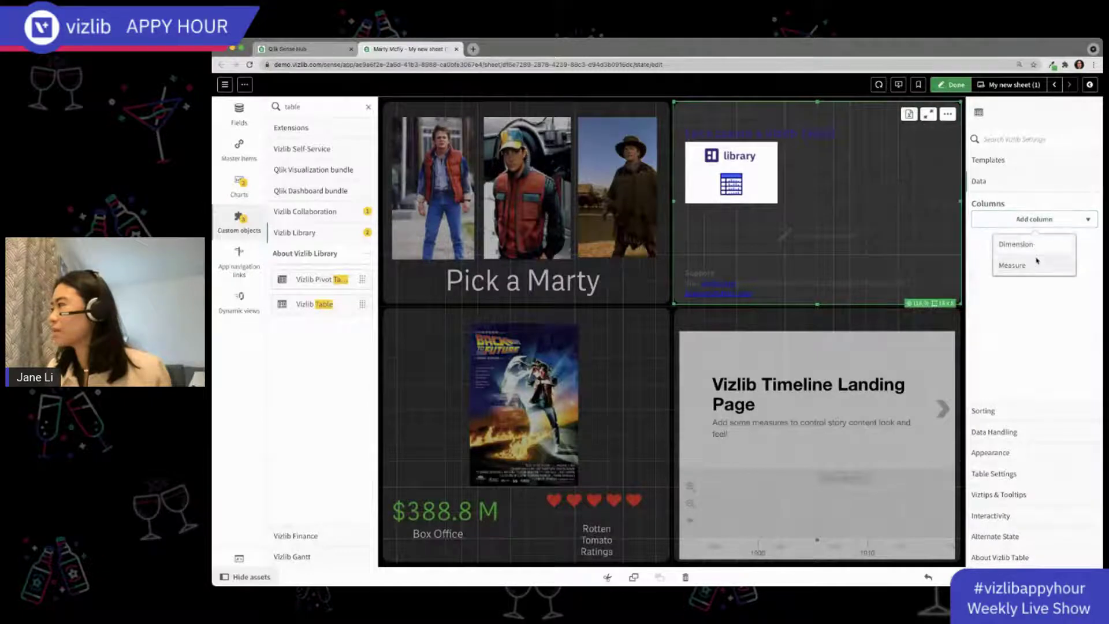
click(1034, 242)
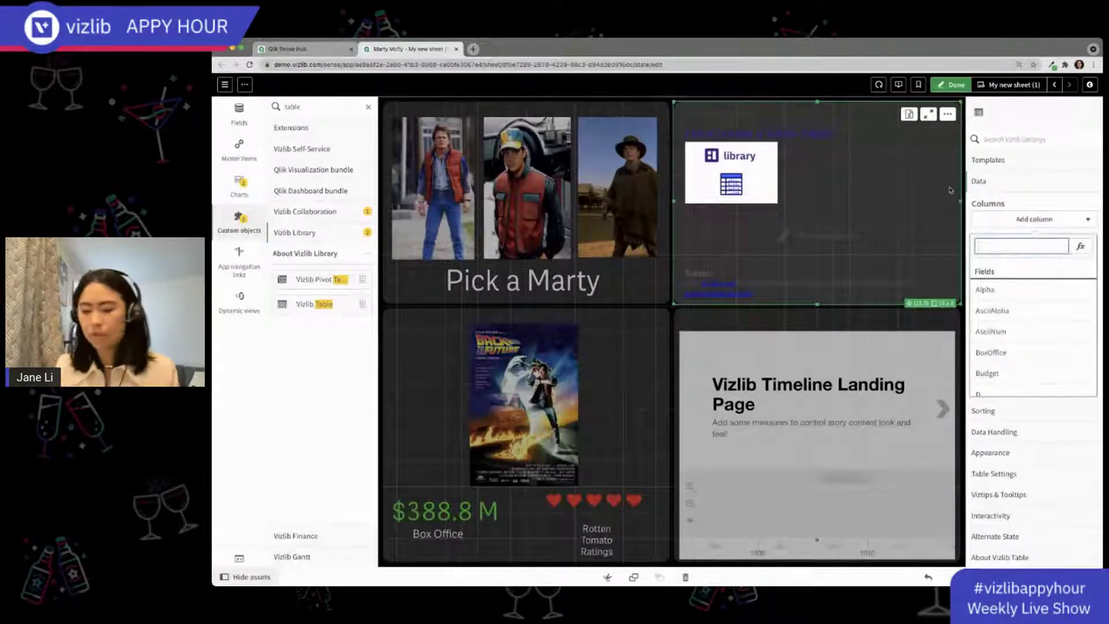
text(feat)
click(1037, 297)
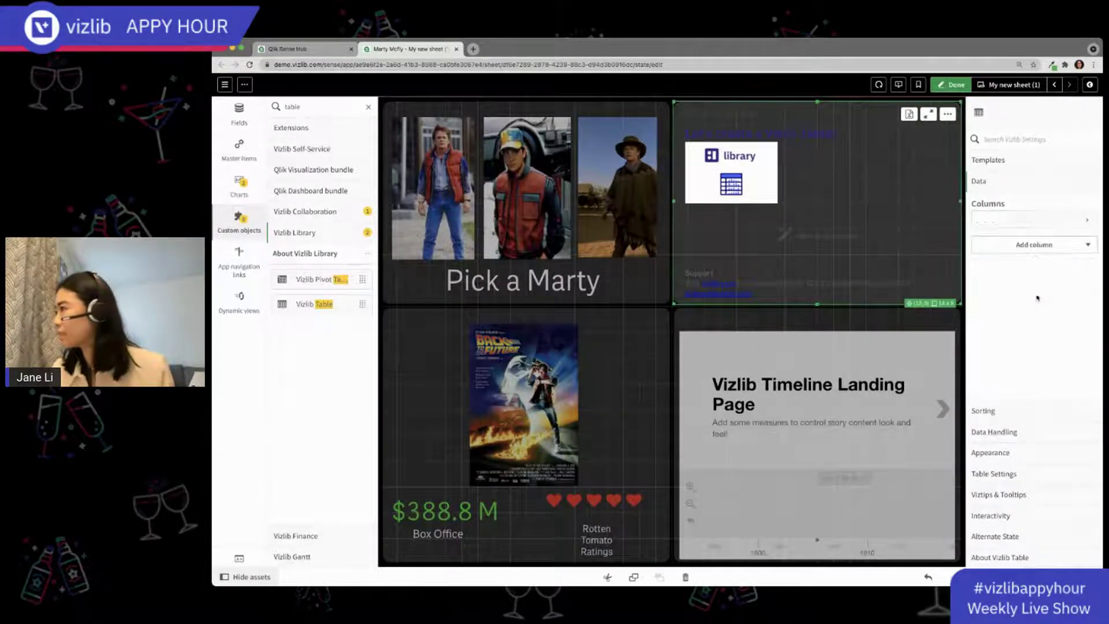
Add the field D as a second dimension column in the Vizlib Table
click(1035, 244)
click(1021, 268)
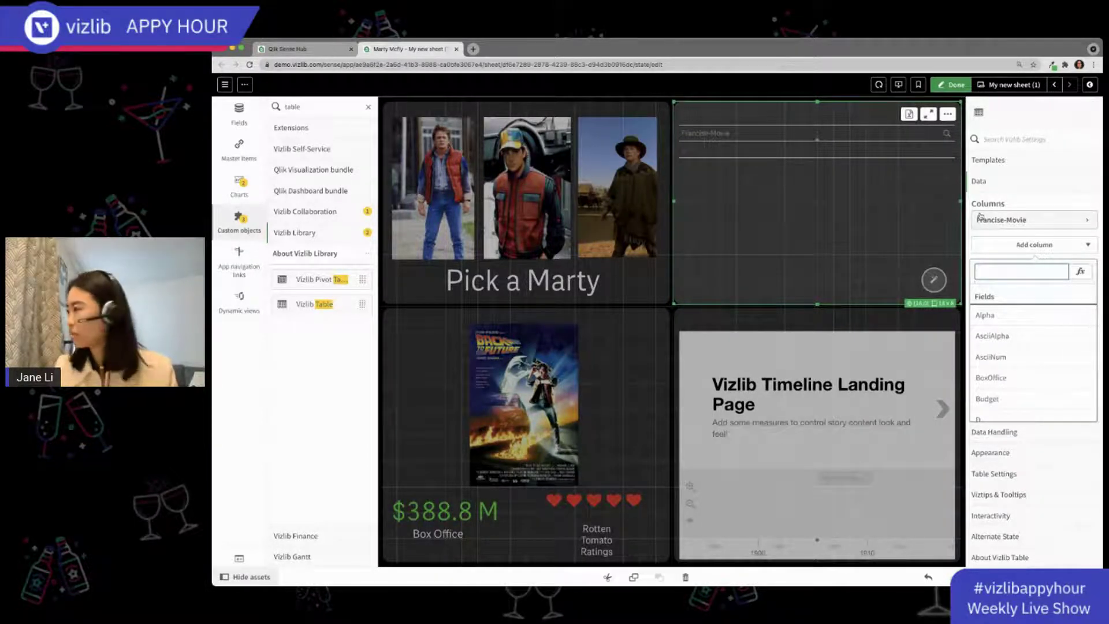
text(d)
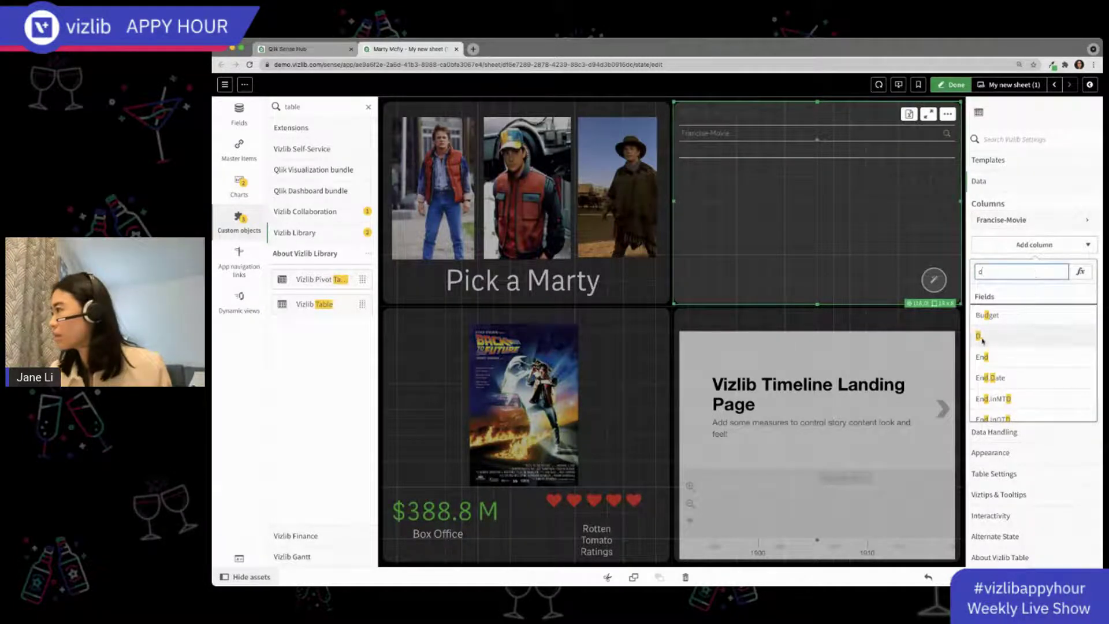
click(978, 336)
Add a third dimension column to the table, using the BoxOffice field as its expression
click(1016, 270)
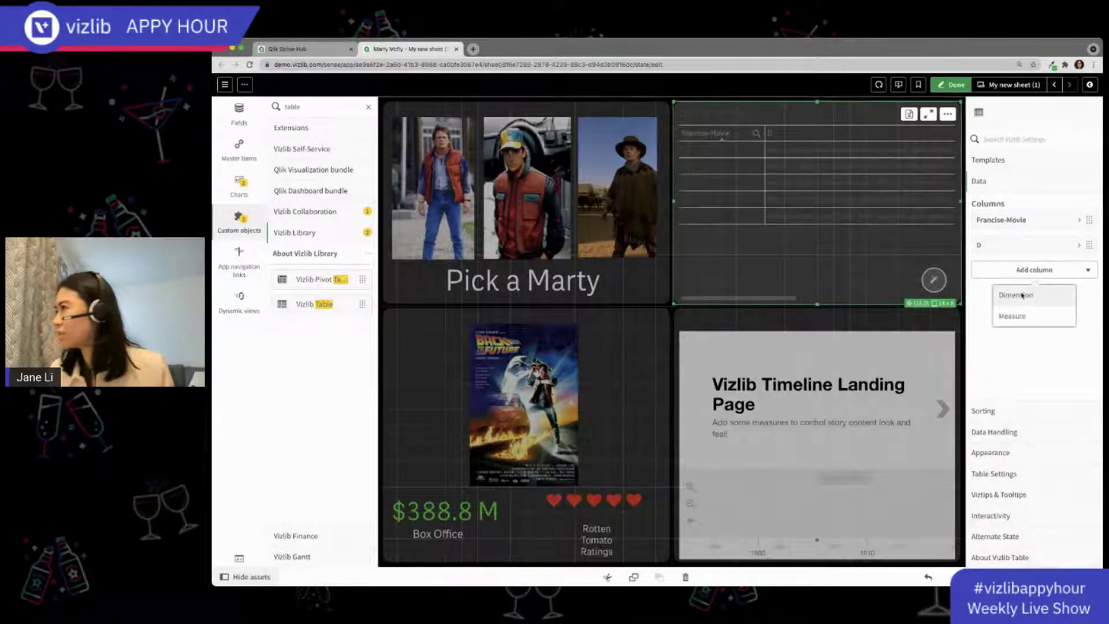
click(1048, 301)
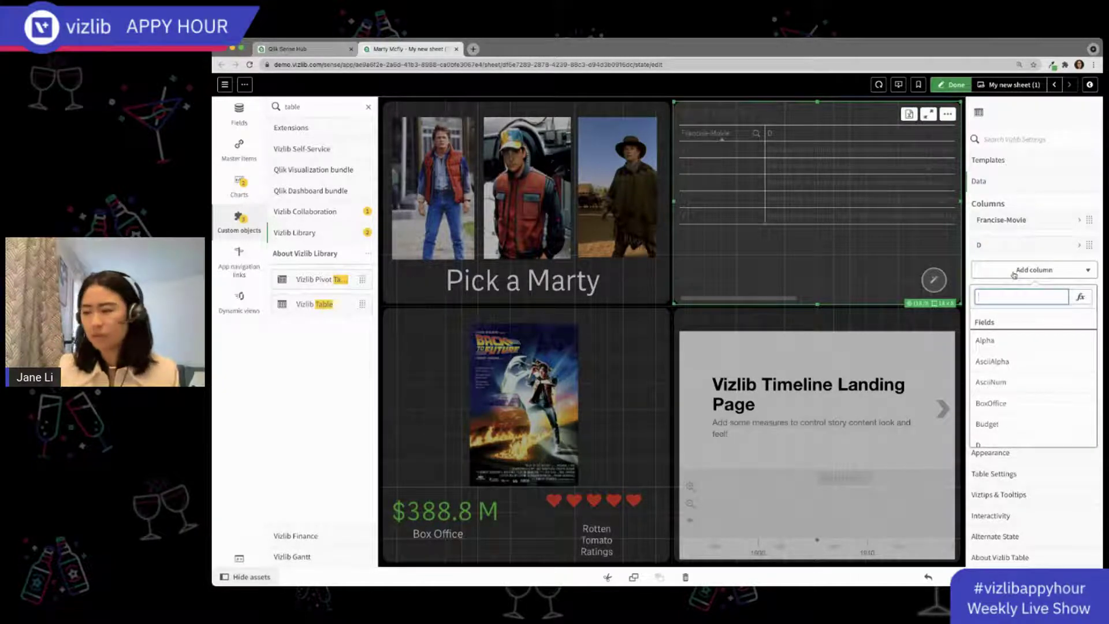
text(box off)
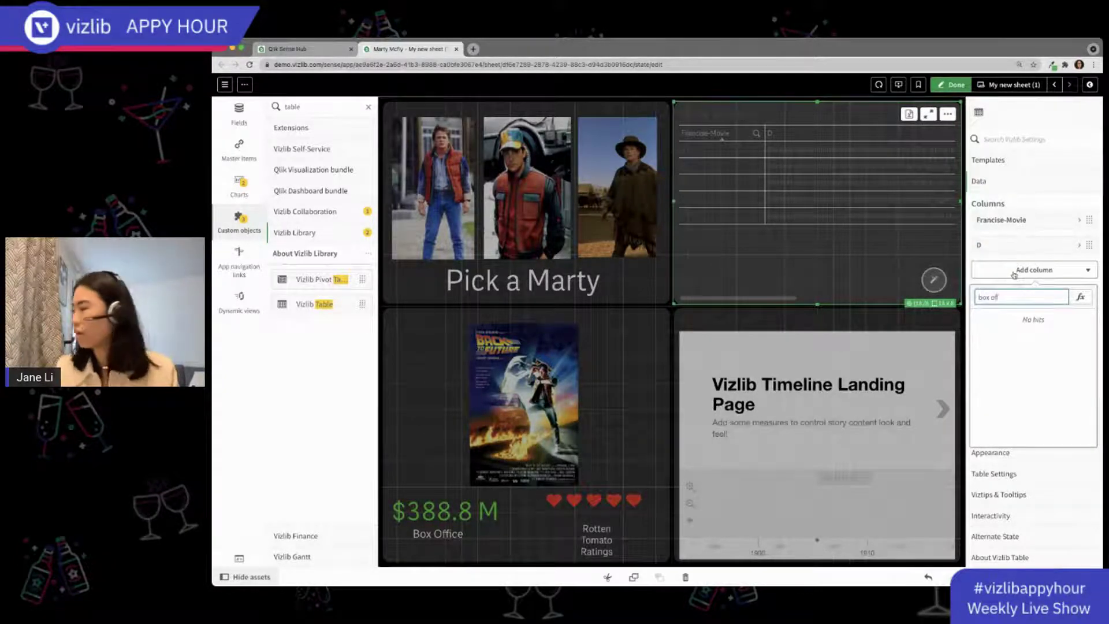
text(ice)
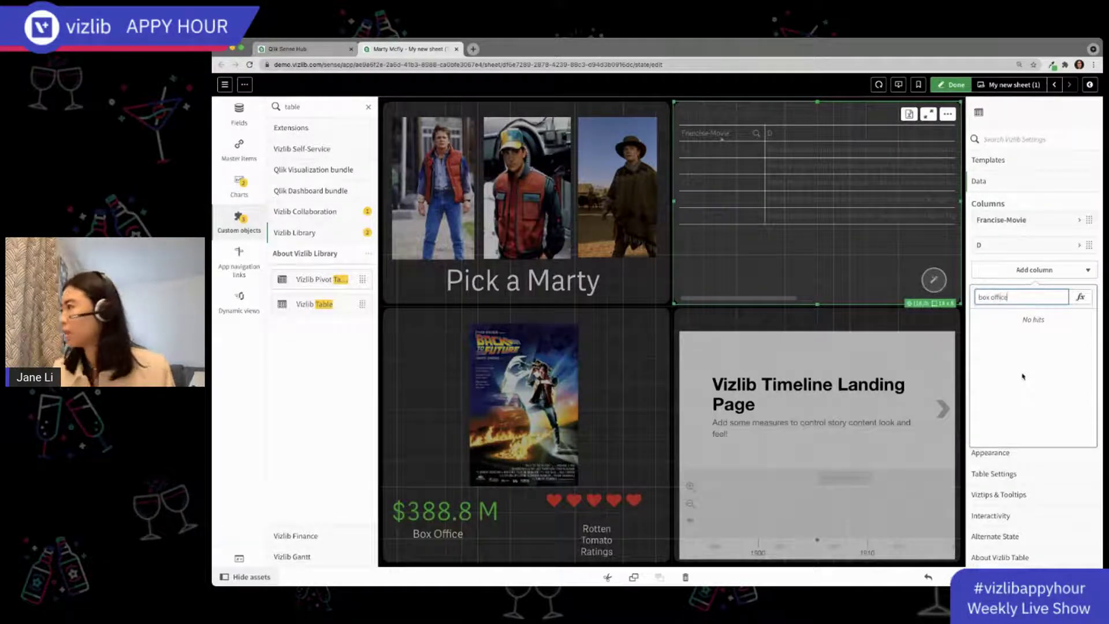
click(1081, 297)
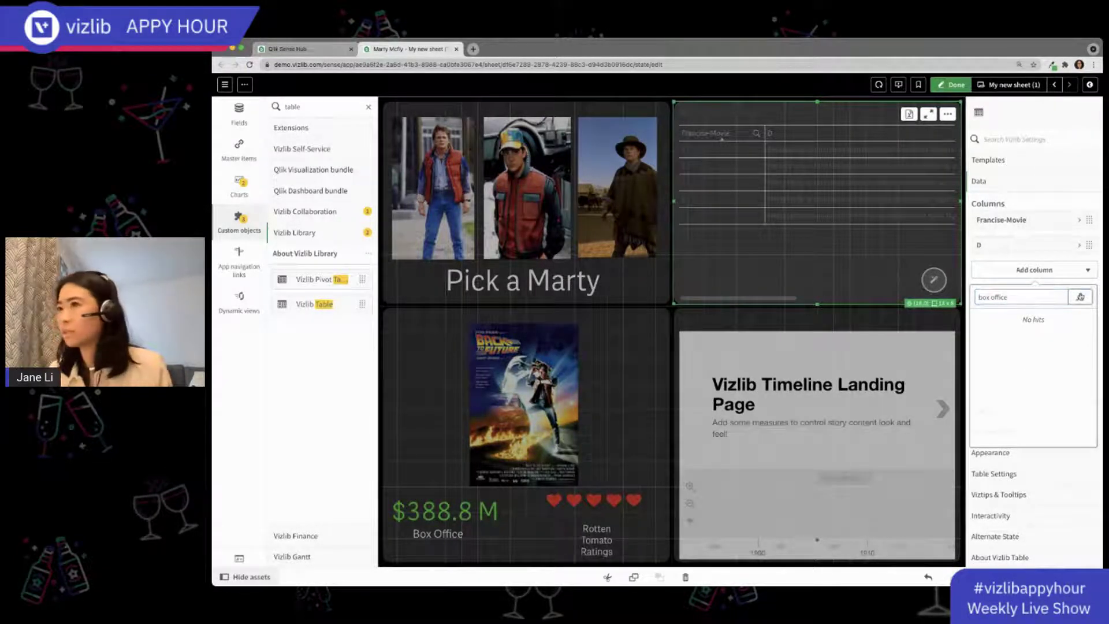
text(box)
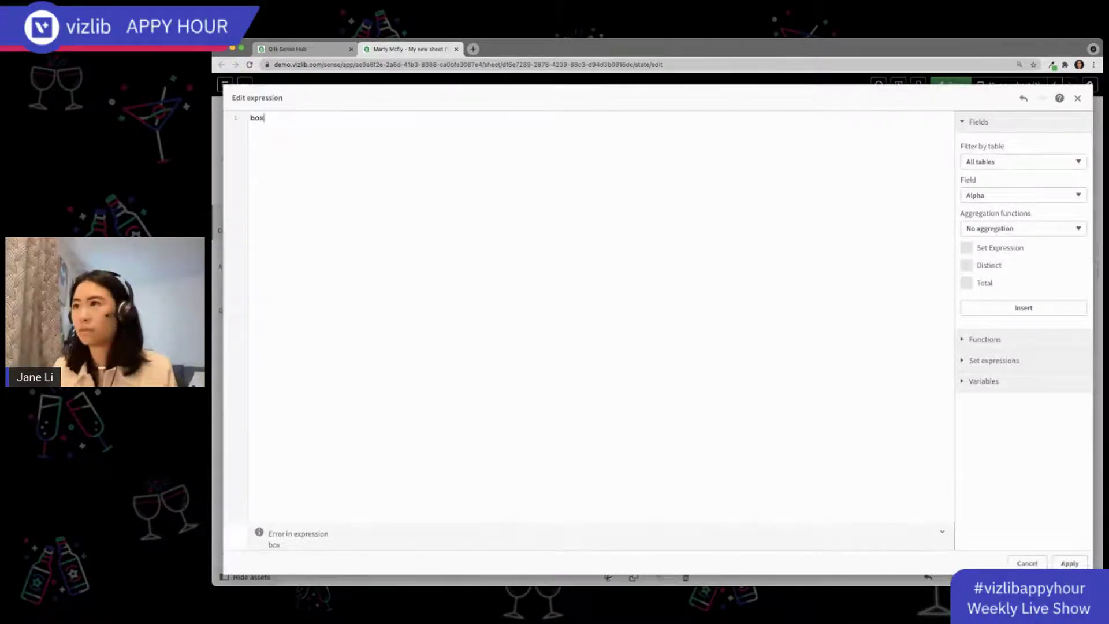
click(292, 136)
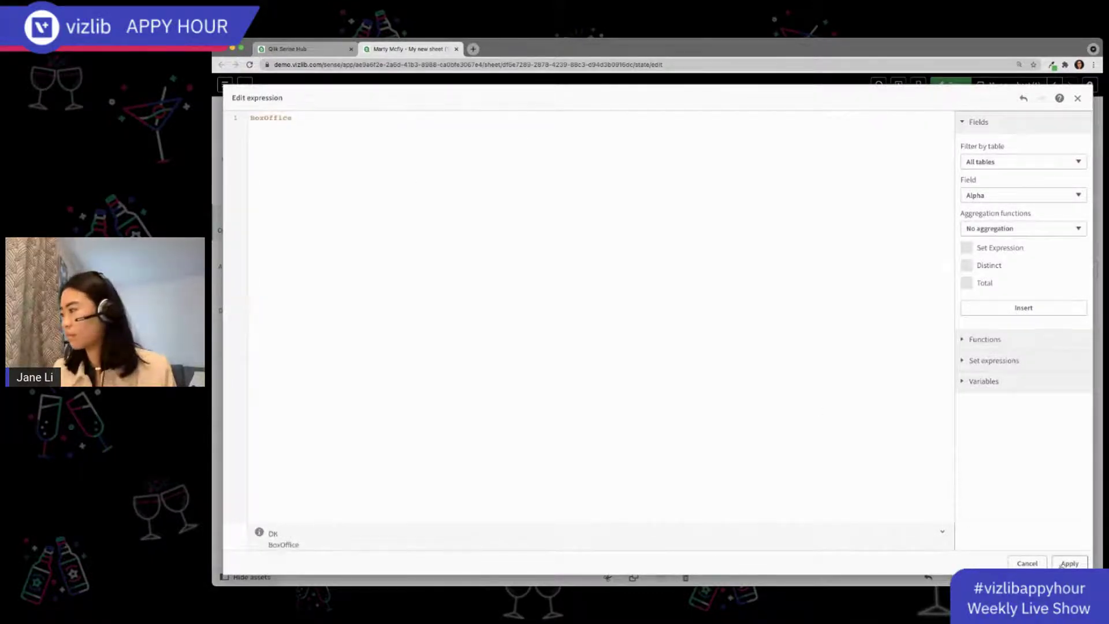
click(1065, 563)
Add a fourth dimension column to the table with the expression =RottenTomato
click(1022, 295)
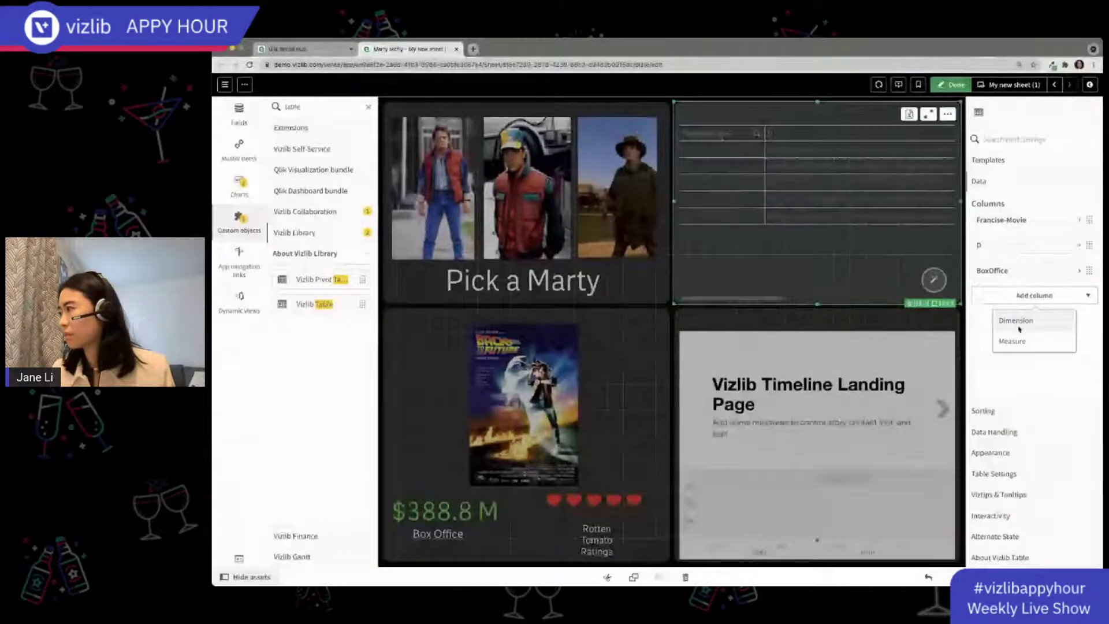
click(1019, 325)
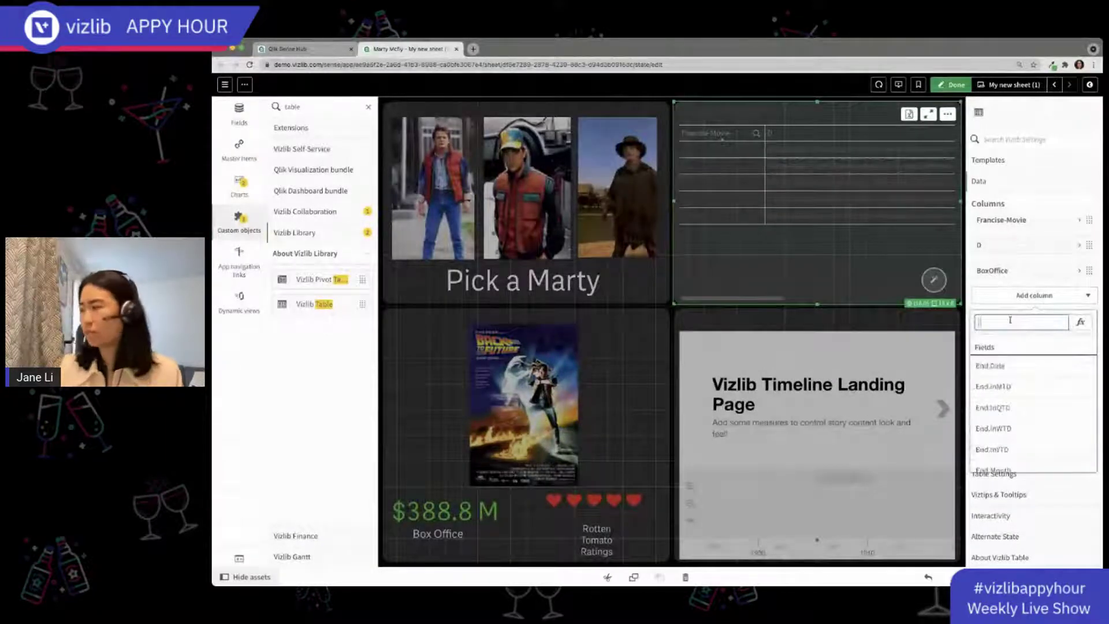
text(r)
click(1079, 321)
text(ott)
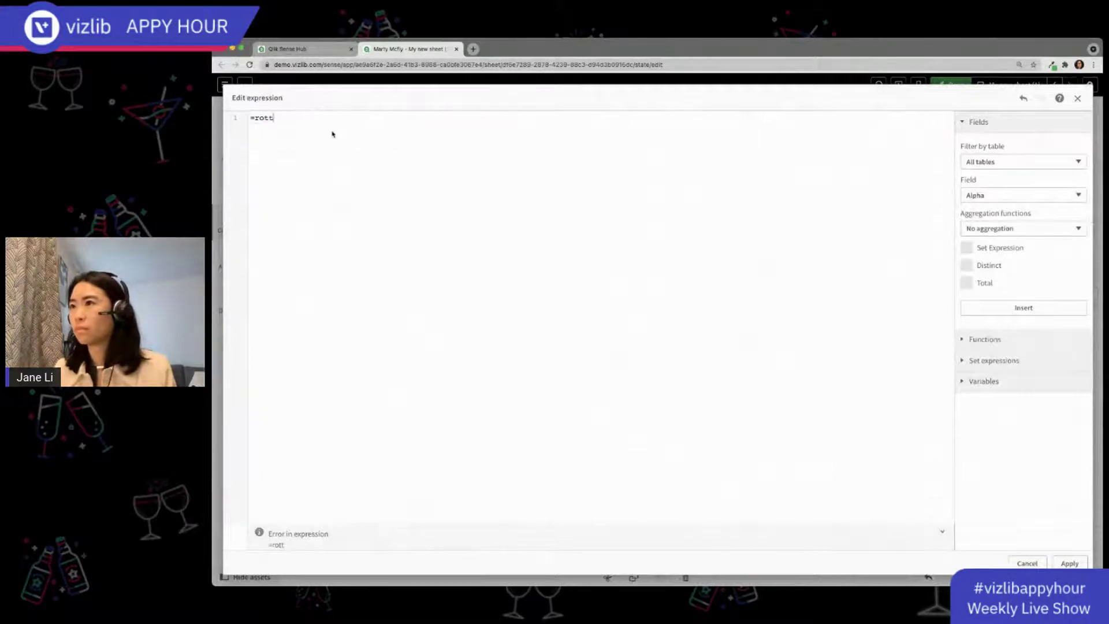
click(296, 131)
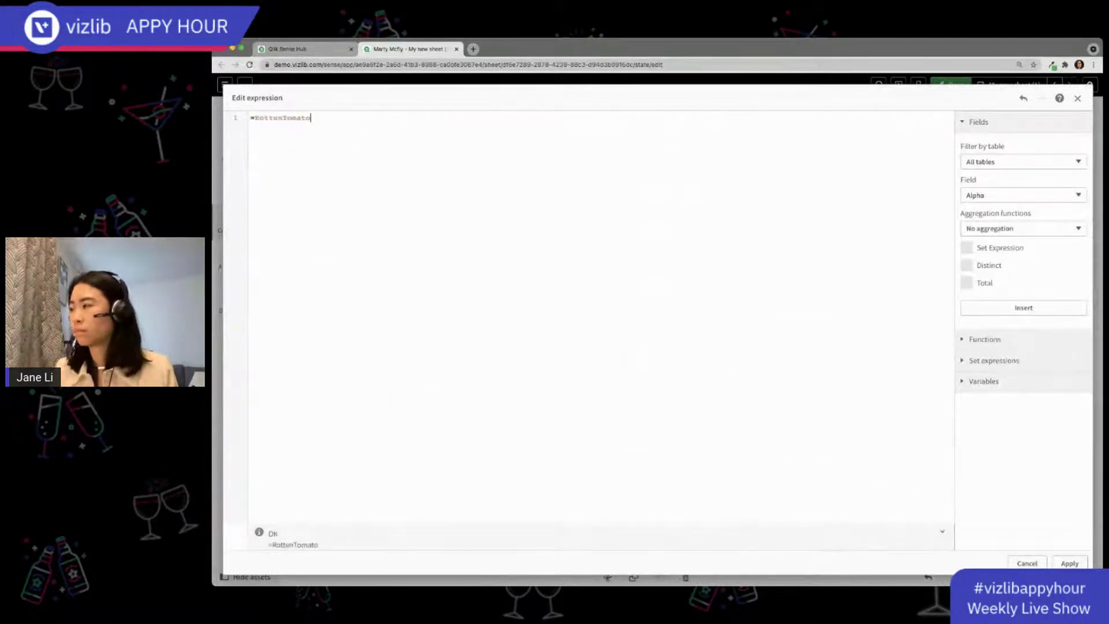
click(1070, 563)
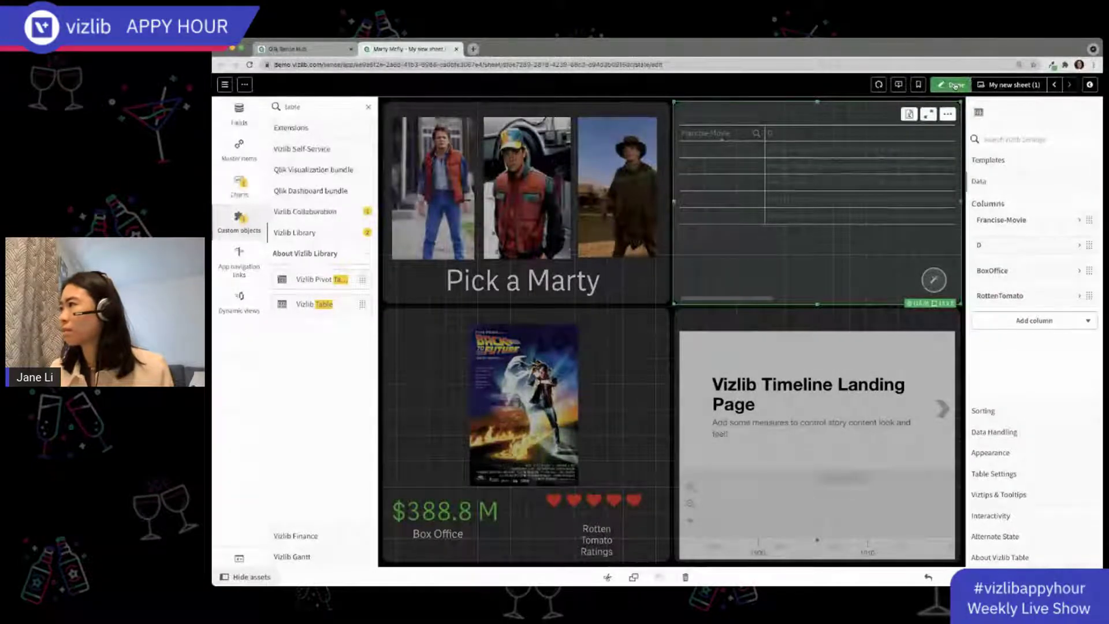
Check the table outside edit mode, and set its header background colour to black (#000000) in the appearance settings
click(956, 86)
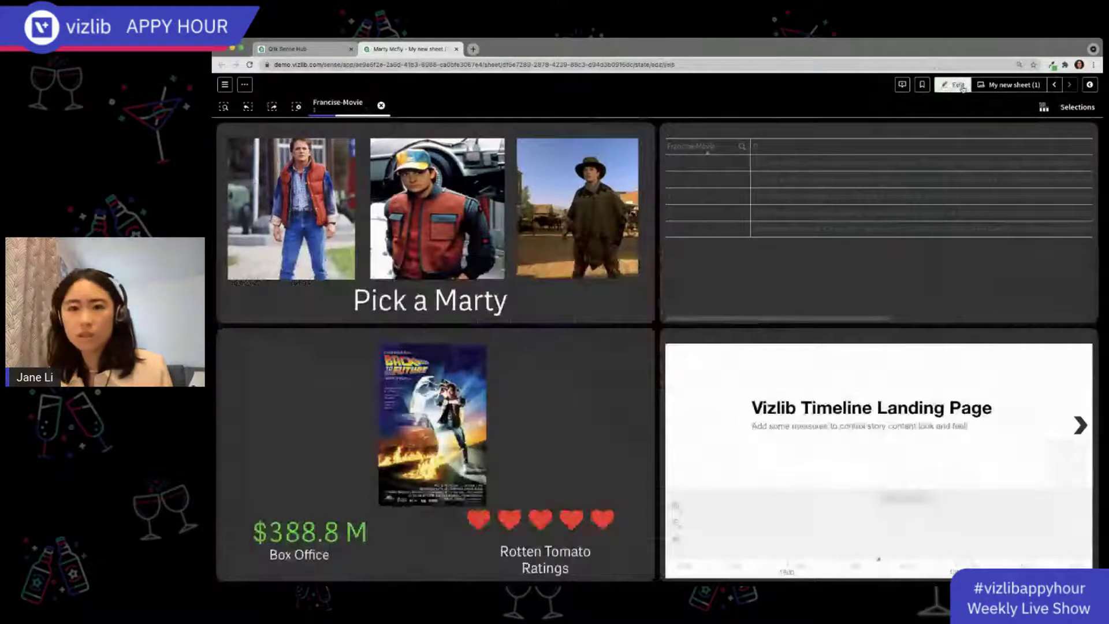
click(959, 86)
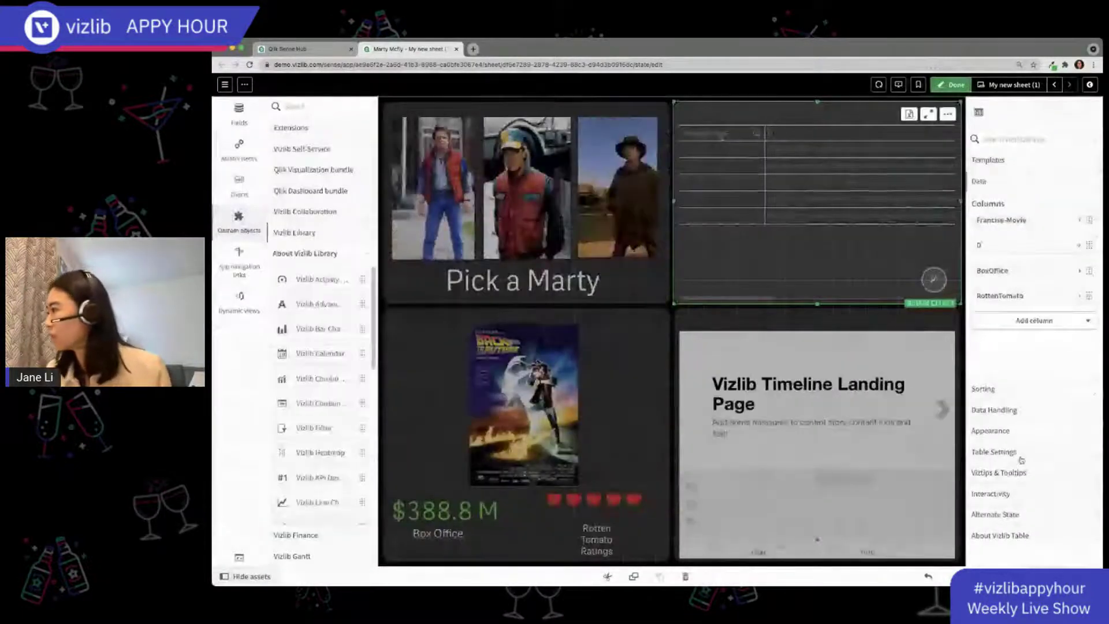
click(990, 430)
scroll(1039, 354, down, 3)
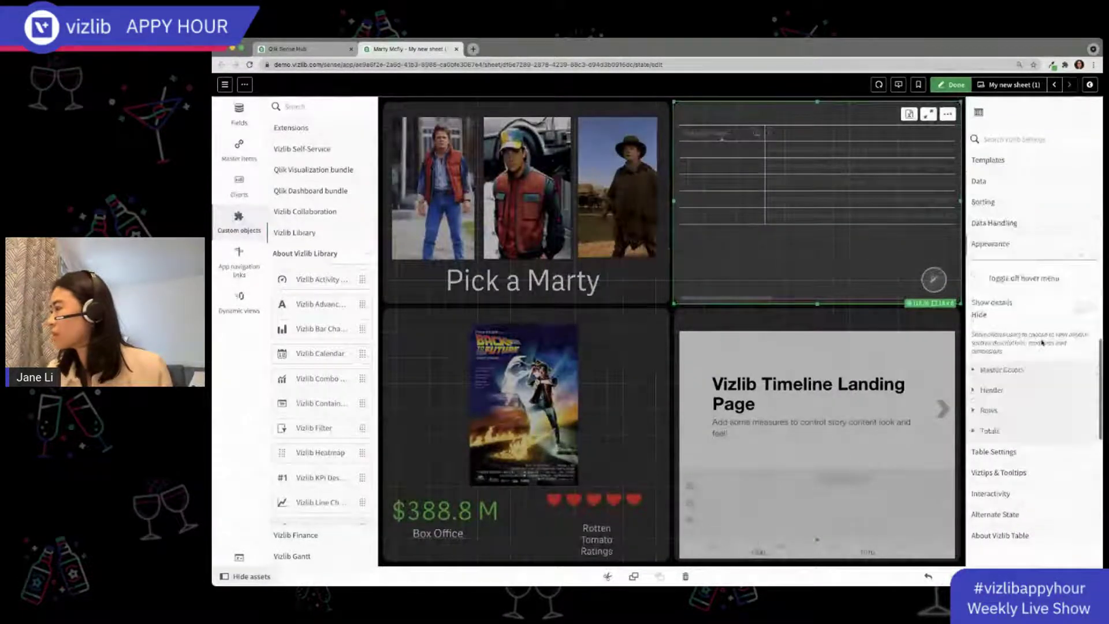
click(1039, 388)
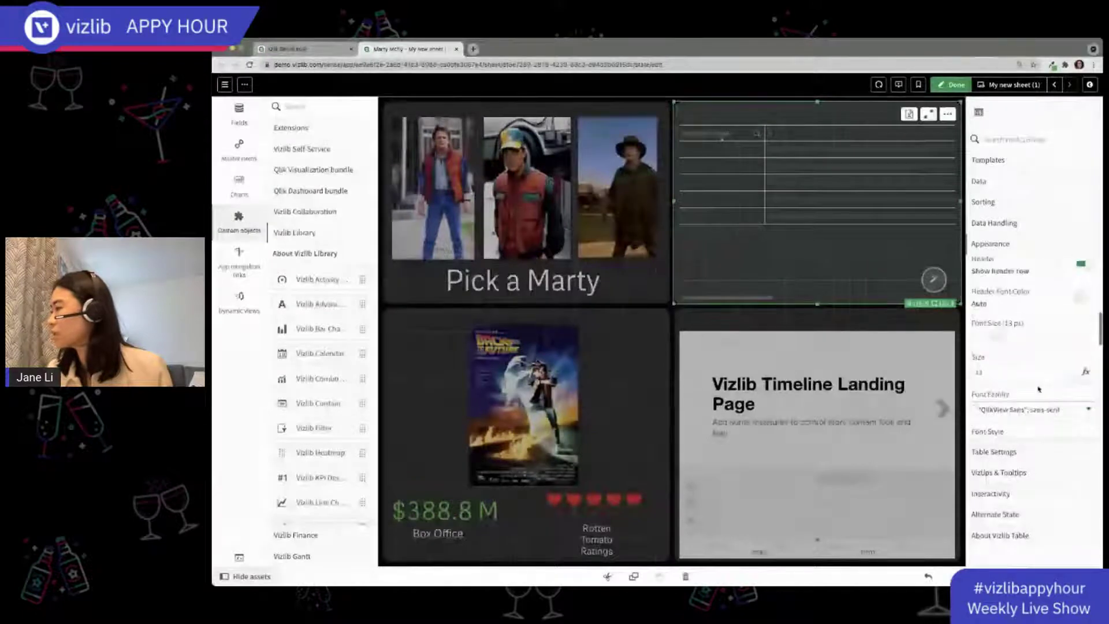
scroll(1039, 388, down, 2)
click(1091, 372)
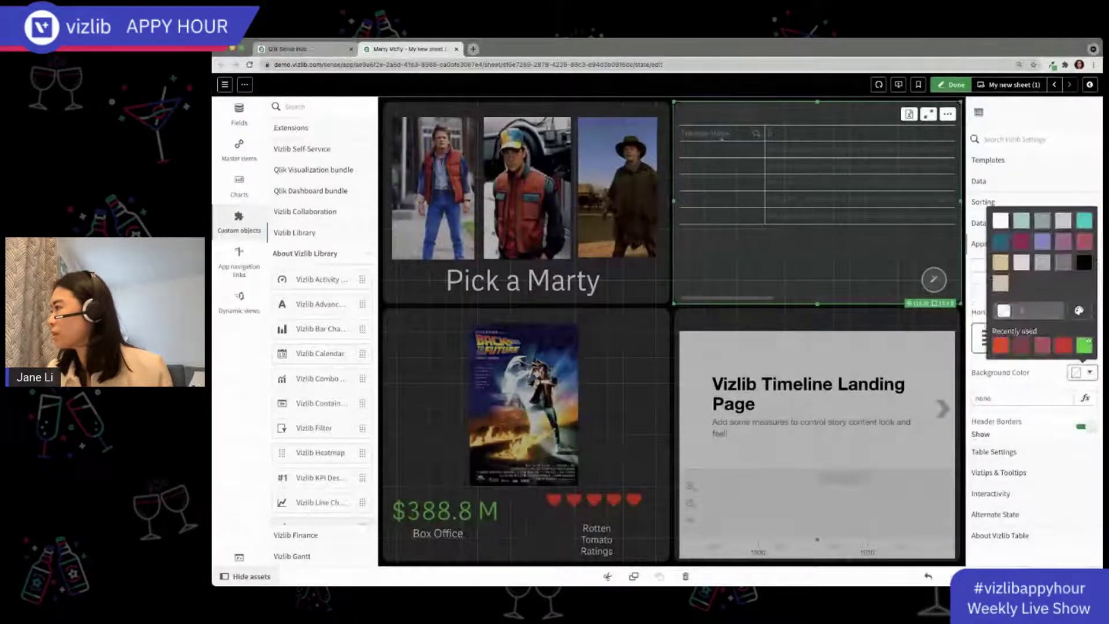
click(1084, 263)
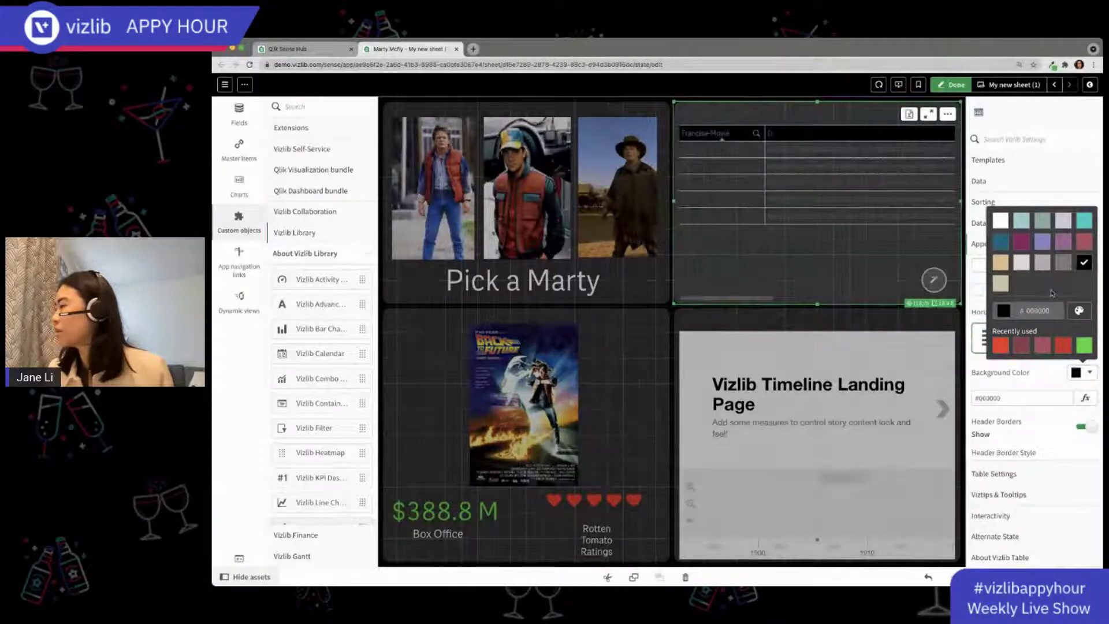
click(979, 294)
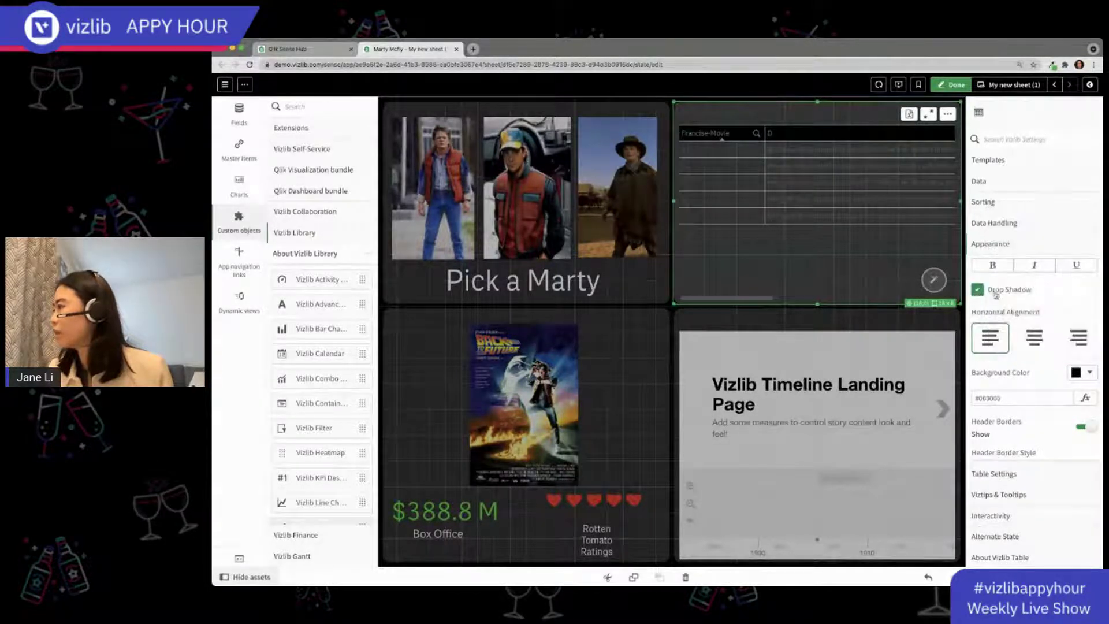
click(1003, 291)
Try black as the background colour of the table's rows, and replace it with white
scroll(1062, 299, up, 5)
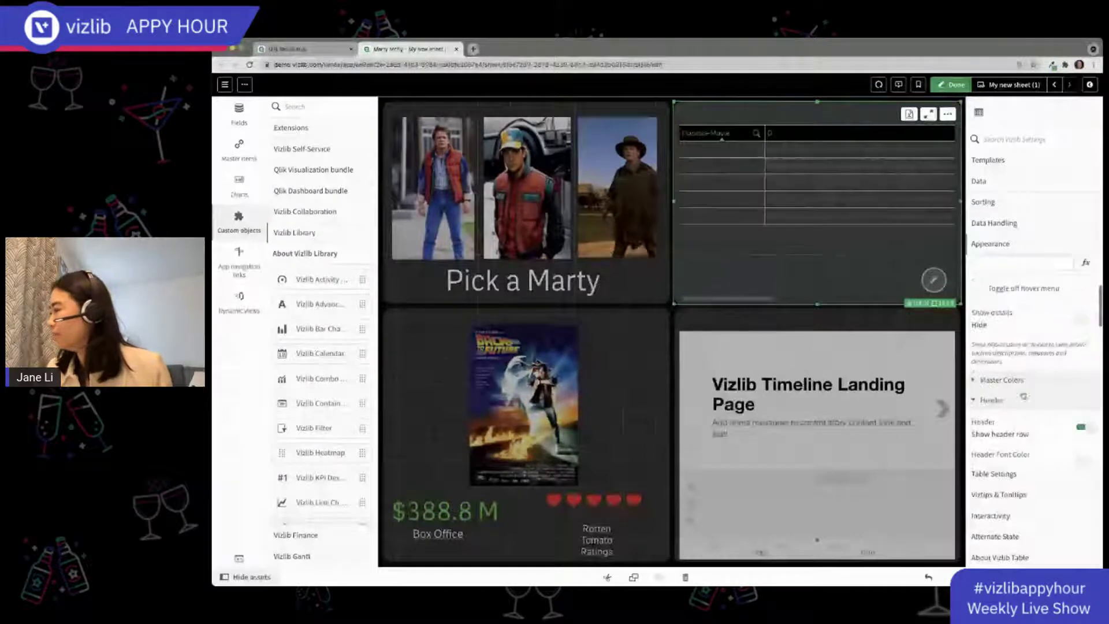
scroll(1031, 399, down, 5)
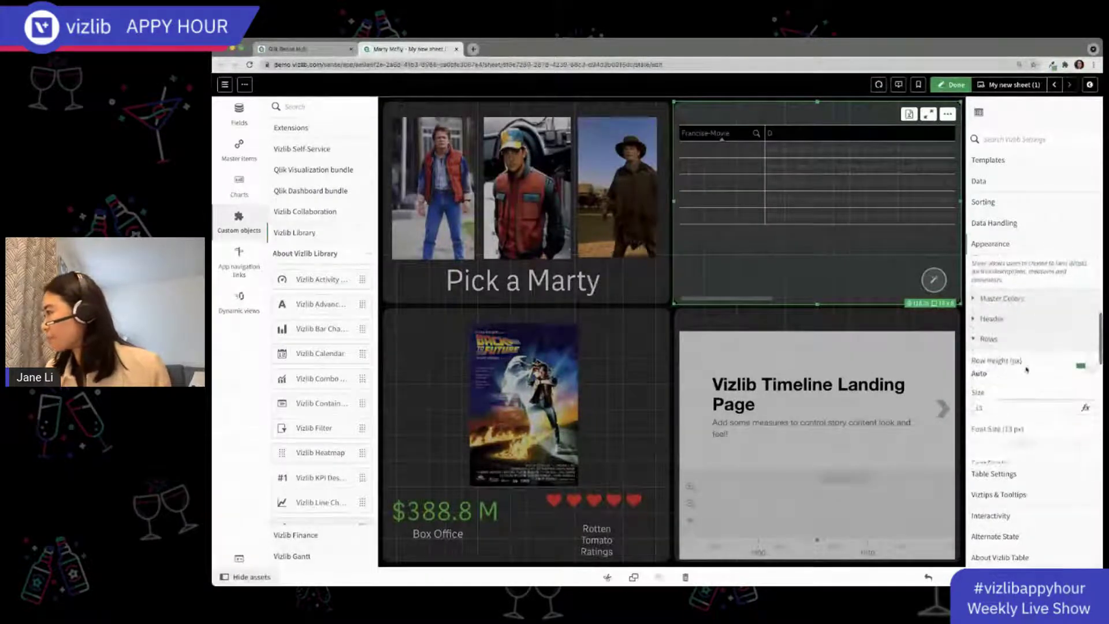
scroll(1040, 385, down, 5)
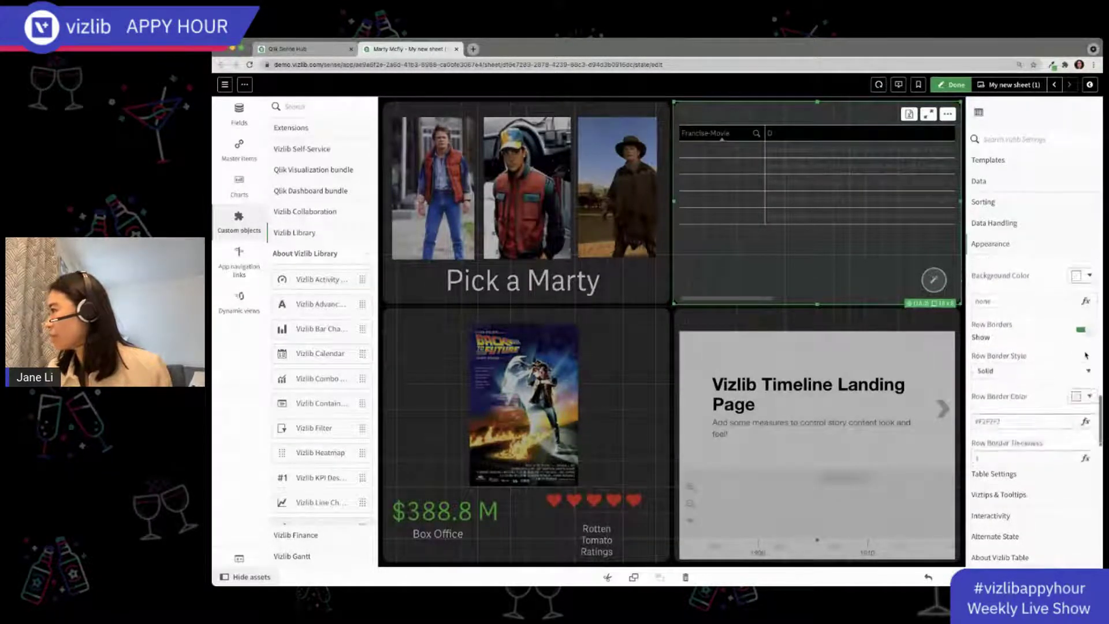
scroll(1075, 289, up, 2)
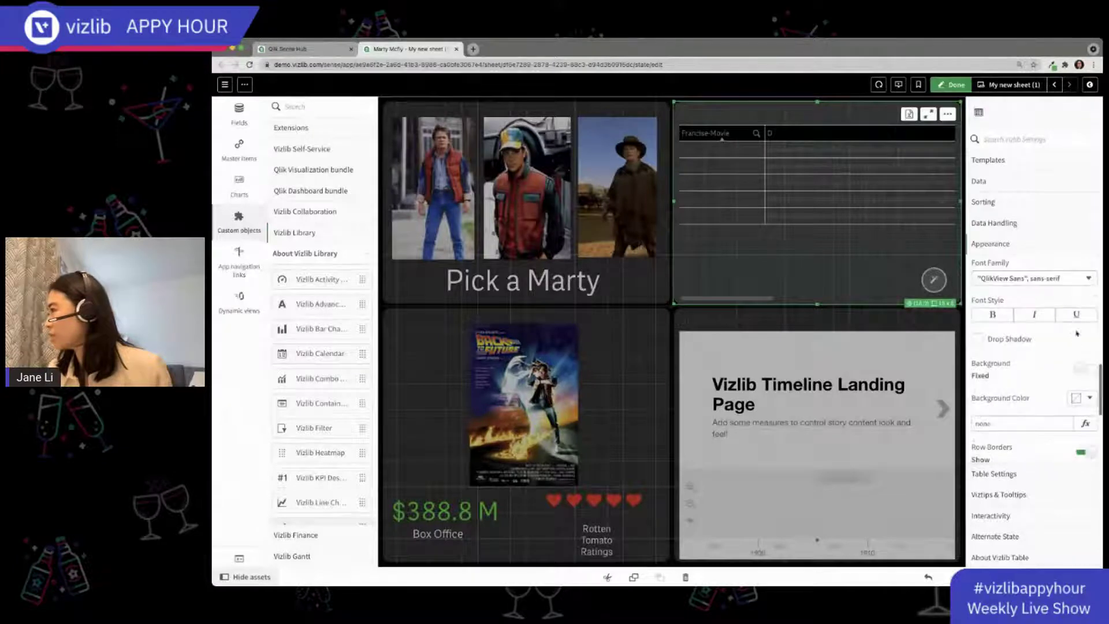
click(1090, 398)
click(998, 373)
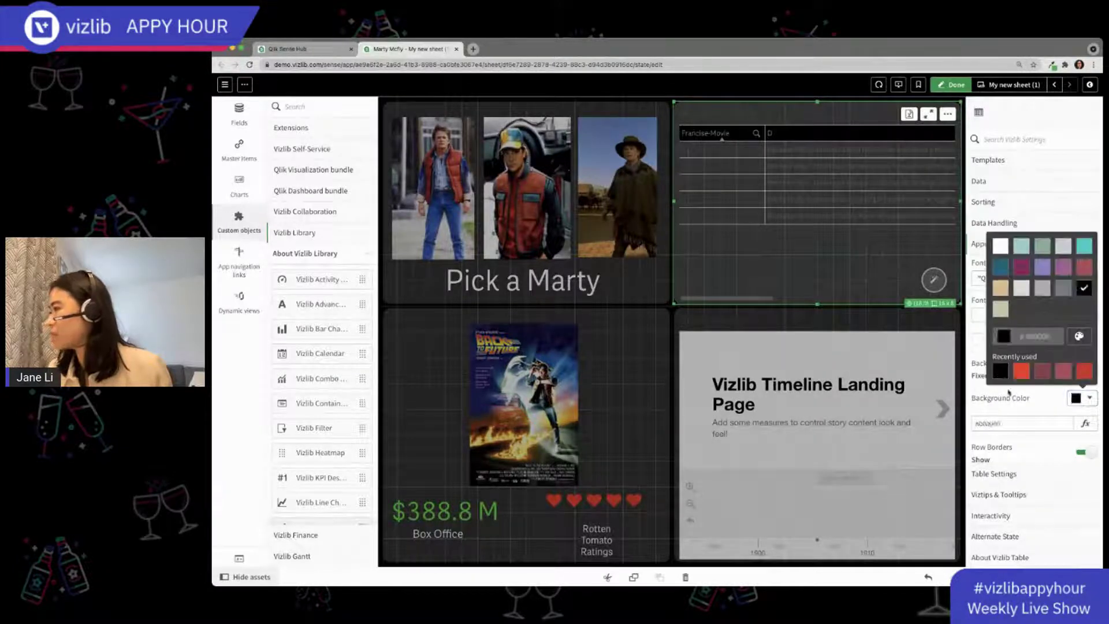
click(1089, 398)
click(1000, 245)
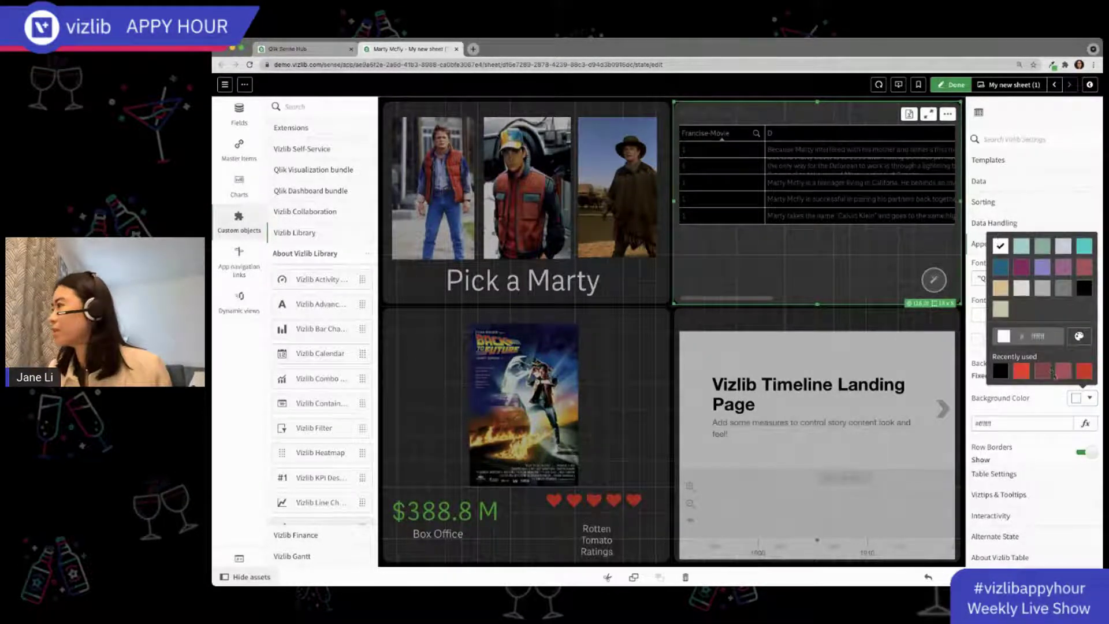
click(1044, 407)
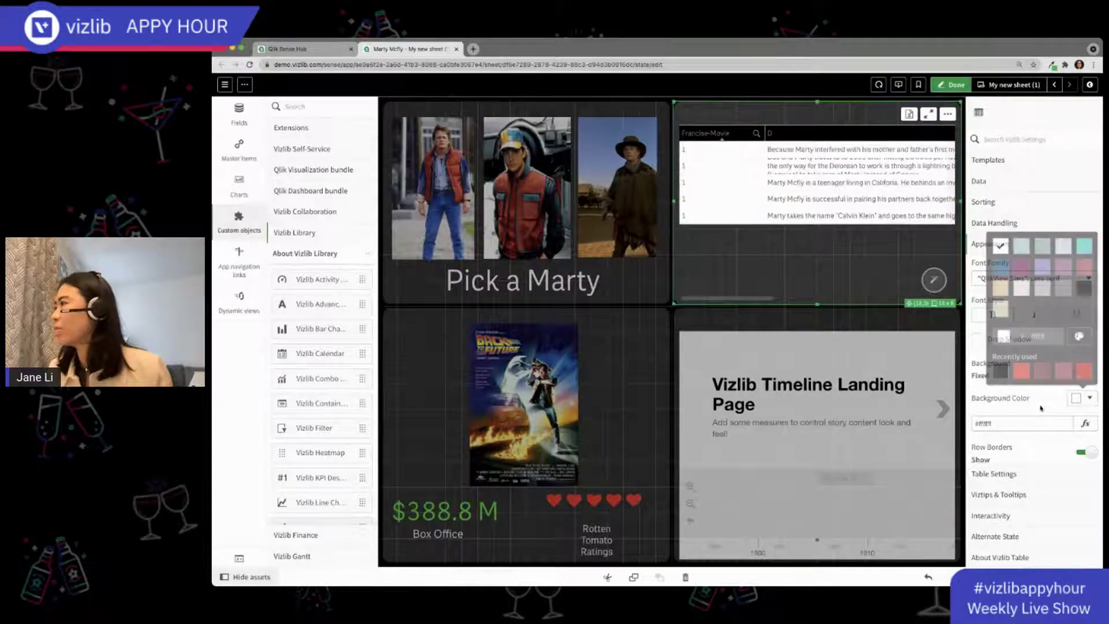
Review the table across to its BoxOffice and RottenTomato columns outside edit mode, and reopen its column settings for editing
click(950, 84)
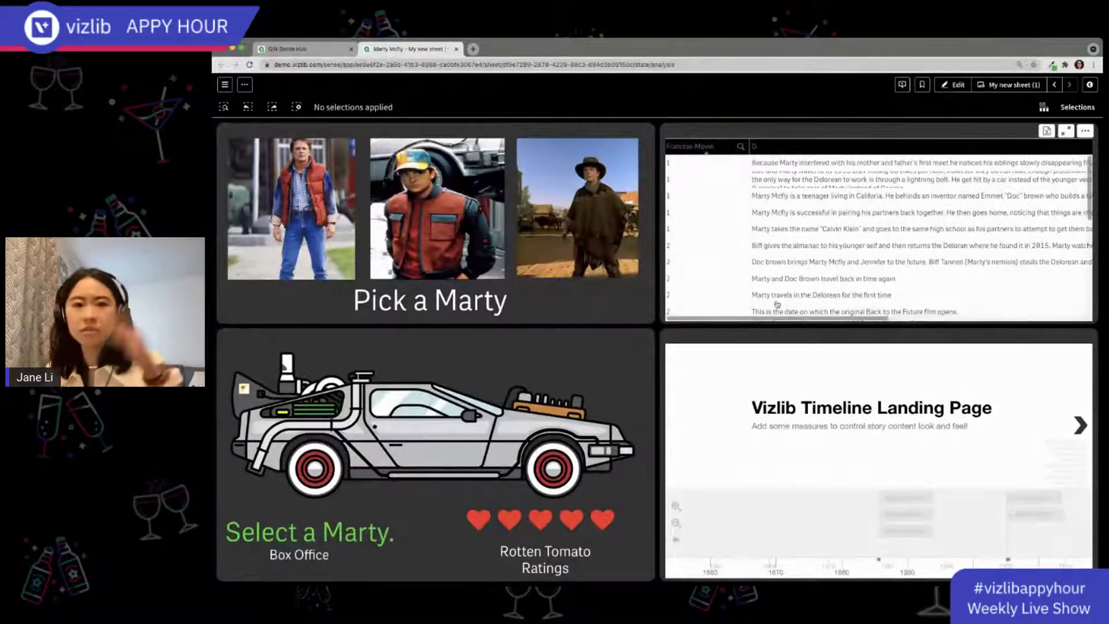
drag(786, 329, 982, 330)
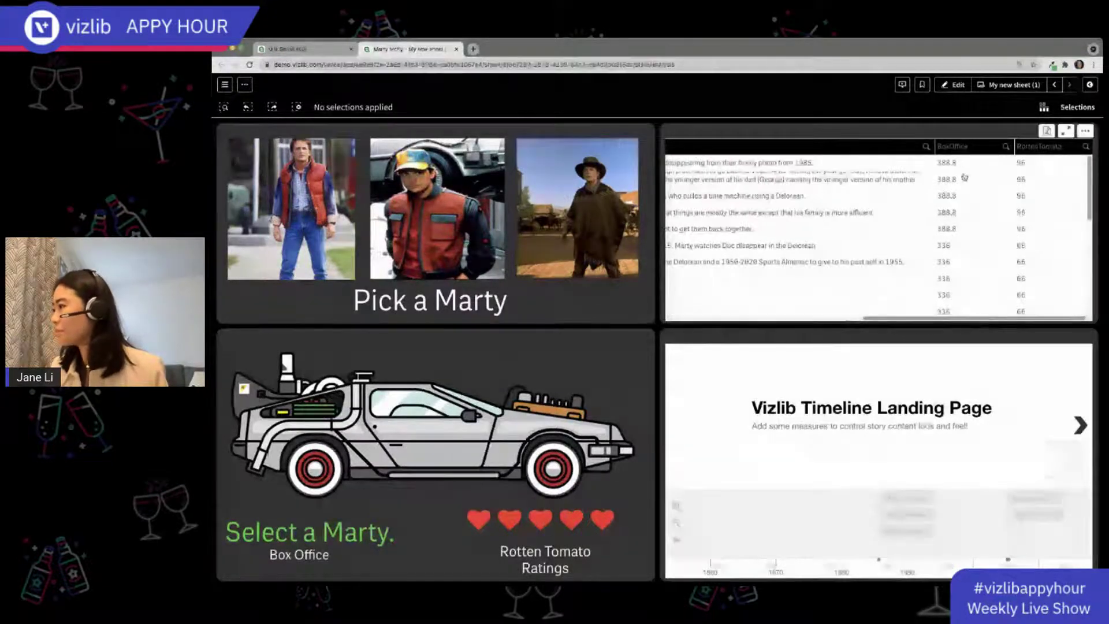
click(955, 85)
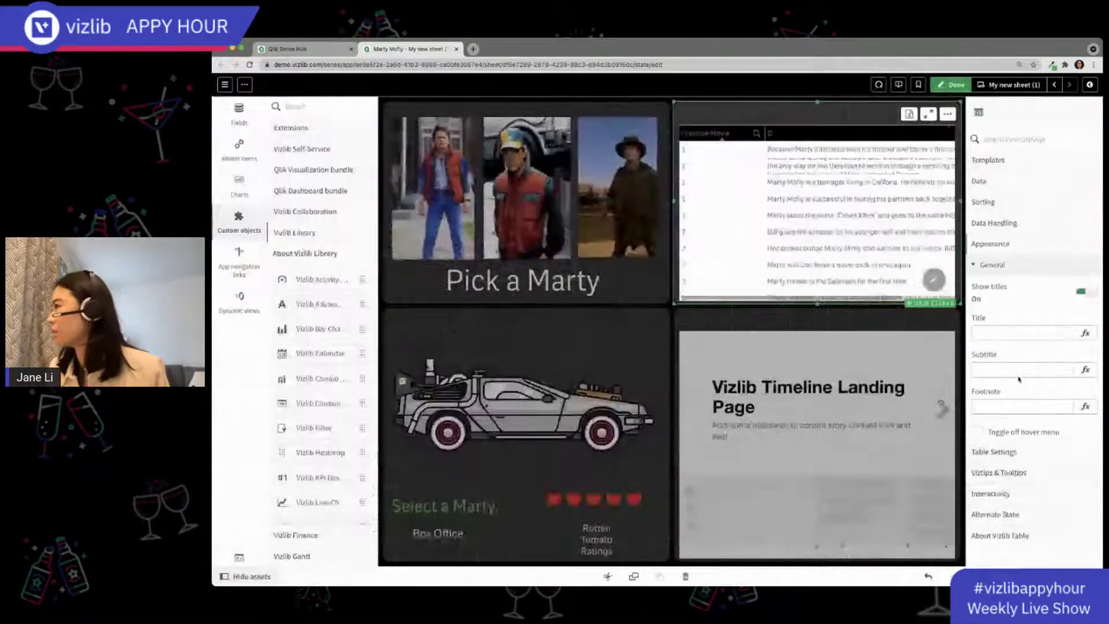
click(982, 183)
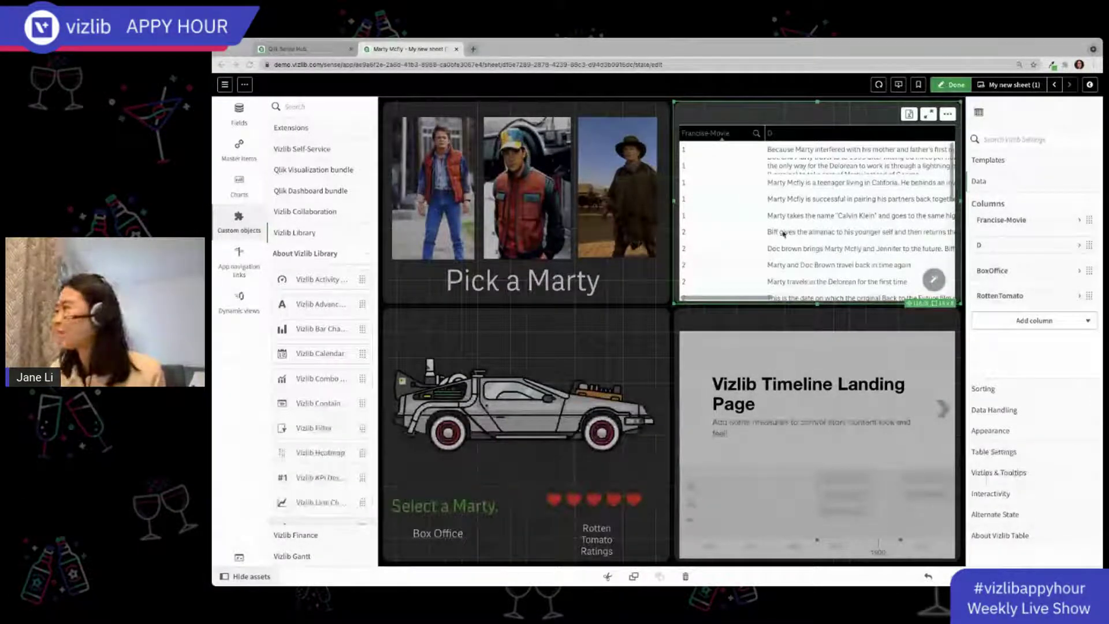
Add a fifth column with the event dates to the table, and review the table across to it outside edit mode
scroll(784, 233, down, 1)
click(1032, 323)
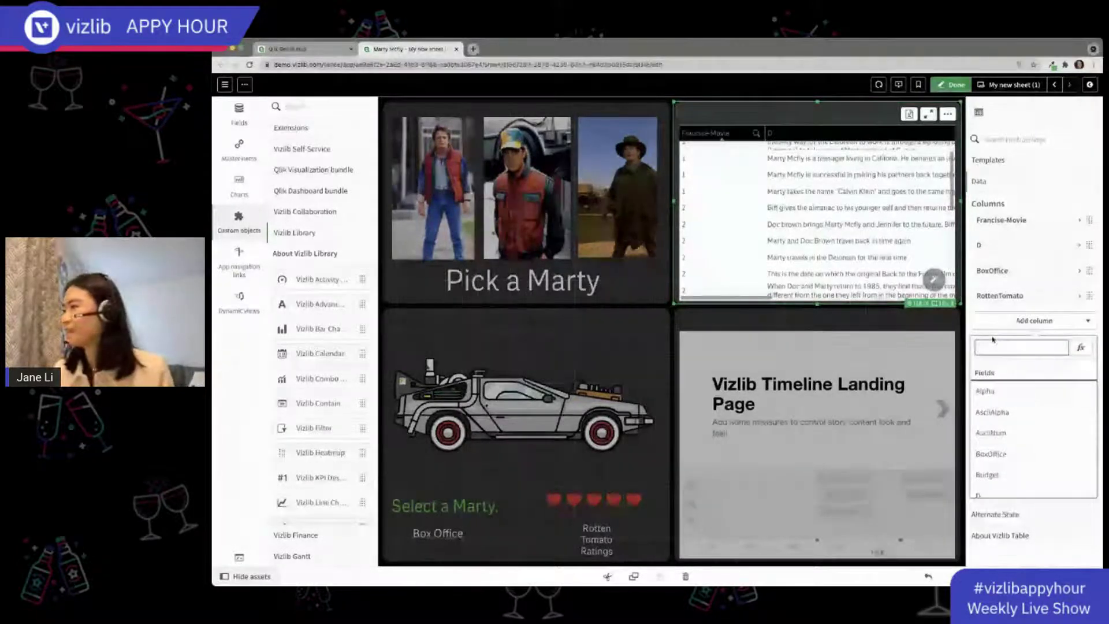
click(952, 77)
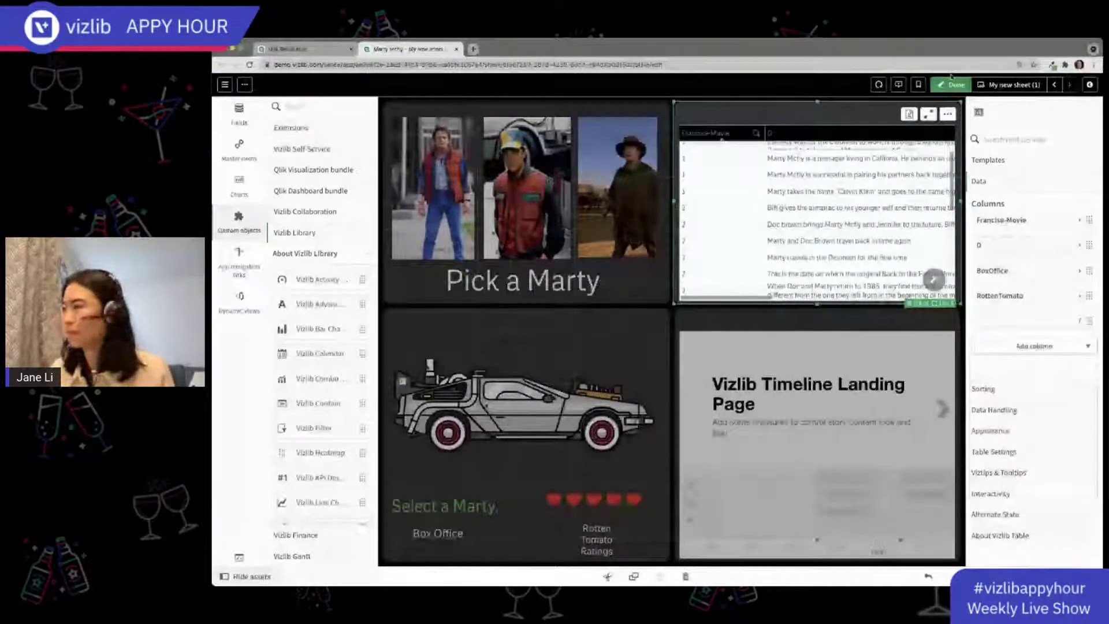
click(952, 83)
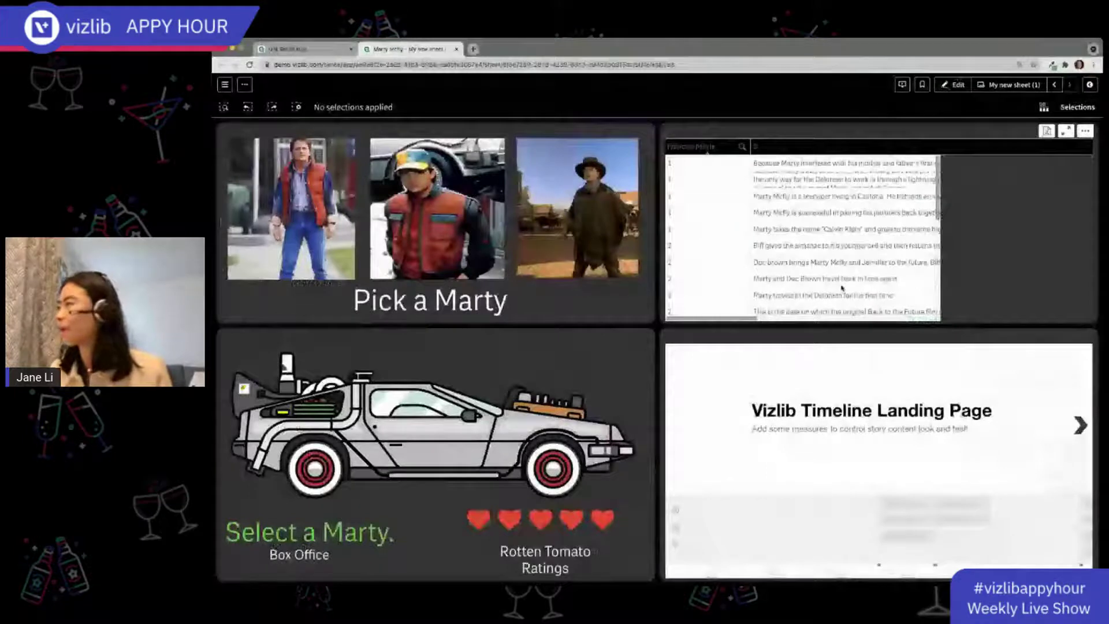
drag(795, 318, 879, 317)
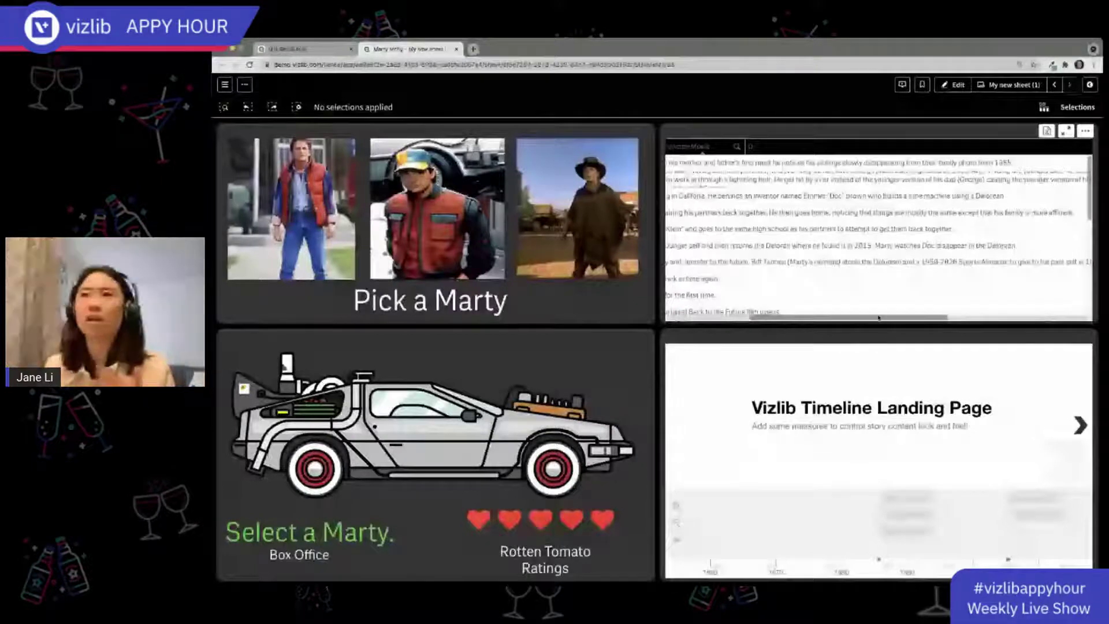
drag(879, 318, 1016, 174)
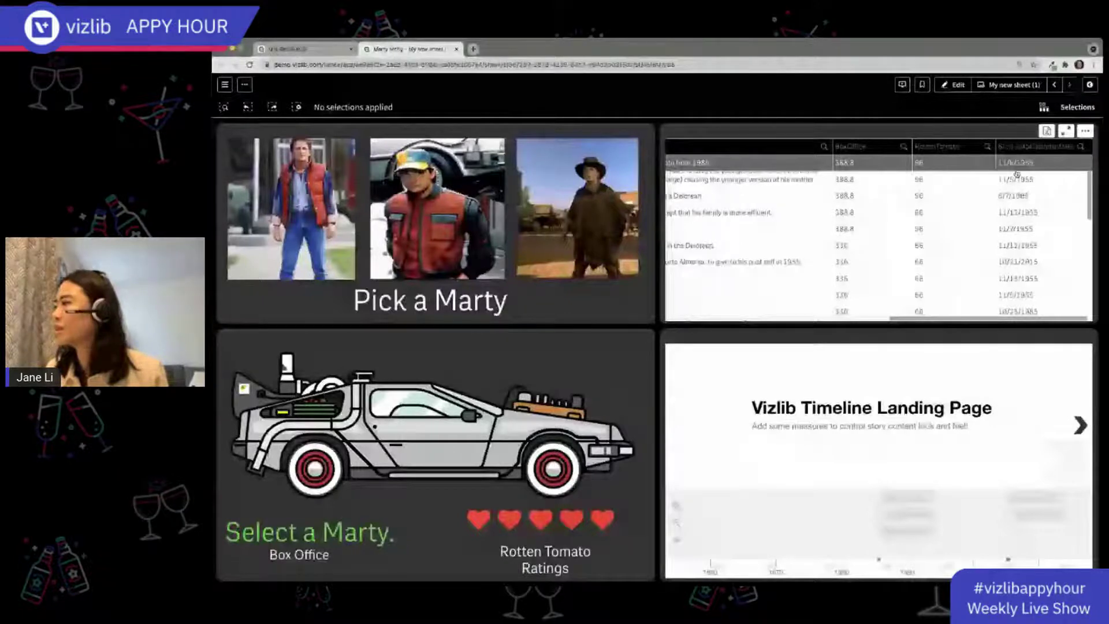
Make the timeline taller by shortening the table above it, and turn off the timeline's titles
click(953, 85)
click(894, 282)
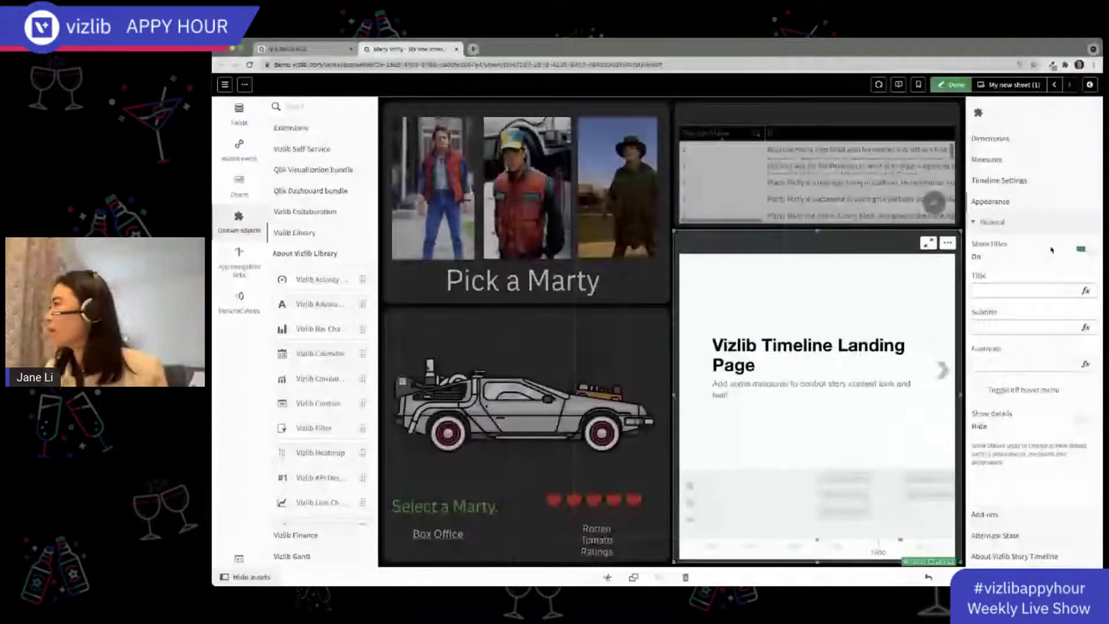
click(1080, 249)
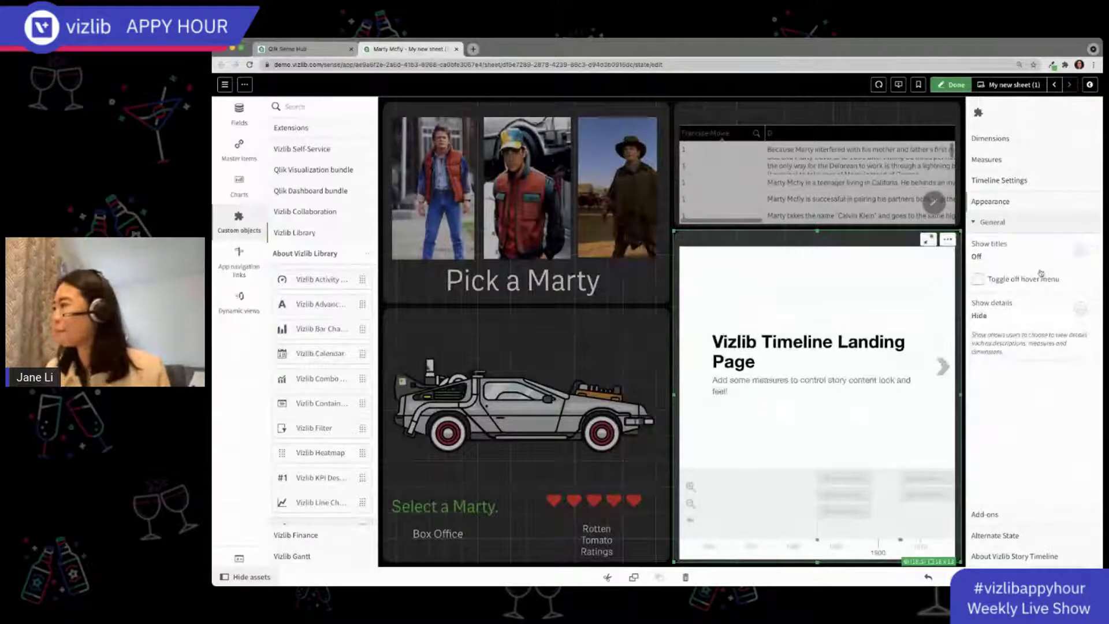
Set the timeline's default background colour to #000000 in its appearance settings
click(1003, 191)
click(999, 223)
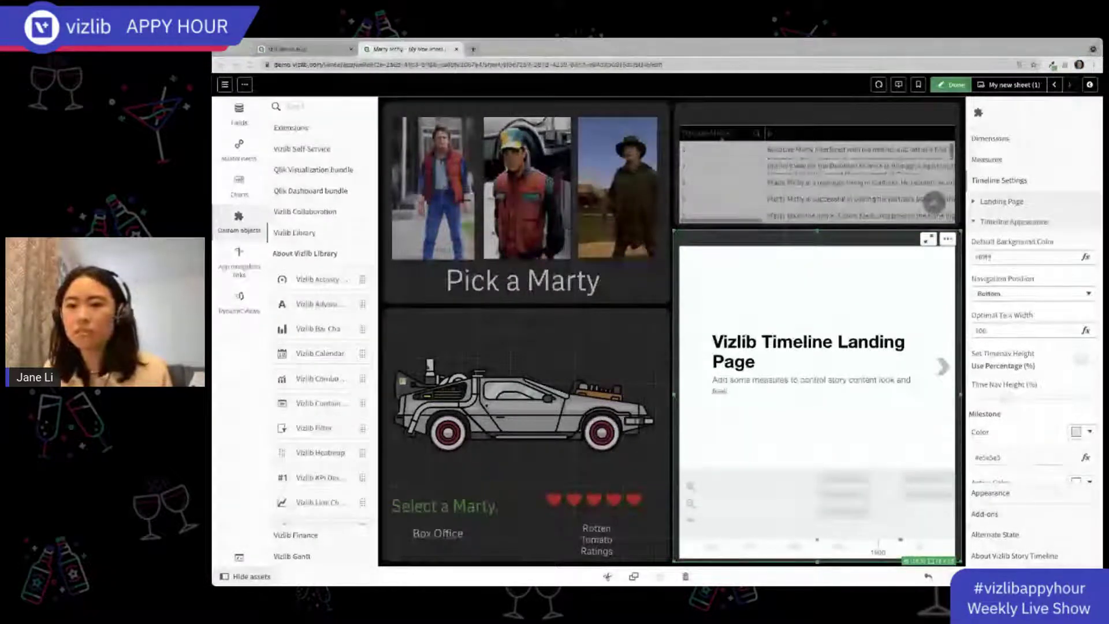
double_click(986, 257)
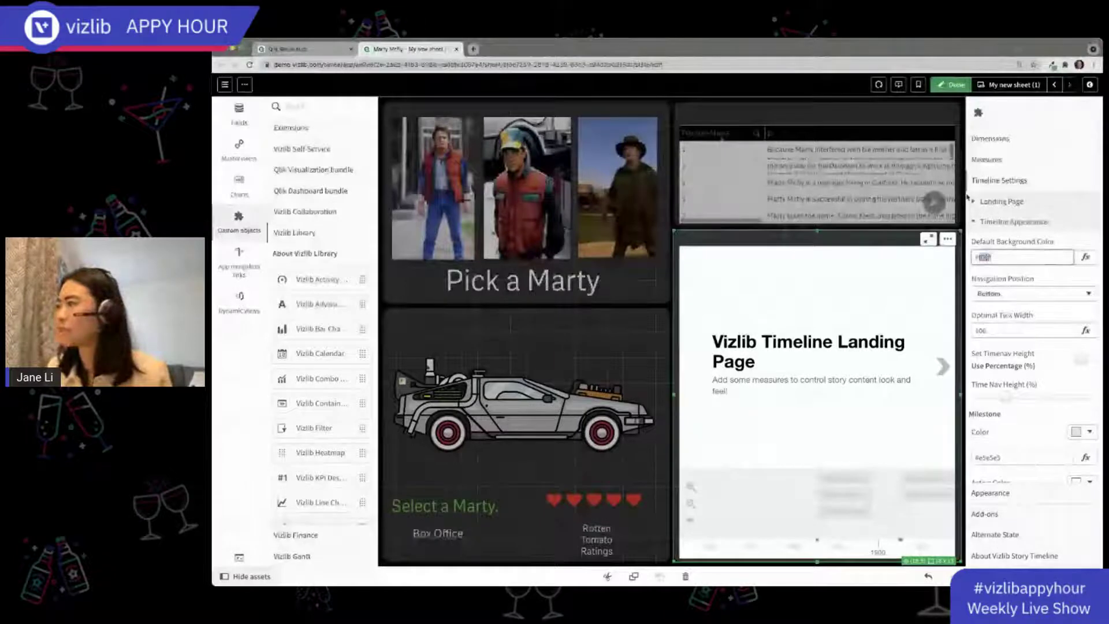
text(#000000)
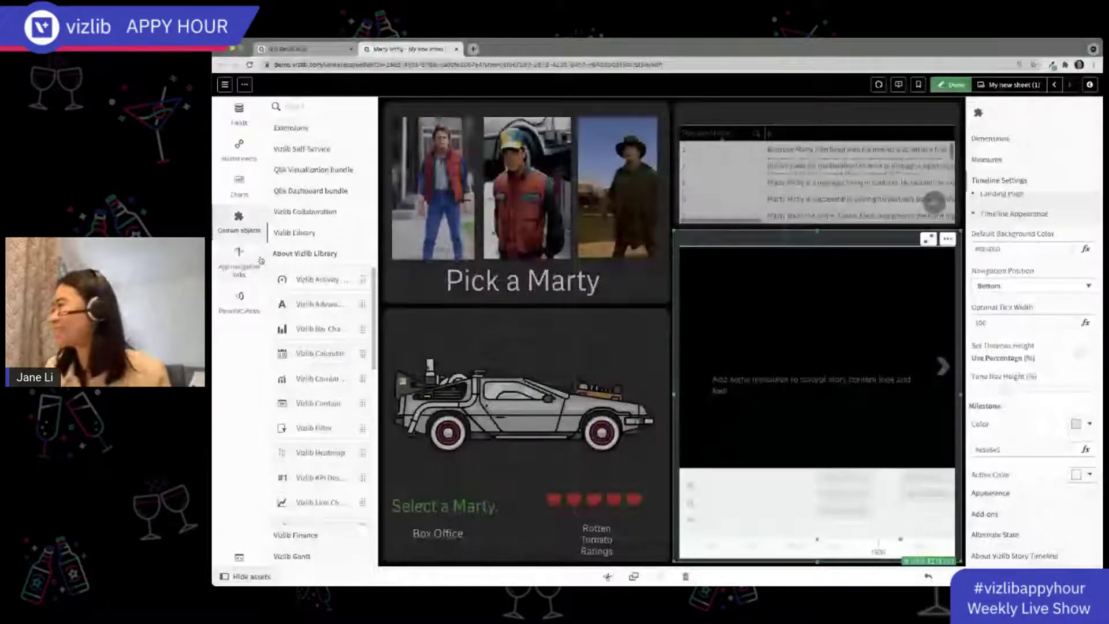
Set the timeline's milestone colour to black (#000000)
scroll(1090, 358, down, 2)
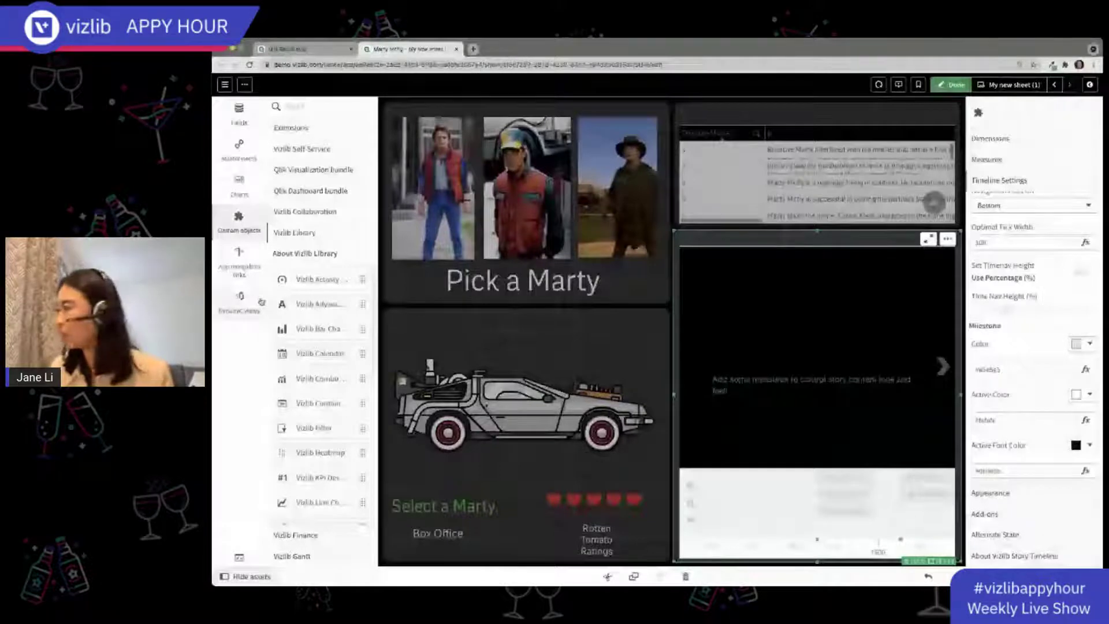
click(1072, 343)
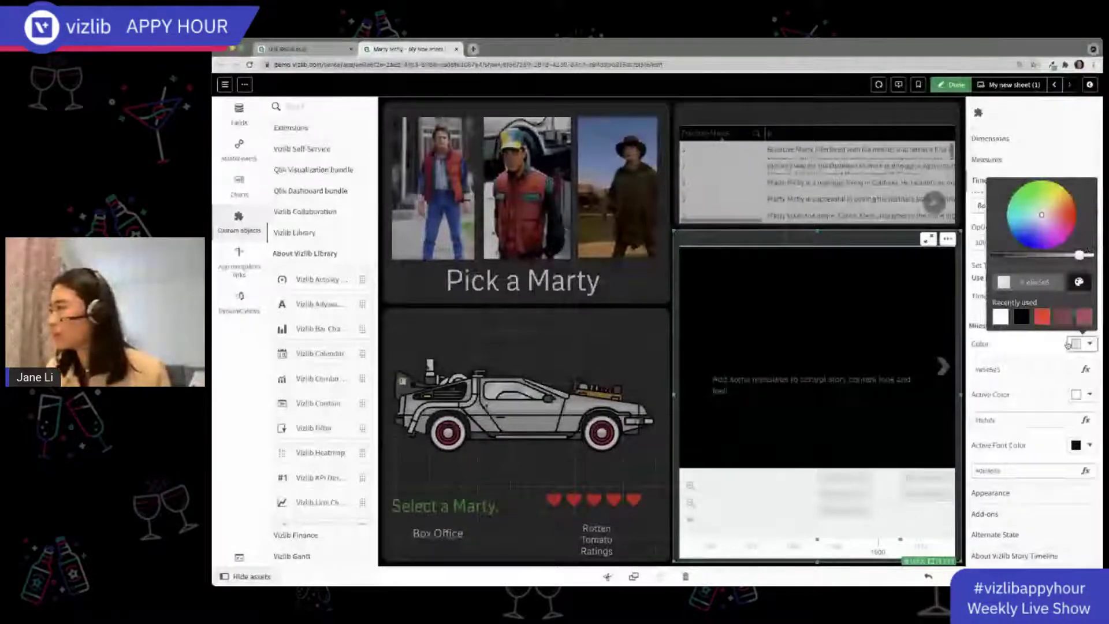
click(1021, 317)
click(1023, 346)
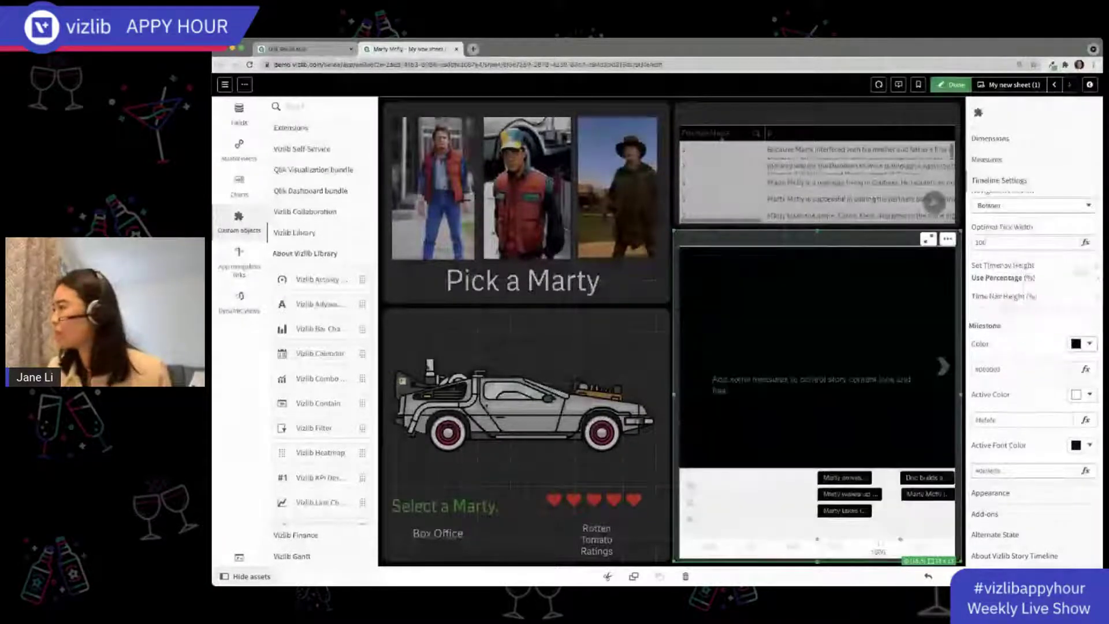
Set the active colour of the timeline's milestones to a bright yellow from the colour wheel
click(1081, 395)
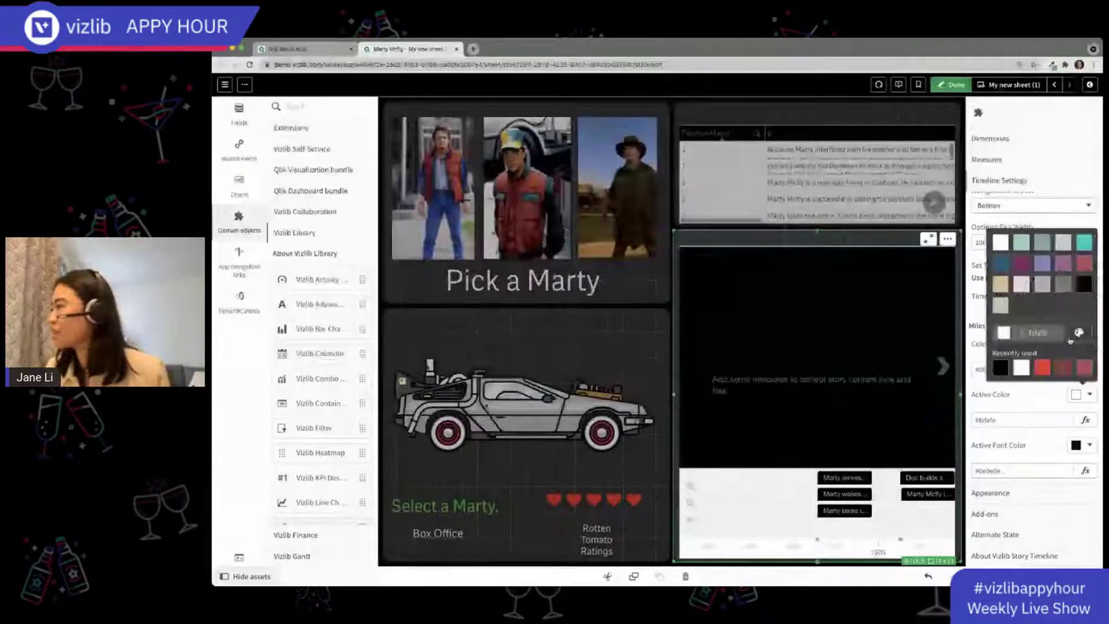
click(1079, 332)
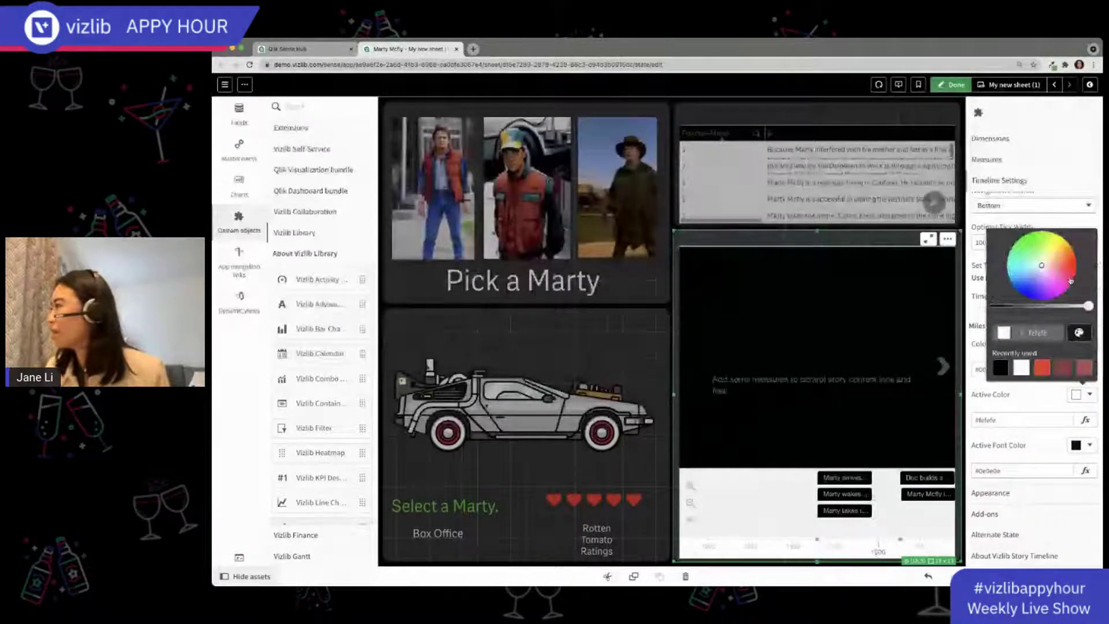
click(1055, 239)
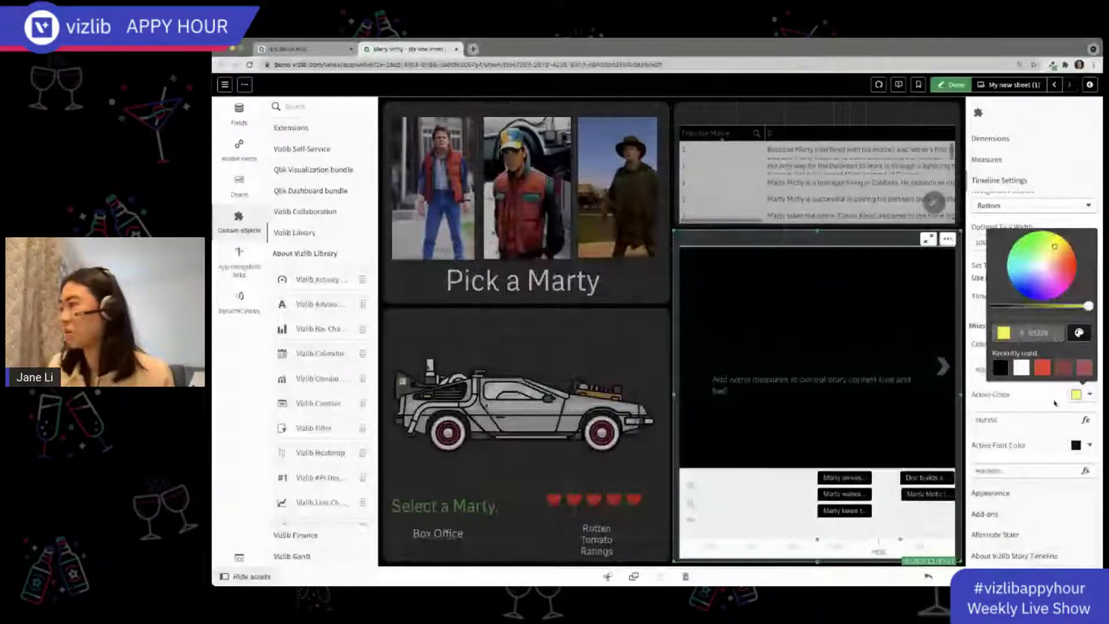
Check the timeline's active milestone colour outside edit mode, and reopen its Timeline Appearance settings for editing
click(950, 85)
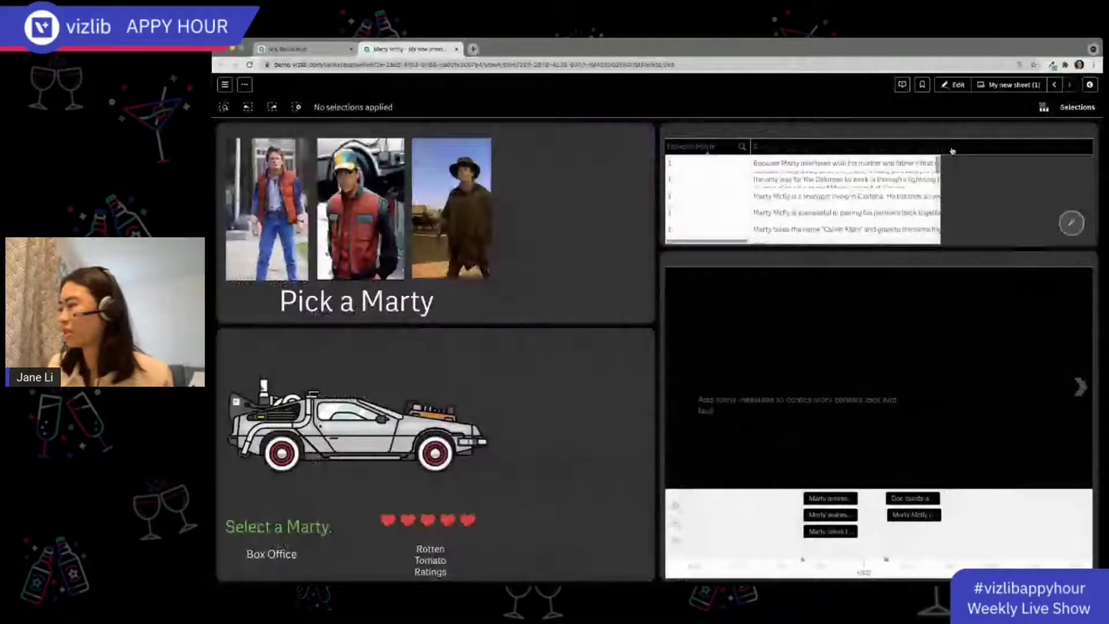
click(1036, 516)
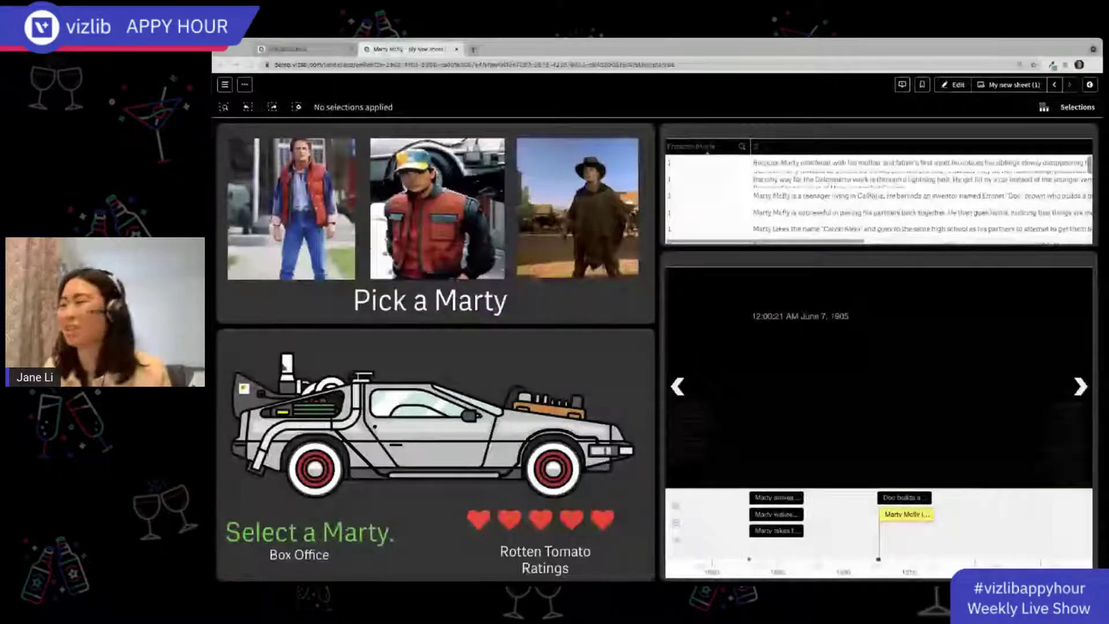
click(953, 85)
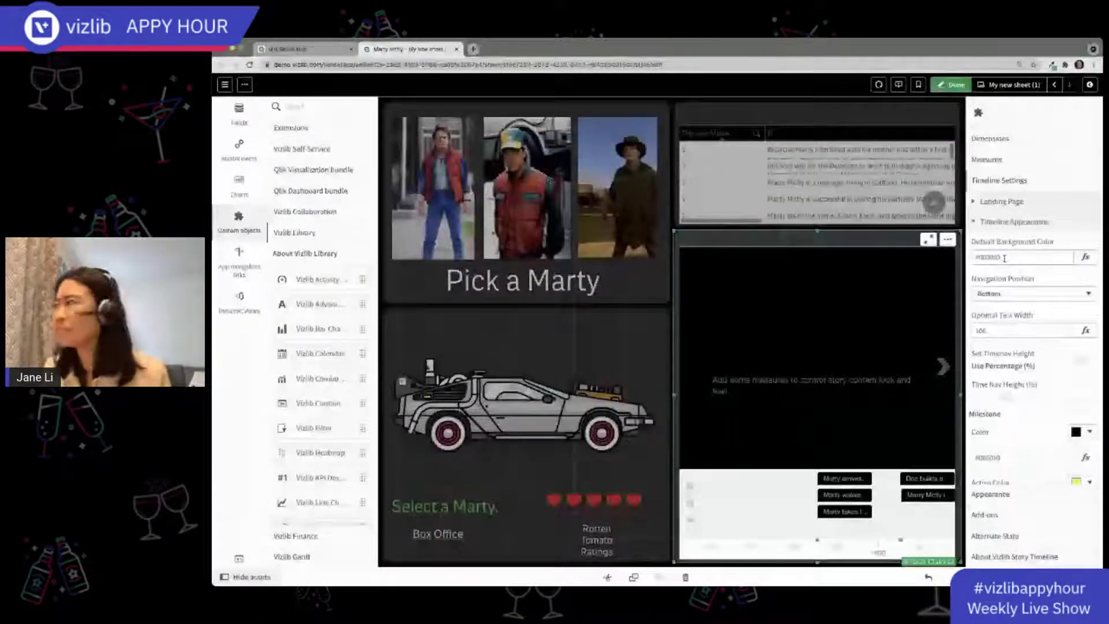
click(1006, 223)
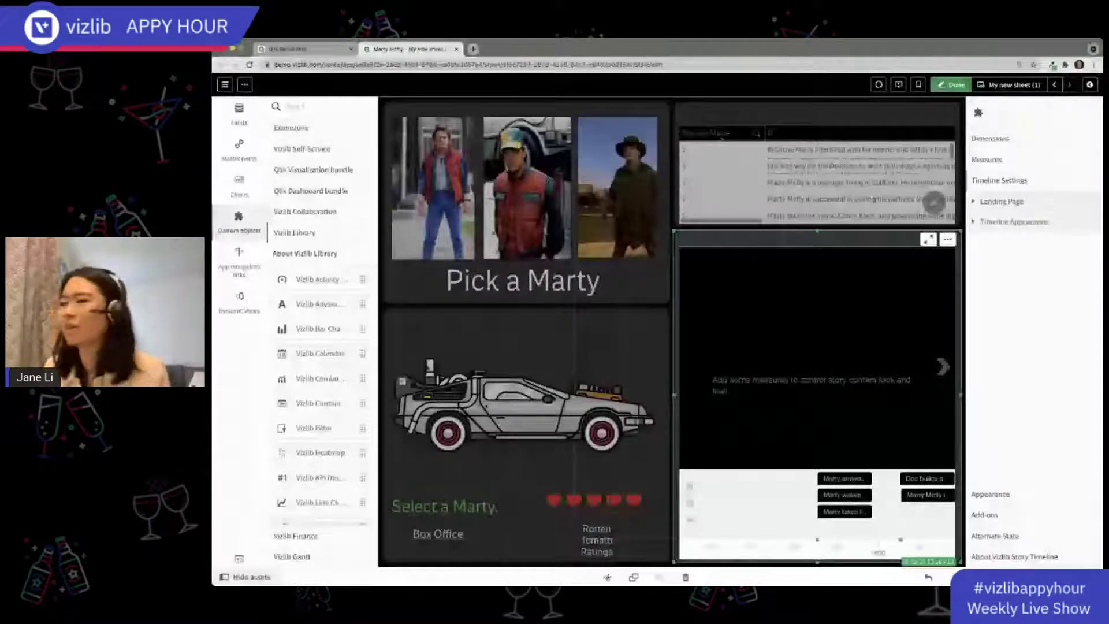
click(1009, 222)
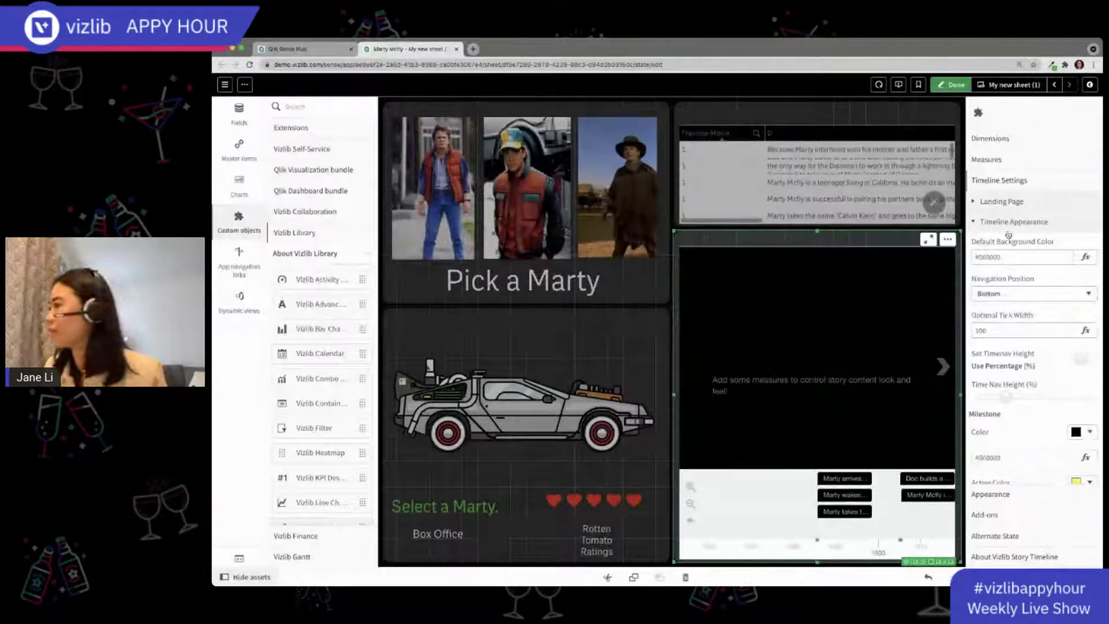
Set the timeline landing page's title description to "Click around to explore Marty's time travel timeline."
click(1026, 203)
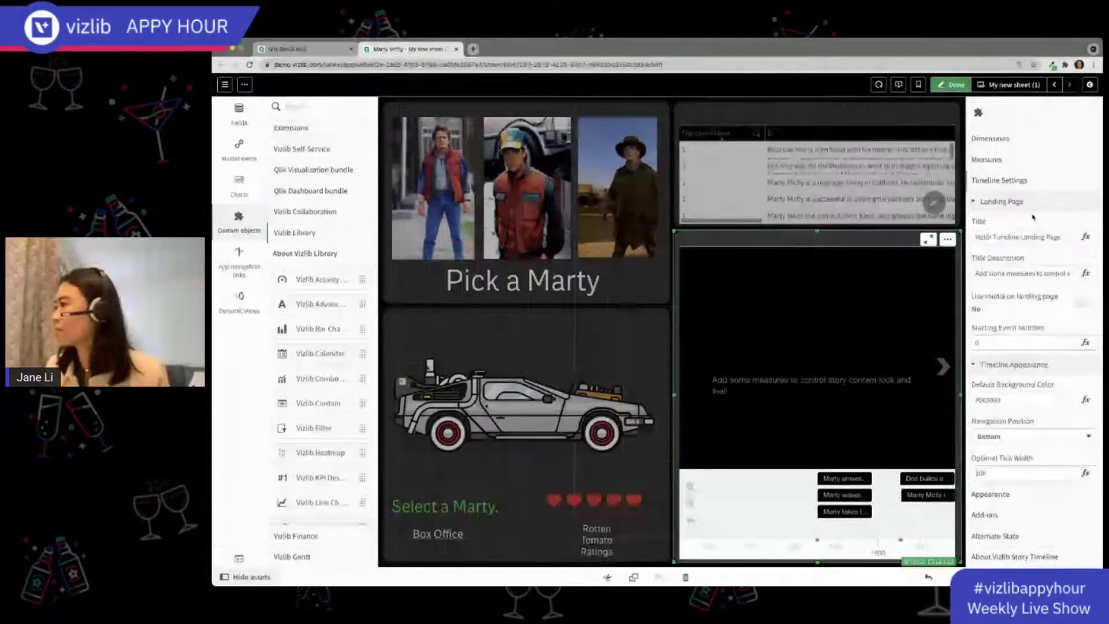
click(1018, 237)
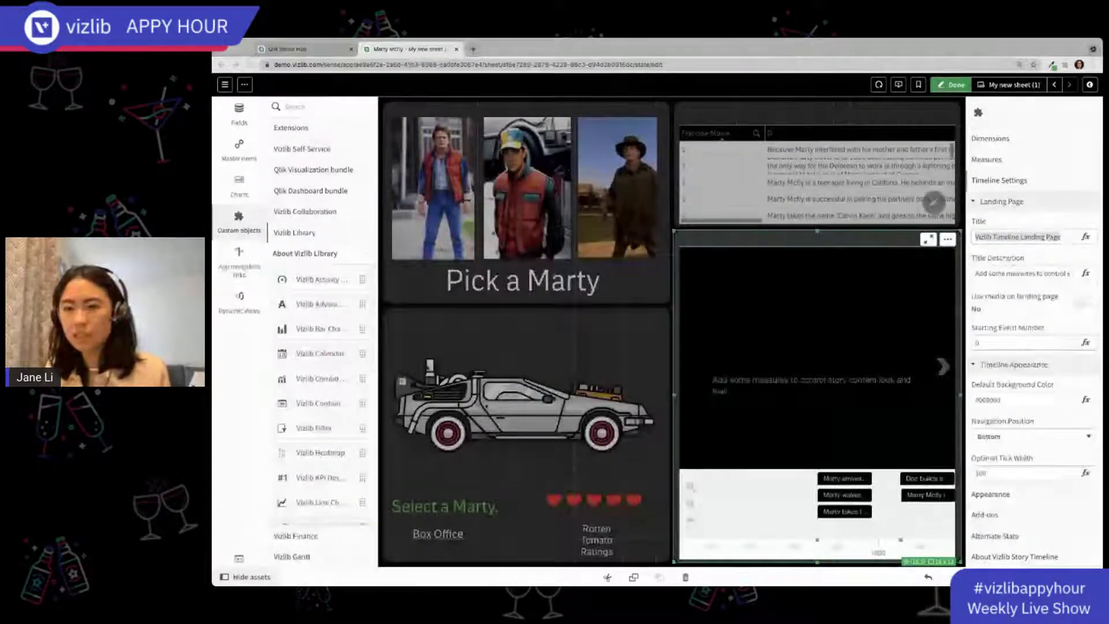
click(1011, 274)
text(Ch)
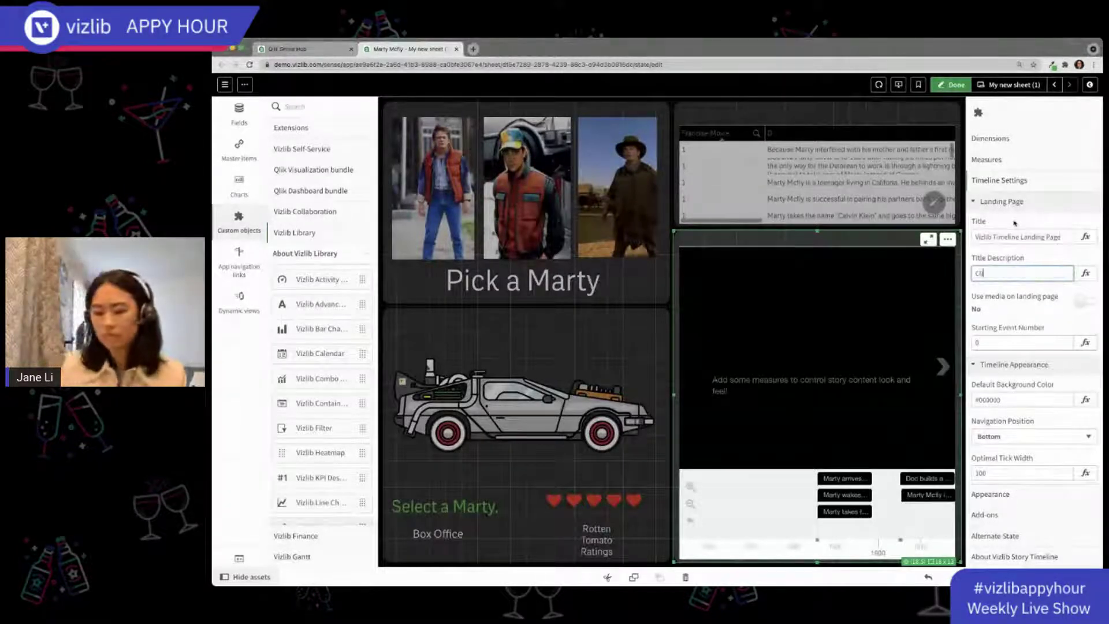
text(ick arou)
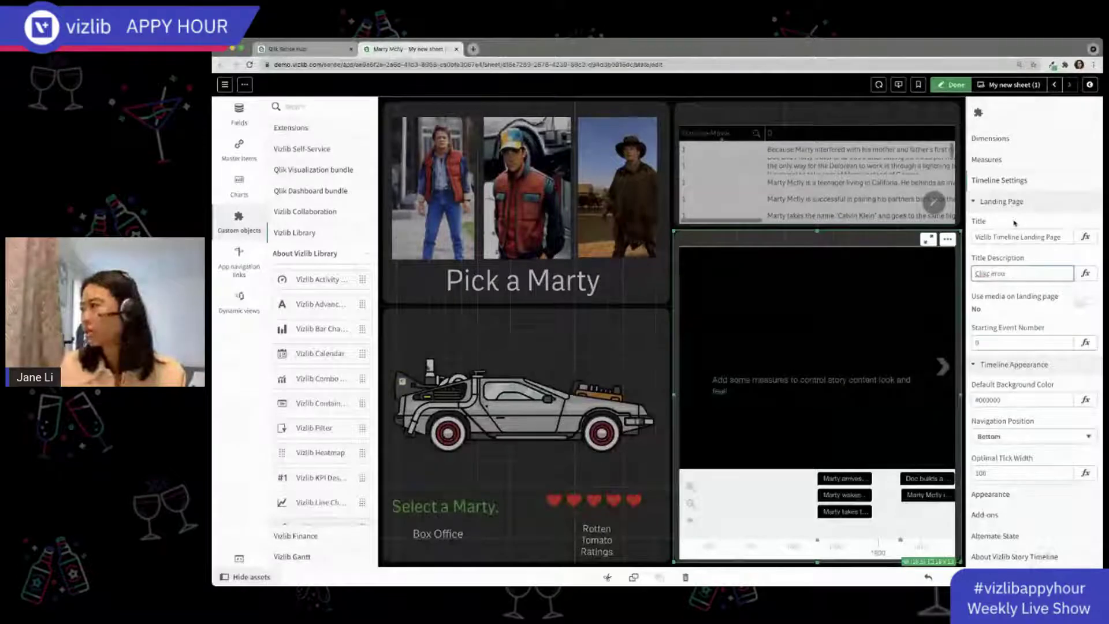
key(BackSpace)
key(BackSpace)
key(BackSpace)
key(BackSpace)
key(BackSpace)
key(BackSpace)
key(BackSpace)
text(ck arou)
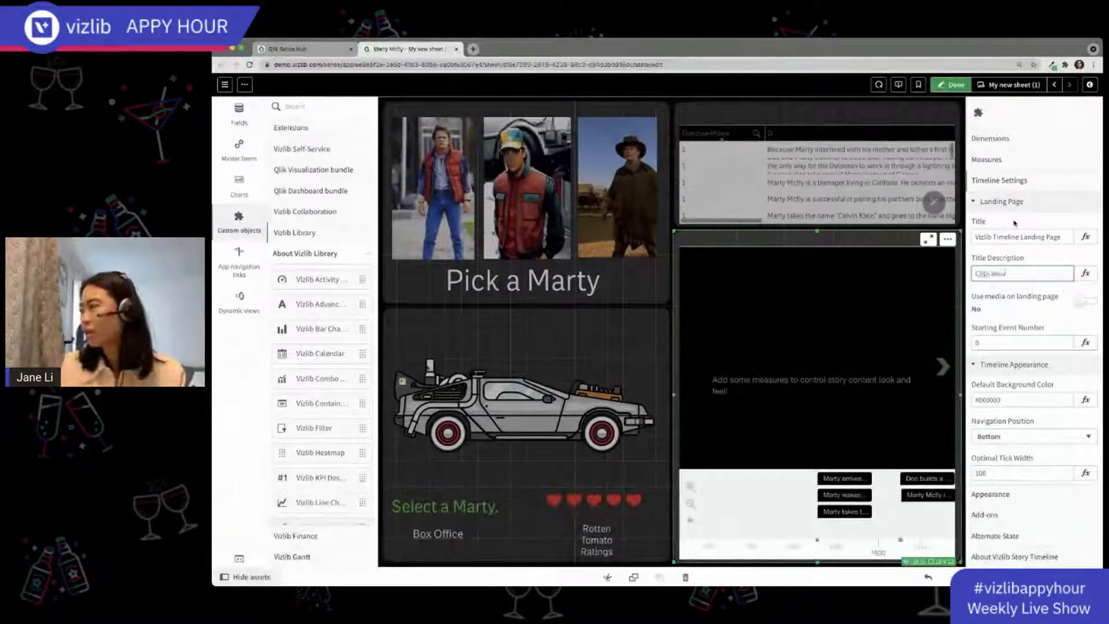
text(nd to v)
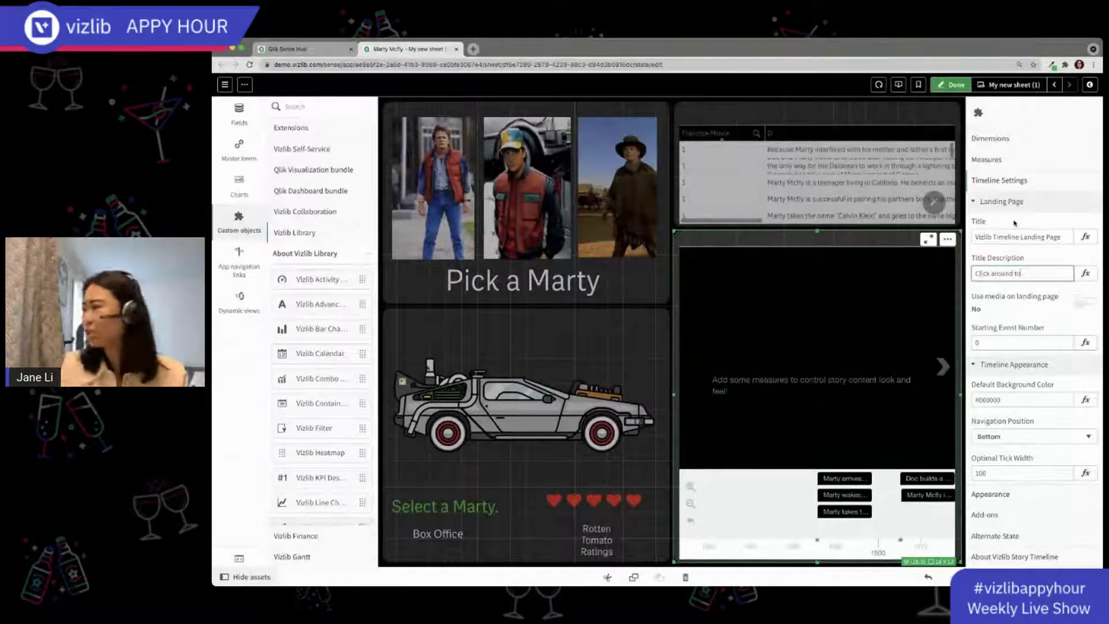
key(BackSpace)
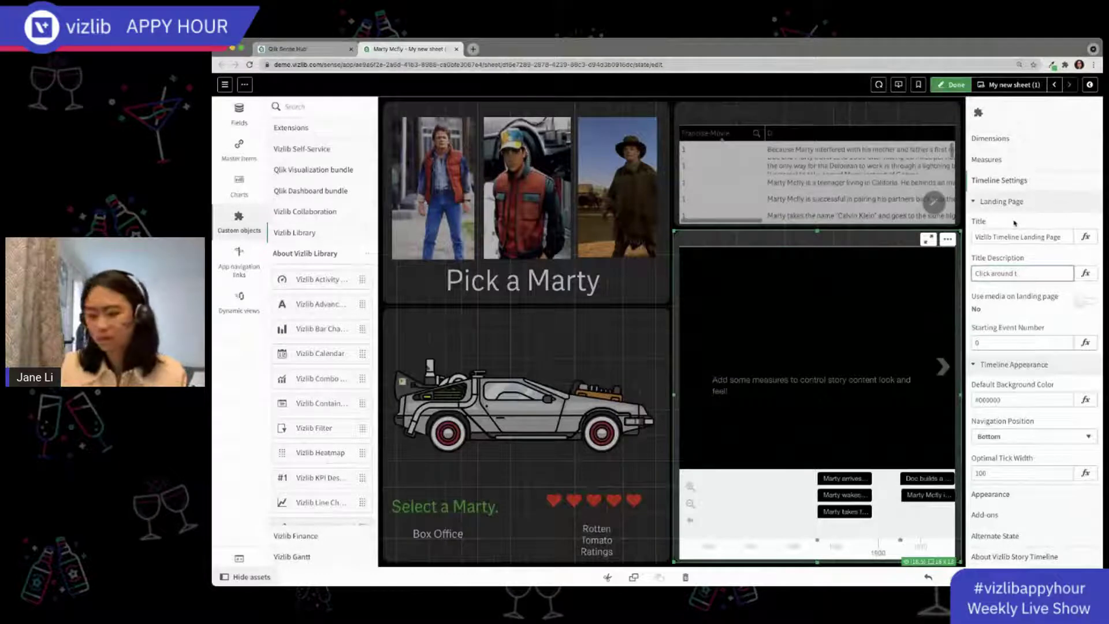
text(o explore M)
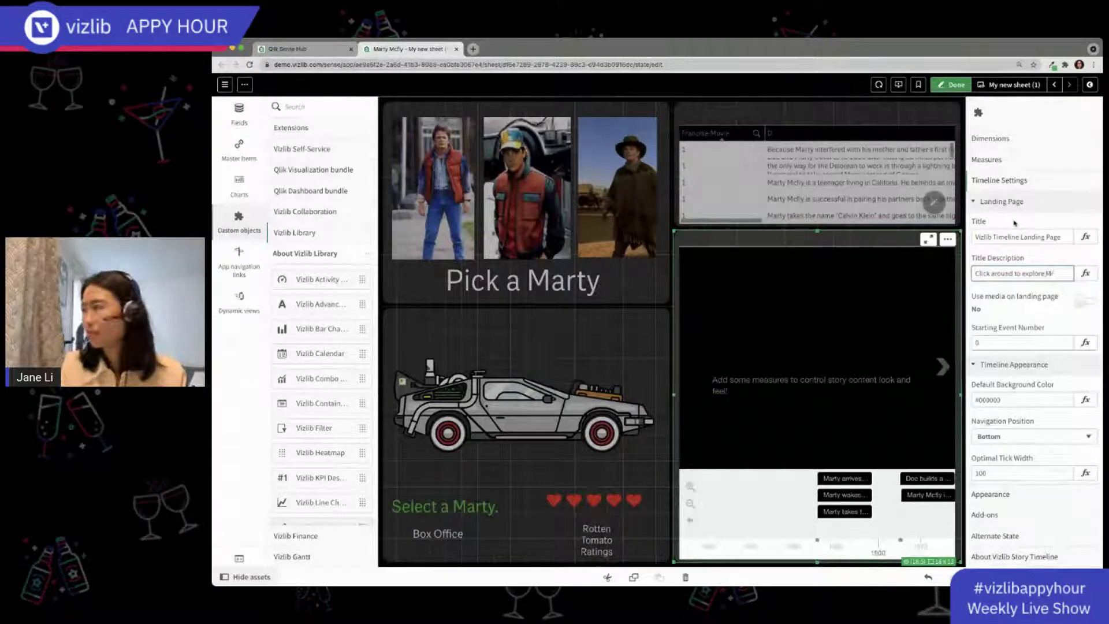
text(a)
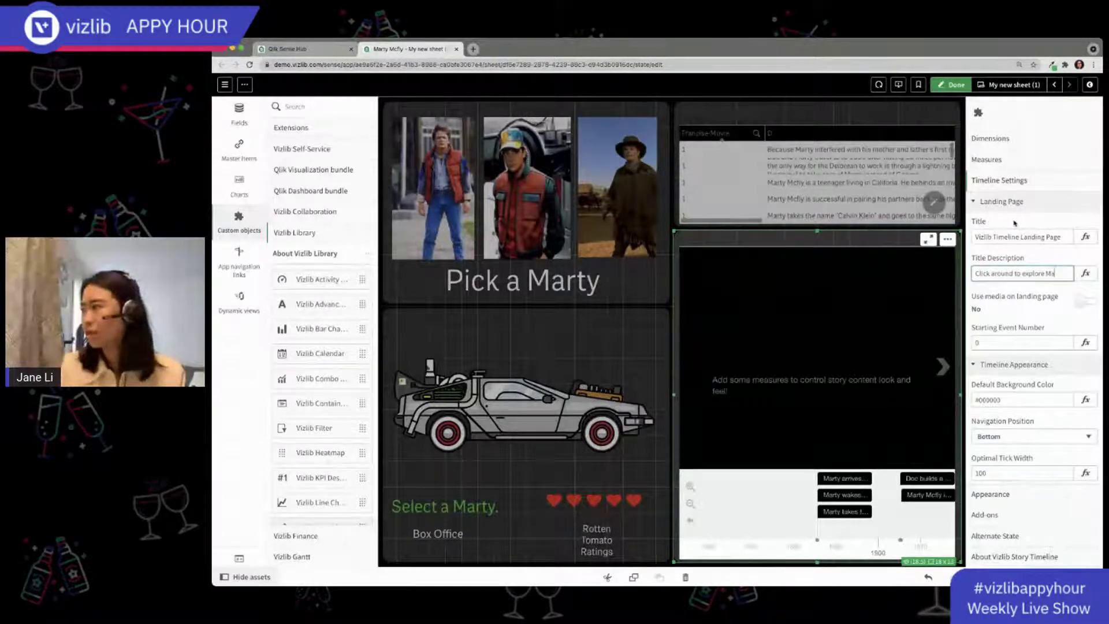
text(rty's time)
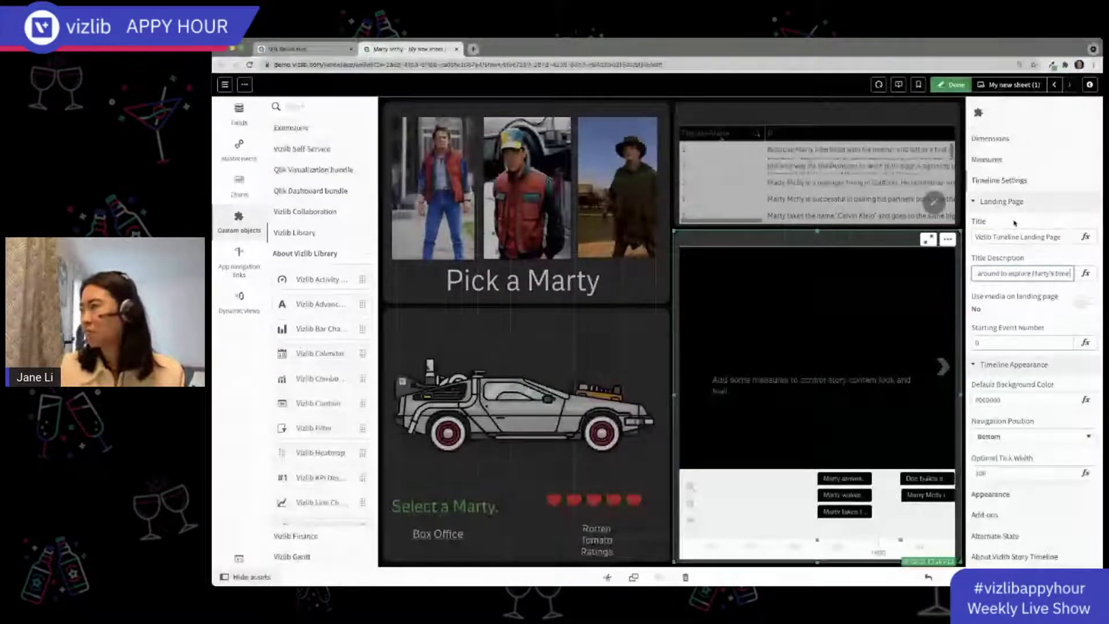
text( travel timeline.)
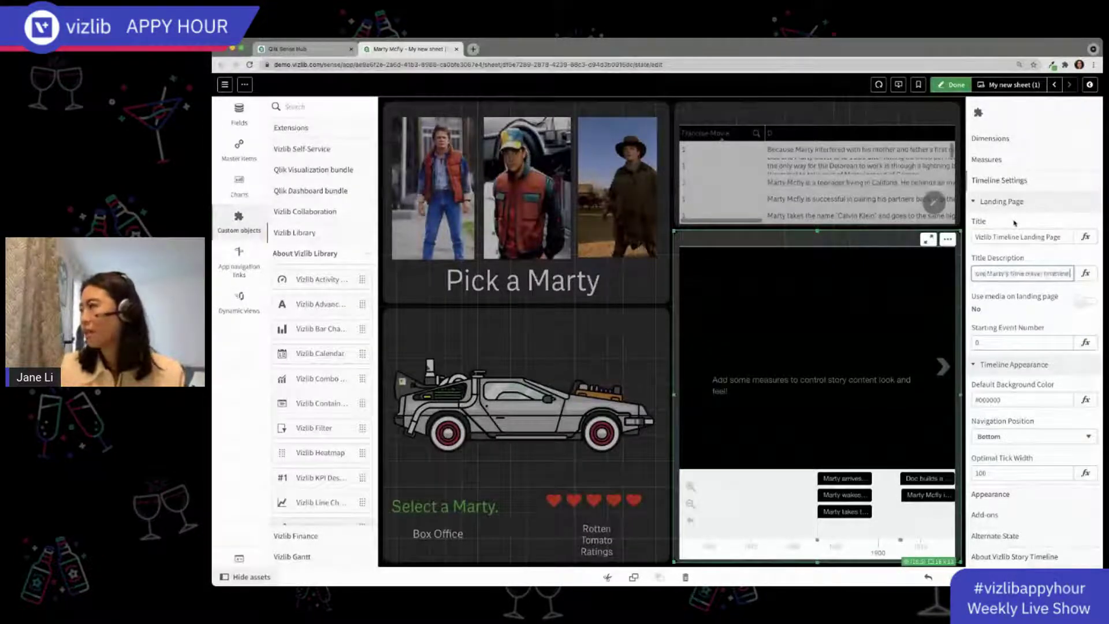
click(1031, 290)
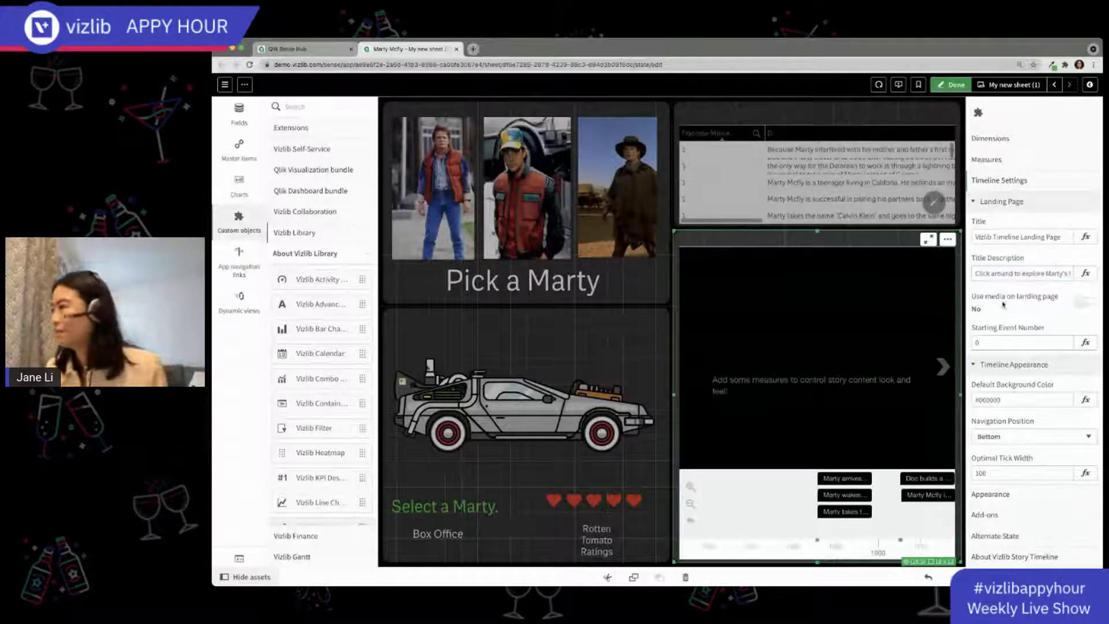
scroll(1034, 295, down, 3)
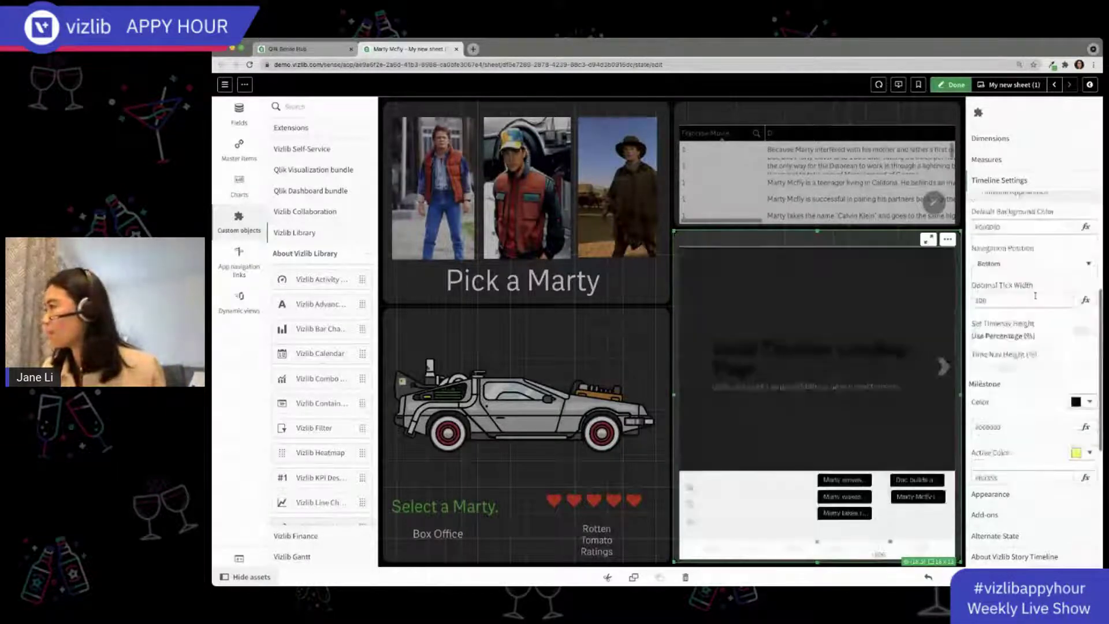
scroll(1028, 277, up, 3)
click(1025, 363)
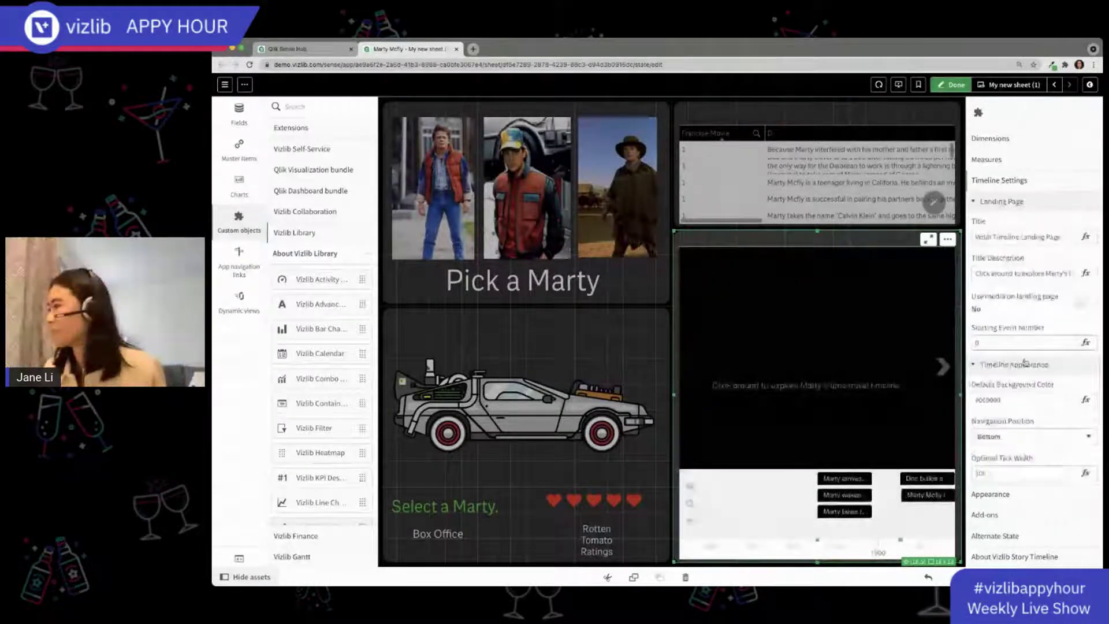
Add the measure only([Movie Poster]) to the timeline and set its Timeline Setting Type to Background Image or Color
scroll(1026, 363, down, 2)
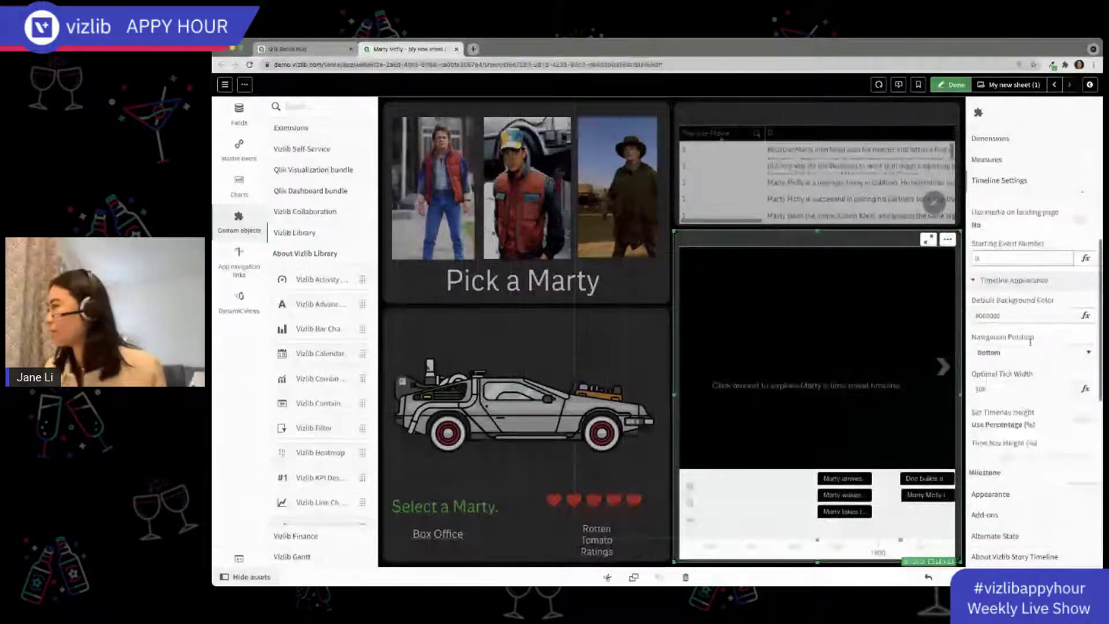
scroll(1030, 342, down, 1)
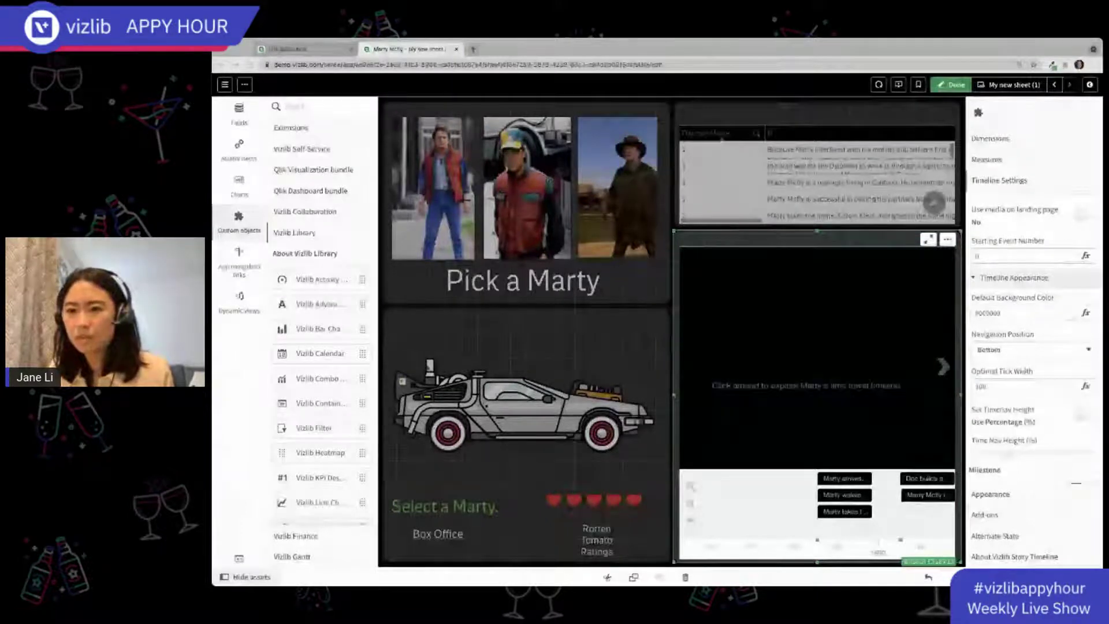
click(993, 163)
click(1022, 181)
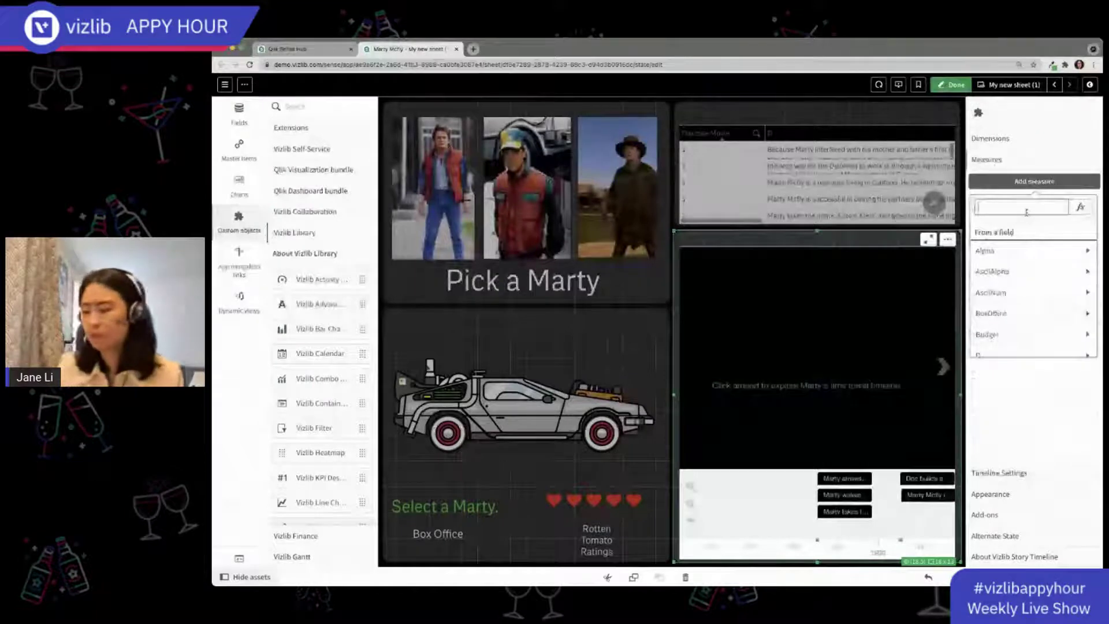
text(mile)
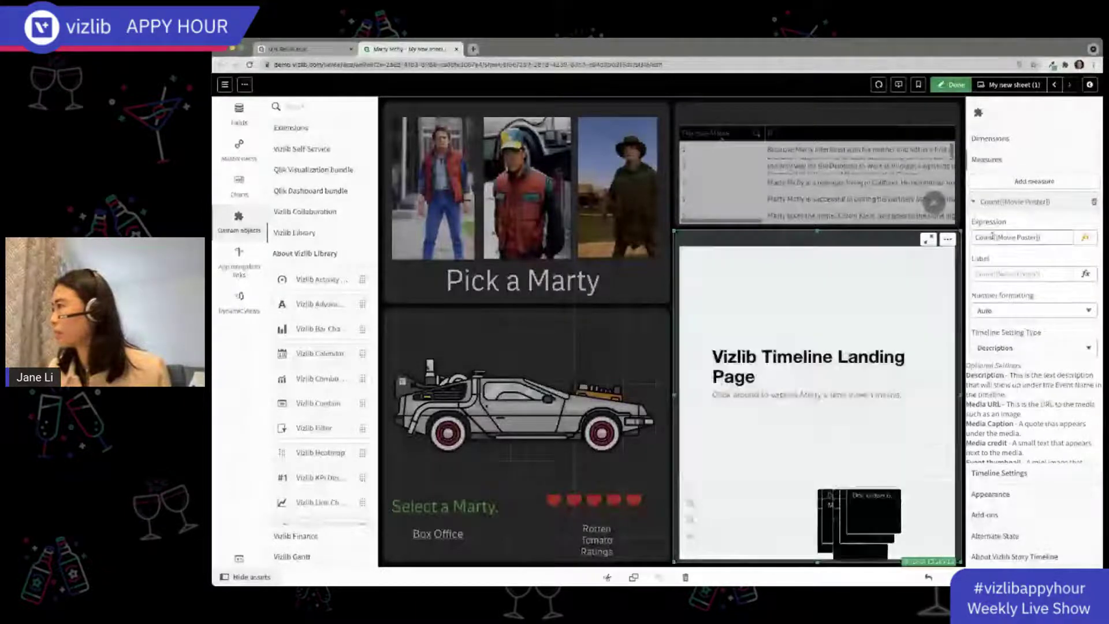
double_click(984, 237)
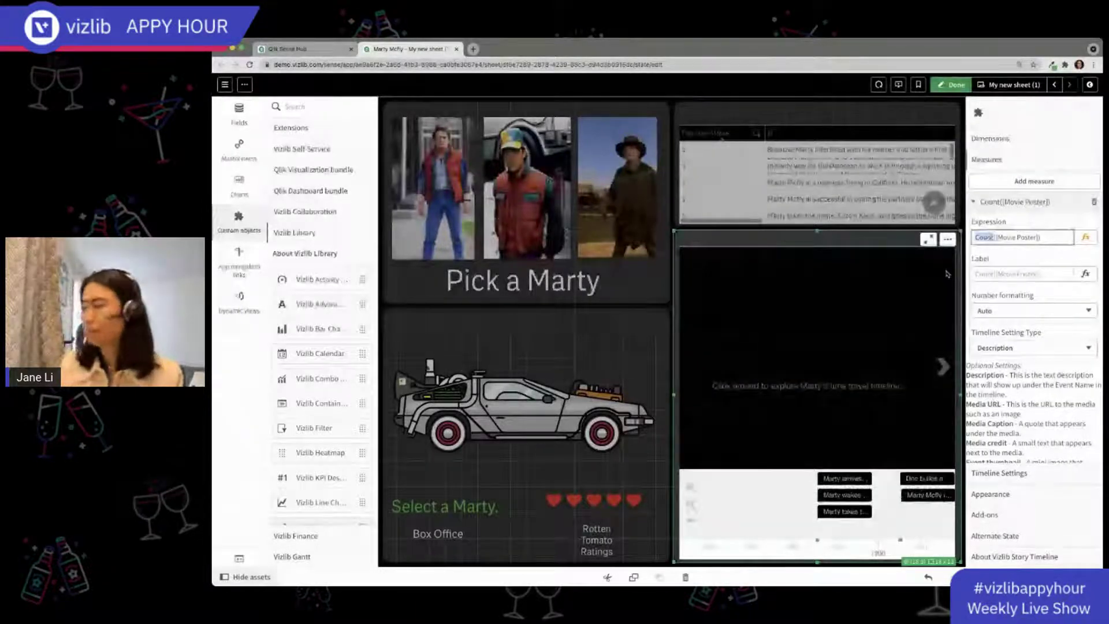
text(only)
key(Return)
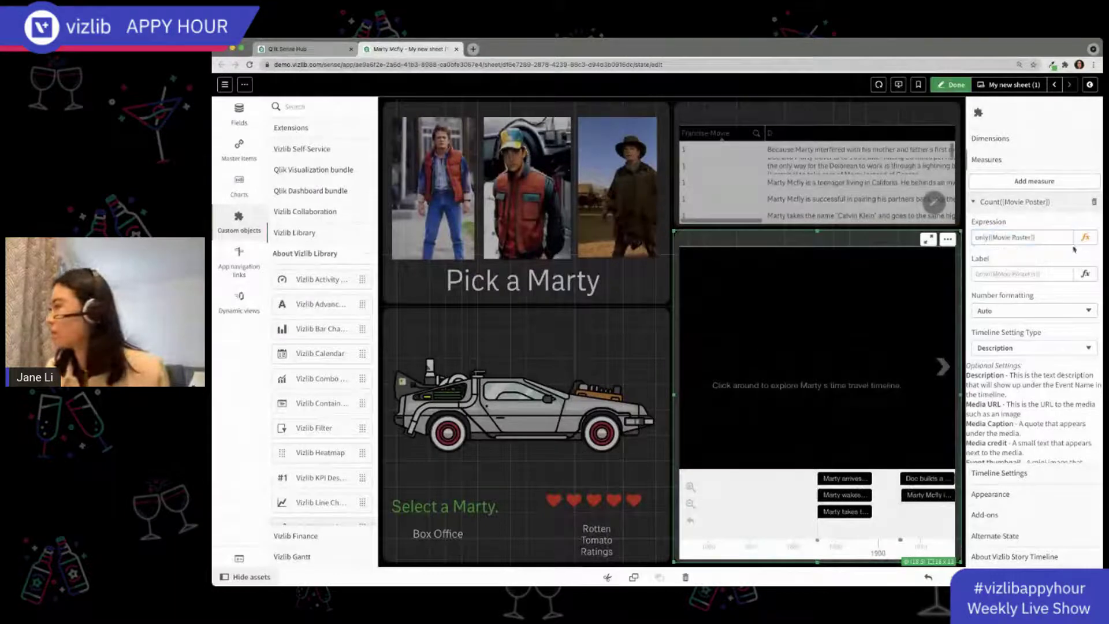
scroll(1046, 311, down, 2)
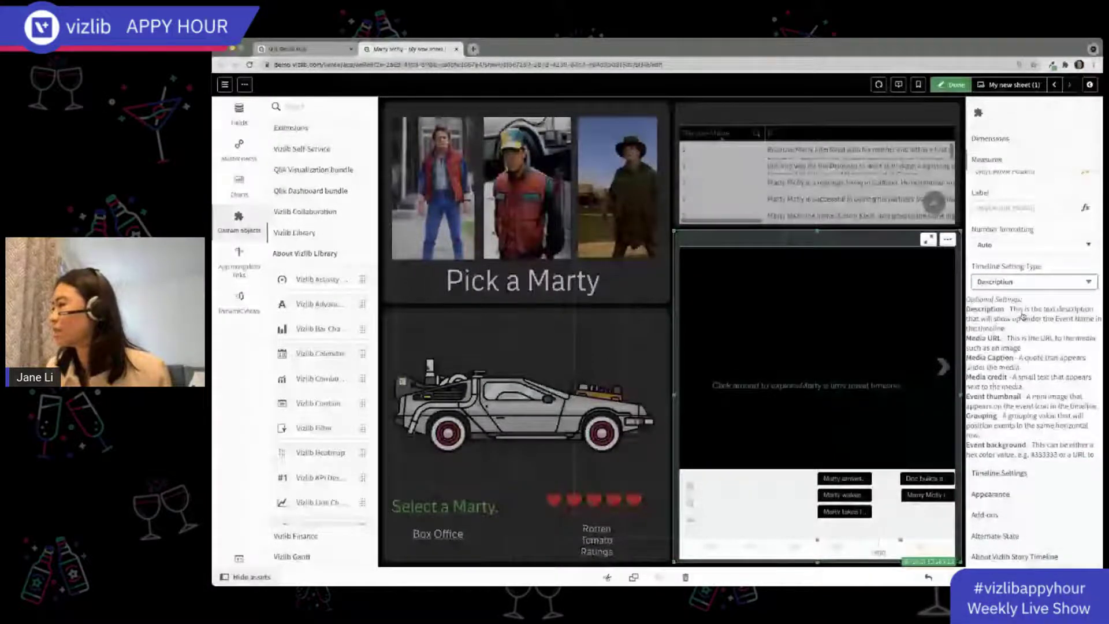
Leave edit mode, filter the sheet to Francise-Movie 2, and browse the timeline events to check their poster backgrounds
click(951, 85)
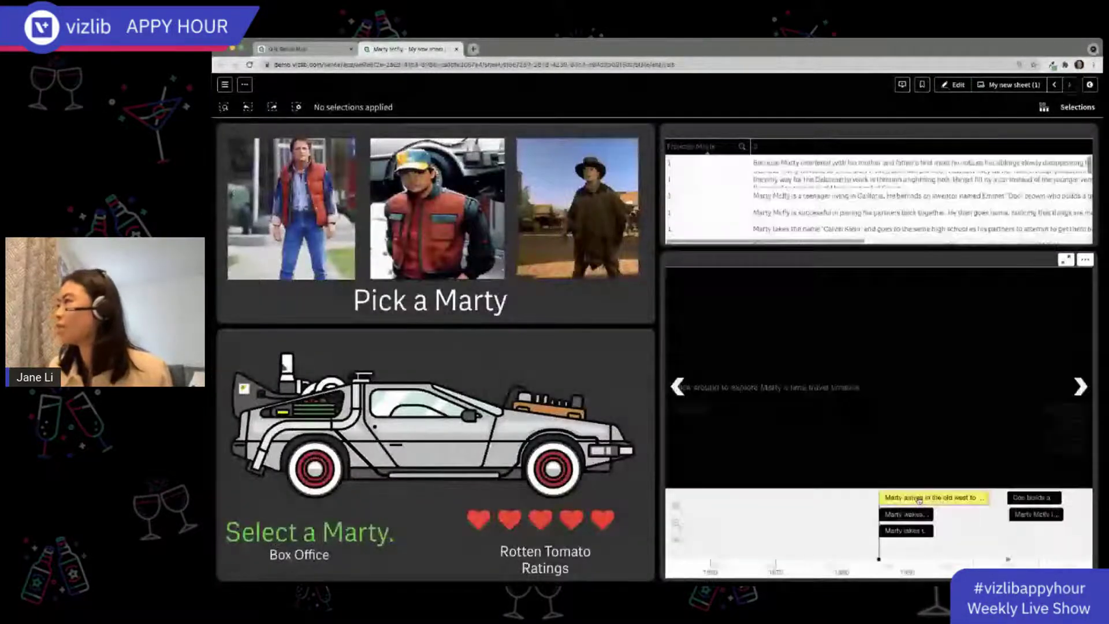
click(920, 500)
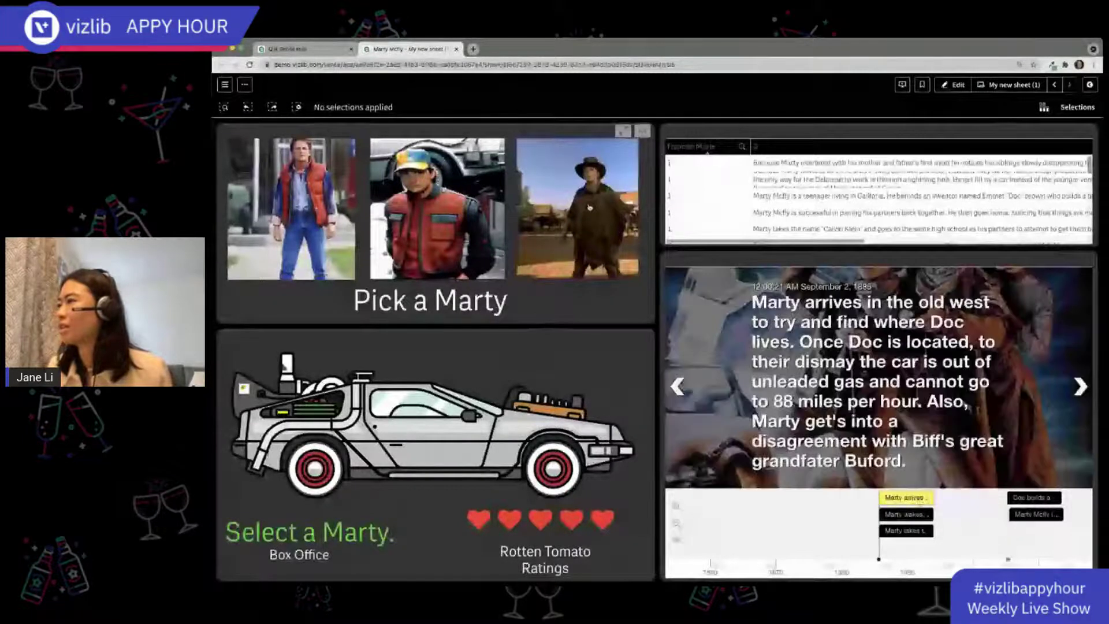
click(589, 207)
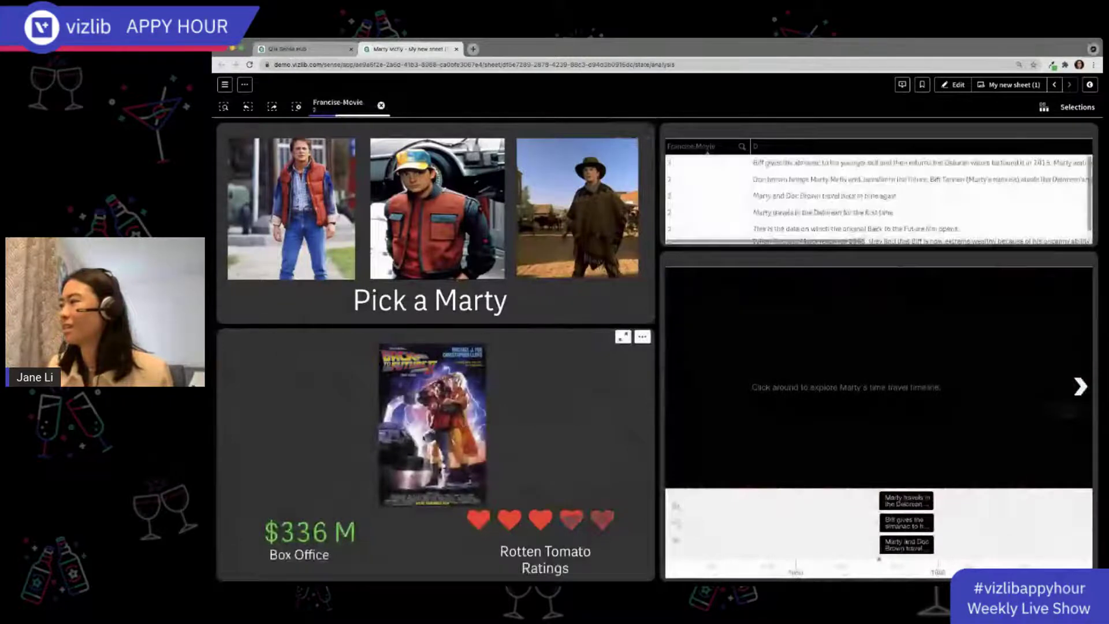
click(902, 521)
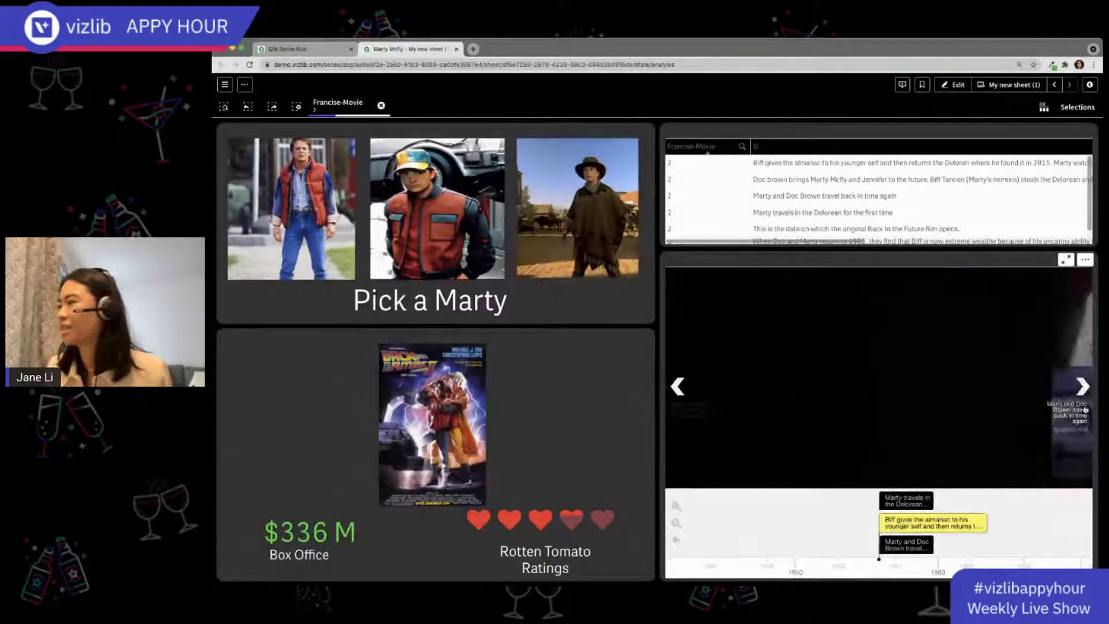
click(1093, 403)
click(1092, 403)
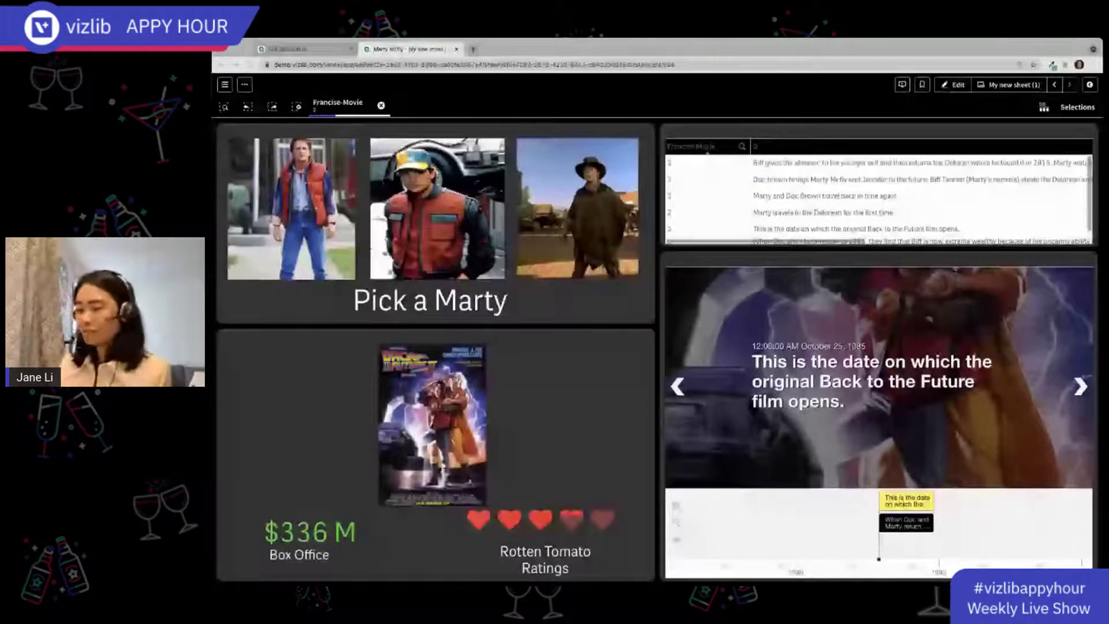
Reopen the sheet for editing, delete the table above the timeline, and extend the timeline over the freed space
click(952, 85)
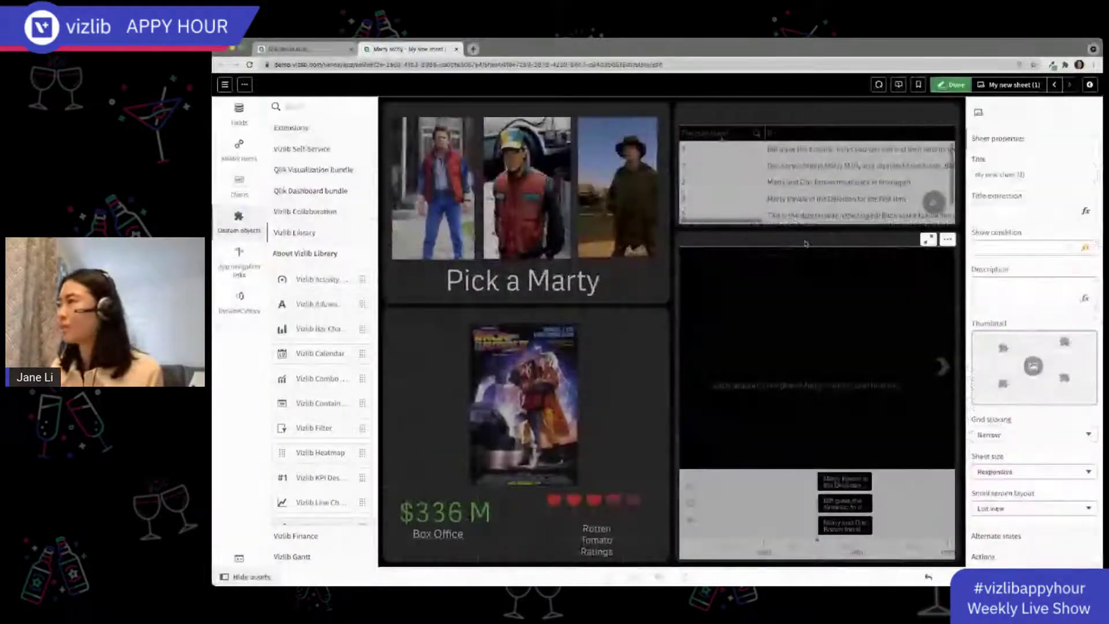
click(803, 234)
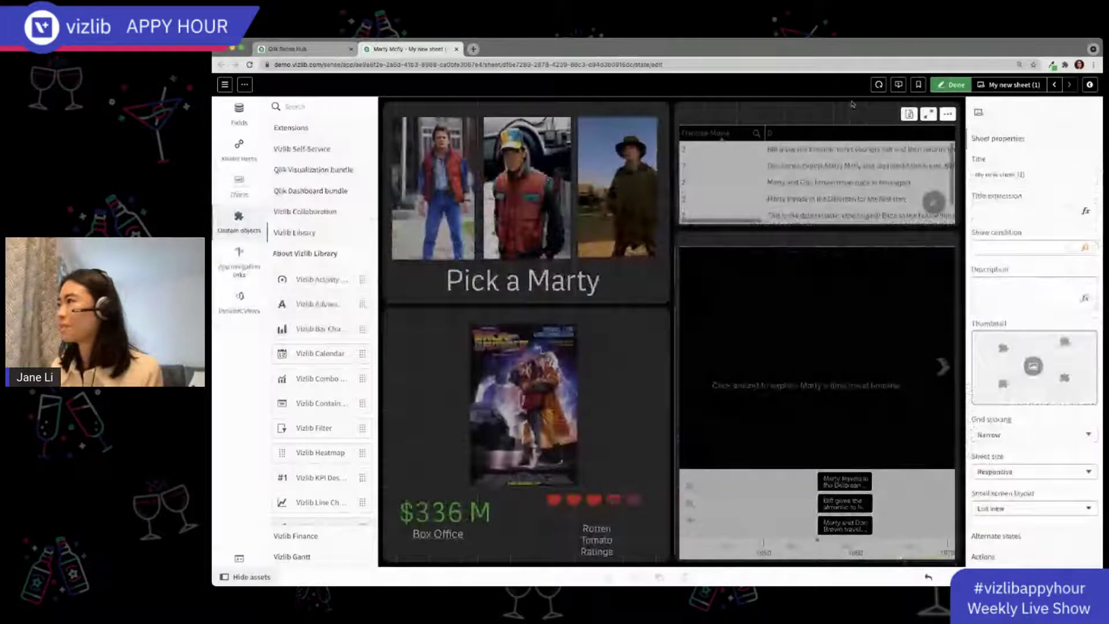
click(897, 173)
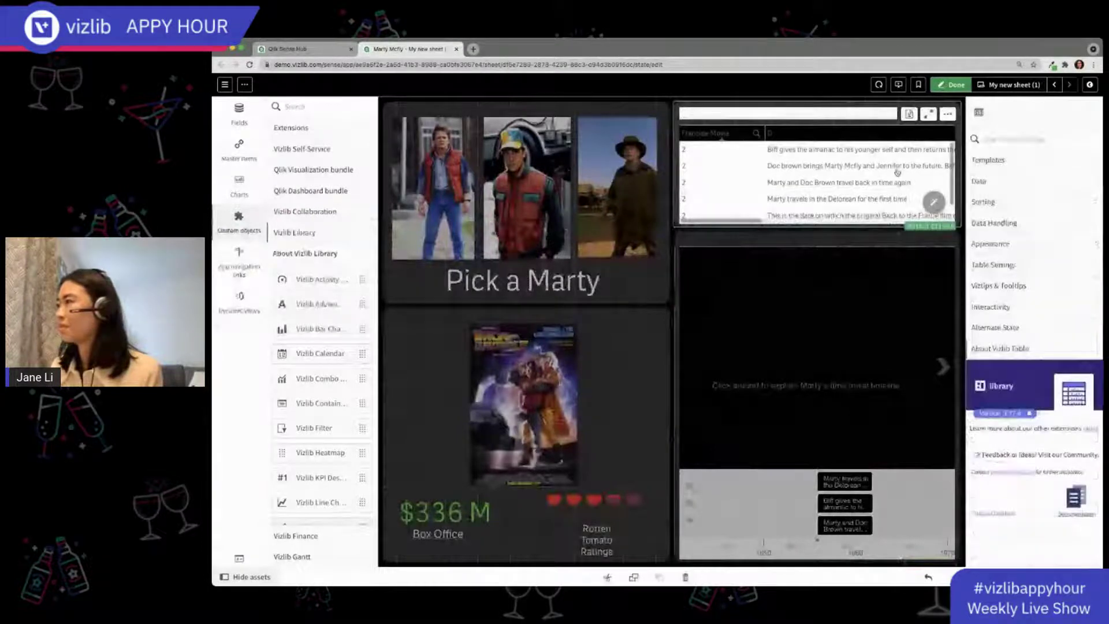
key(Delete)
click(782, 238)
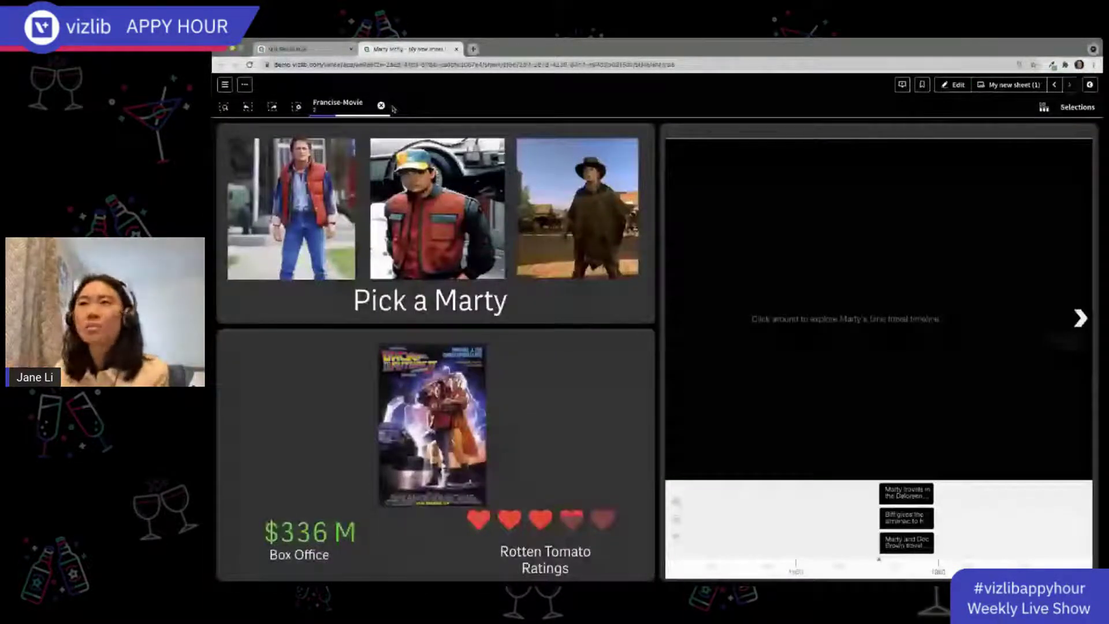
Clear the Francise-Movie selection and shorten the timeline in edit mode to free space above it
click(381, 106)
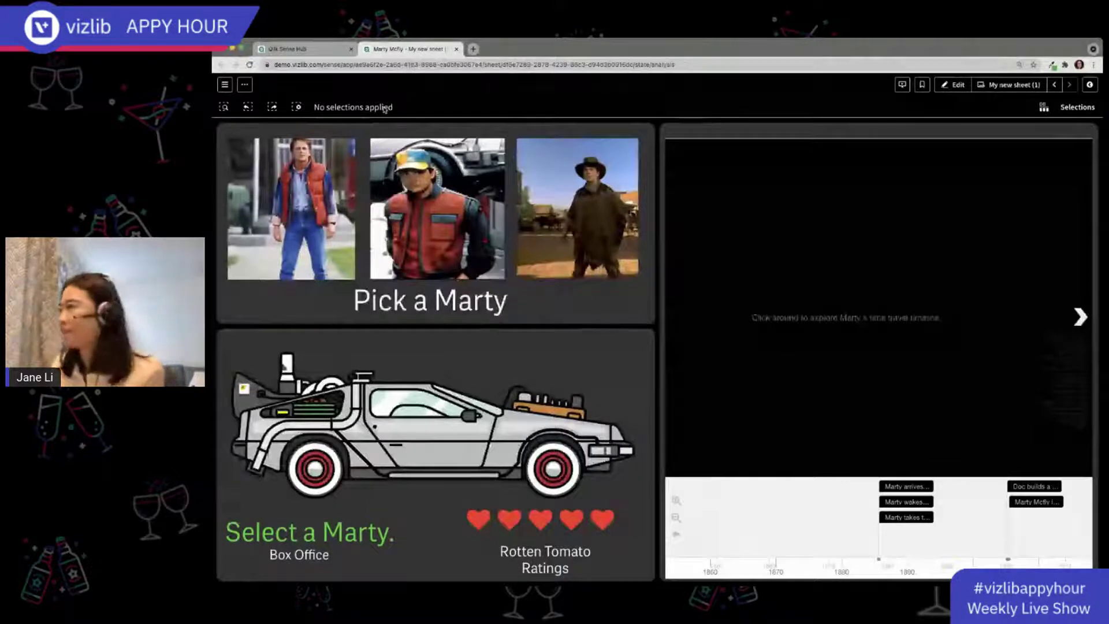
click(953, 85)
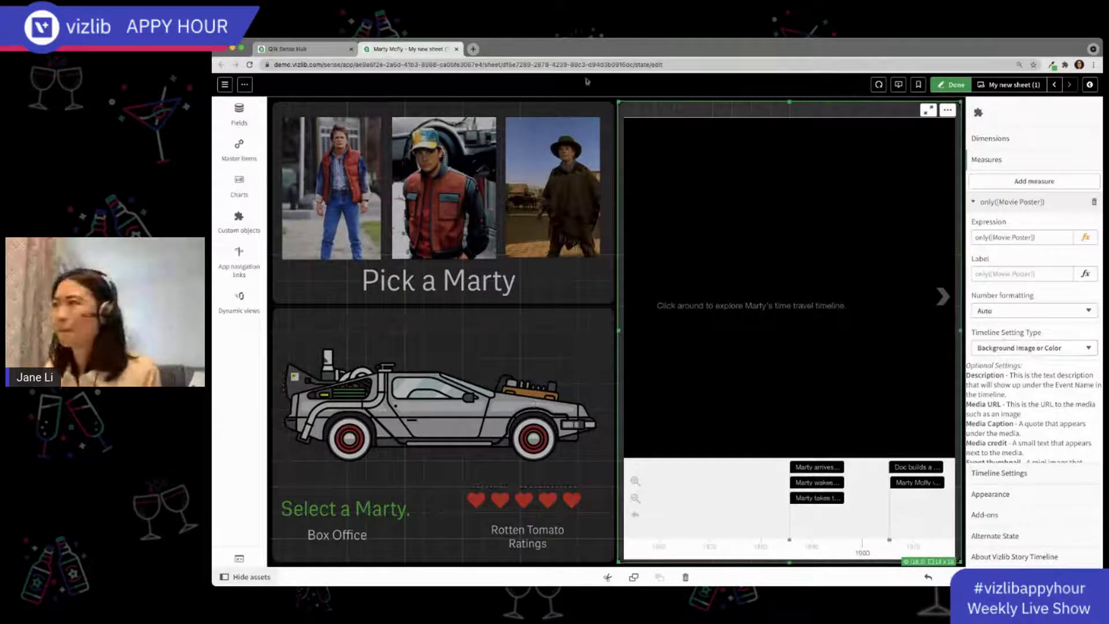
drag(620, 102, 598, 212)
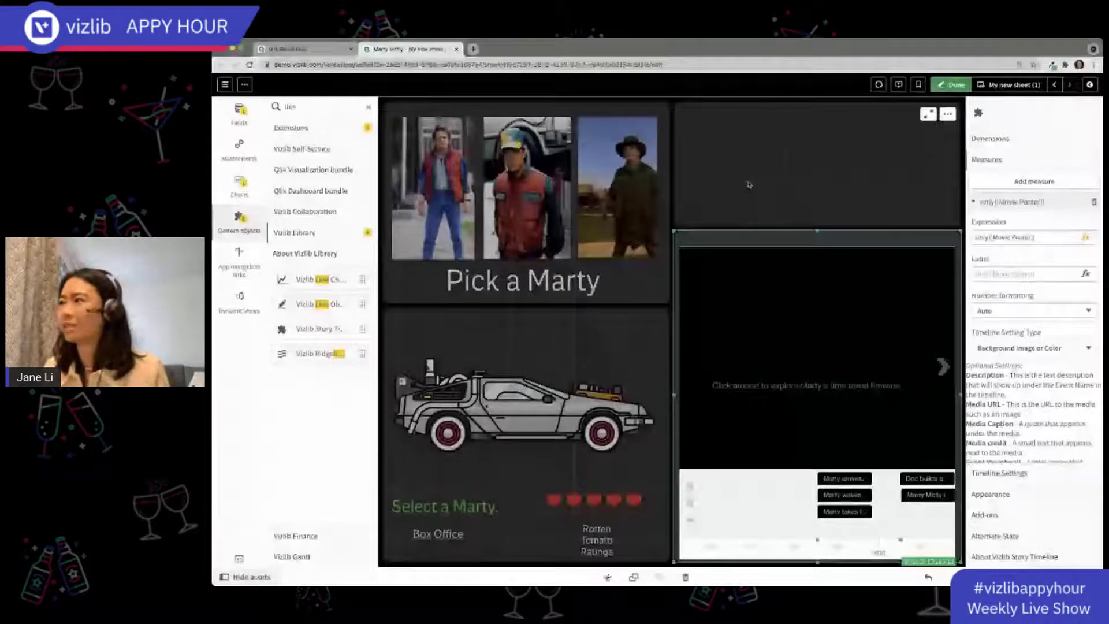
Delete the empty line chart above the timeline and clear the custom object search
click(698, 163)
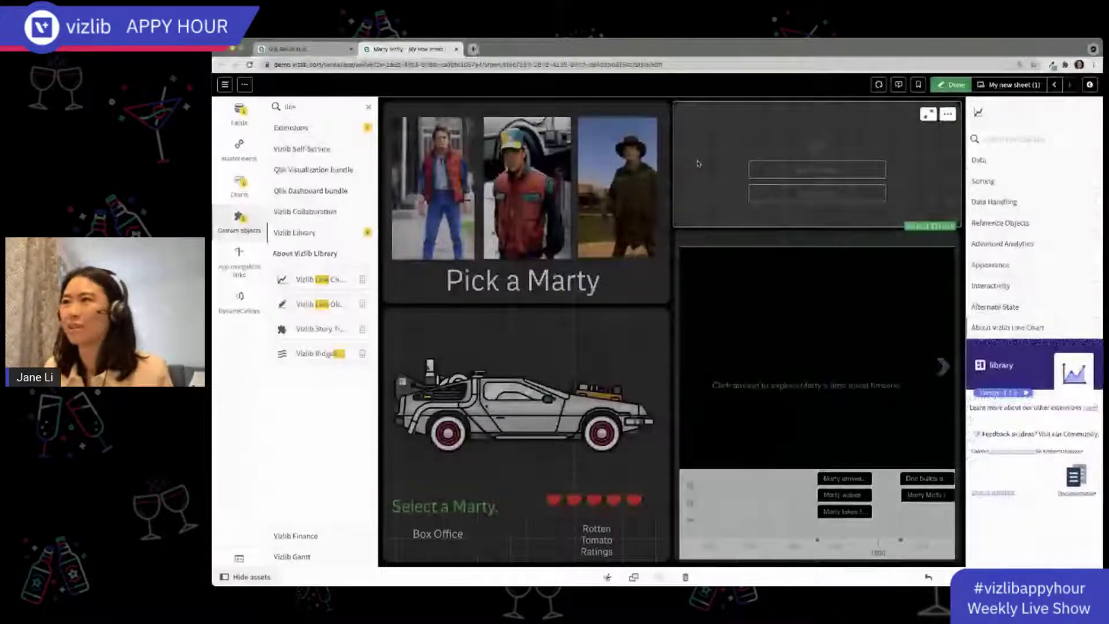
key(Delete)
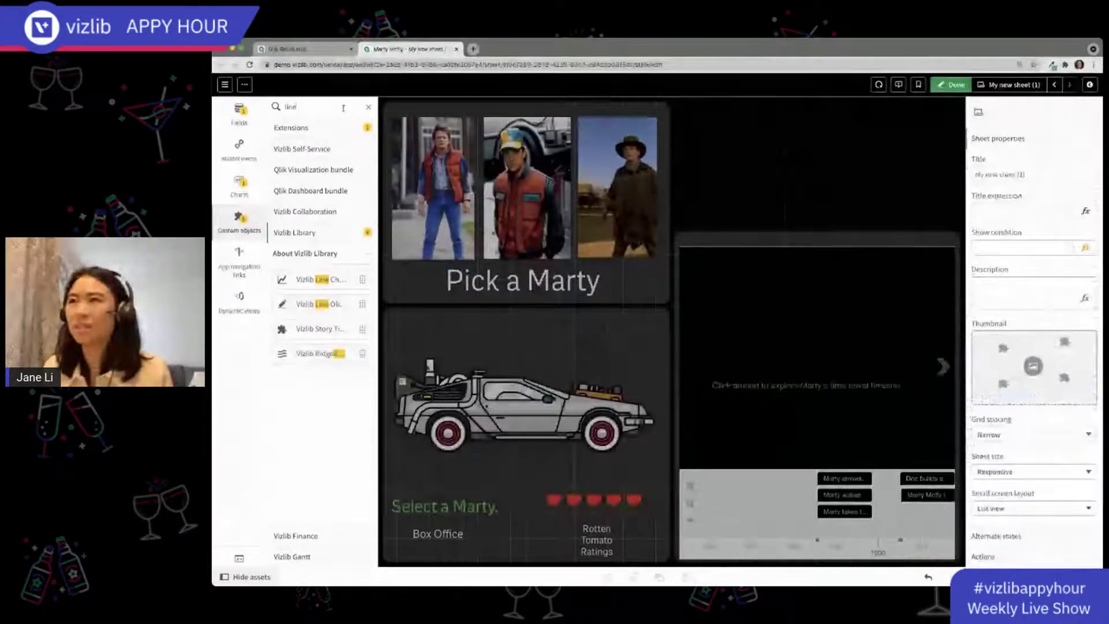
click(368, 107)
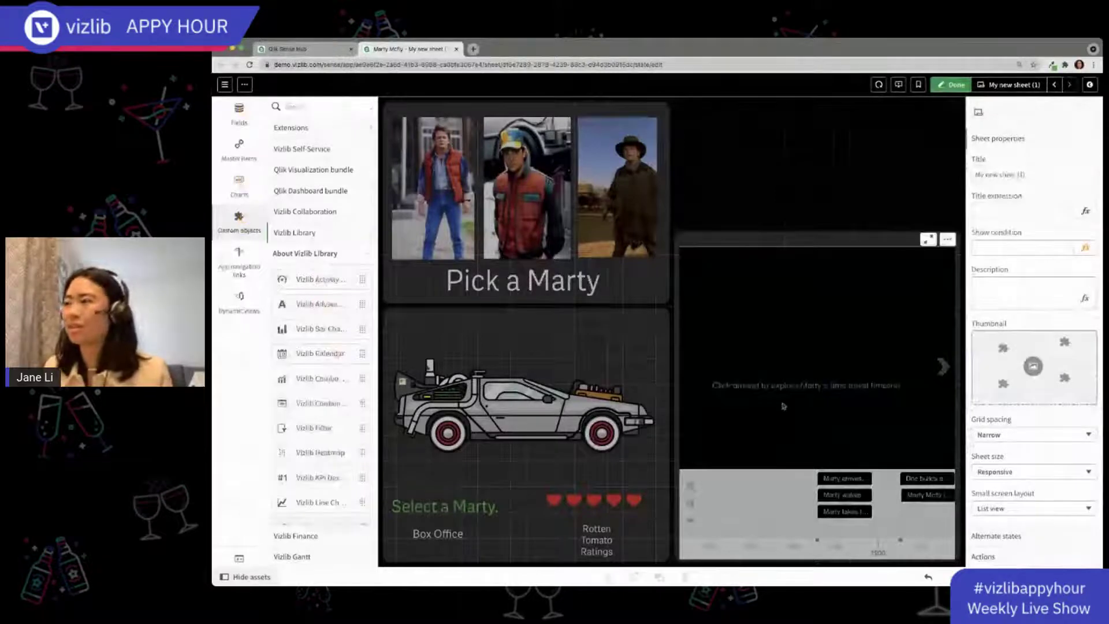
Shorten the timeline slightly by lowering its upper edge to leave more room for a chart above it
click(799, 397)
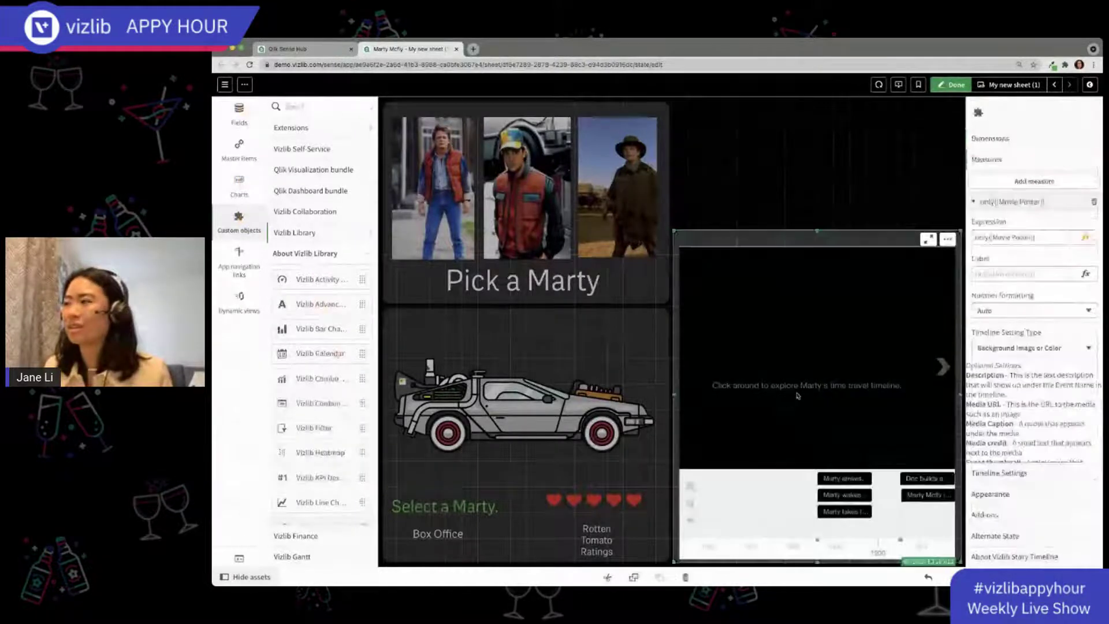
click(1015, 556)
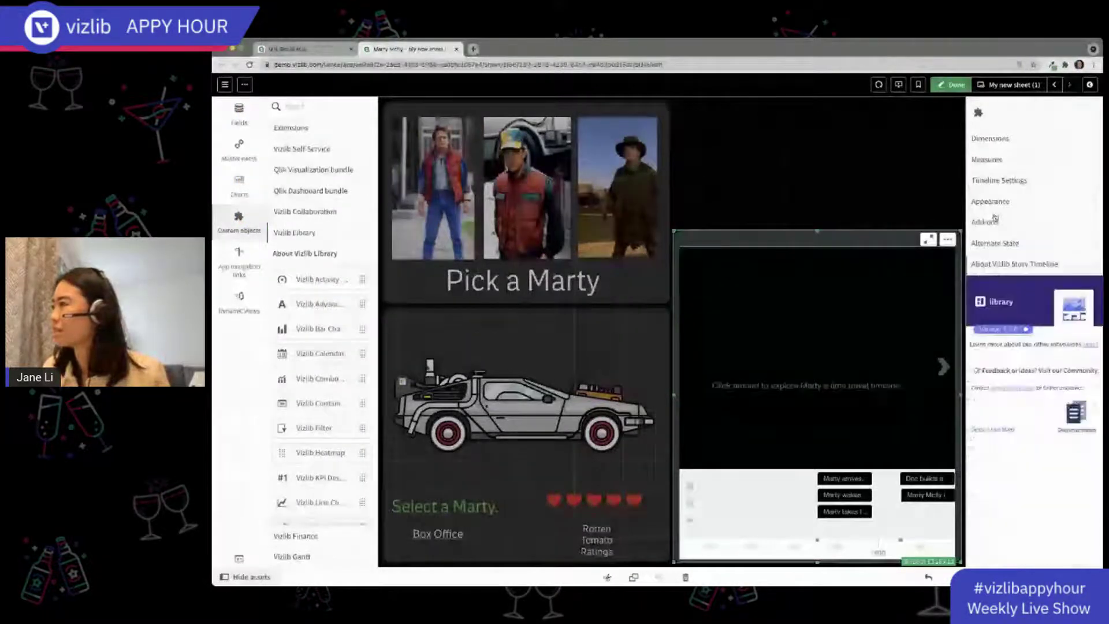
click(993, 220)
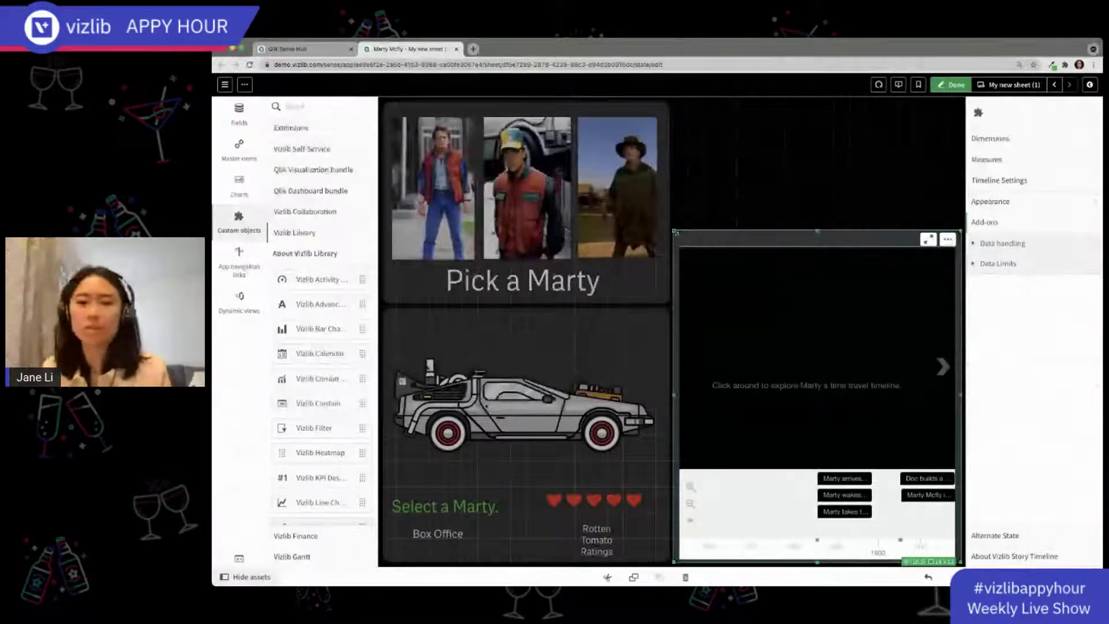
drag(675, 231, 669, 273)
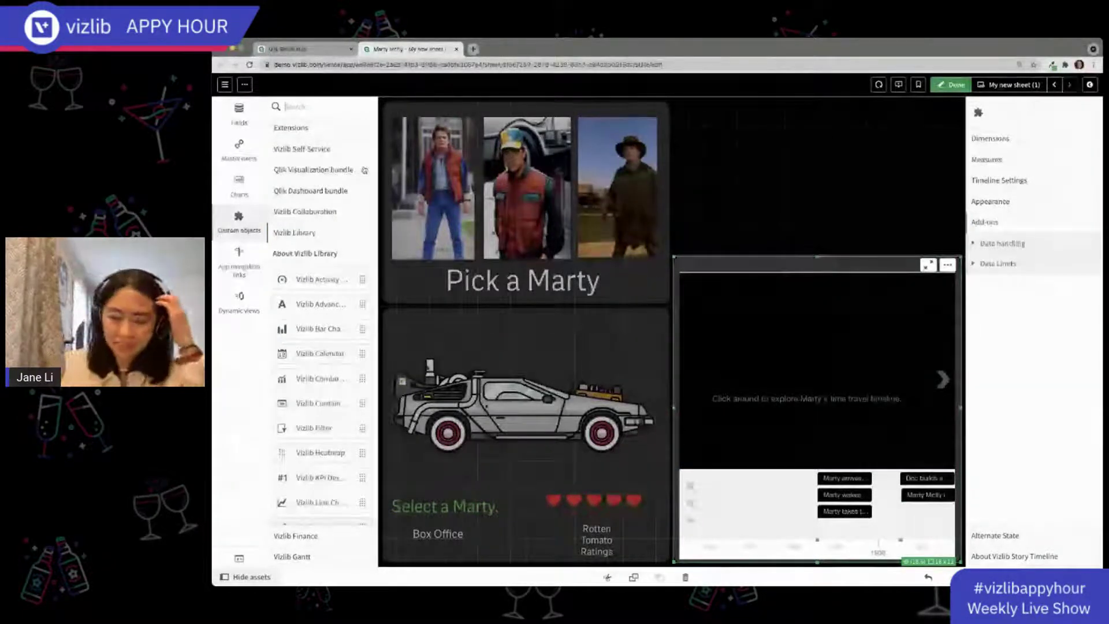
Add a Vizlib Line Chart from the custom objects in the empty space above the timeline
text(line)
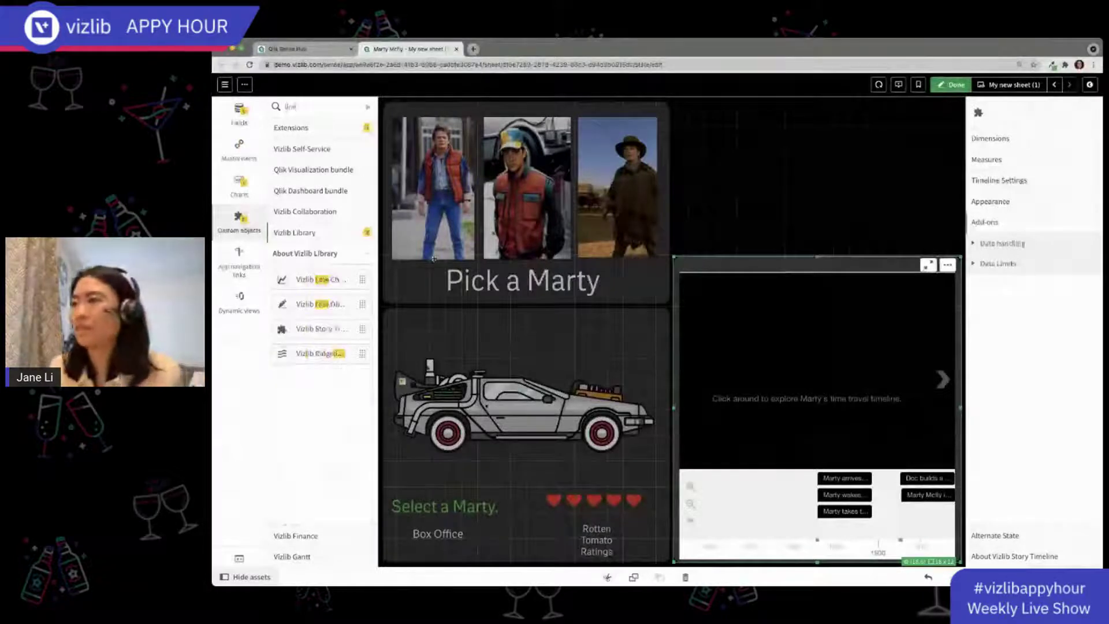
drag(336, 281, 757, 225)
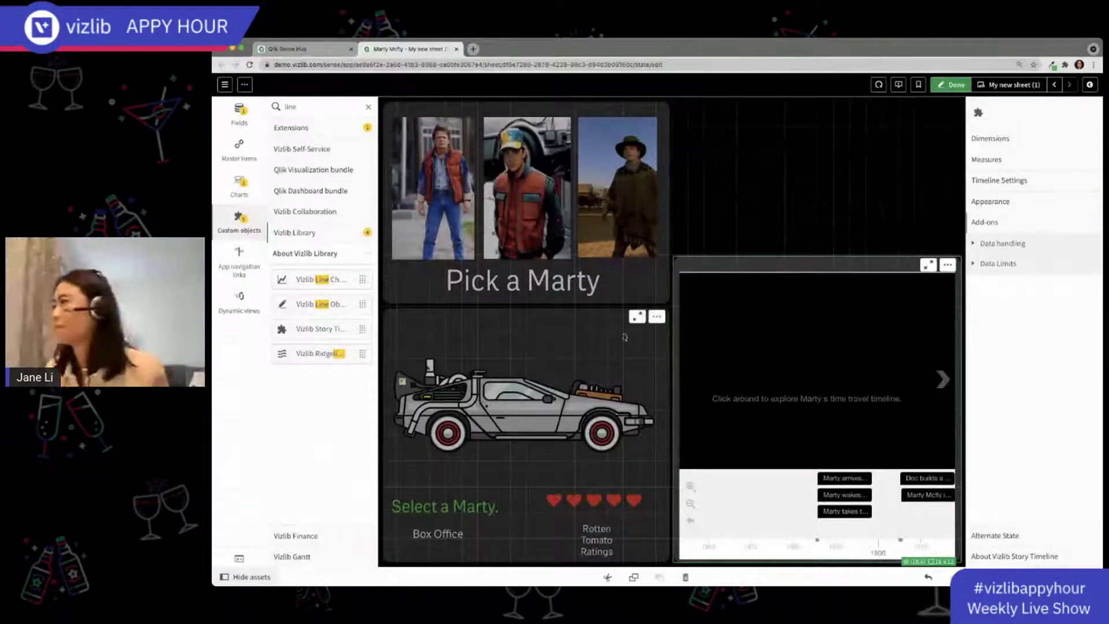
click(237, 221)
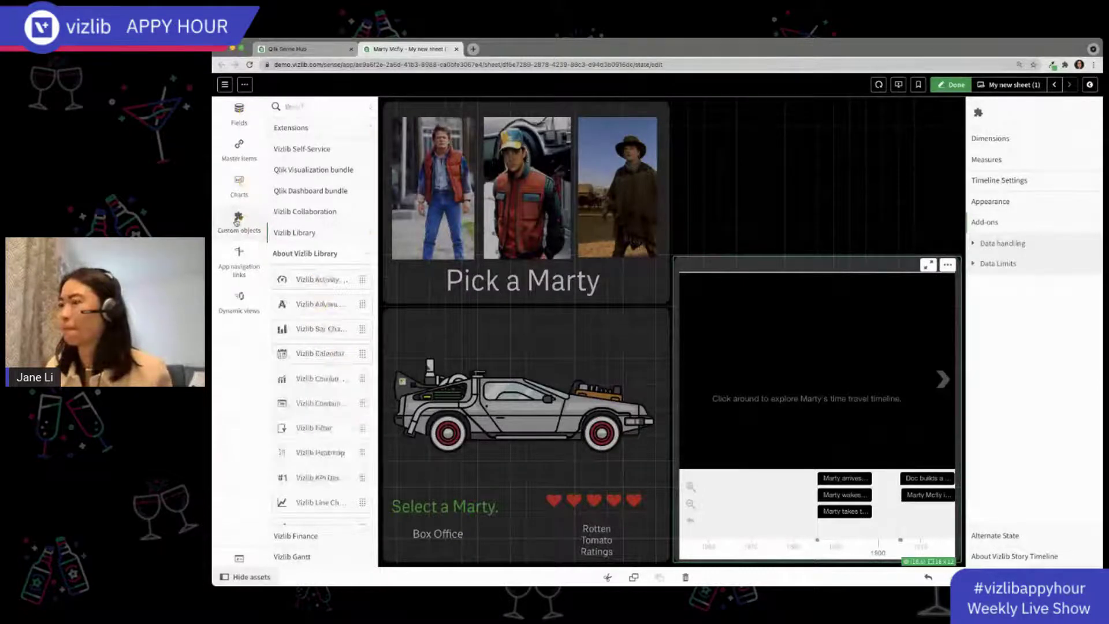
click(237, 221)
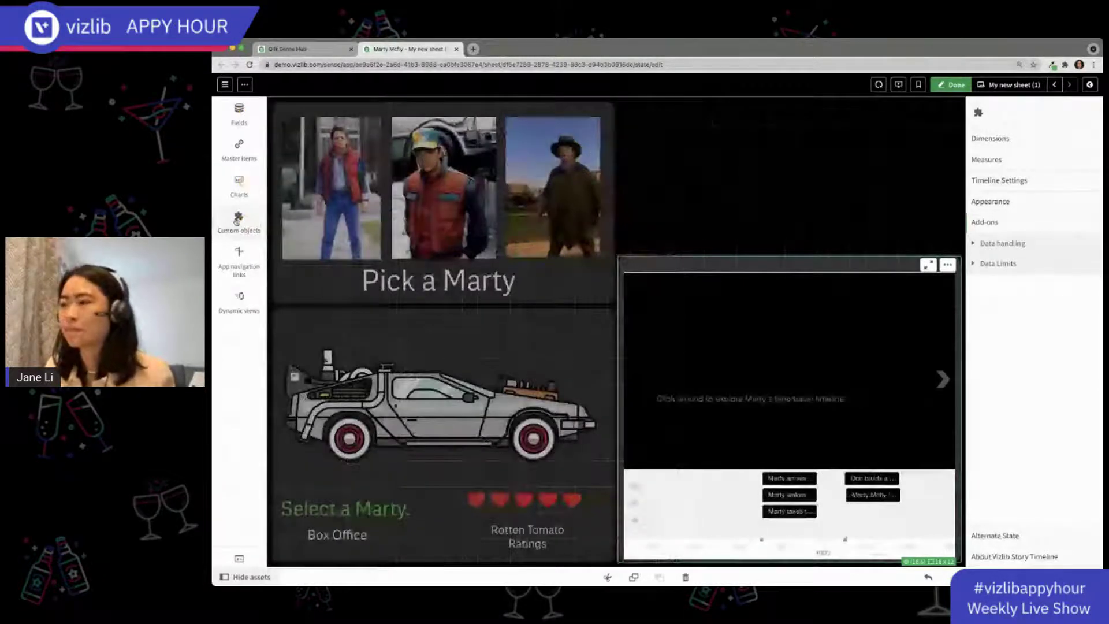
click(237, 221)
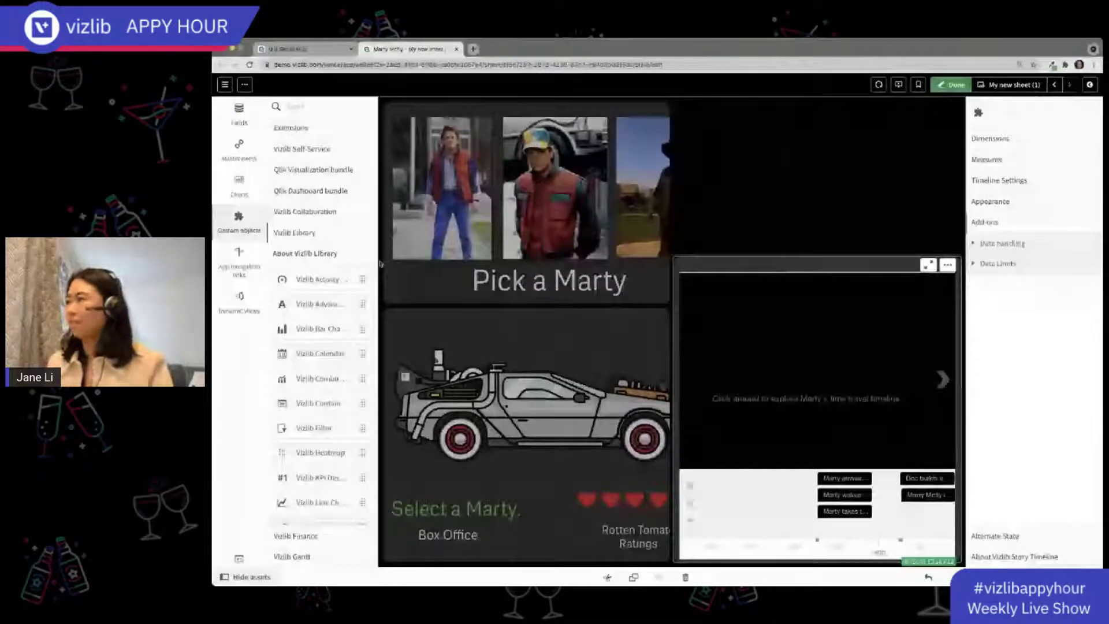
drag(380, 264, 851, 204)
Choose Francise-Movie as the dimension of the new line chart
click(849, 183)
scroll(946, 217, down, 3)
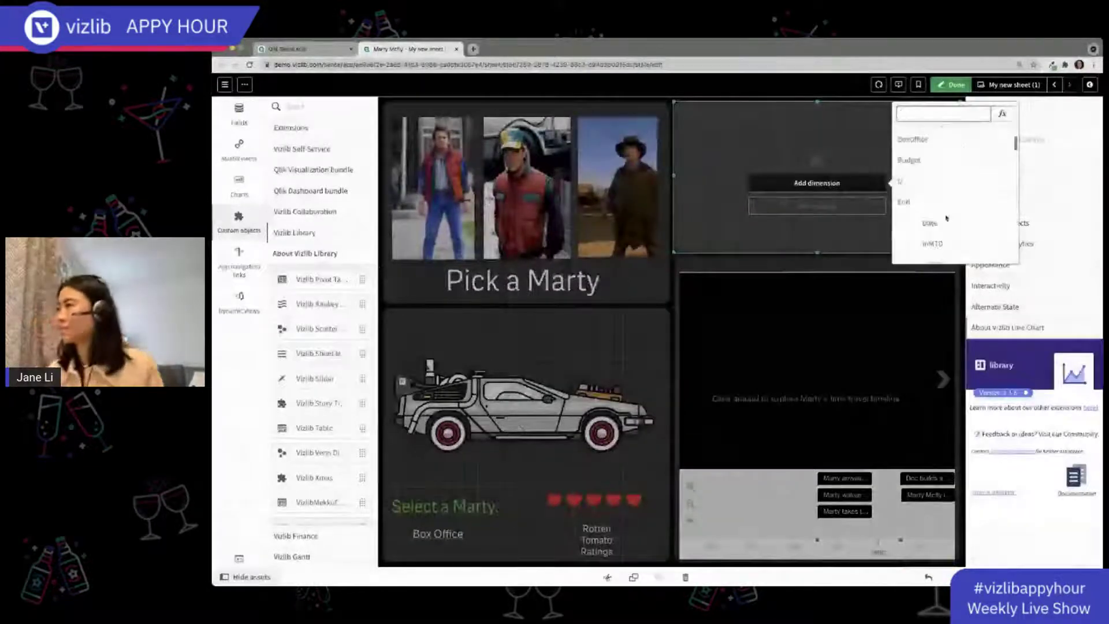
scroll(946, 217, down, 3)
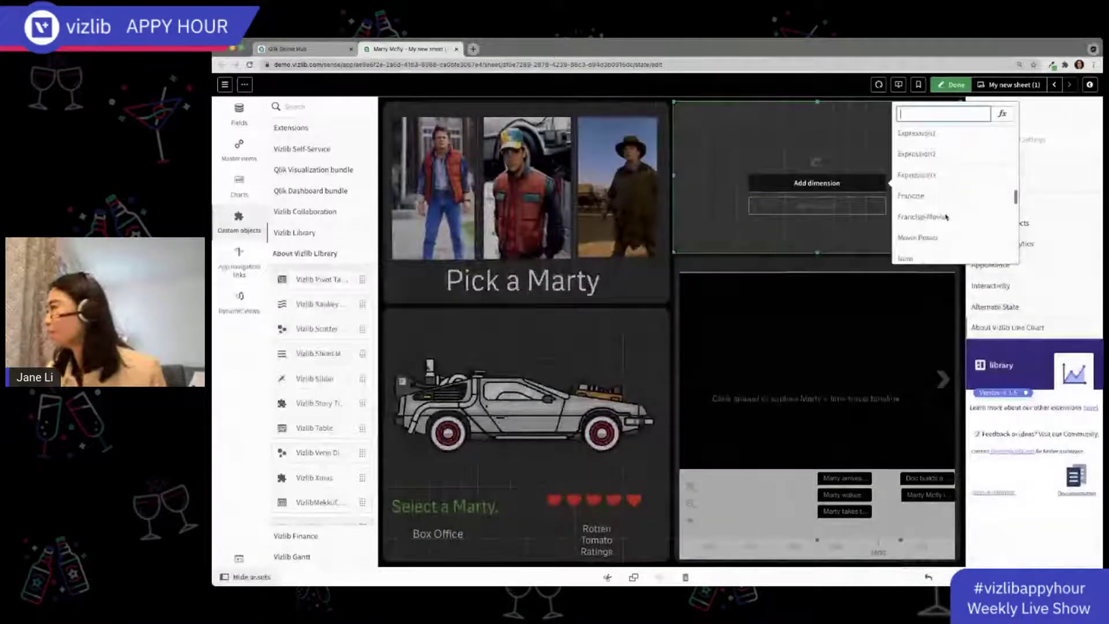
scroll(946, 217, down, 3)
text(franc)
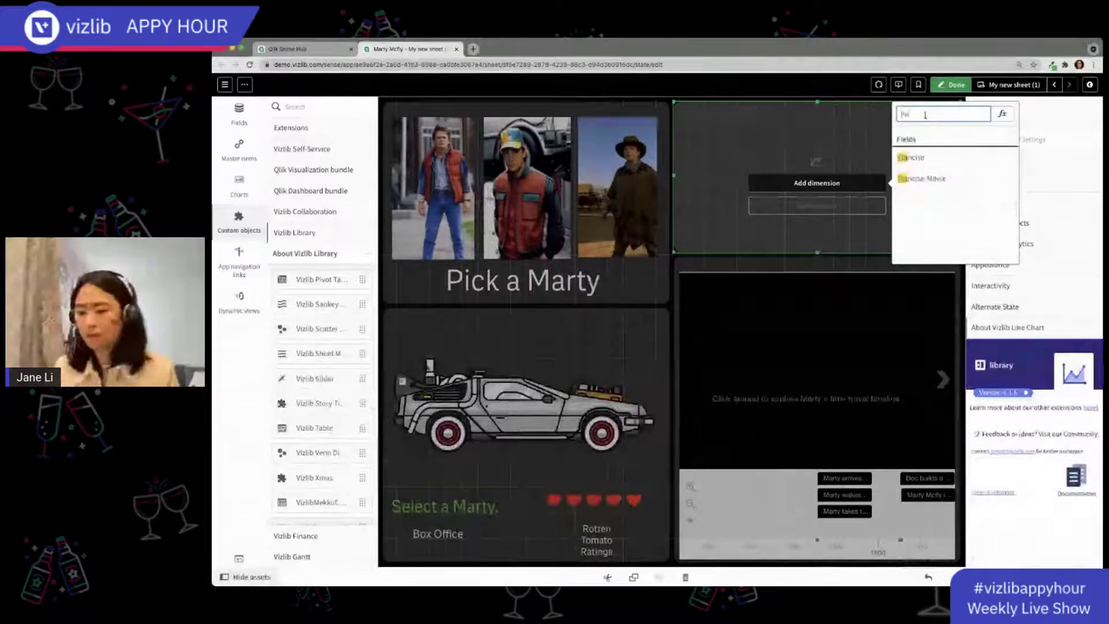
click(959, 176)
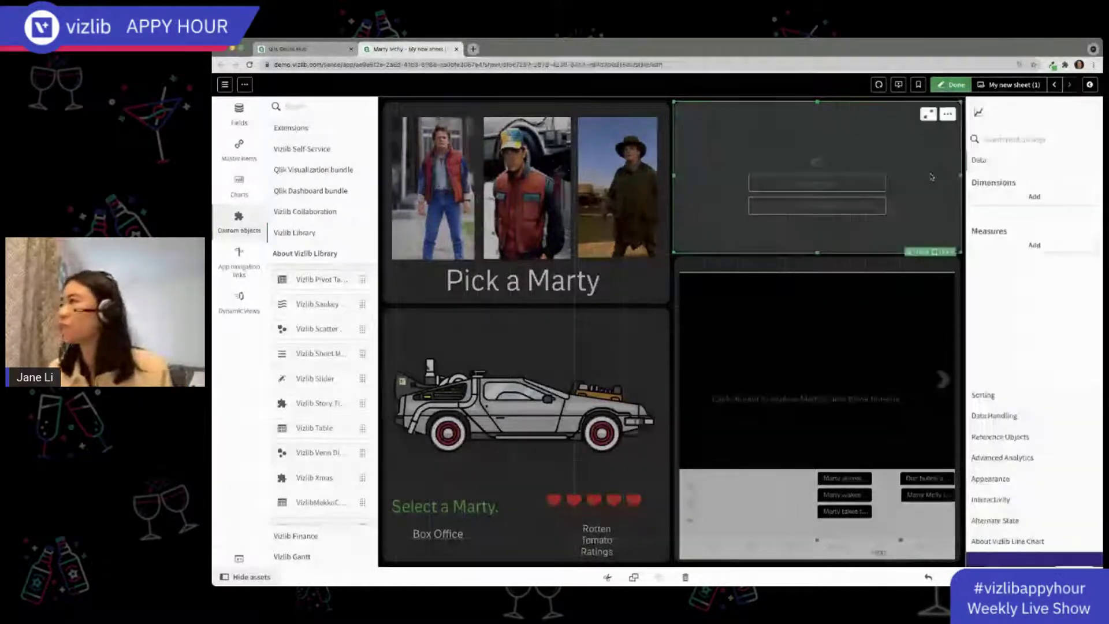
Choose Avg(BoxOffice) as the measure of the new line chart and hide the custom objects list
scroll(945, 196, down, 3)
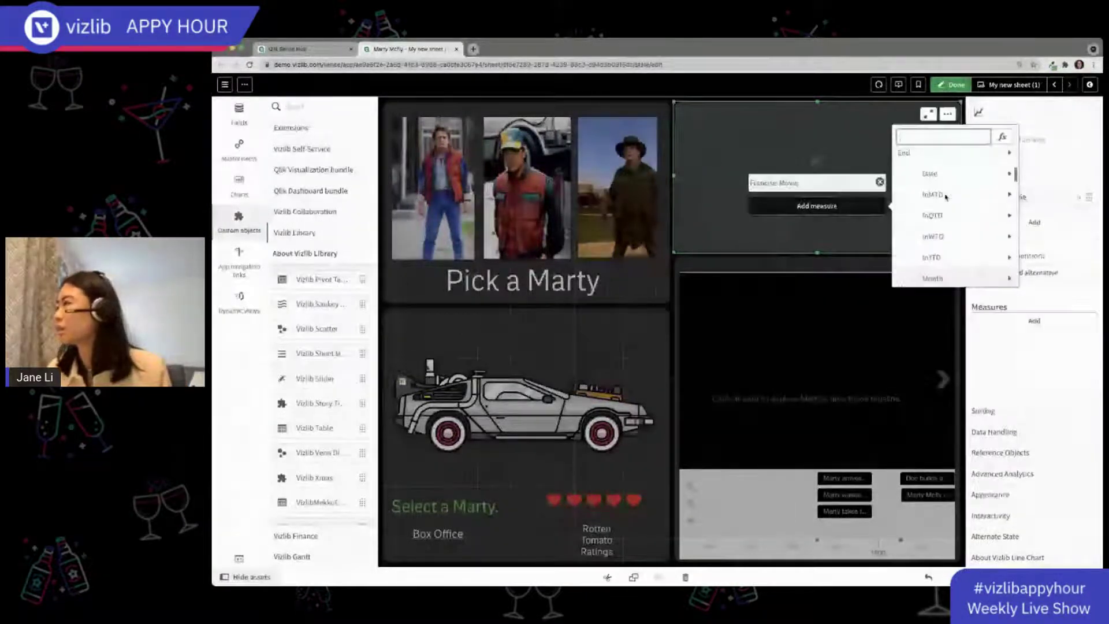
scroll(941, 198, up, 2)
click(941, 182)
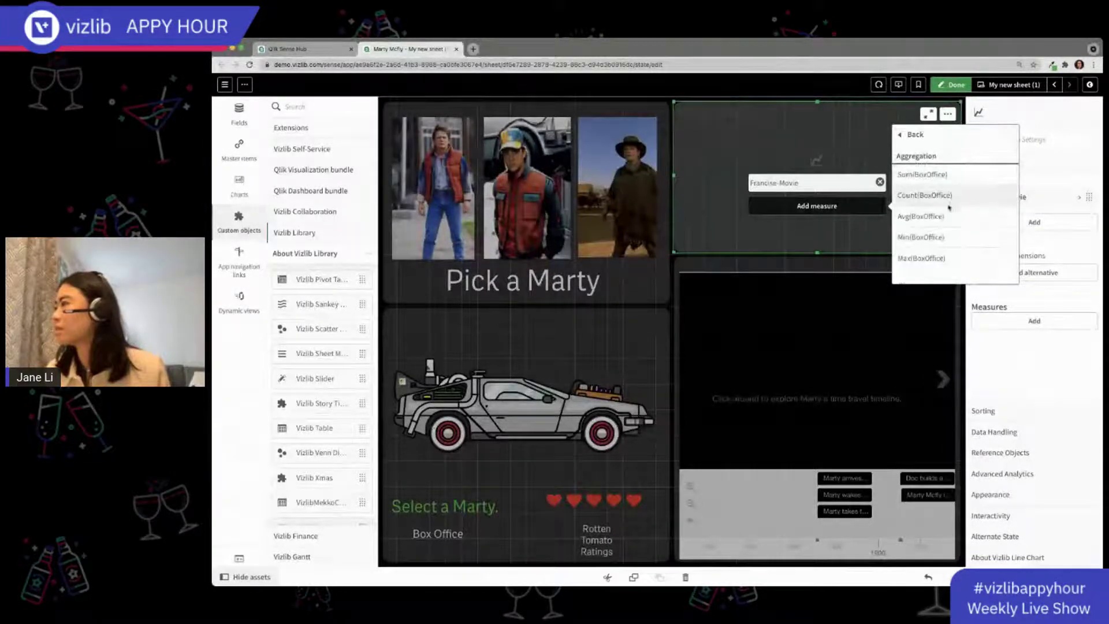
click(947, 213)
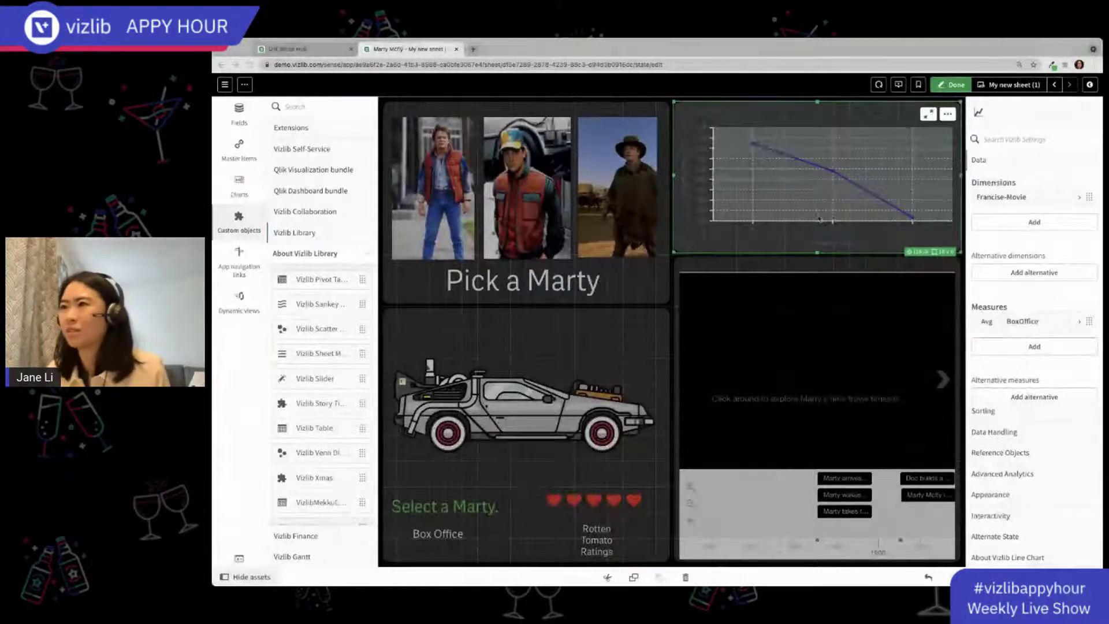
click(234, 223)
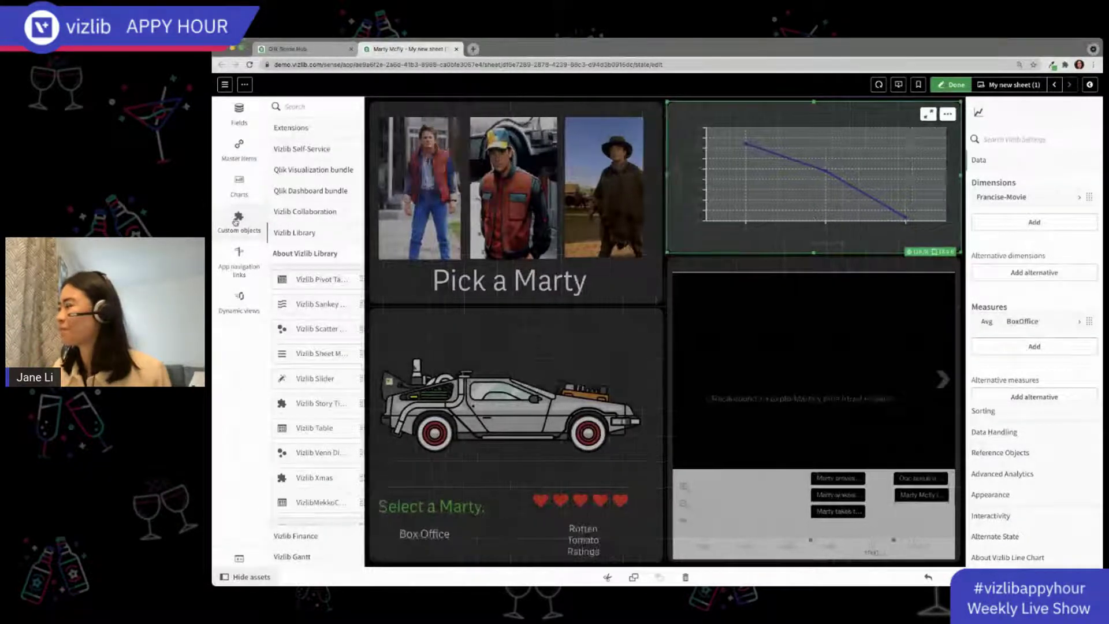
Examine the BoxOffice measure's settings, including its axis position, marker representation, symbol size and colour options
click(1048, 319)
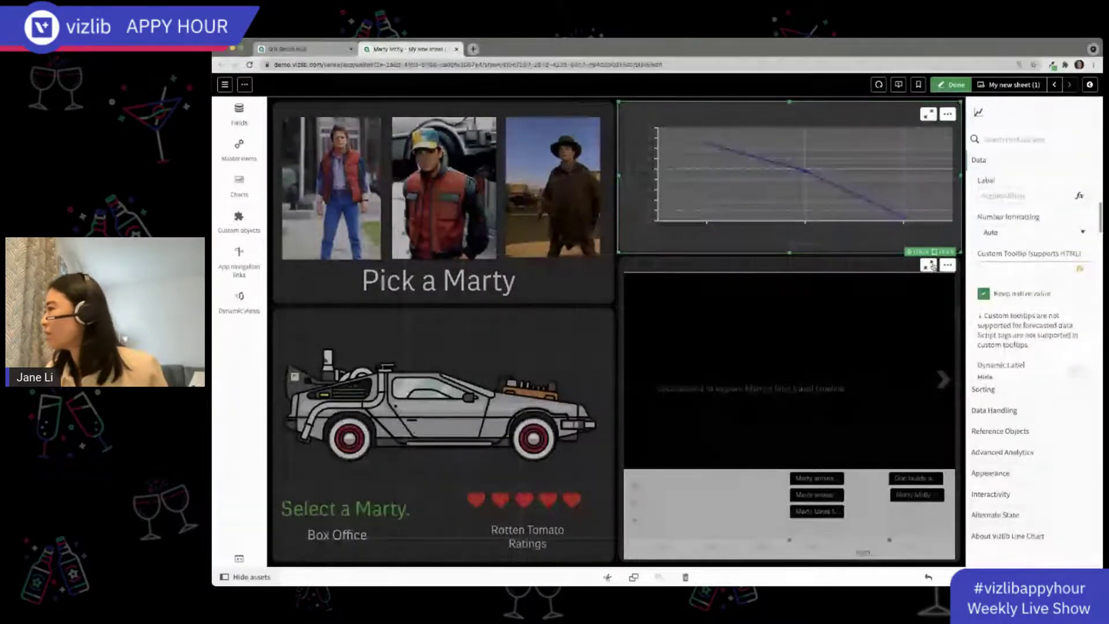
scroll(1033, 308, down, 10)
scroll(1033, 308, up, 10)
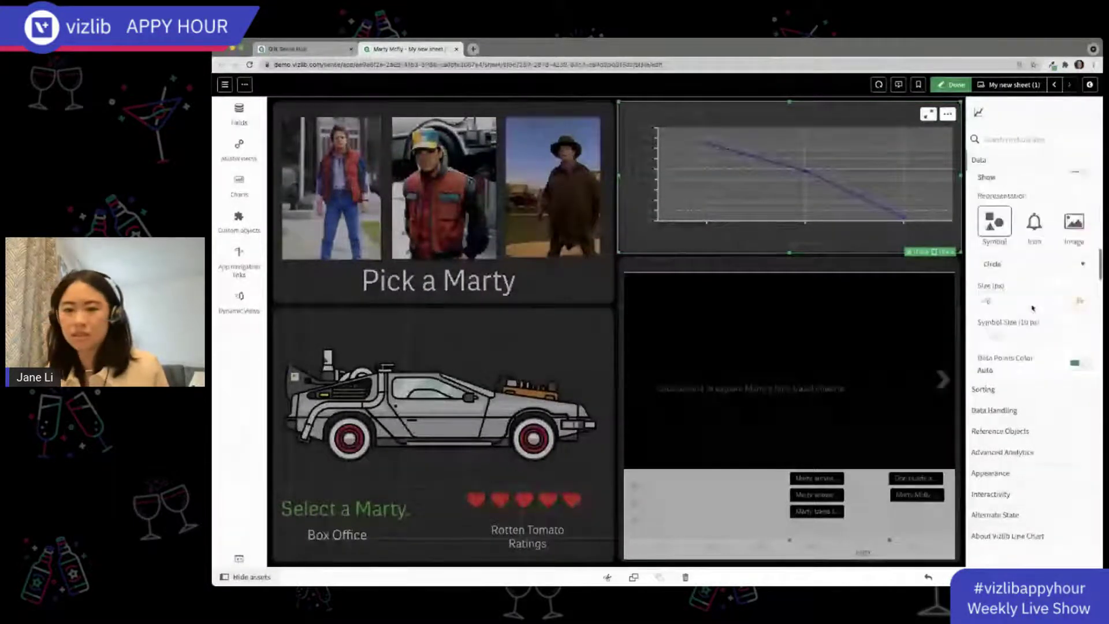
scroll(1033, 309, down, 3)
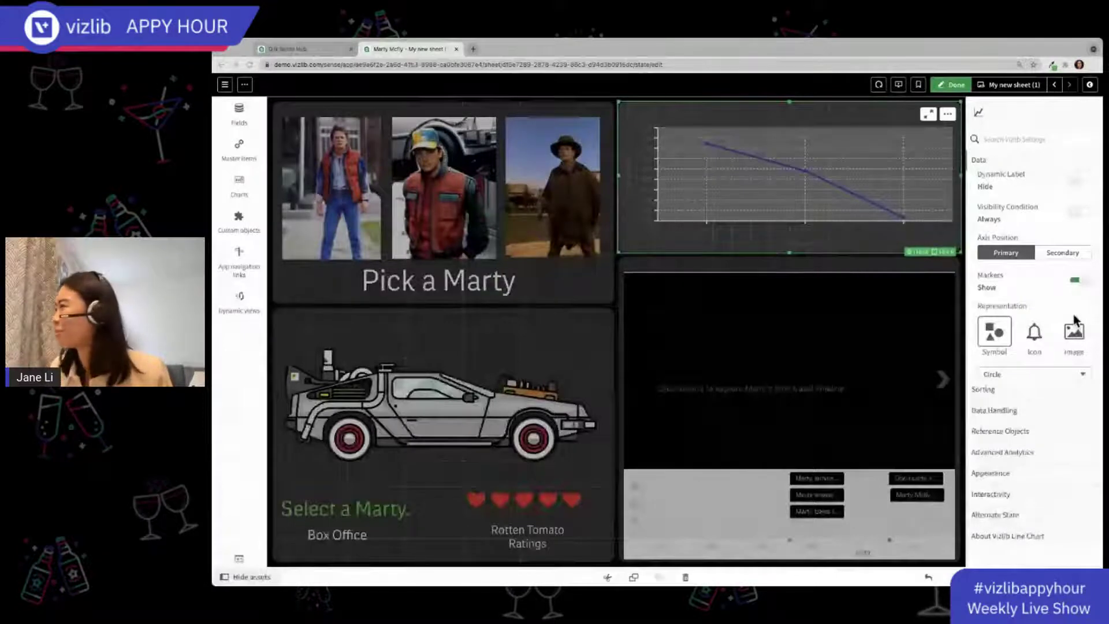
scroll(1063, 318, down, 3)
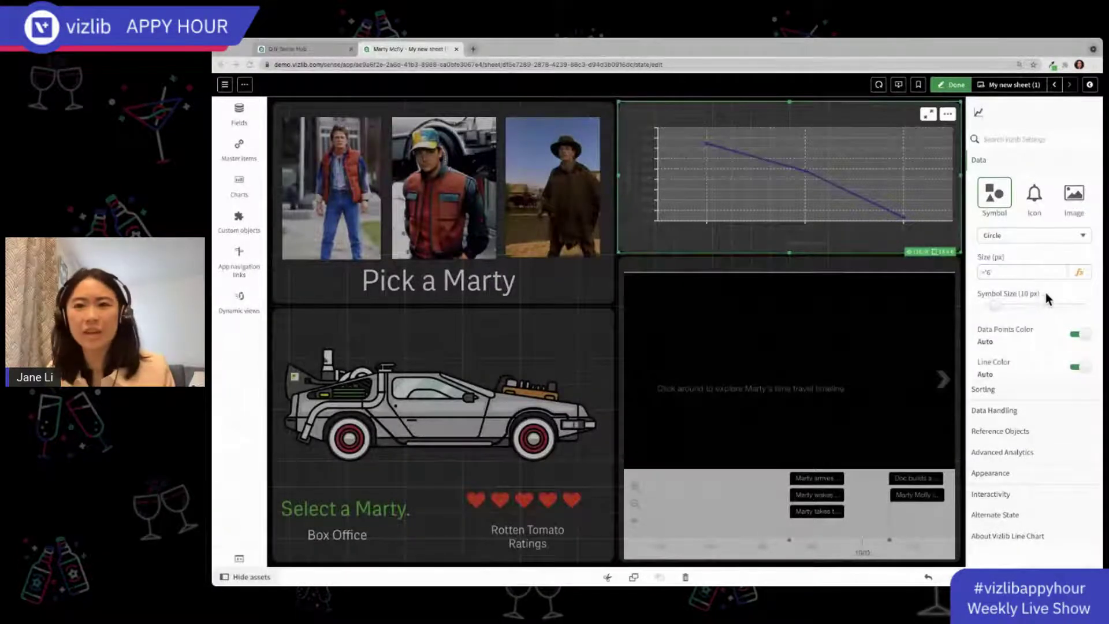
scroll(1045, 312, up, 2)
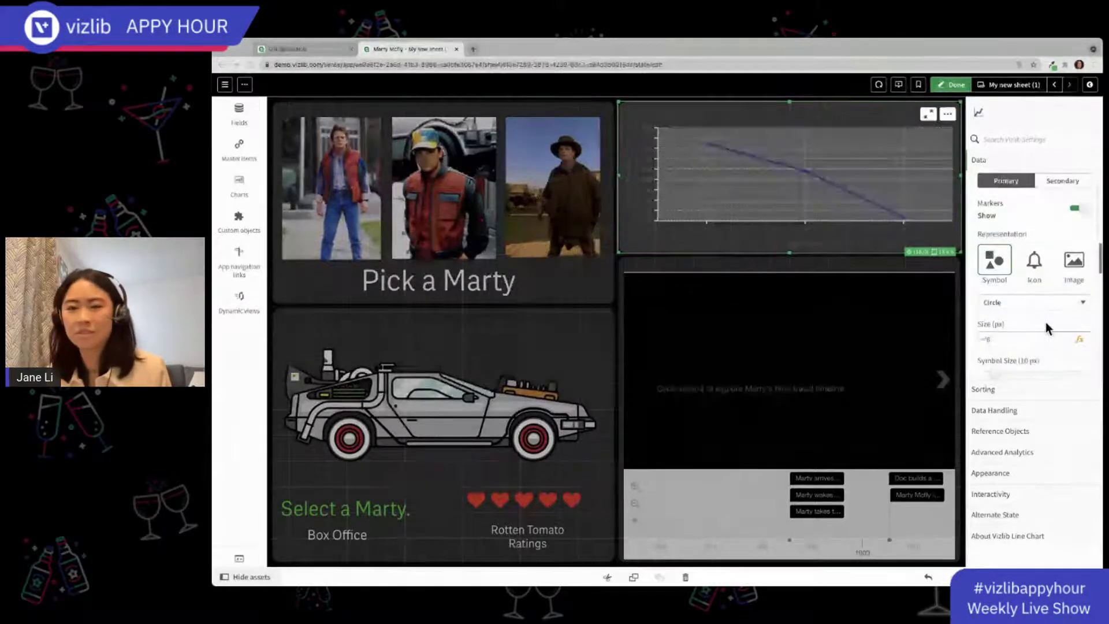
scroll(1039, 332, up, 3)
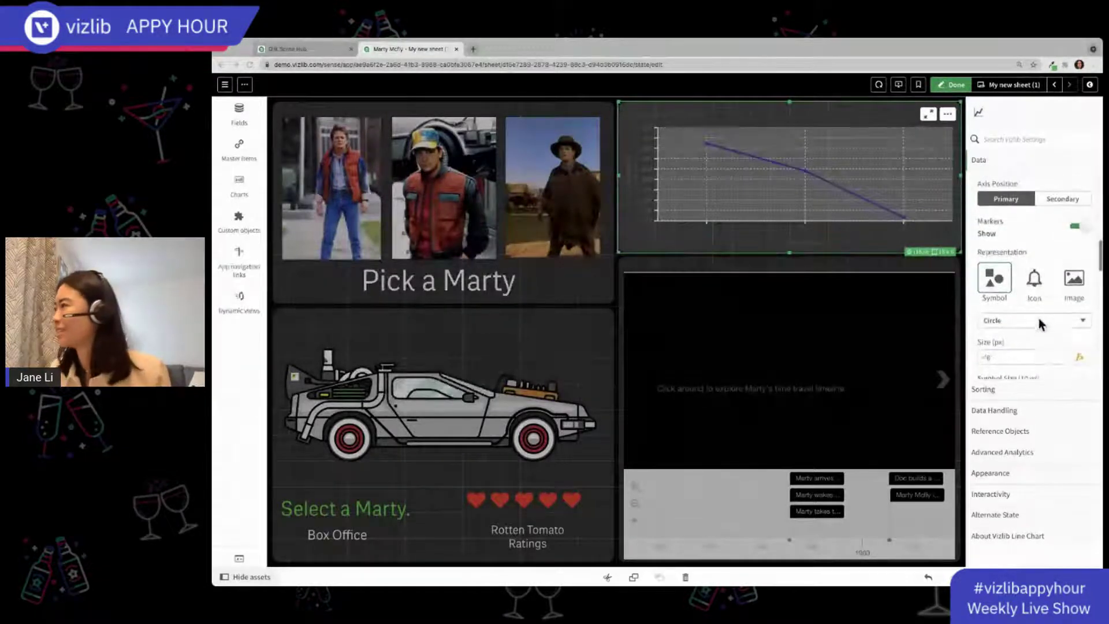
scroll(1034, 287, up, 5)
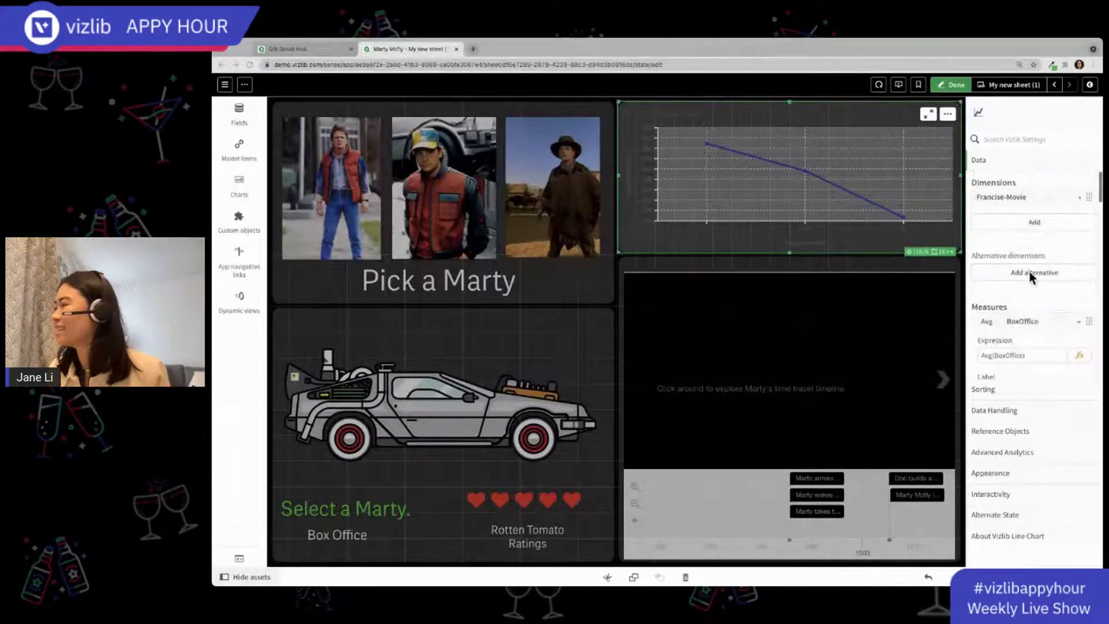
scroll(1031, 328, down, 2)
click(1020, 243)
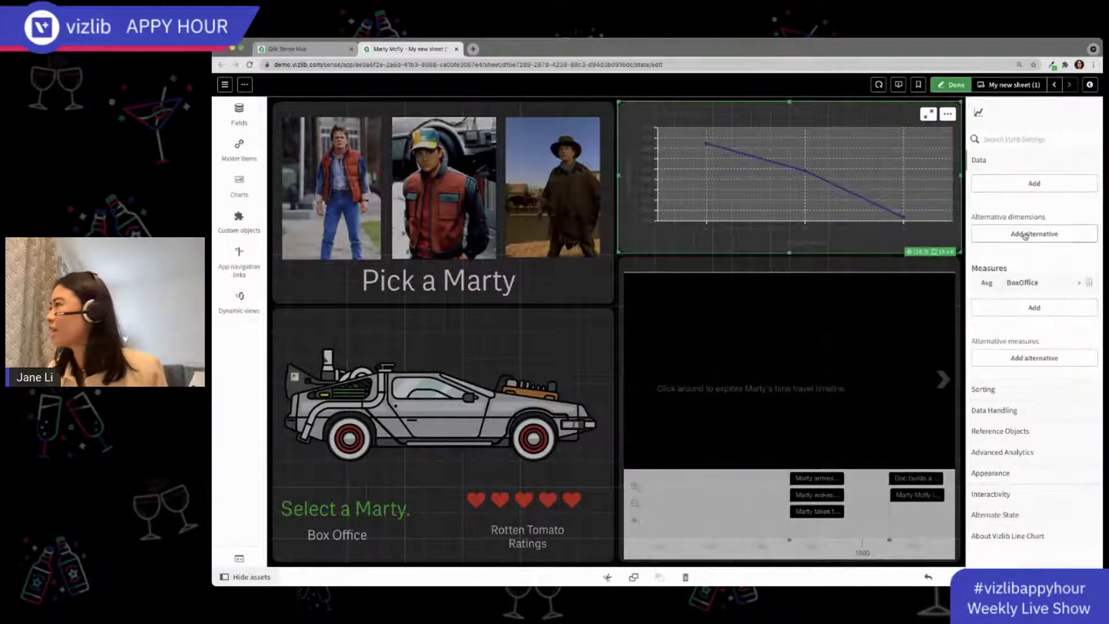
Add the RottenTomato field as a second measure of the line chart through the expression editor
click(1024, 315)
text(rat)
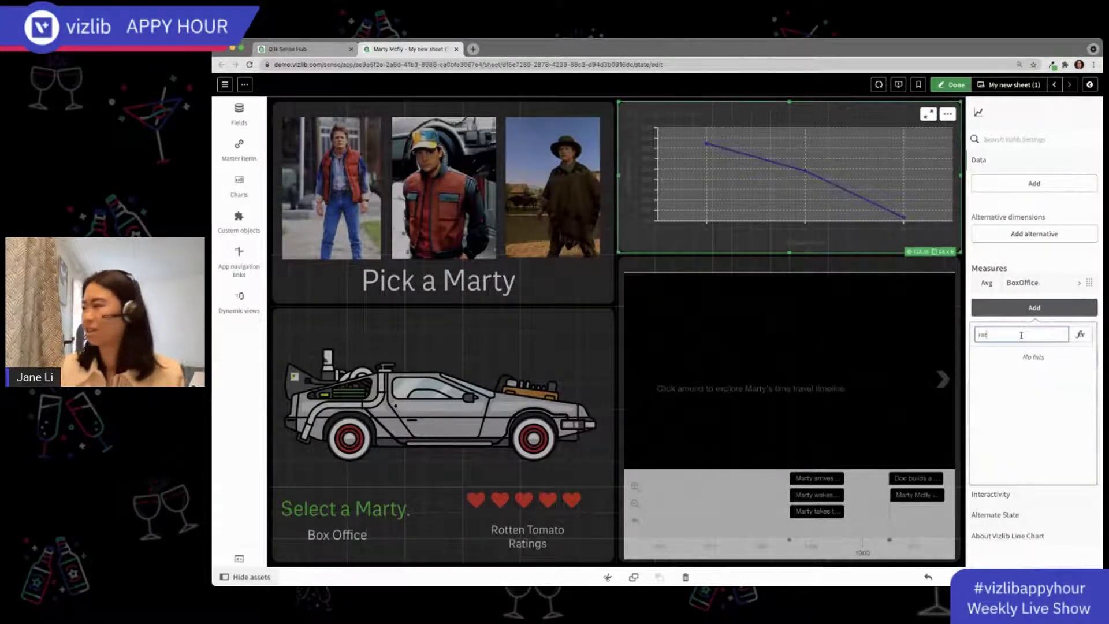
click(1081, 335)
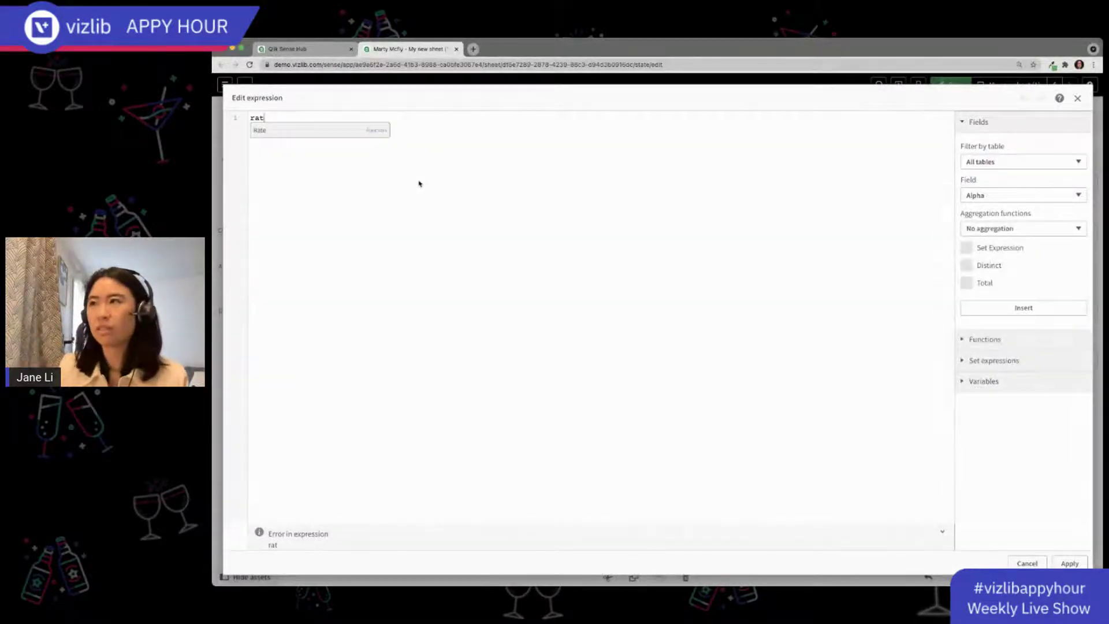
key(BackSpace)
key(BackSpace)
key(BackSpace)
text(ra)
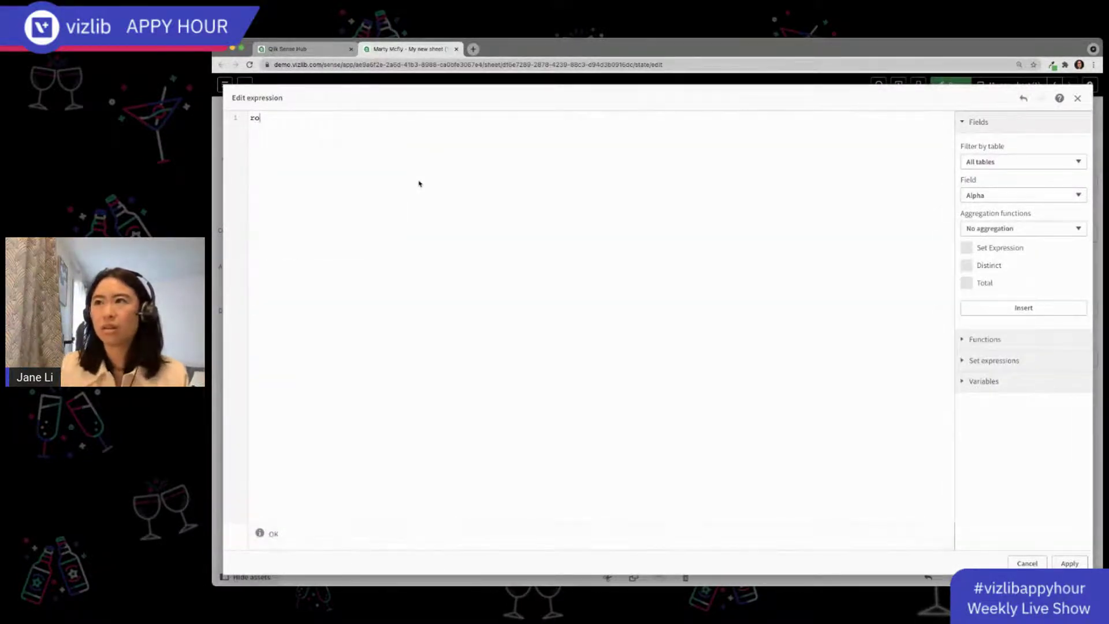
key(BackSpace)
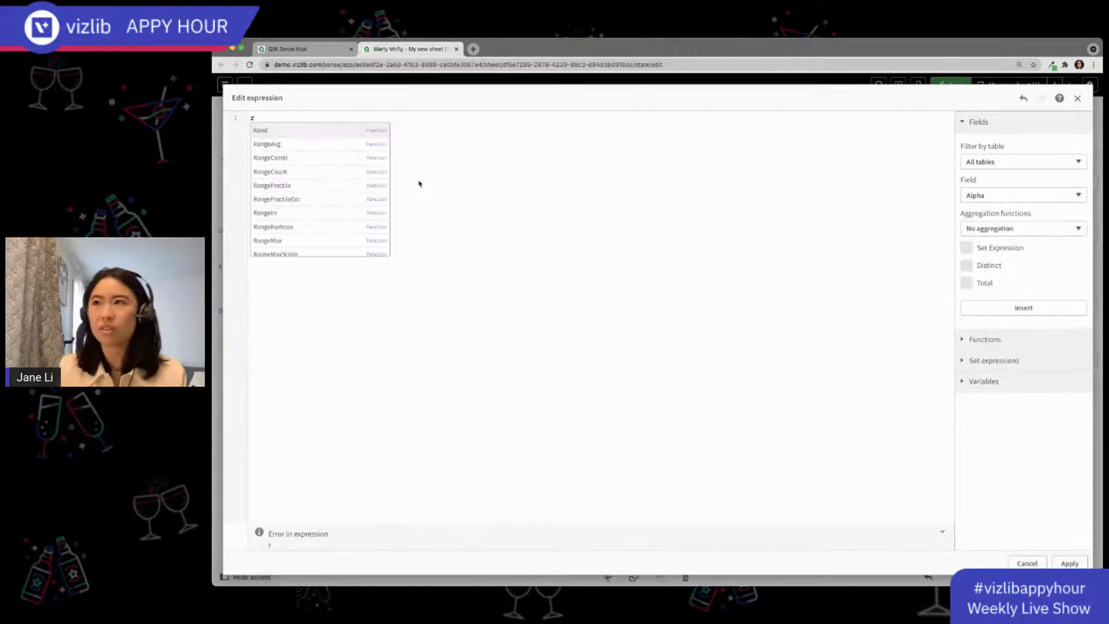
text(ott)
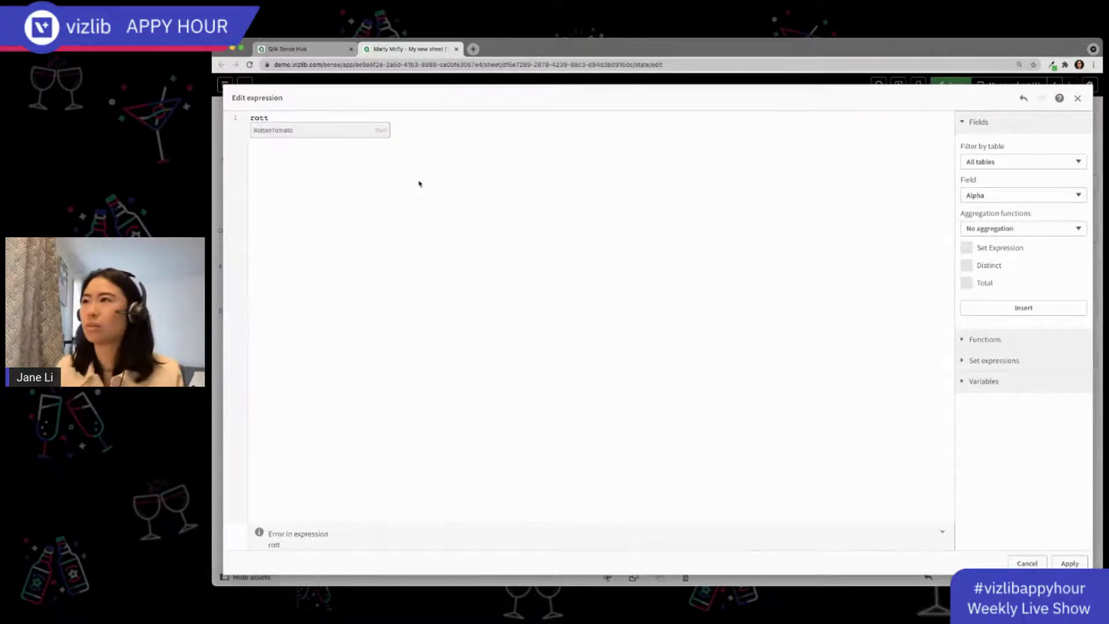
click(342, 134)
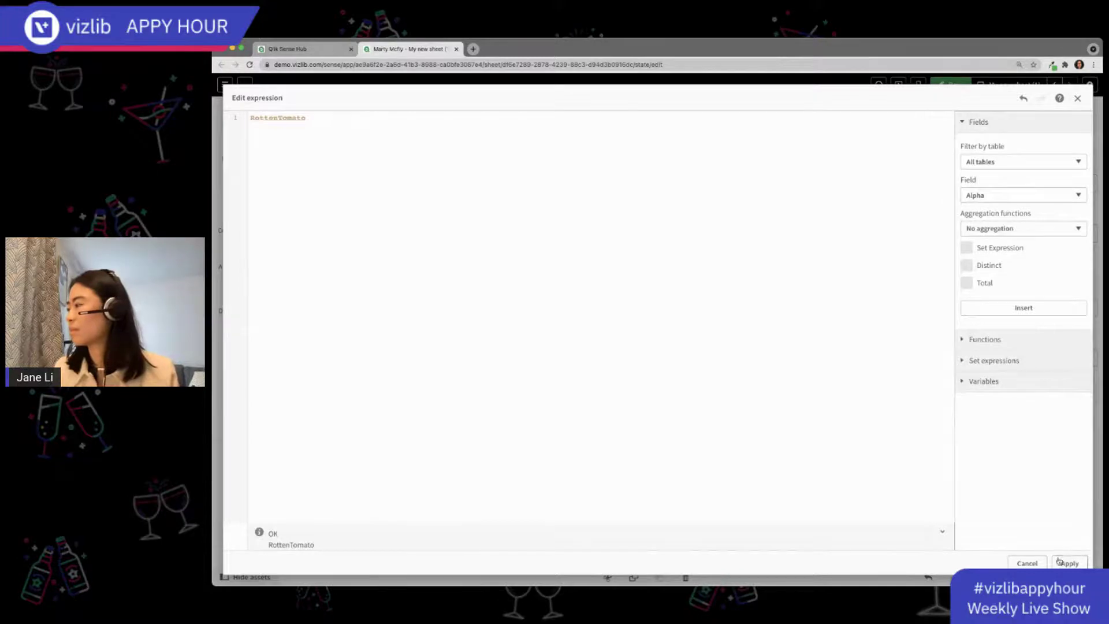
click(1069, 564)
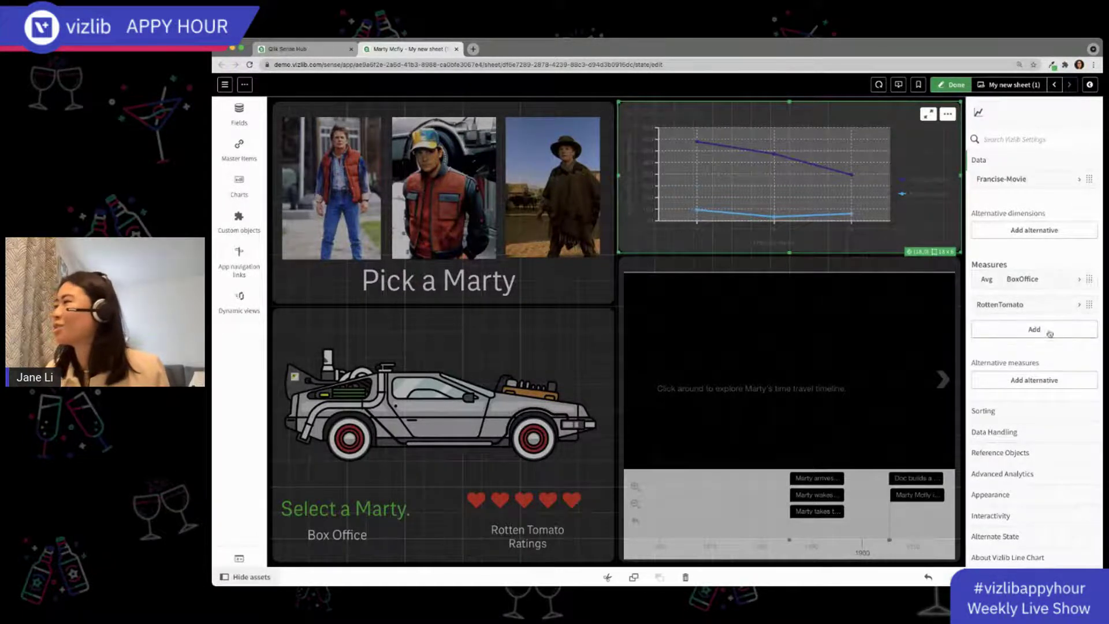
Set the RottenTomato measure's representation to Area in the line chart
click(1054, 309)
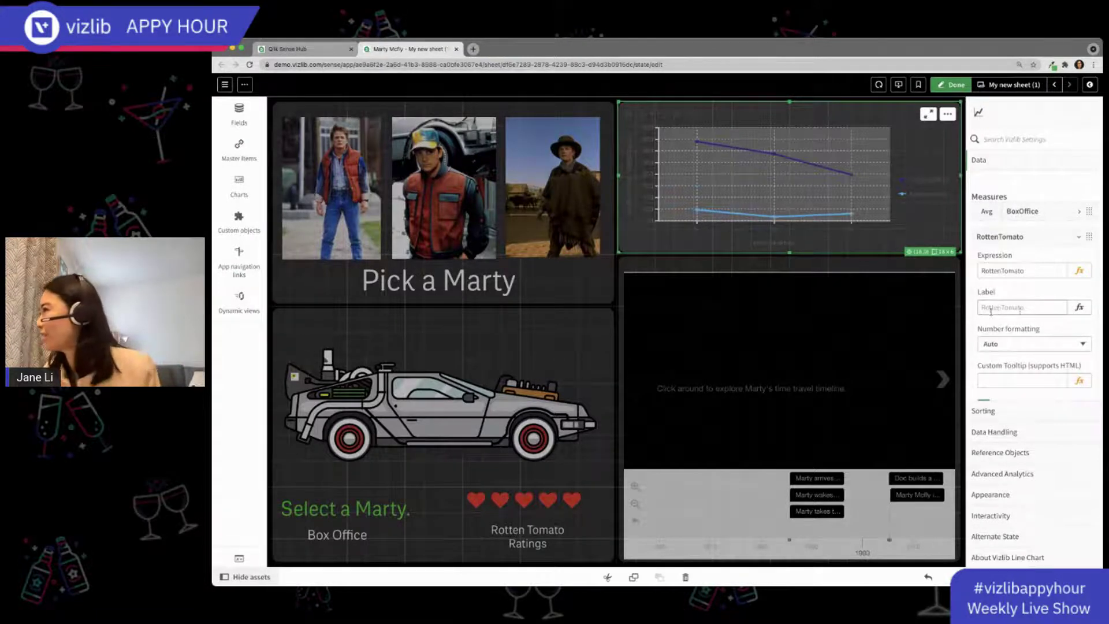
scroll(1055, 313, down, 1)
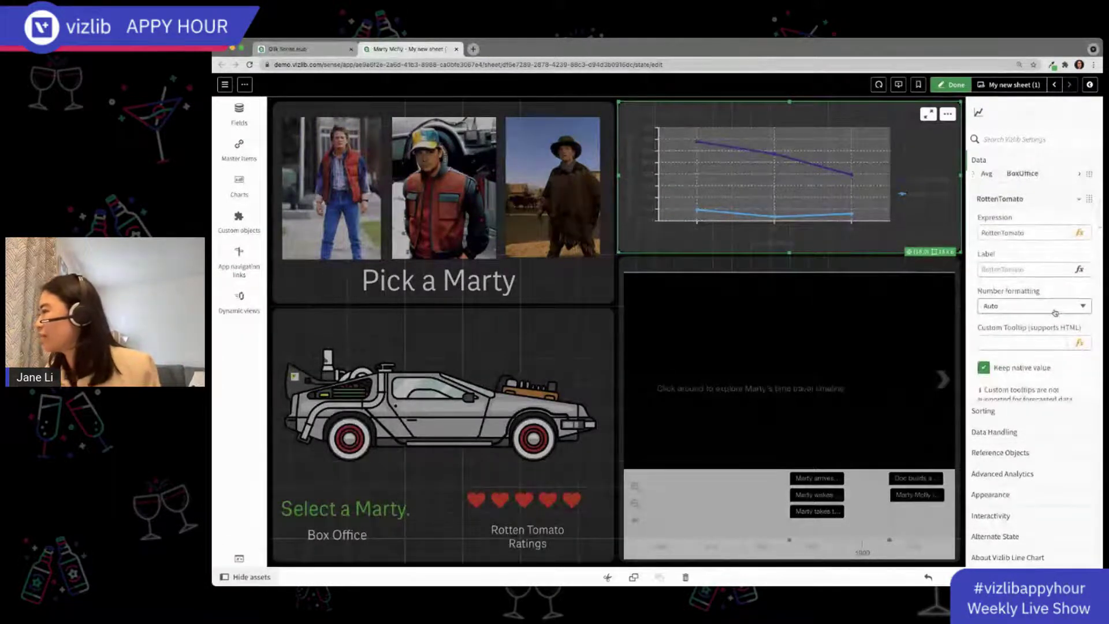
scroll(1060, 321, down, 5)
scroll(1058, 312, up, 1)
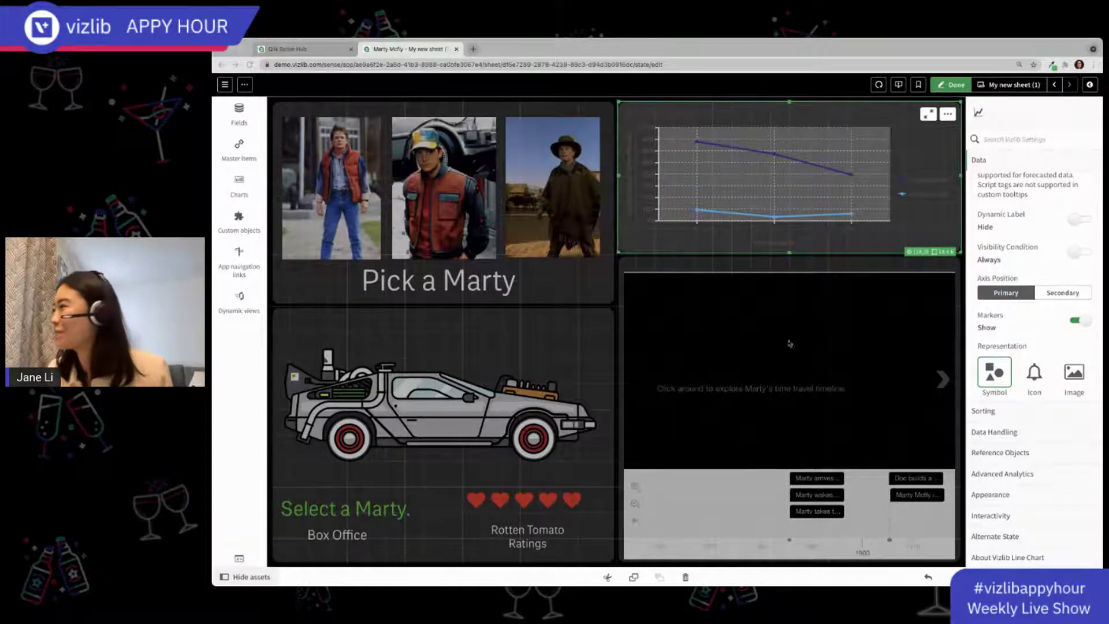
scroll(986, 266, down, 2)
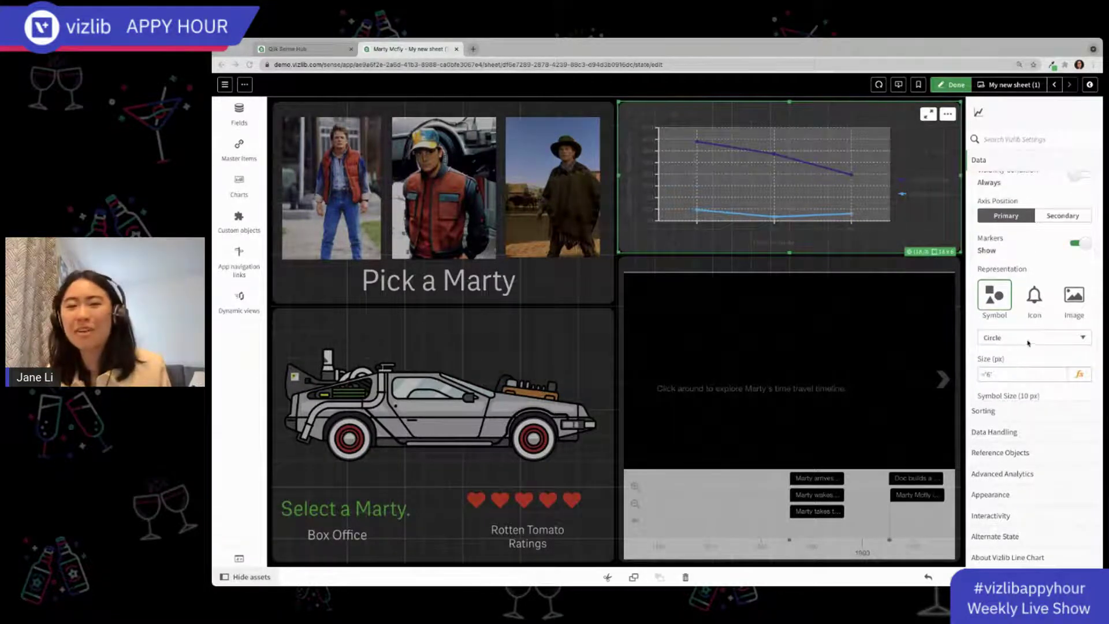
scroll(1044, 327, down, 5)
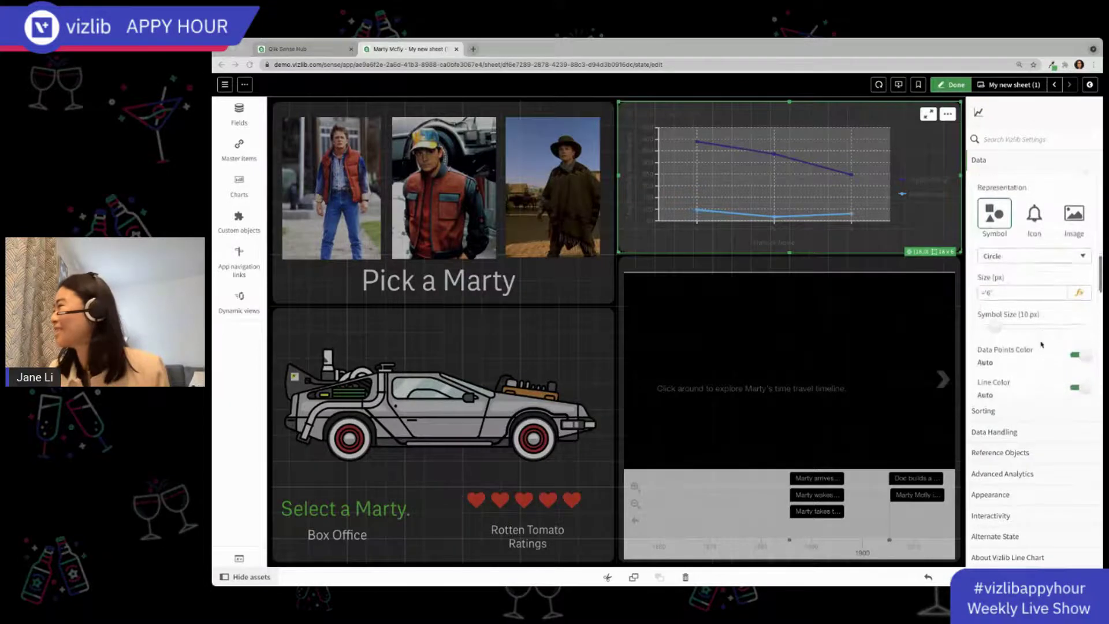
scroll(1017, 370, down, 2)
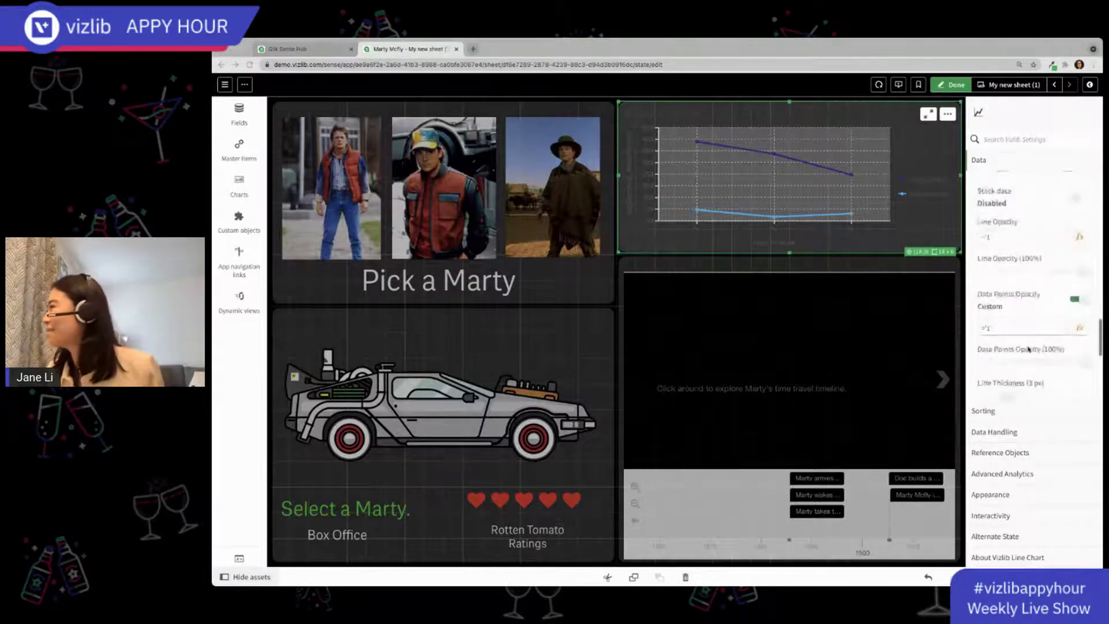
click(1058, 365)
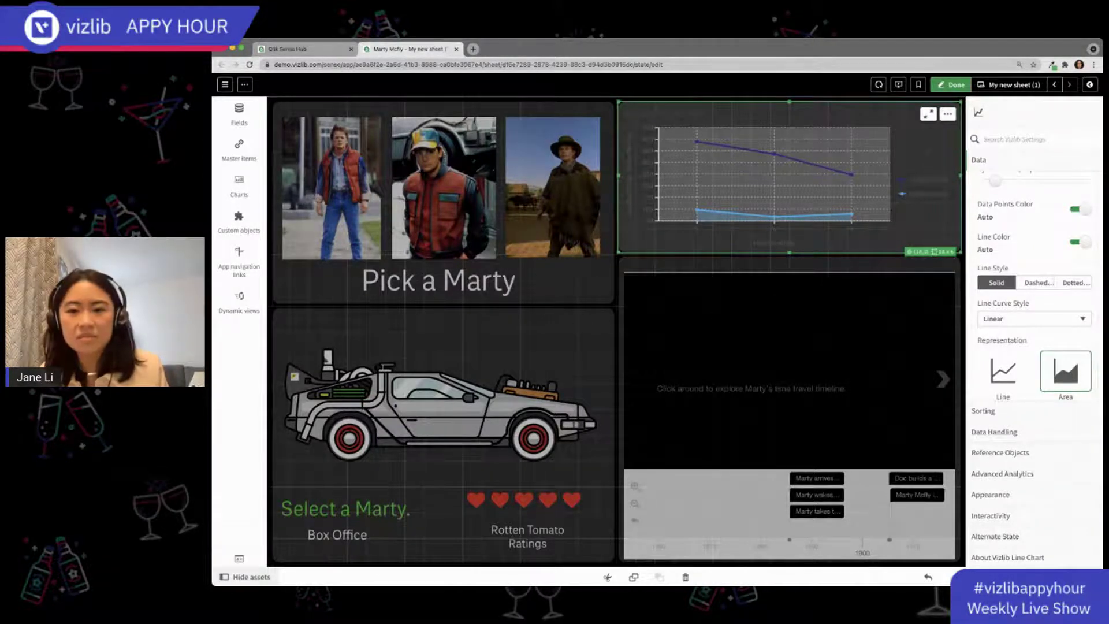
scroll(1011, 290, up, 8)
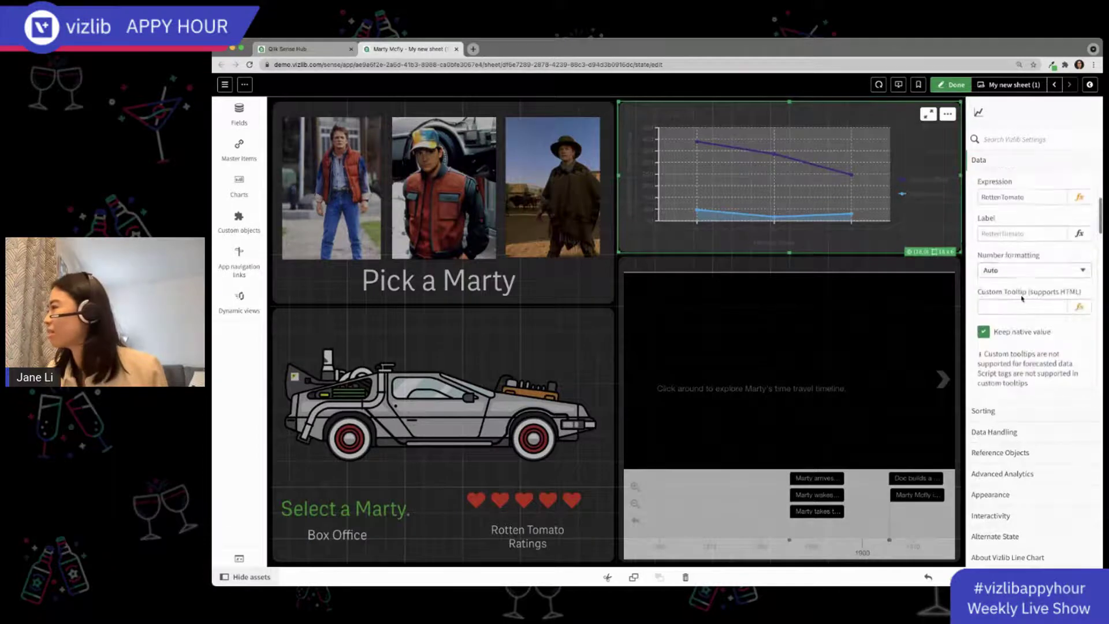
scroll(1021, 298, down, 3)
scroll(1022, 299, up, 10)
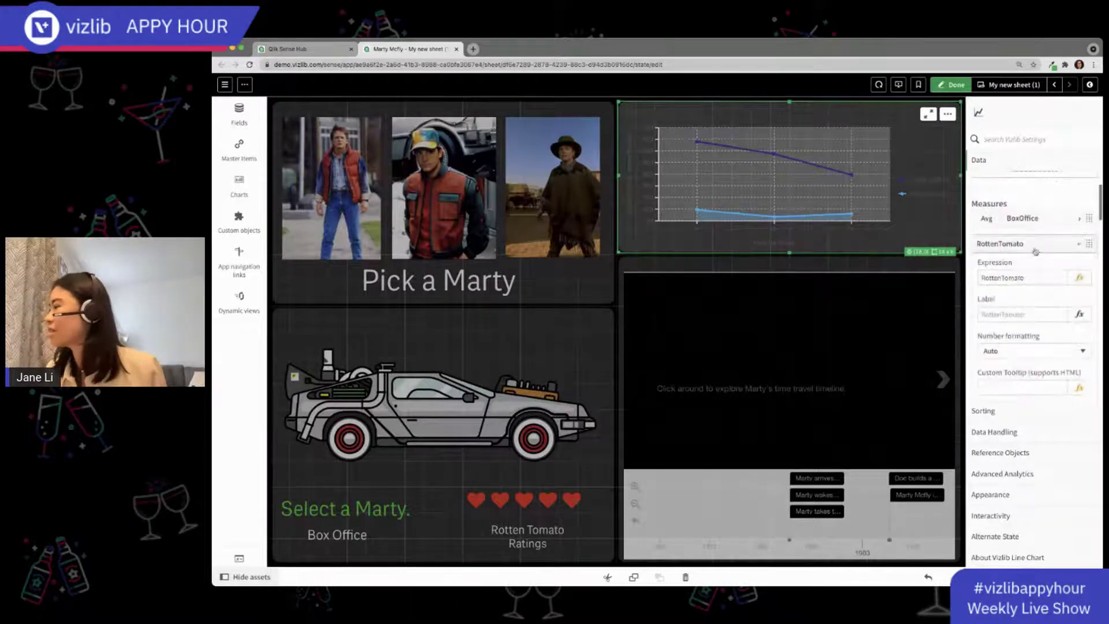
click(1038, 305)
scroll(1038, 309, down, 5)
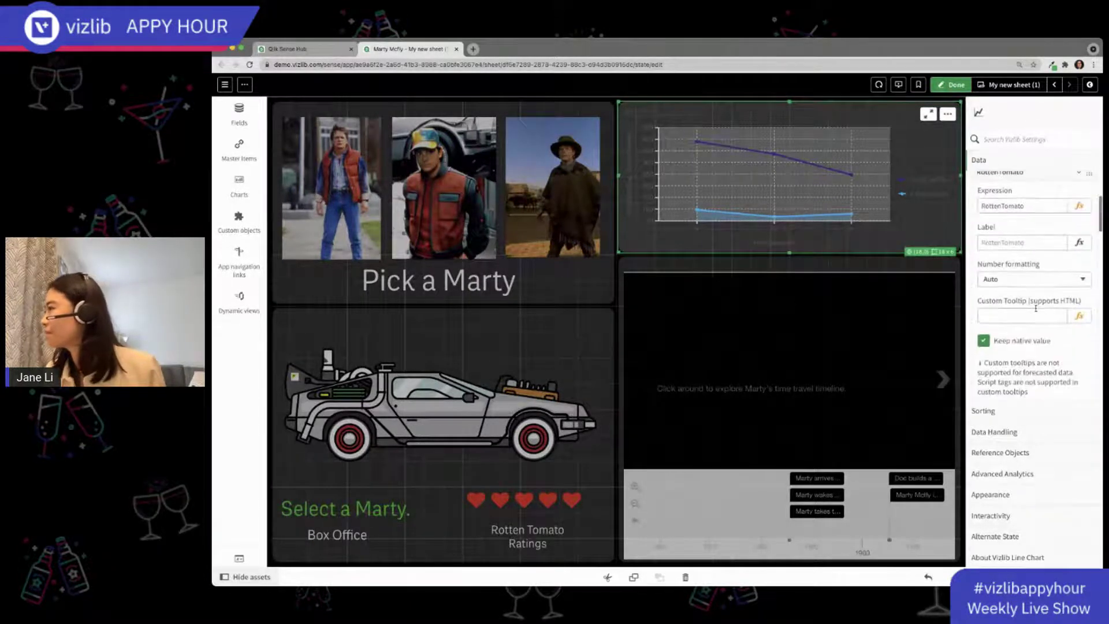
scroll(1039, 310, down, 8)
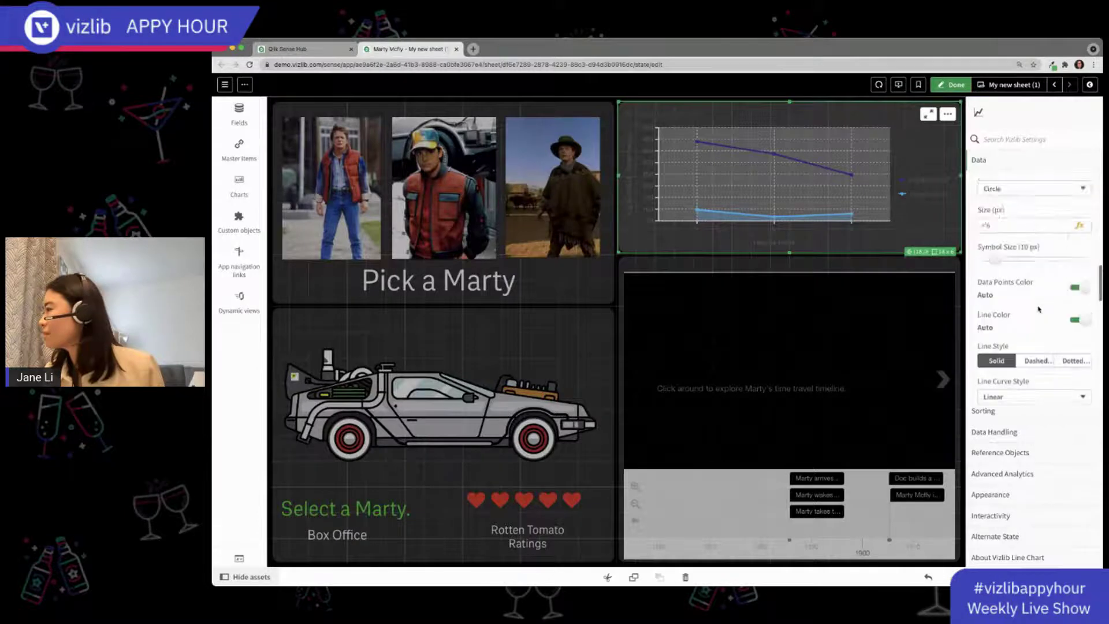
Search the line chart's settings for "grid" and turn off Show Grid under Data Gaps and Grid
click(1014, 140)
text(grid)
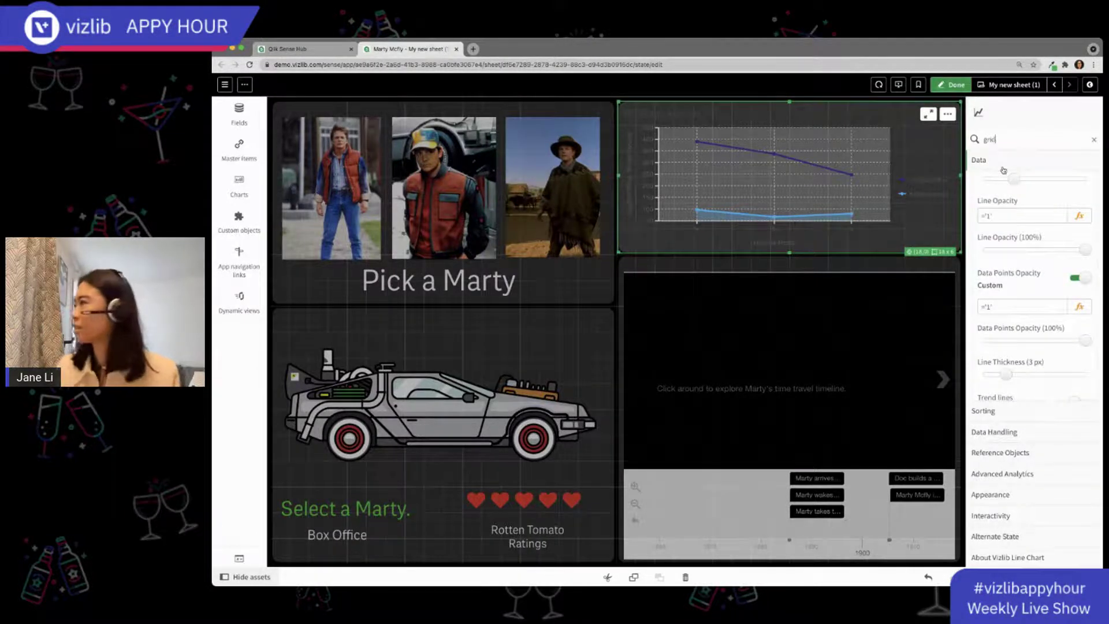
click(1027, 492)
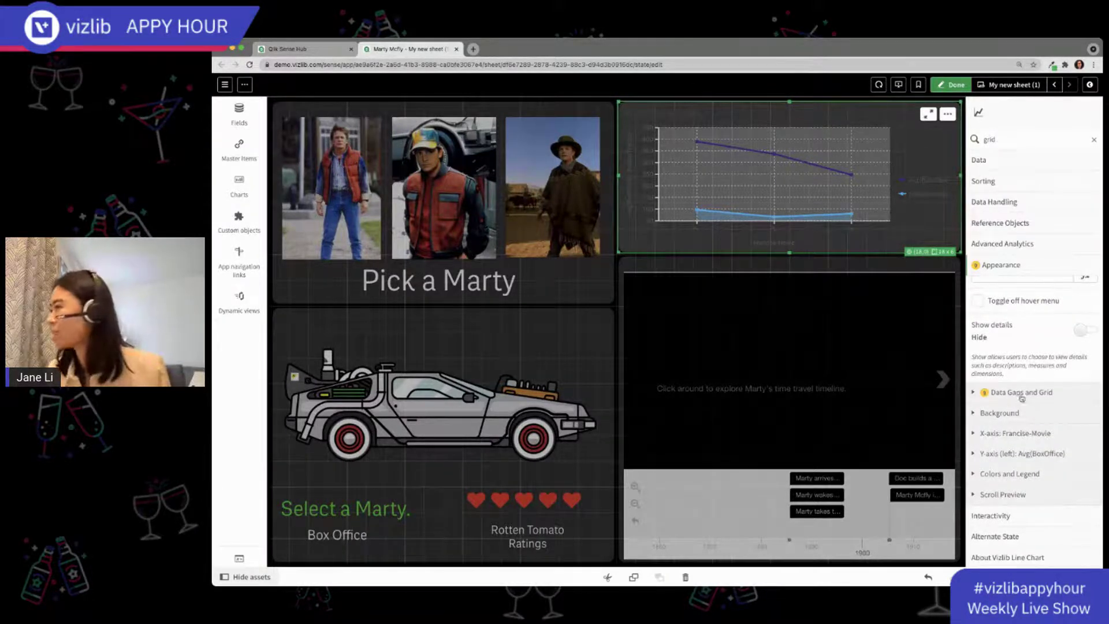
click(1022, 395)
scroll(1020, 427, down, 3)
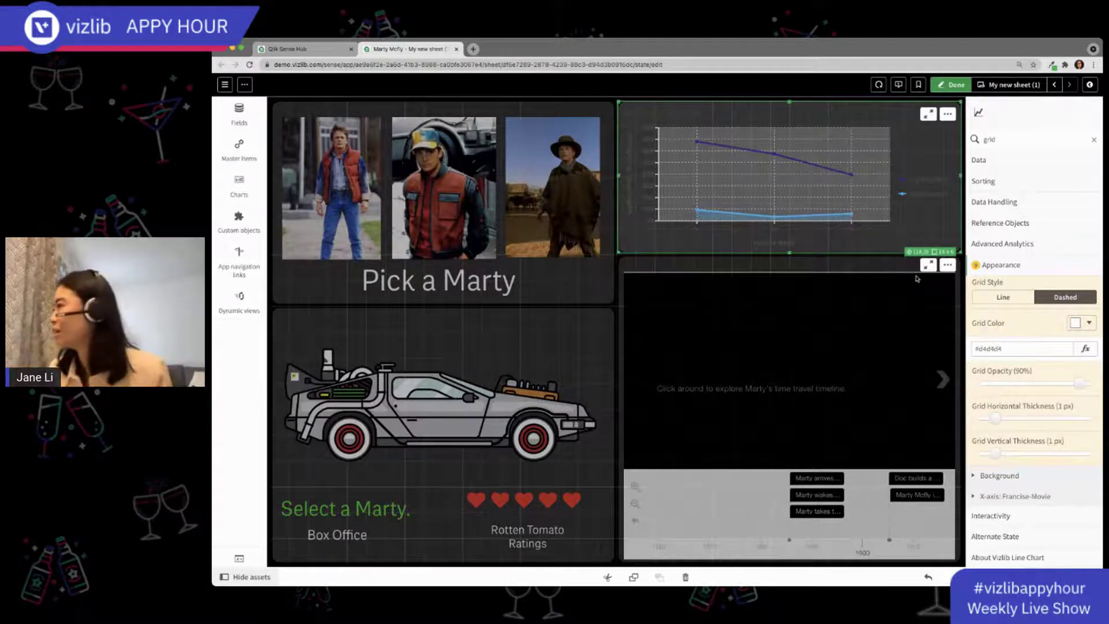
scroll(1073, 358, up, 1)
scroll(1072, 358, up, 2)
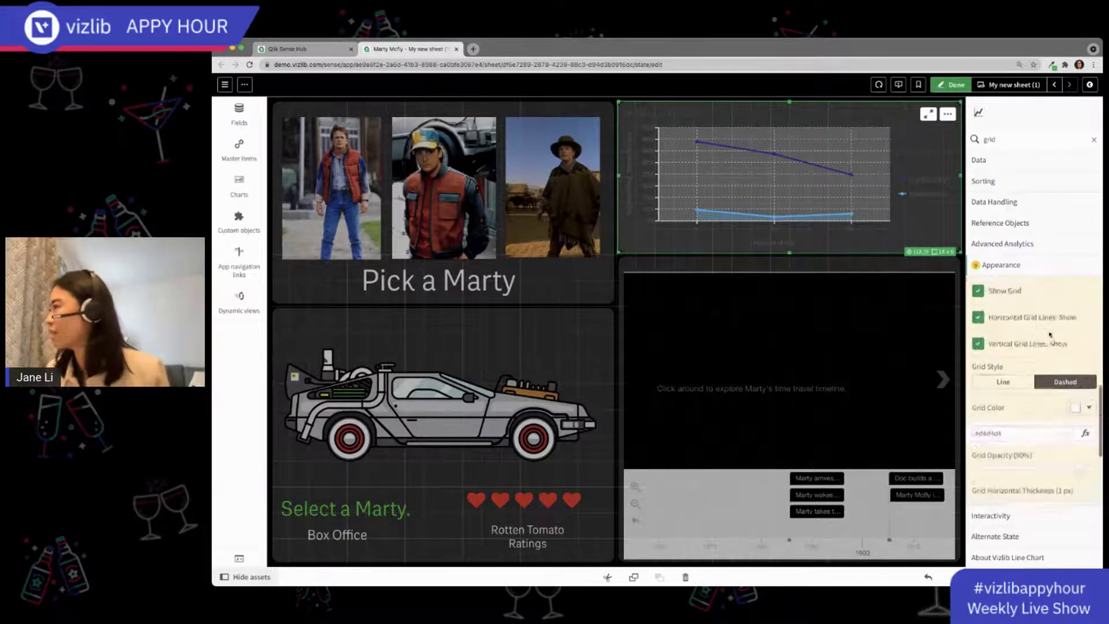
click(1003, 367)
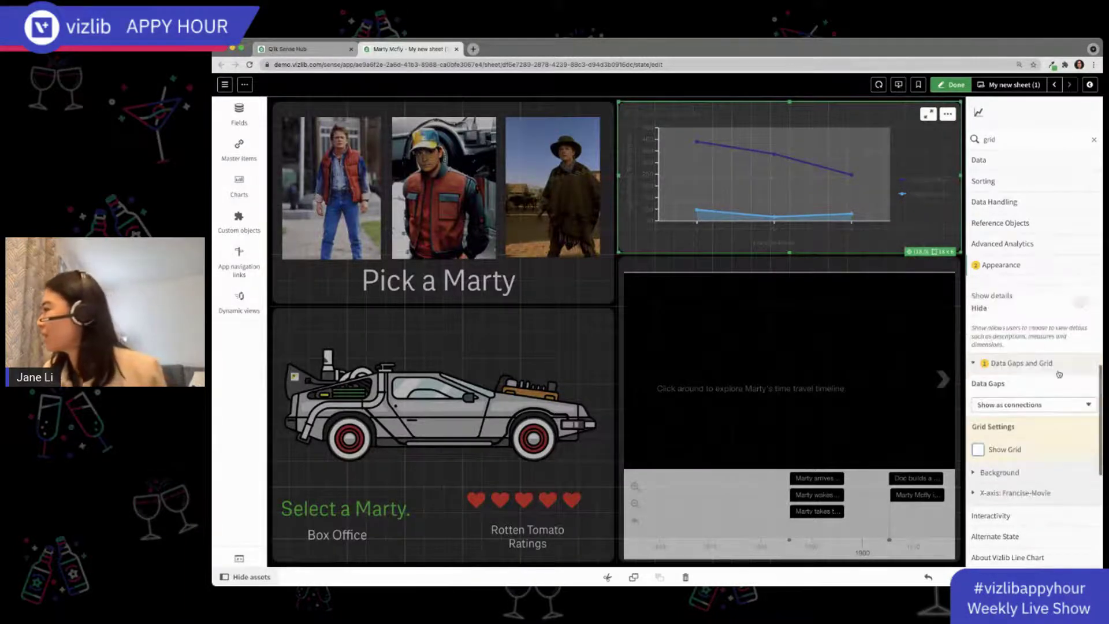
Set the line chart's inner background color to none in the Background settings
click(1032, 408)
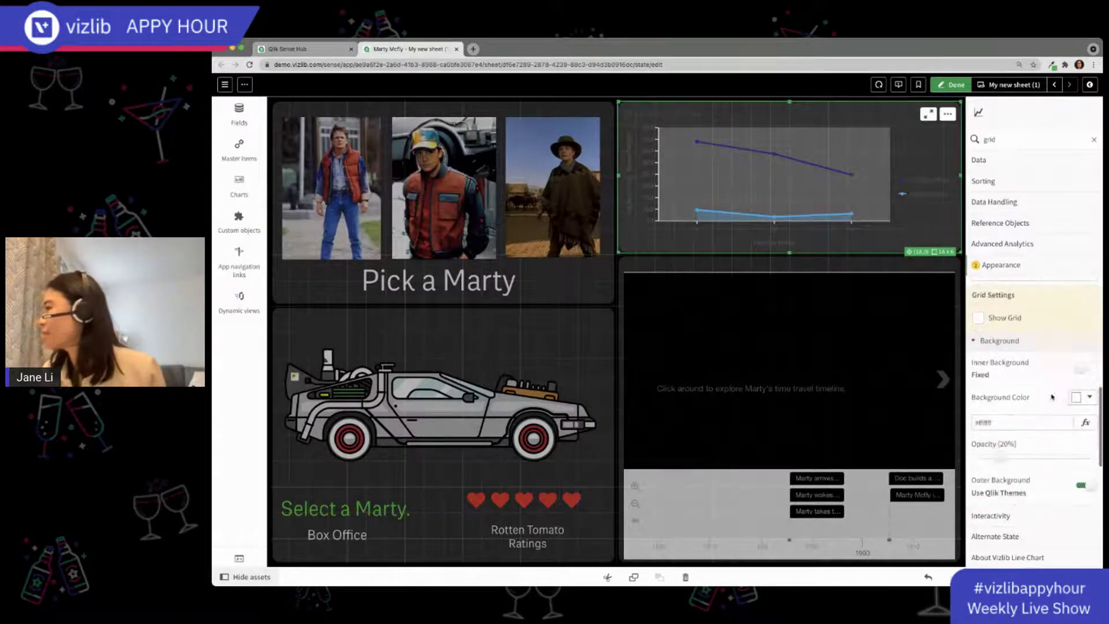
click(1089, 397)
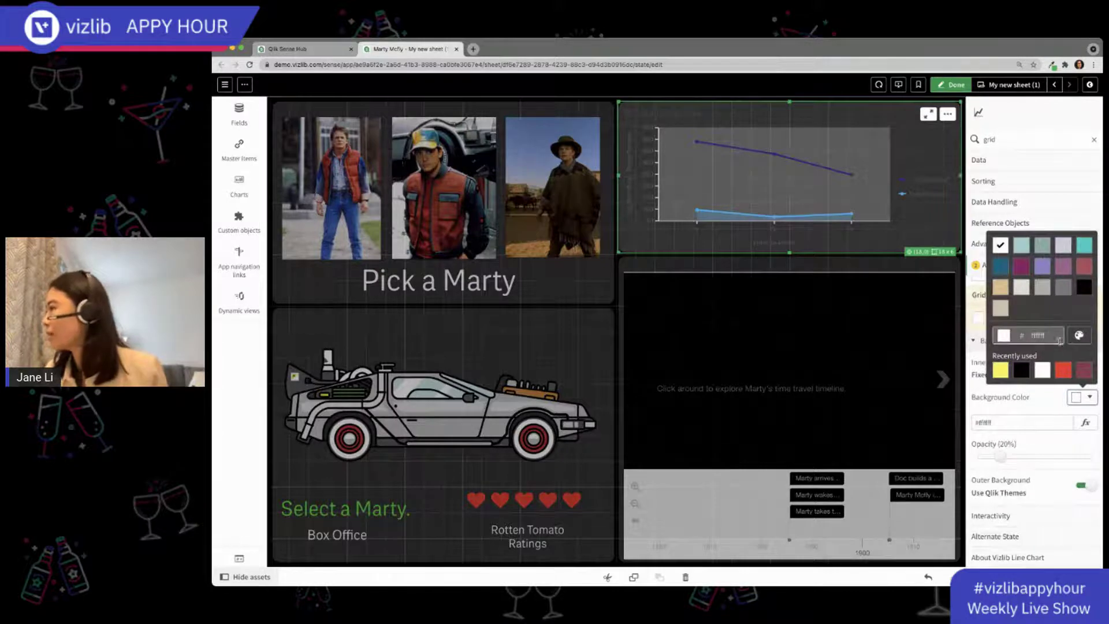
click(1002, 407)
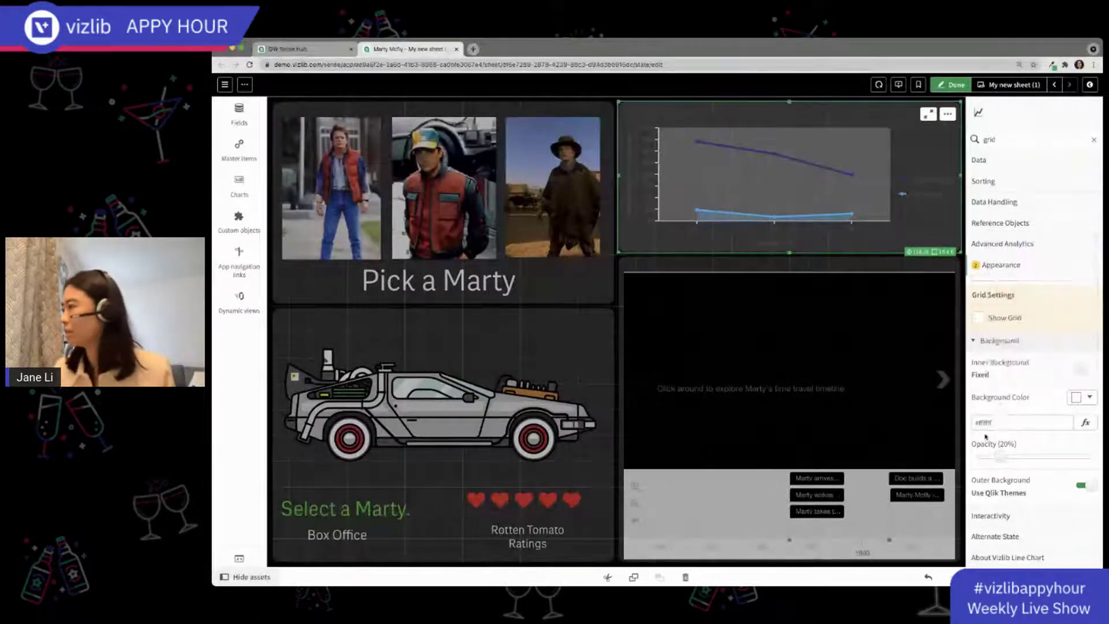
drag(1014, 428, 884, 411)
text(none)
key(Return)
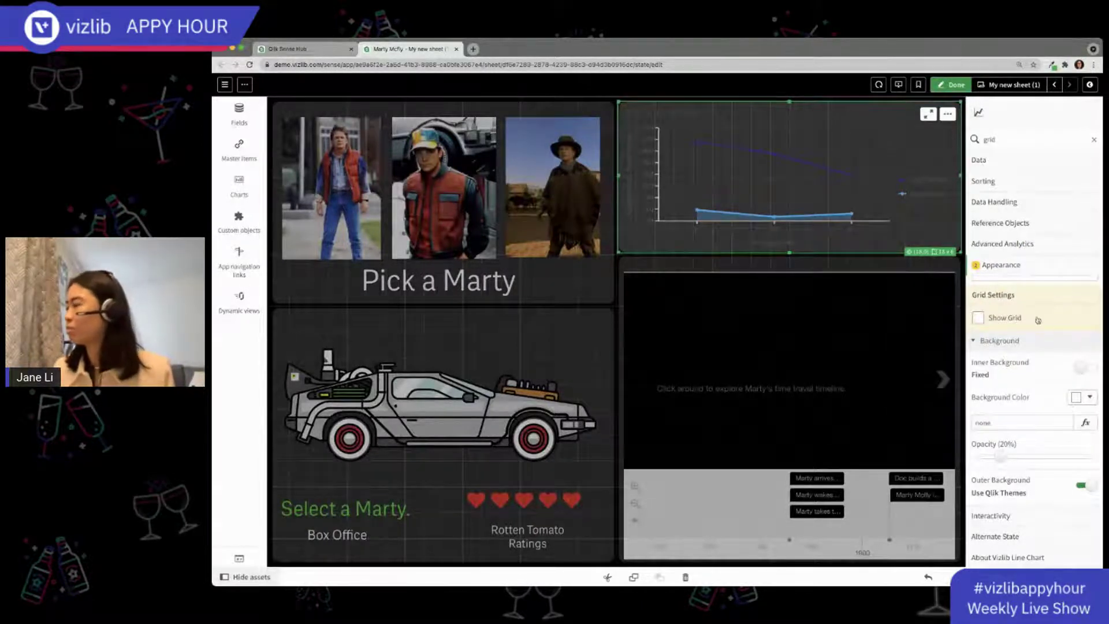
scroll(1038, 320, up, 10)
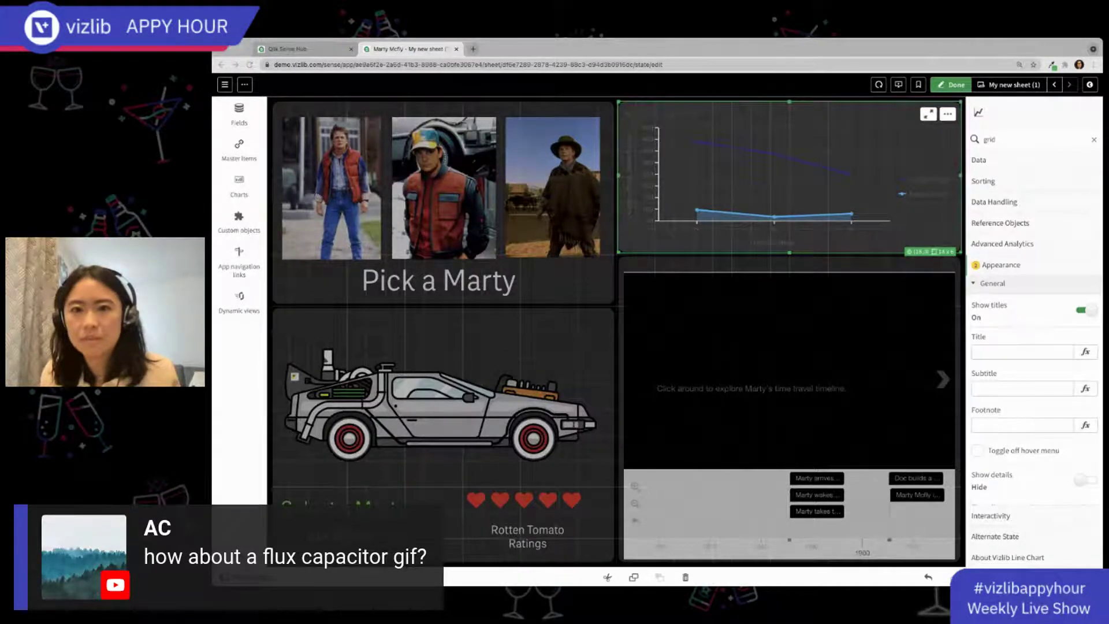
Replace the fallback DeLorean URL in the Flux Capacitor layer's image expression with the copied base64 JPEG data, apply it and finish editing the sheet
click(430, 357)
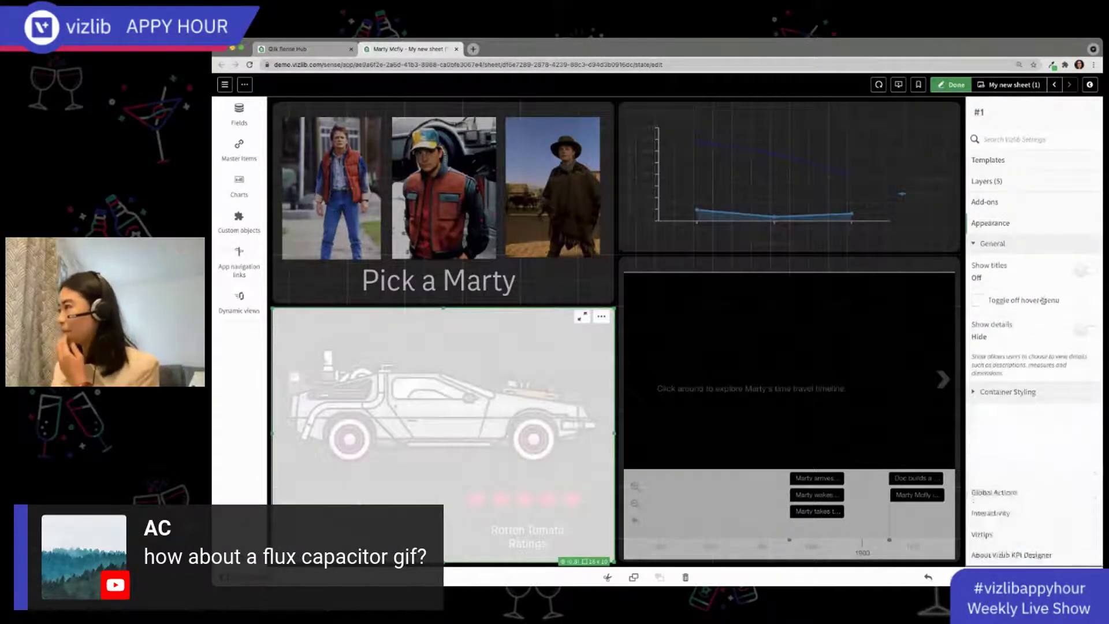
click(1007, 181)
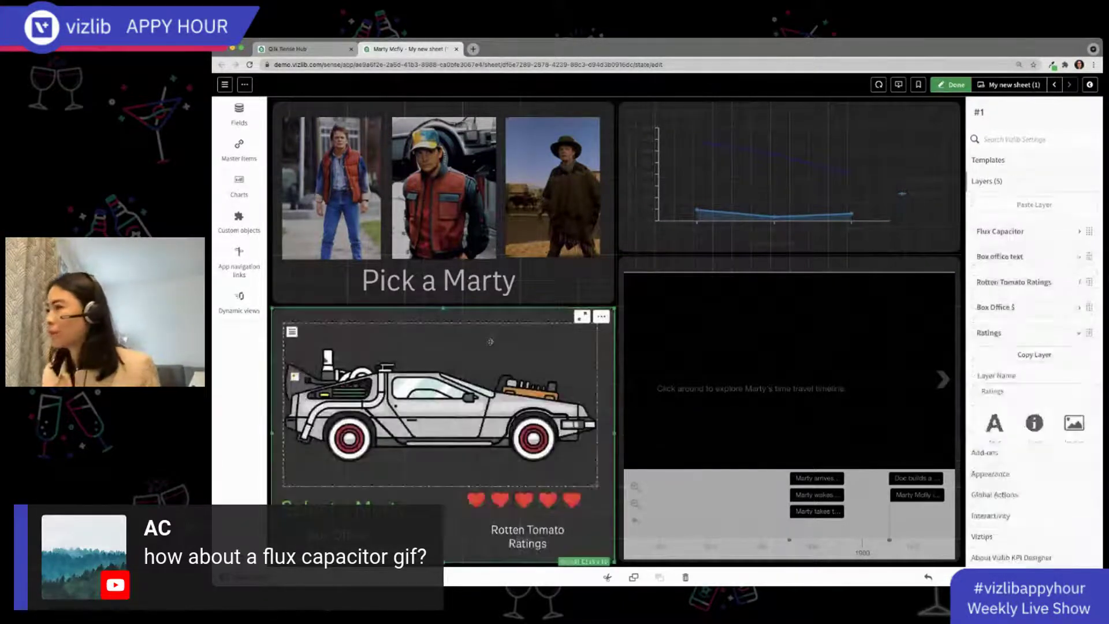
click(1000, 231)
scroll(1034, 299, down, 1)
scroll(1035, 300, down, 3)
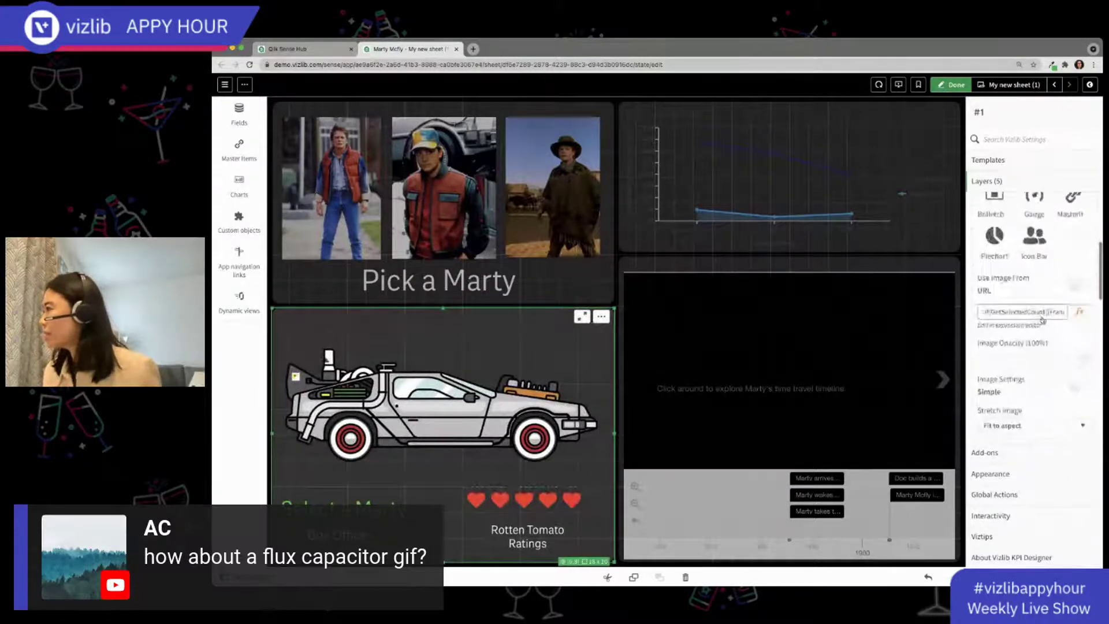
click(1073, 314)
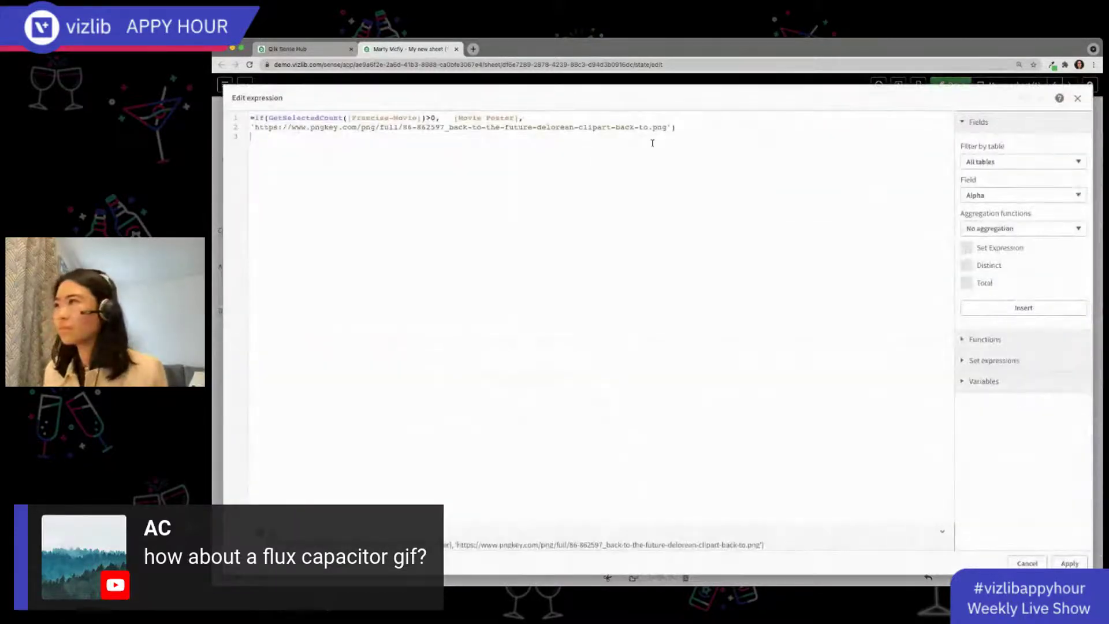
drag(673, 128, 310, 128)
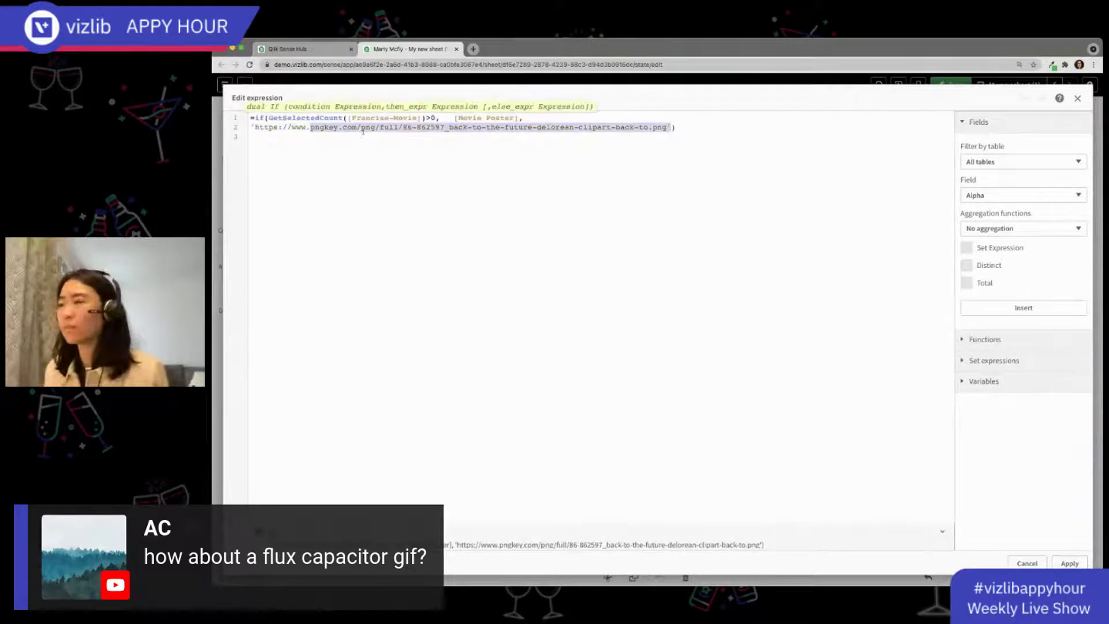
click(681, 129)
drag(668, 127, 254, 128)
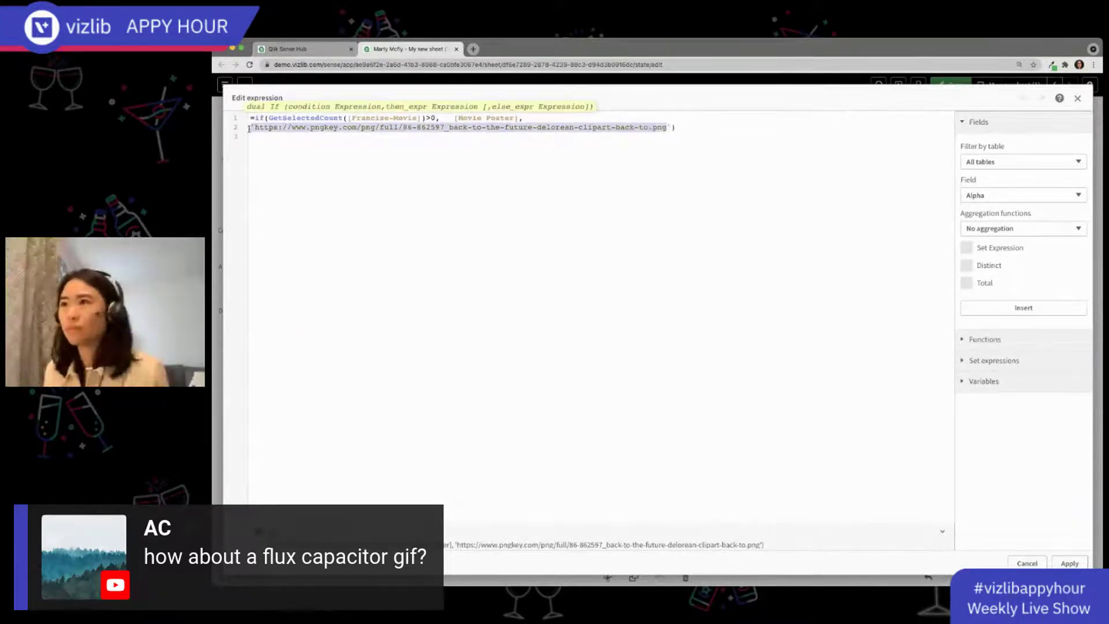
key(super+v)
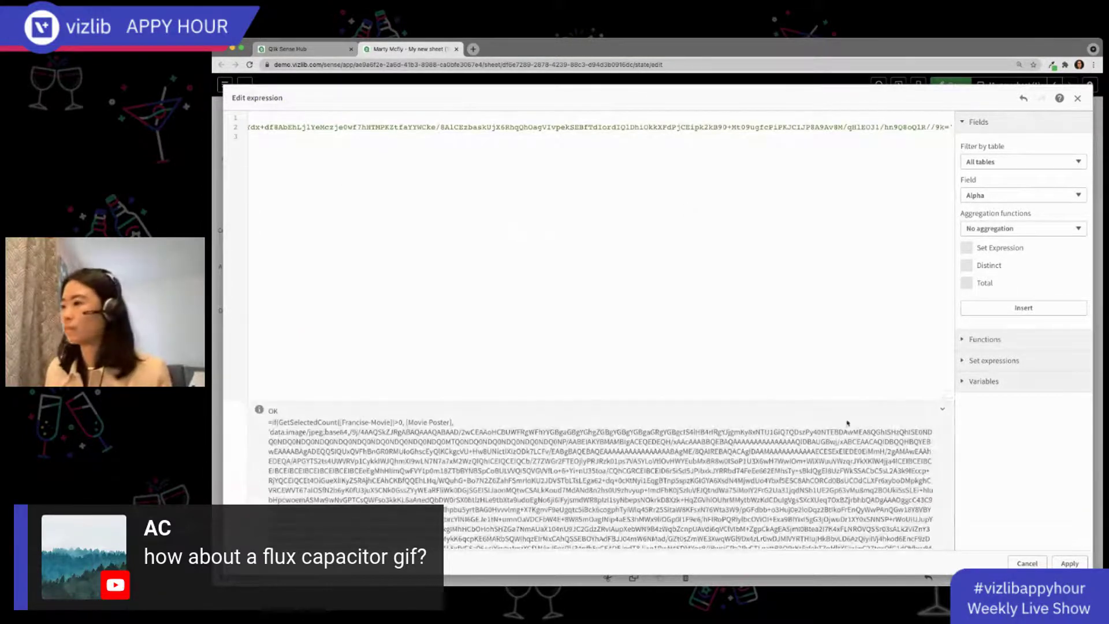
click(1062, 563)
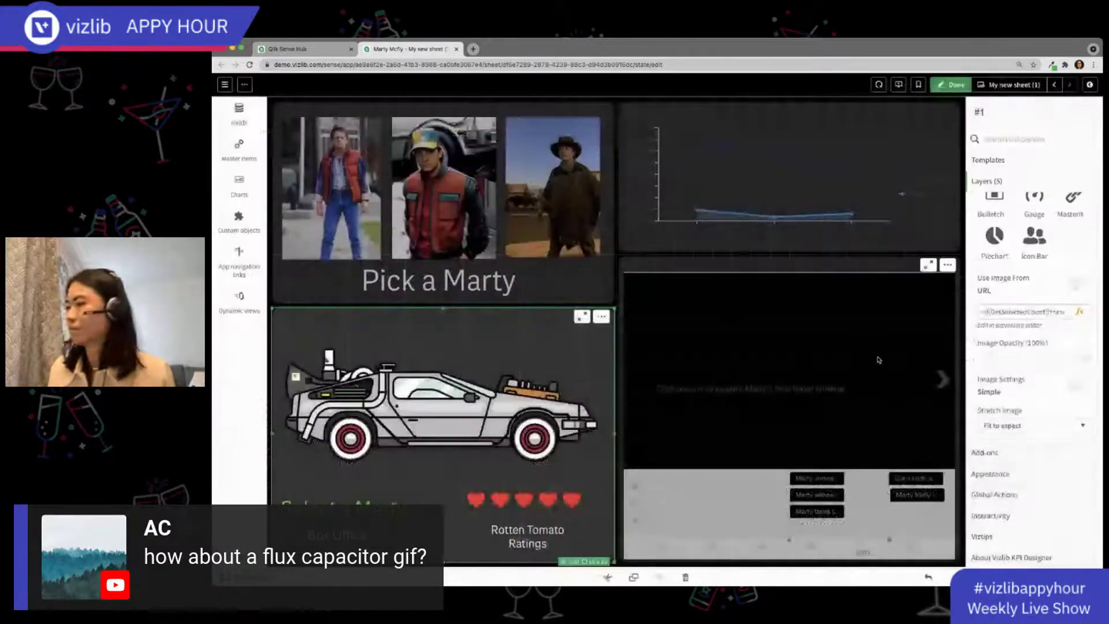
click(950, 84)
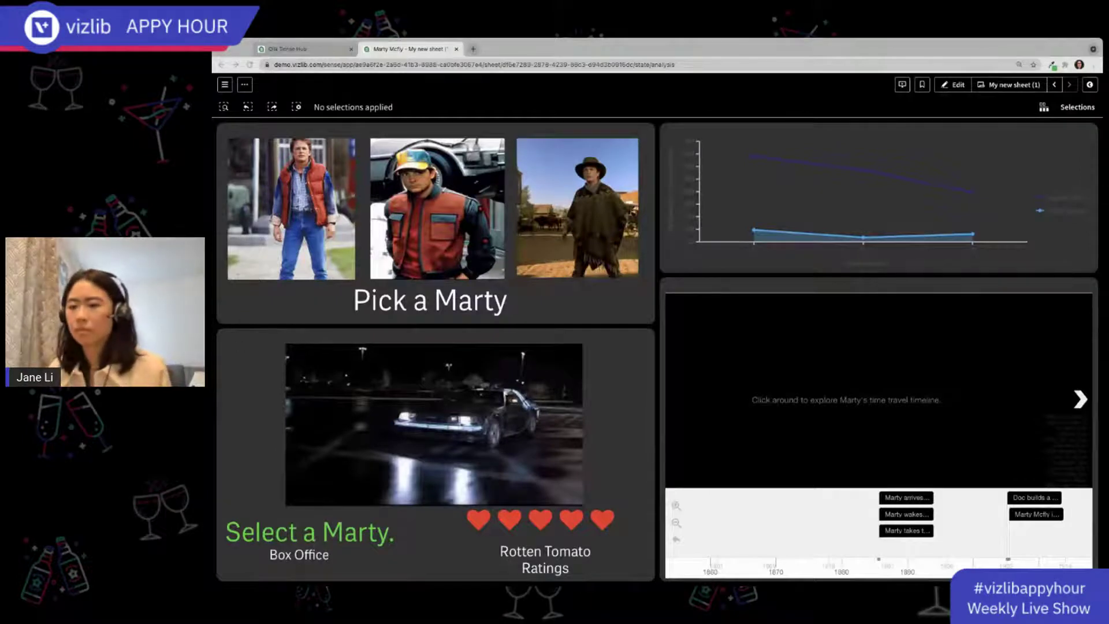
Resume editing the sheet, check the Ratings layer's progress color, and move its heart icons slightly down and to the right
click(955, 84)
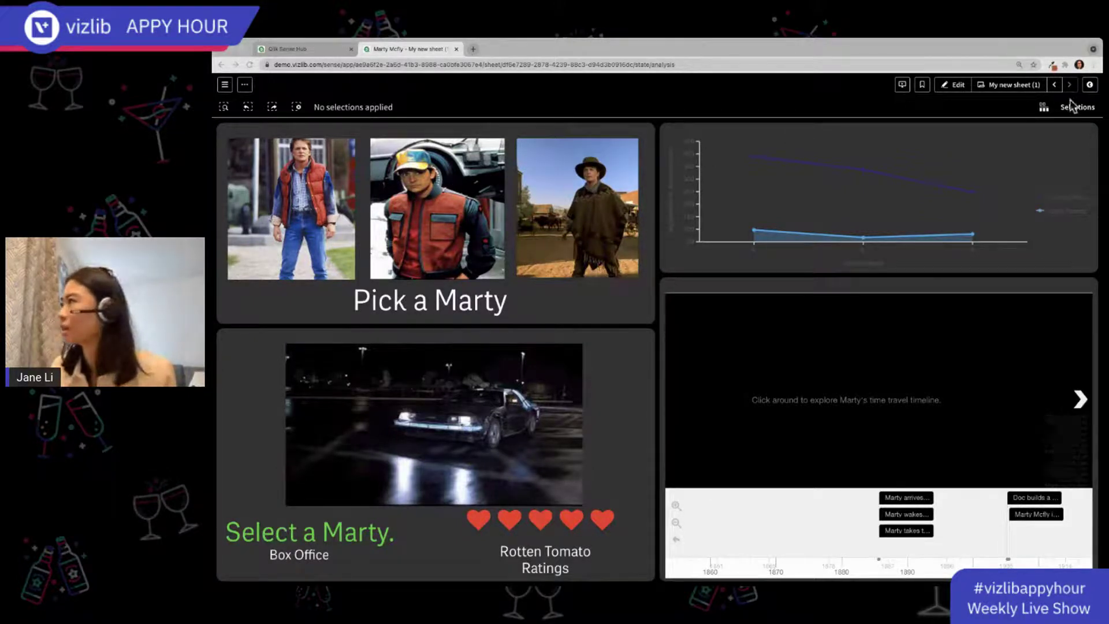
click(954, 84)
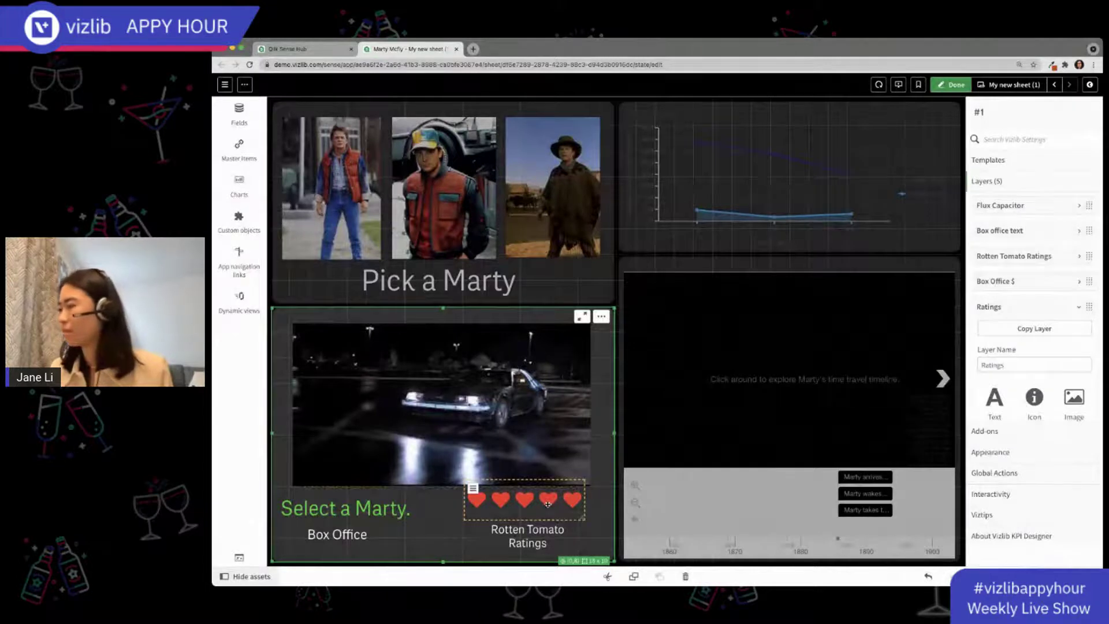
scroll(1045, 323, down, 5)
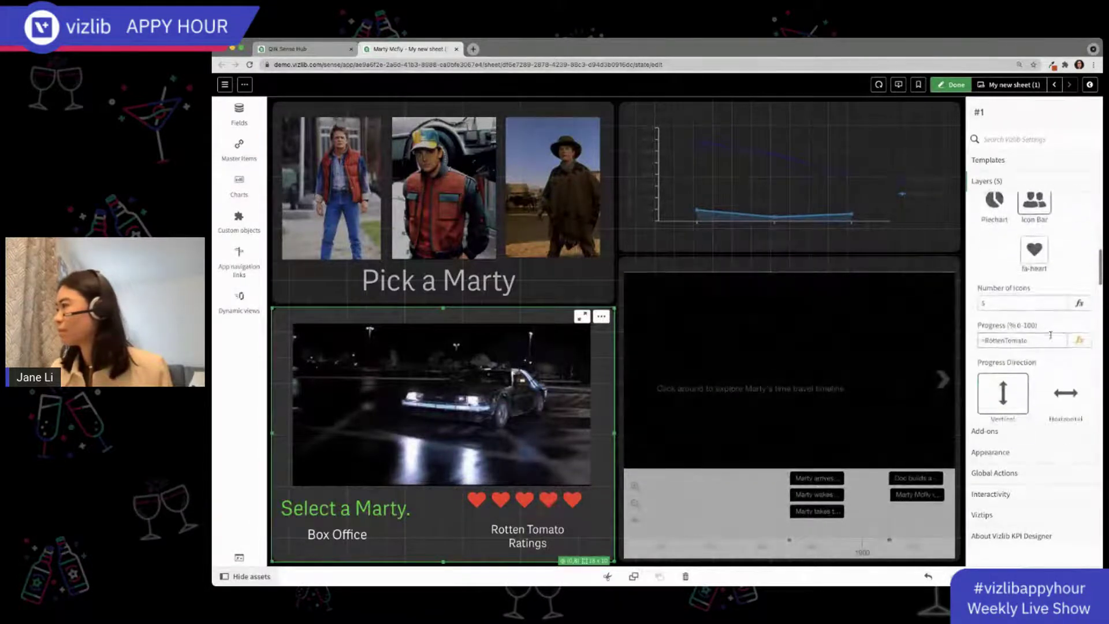
scroll(1055, 338, down, 3)
click(1084, 318)
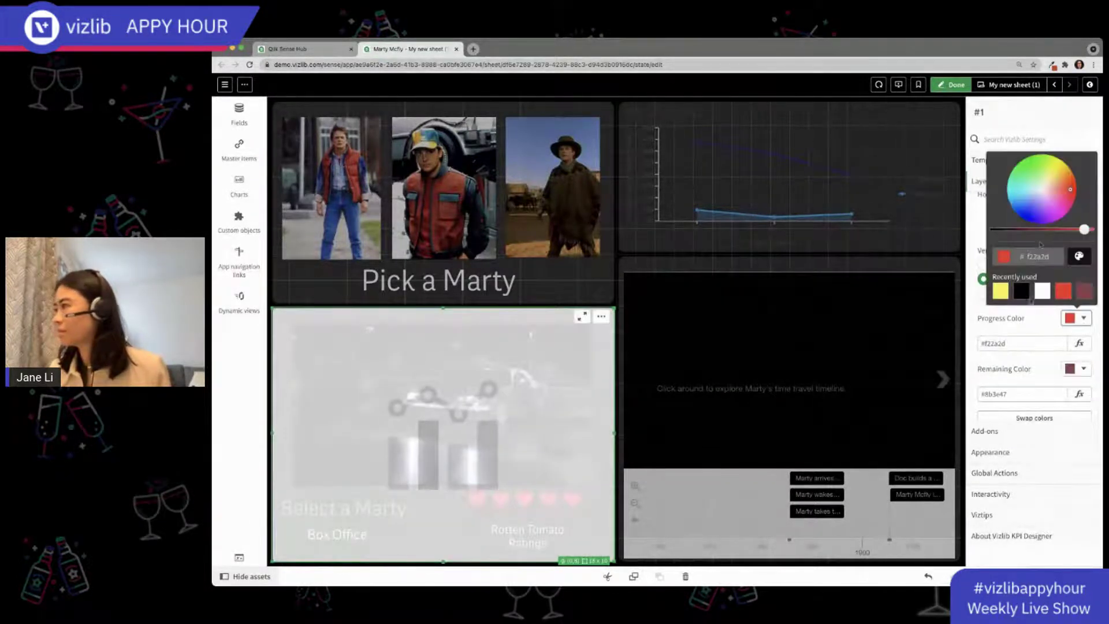
click(1038, 307)
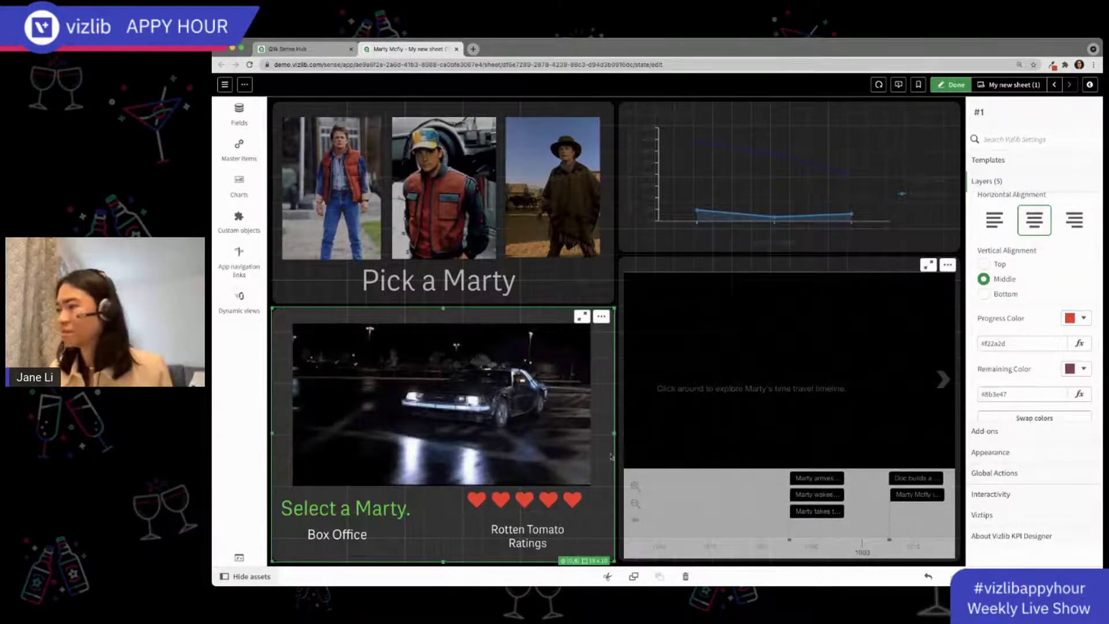
drag(473, 489, 480, 496)
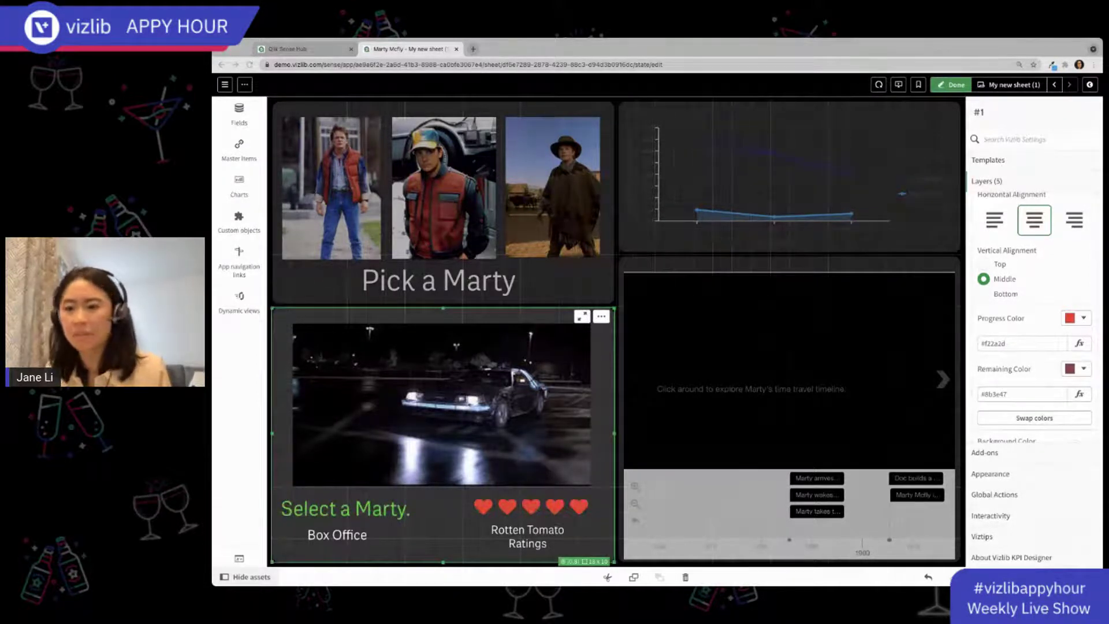
Set the axis position of the line chart's RottenTomato measure to Secondary
click(882, 175)
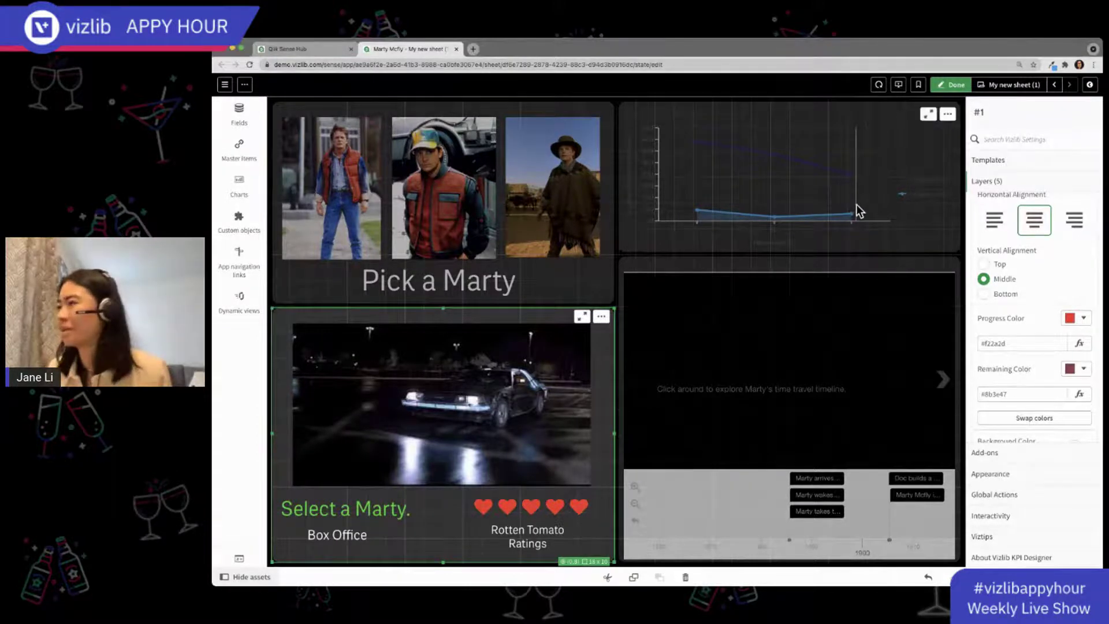
click(908, 231)
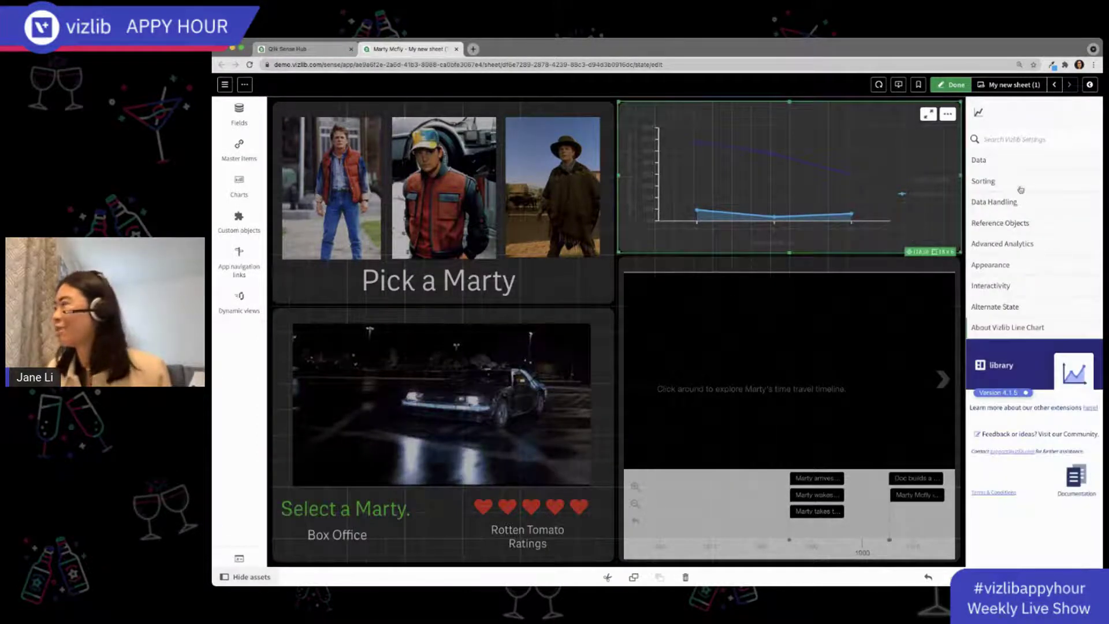
click(1002, 155)
click(993, 324)
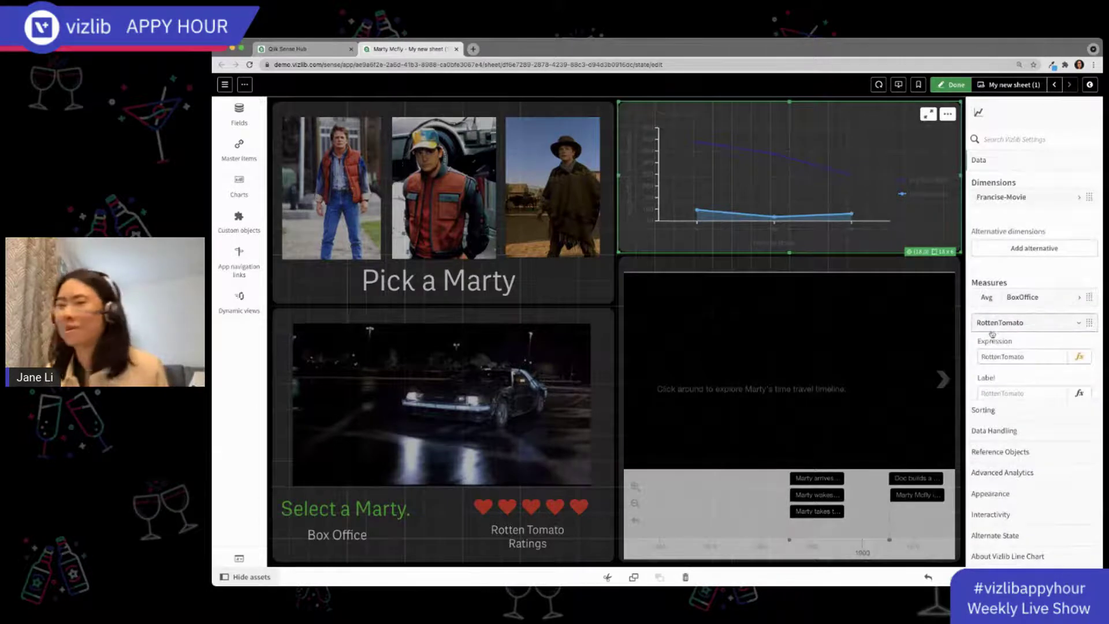
scroll(1034, 303, down, 3)
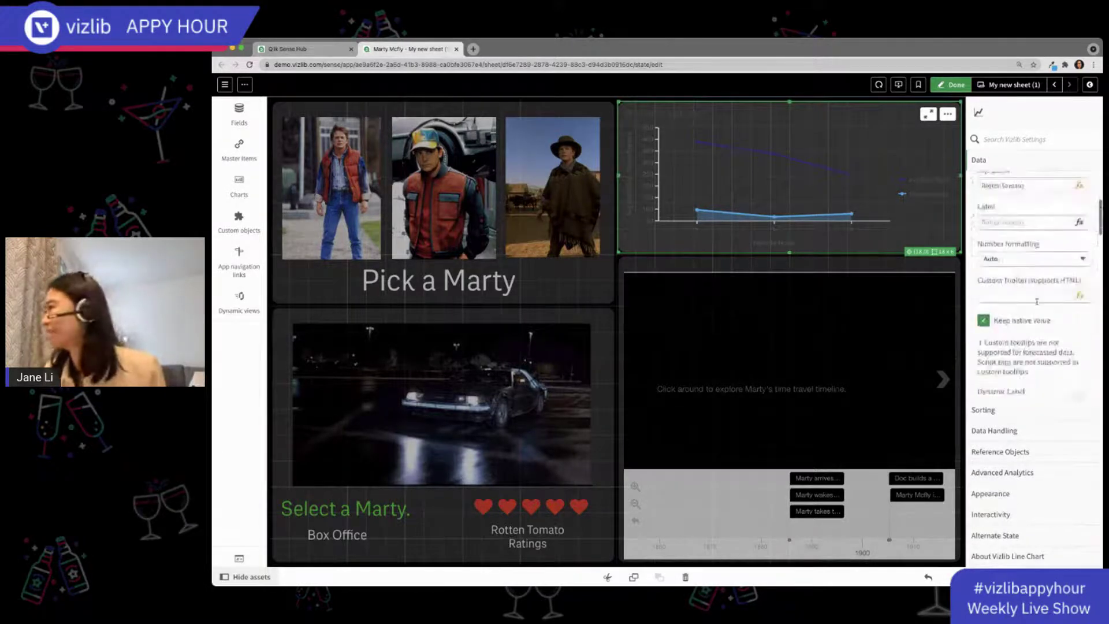
scroll(1034, 303, down, 5)
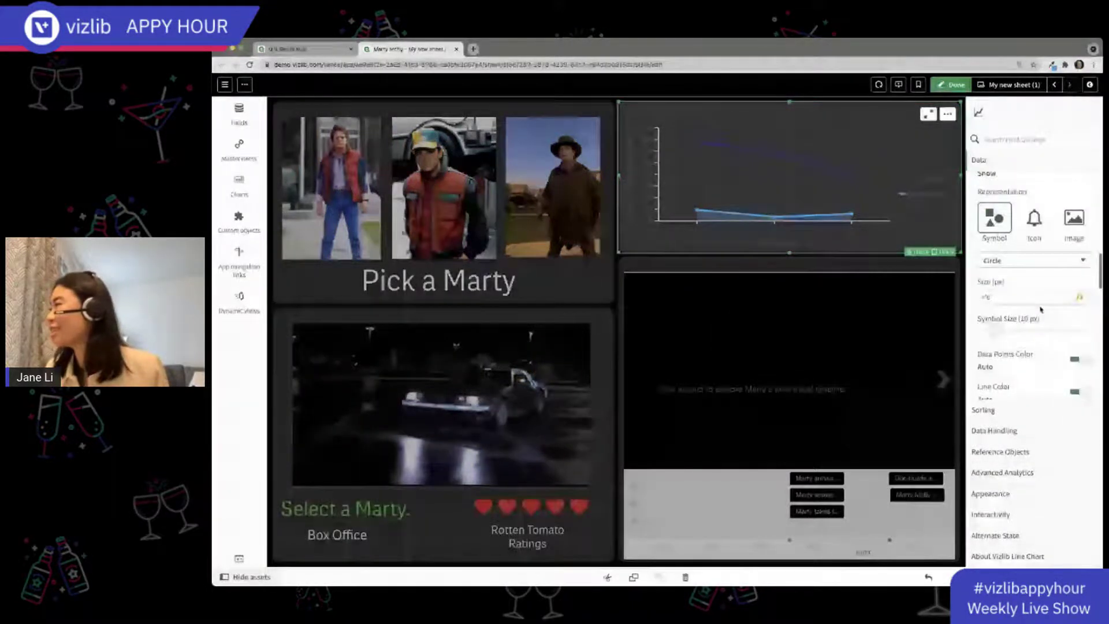
scroll(1028, 315, down, 5)
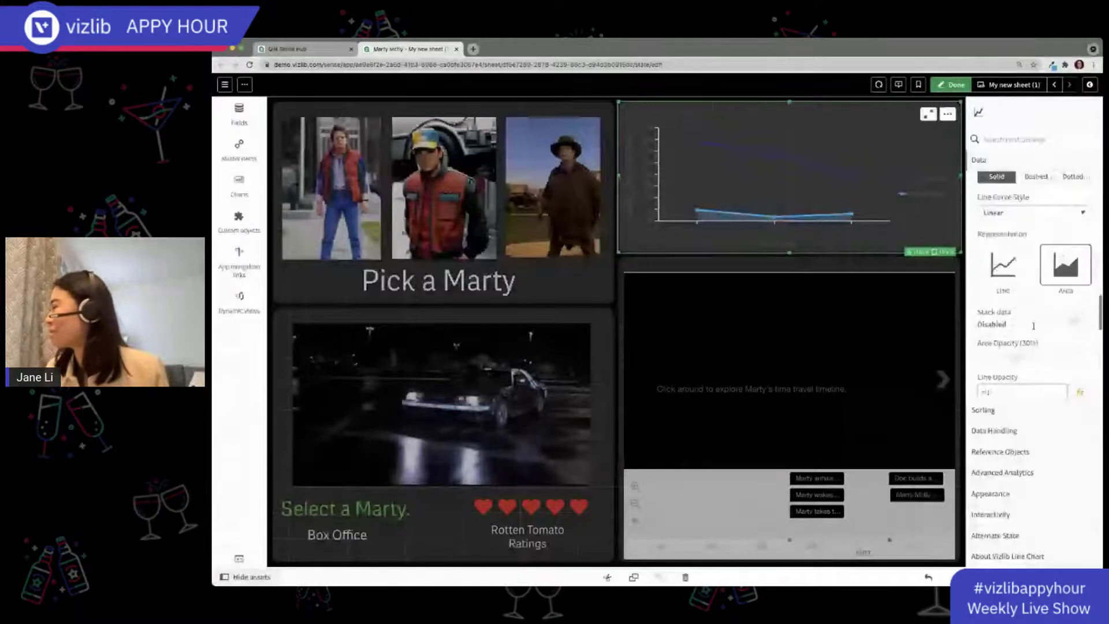
scroll(1033, 325, up, 5)
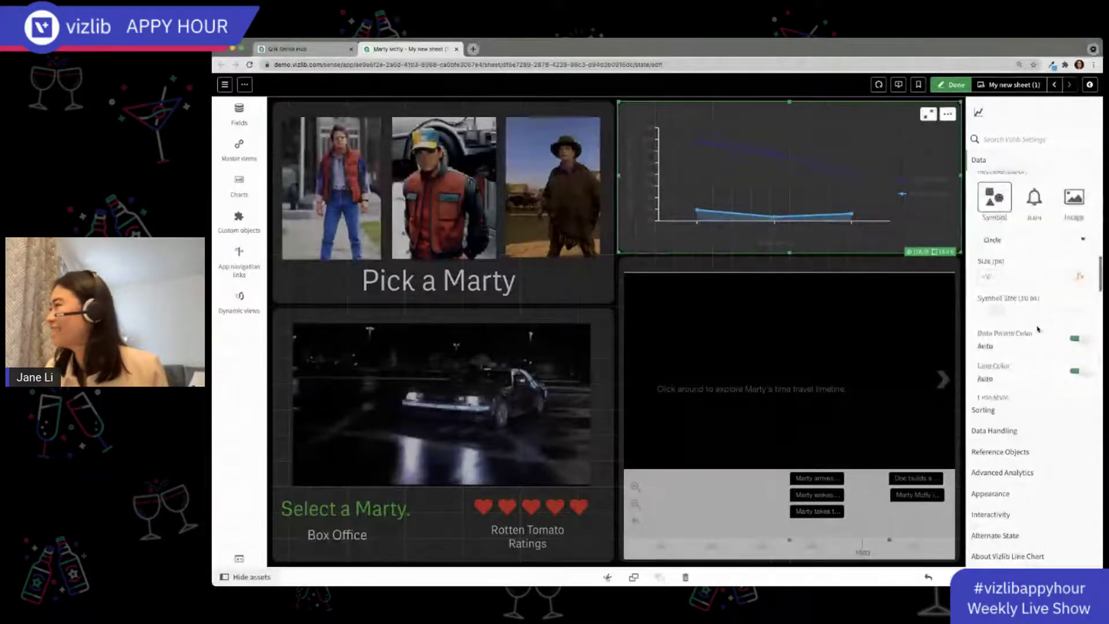
scroll(1038, 329, down, 10)
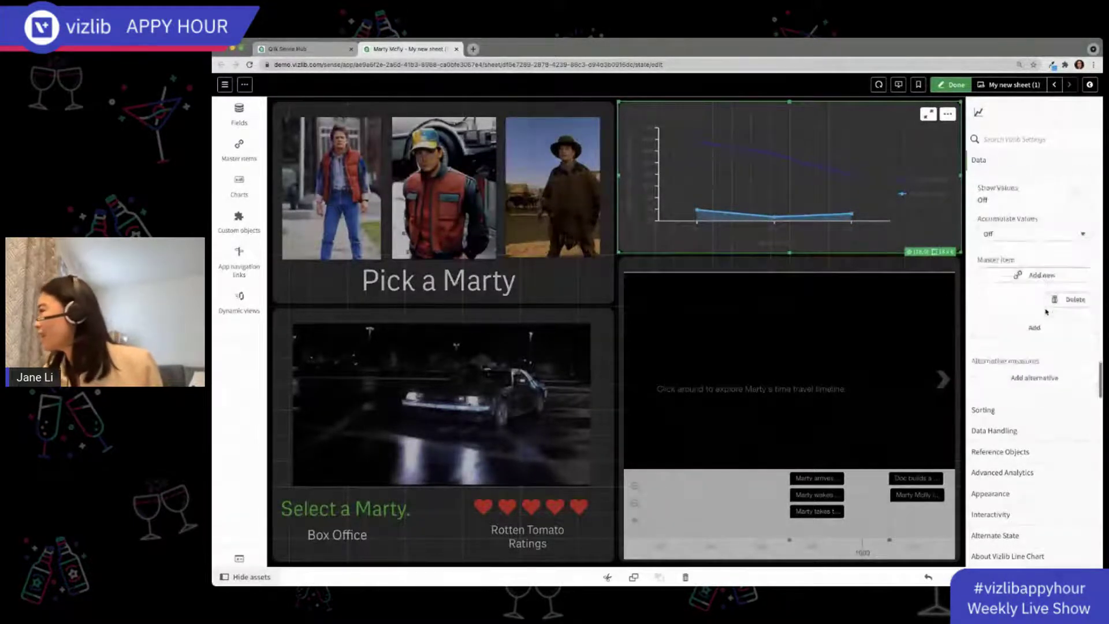
scroll(1046, 312, up, 5)
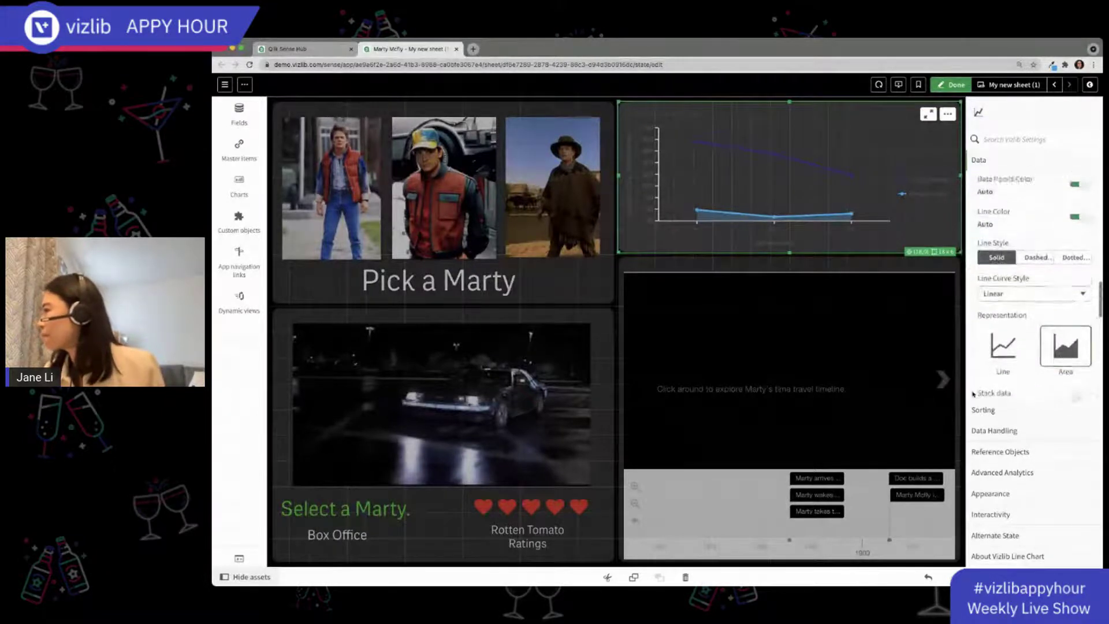
scroll(1016, 323, up, 3)
scroll(1032, 266, up, 2)
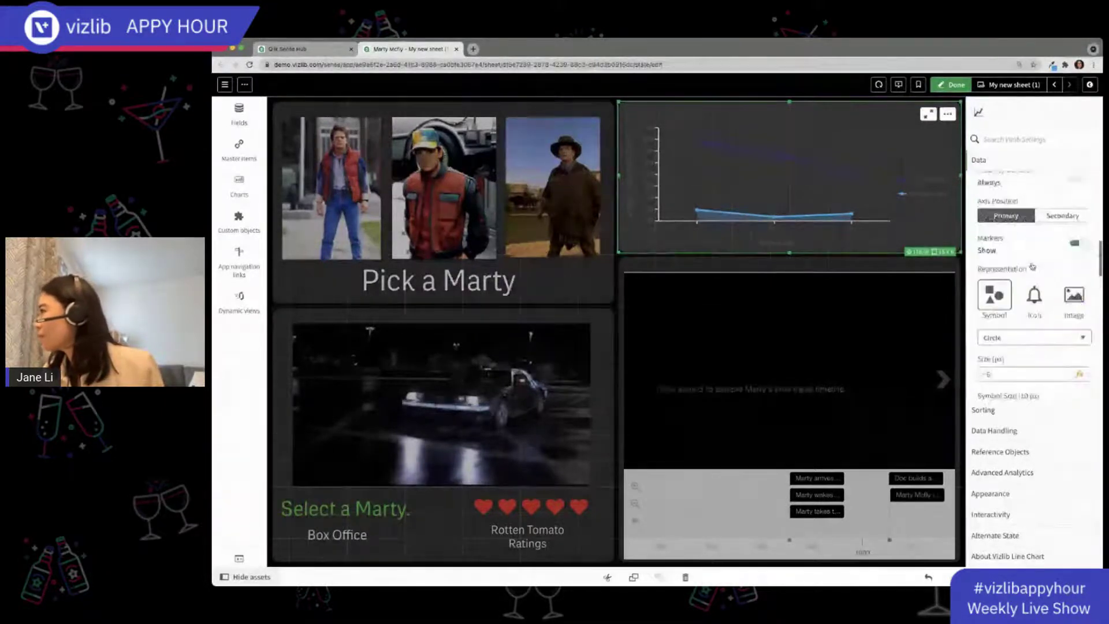
scroll(1025, 261, up, 3)
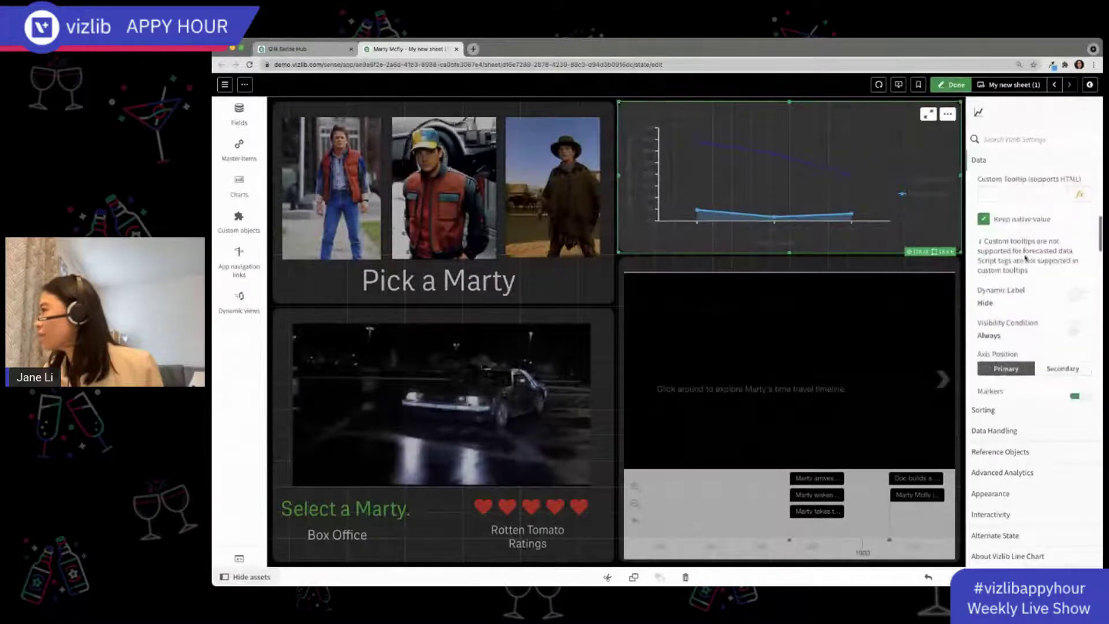
scroll(1022, 335, up, 5)
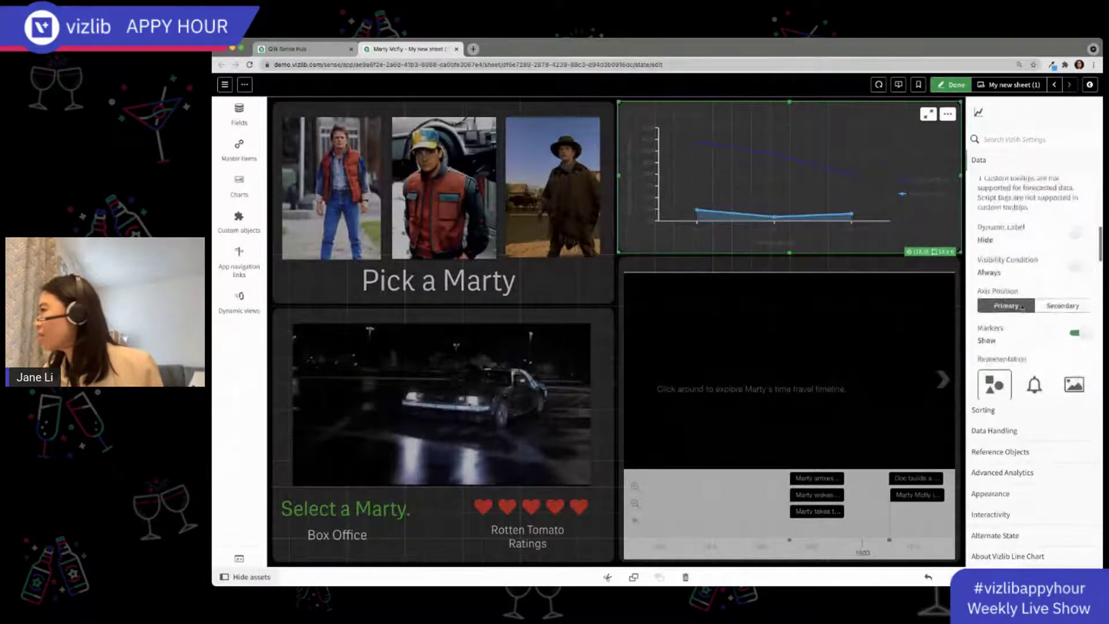
scroll(1020, 364, down, 5)
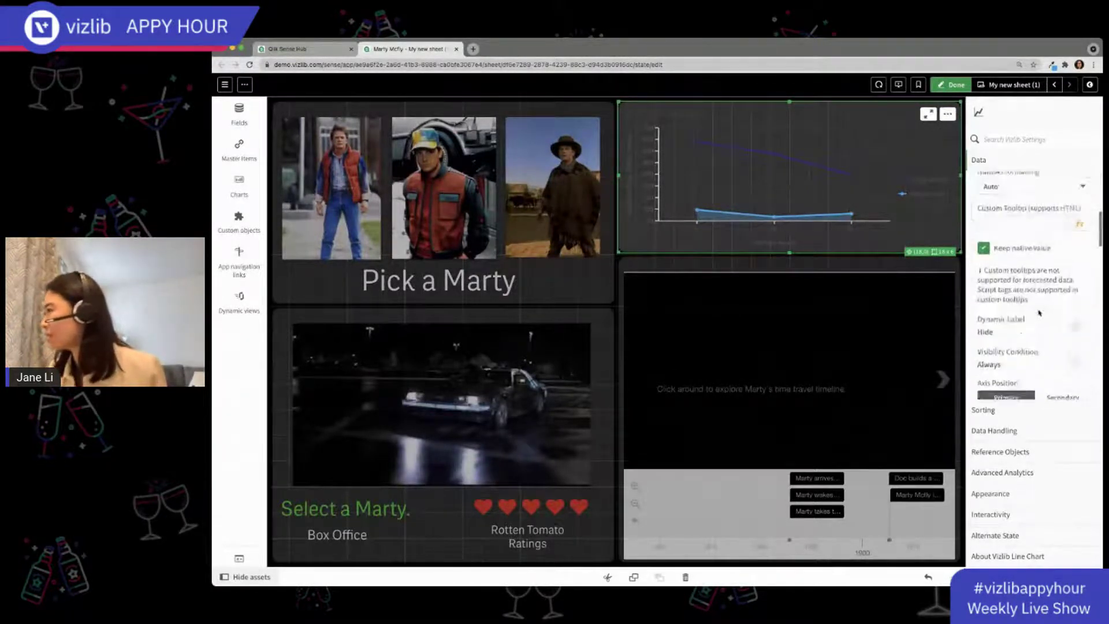
scroll(1050, 322, down, 2)
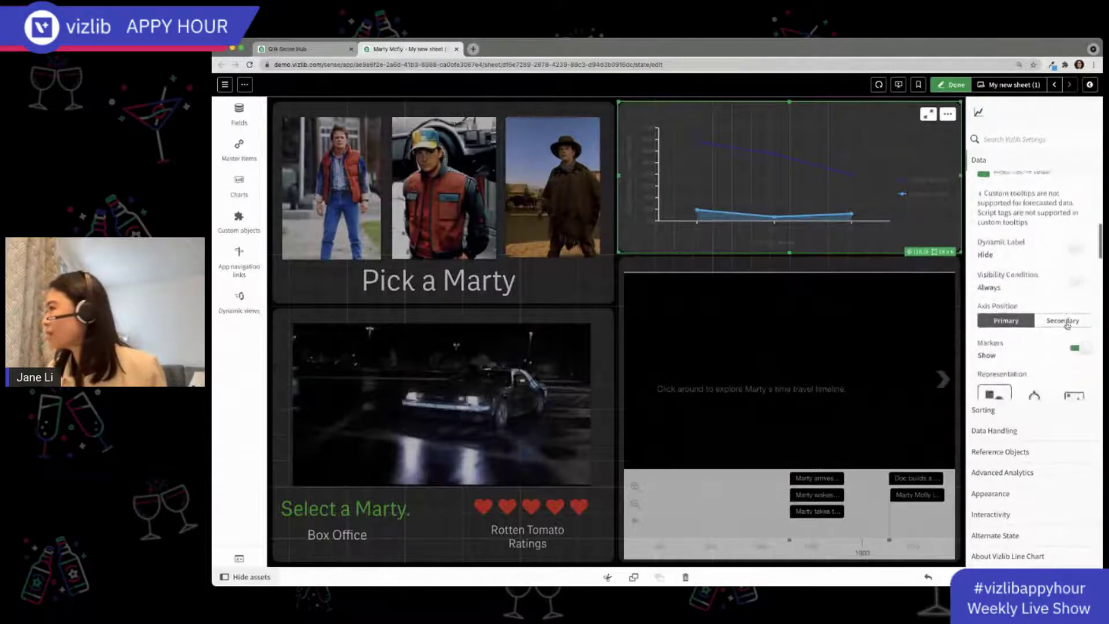
click(1075, 291)
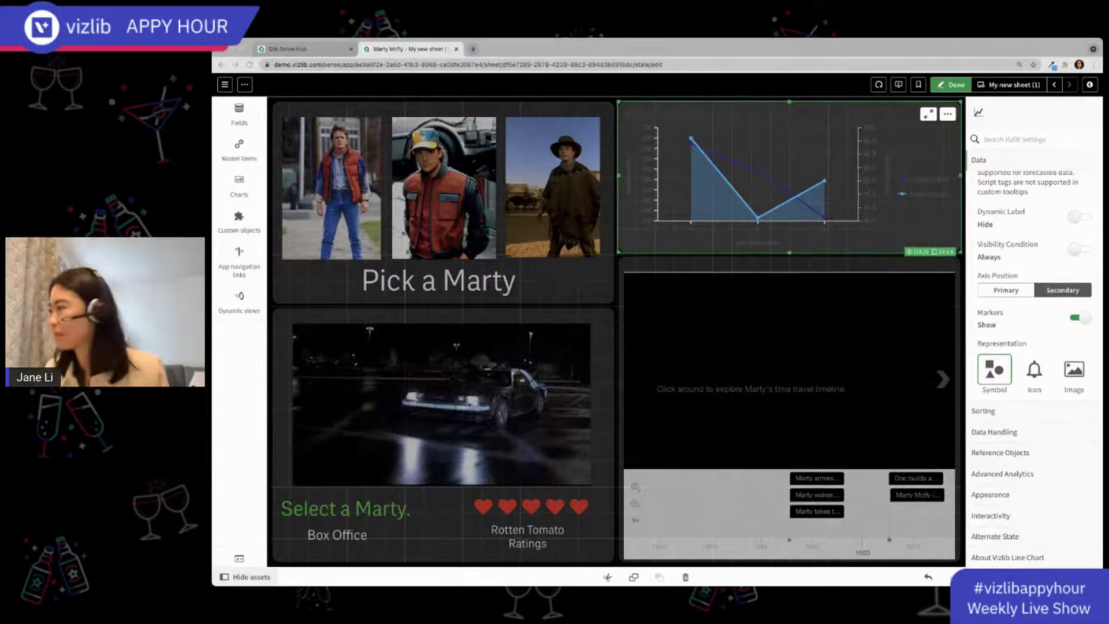
Give the RottenTomato measure a custom static line color of #18a4e9, keeping its data points color on Auto
scroll(1049, 337, down, 5)
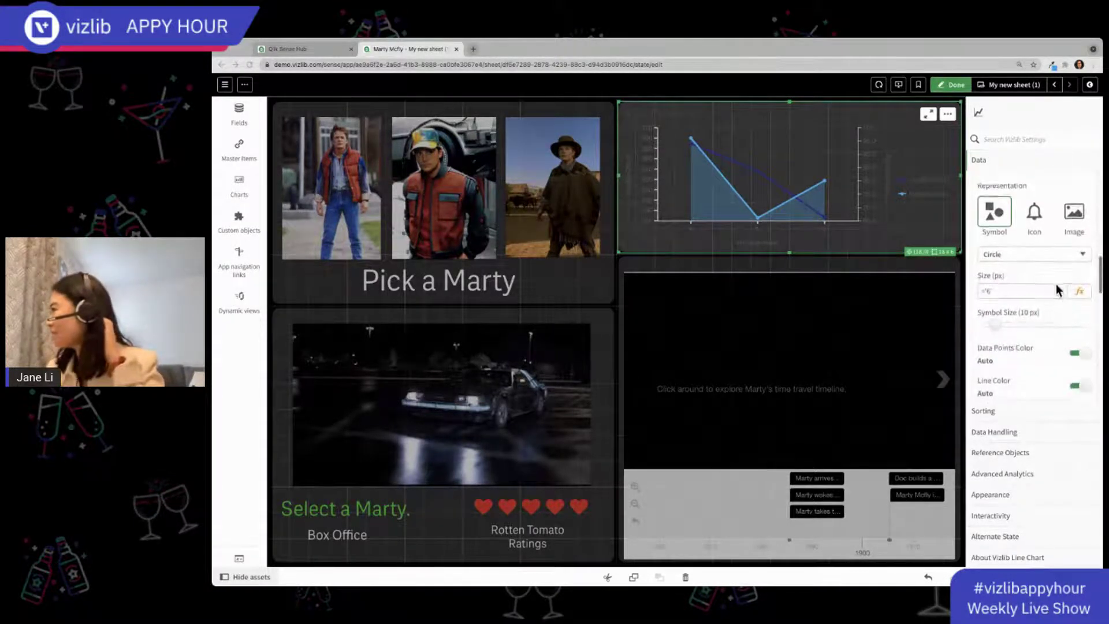
click(1078, 319)
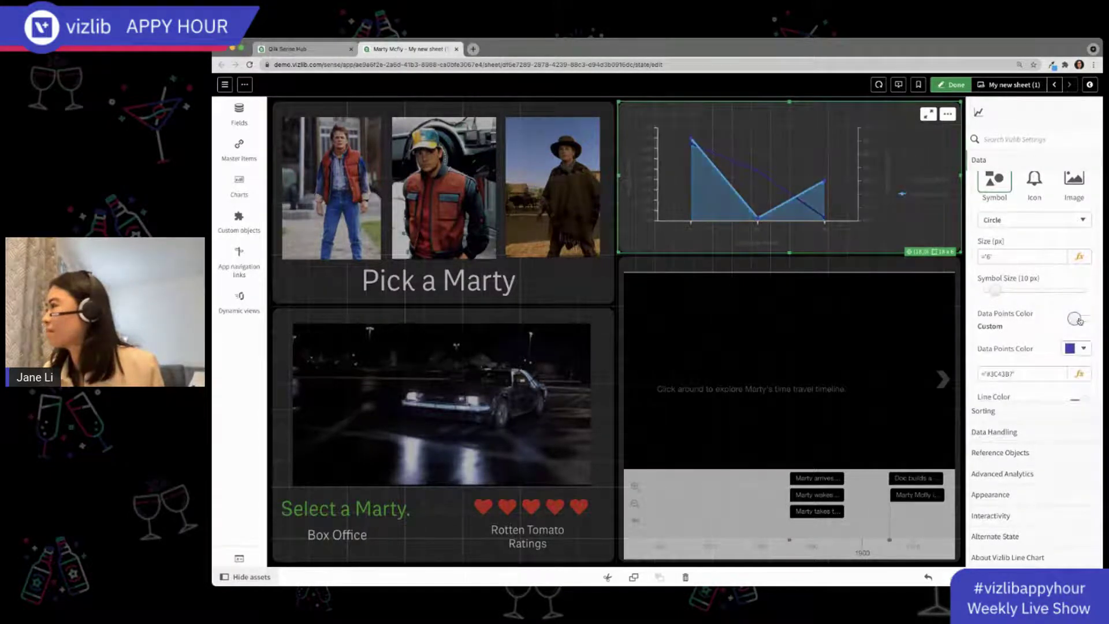
click(1079, 321)
scroll(1083, 315, down, 1)
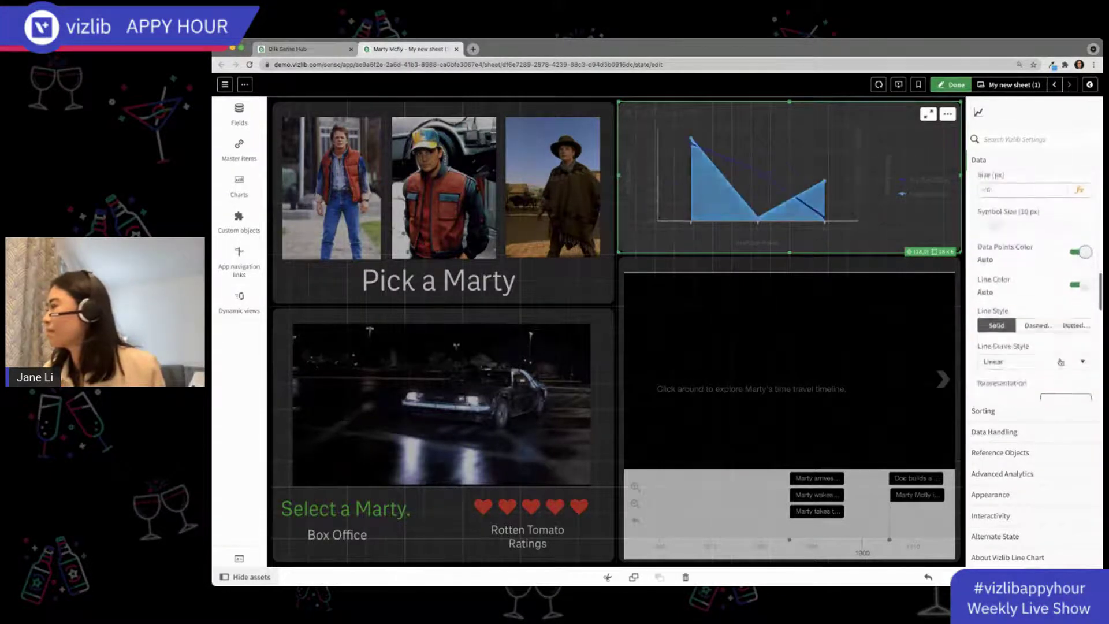
click(1076, 284)
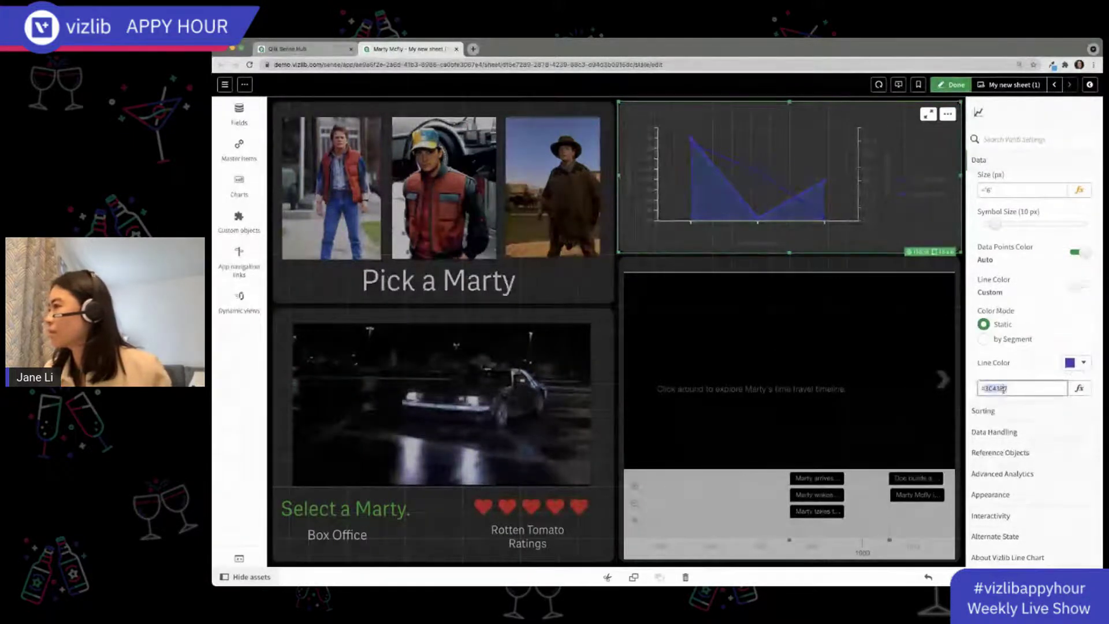
click(1043, 364)
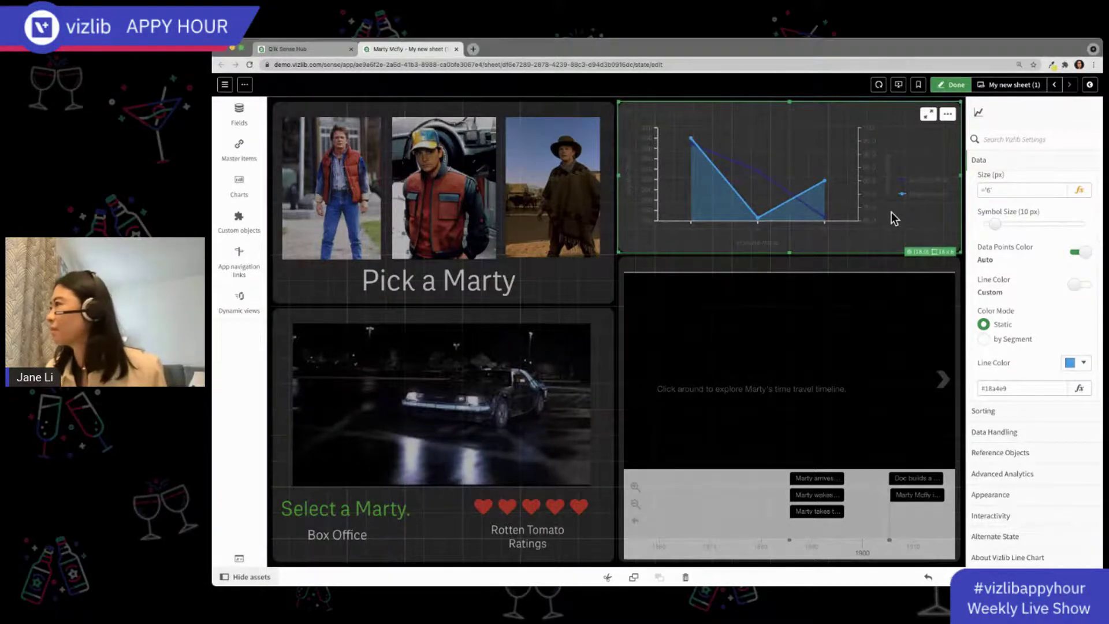
Set the BoxOffice measure's line color to a custom static #edd439
scroll(1031, 241, up, 5)
scroll(1036, 287, down, 8)
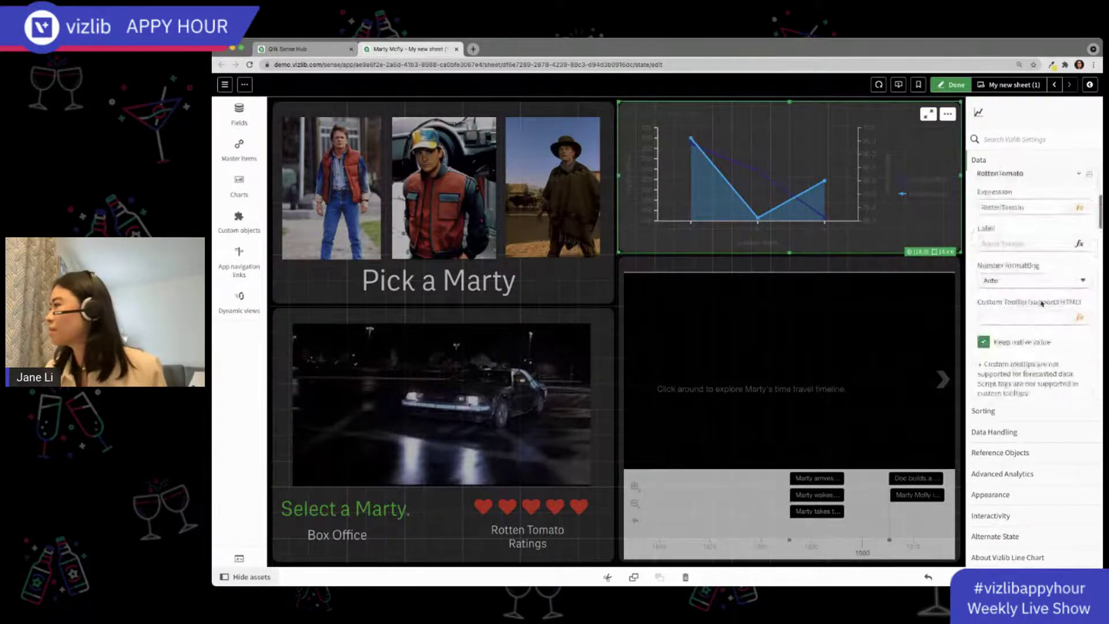
scroll(1044, 302, down, 4)
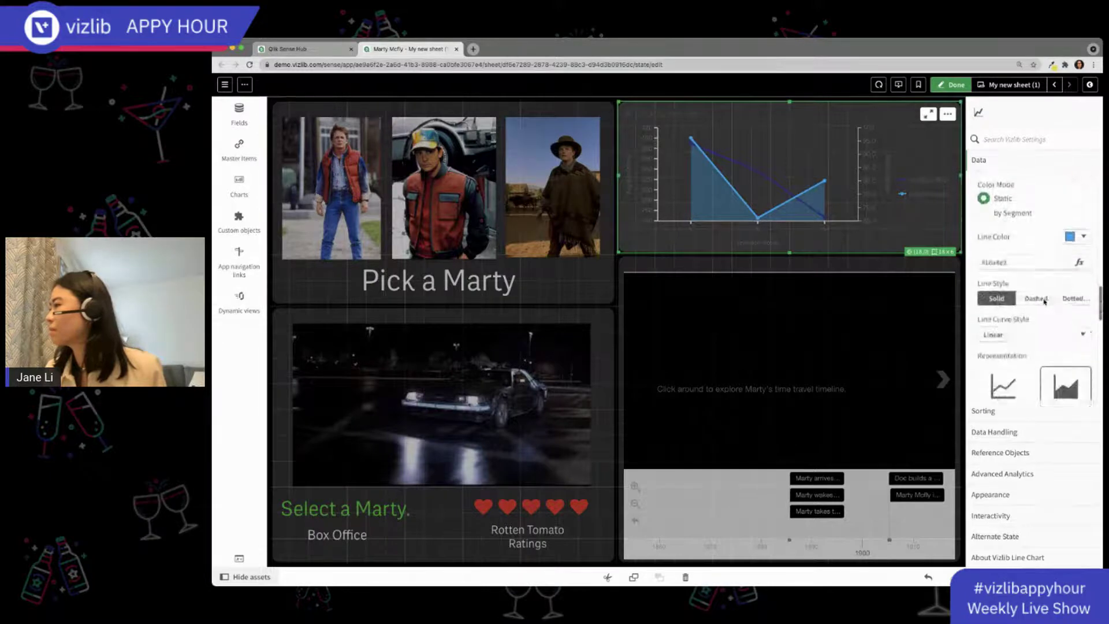
scroll(1040, 306, up, 10)
click(1034, 298)
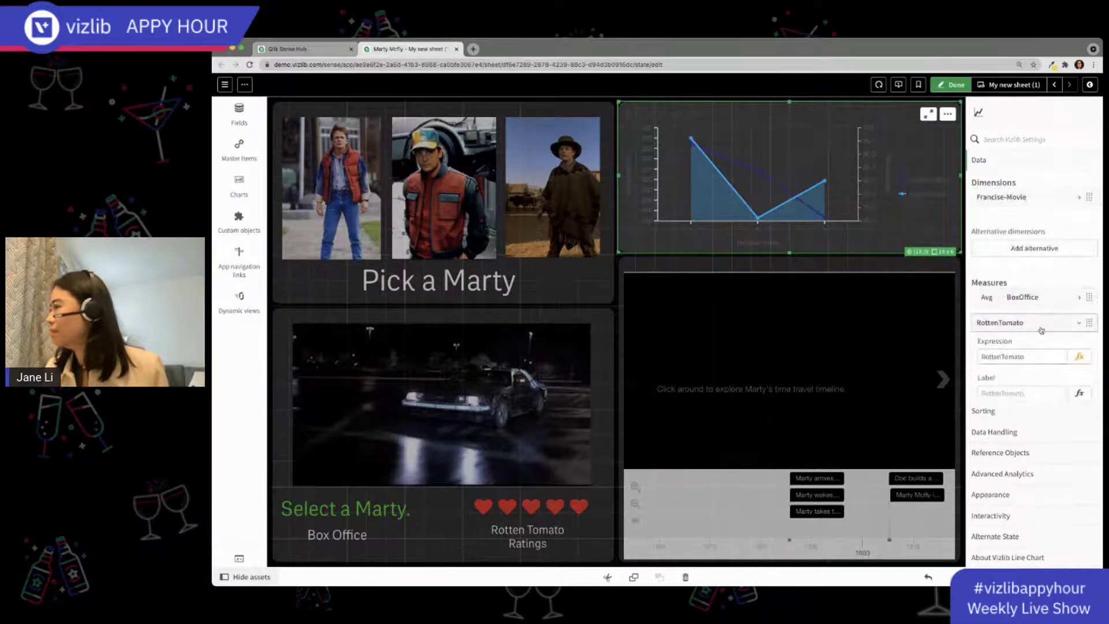
scroll(1048, 312, down, 3)
scroll(1053, 312, down, 5)
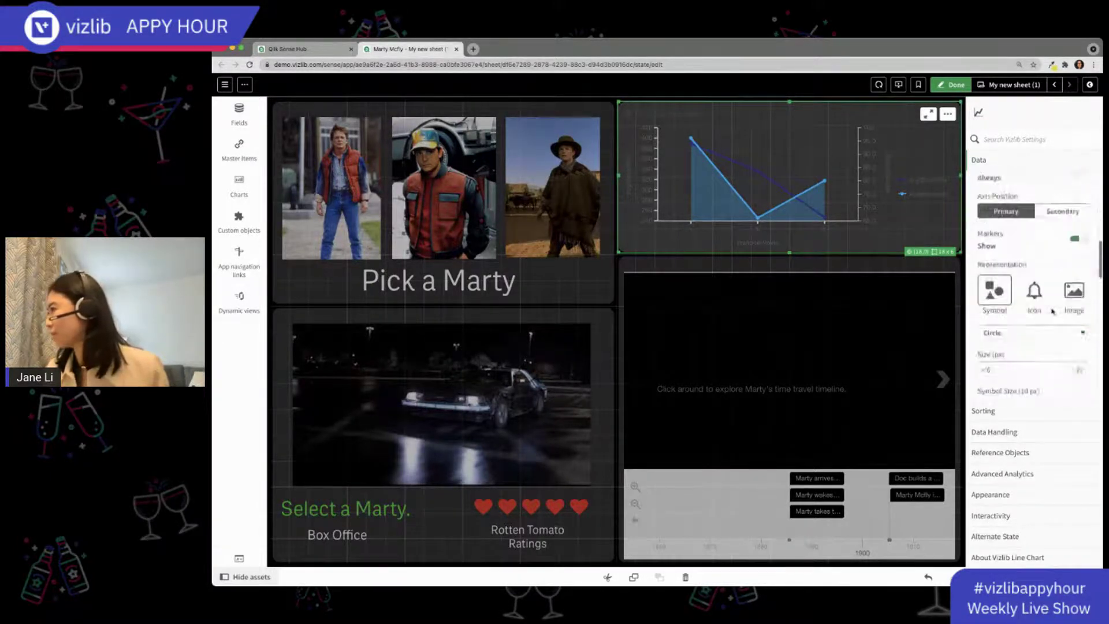
scroll(1055, 298, down, 2)
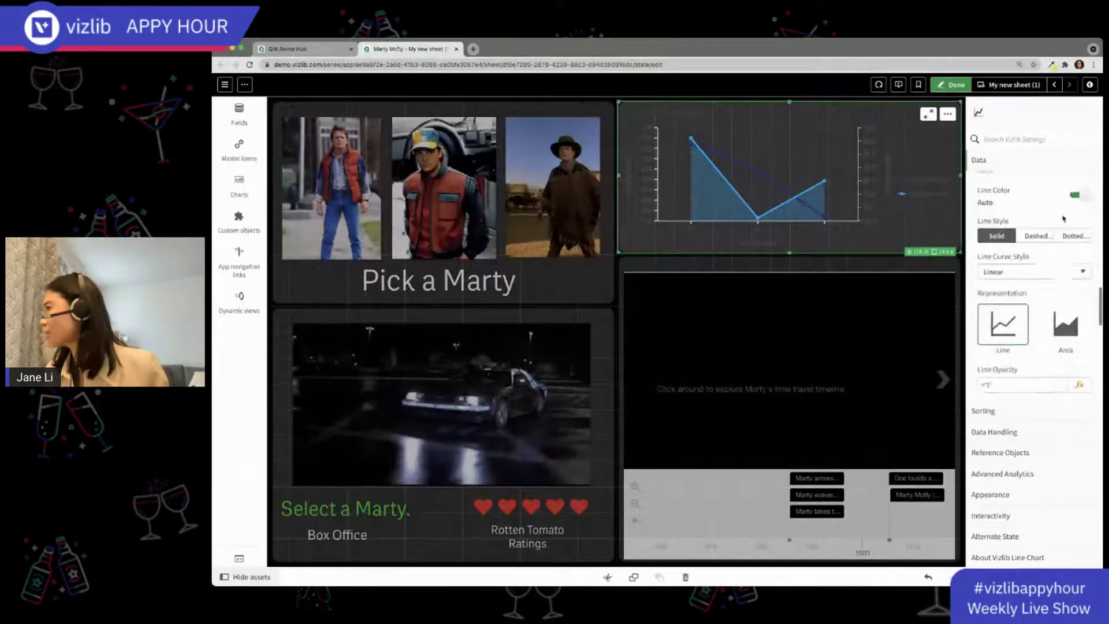
click(1074, 204)
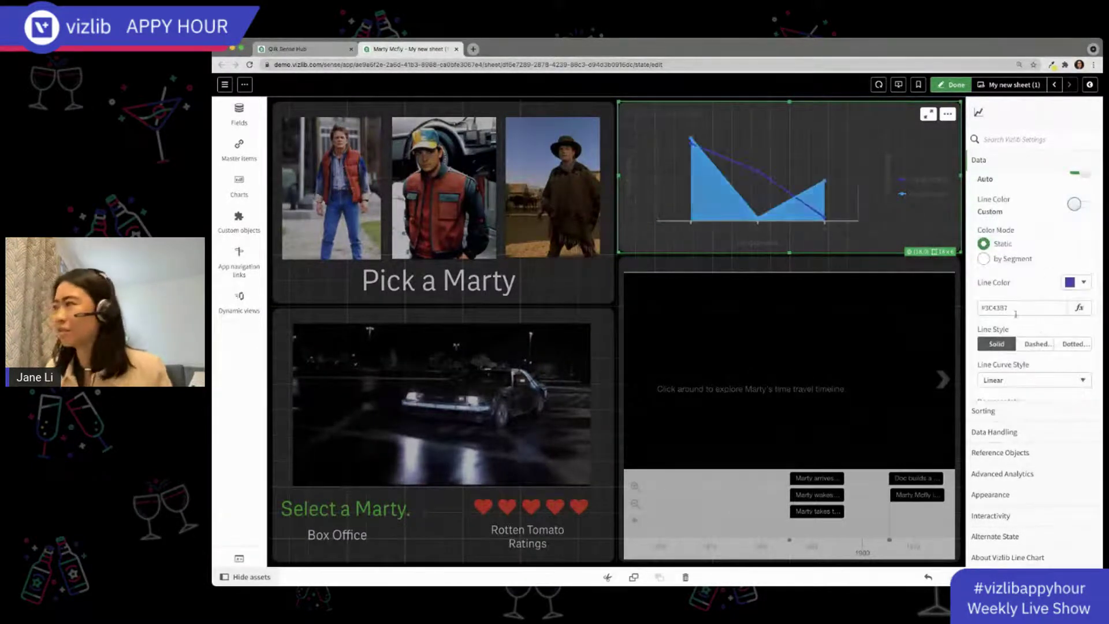
double_click(997, 308)
text(edd439)
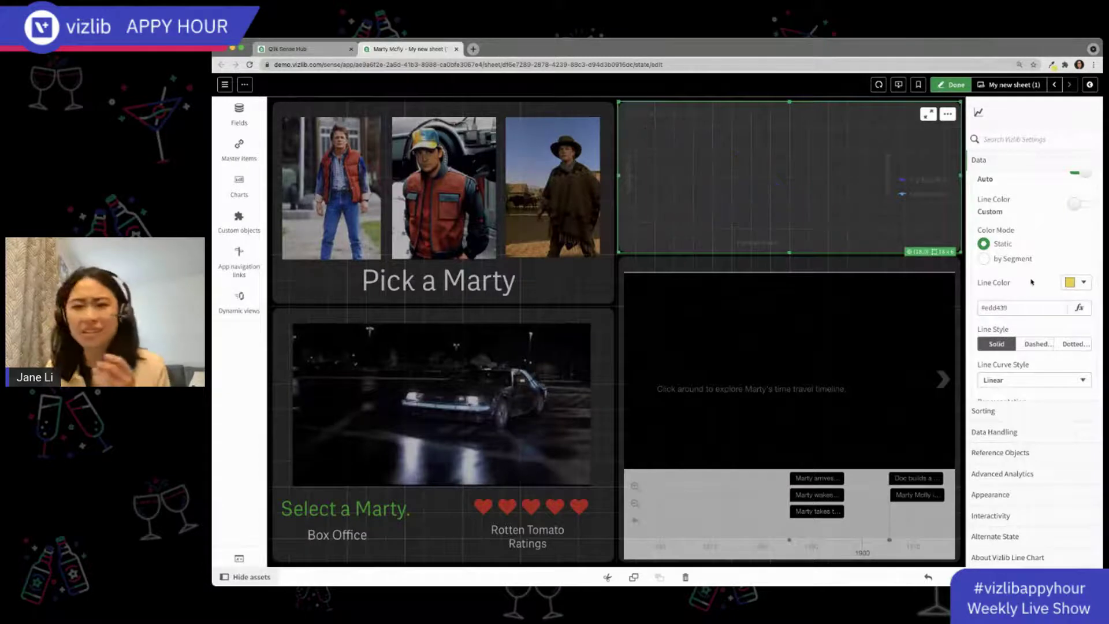
Change the BoxOffice measure's representation to Area and finish editing the sheet
scroll(1034, 323, up, 3)
scroll(1044, 357, down, 5)
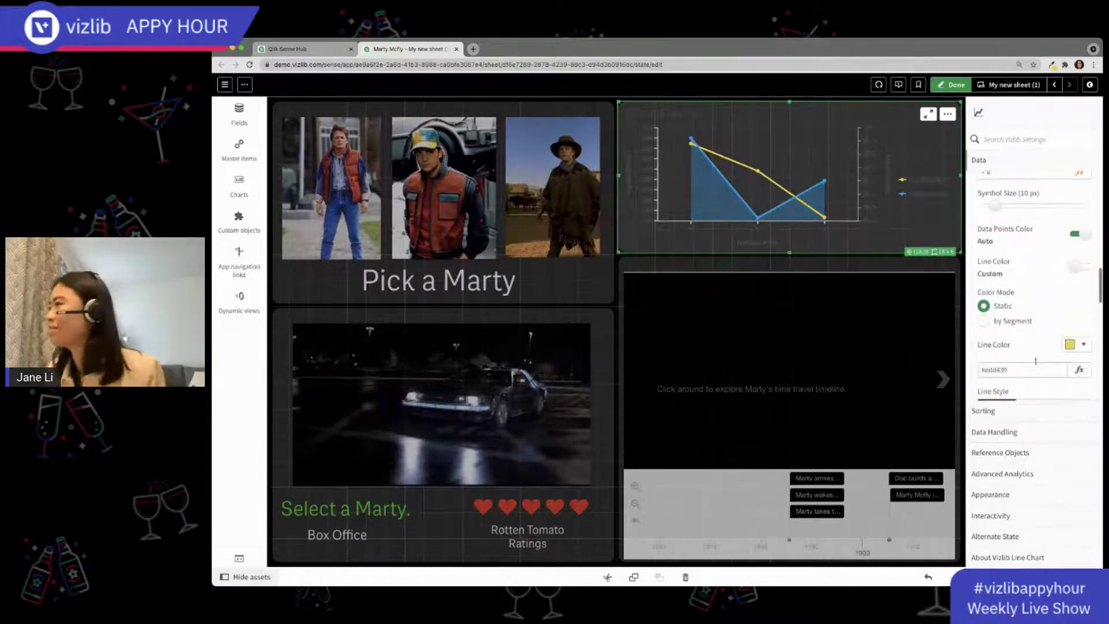
click(1051, 349)
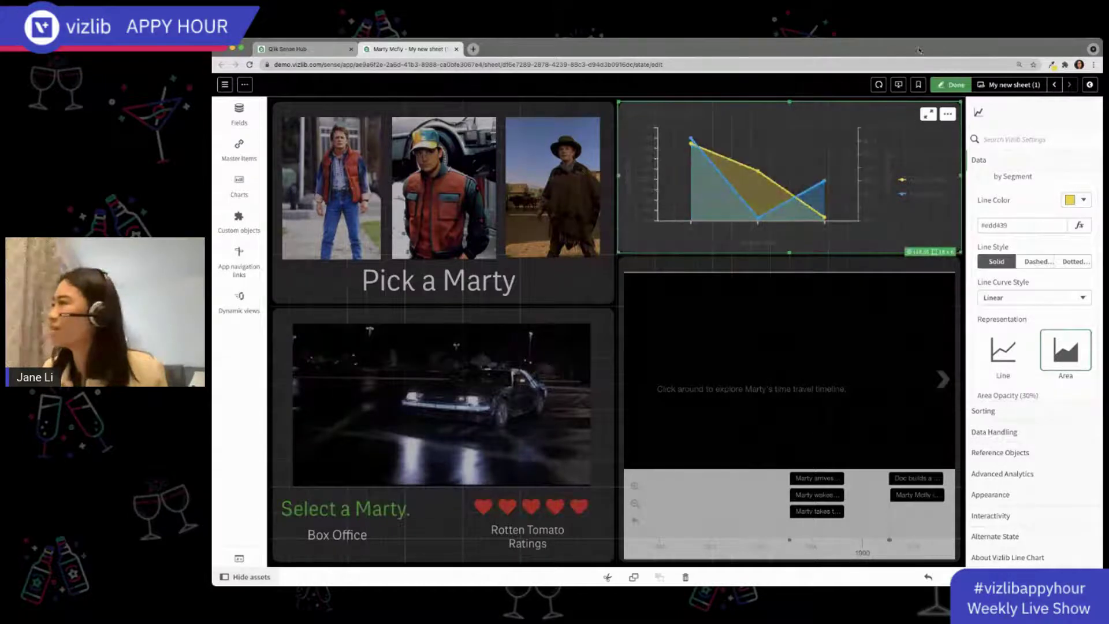
click(959, 87)
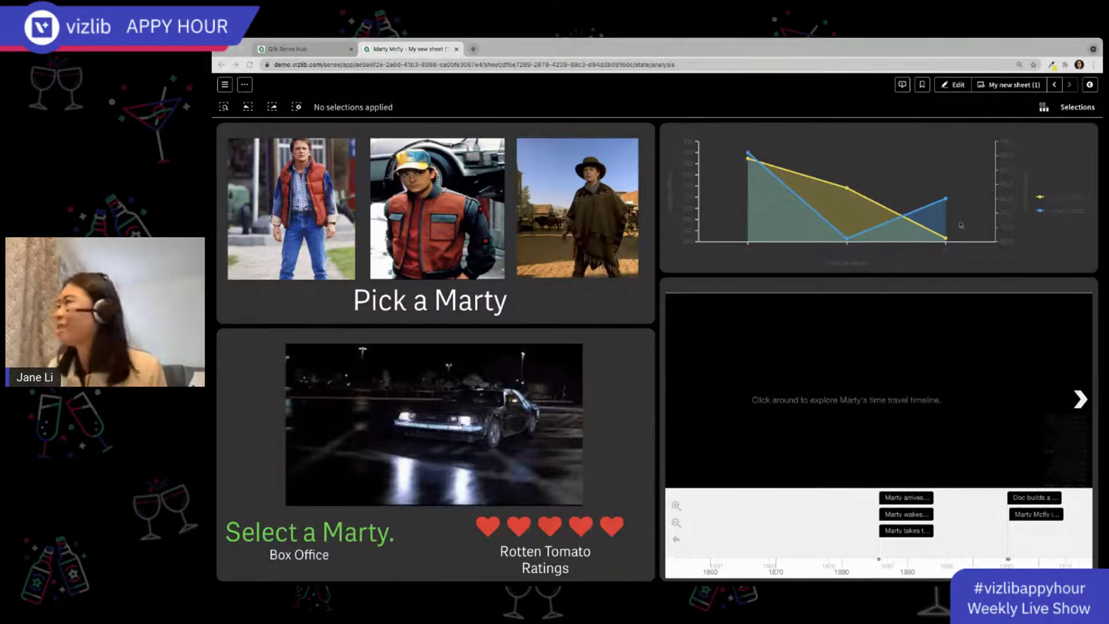
Select the first Marty image and browse several 1955 events in the filtered story timeline
click(292, 214)
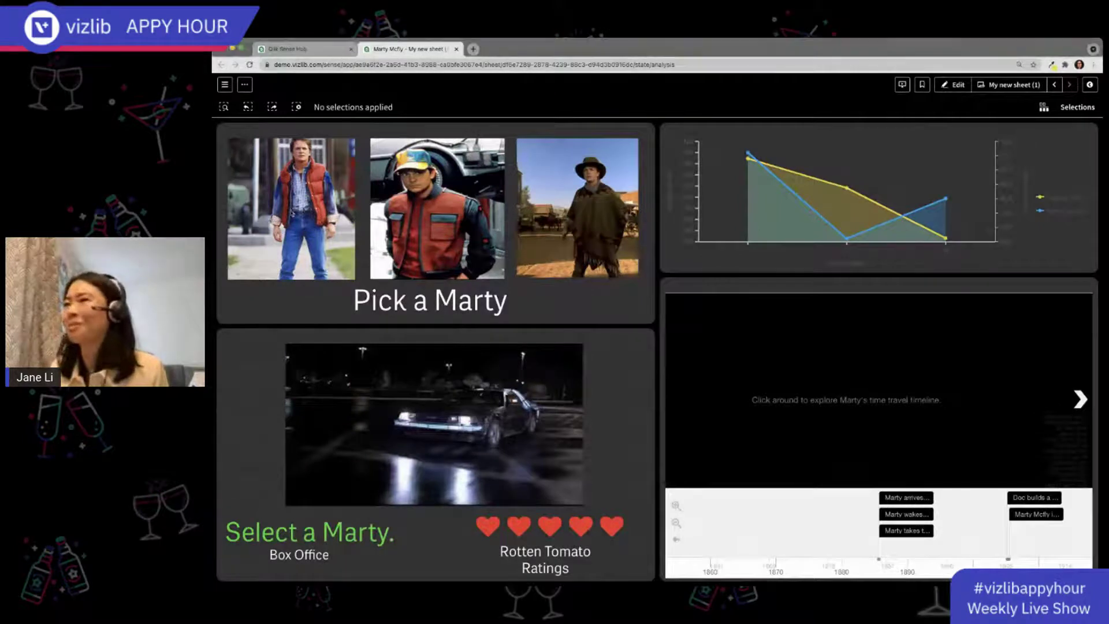
click(282, 243)
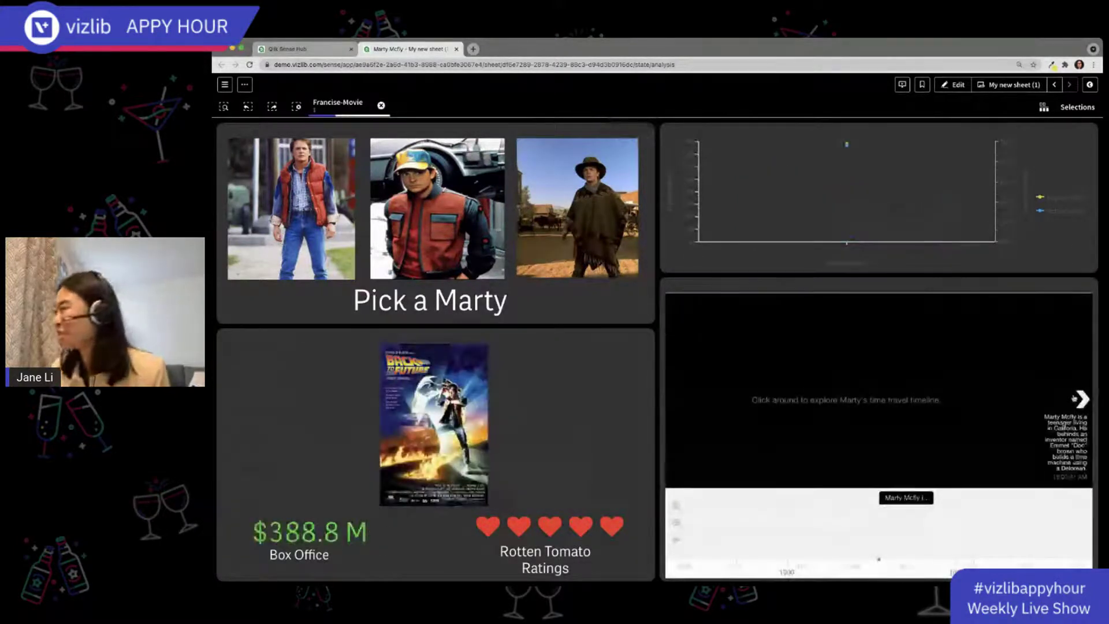
click(1079, 399)
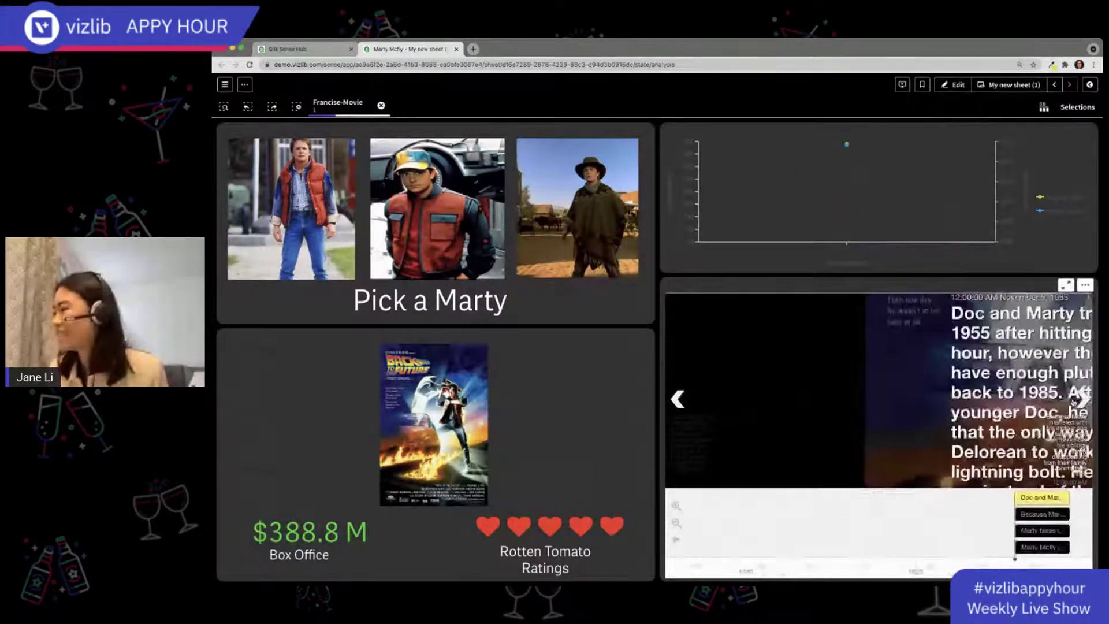
click(912, 547)
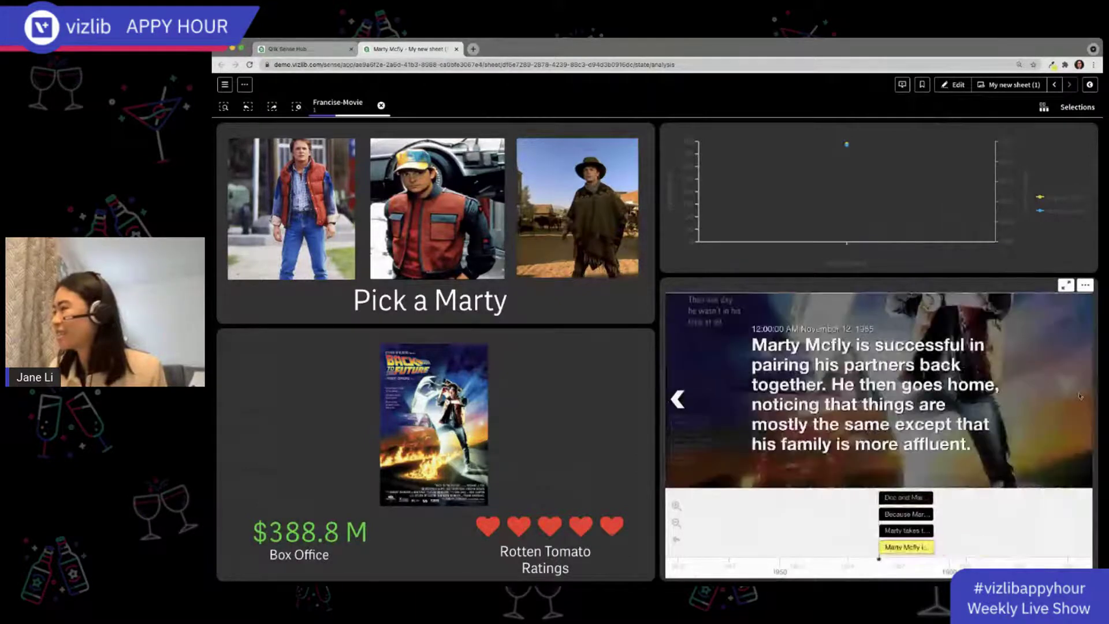
click(678, 399)
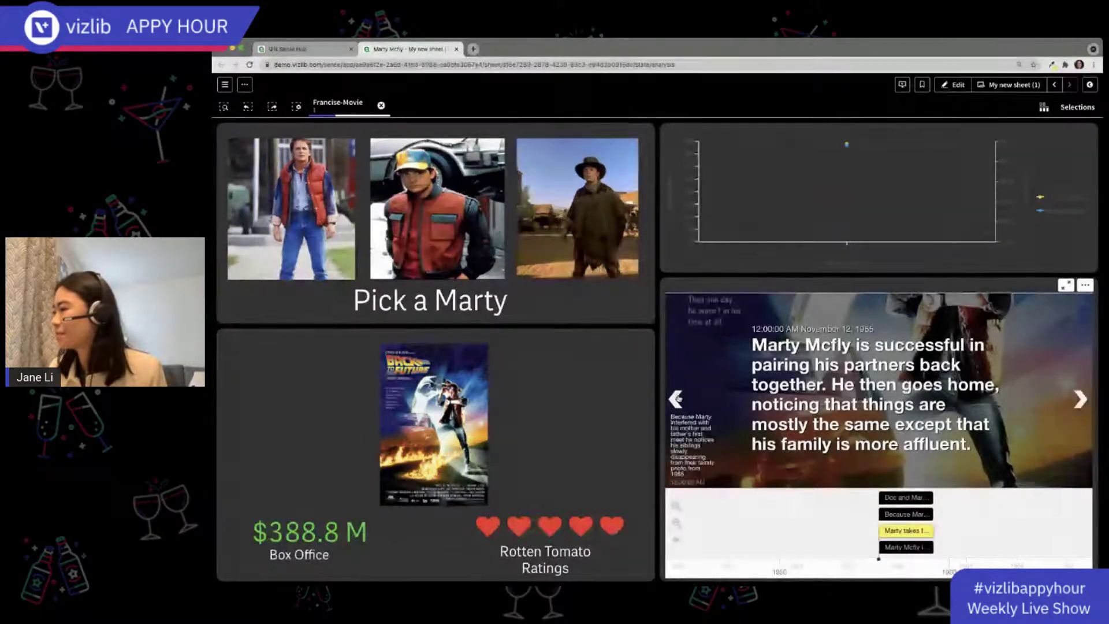
click(908, 514)
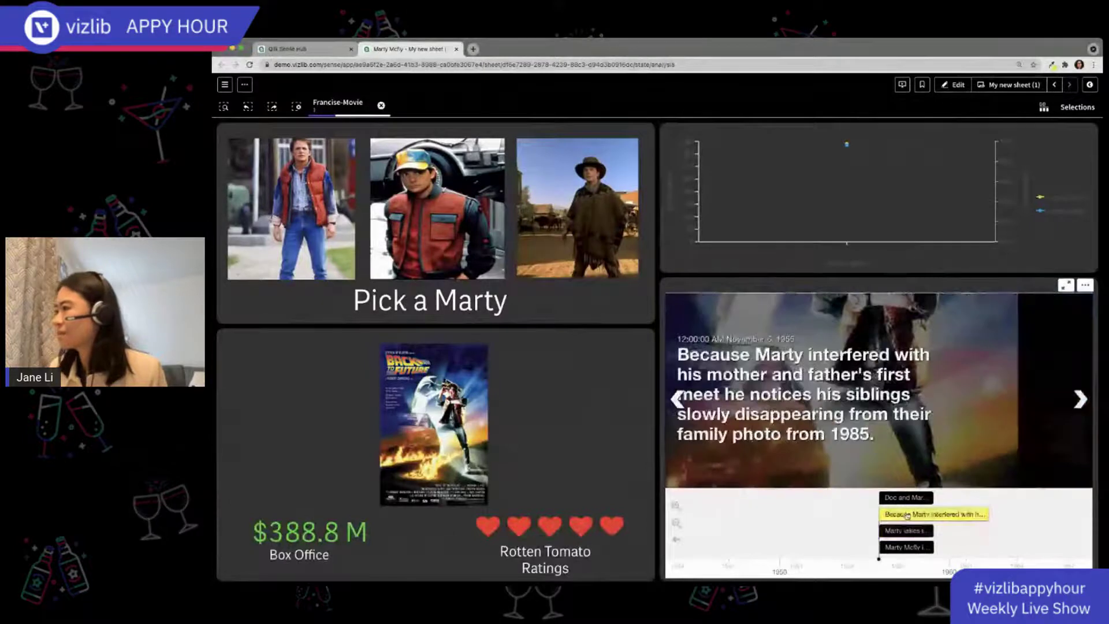
Step back from the Francise-Movie selection, resume editing the sheet and select the DeLorean KPI object
click(954, 85)
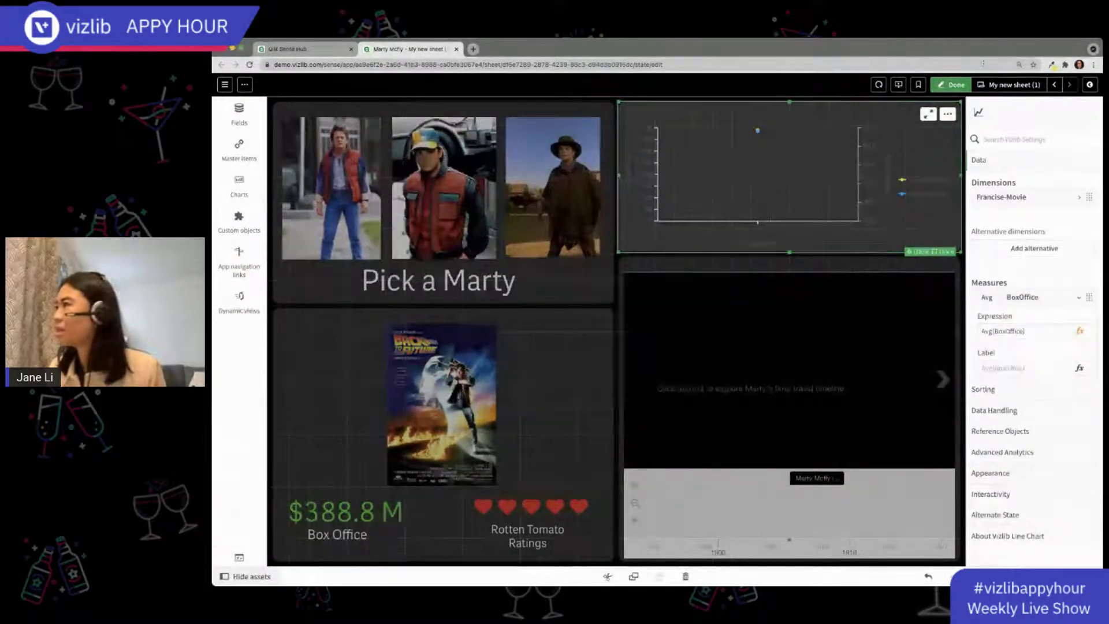
click(951, 85)
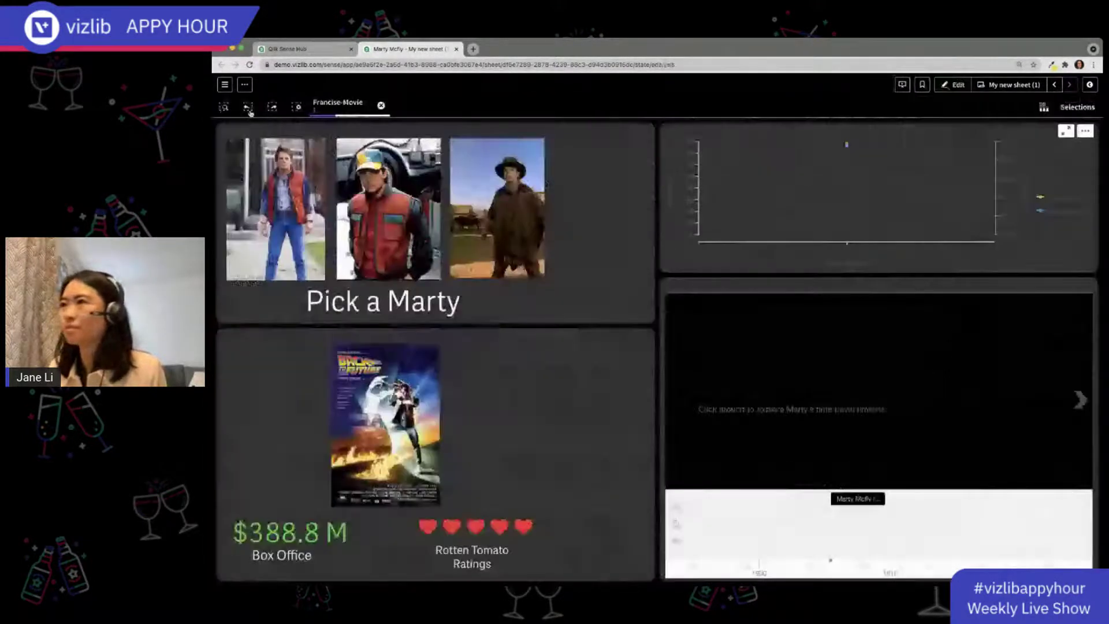
click(249, 109)
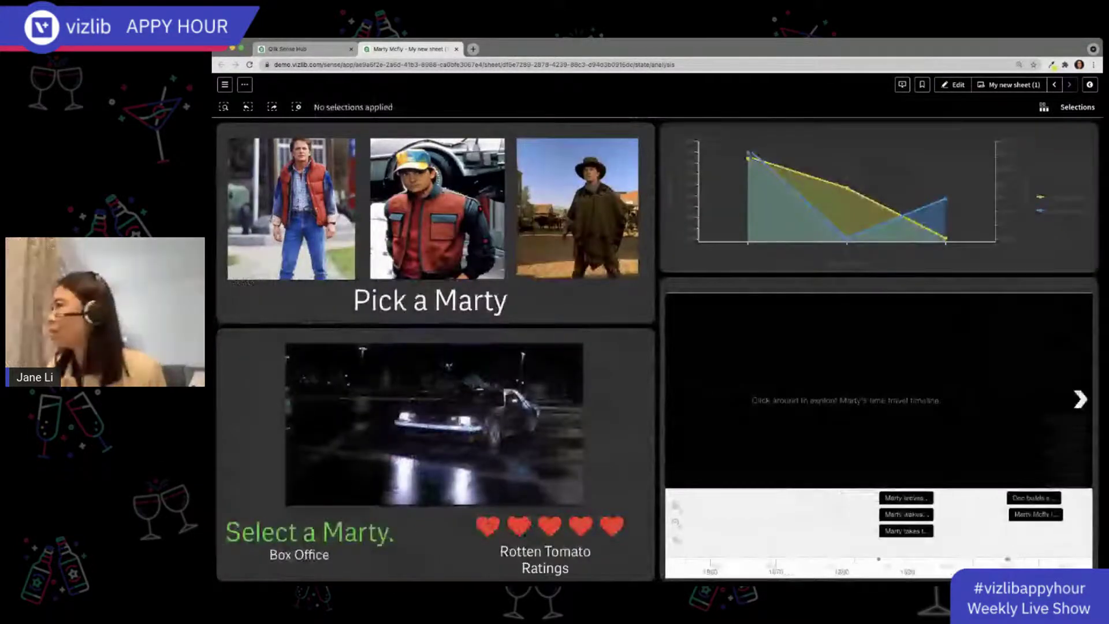
click(953, 85)
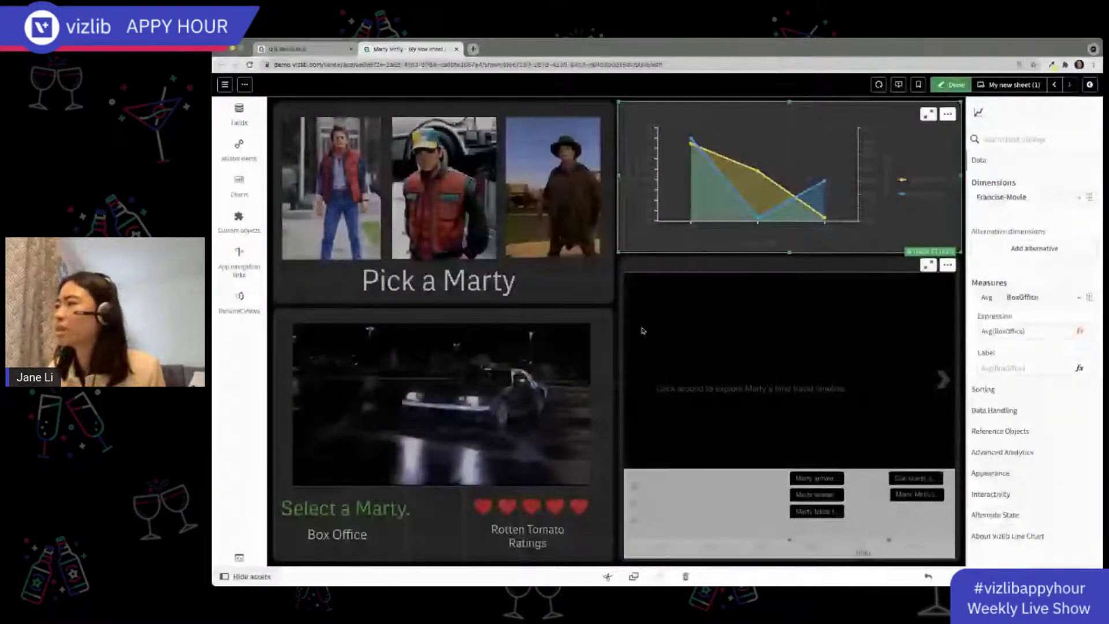
click(512, 439)
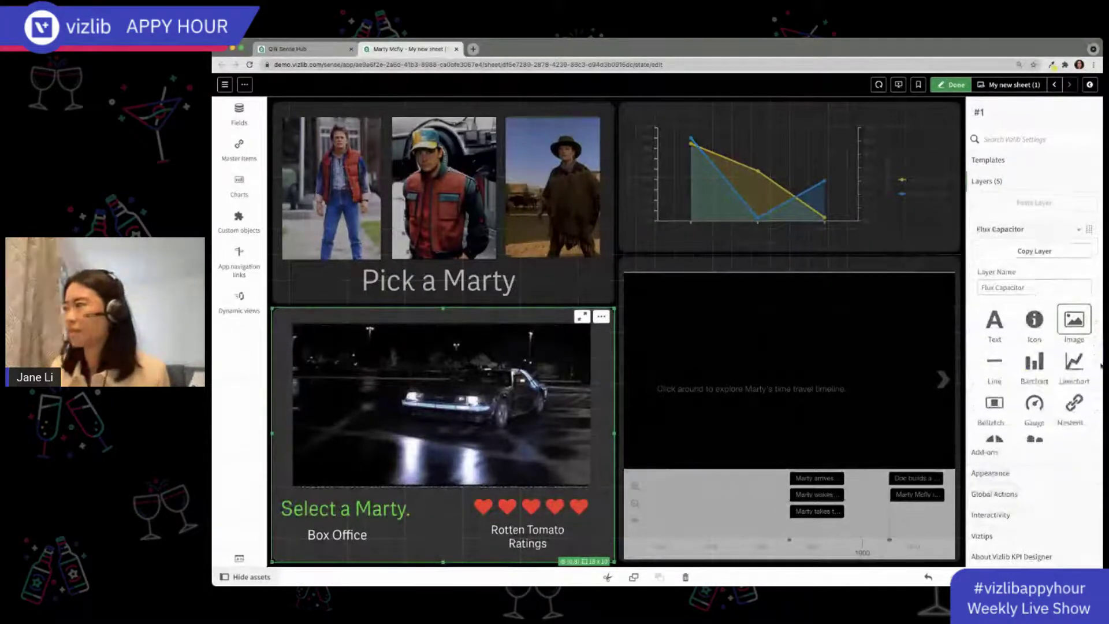
Try switching the Flux Capacitor layer to the Linechart type, then undo the change
click(1075, 292)
scroll(1069, 317, down, 5)
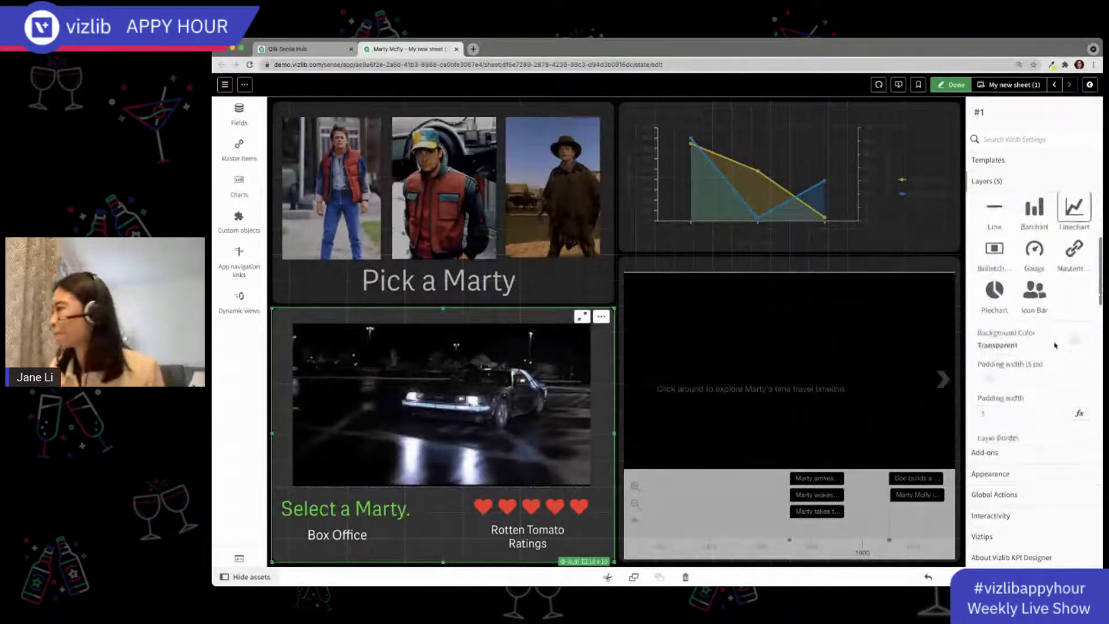
scroll(1059, 342, up, 2)
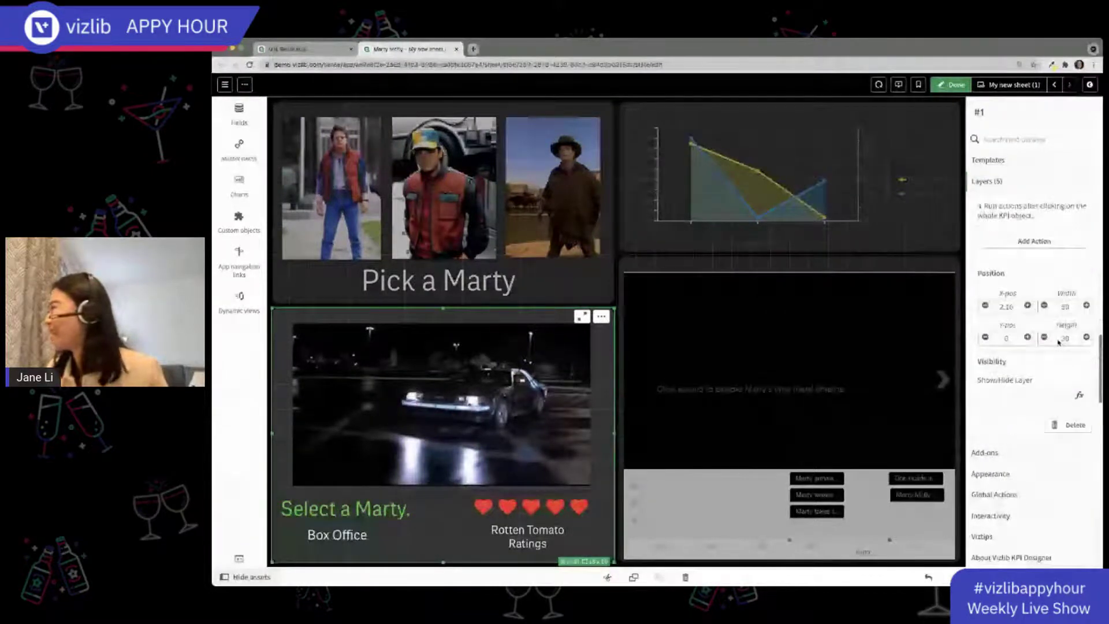
scroll(1057, 341, up, 2)
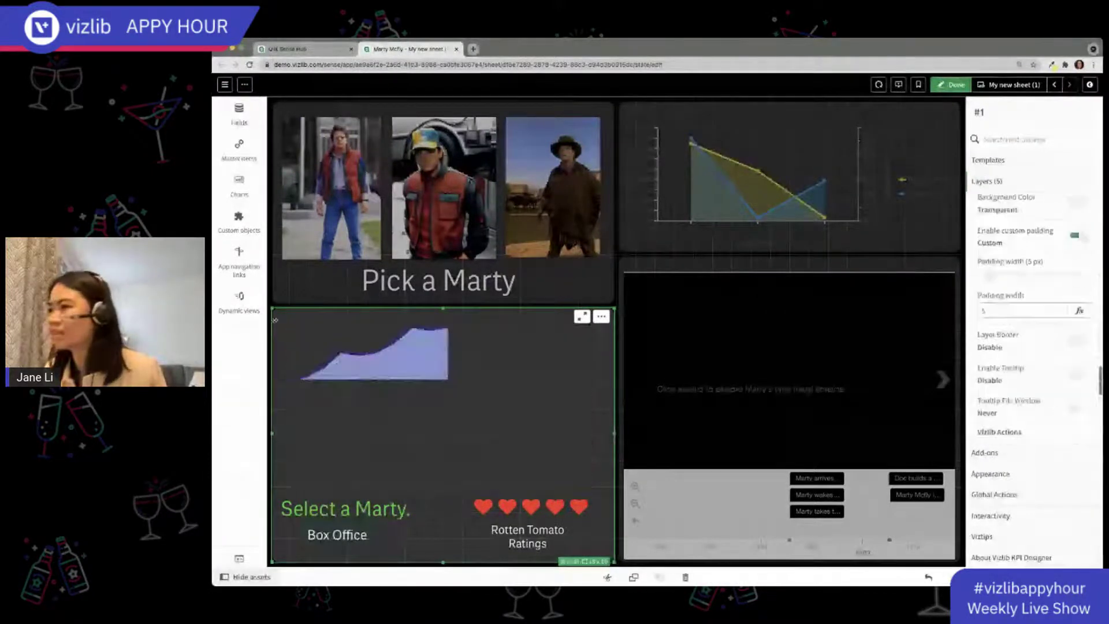
drag(414, 388, 439, 377)
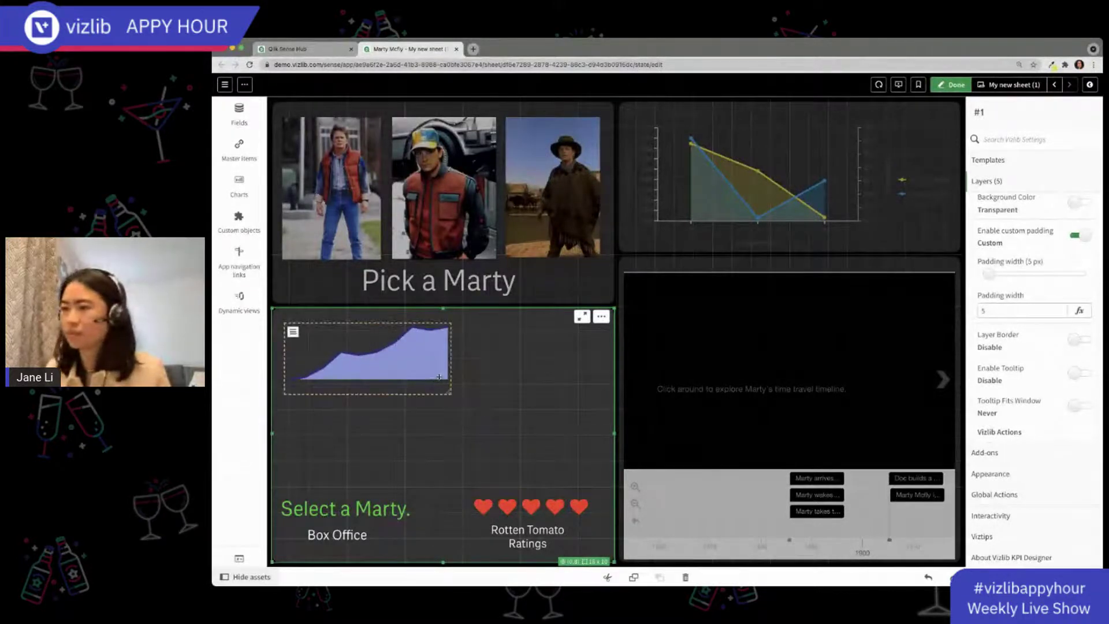
click(927, 579)
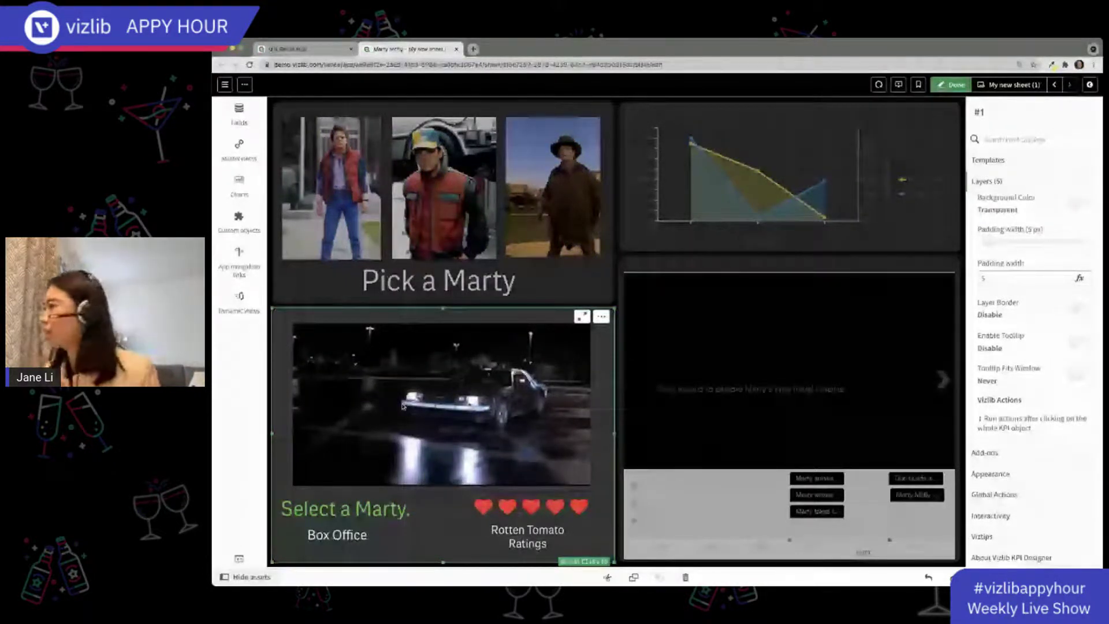
Add a sixth layer to the DeLorean KPI object and make it a Barchart
click(403, 406)
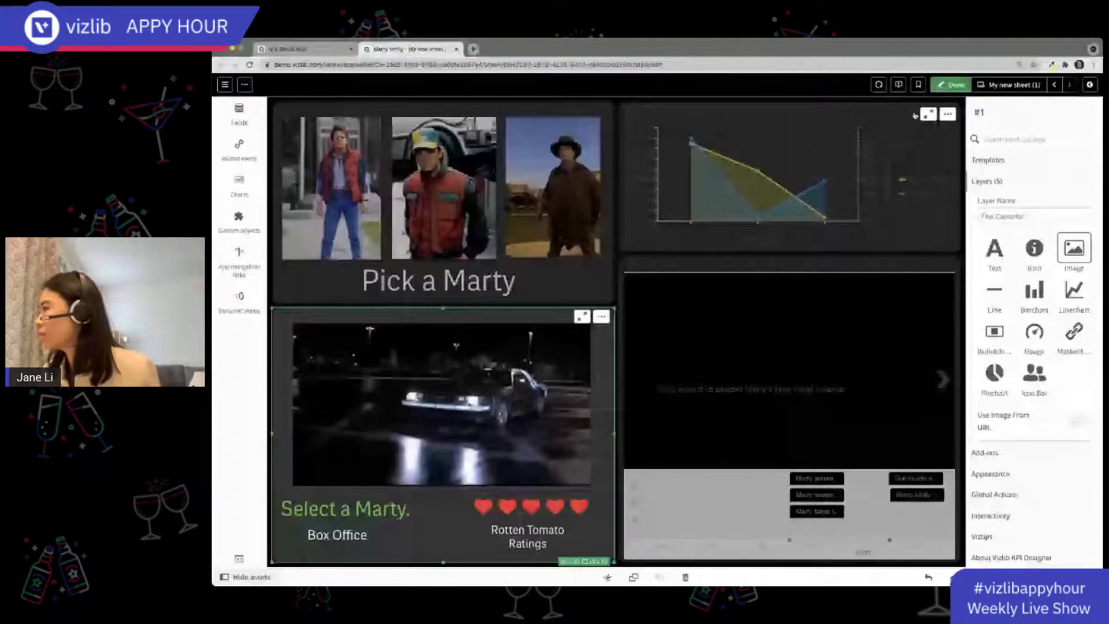
scroll(1050, 282, up, 1)
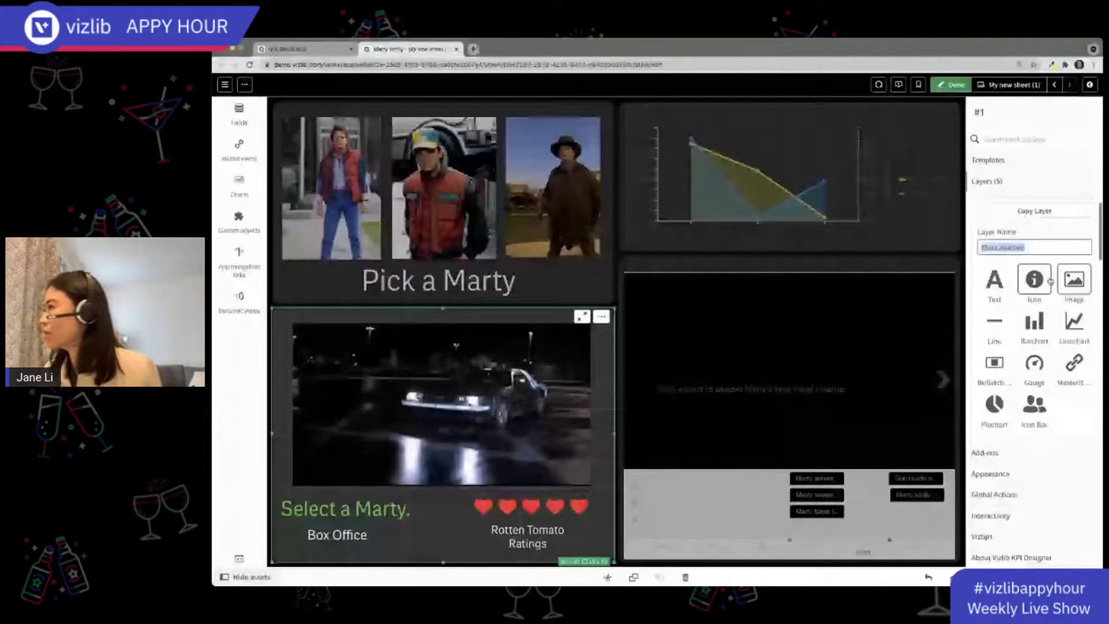
click(1032, 360)
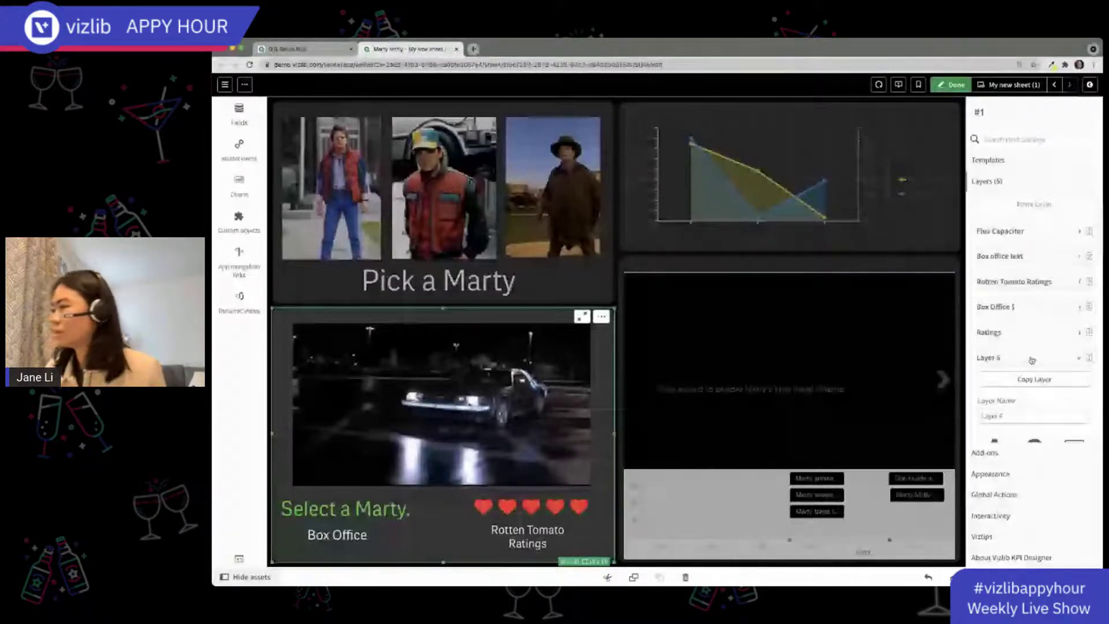
scroll(1034, 370, down, 3)
click(1037, 386)
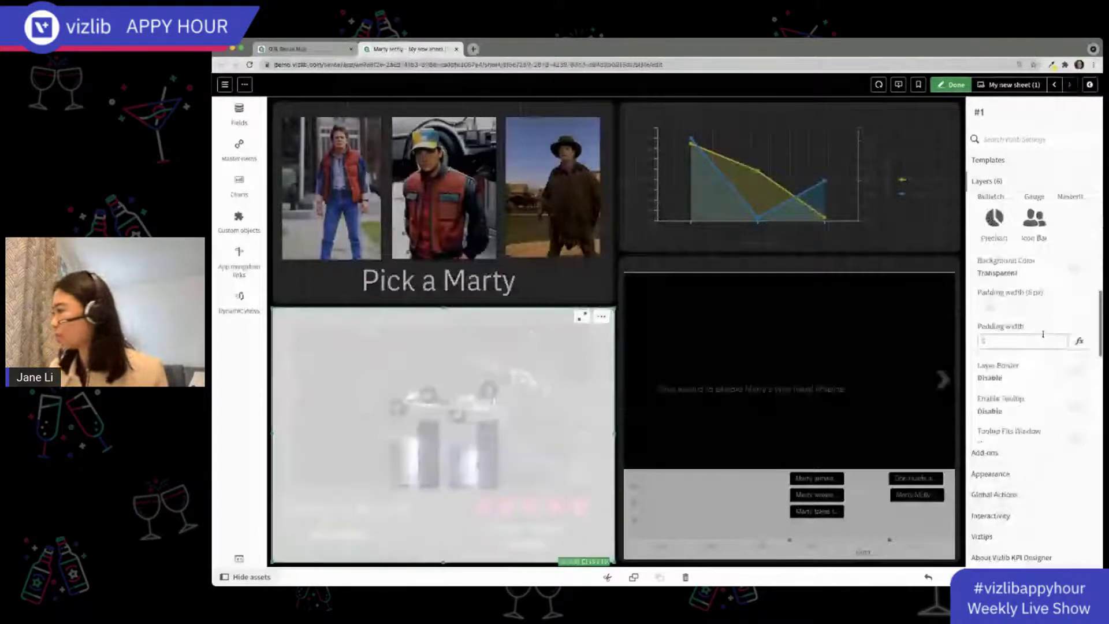
scroll(1043, 334, up, 1)
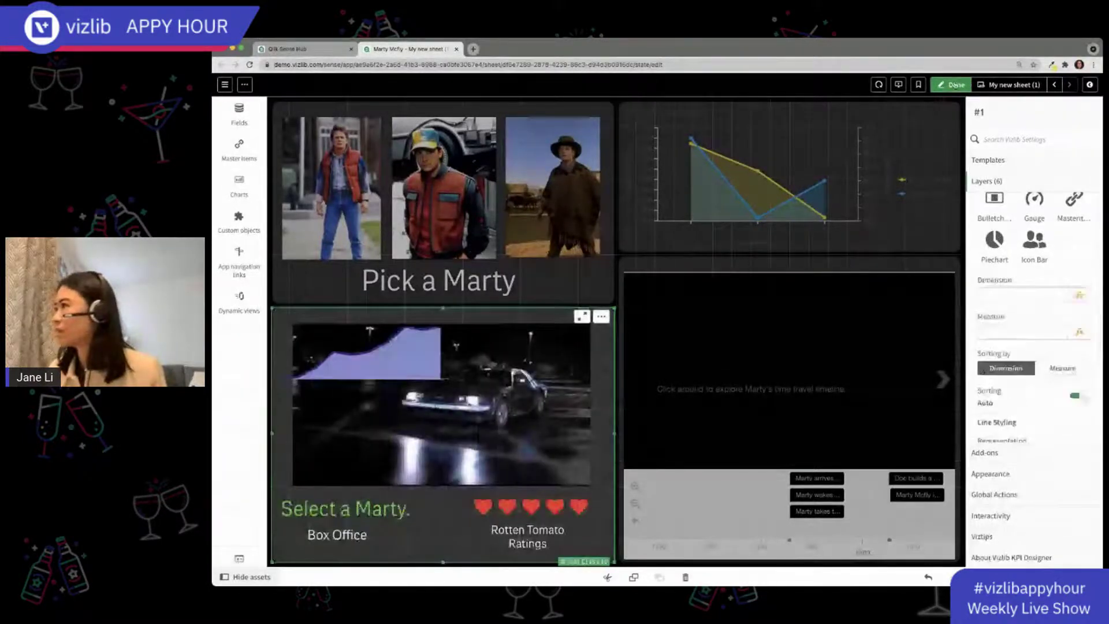
click(952, 85)
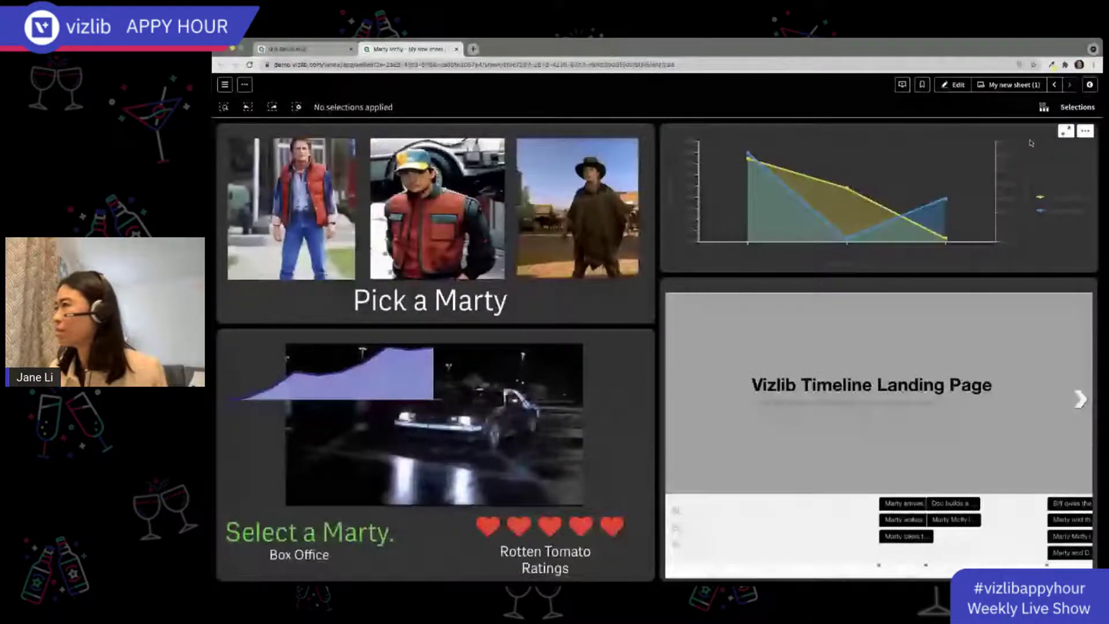
click(953, 85)
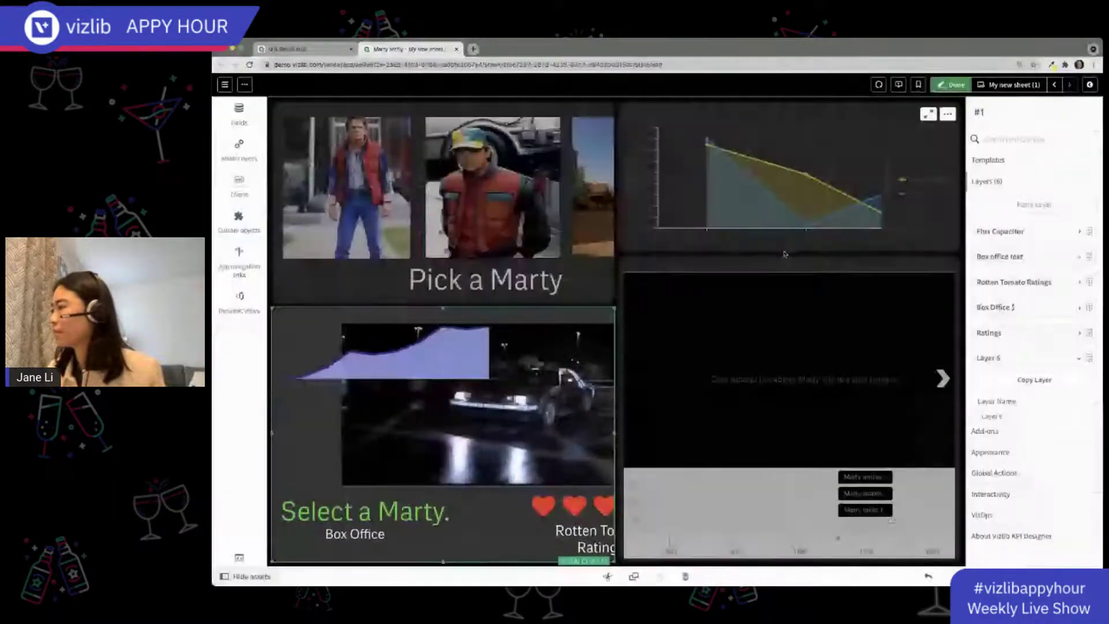
right_click(912, 234)
click(932, 208)
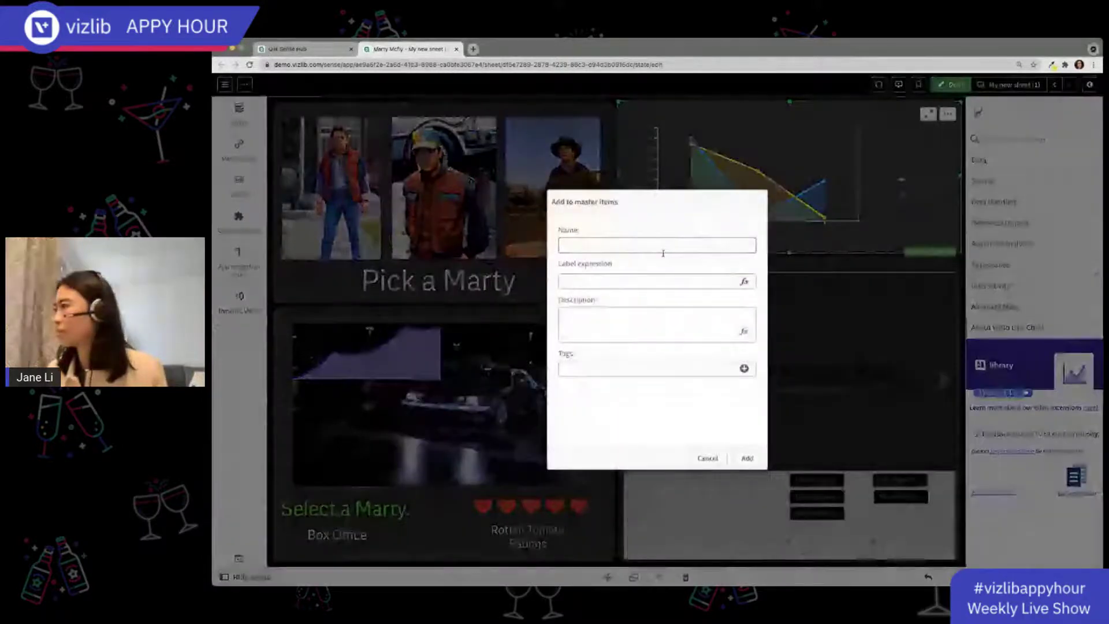
key(Escape)
Turn off the titles of the BoxOffice and RottenTomato line chart
click(1024, 249)
click(990, 493)
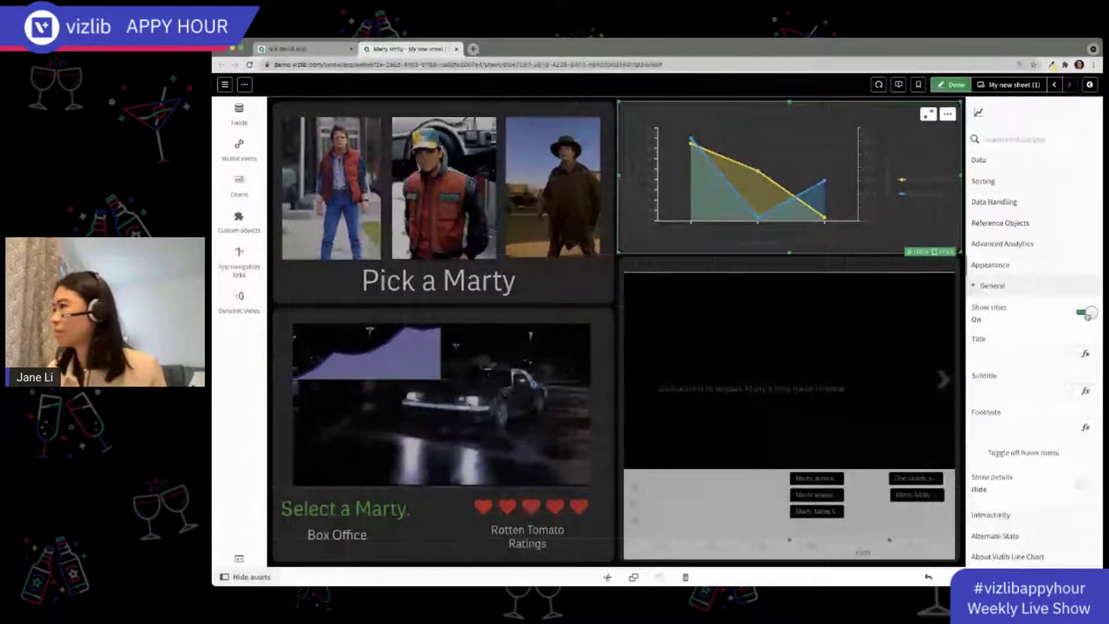
click(1085, 313)
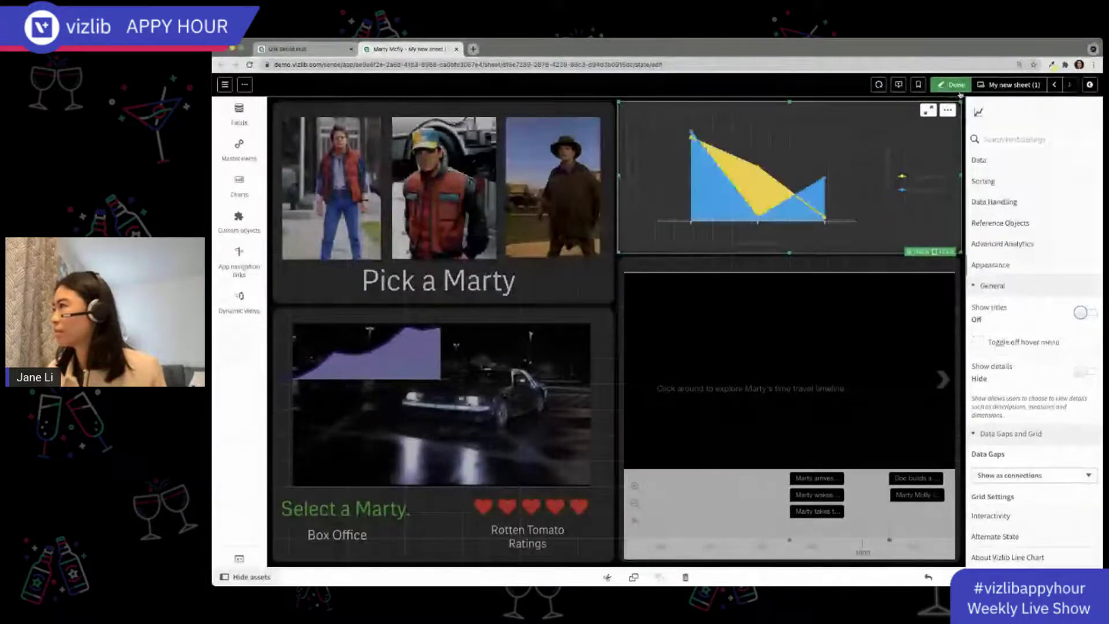
click(955, 86)
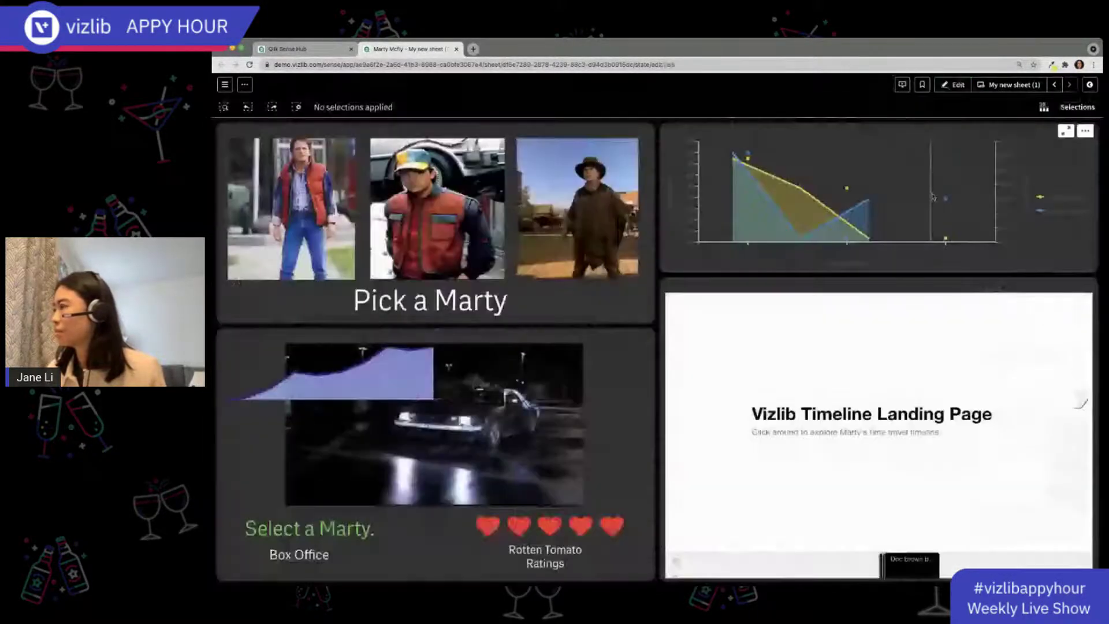
right_click(933, 197)
right_click(839, 181)
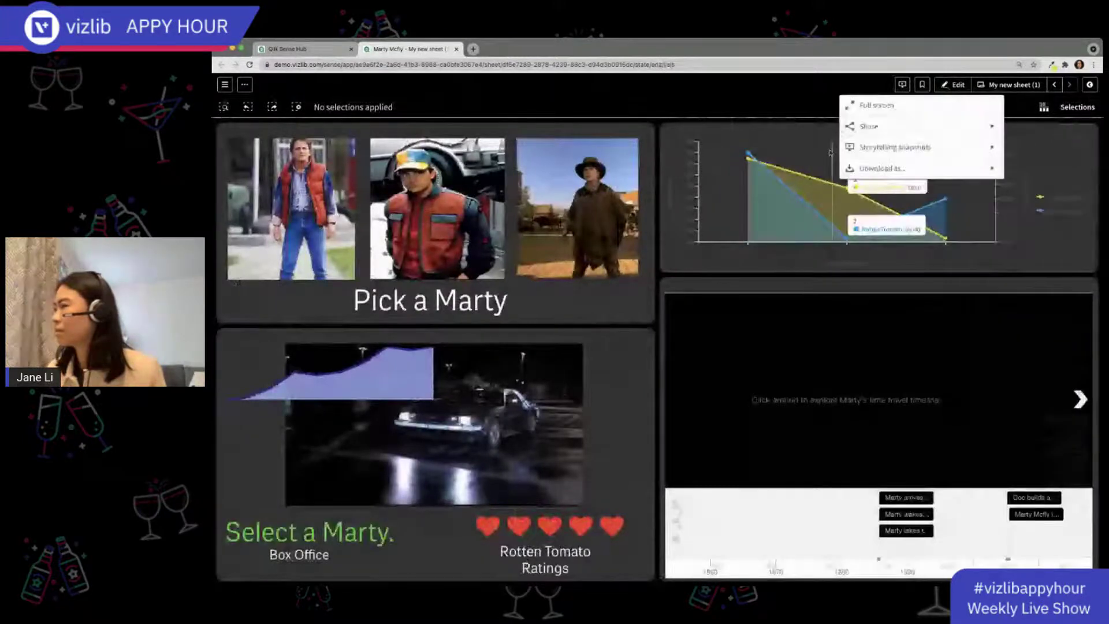
click(960, 88)
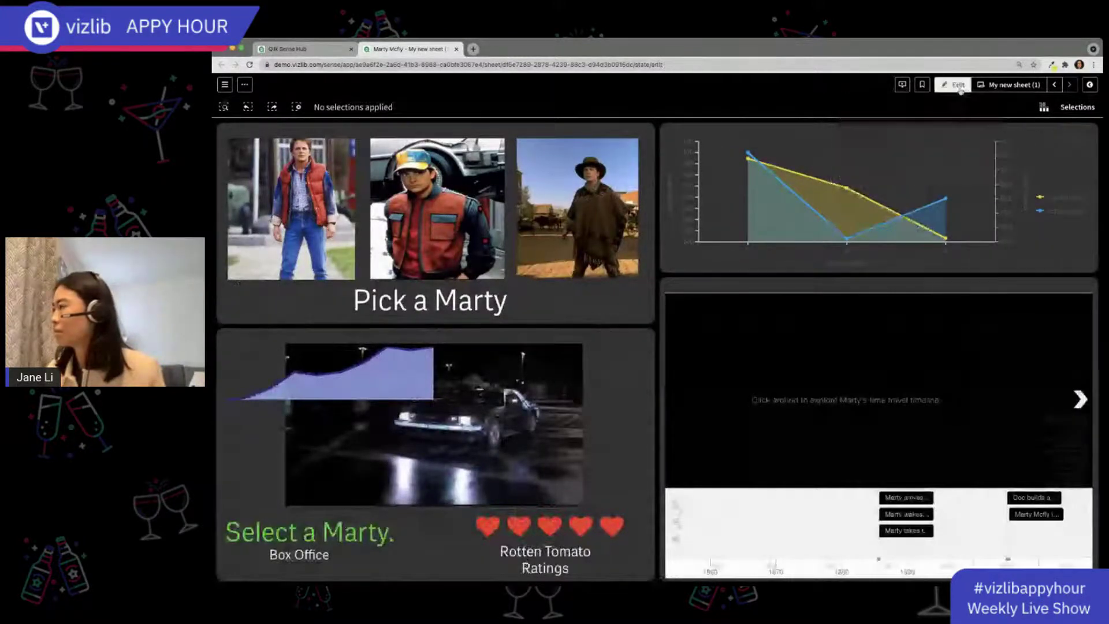
Add the BoxOffice and RottenTomato line chart to the master items under the name Line Chart
click(873, 243)
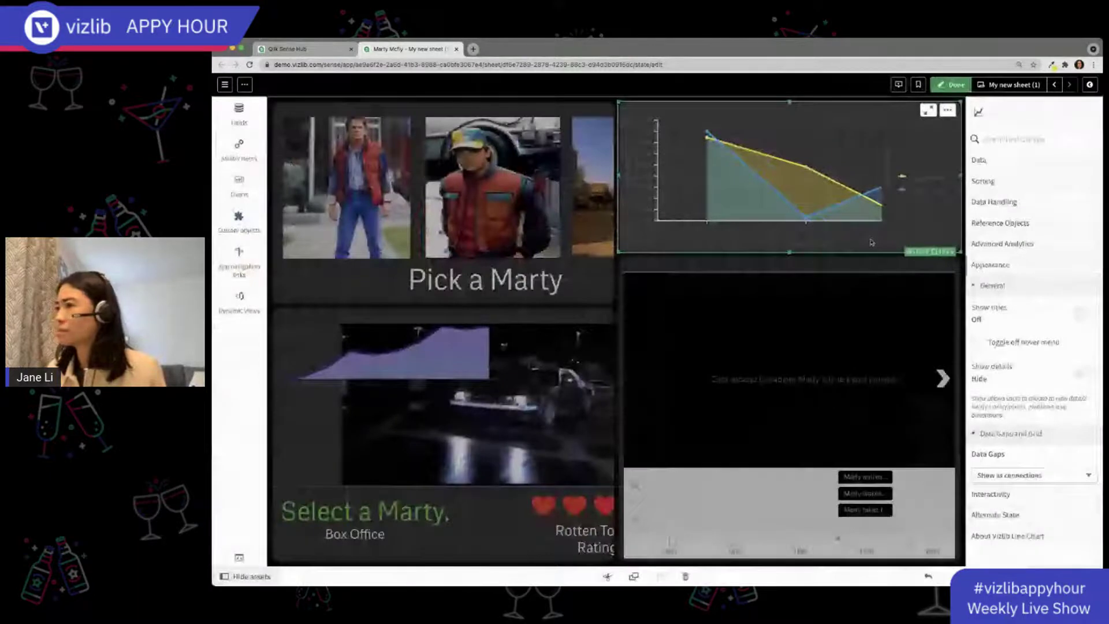
right_click(873, 242)
click(690, 214)
text(L)
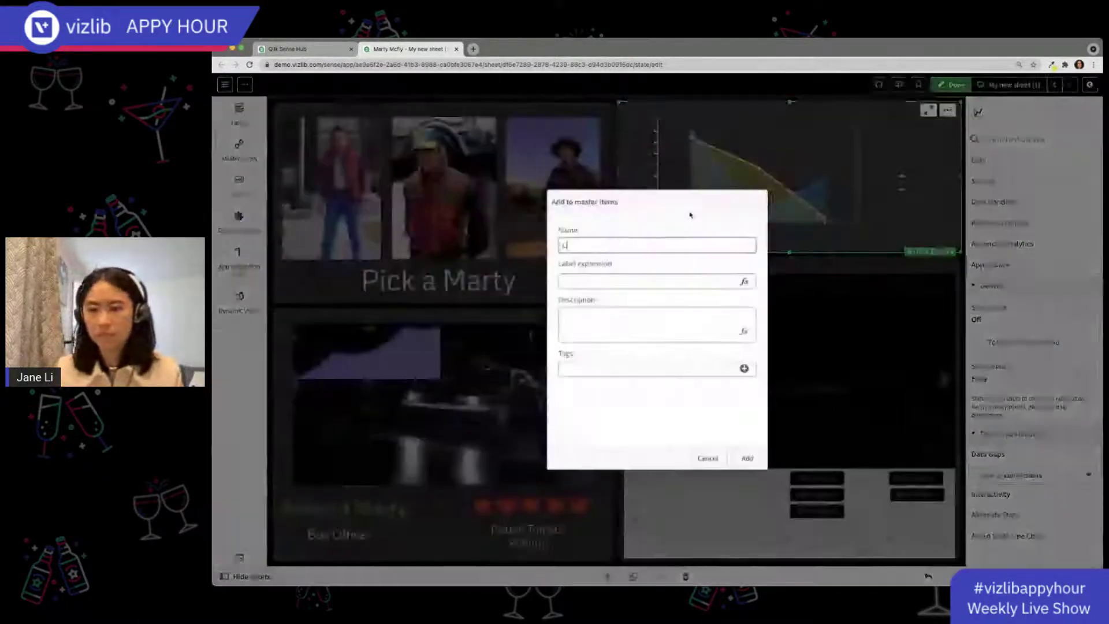
text(ine Chart)
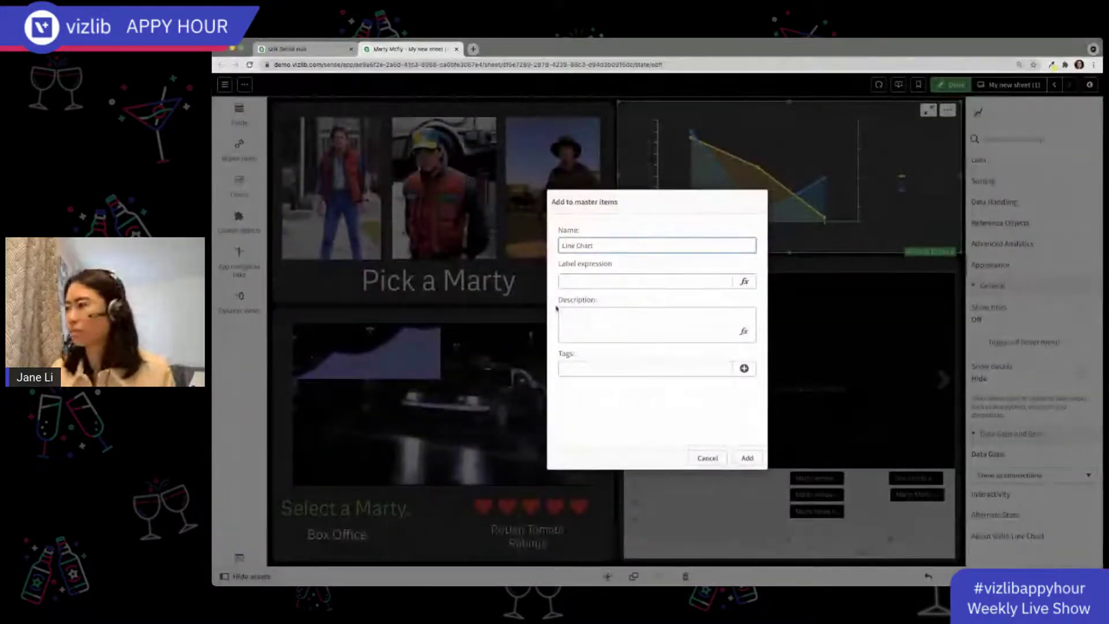
click(748, 458)
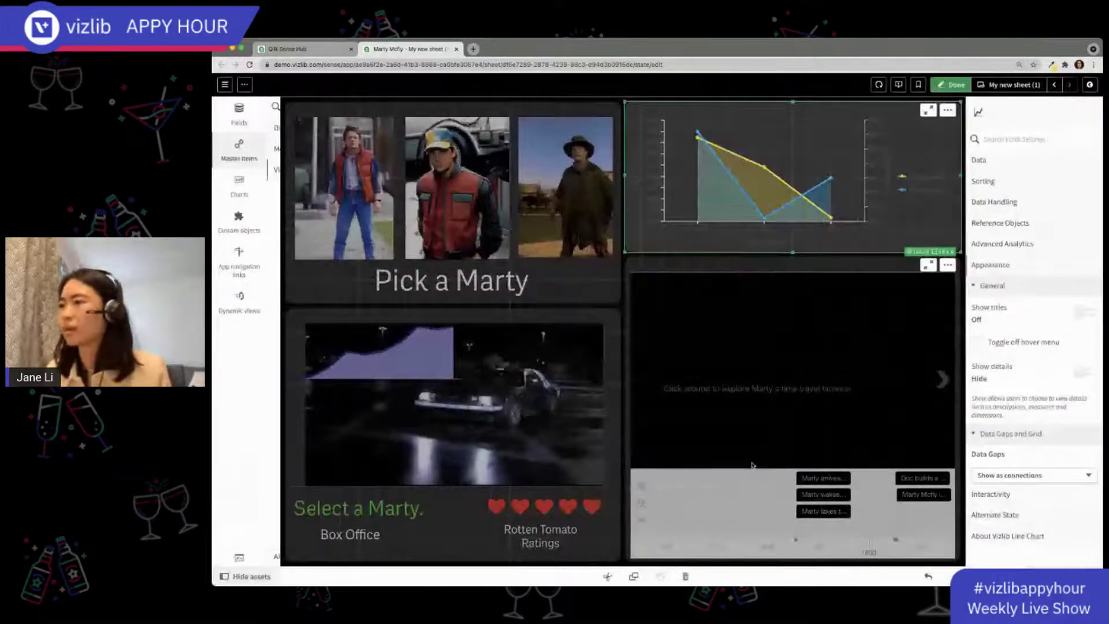
Change the sixth layer of the DeLorean KPI object to a master item layer showing Line Chart (VizlibLineChart)
click(555, 428)
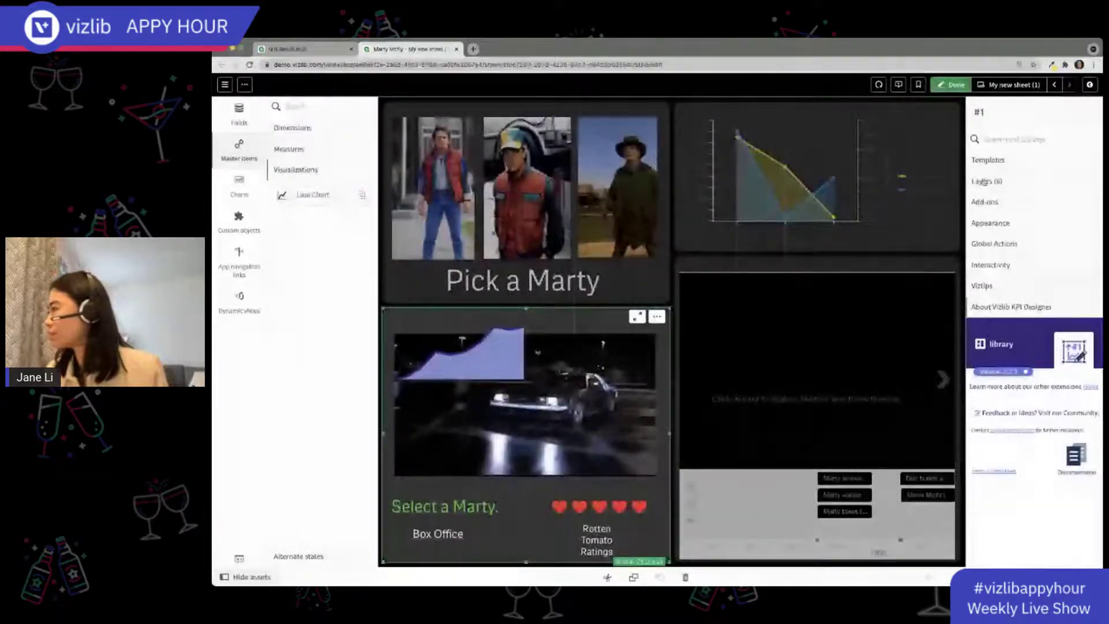
click(986, 182)
scroll(1092, 325, down, 1)
scroll(1067, 299, down, 5)
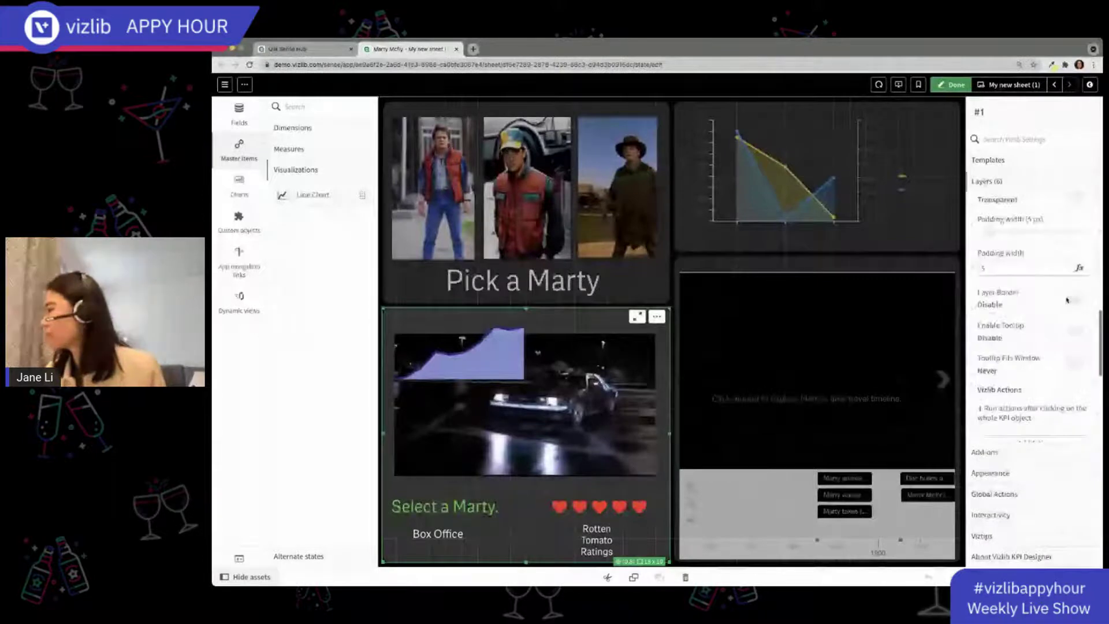
scroll(1065, 300, down, 1)
scroll(1062, 301, up, 5)
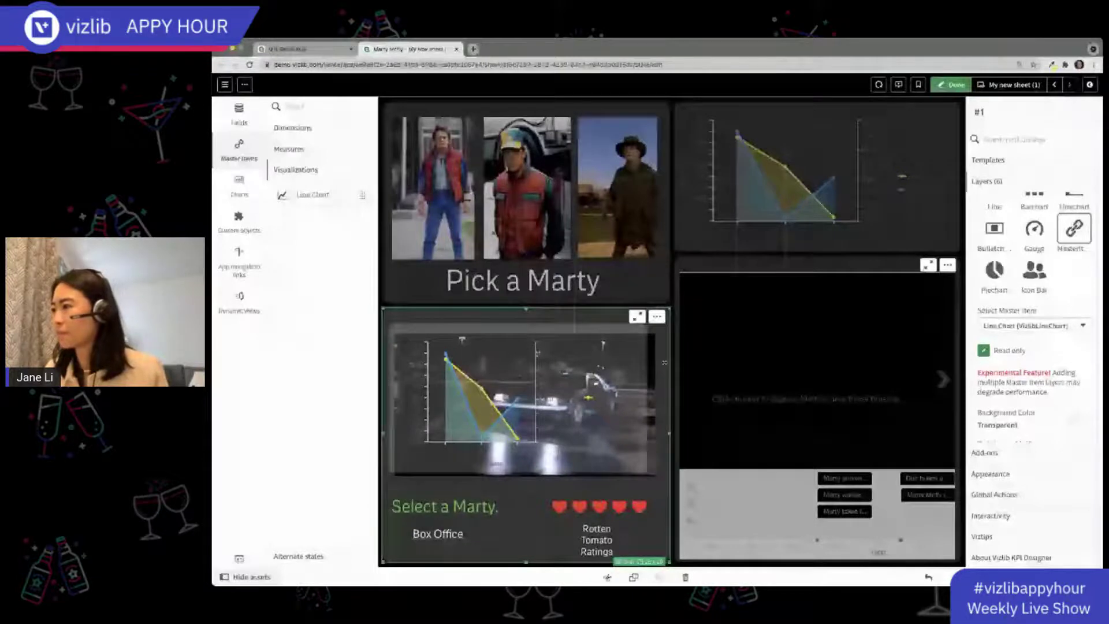
Try to move the master item line chart layer lower within the DeLorean KPI object
scroll(1049, 339, up, 4)
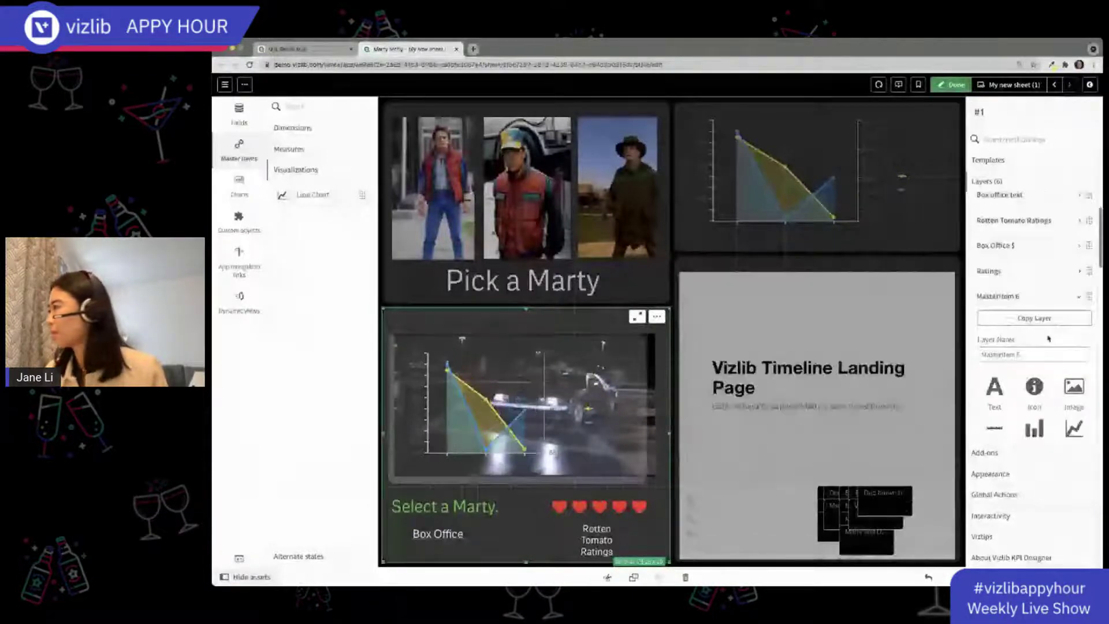
scroll(1048, 339, down, 4)
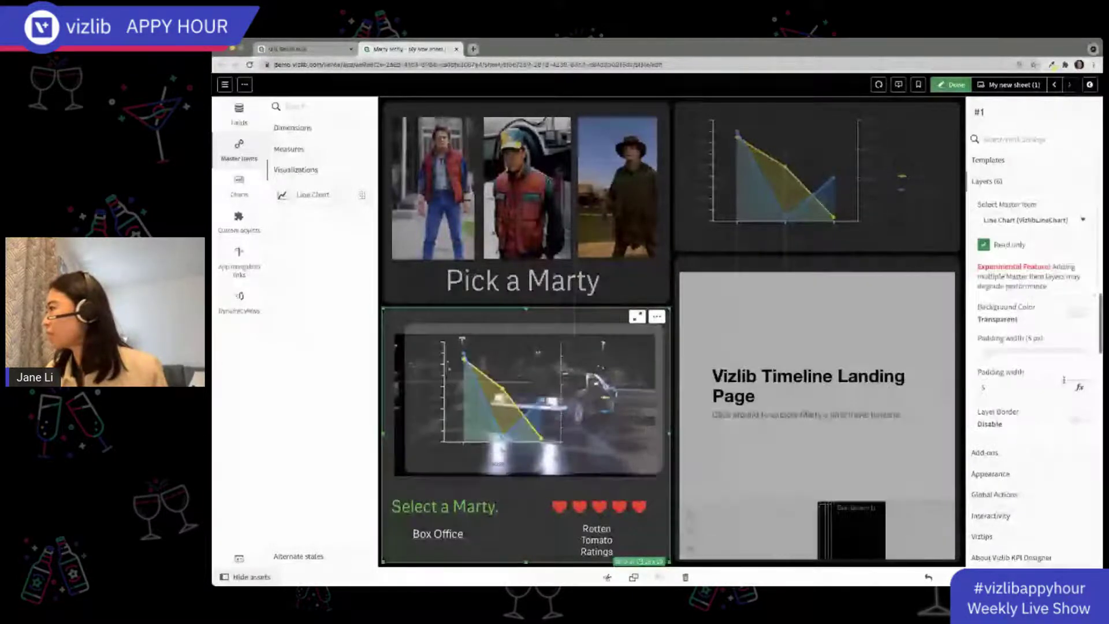
scroll(1027, 257, down, 4)
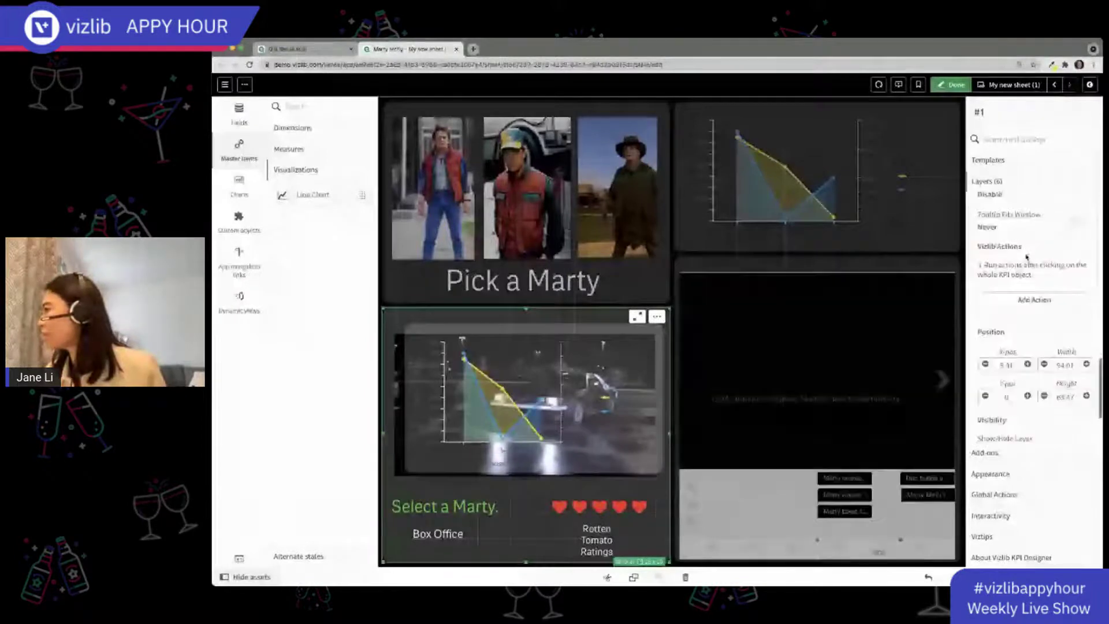
scroll(1026, 257, down, 2)
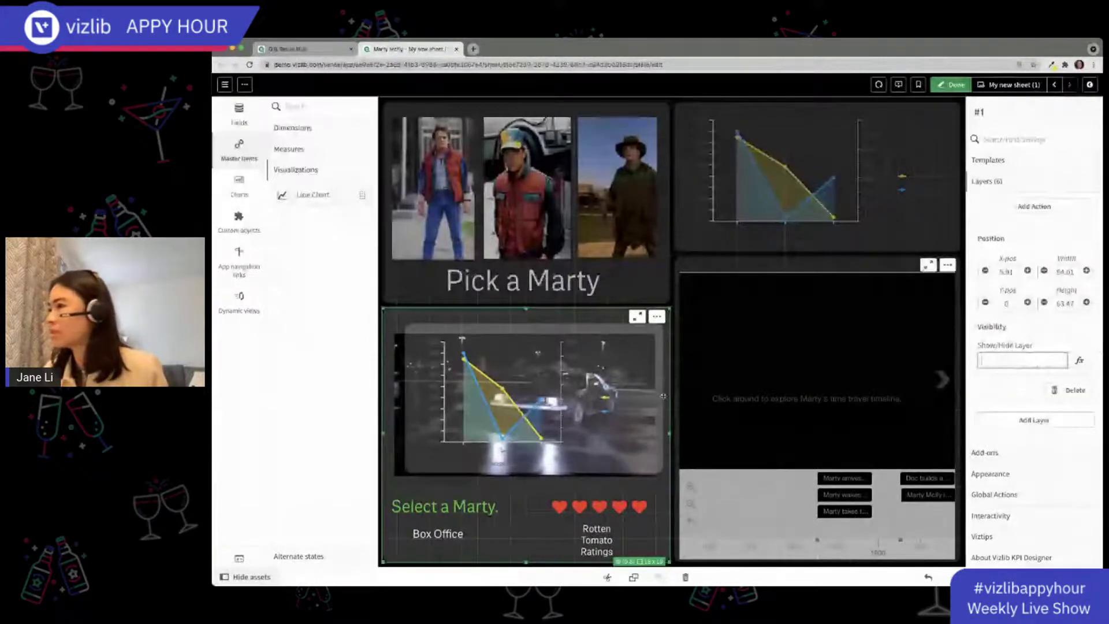
drag(538, 338, 532, 385)
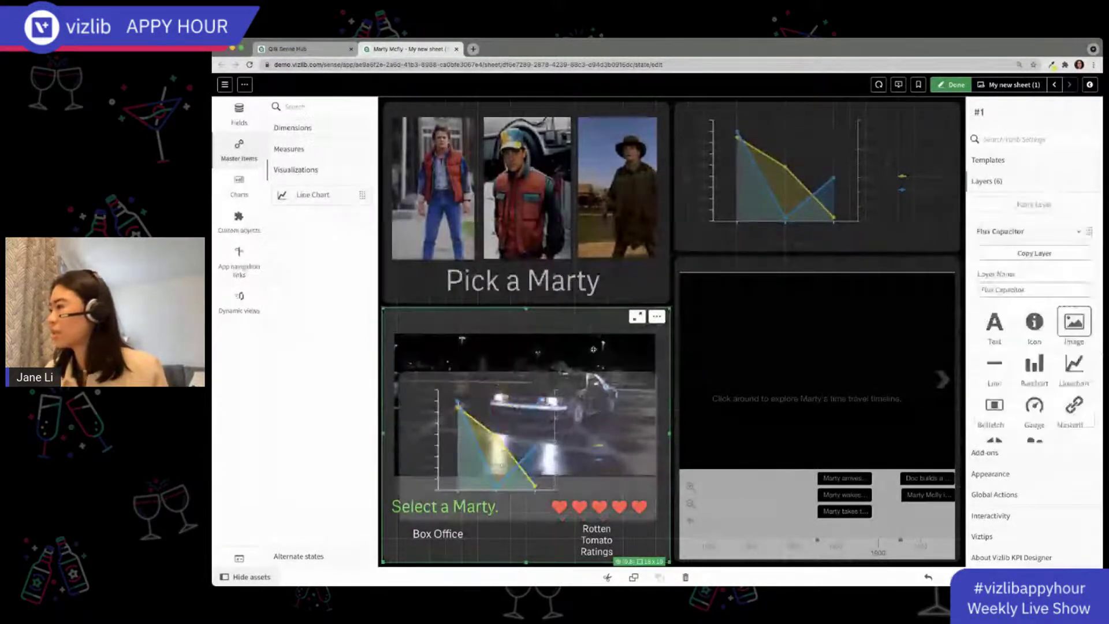
scroll(1051, 334, down, 3)
scroll(1050, 334, down, 5)
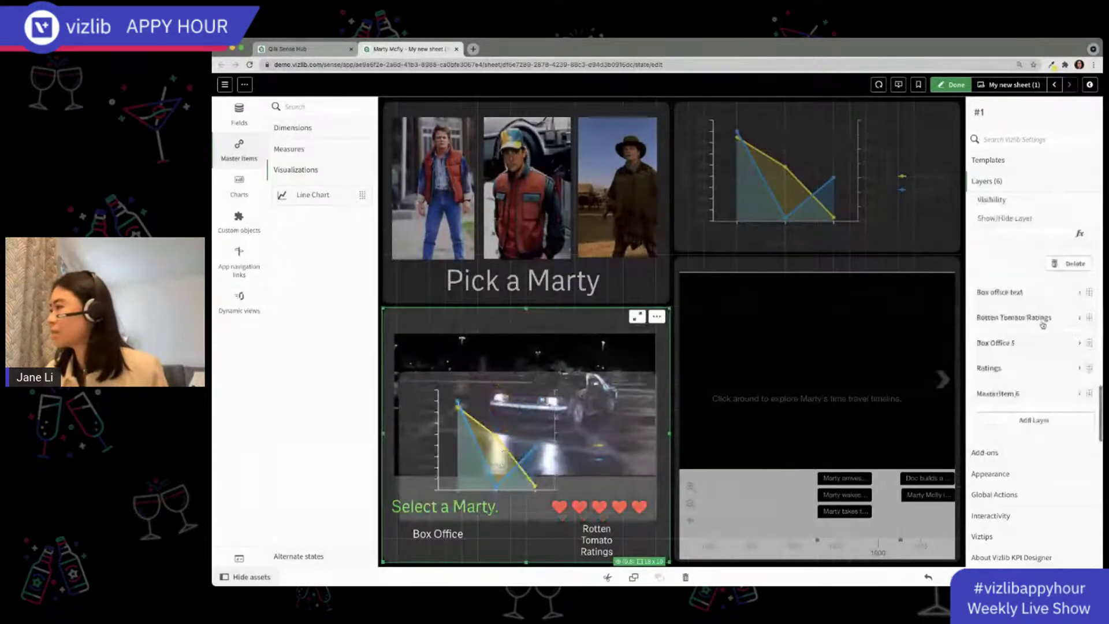
scroll(1043, 323, up, 1)
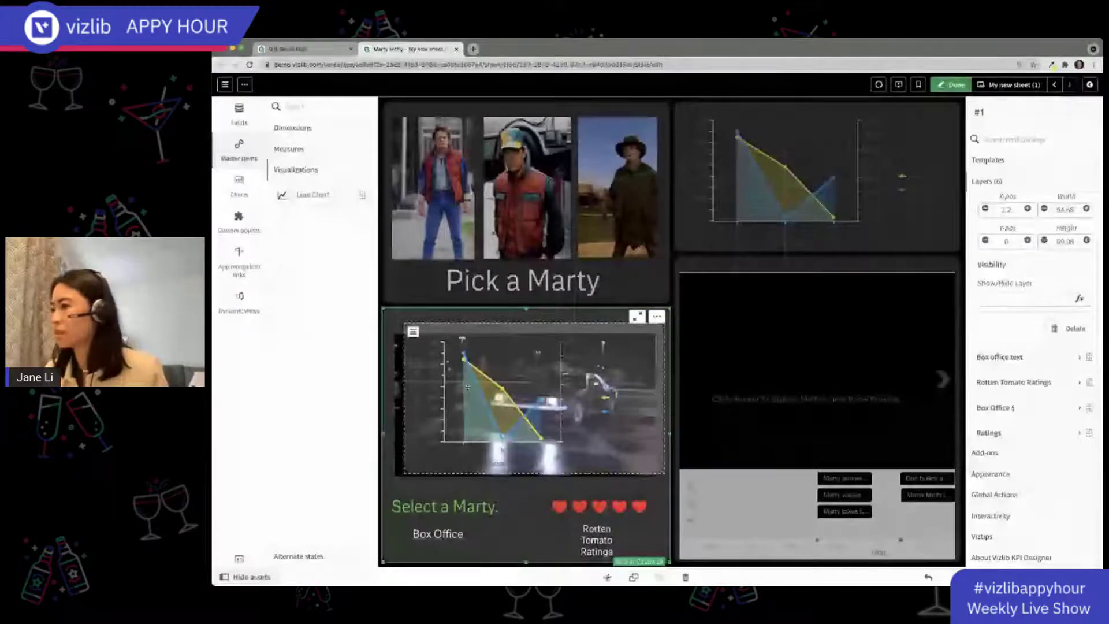
click(468, 387)
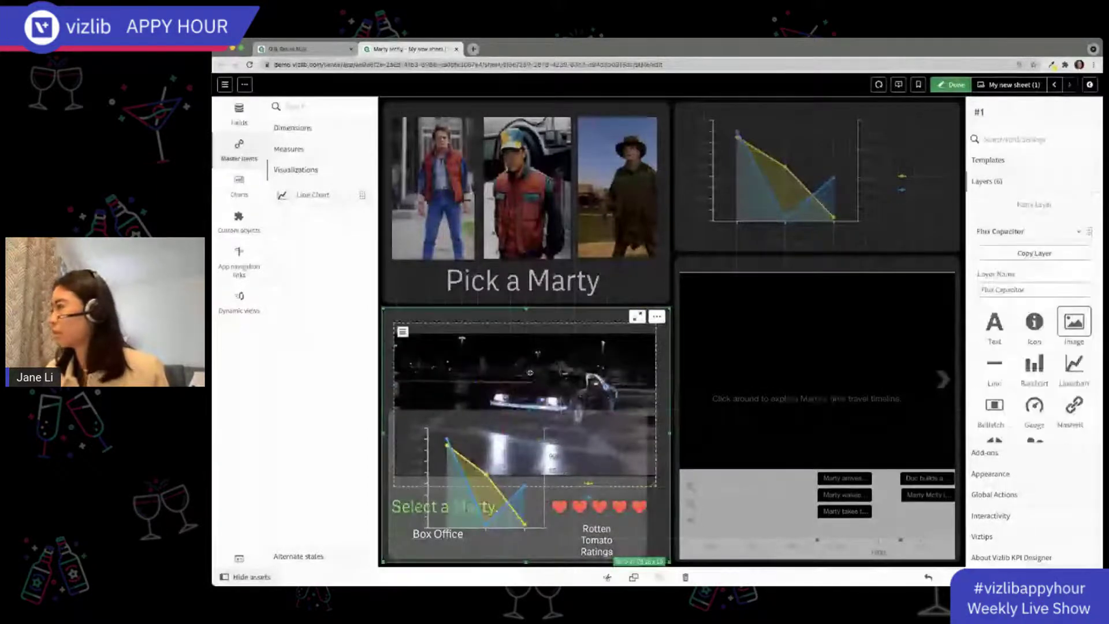
Copy the whole image URL expression of the Flux Capacitor layer and leave its expression editor
scroll(1075, 373, down, 3)
scroll(1075, 372, down, 5)
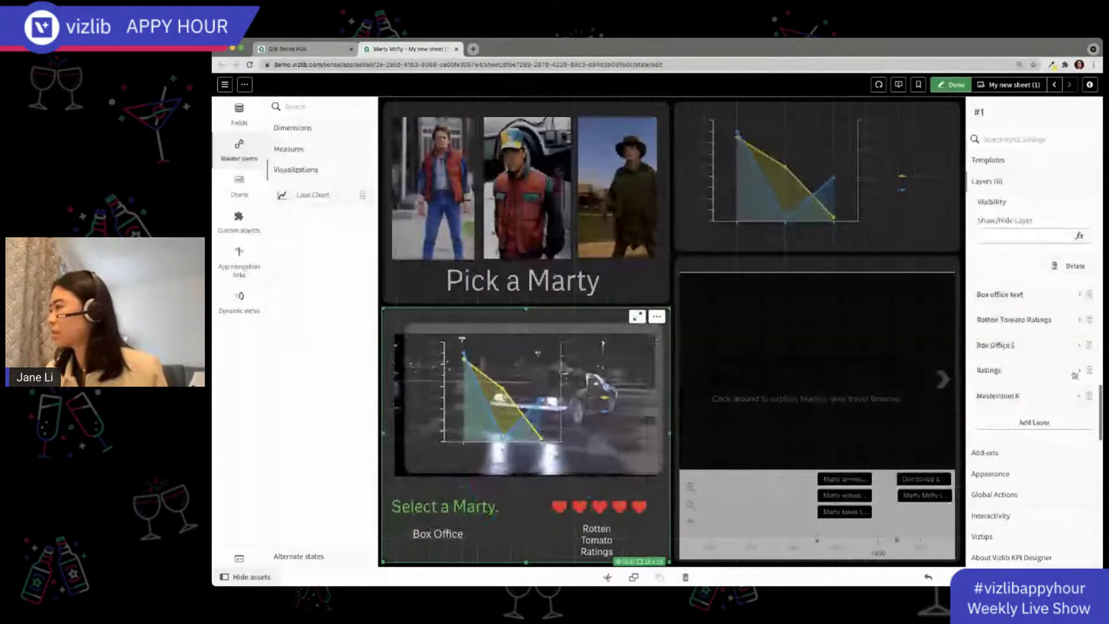
scroll(1051, 347, up, 6)
scroll(1051, 347, down, 1)
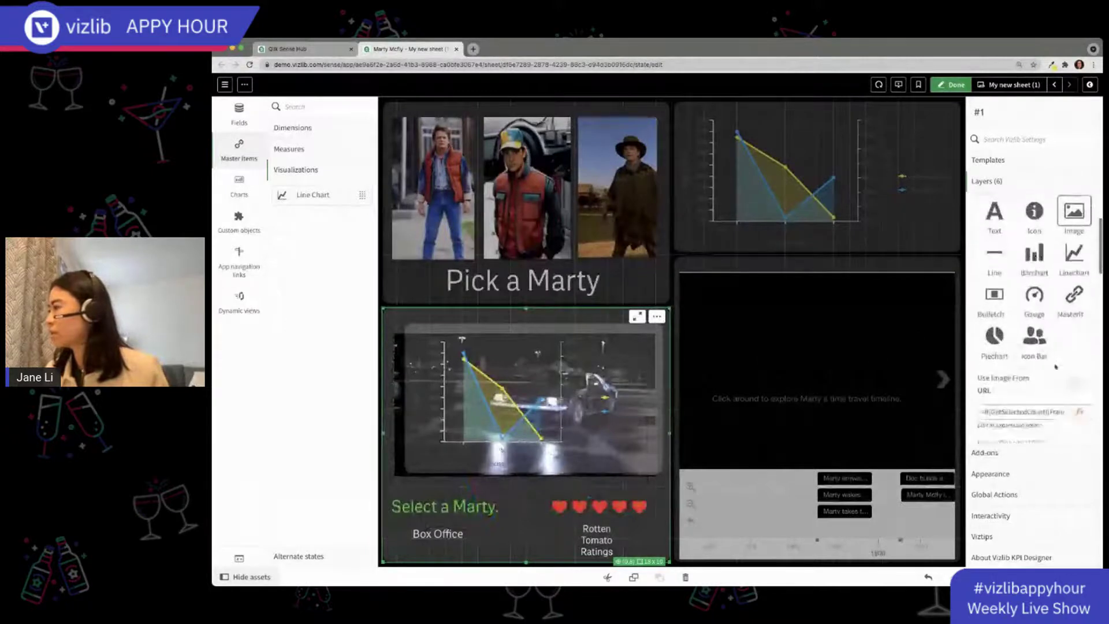
click(1078, 405)
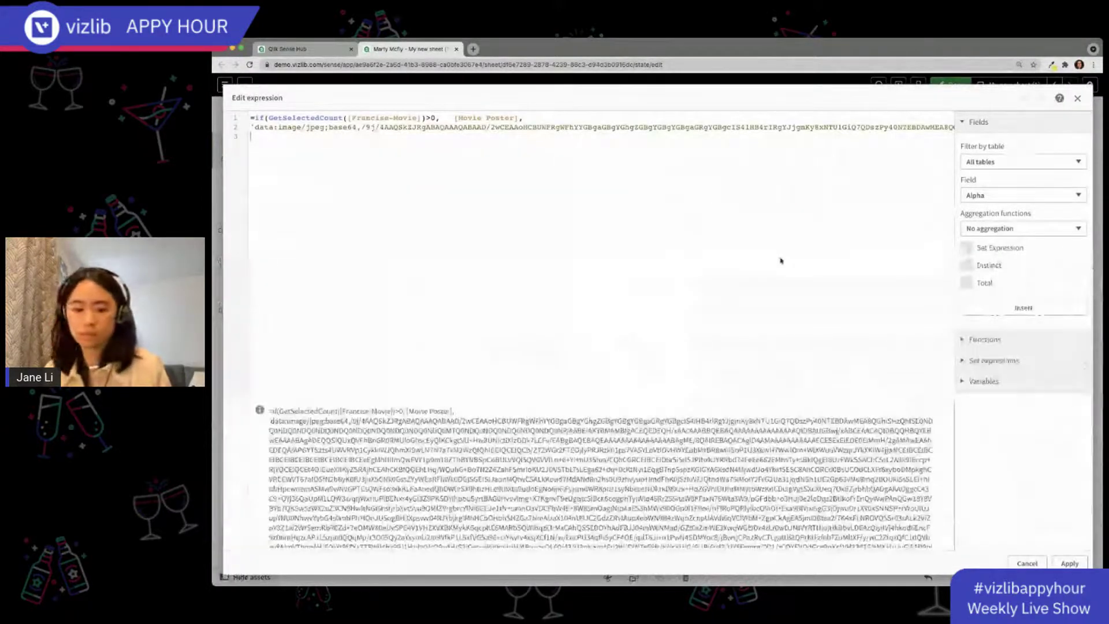
key(ctrl+a)
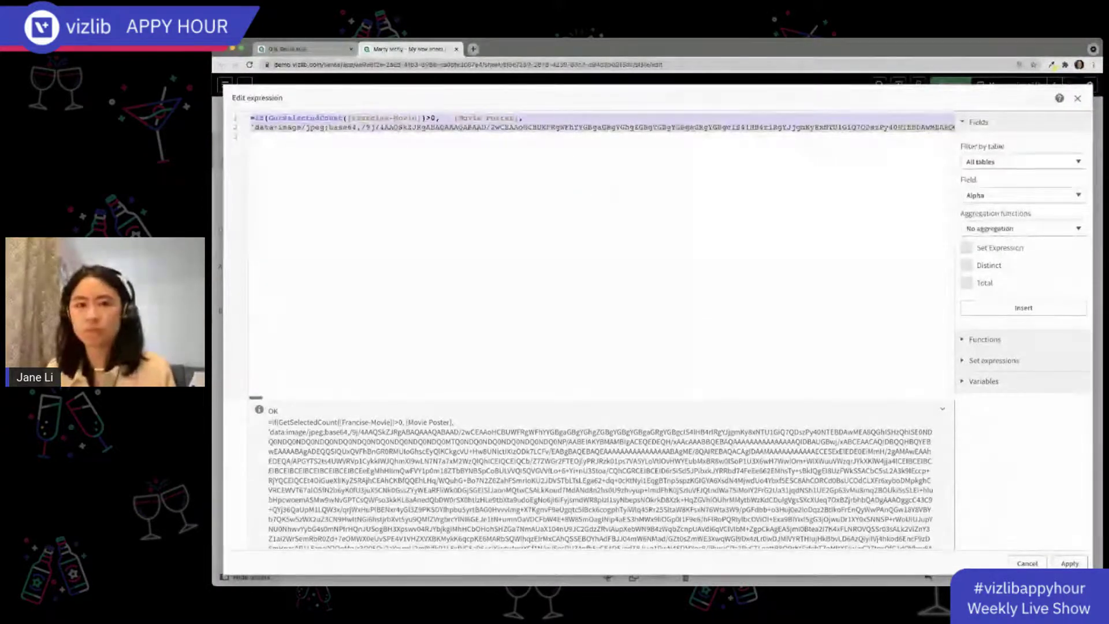
click(1078, 99)
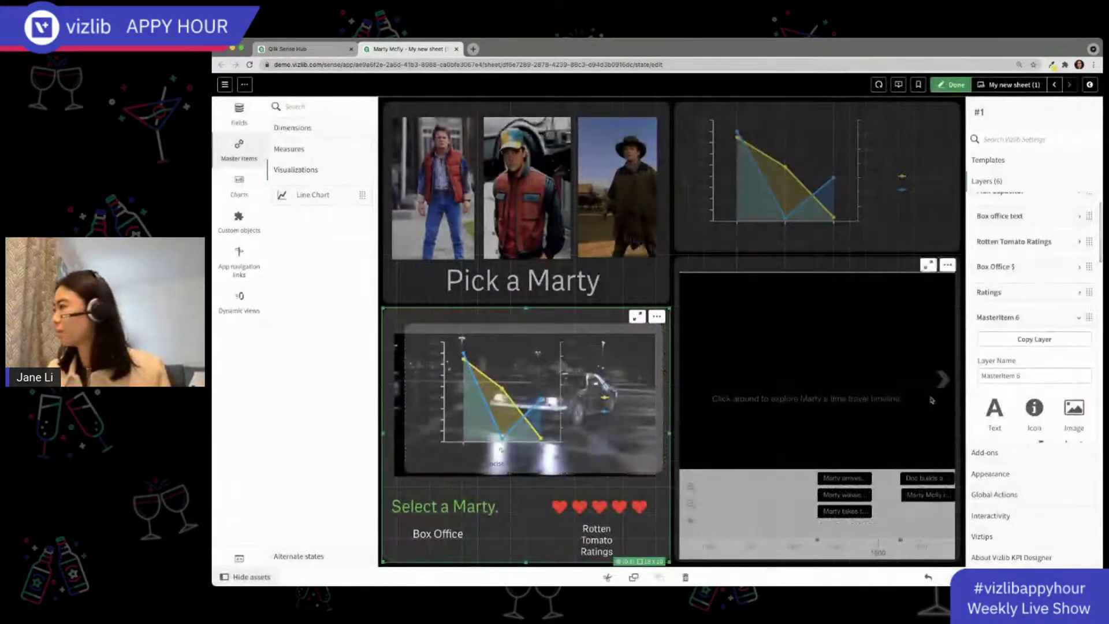
Paste the copied GetSelectedCount([Francise-Movie]) expression into the show/hide condition of the MasterItem 6 layer
scroll(1055, 330, down, 10)
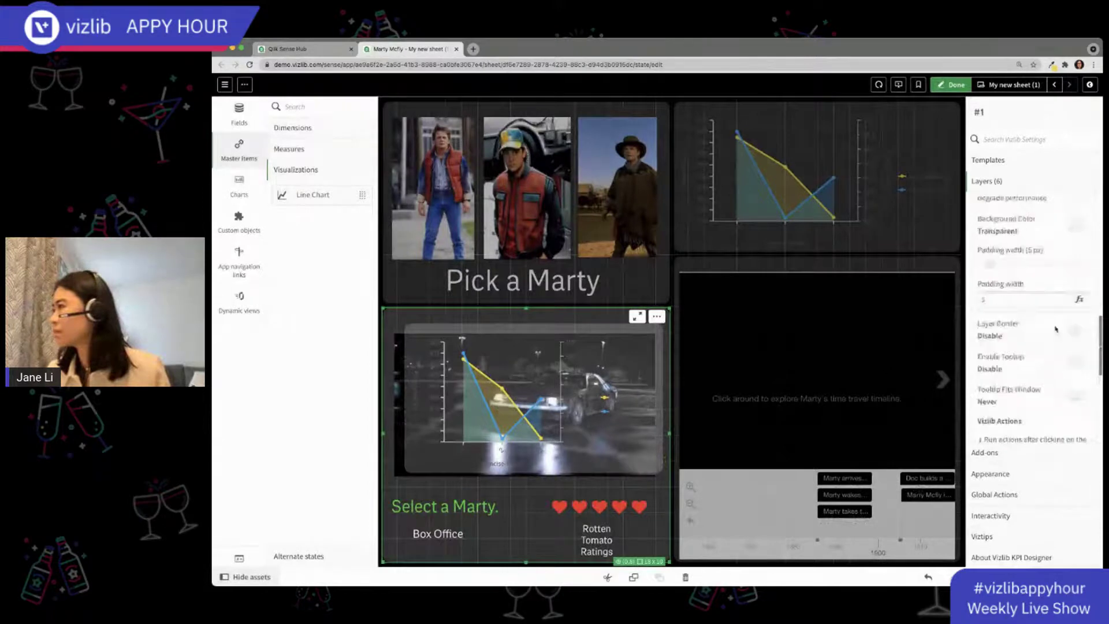
scroll(1056, 329, down, 10)
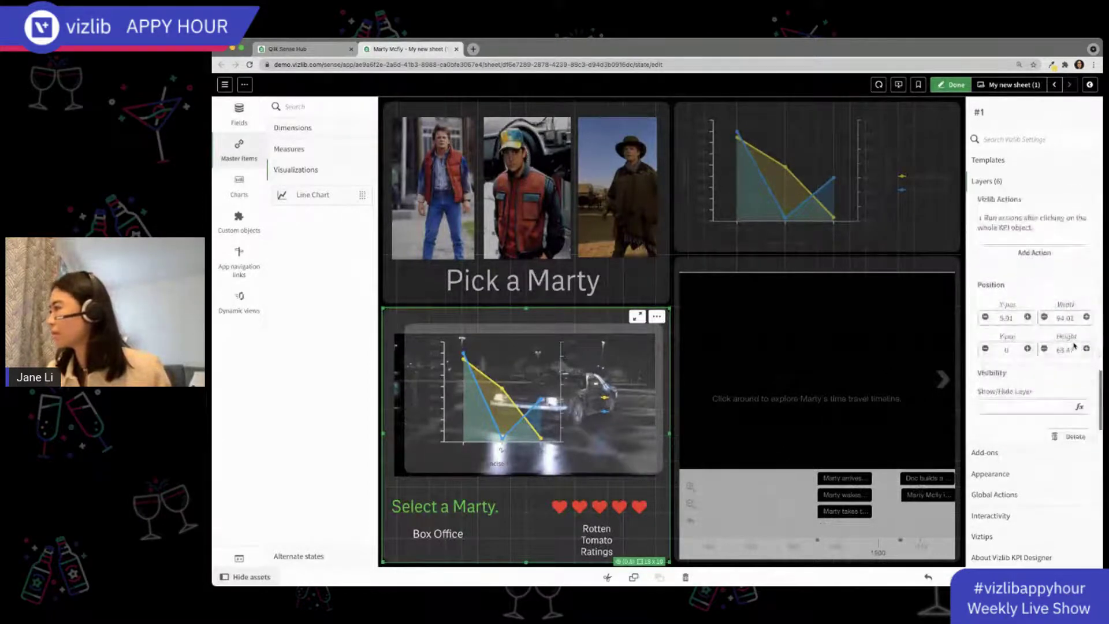
scroll(1075, 346, down, 2)
click(1079, 359)
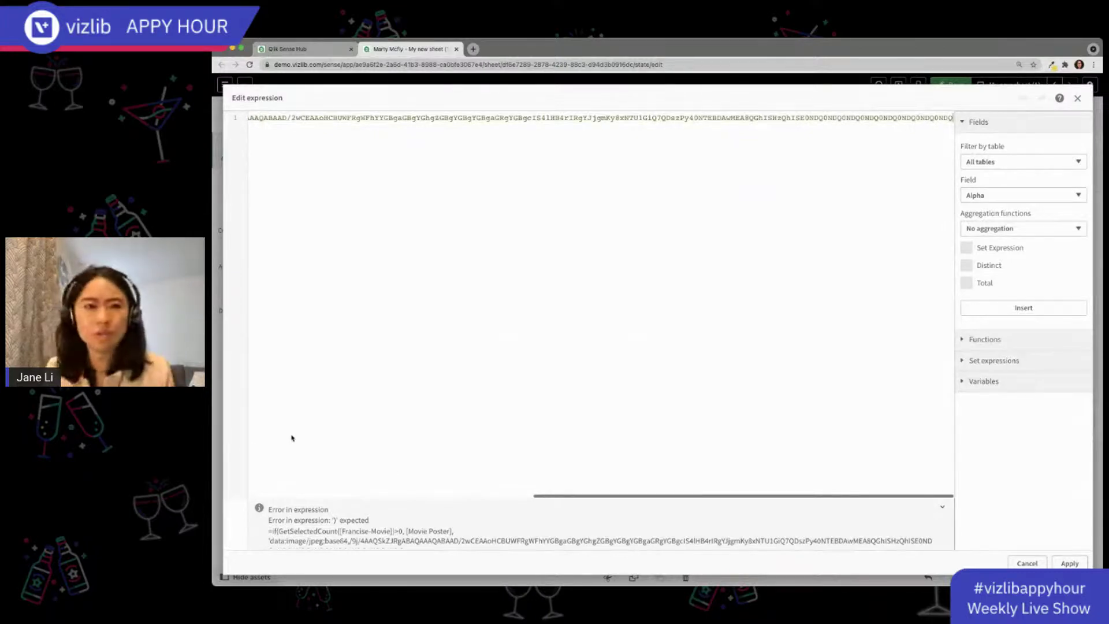
click(942, 507)
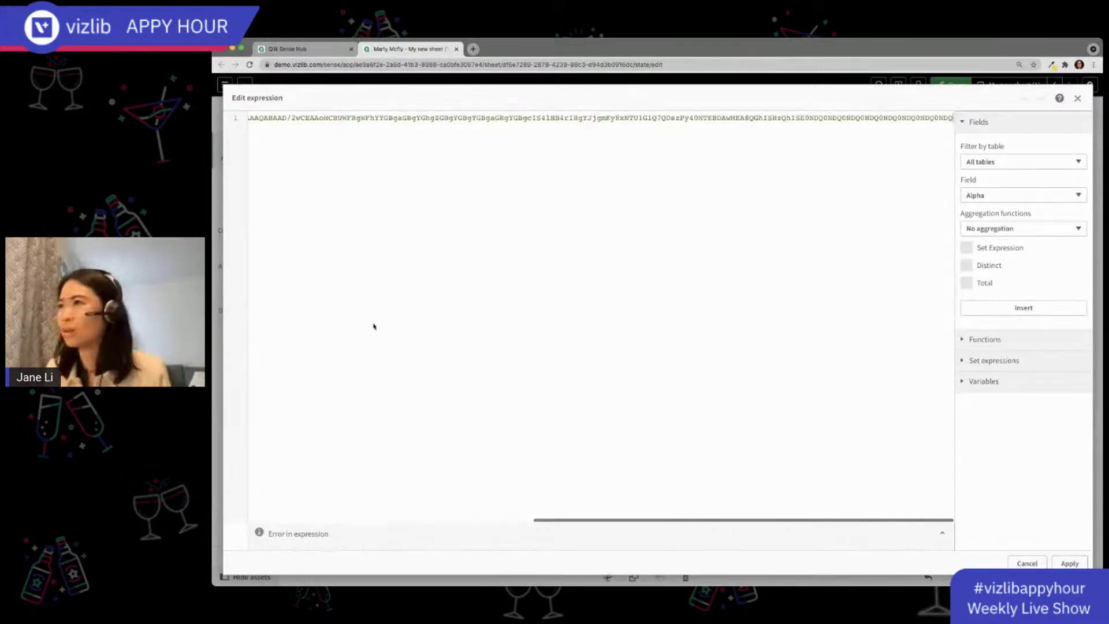
drag(384, 118, 249, 118)
click(625, 118)
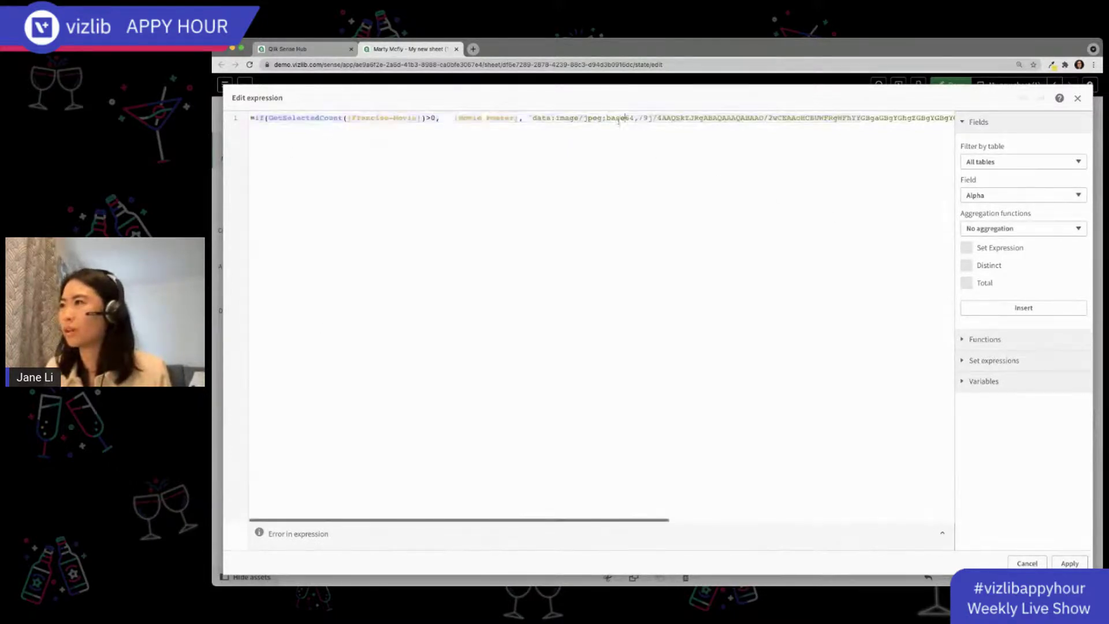
click(528, 119)
key(Return)
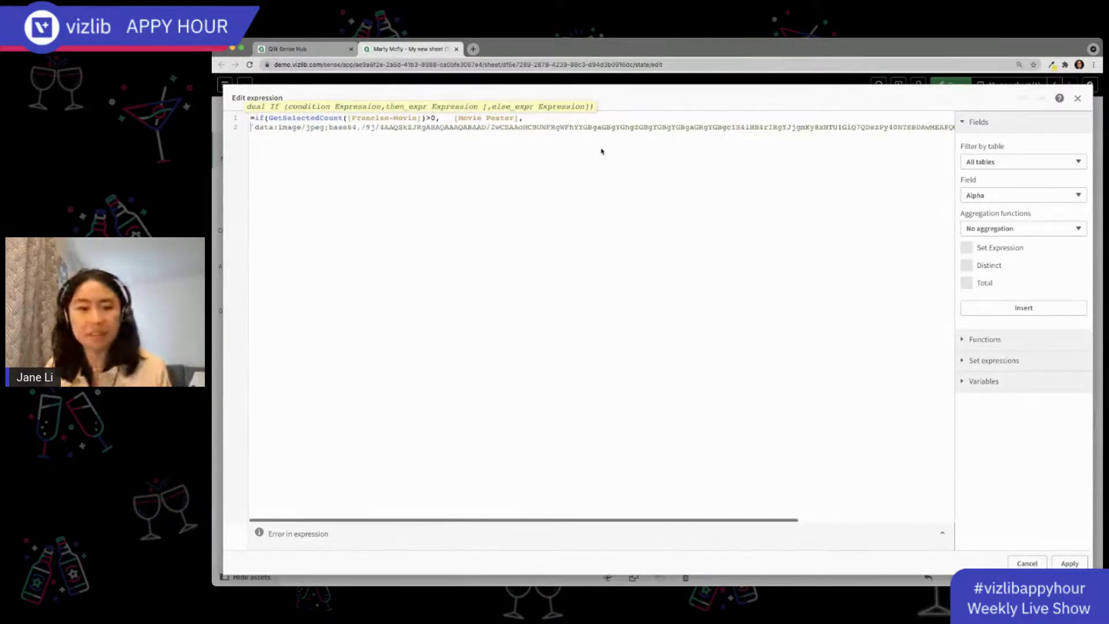
double_click(471, 117)
triple_click(461, 127)
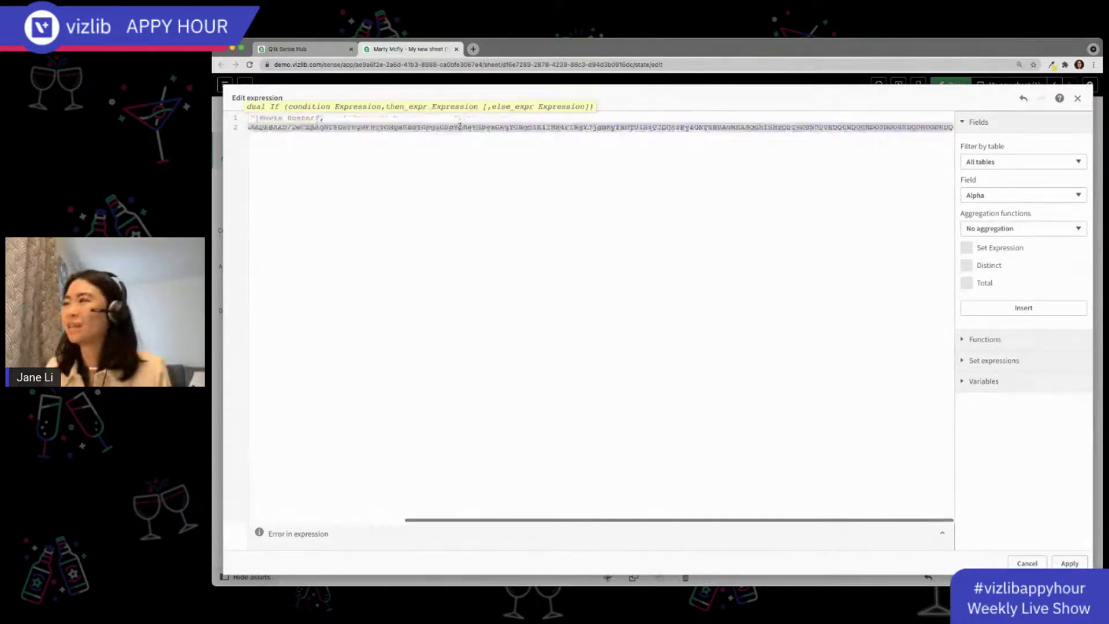
click(600, 208)
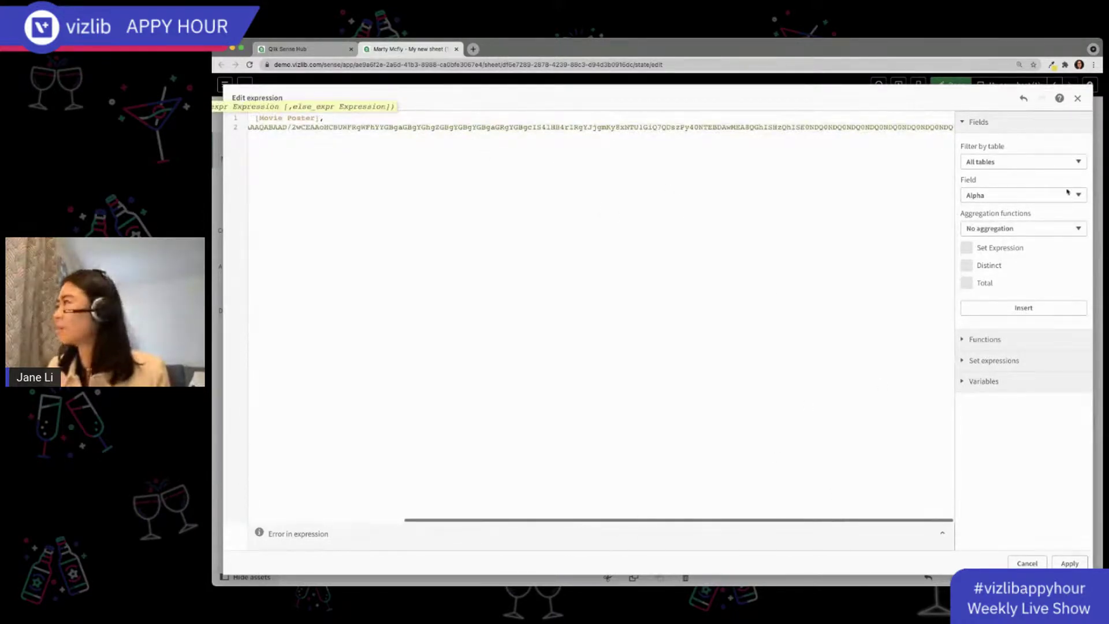
click(1077, 100)
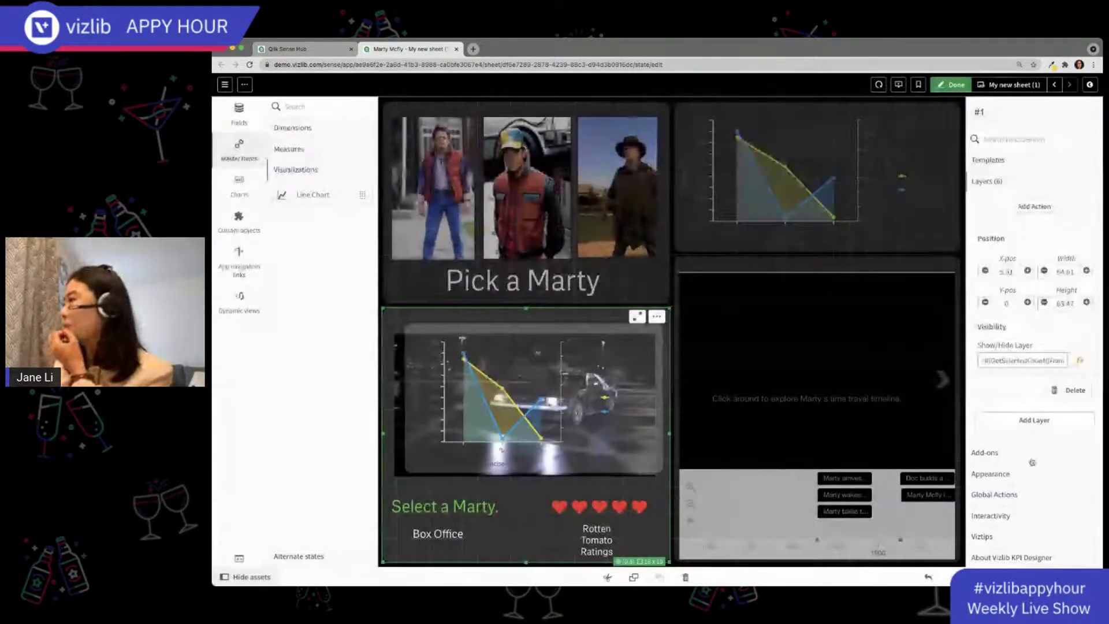
Examine the show/hide expression of the MasterItem 6 layer for its syntax error and leave the editor without applying changes
click(1078, 361)
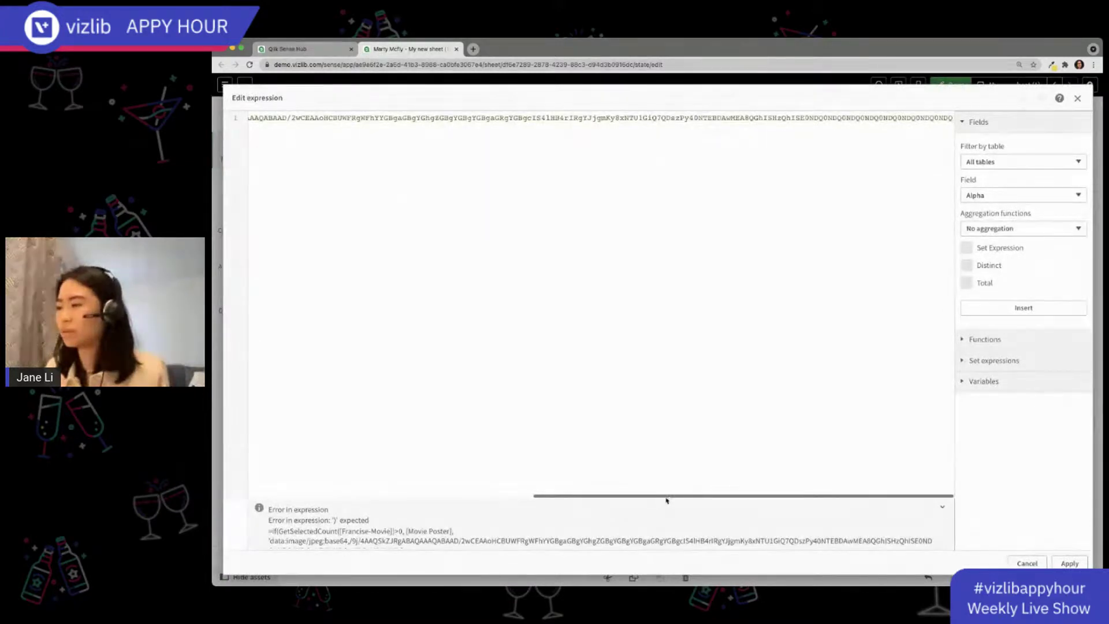
double_click(470, 472)
double_click(488, 499)
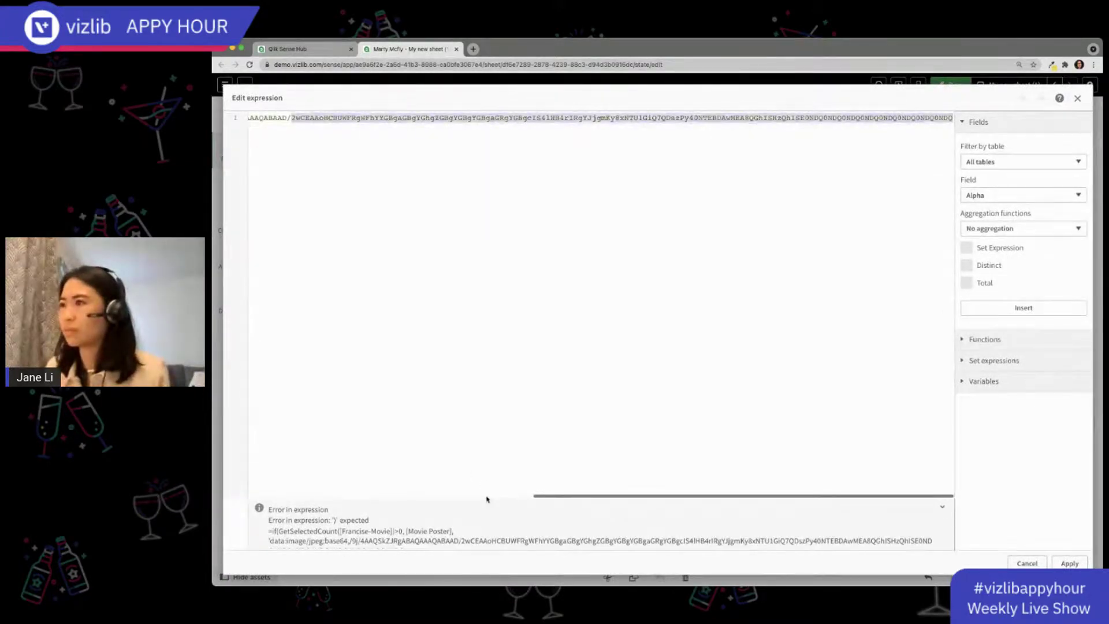
double_click(486, 499)
click(582, 500)
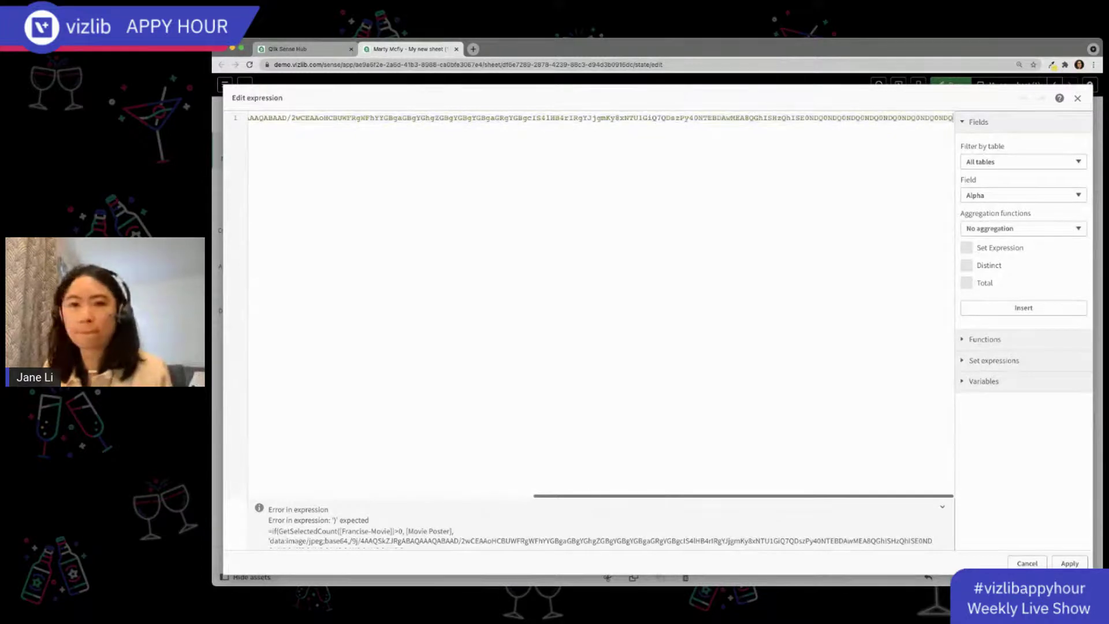
key(super+Tab)
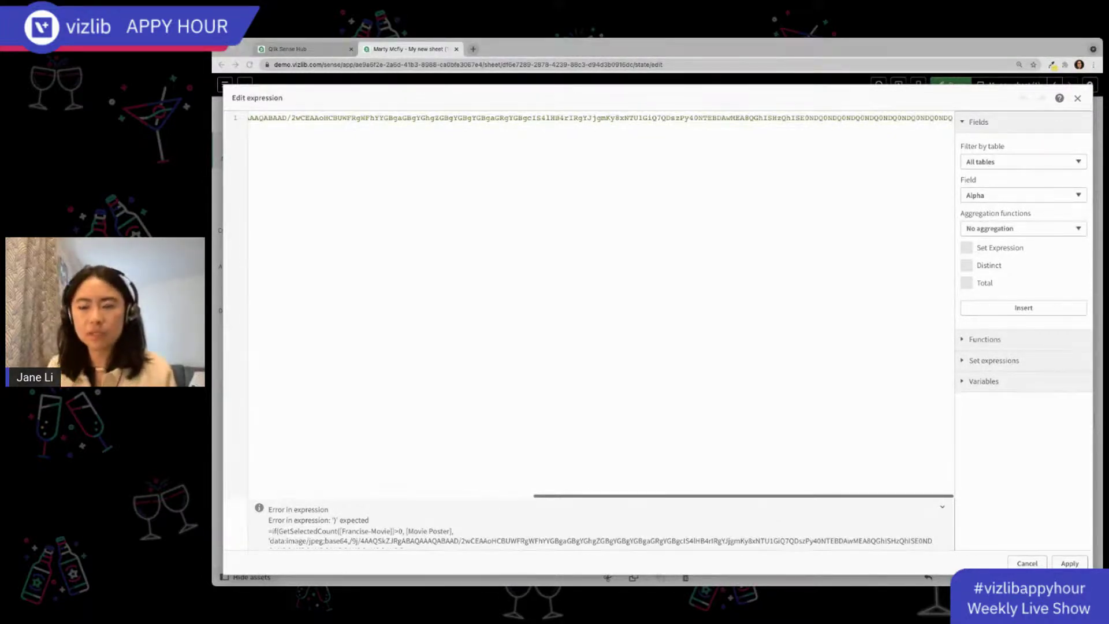
click(1078, 98)
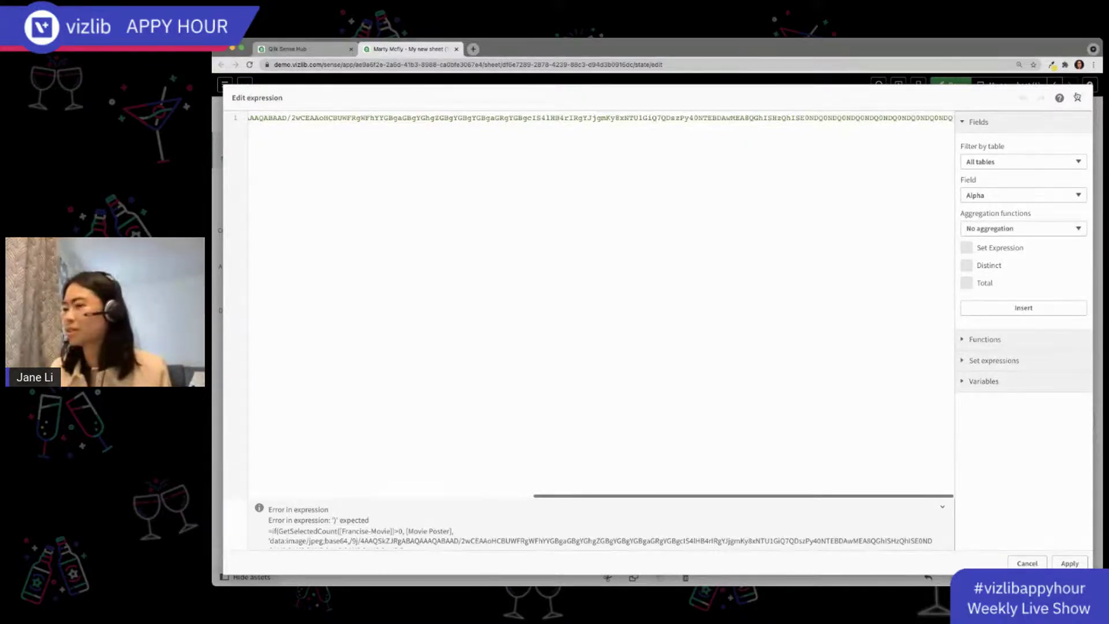
click(1077, 98)
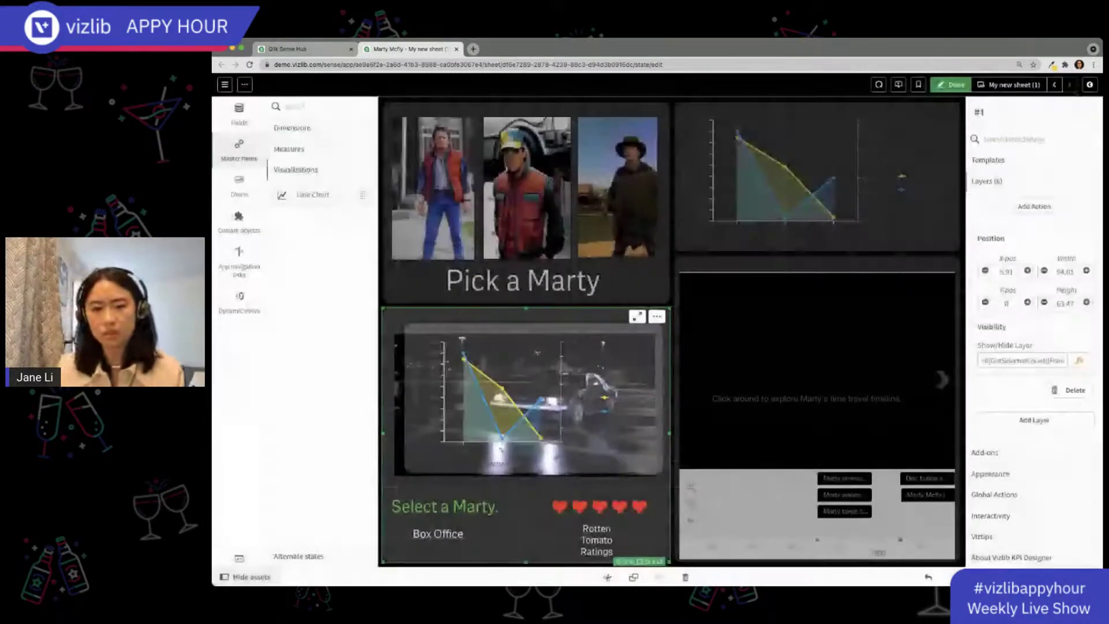
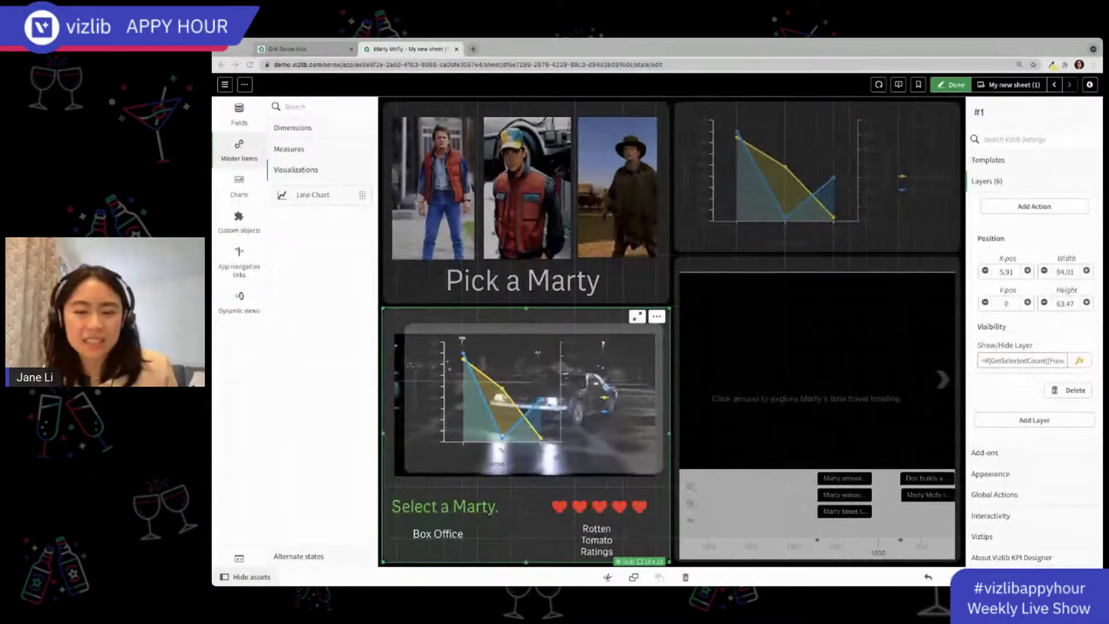
Move the line chart layer slightly lower within the DeLorean KPI object, to a Y position of about 4
click(540, 385)
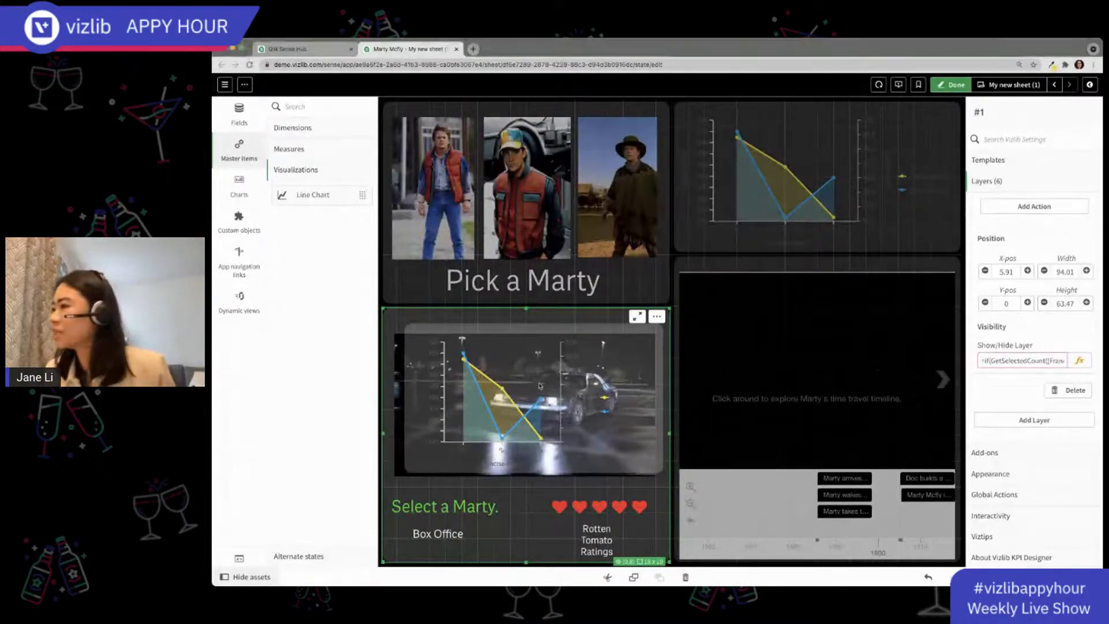
drag(550, 439, 551, 449)
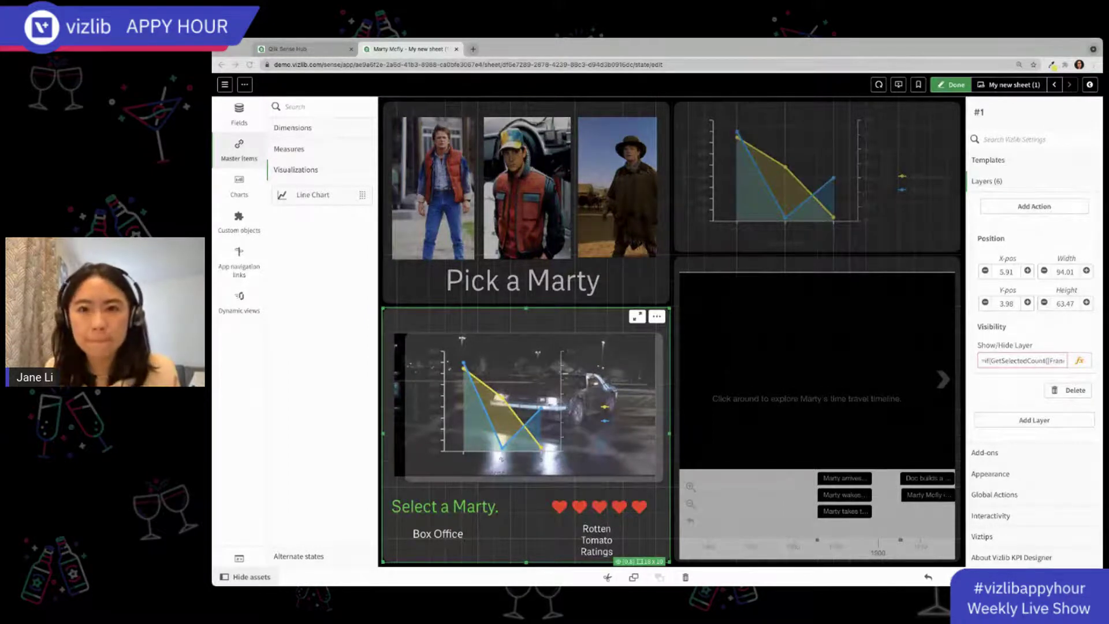
click(508, 393)
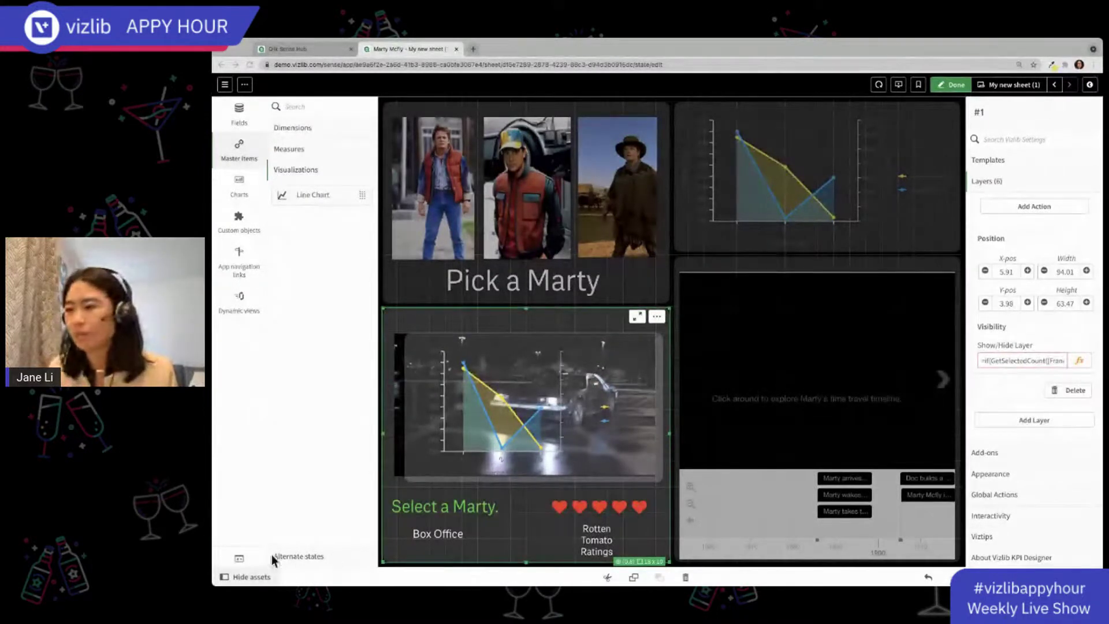
Create a new variable named vLineChart with the definition 1
click(239, 558)
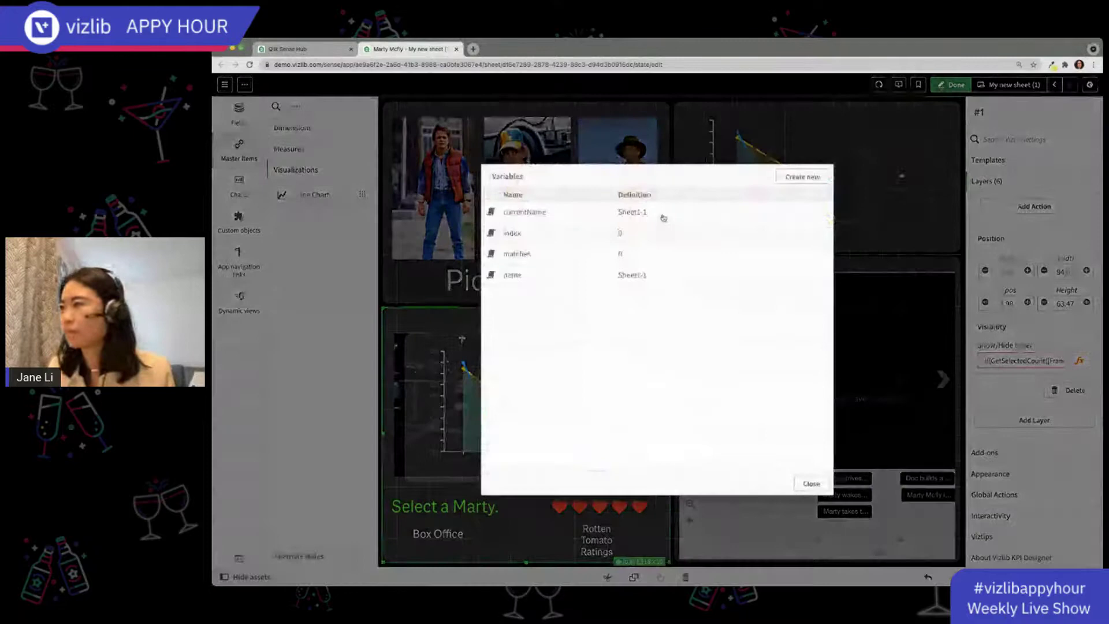
click(802, 177)
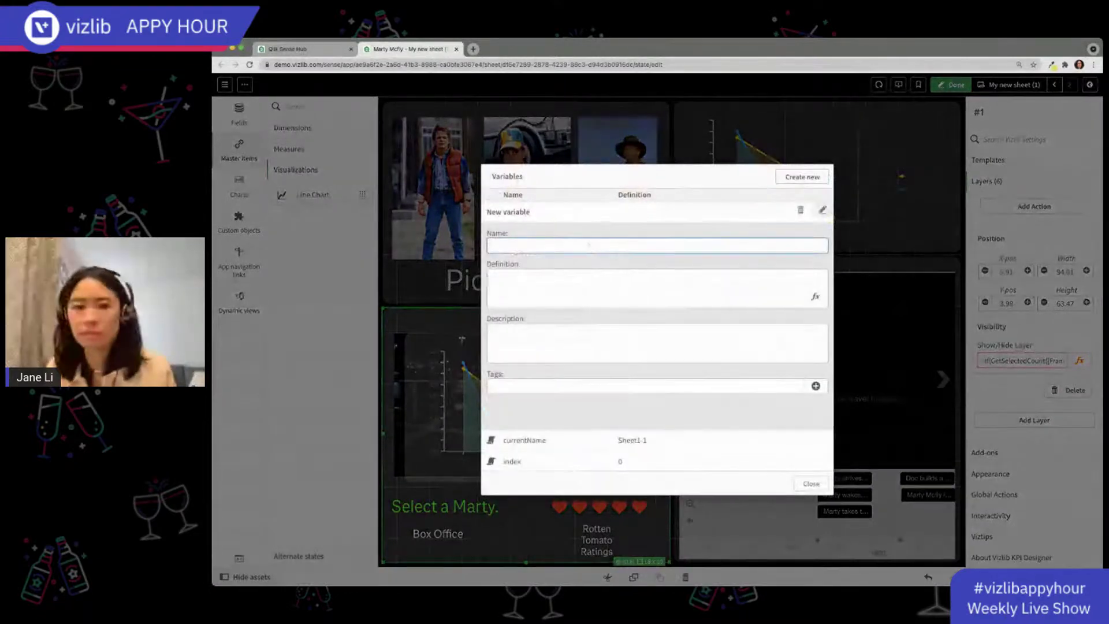
key(super+Tab)
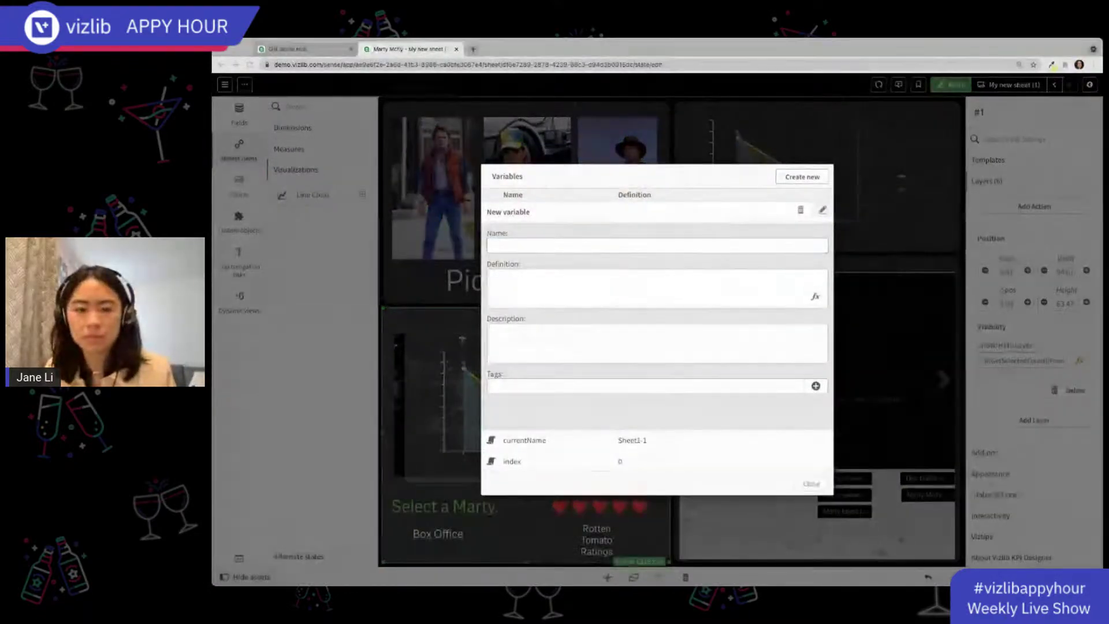
click(585, 259)
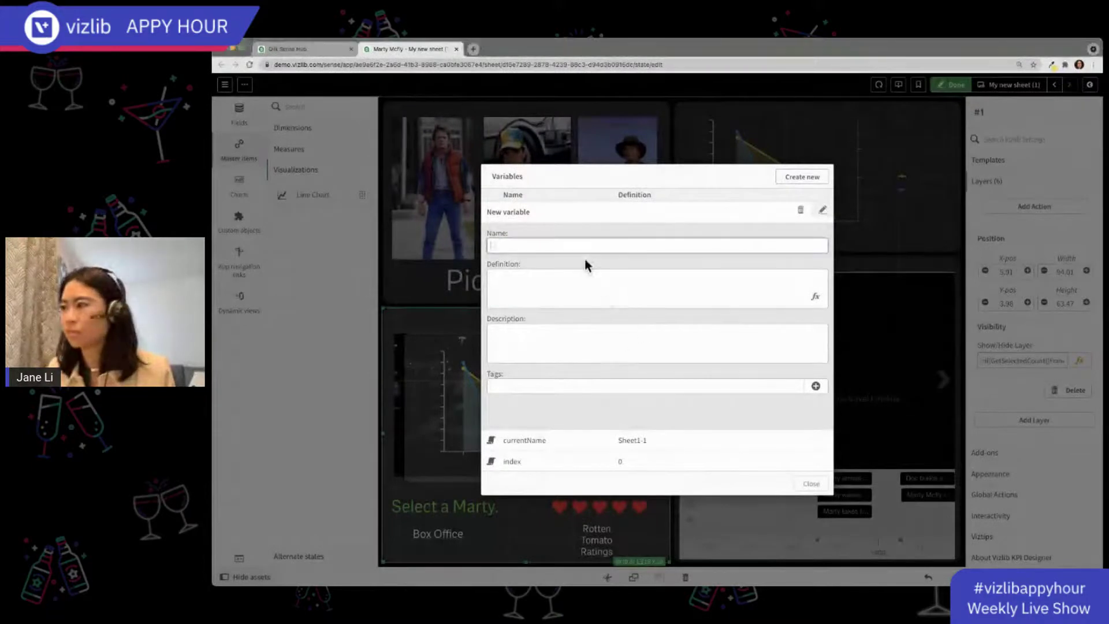
text(vLineChart)
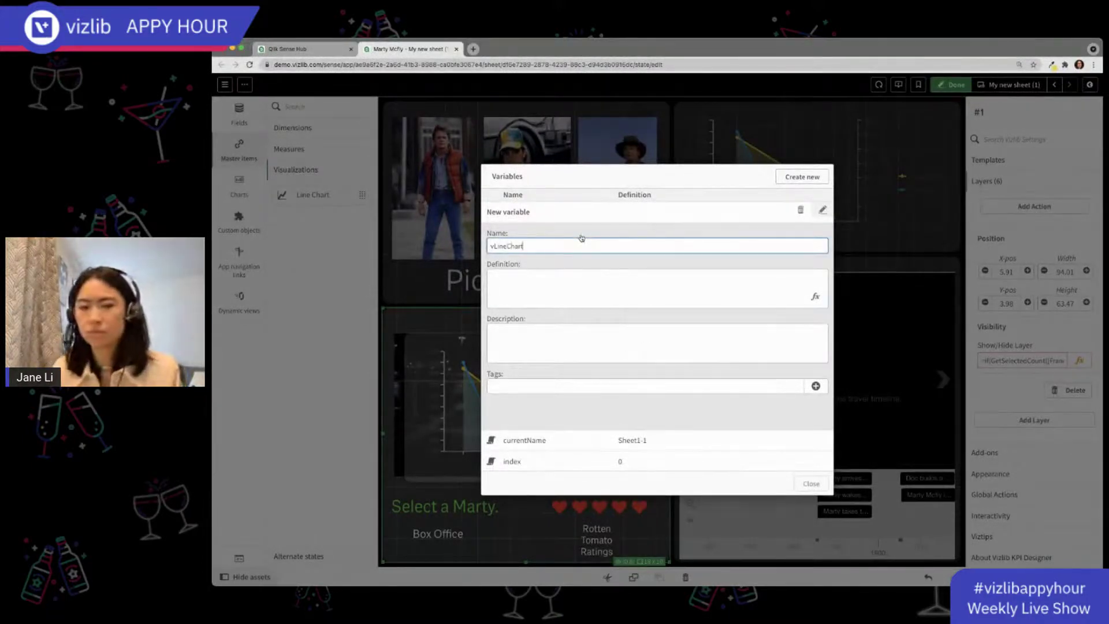
click(594, 288)
text(i)
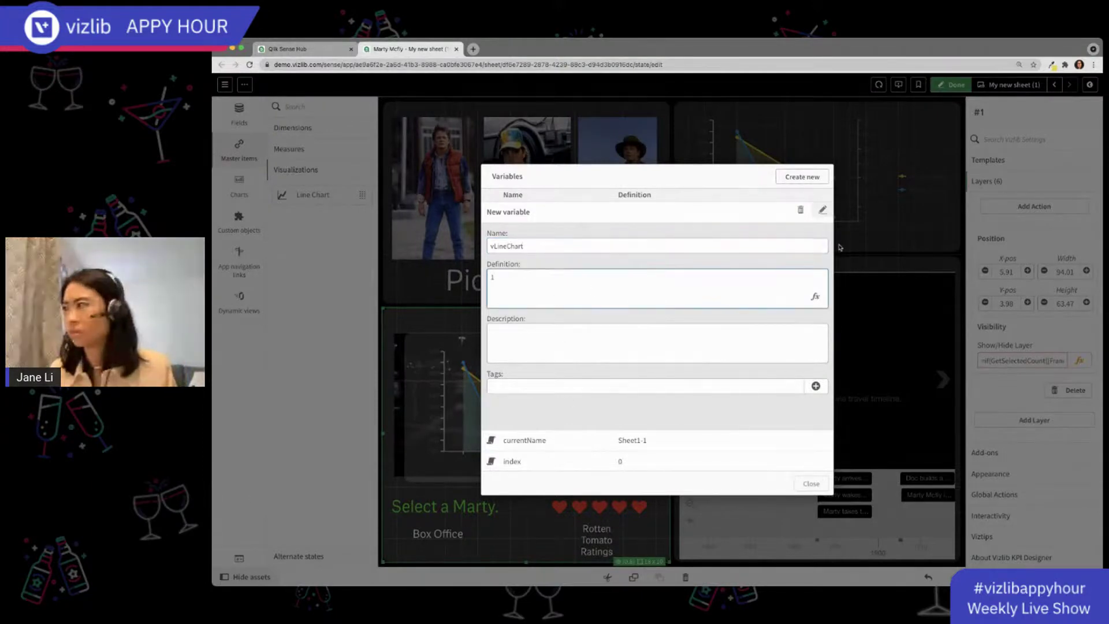
click(822, 209)
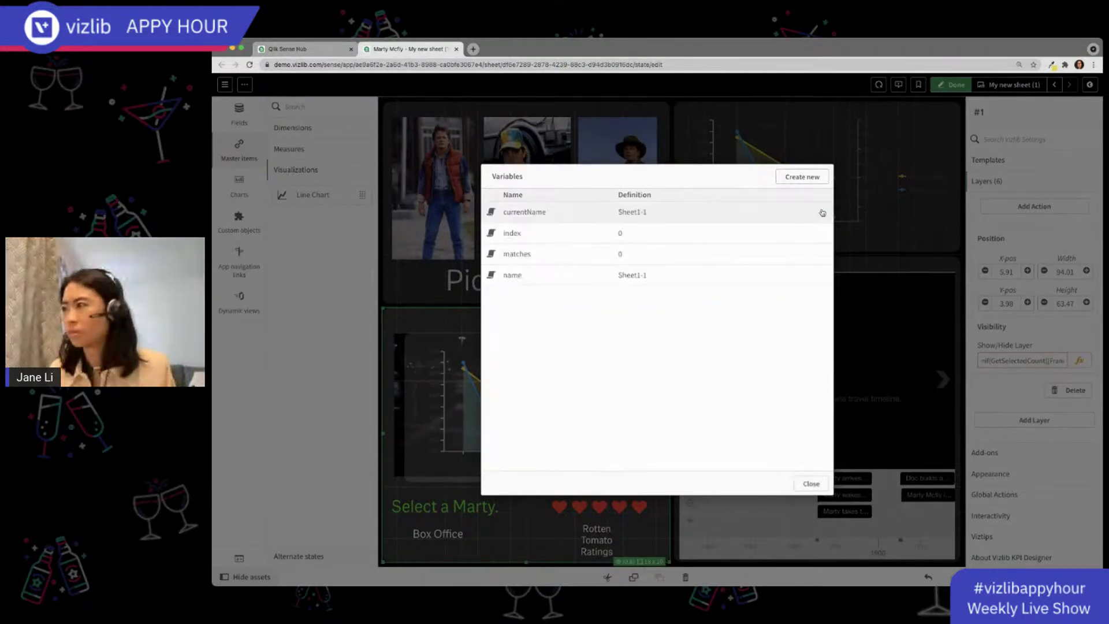
Create a second variable named vPoster with the definition 1 and close the variables dialog
click(803, 177)
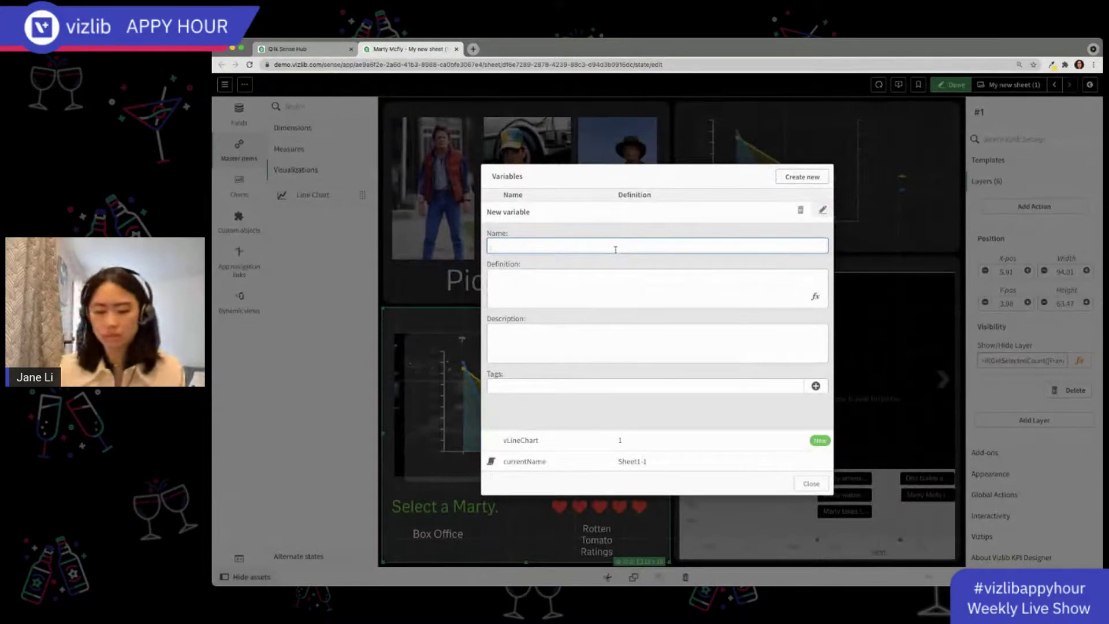
text(vFluxC)
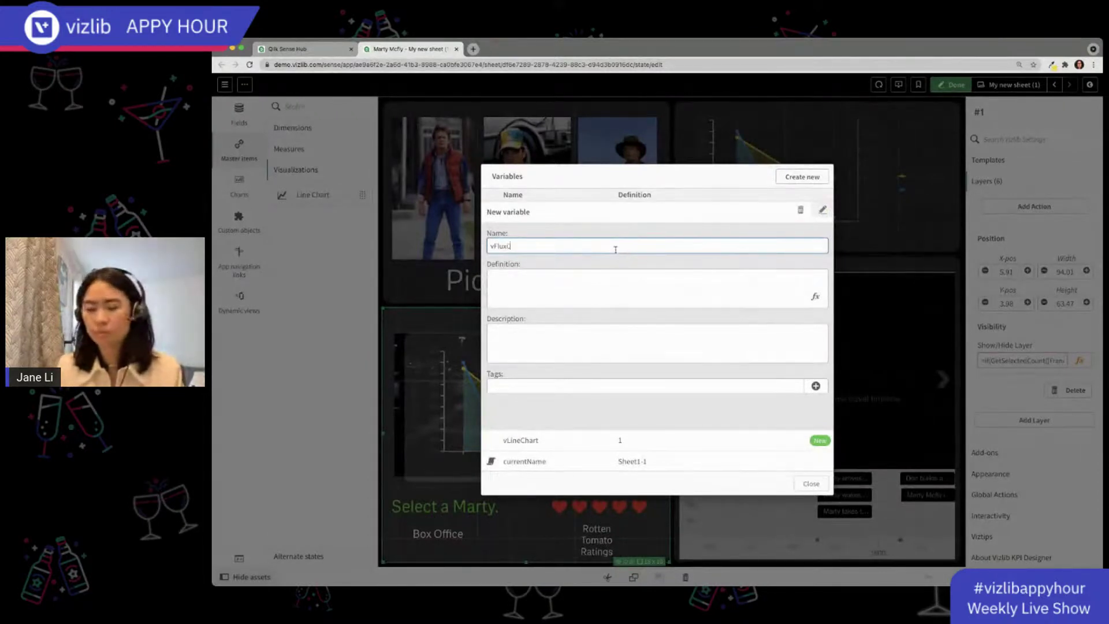
key(BackSpace)
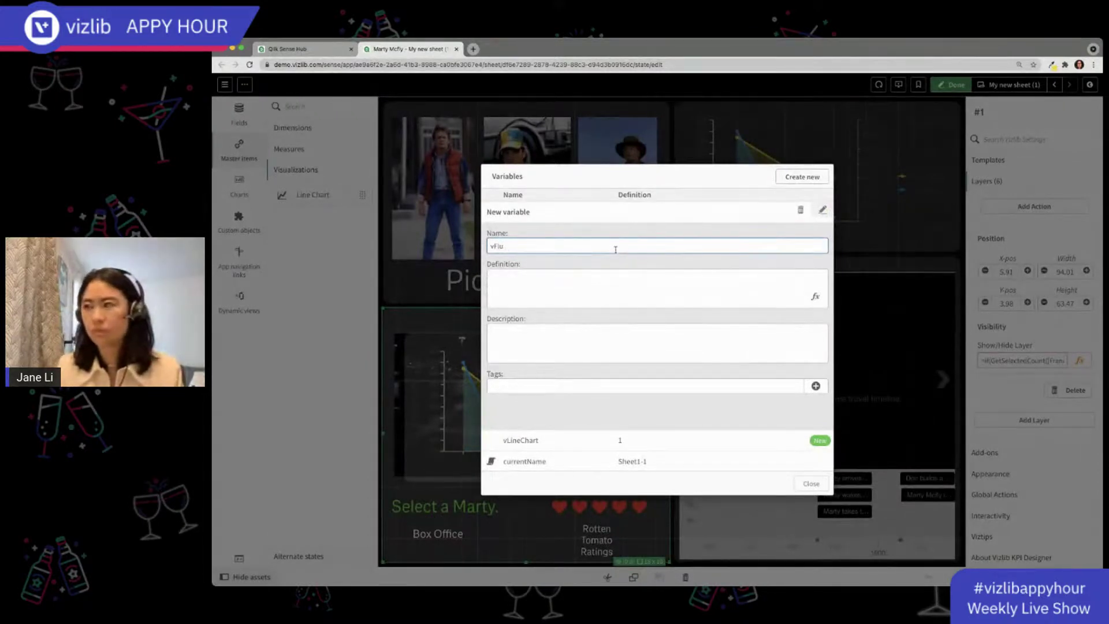
key(BackSpace)
text(M)
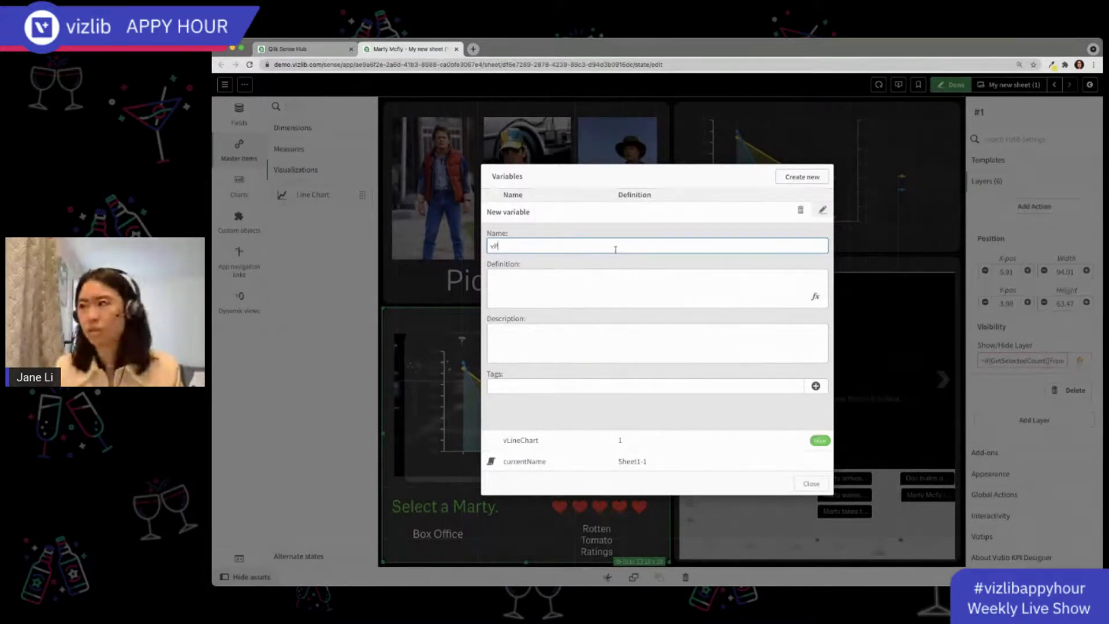
text(oster)
key(Tab)
text(1)
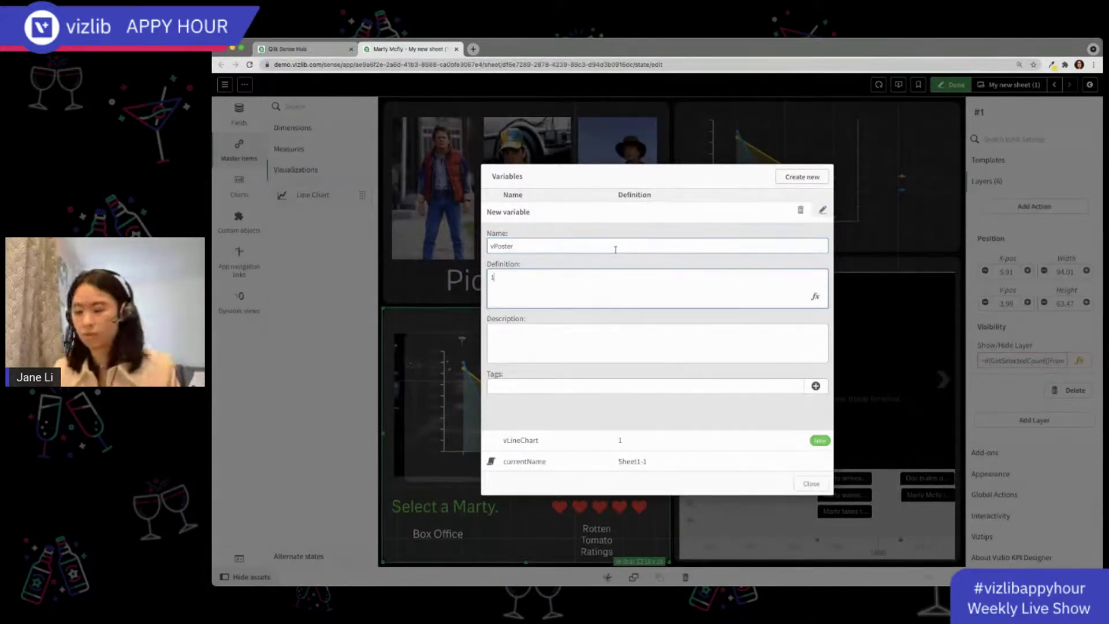
click(820, 212)
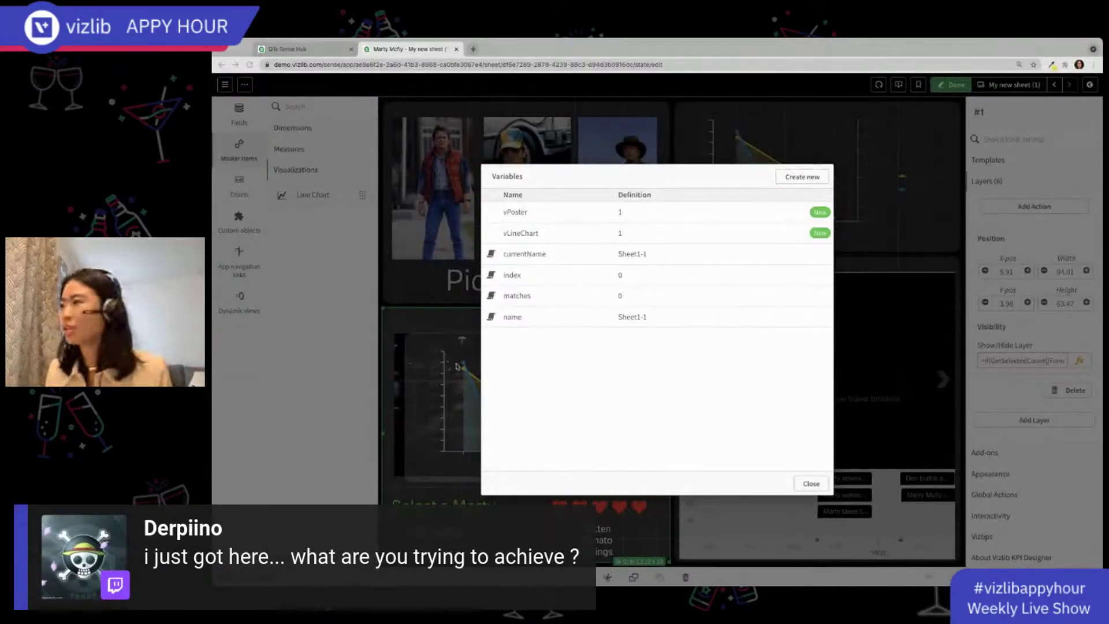
click(810, 487)
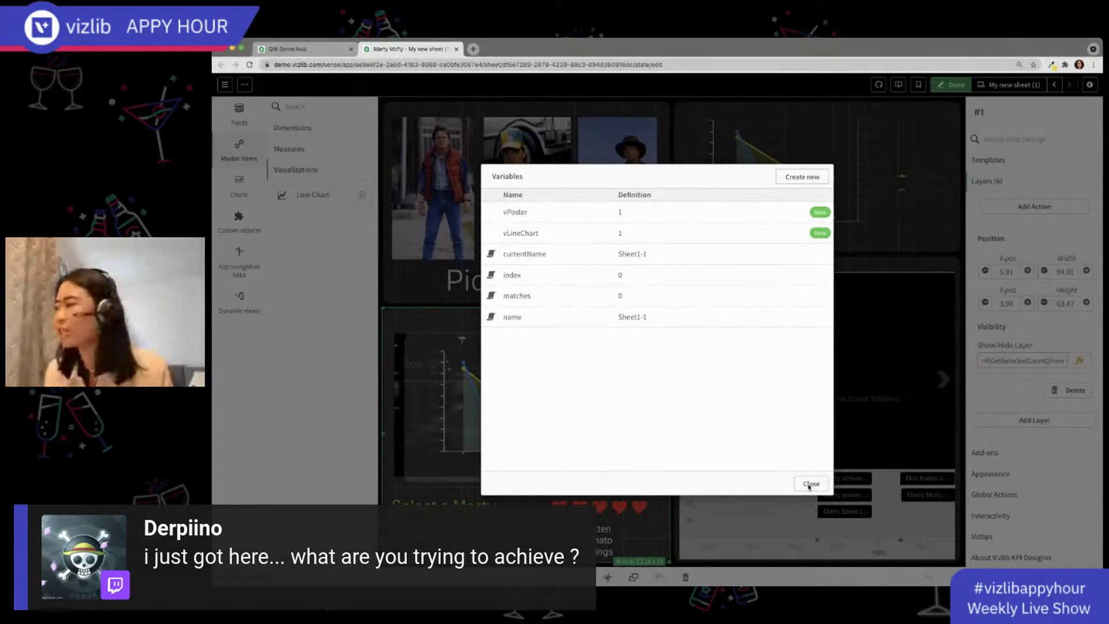
click(810, 487)
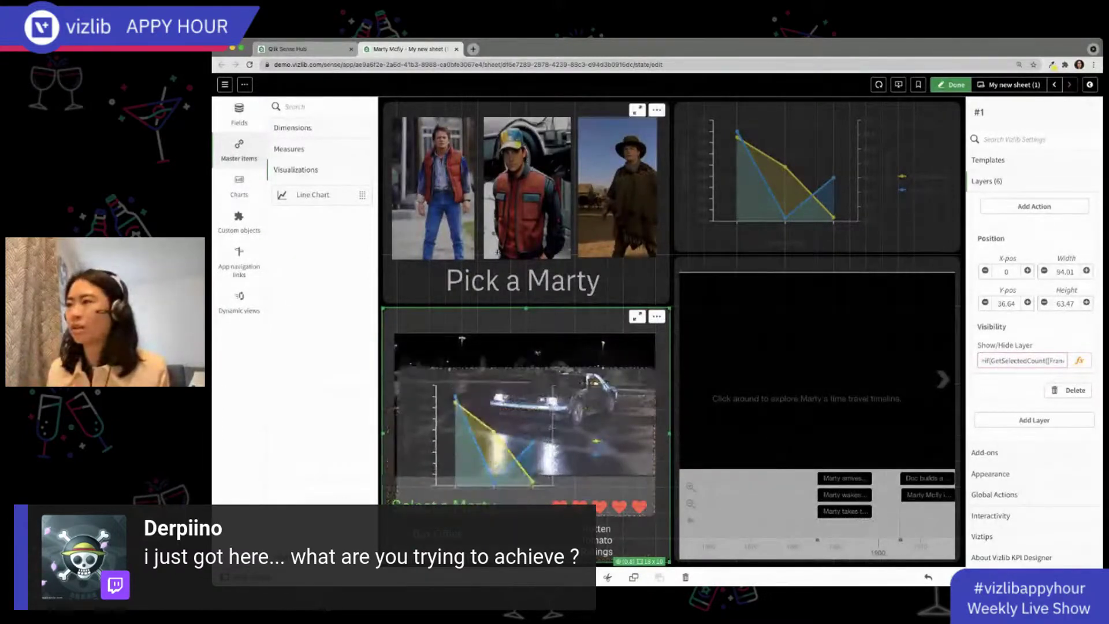
Examine the DeLorean KPI object's layer settings and the Flux Capacitor layer's image expression, leaving the expression editor without applying changes
click(248, 160)
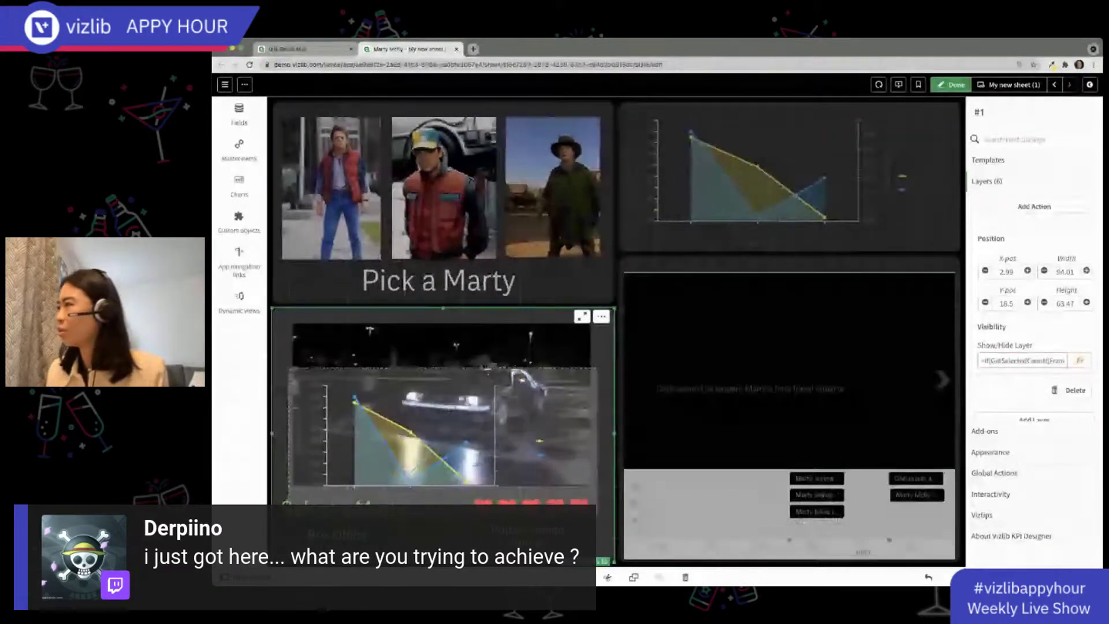
scroll(1011, 342, up, 5)
scroll(1022, 335, up, 1)
scroll(1026, 334, up, 5)
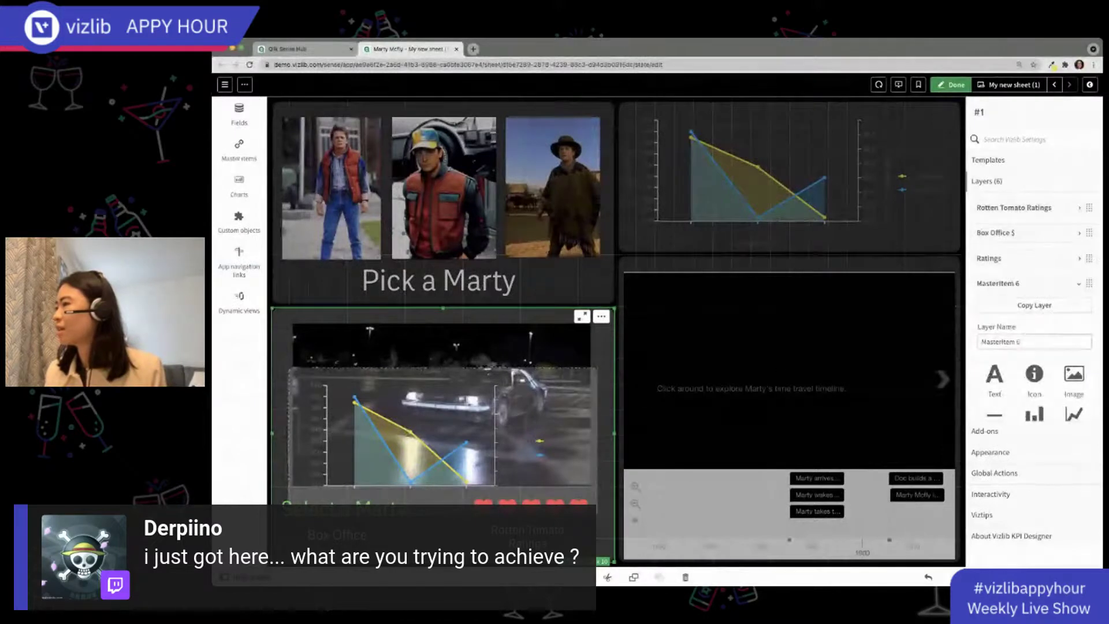
scroll(1062, 338, down, 5)
scroll(1062, 338, down, 6)
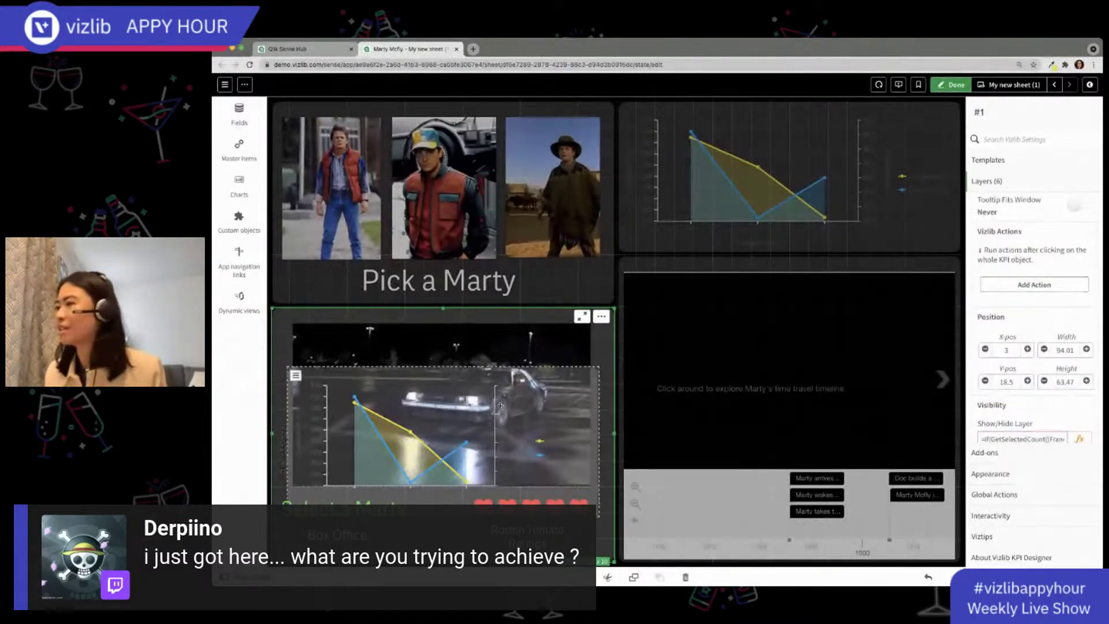
scroll(1042, 292, up, 5)
scroll(1039, 349, down, 8)
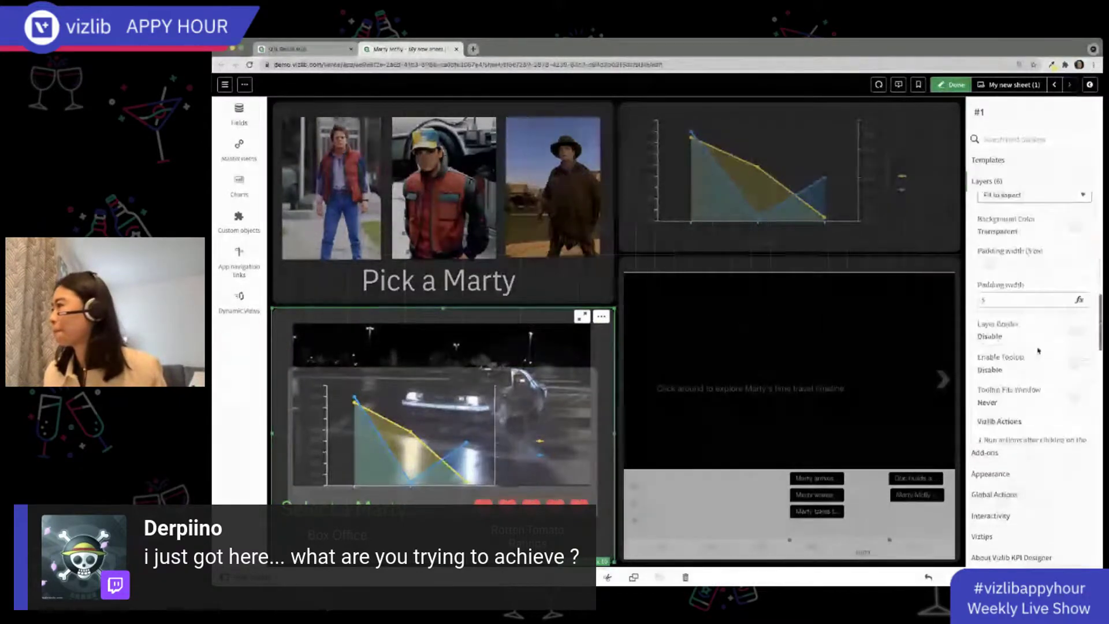
scroll(1038, 347, up, 3)
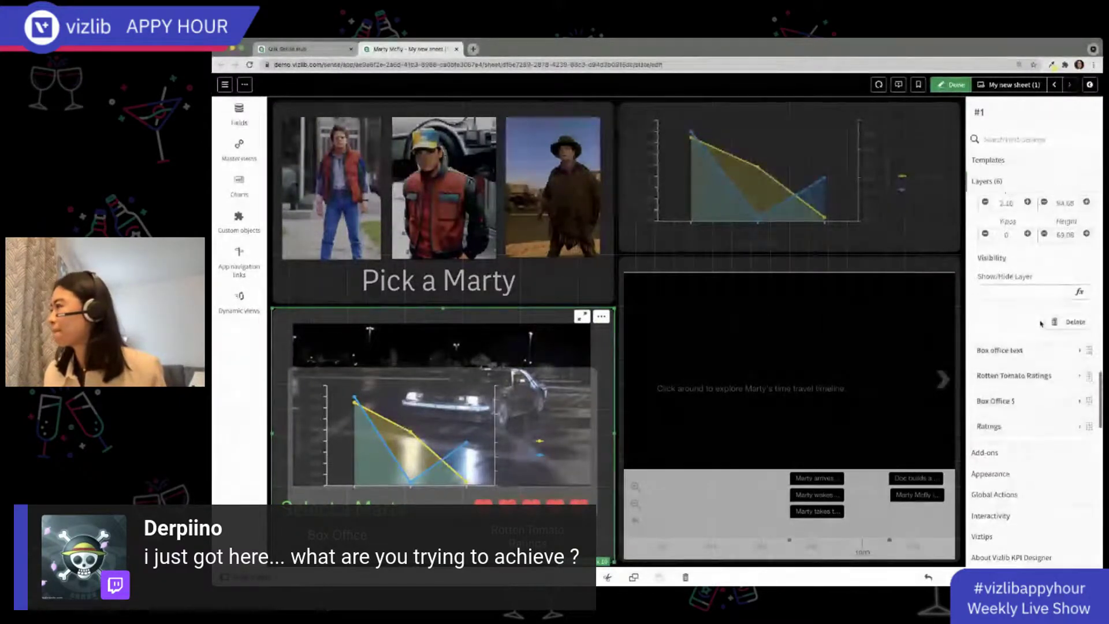
scroll(1039, 324, down, 6)
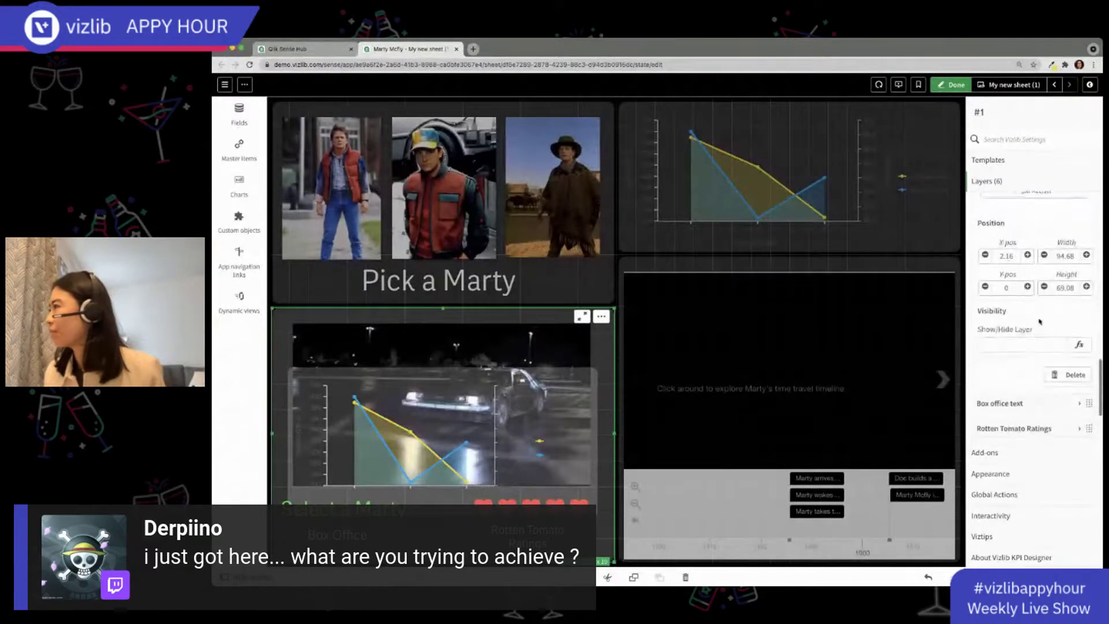
scroll(1036, 370, up, 4)
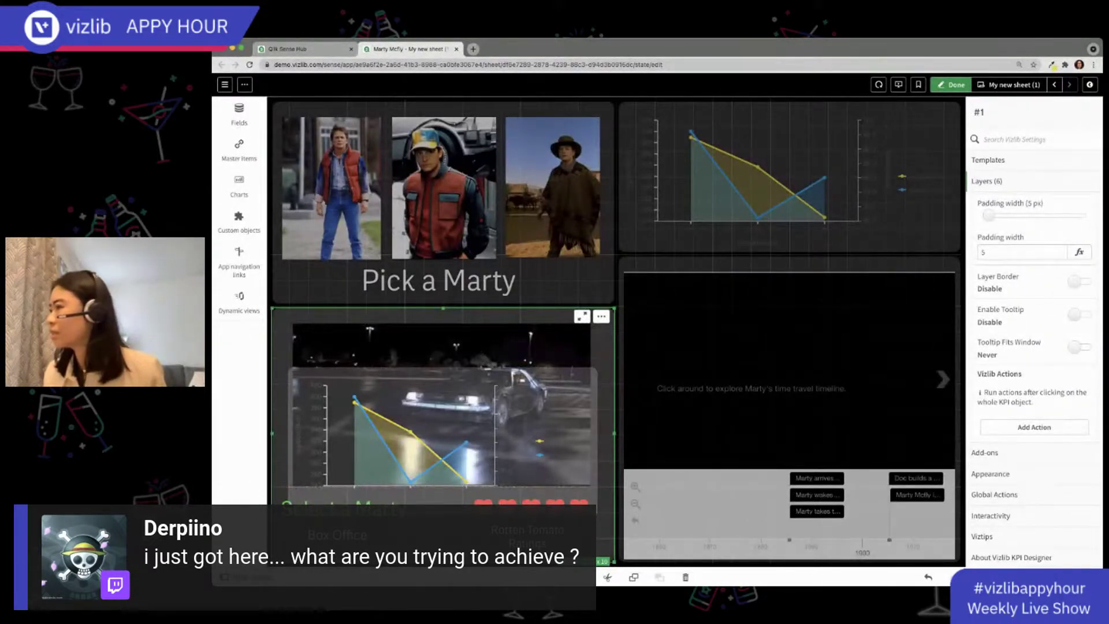
scroll(1033, 346, up, 5)
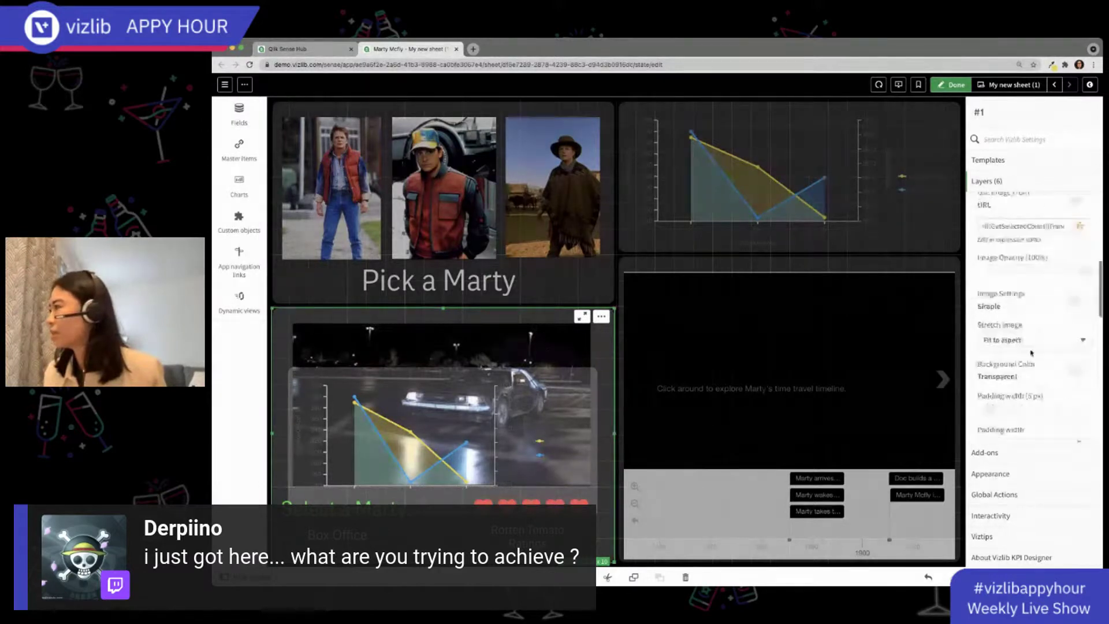
scroll(1033, 348, down, 2)
scroll(1039, 344, up, 3)
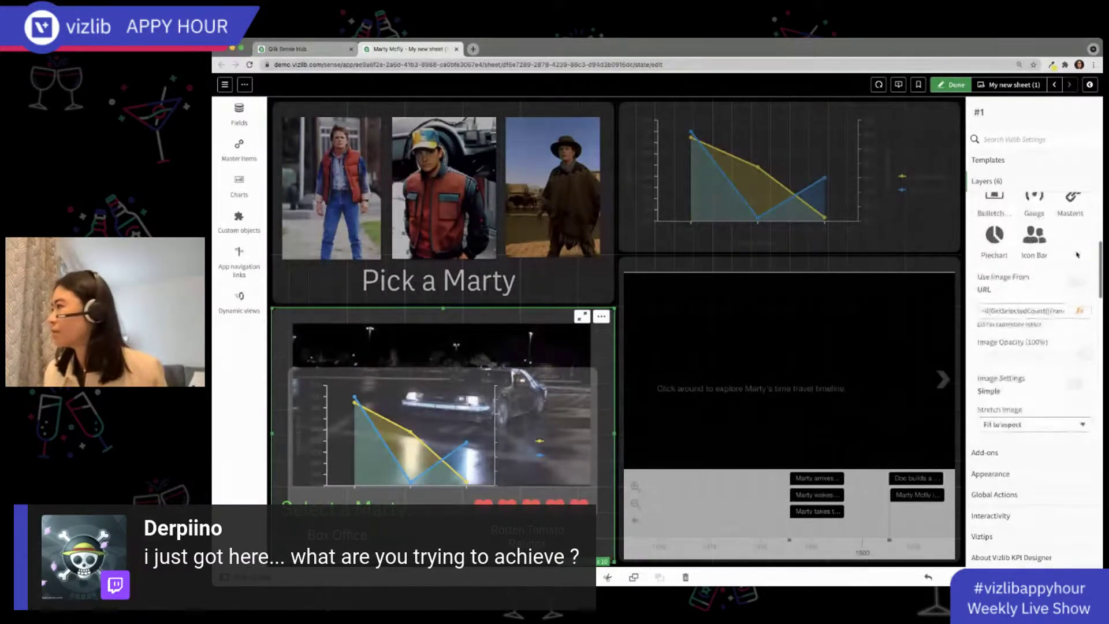
click(1077, 328)
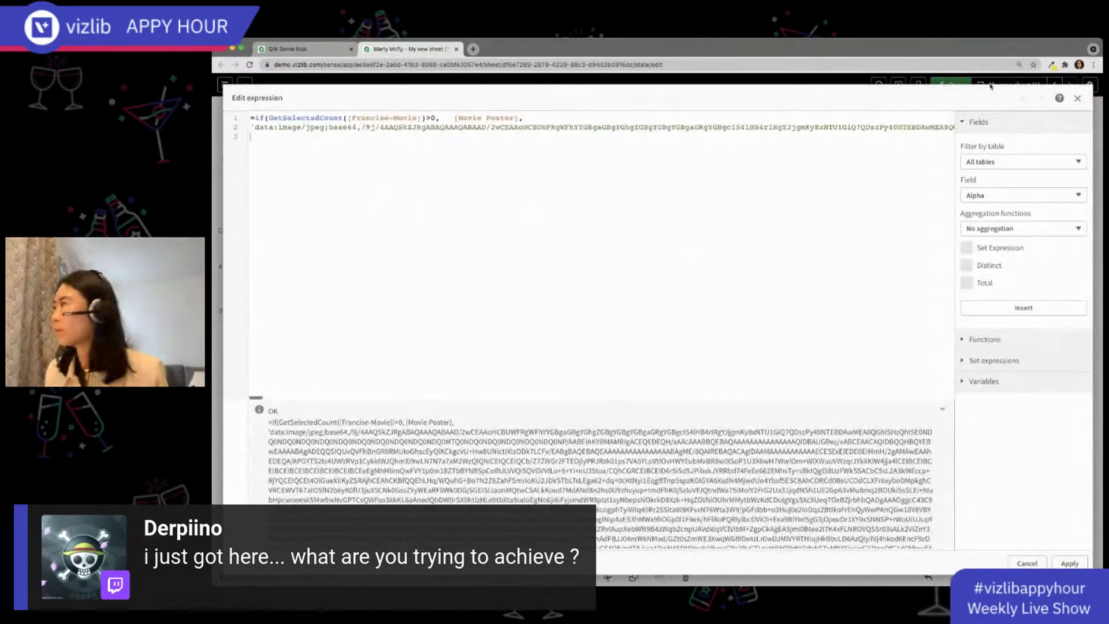
click(1078, 99)
Add a Set Variable action to the Flux Capacitor image layer of the DeLorean KPI object
scroll(1059, 313, down, 1)
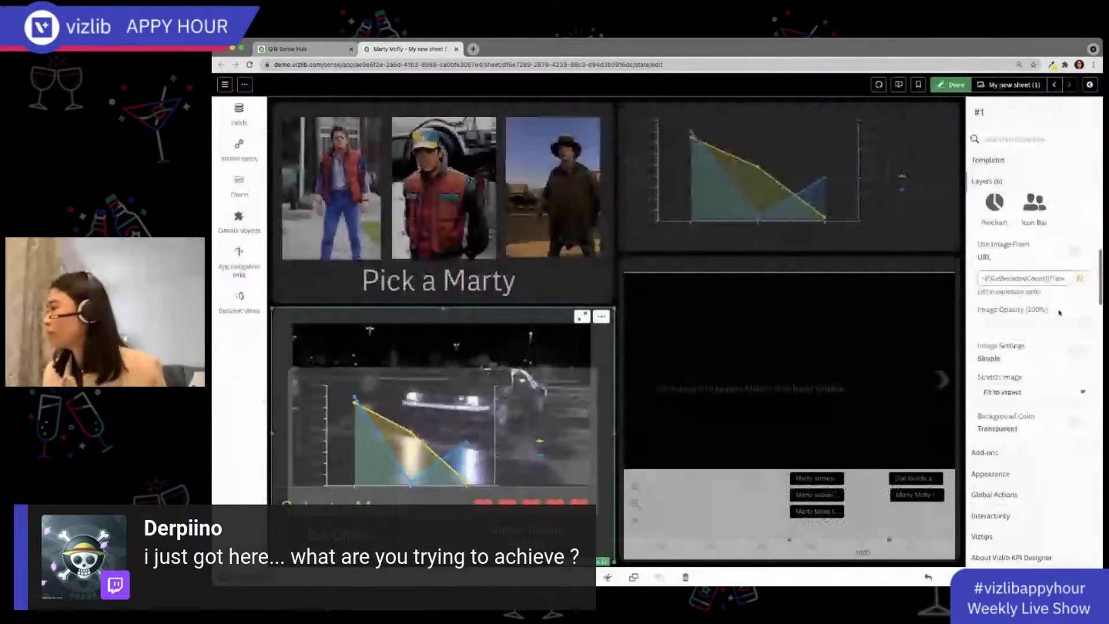
scroll(1059, 313, down, 3)
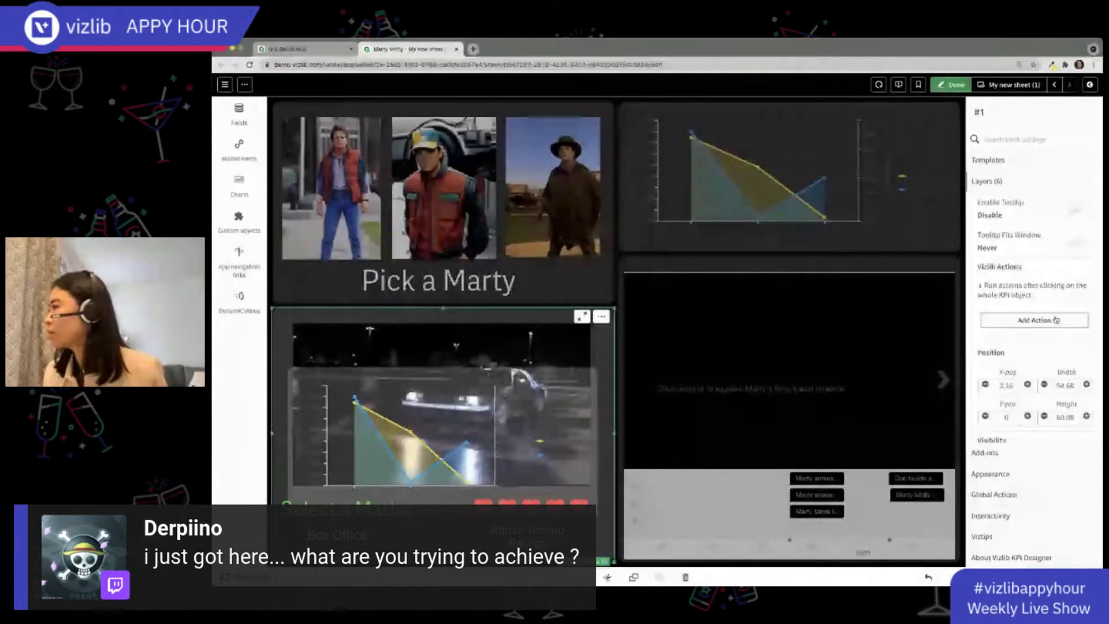
click(1057, 320)
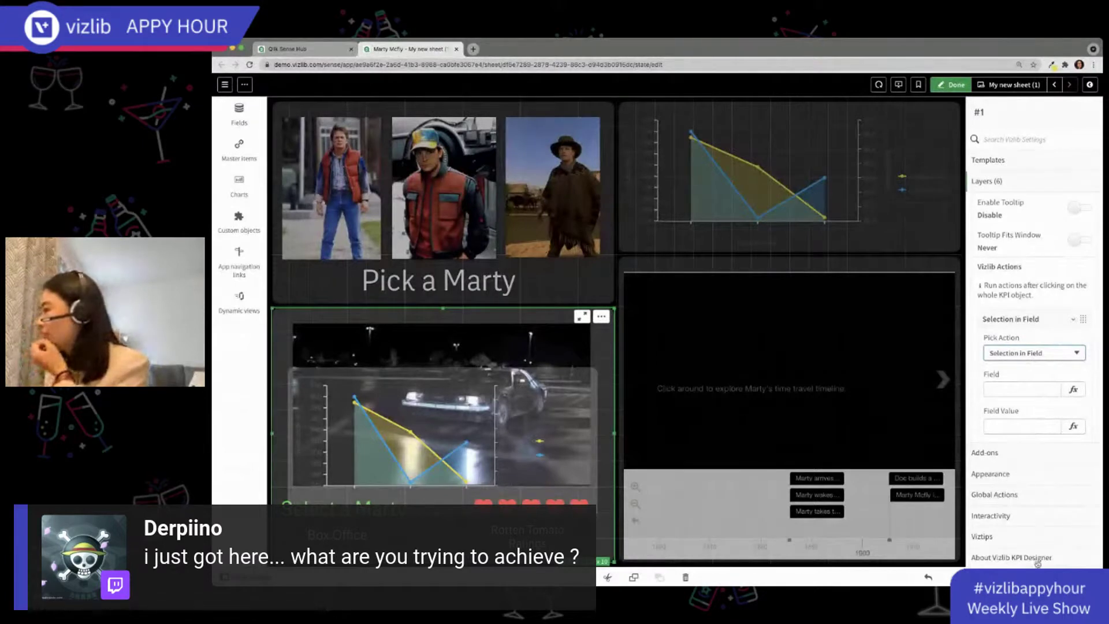
click(1015, 449)
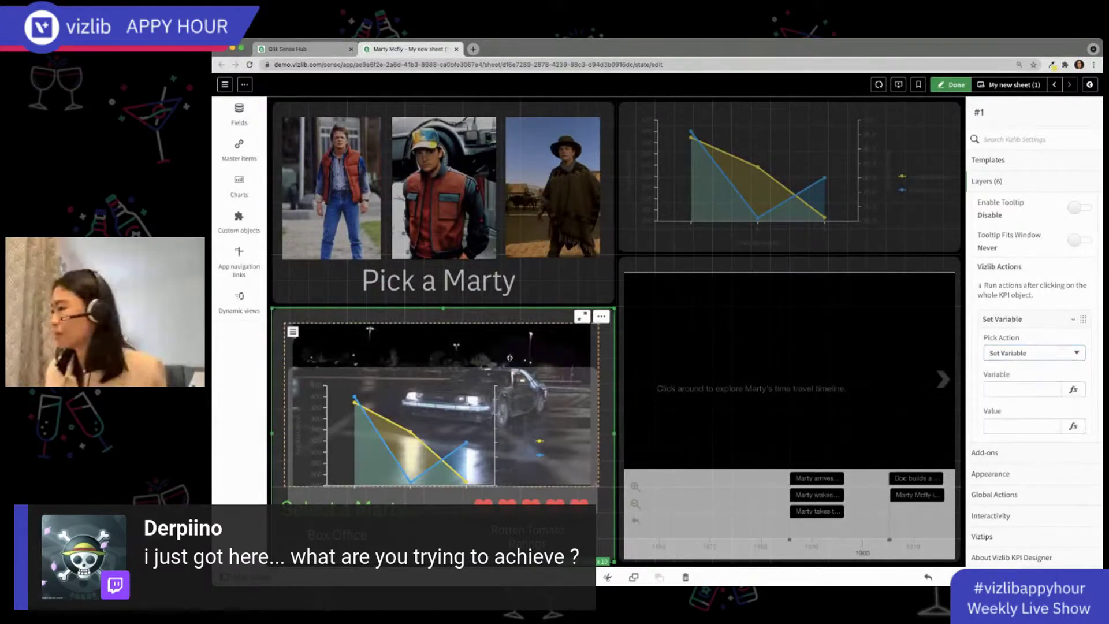
click(1011, 390)
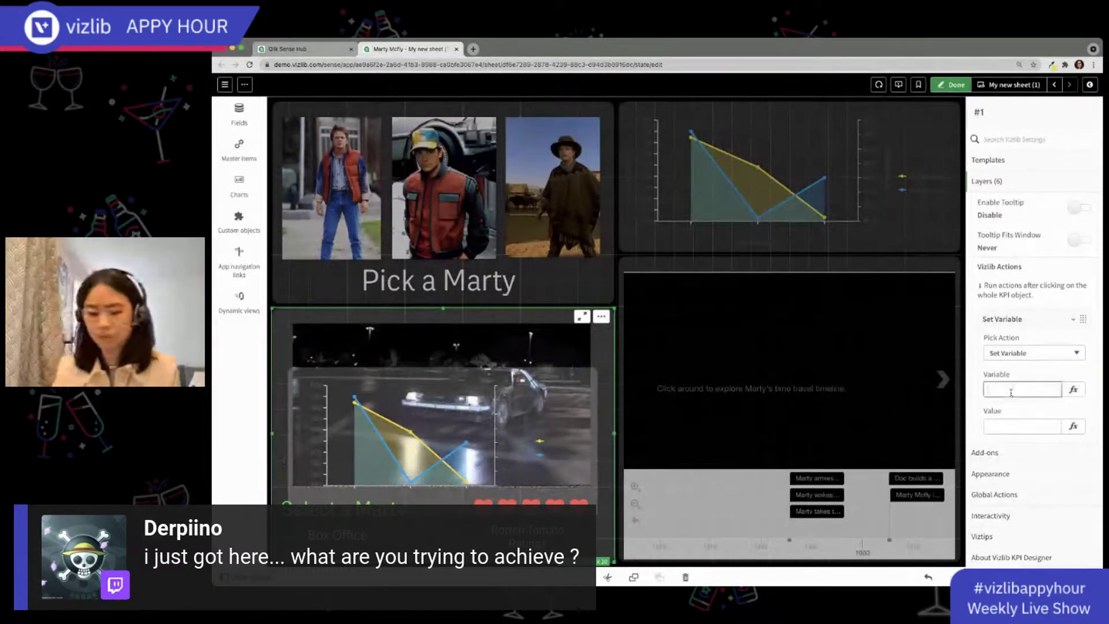
text(v)
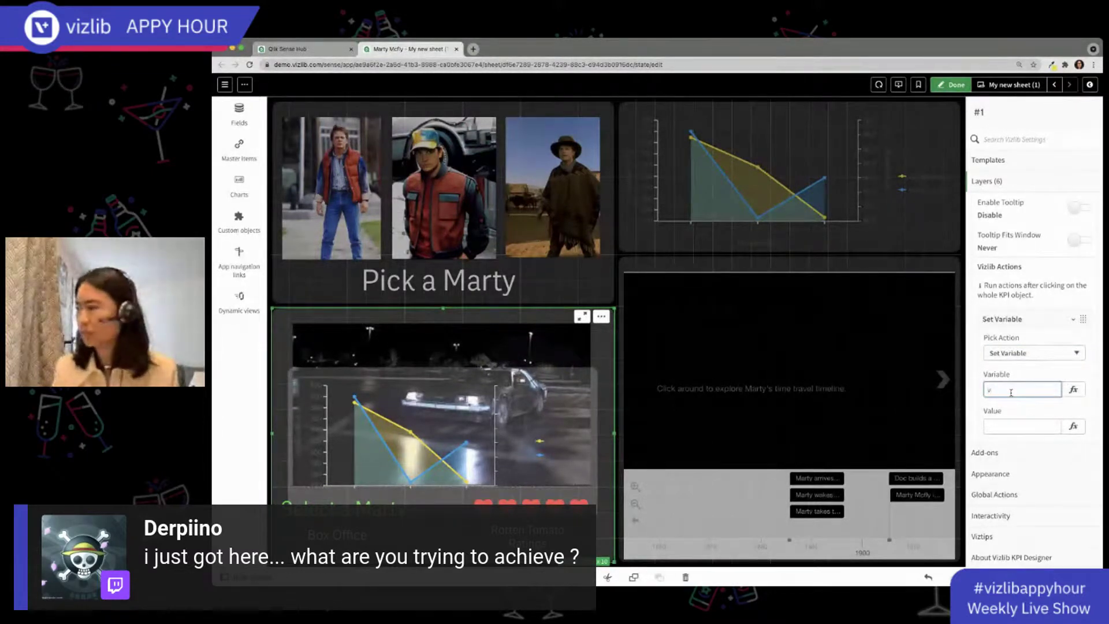
text(C)
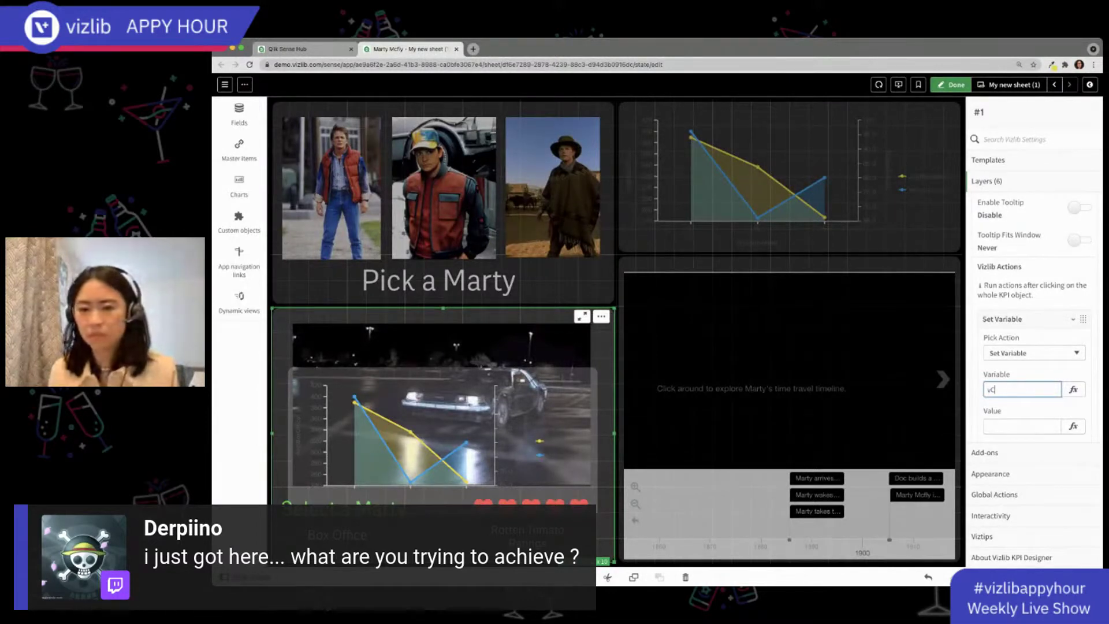
key(super+Tab)
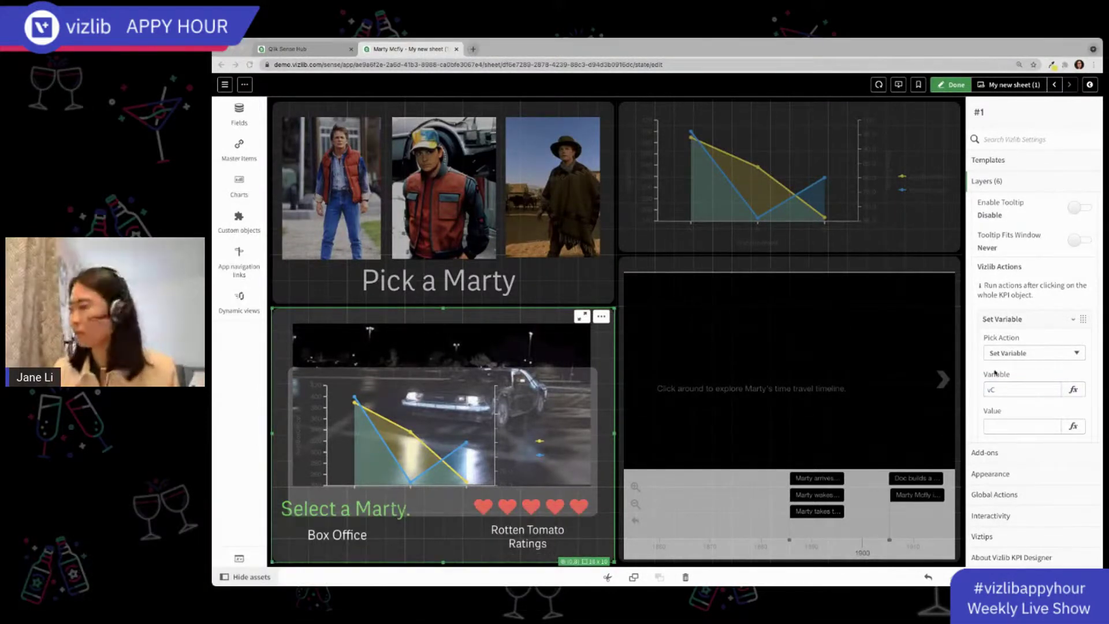
Set the action's variable to the expression ='vPoster' with a value of 0 and finish editing the sheet
click(1014, 386)
key(BackSpace)
key(BackSpace)
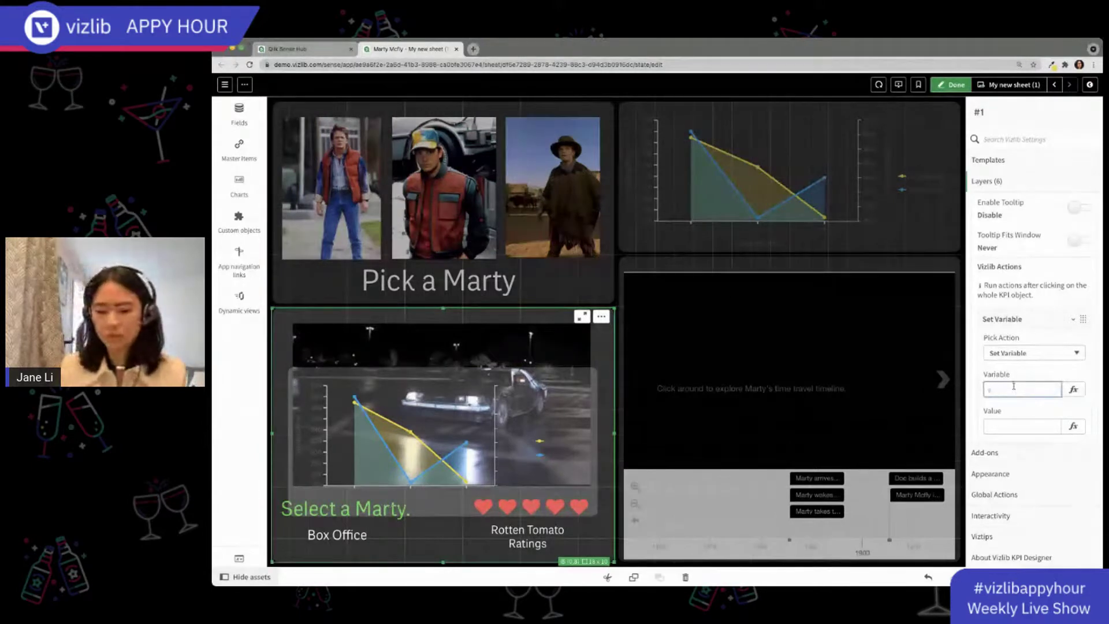
text(vPoster)
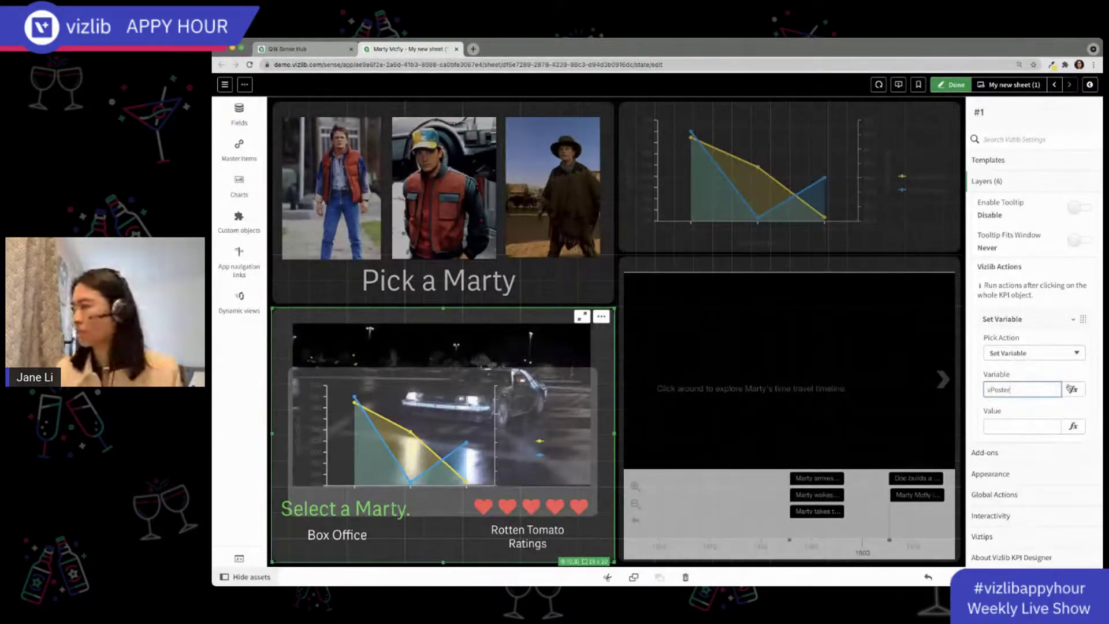
click(1071, 388)
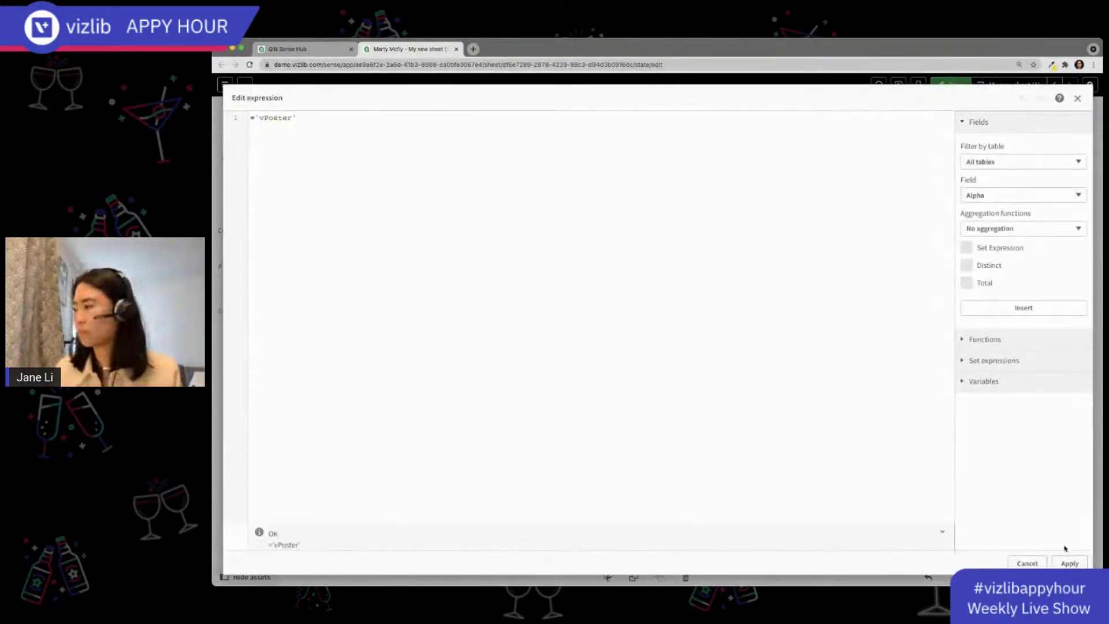
click(1070, 564)
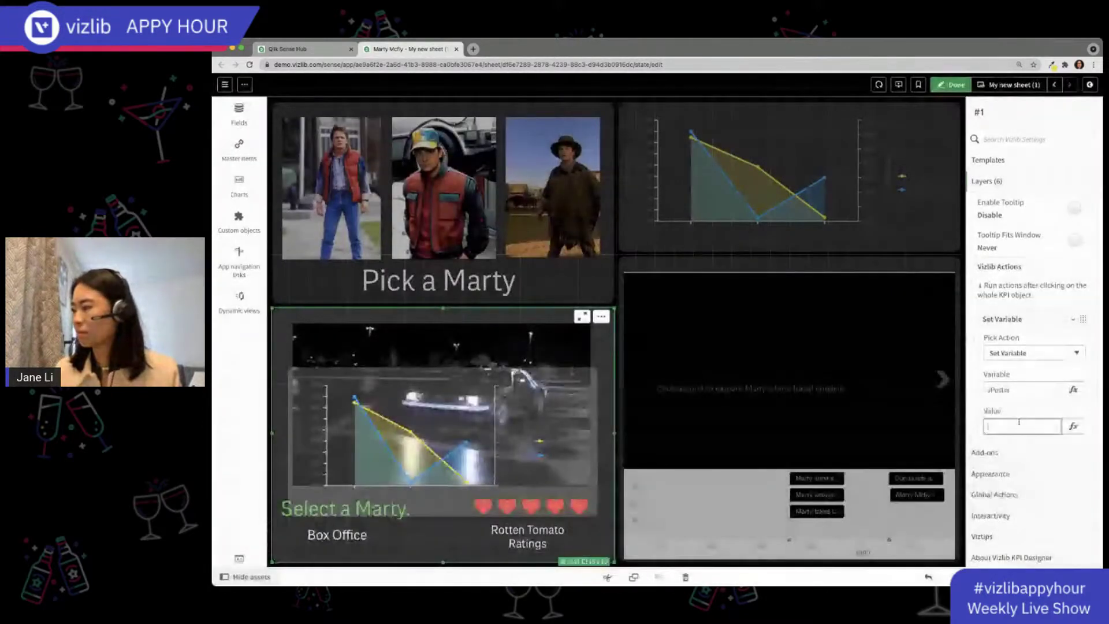
click(1025, 422)
text(2)
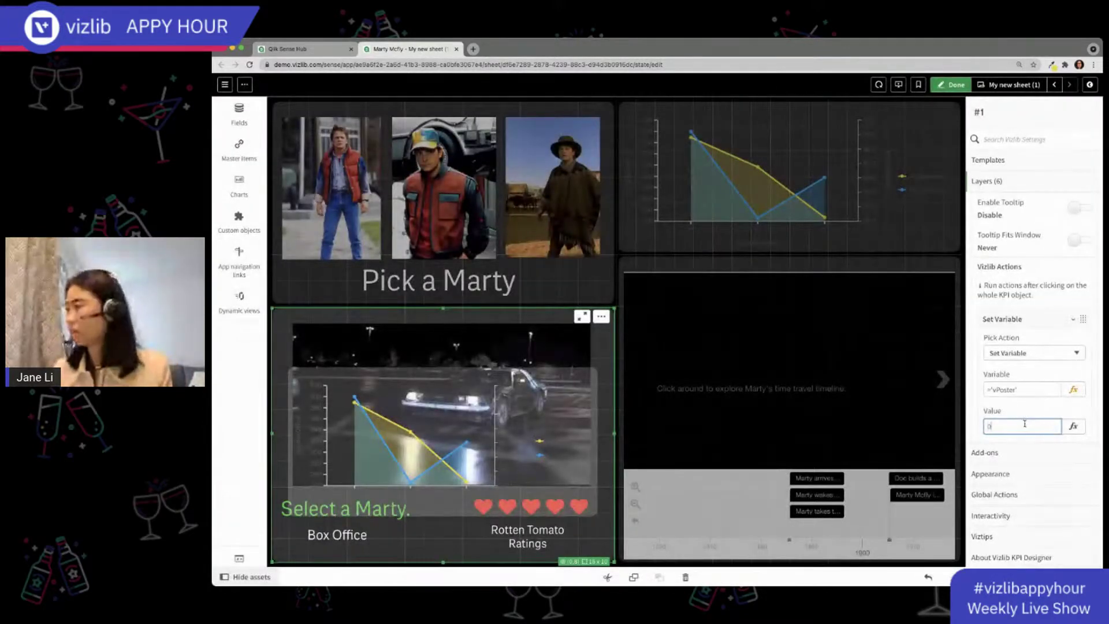
click(1030, 416)
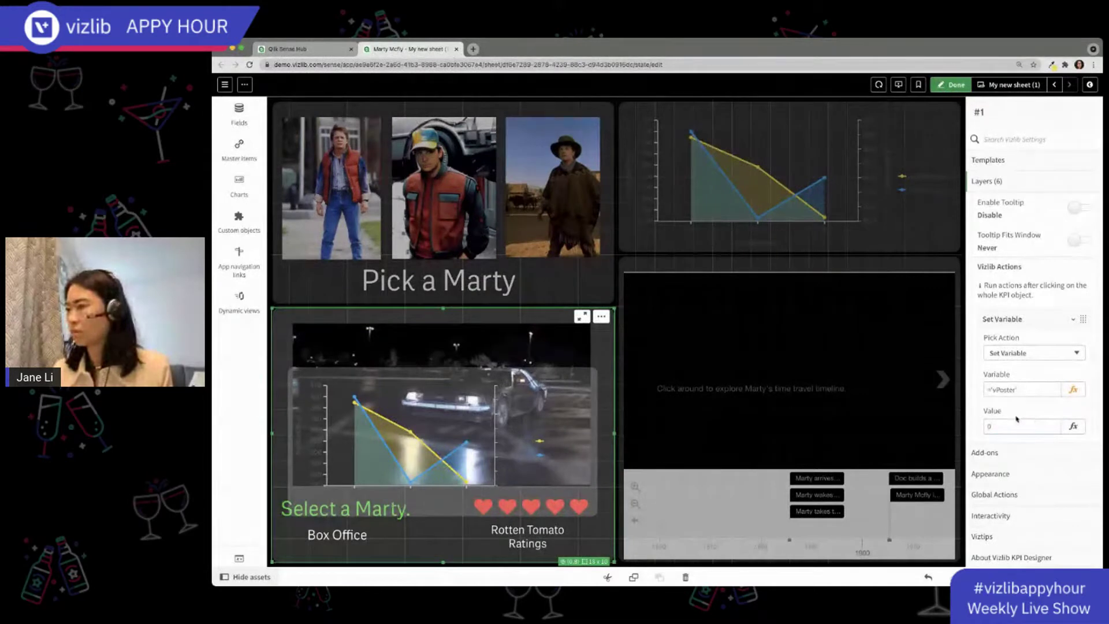
click(952, 85)
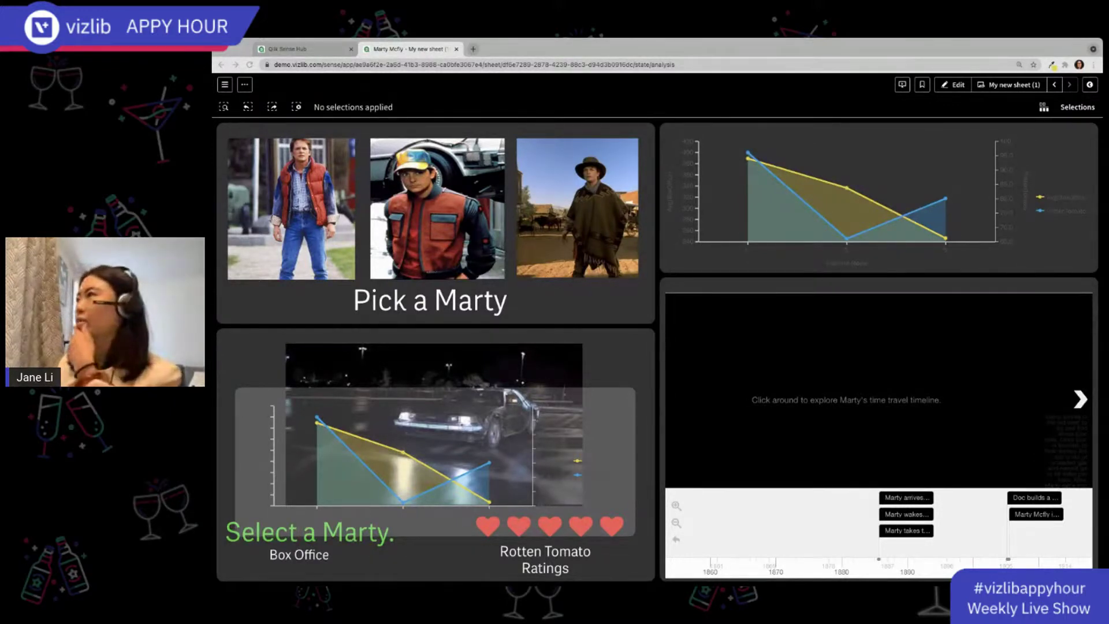
Reopen the sheet for editing, delete the MasterItem 6 line chart layer from the DeLorean KPI object, and finish editing
click(953, 86)
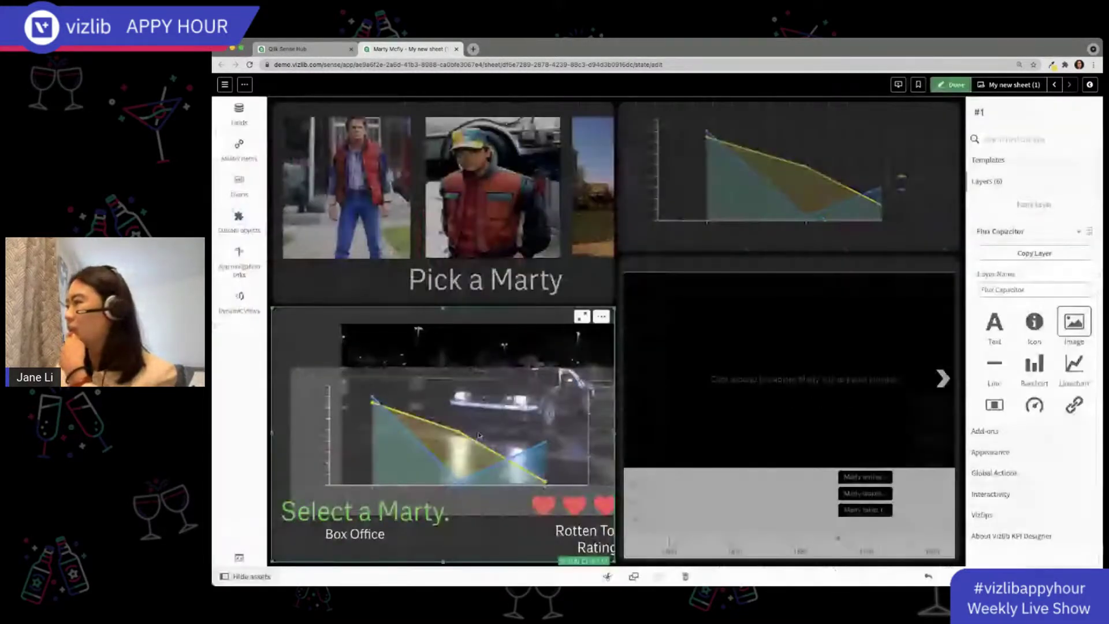
scroll(1027, 364, down, 3)
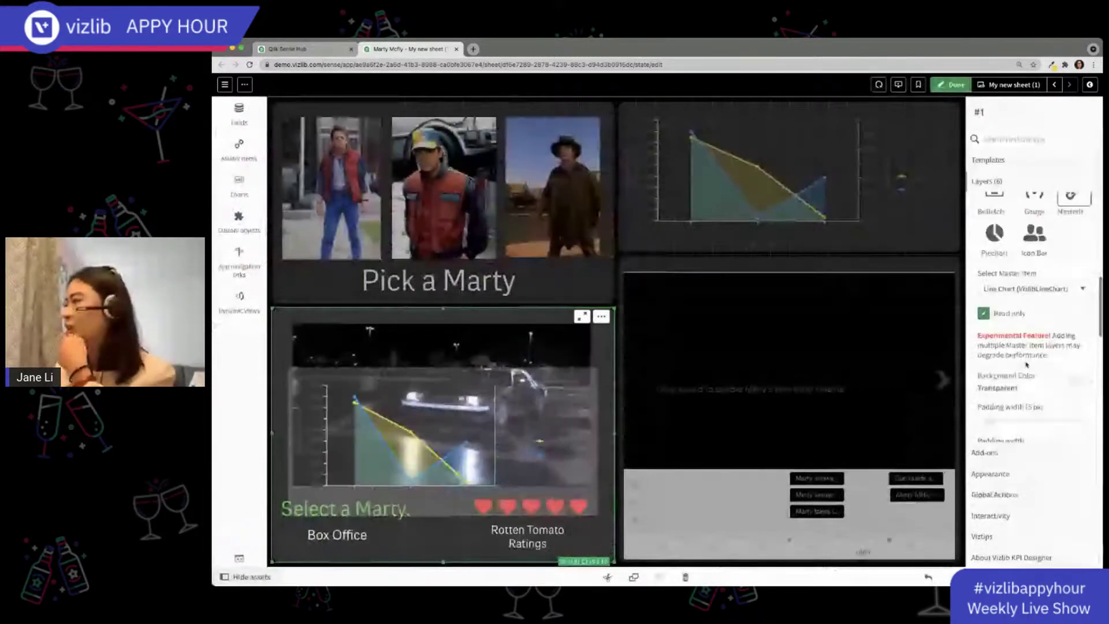
scroll(1027, 364, down, 2)
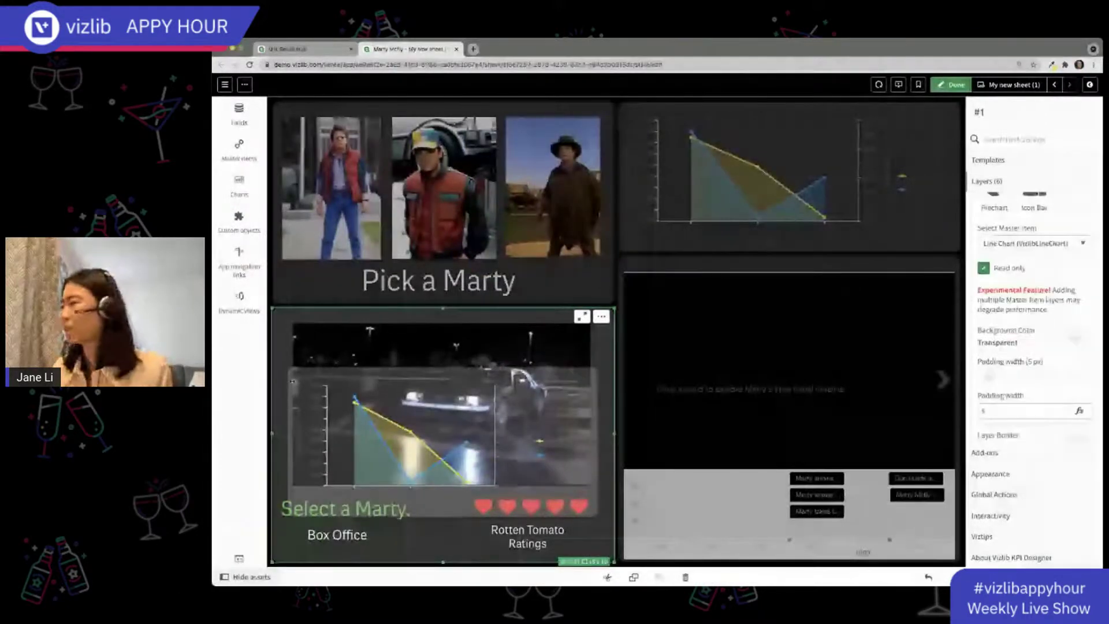
scroll(1060, 264, up, 5)
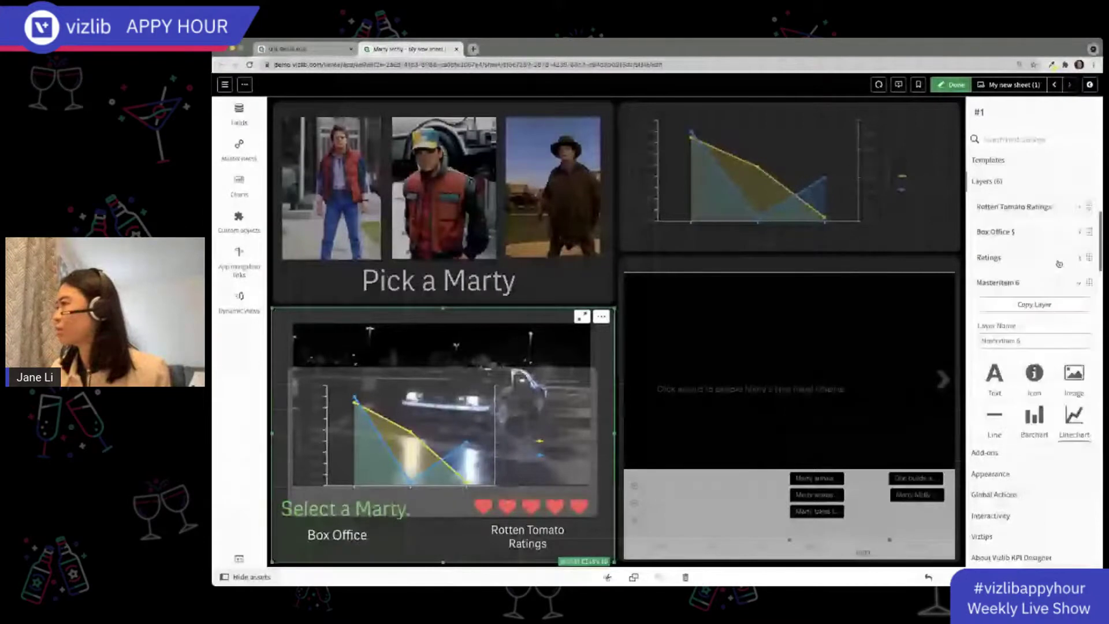
right_click(1033, 295)
click(987, 283)
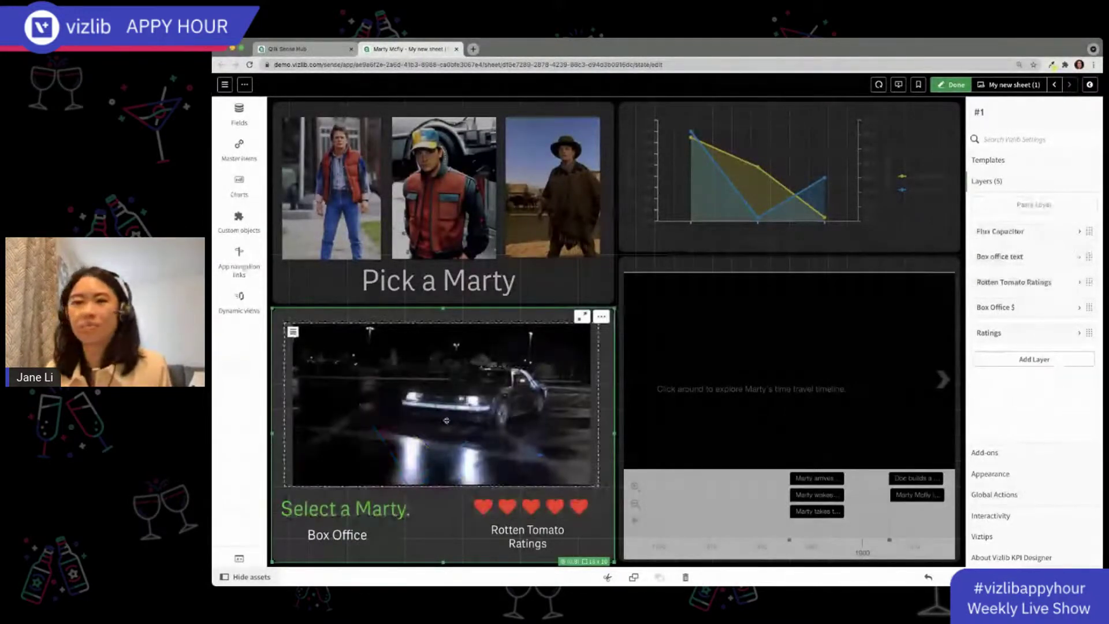
click(952, 84)
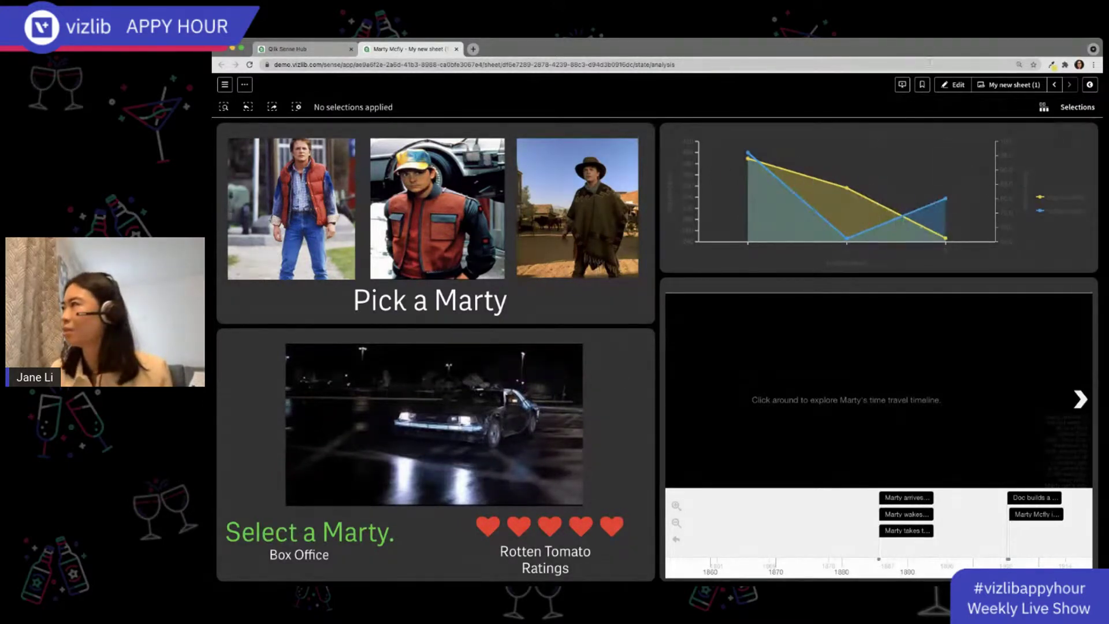
Reopen the sheet for editing and delete the line chart object above the story timeline
click(953, 84)
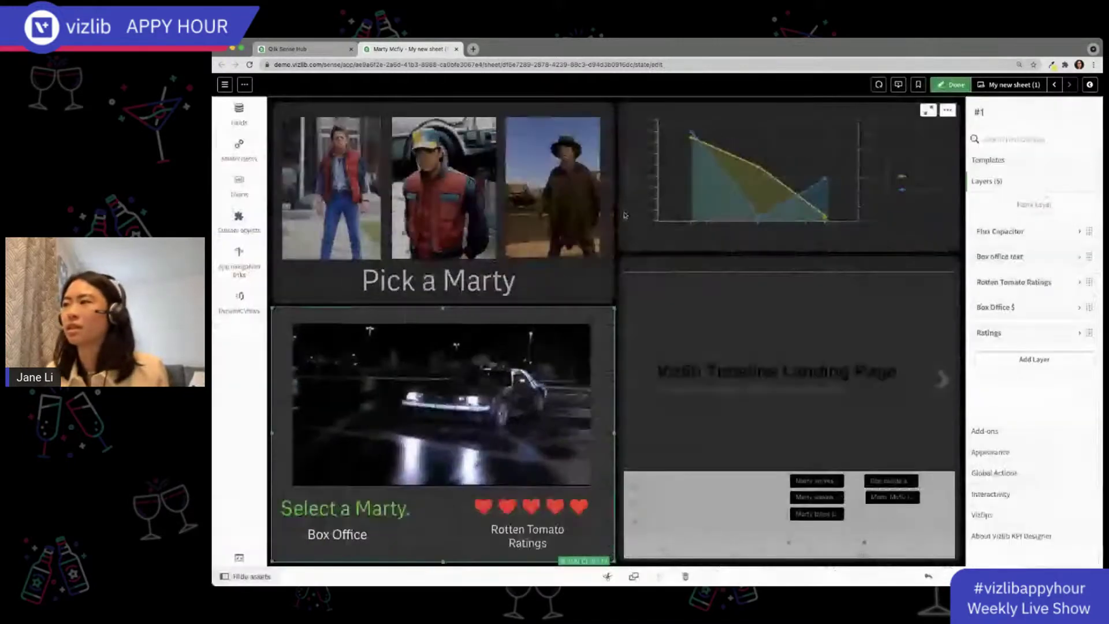
click(636, 243)
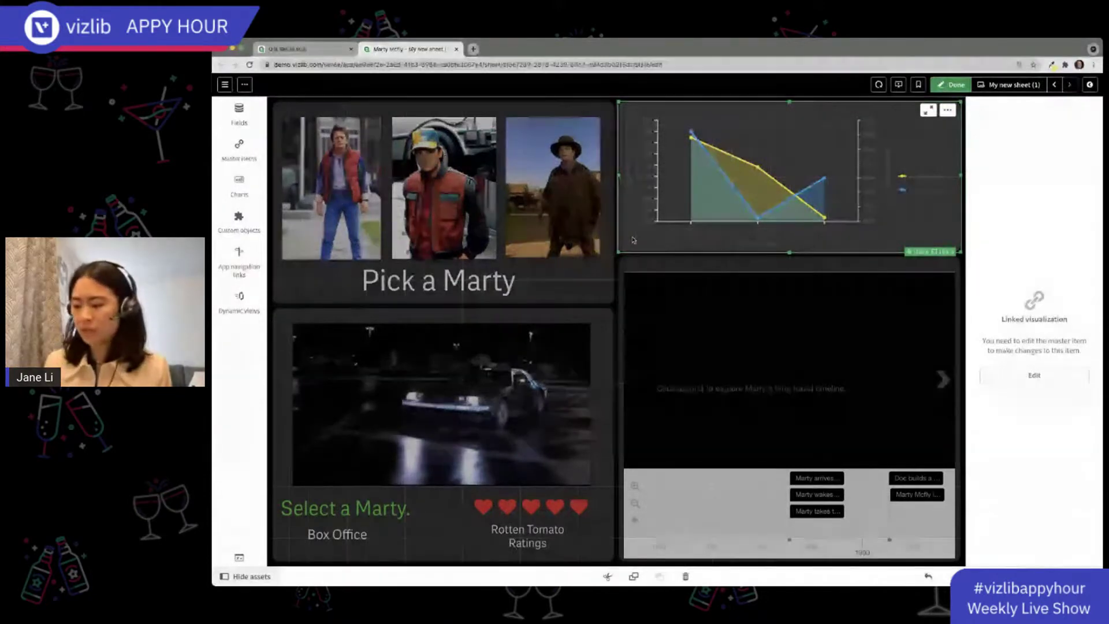
click(632, 239)
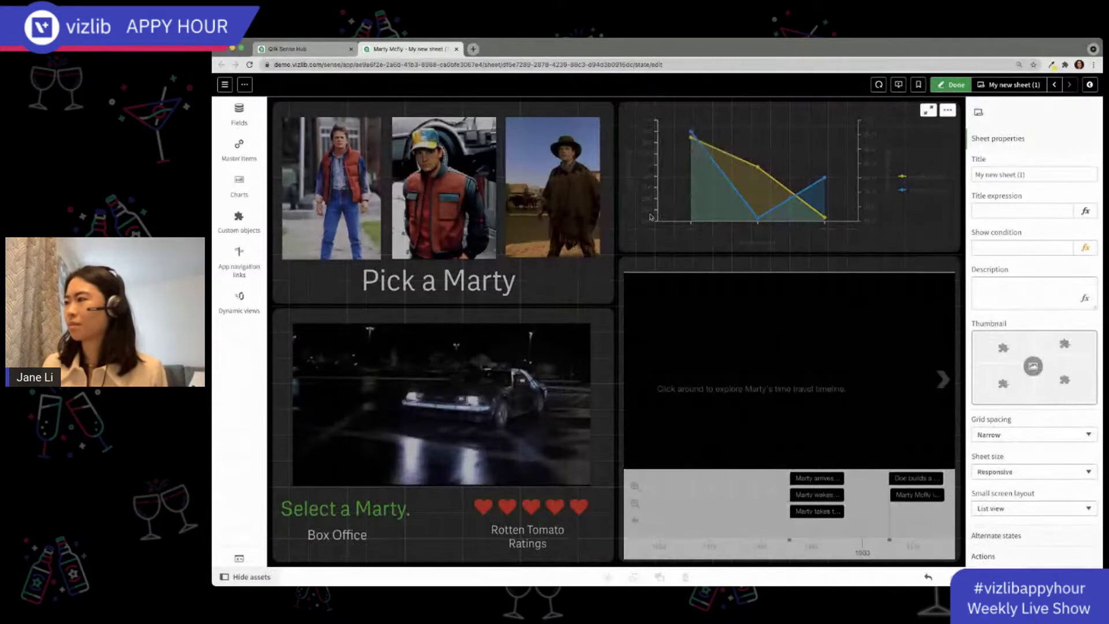
click(646, 237)
click(646, 238)
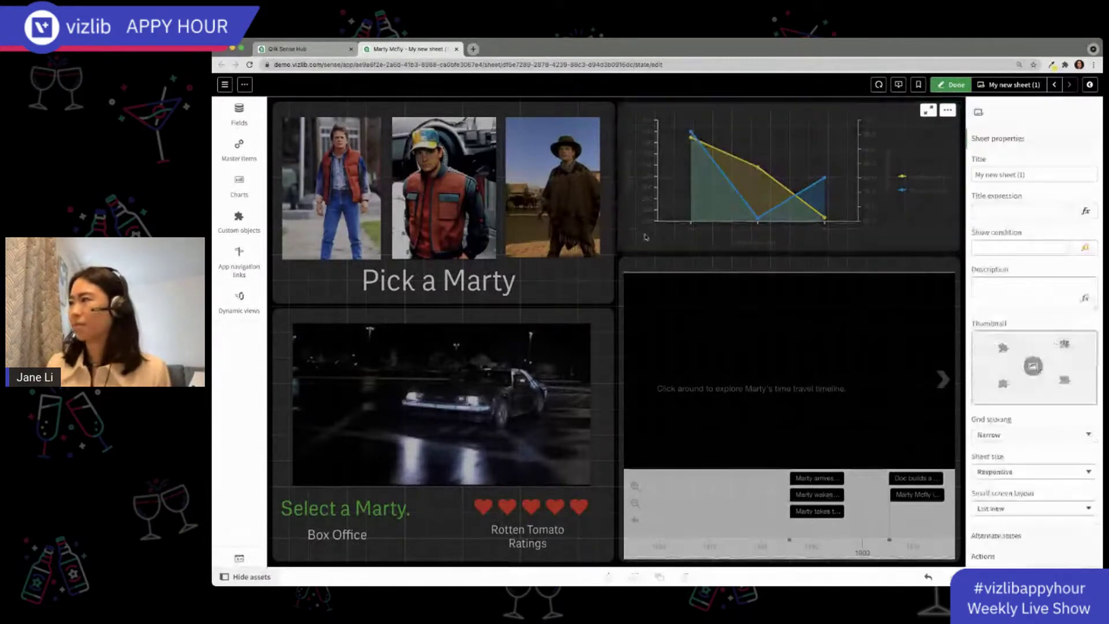
Extend the story timeline object upward to fill the full sheet height and finish editing the sheet
click(713, 351)
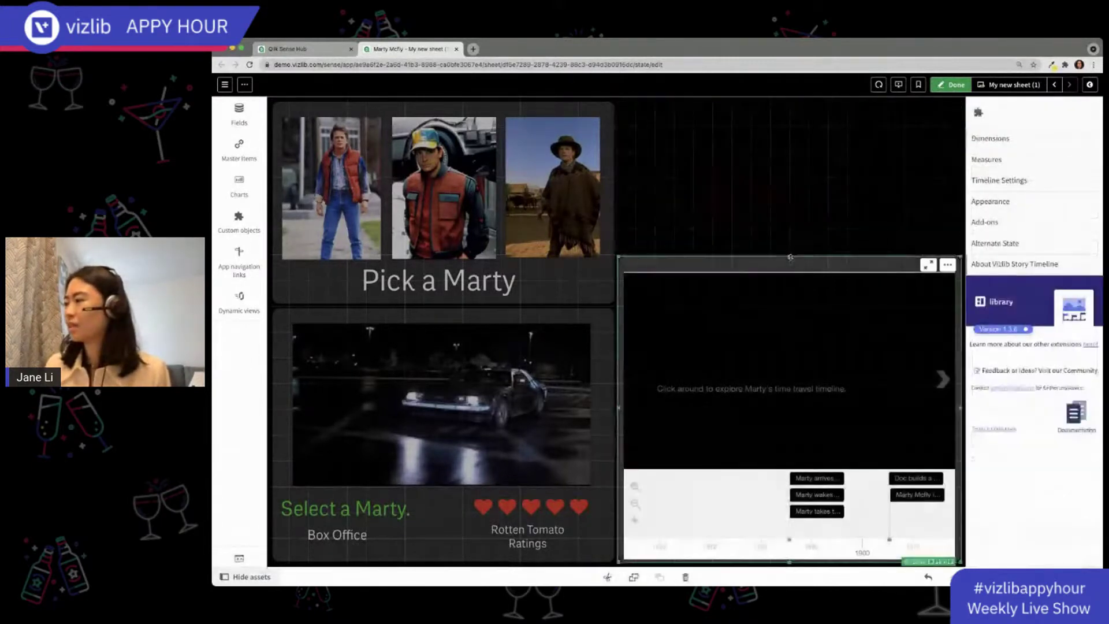
drag(790, 258, 839, 65)
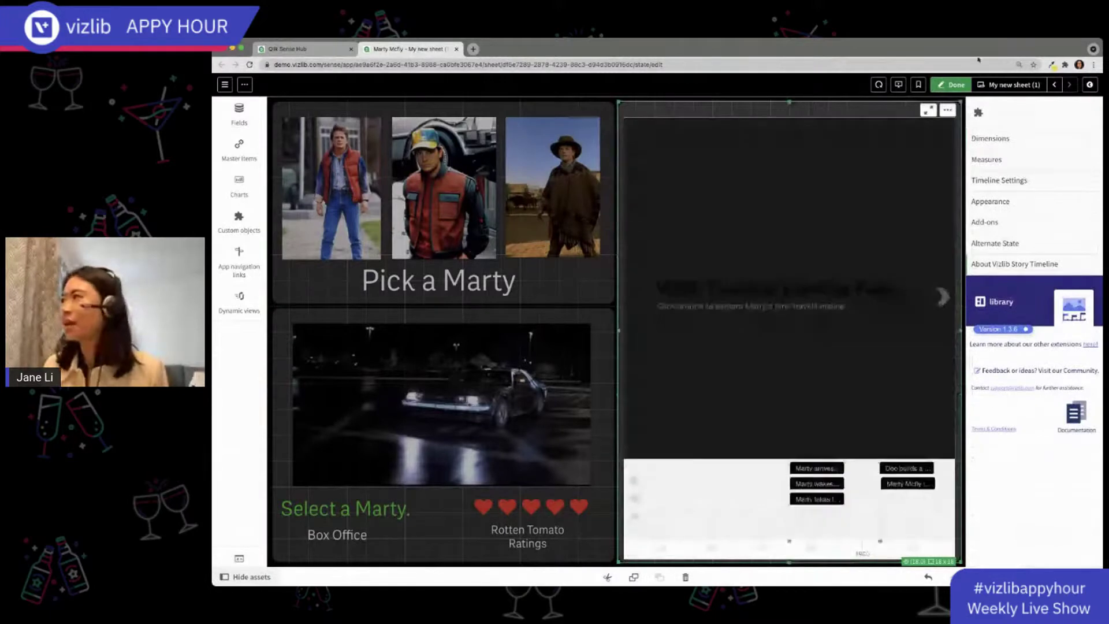
click(953, 87)
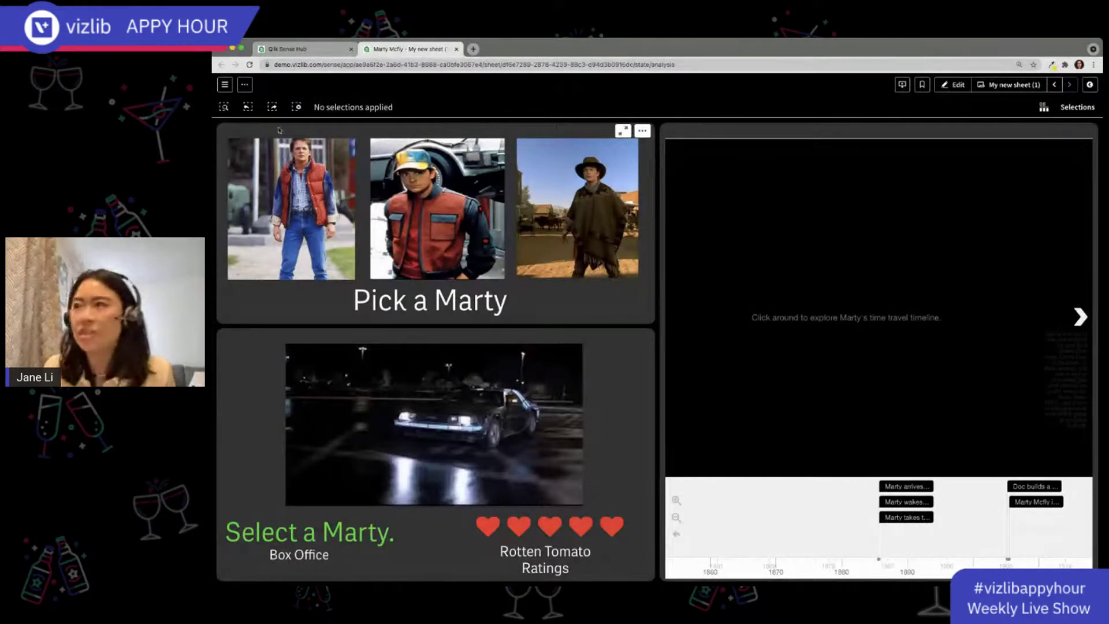
Browse the story timeline, starting from Marty's arrival in the old west and advancing through the following events
click(914, 489)
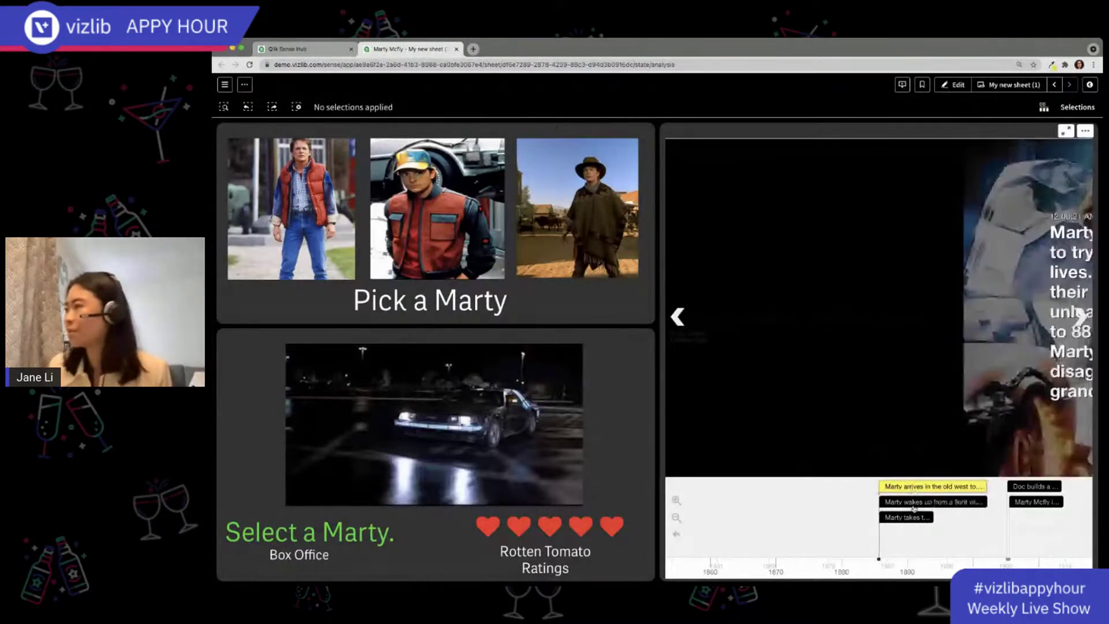
click(913, 502)
click(1086, 324)
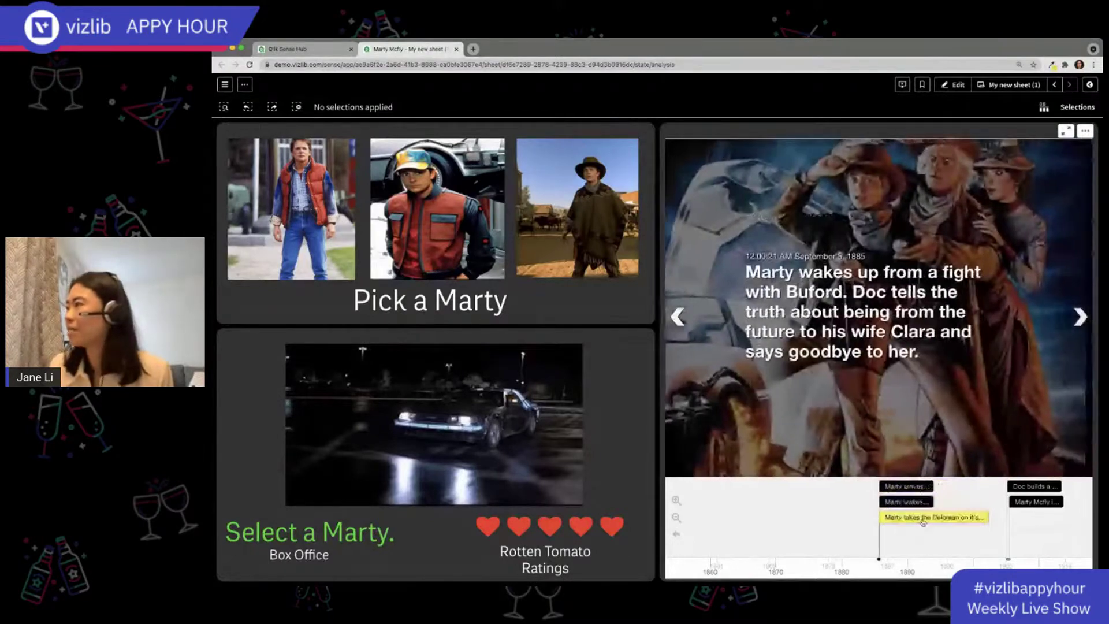
click(1091, 328)
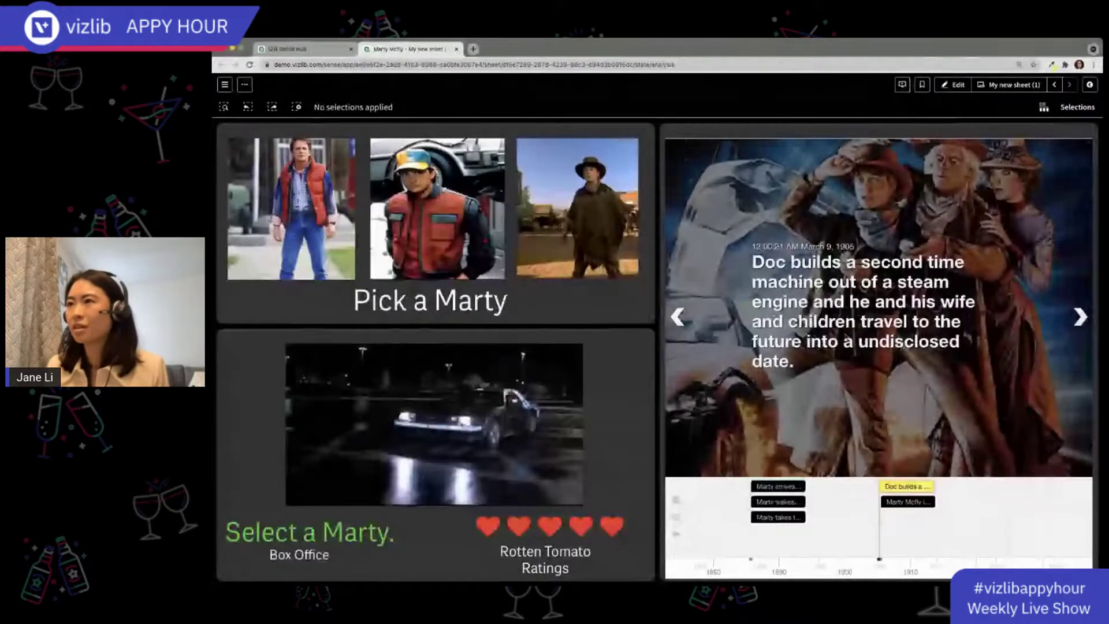
Select the Marty in the red vest and blue jeans and advance through that movie's timeline stories
click(324, 179)
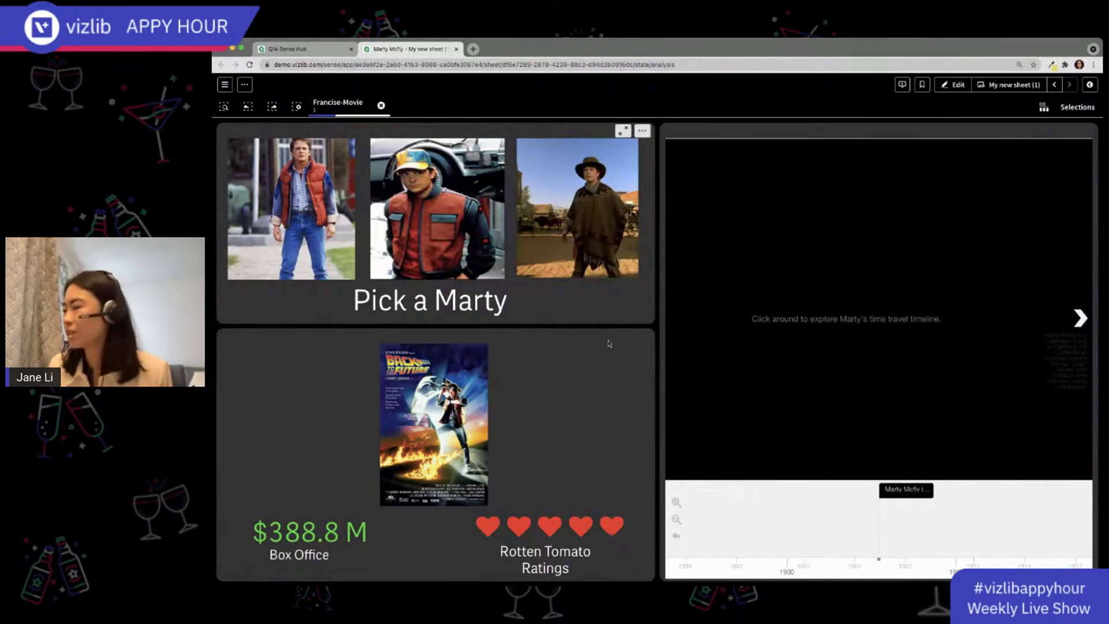
click(1084, 316)
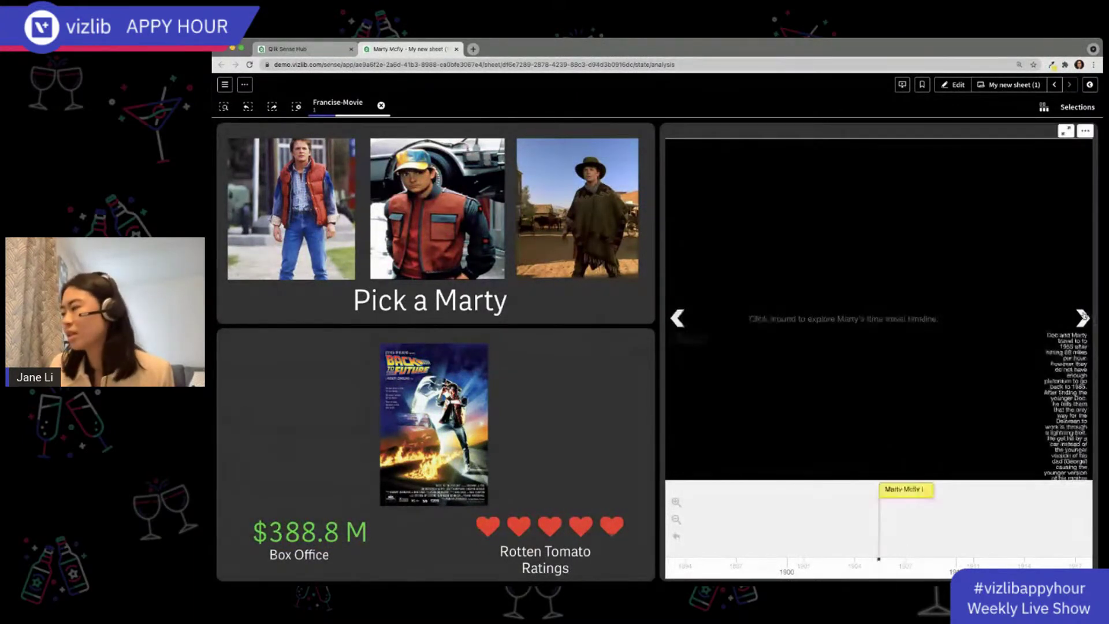
click(1083, 316)
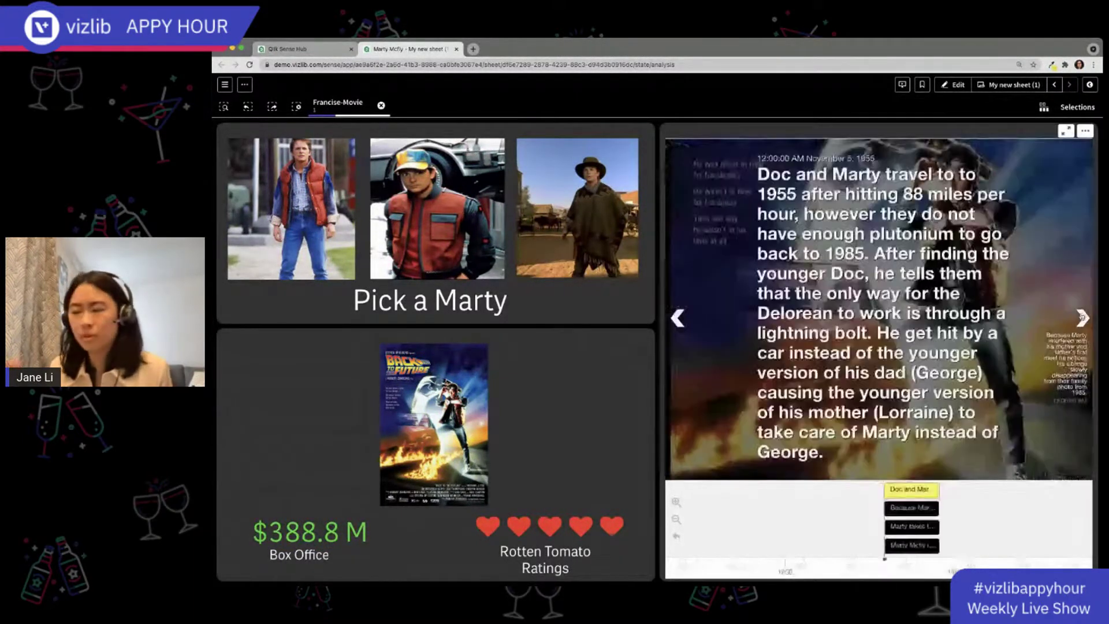
click(1077, 334)
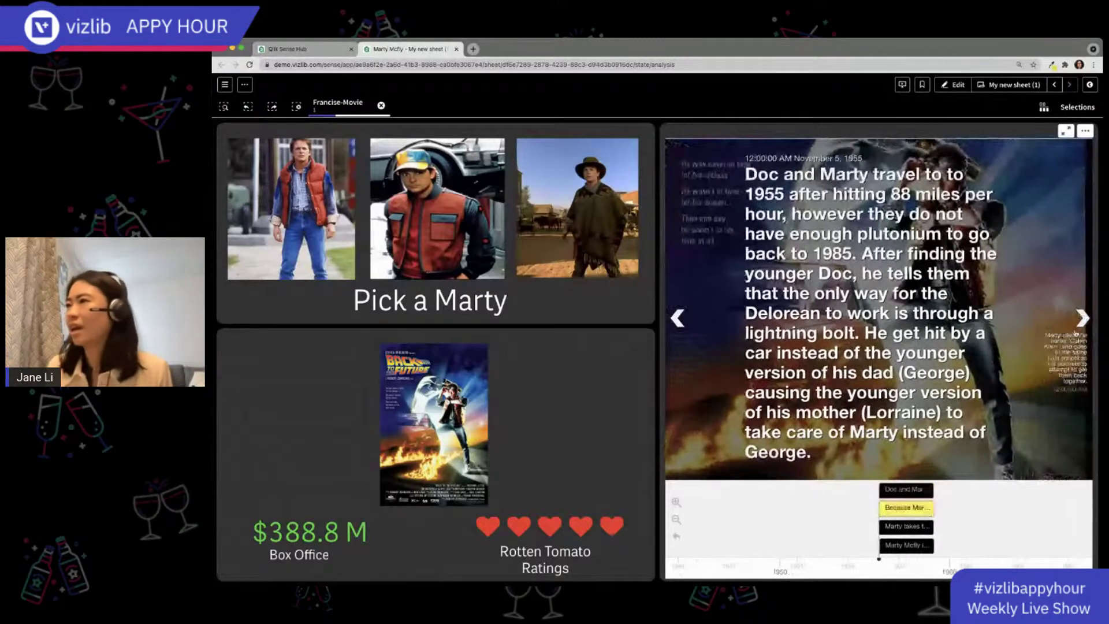
Select the Marty with the colorful cap and view that movie's first two timeline stories
click(453, 202)
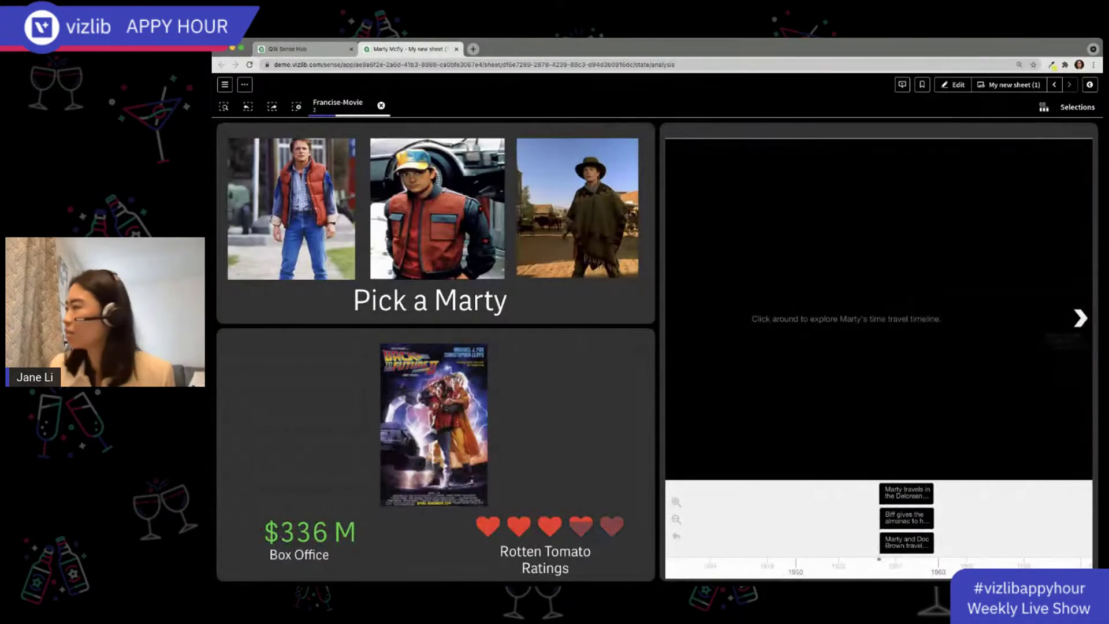
click(1079, 317)
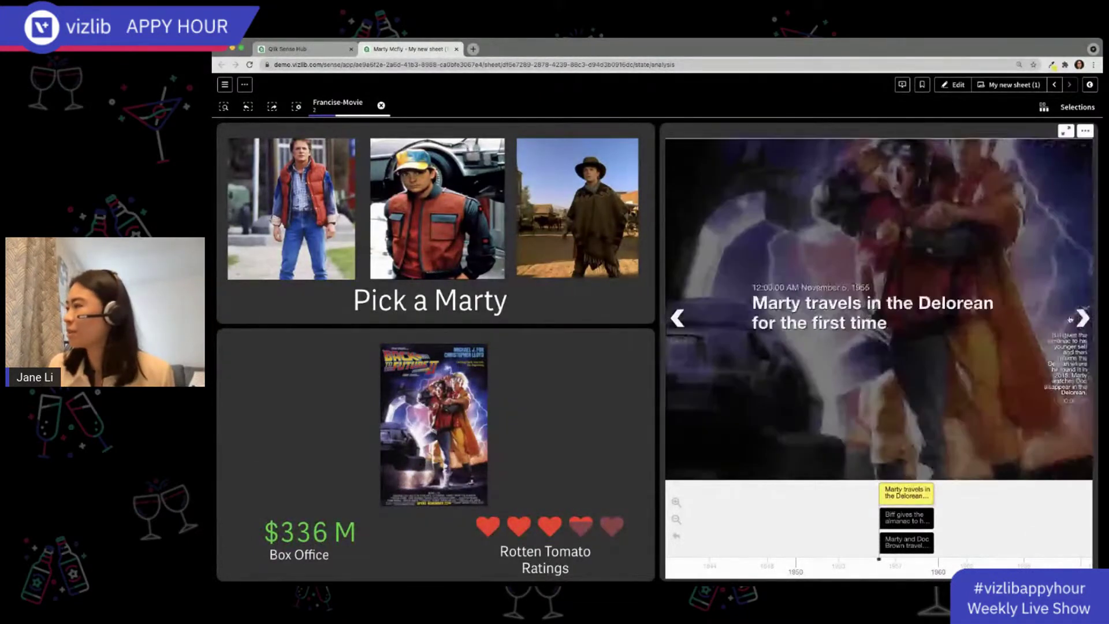
click(1080, 318)
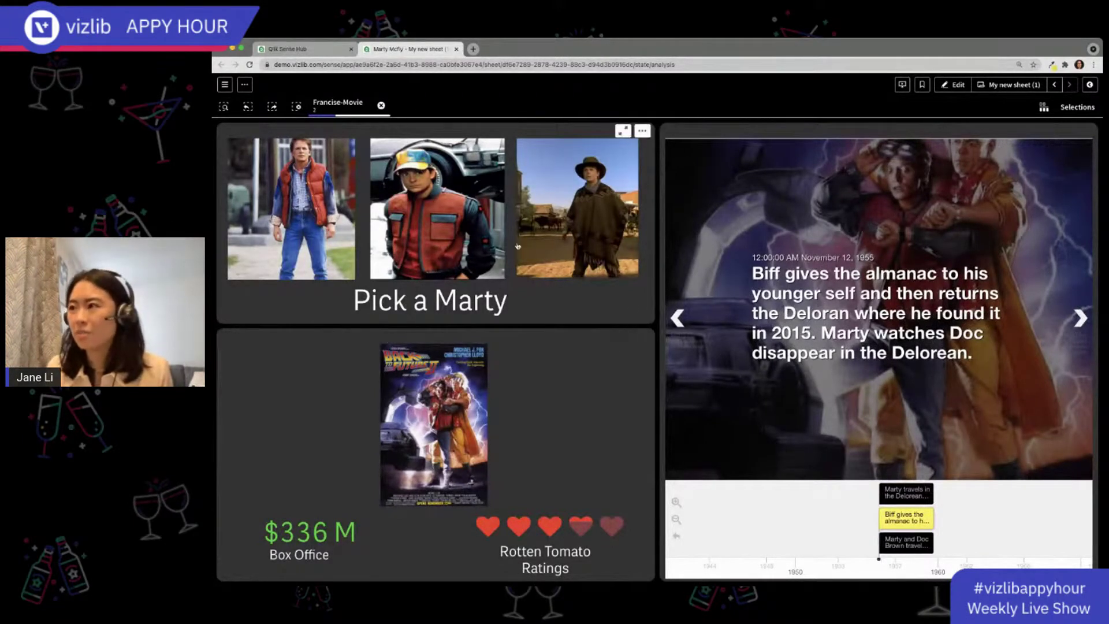
Examine the text expression and alignment settings of the KPI object's Box Office $ layer, leaving edit mode without changes
click(953, 85)
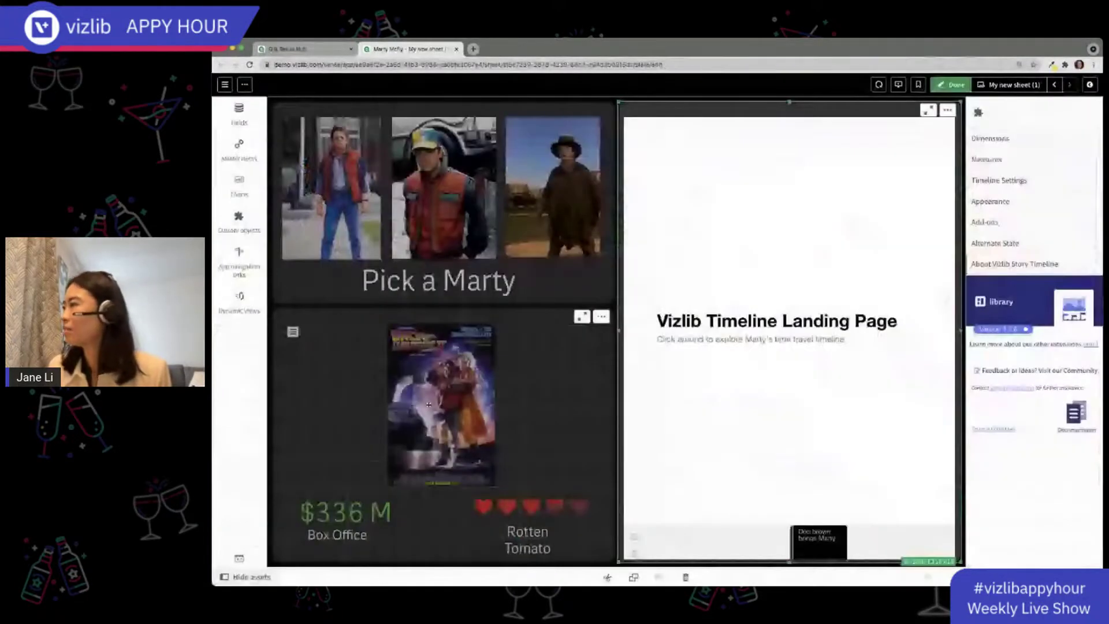
click(428, 405)
click(1034, 309)
scroll(1063, 384, down, 5)
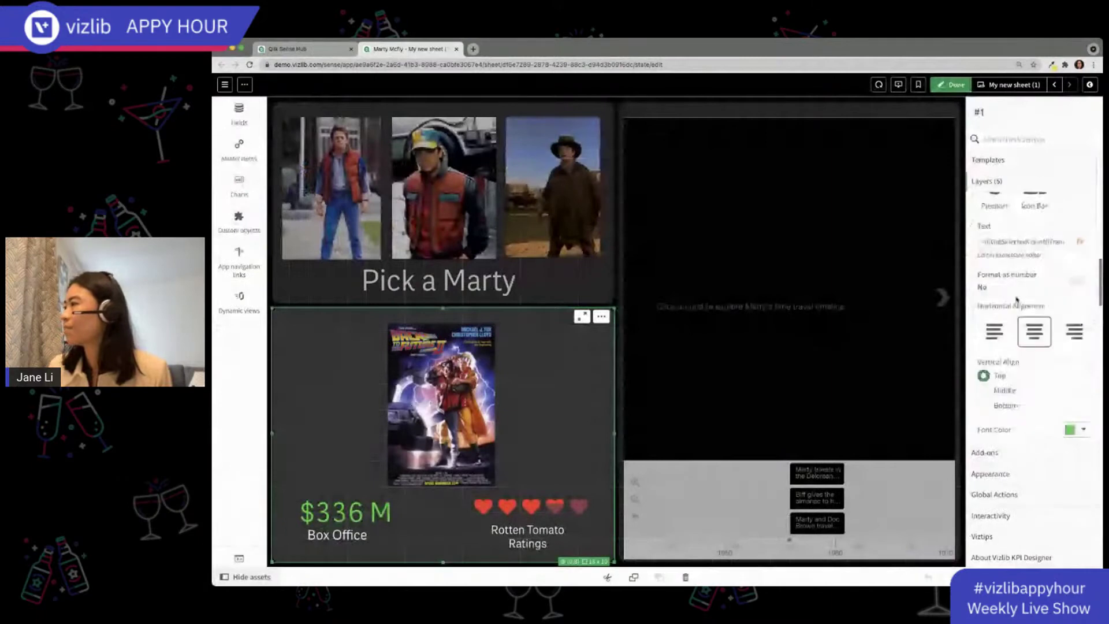
scroll(1015, 289, up, 1)
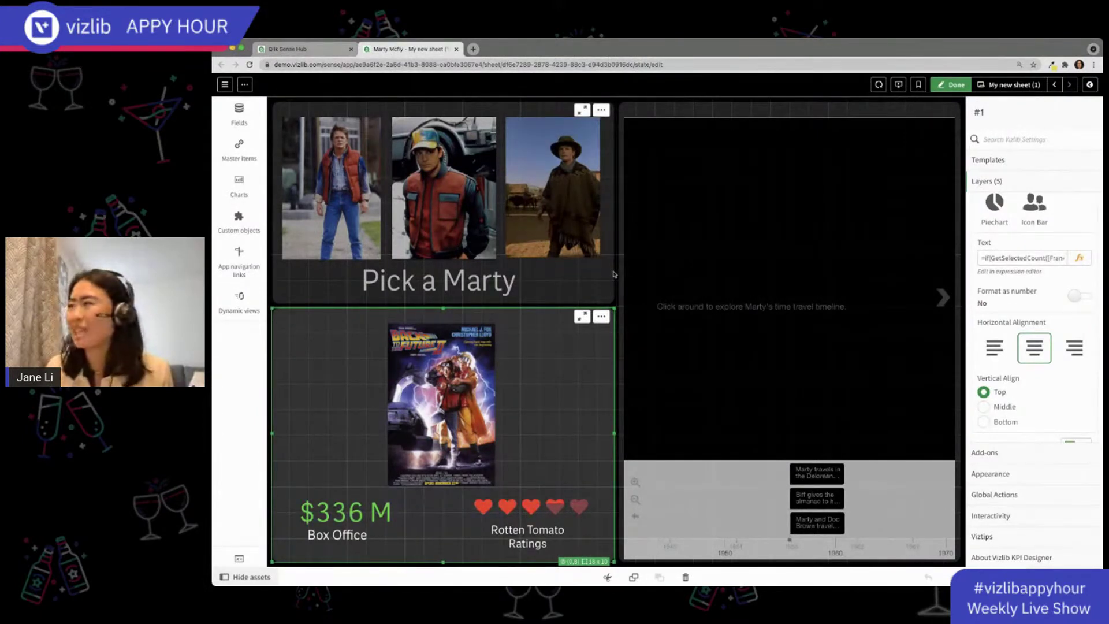
click(952, 84)
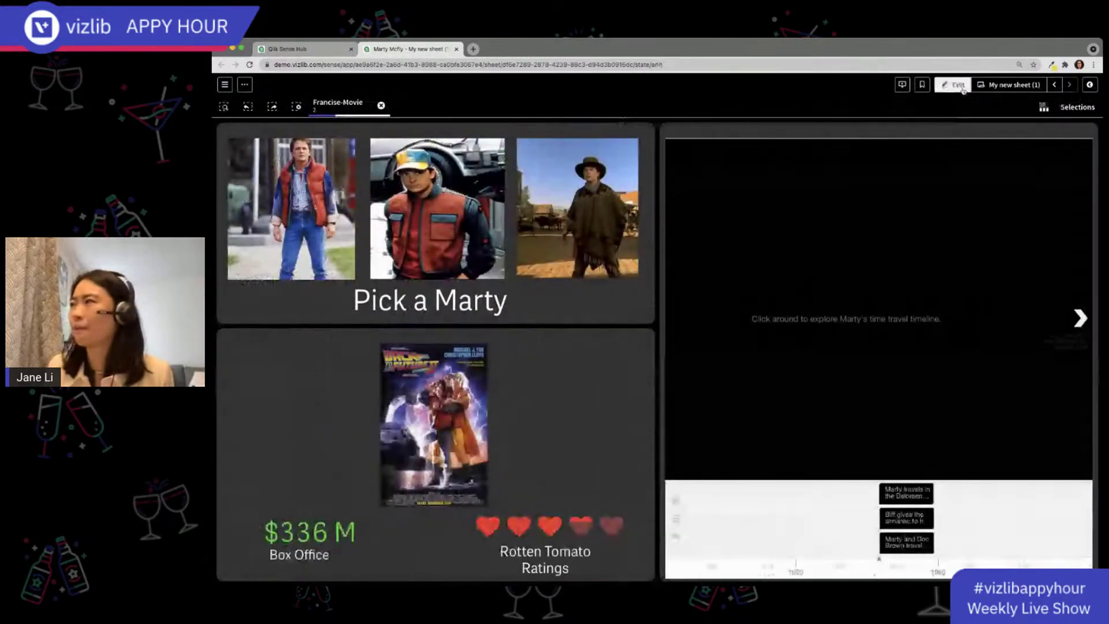
Clear the Francise-Movie selection on the sheet in analysis mode
click(960, 87)
click(955, 85)
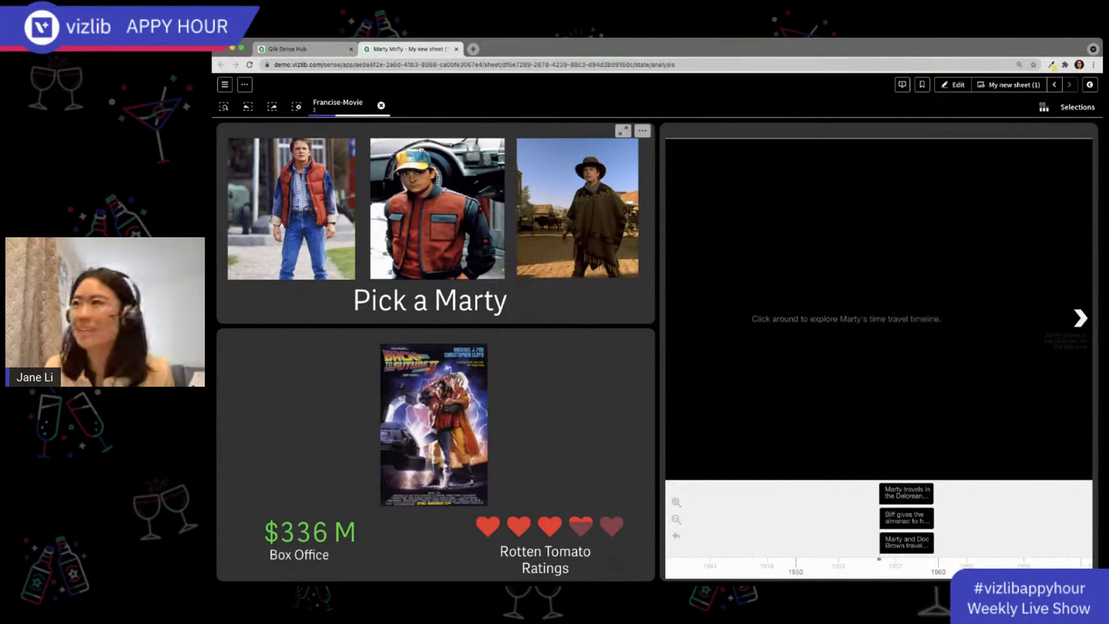
click(381, 106)
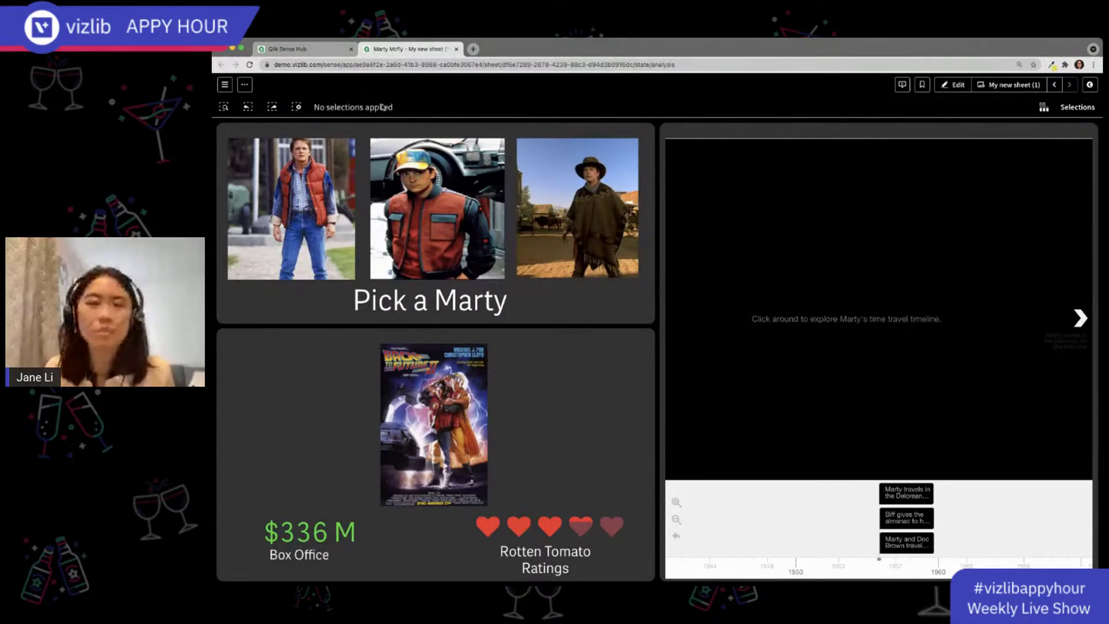